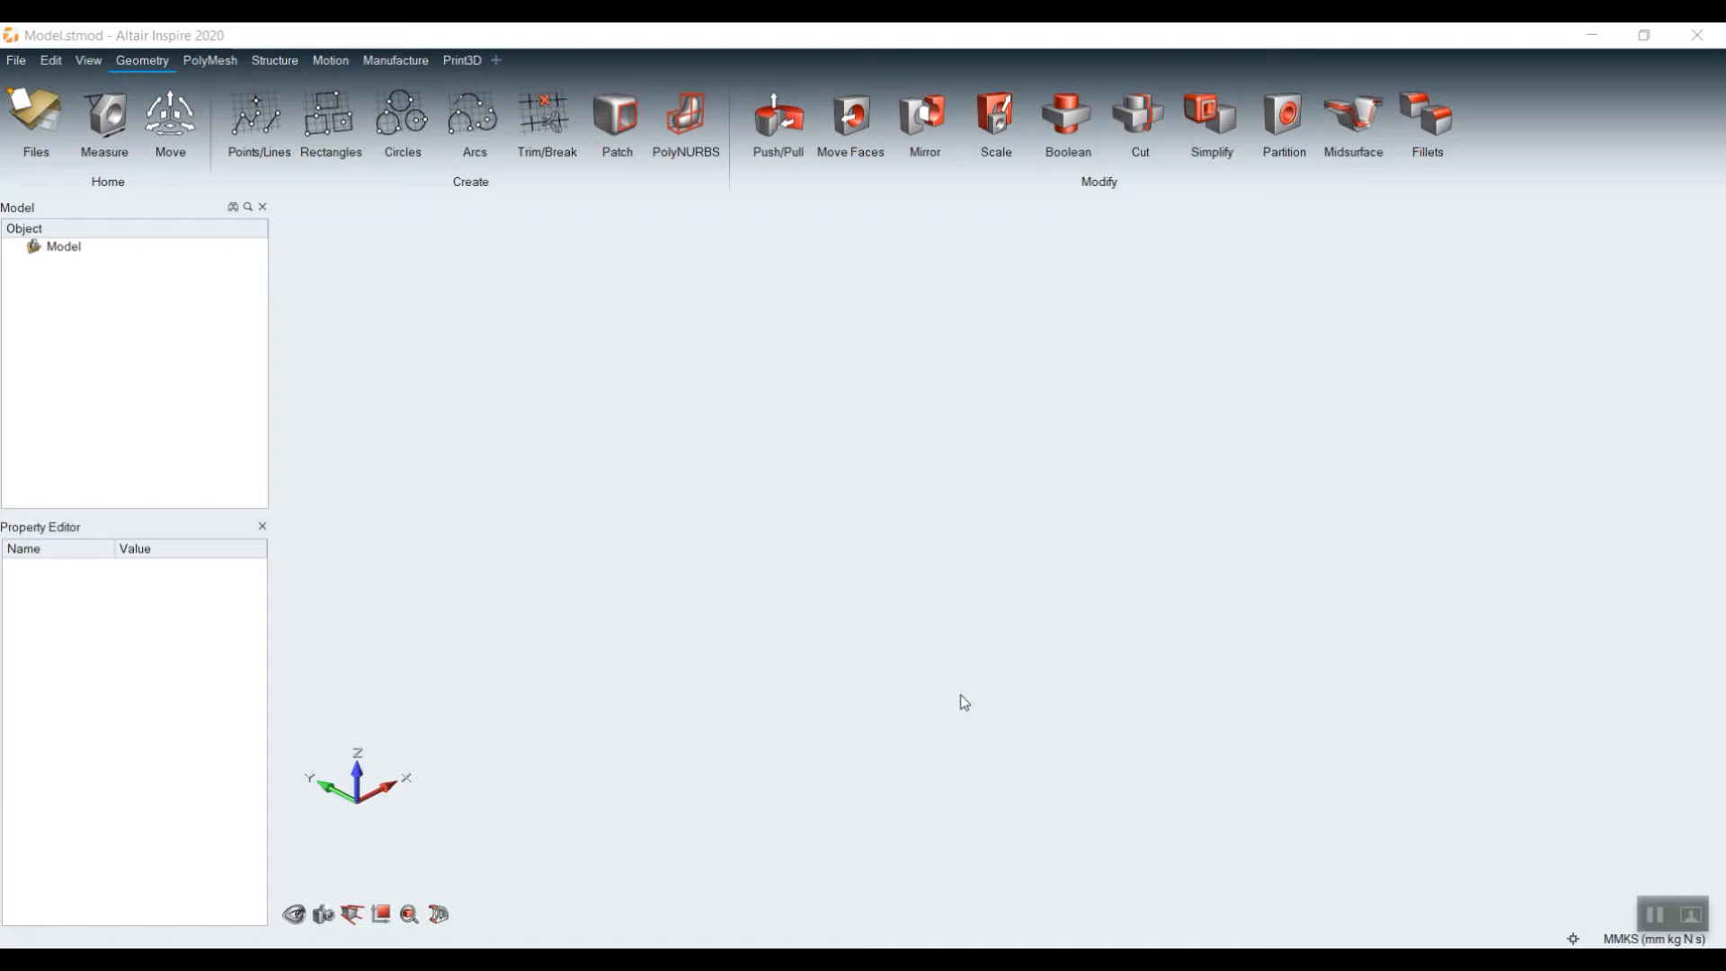
Step: Open the Parasolid file Exercise_2.x_b from the Desktop and view the imported part
{"action": "left_click", "coordinate": [14, 63]}
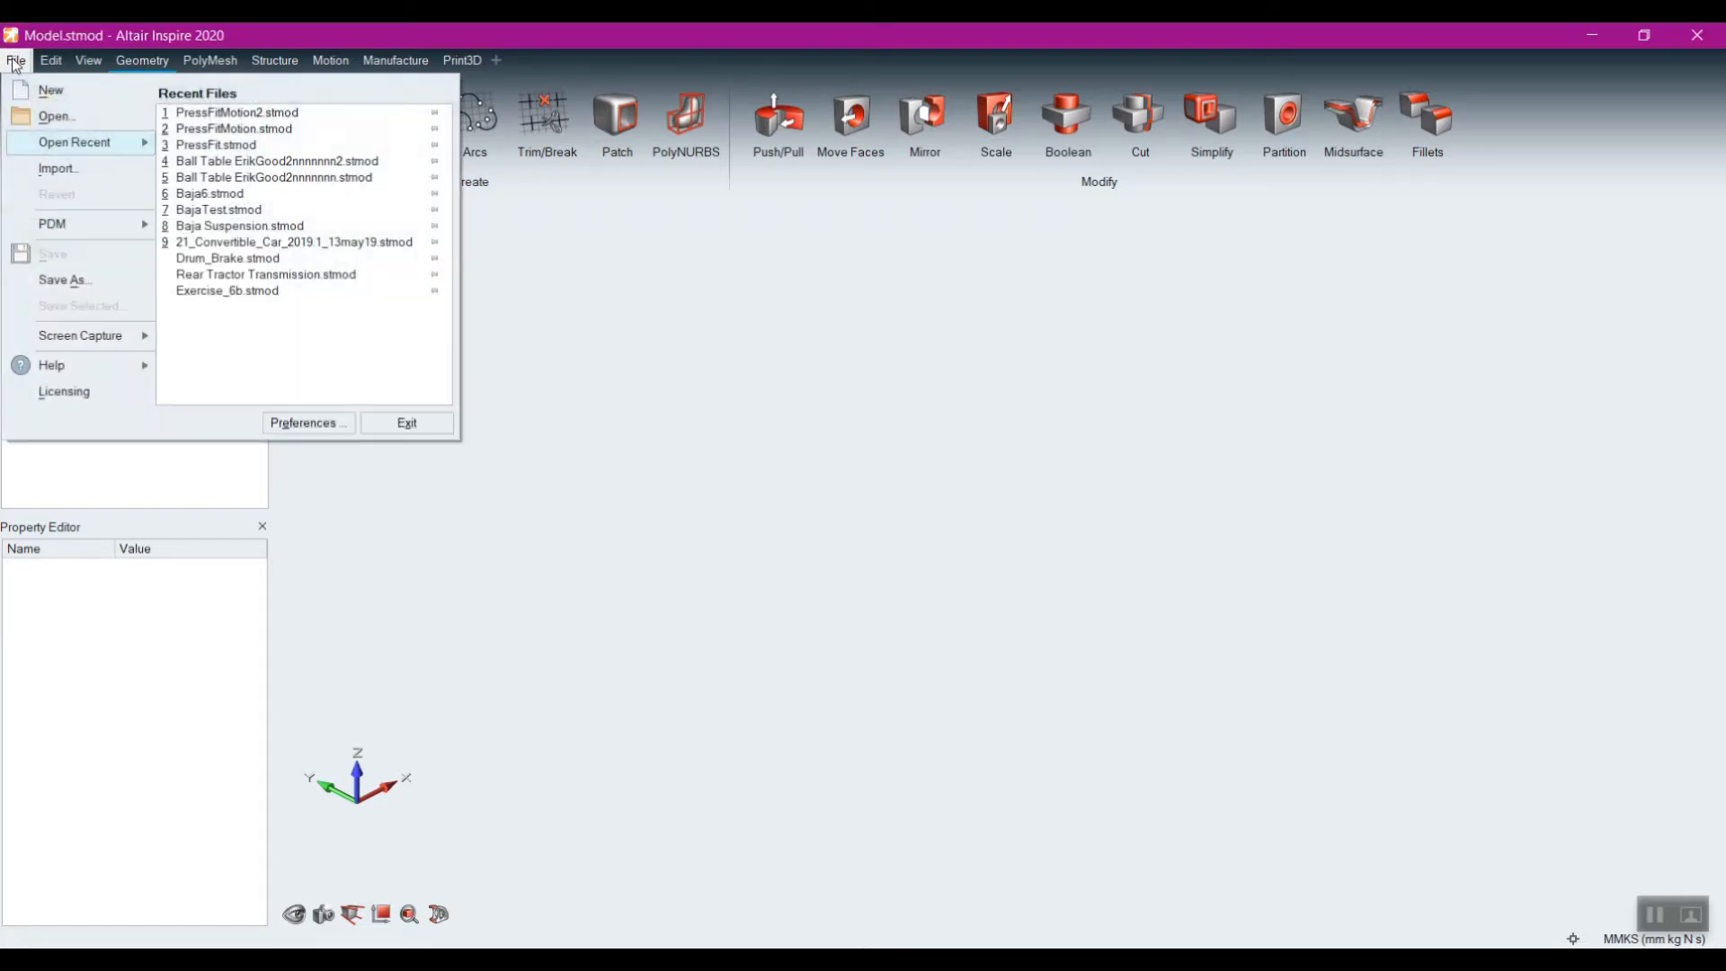
{"action": "left_click", "coordinate": [33, 118]}
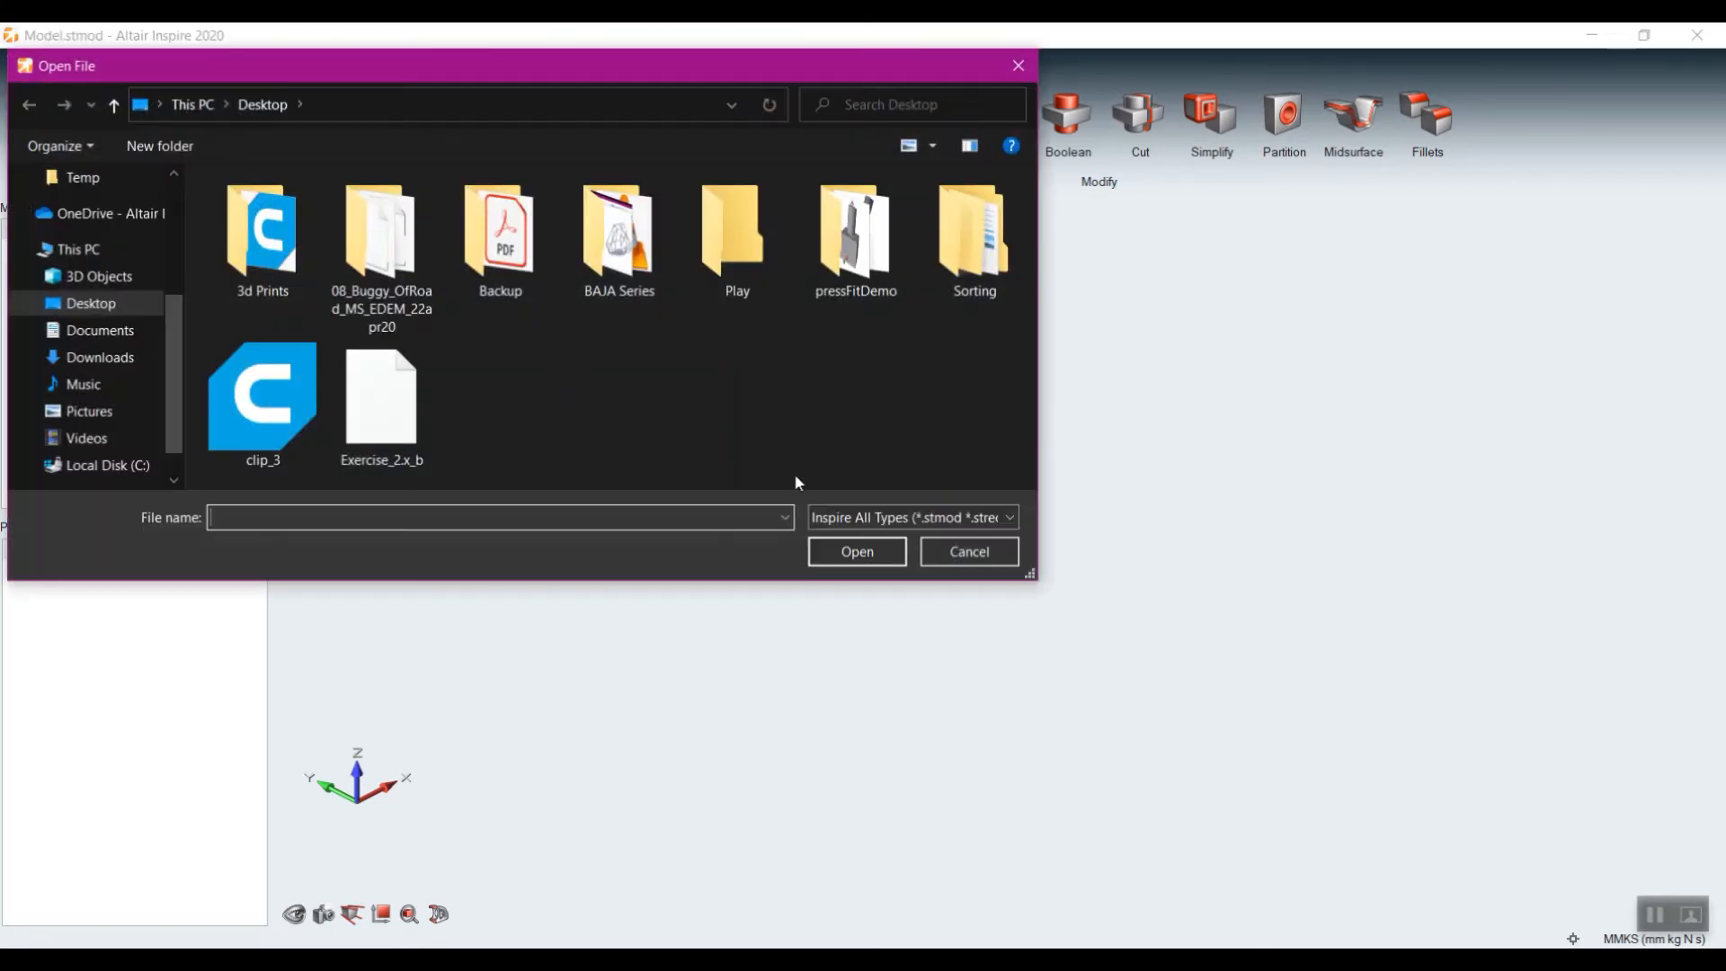
{"action": "left_click", "coordinate": [914, 520]}
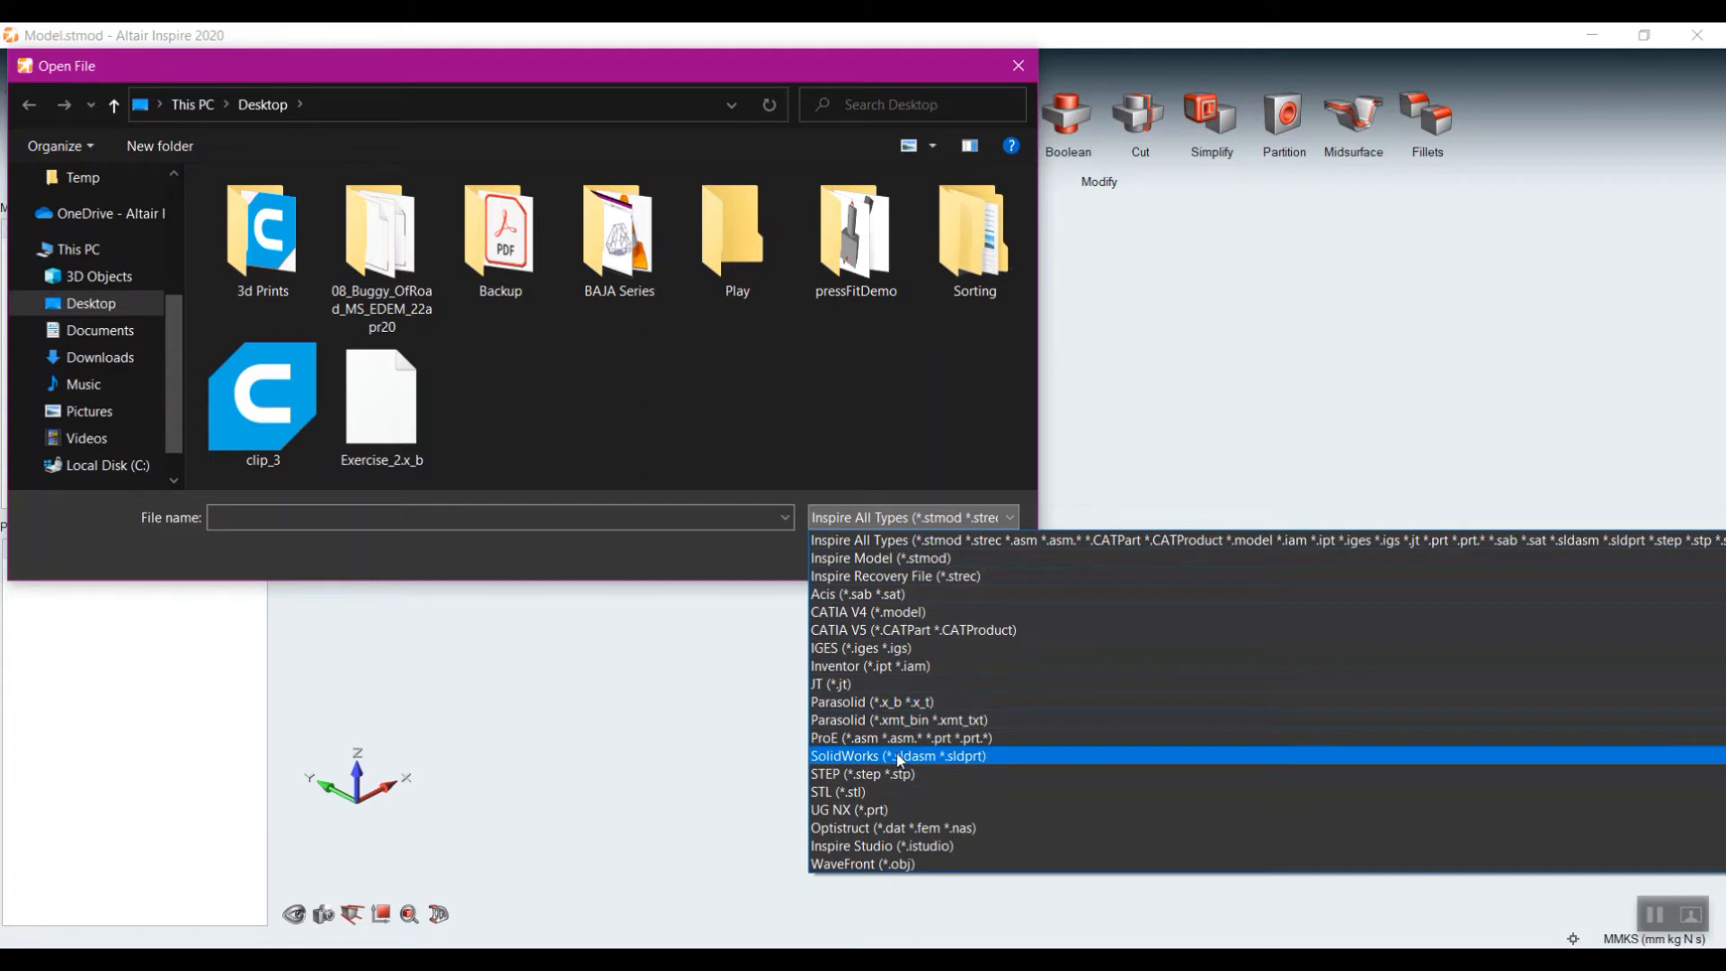
{"action": "left_click", "coordinate": [603, 391]}
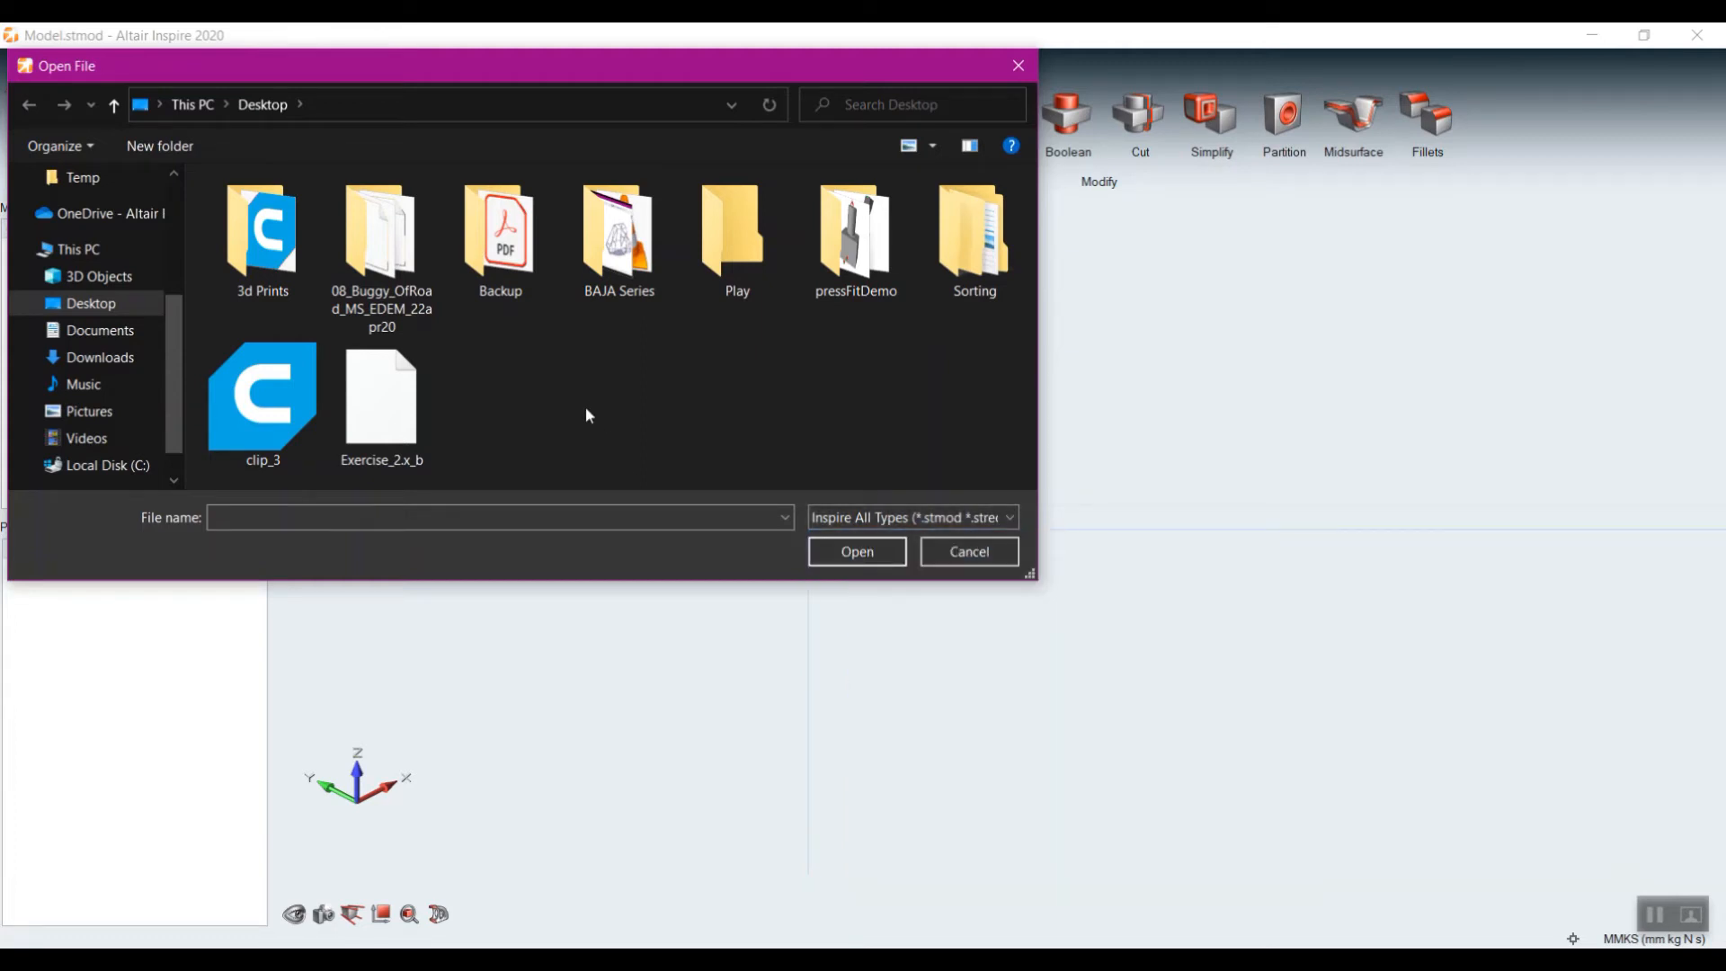
{"action": "double_click", "coordinate": [403, 416]}
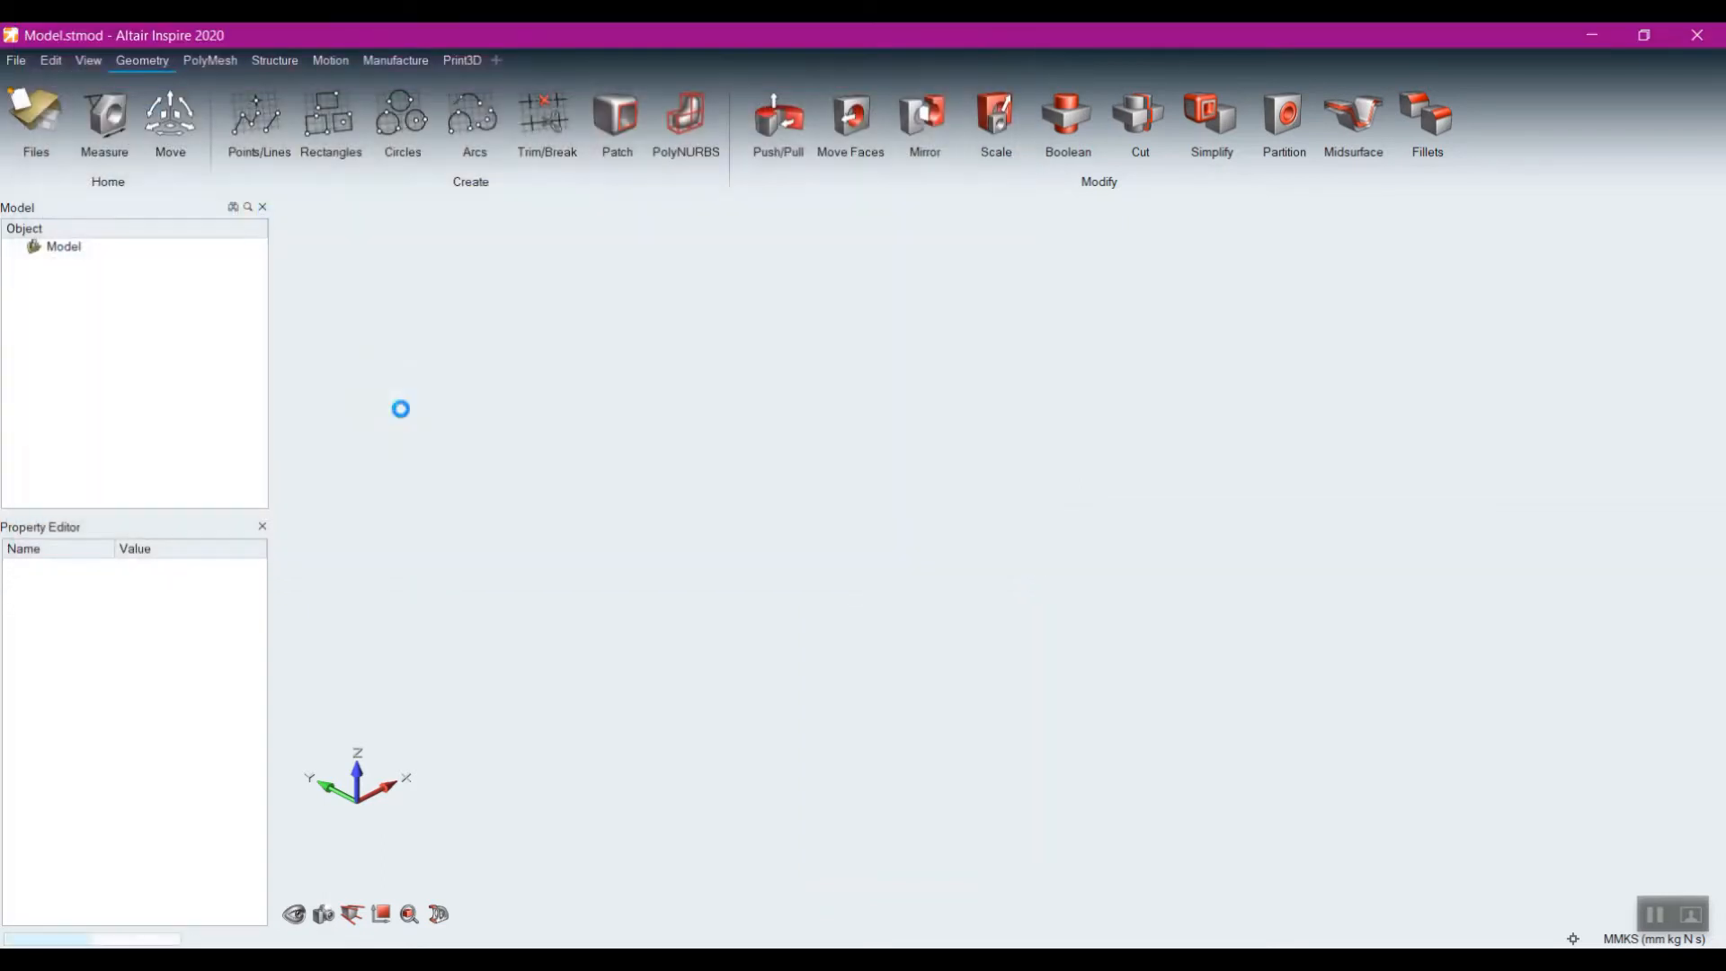
{"action": "middle_click_drag", "start_coordinate": [1320, 723], "coordinate": [998, 640]}
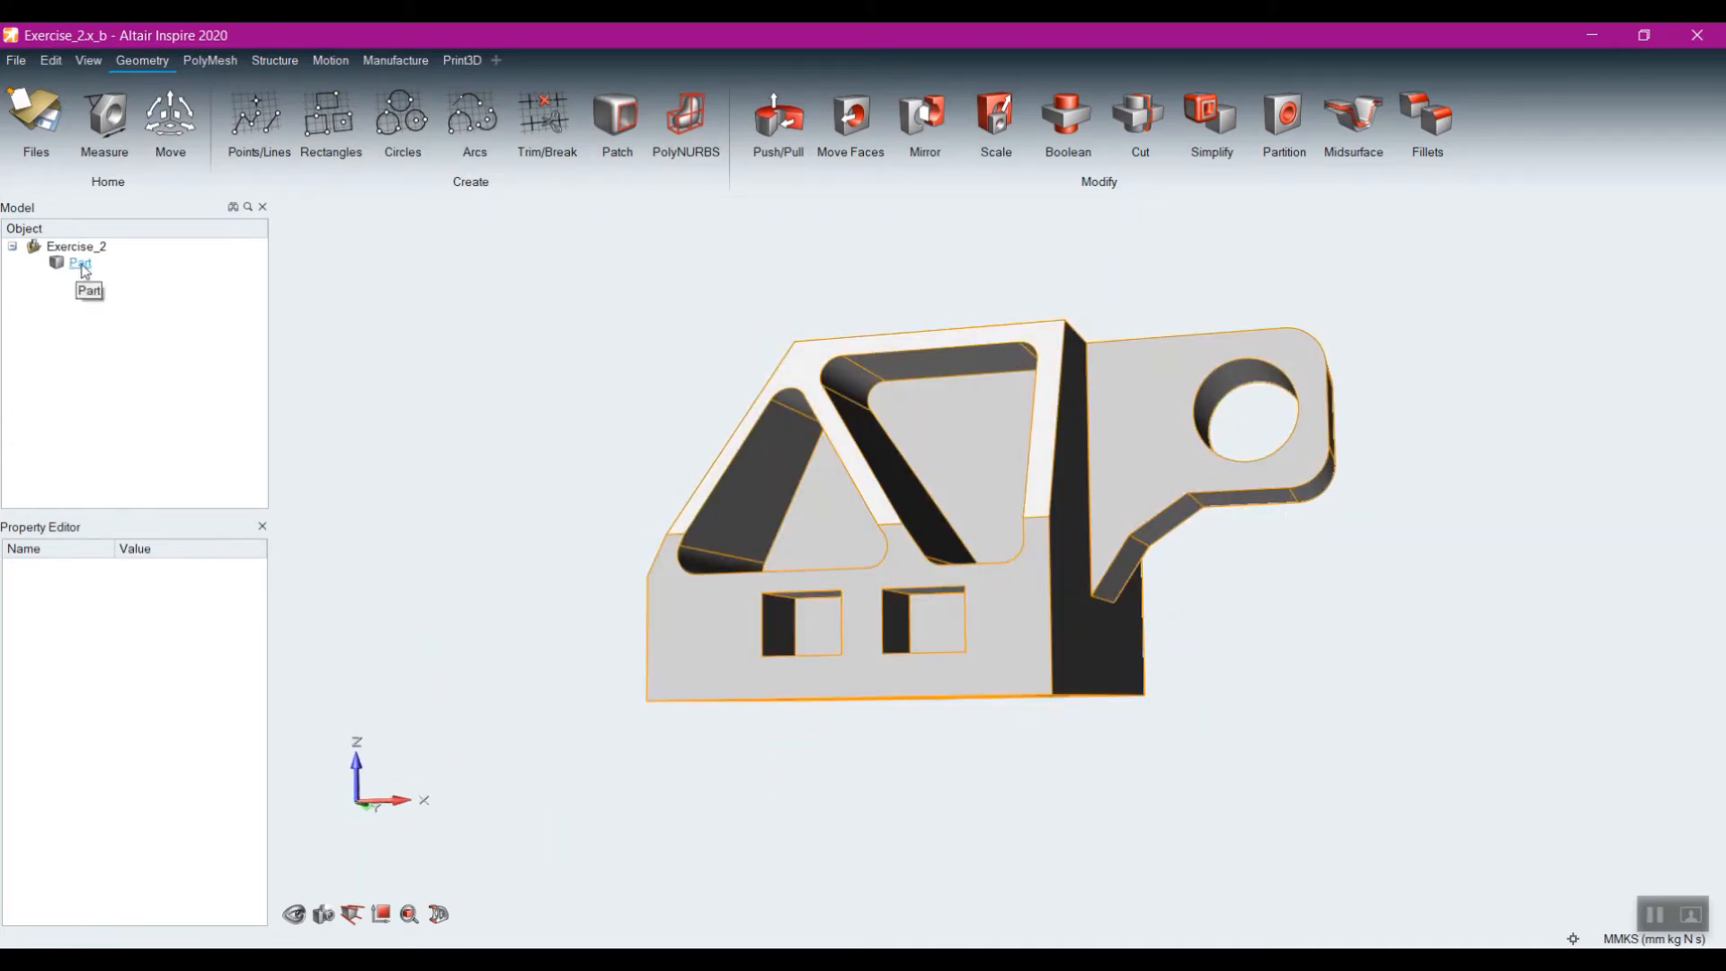
{"action": "middle_click_drag", "start_coordinate": [1244, 654], "coordinate": [1207, 674]}
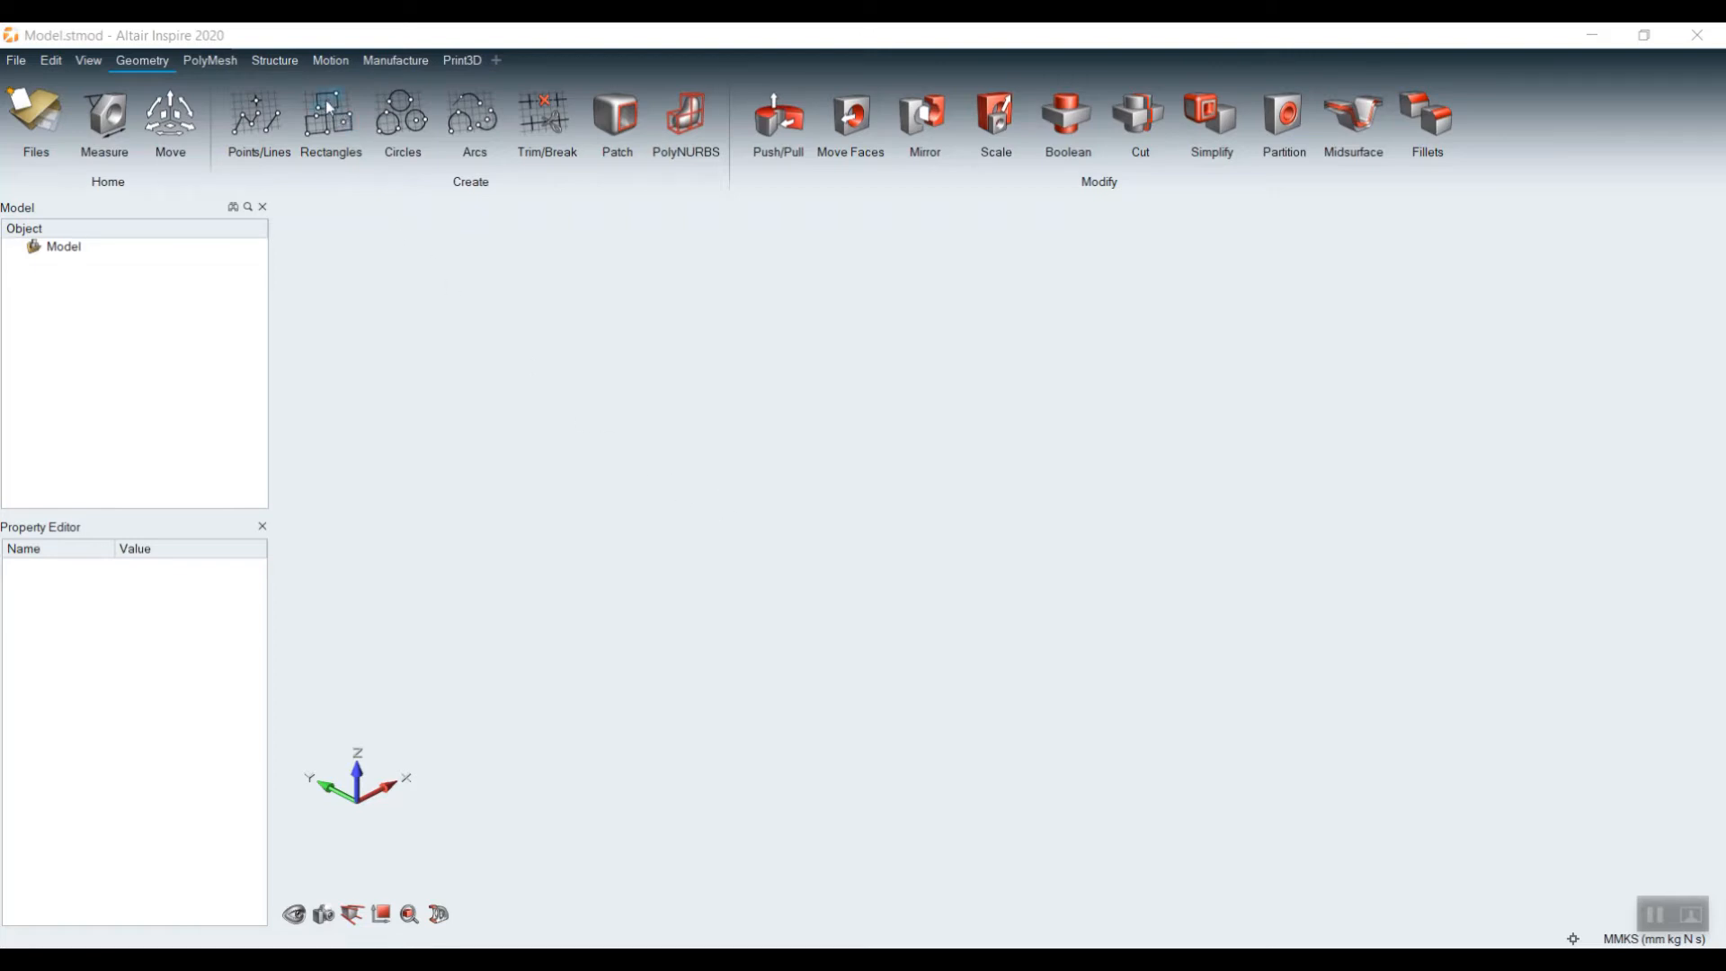
Step: Sketch a rectangle about 180 mm wide and 110 mm high on the XY plane
{"action": "left_click", "coordinate": [164, 61]}
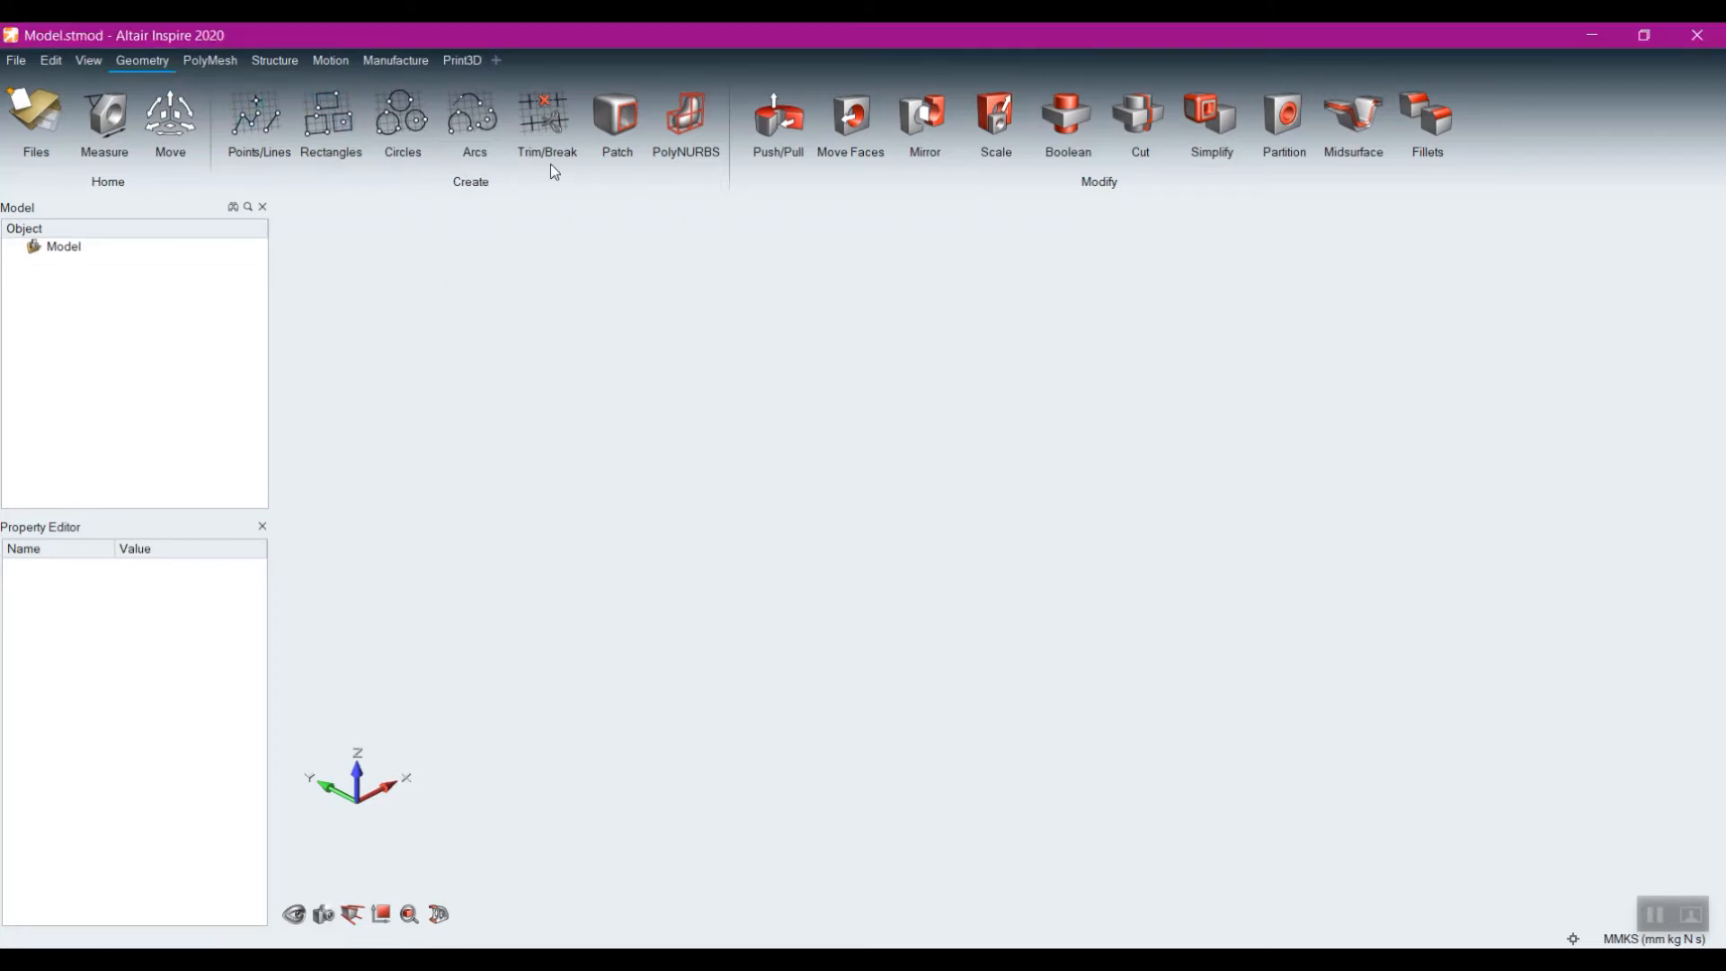
{"action": "left_click", "coordinate": [331, 110]}
{"action": "left_click", "coordinate": [873, 459]}
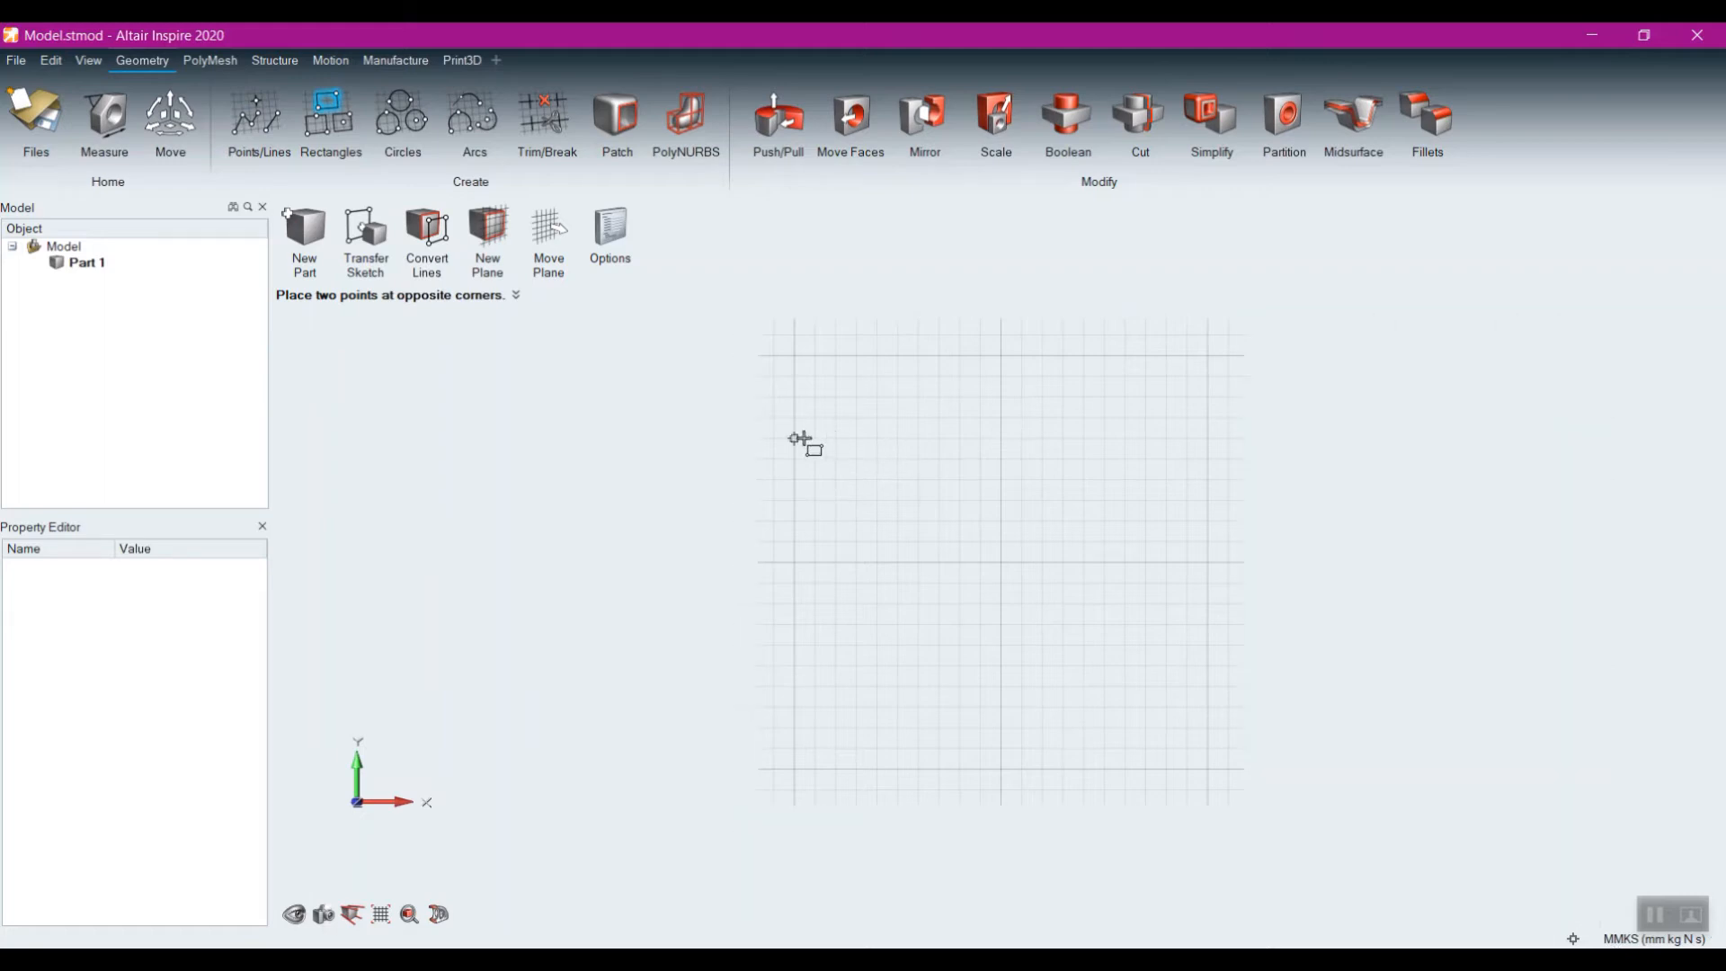
{"action": "left_click", "coordinate": [795, 439]}
{"action": "left_click", "coordinate": [1167, 665]}
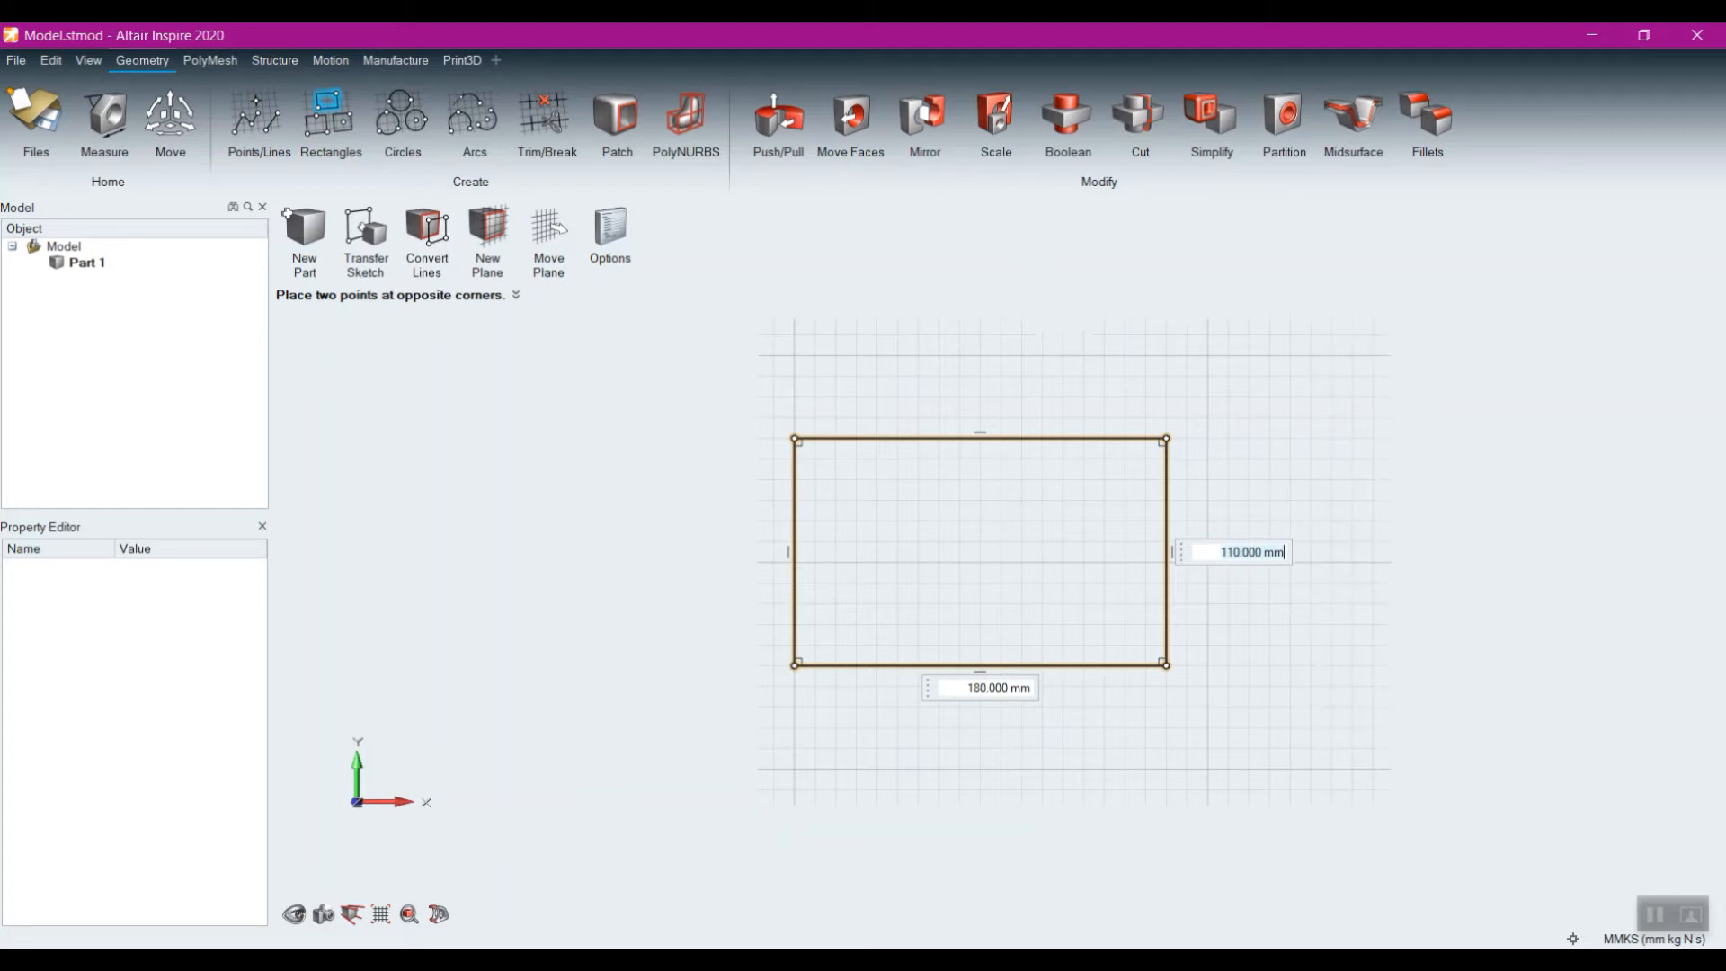
Step: Set the rectangle's height to 100 mm and its width to 200 mm, and finish the sketch
{"action": "key", "text": "ctrl+a"}
{"action": "key", "text": "BackSpace"}
{"action": "type", "text": "100"}
{"action": "key", "text": "Return"}
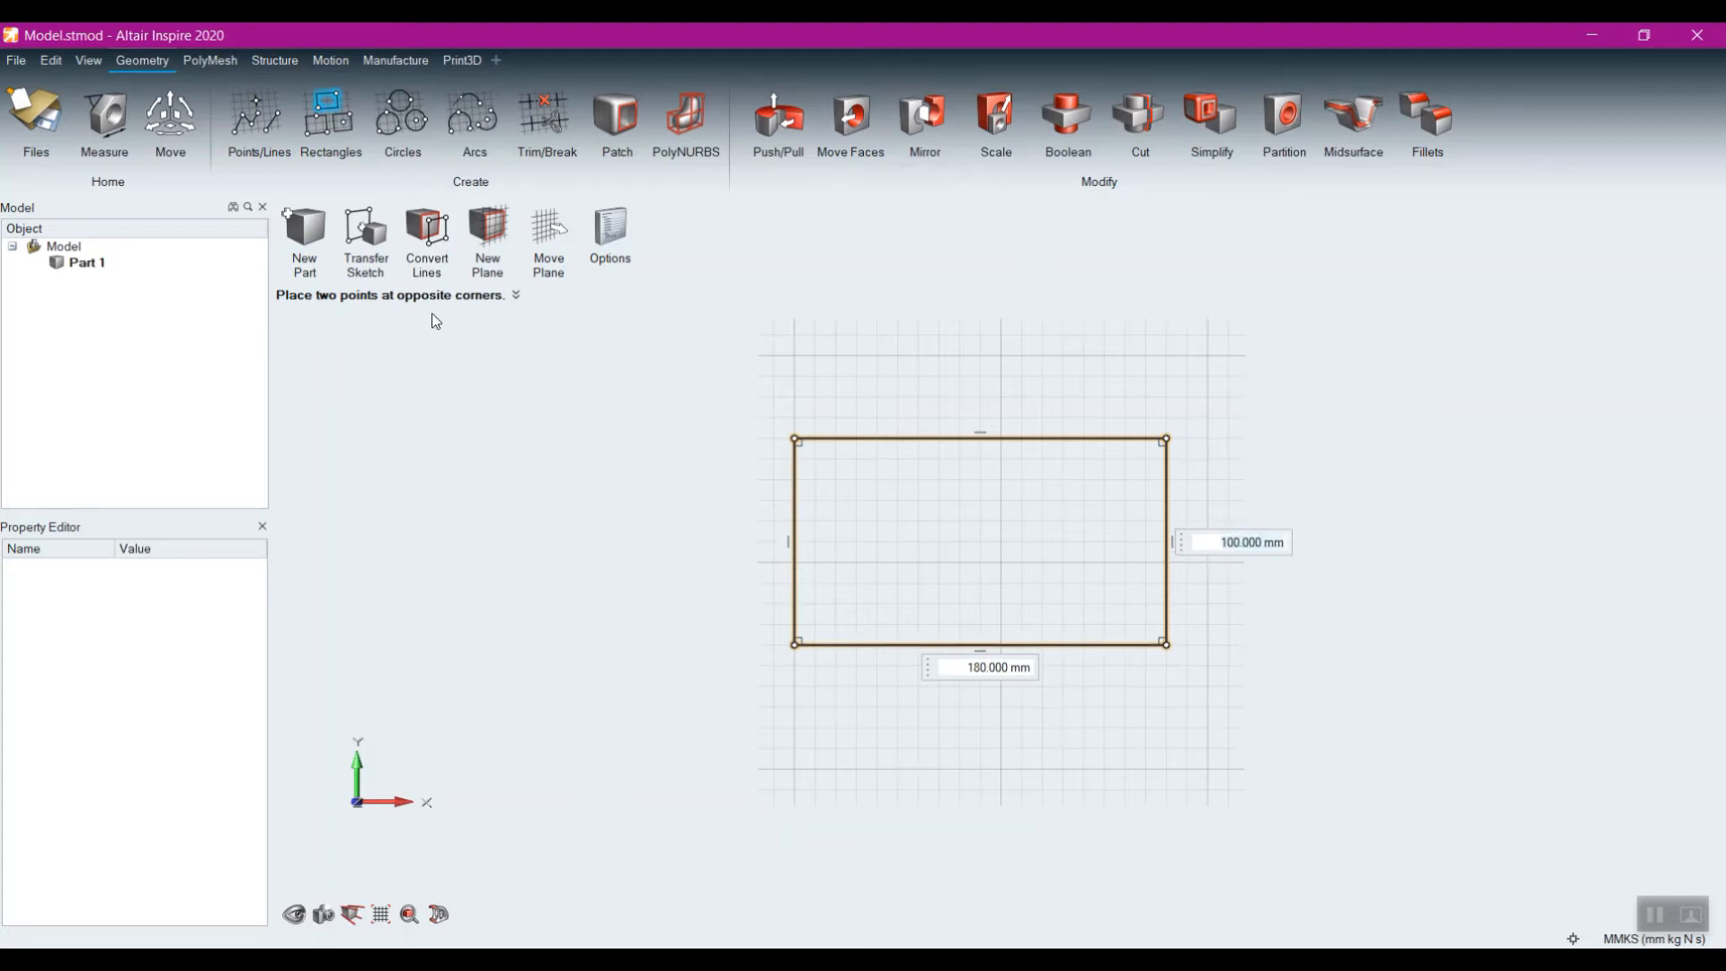
{"action": "left_click", "coordinate": [976, 669]}
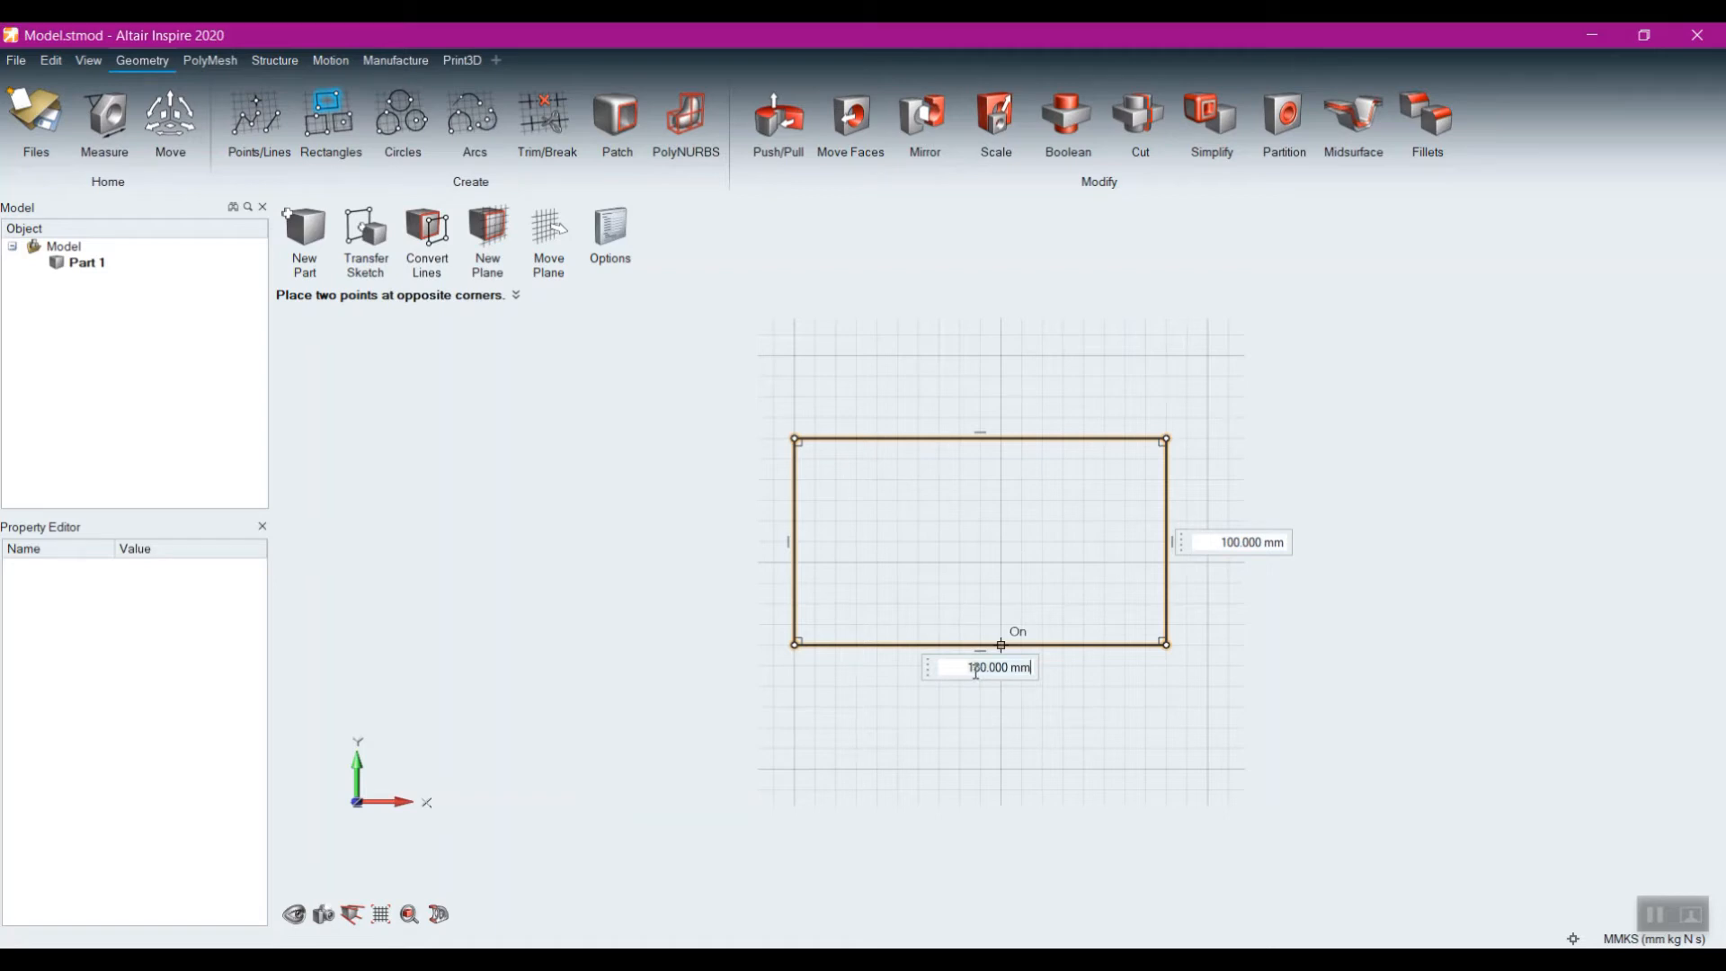
{"action": "key", "text": "ctrl+a"}
{"action": "key", "text": "BackSpace"}
{"action": "type", "text": "200"}
{"action": "key", "text": "Return"}
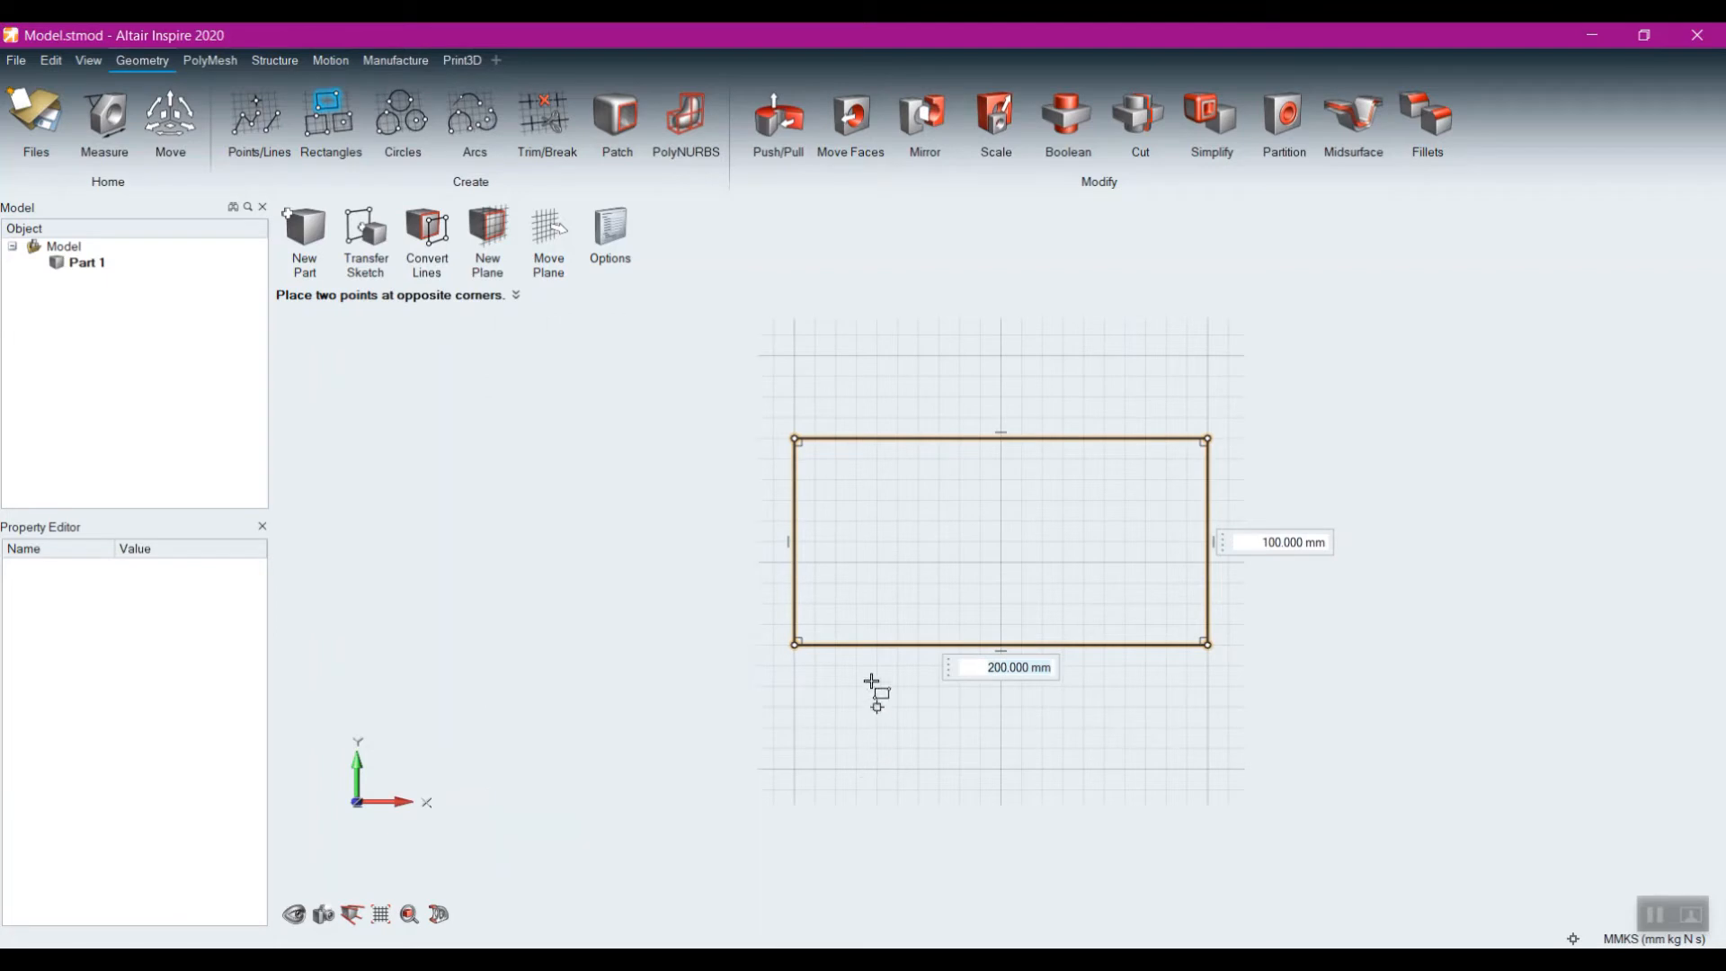
{"action": "right_click", "coordinate": [856, 705]}
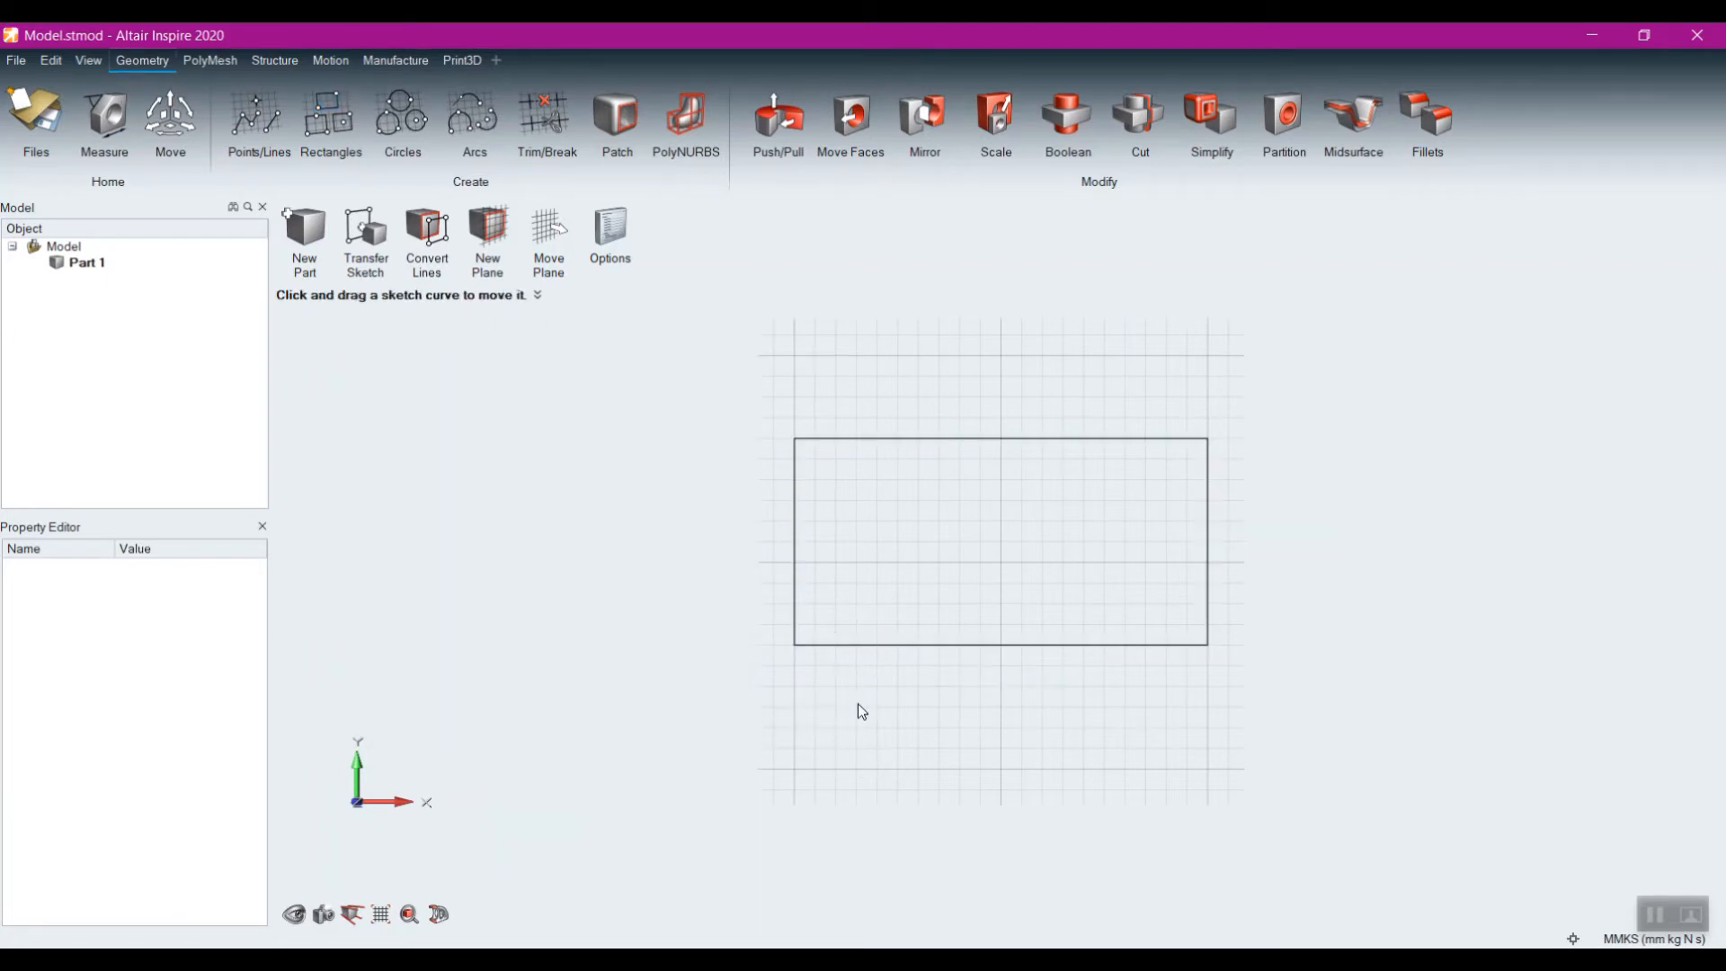
{"action": "right_click", "coordinate": [881, 708]}
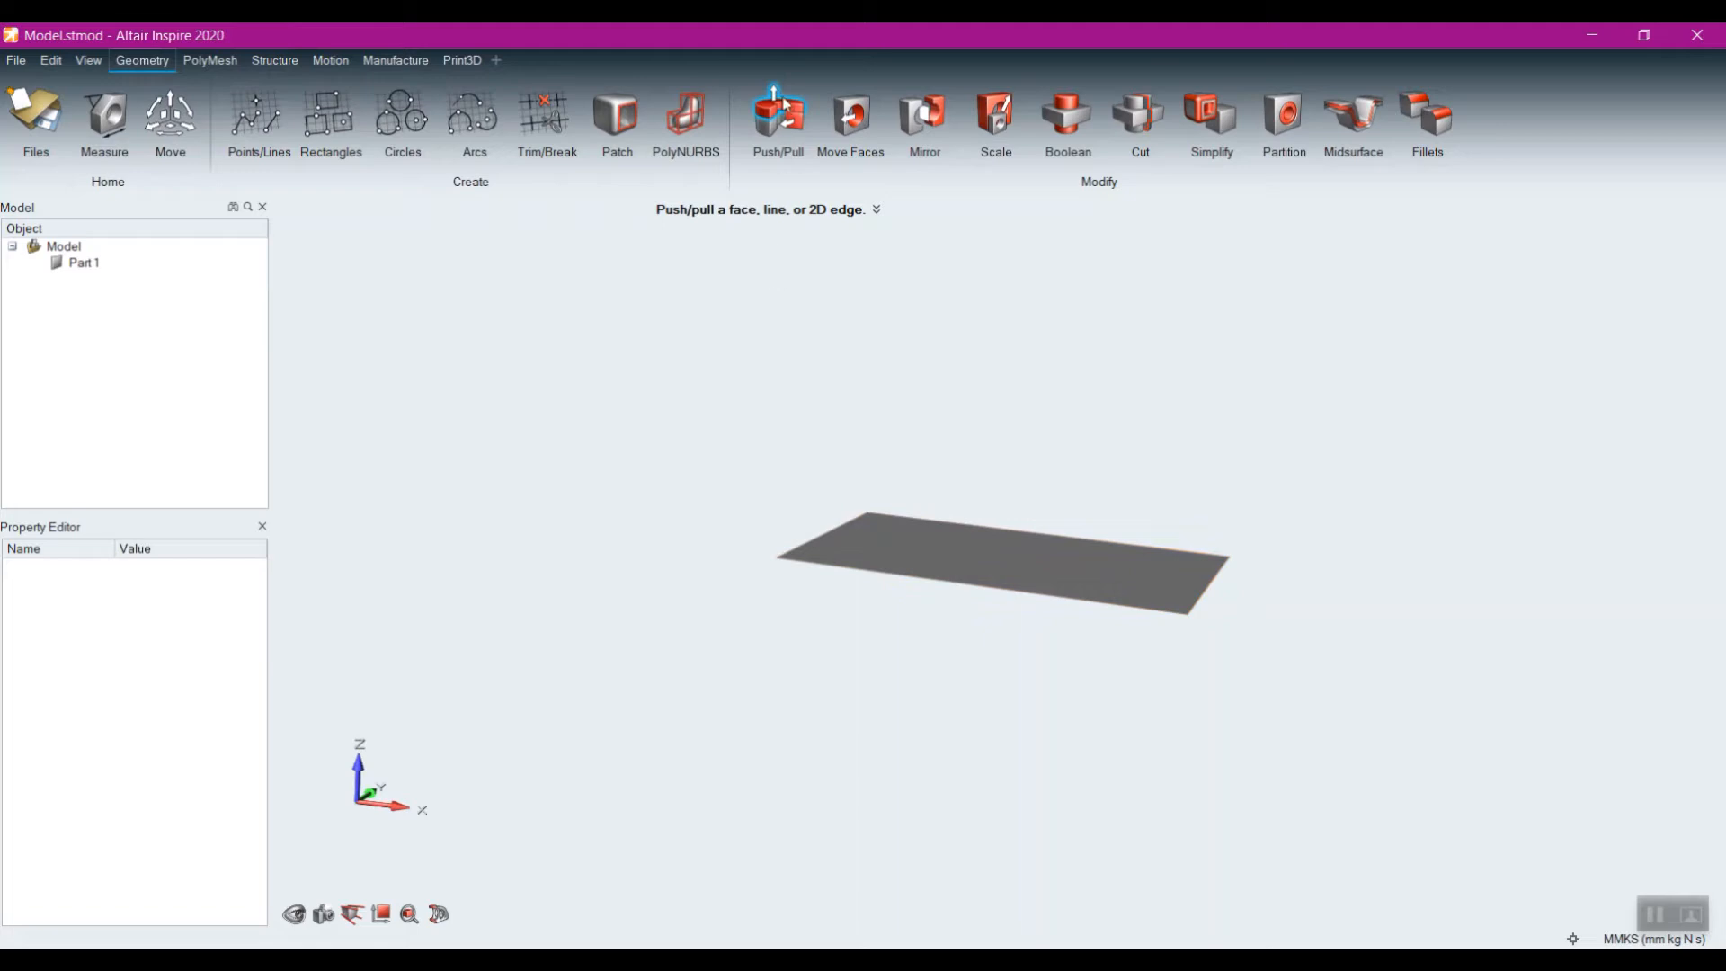
Step: Extrude the rectangular face upward by 100 mm with Push/Pull to form a solid block
{"action": "left_click", "coordinate": [967, 558]}
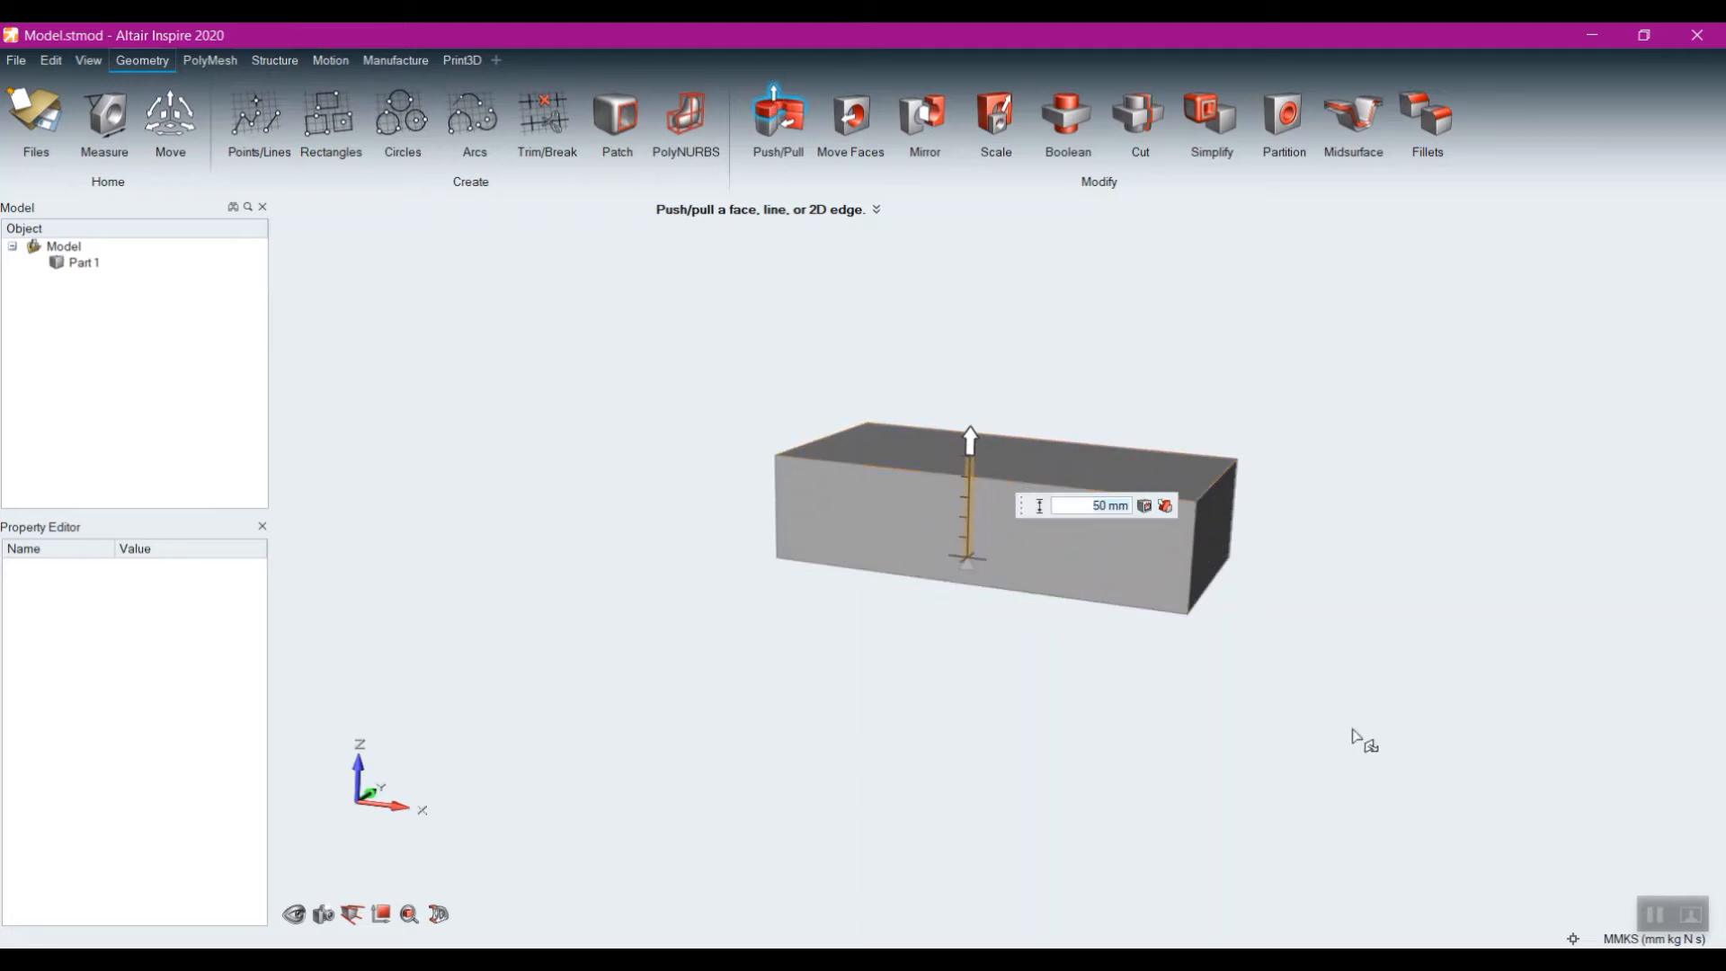
{"action": "key", "text": "BackSpace"}
{"action": "key", "text": "BackSpace"}
{"action": "key", "text": "BackSpace"}
{"action": "key", "text": "BackSpace"}
{"action": "key", "text": "BackSpace"}
{"action": "type", "text": "100"}
{"action": "key", "text": "Return"}
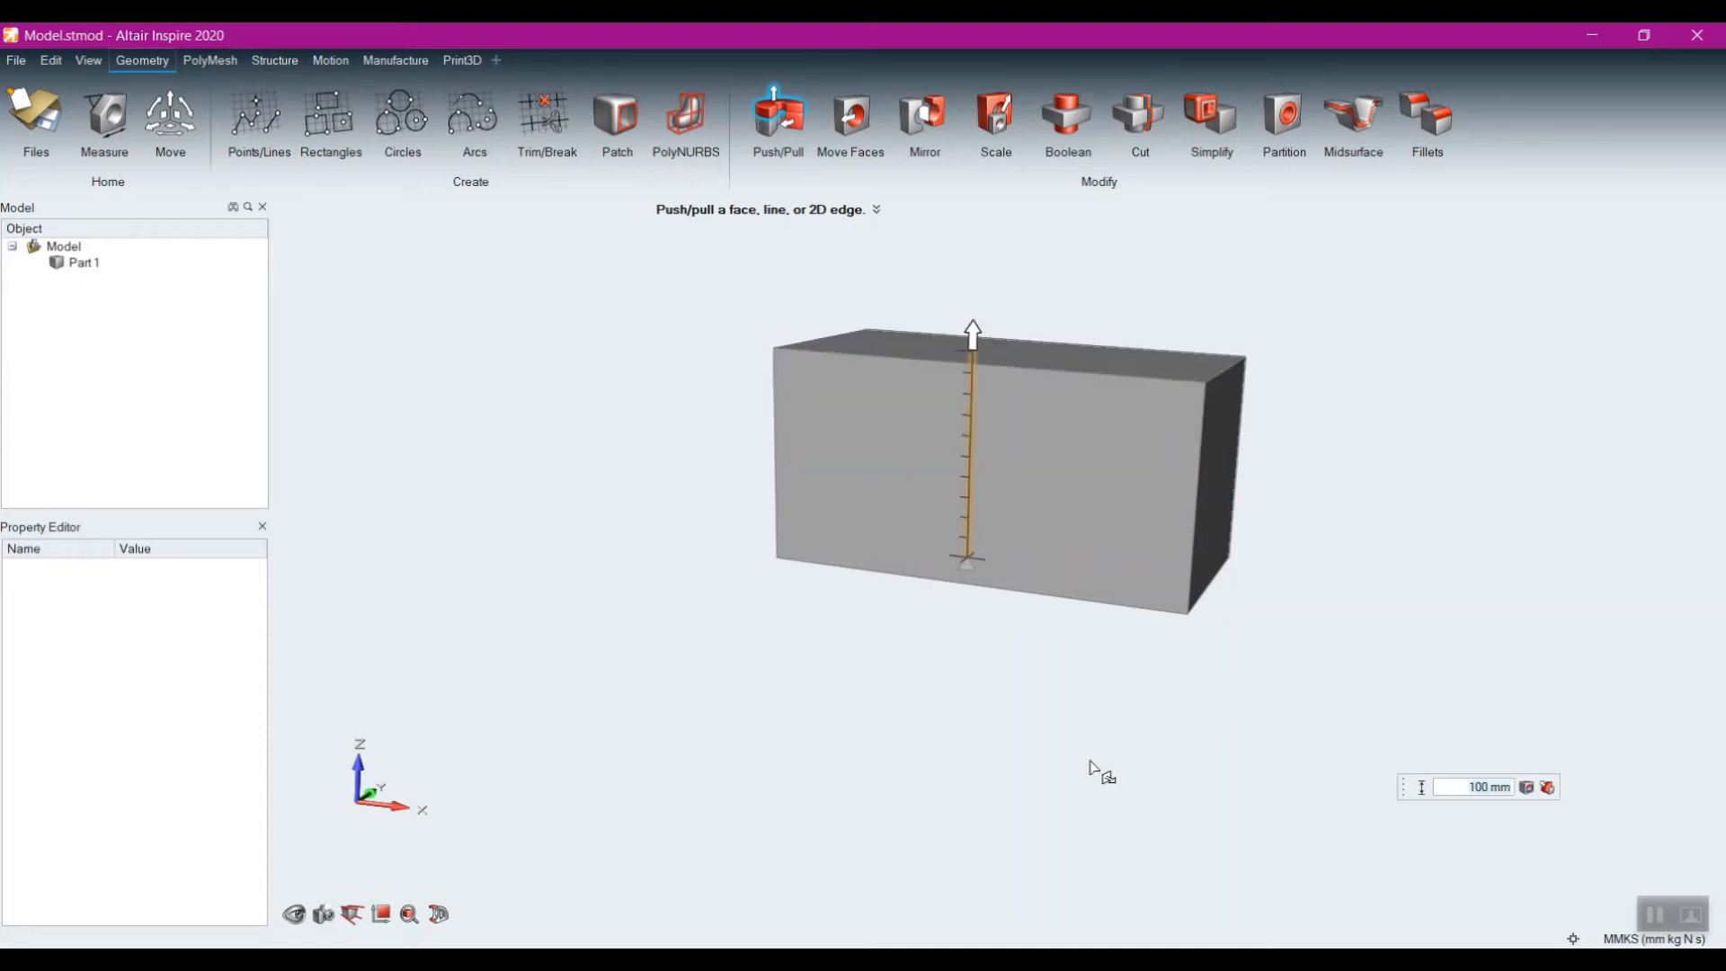
{"action": "right_click", "coordinate": [836, 636]}
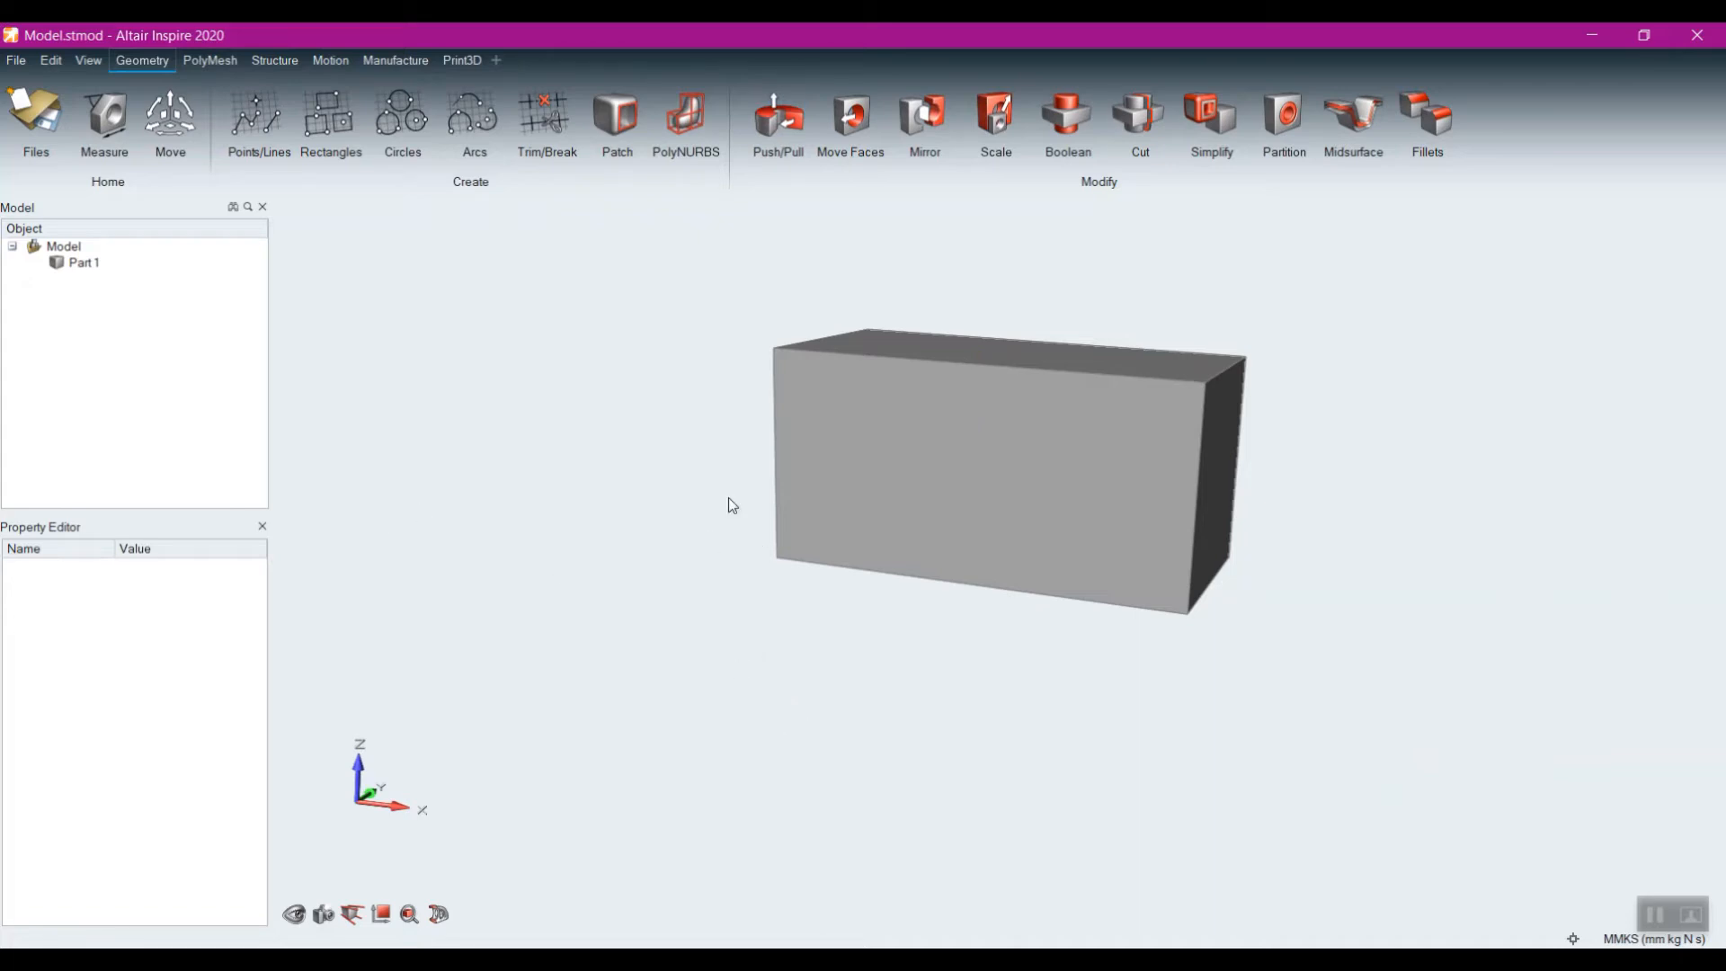
Step: Sketch a circle on the long front side face of the block, near its left end, and finish the sketch
{"action": "right_click_drag", "start_coordinate": [728, 500], "coordinate": [868, 549]}
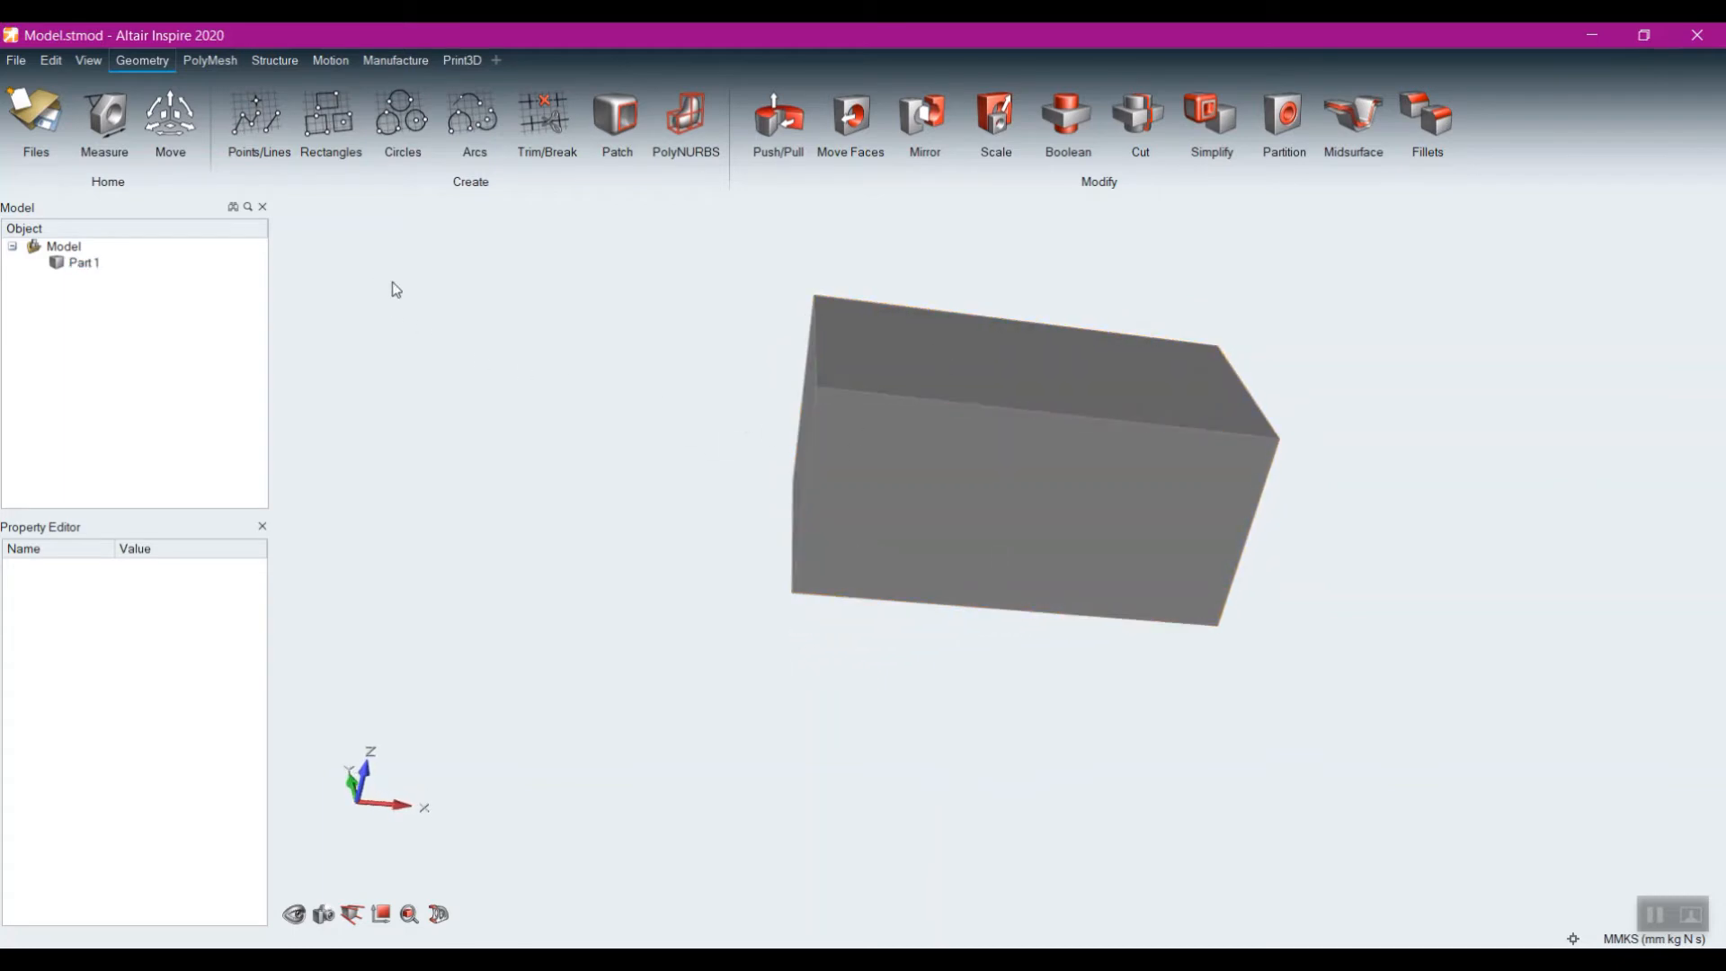
{"action": "left_click", "coordinate": [422, 125]}
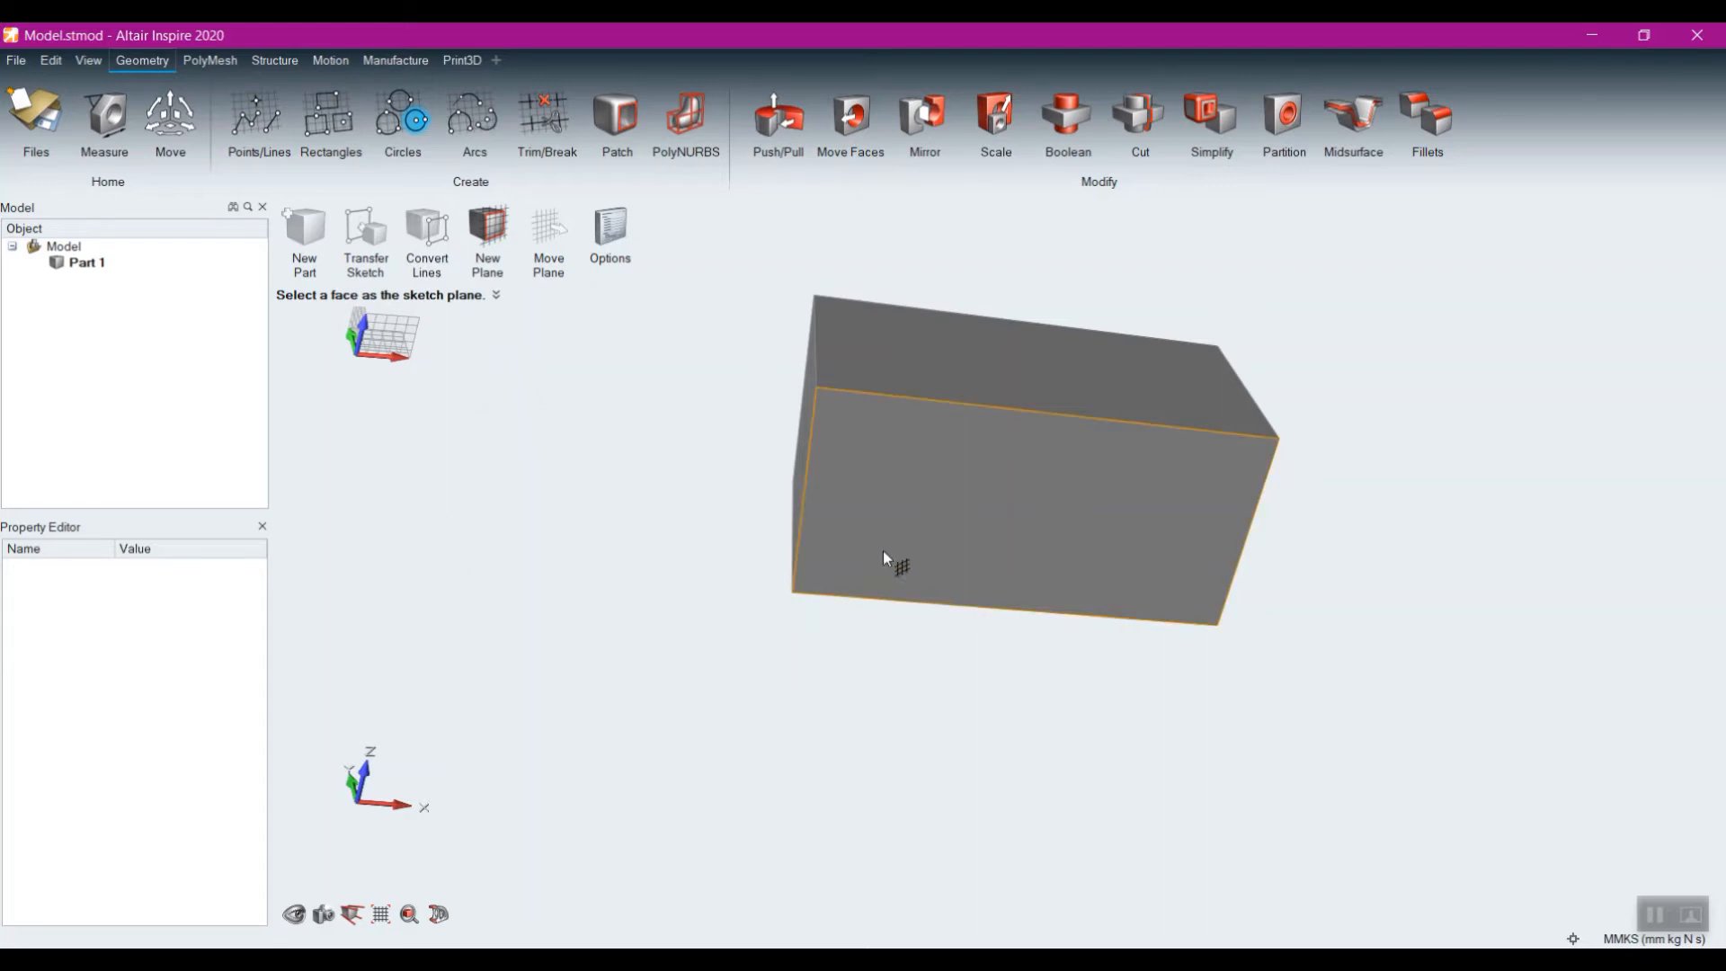
{"action": "left_click", "coordinate": [901, 467]}
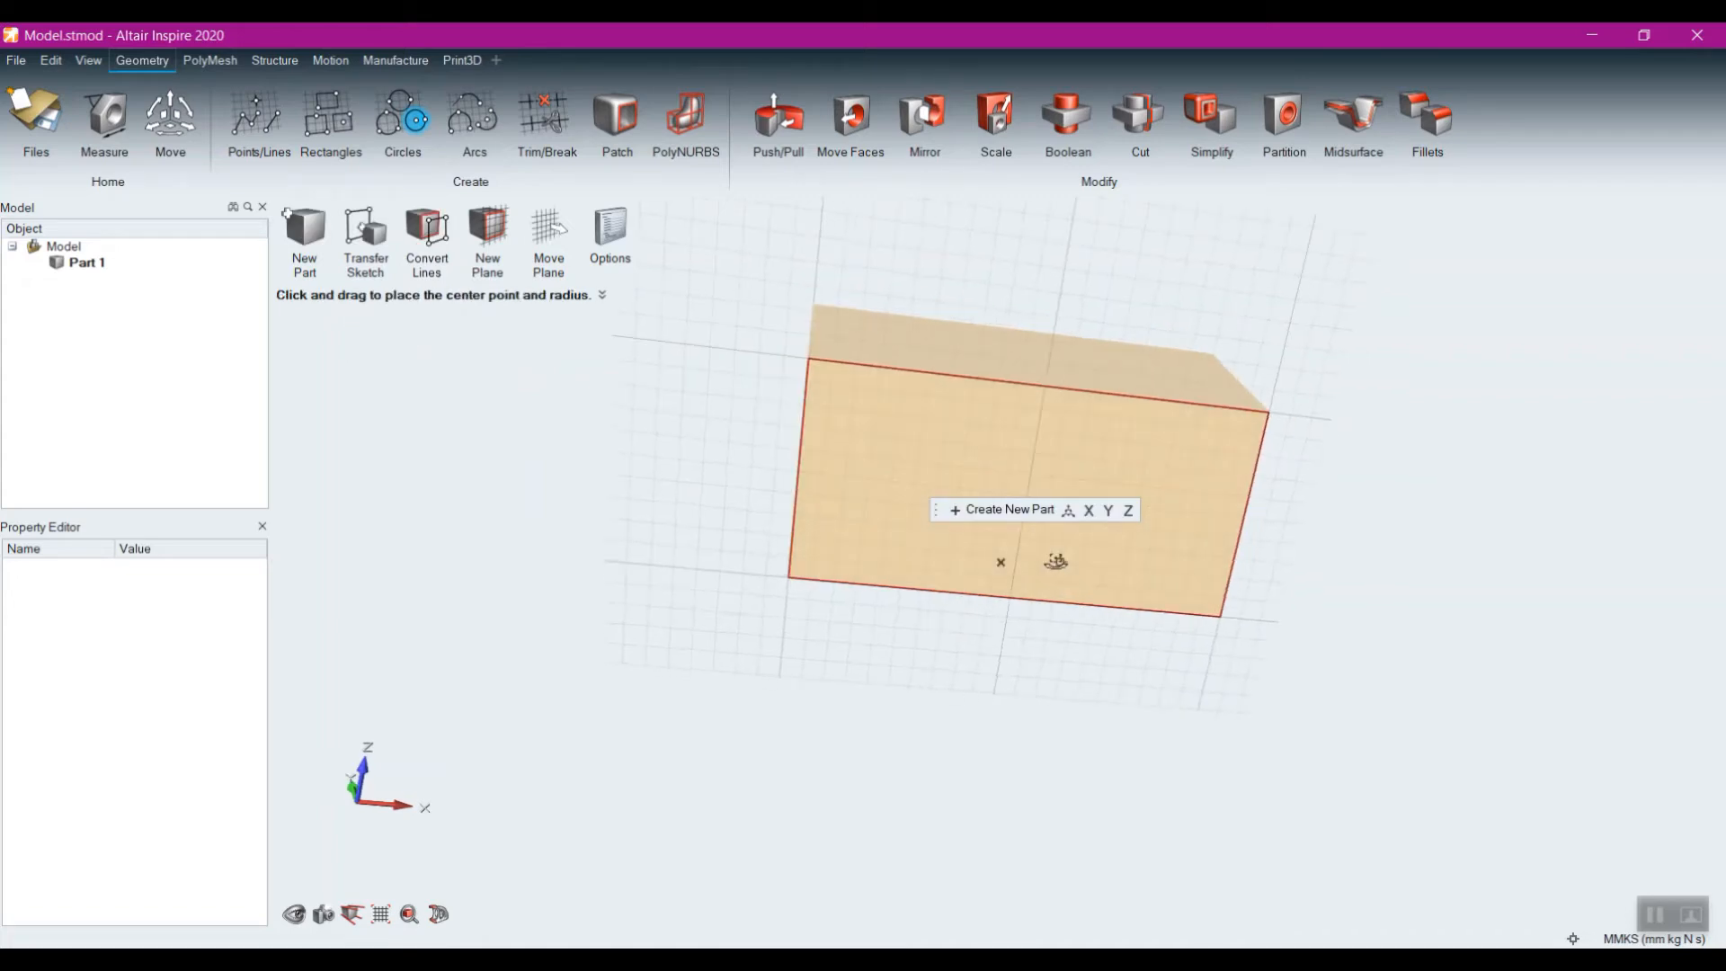
{"action": "left_click_drag", "start_coordinate": [940, 464], "coordinate": [974, 494]}
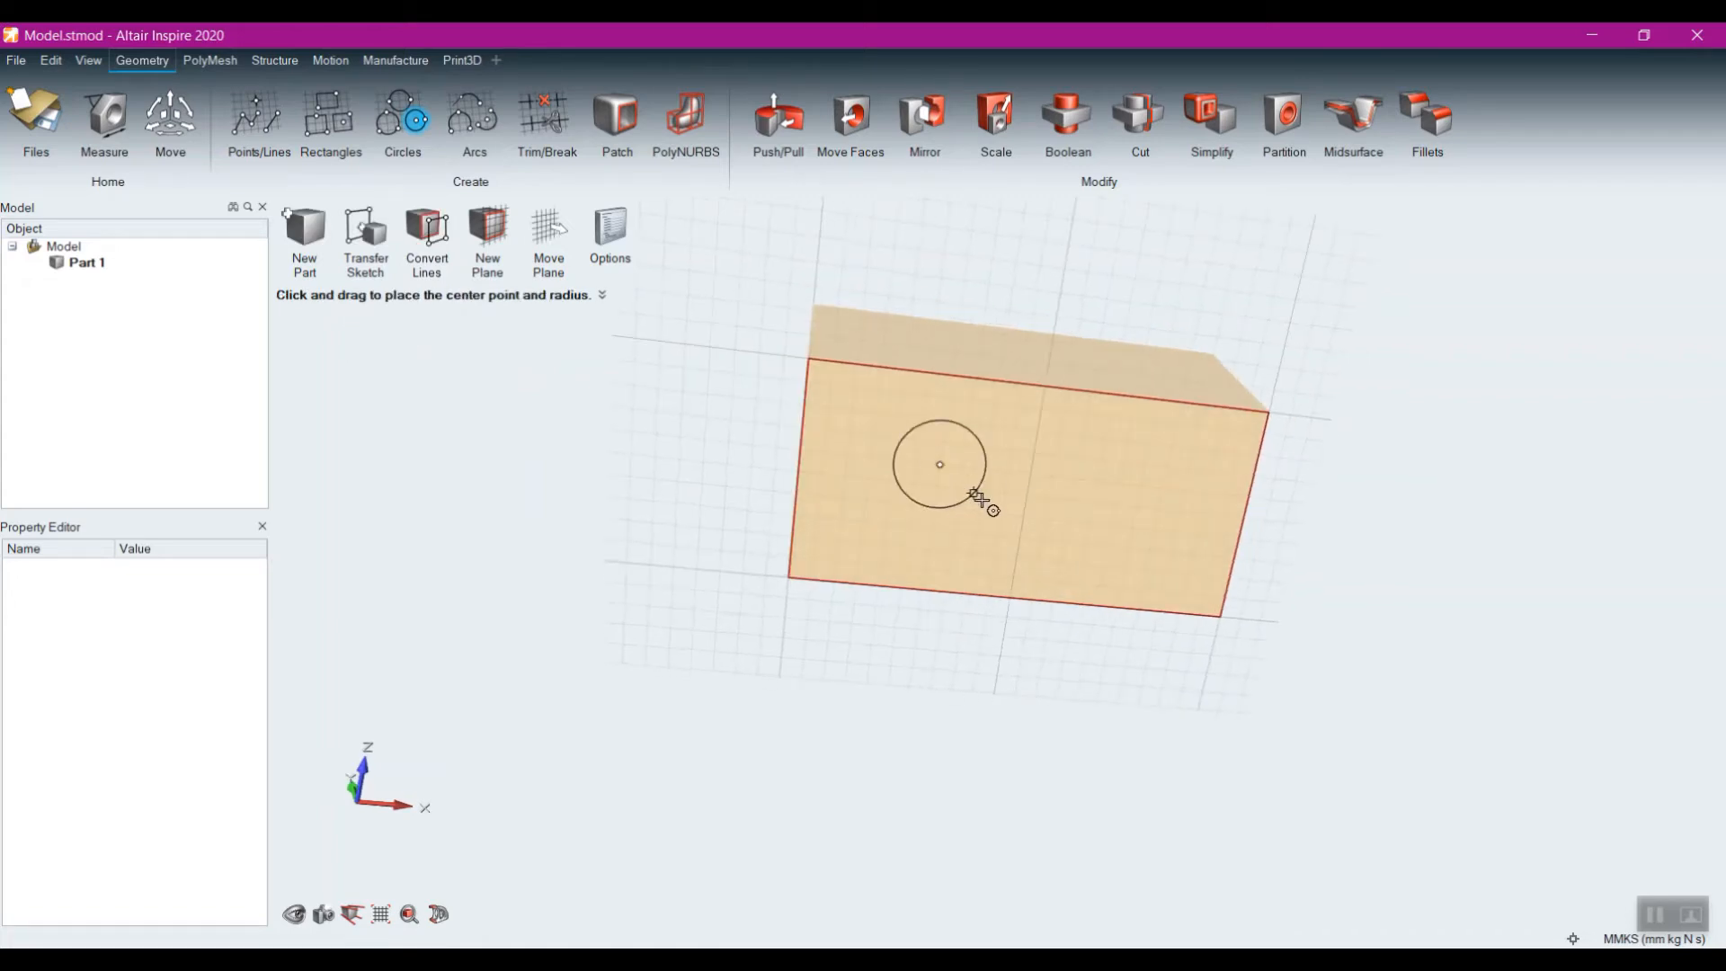
{"action": "right_click", "coordinate": [520, 504]}
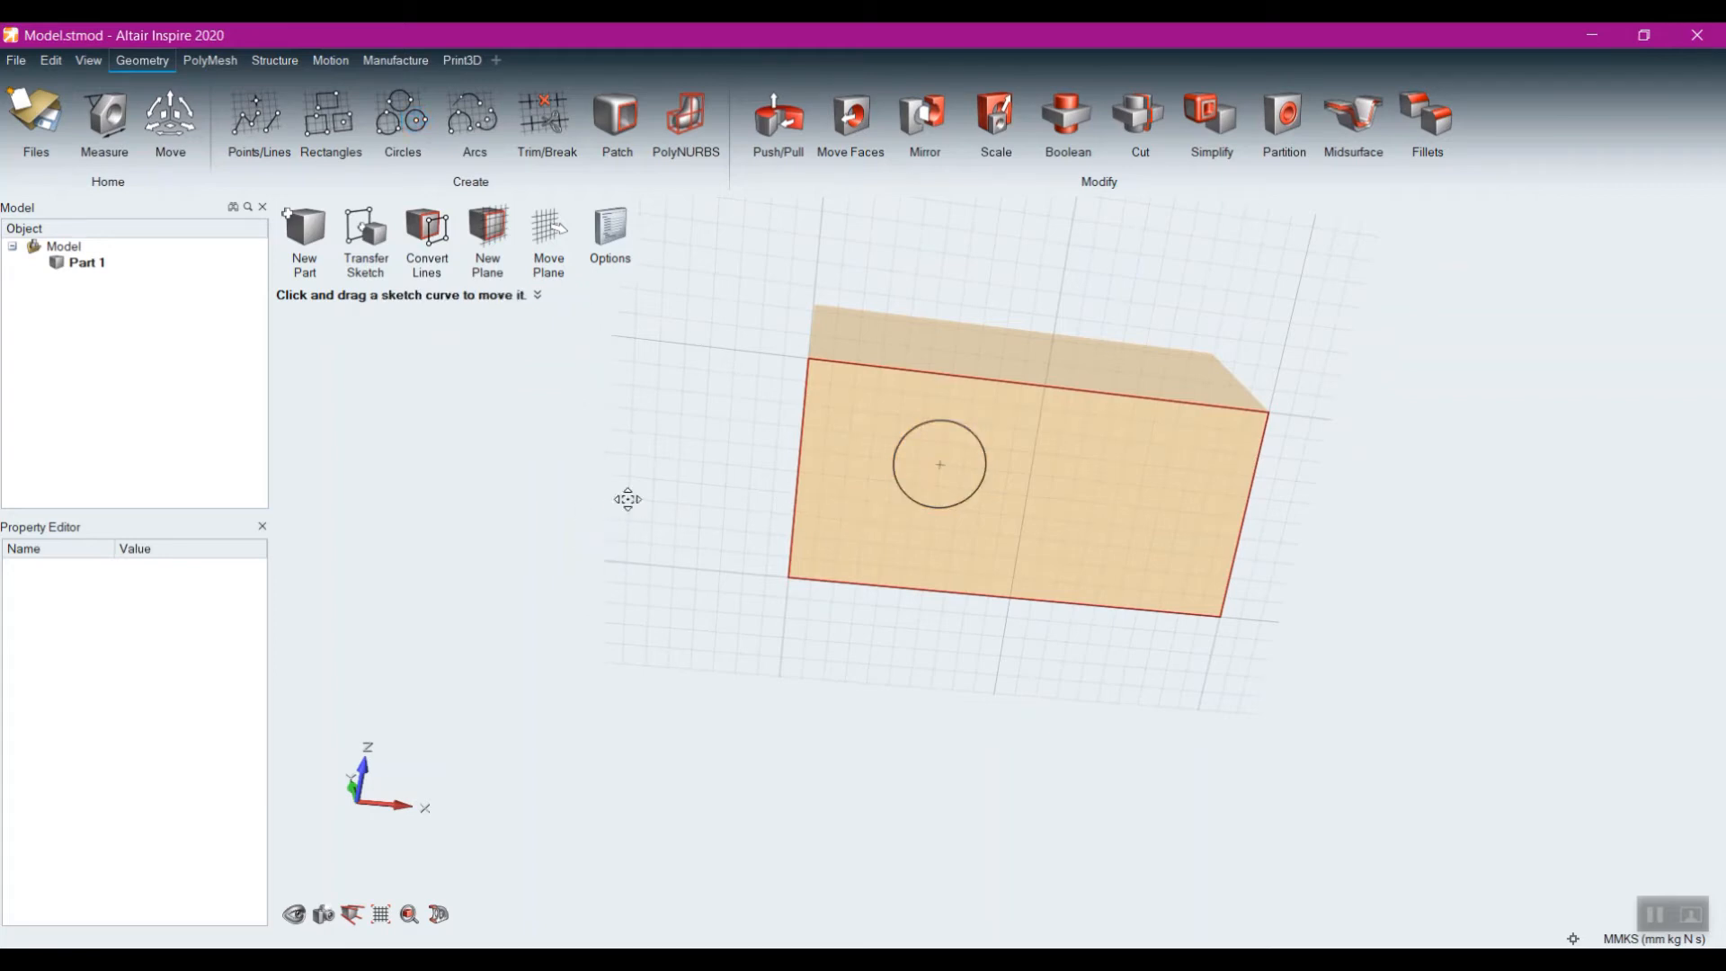
{"action": "right_click", "coordinate": [599, 500]}
Step: Use Push/Pull on the circle to cut a round hole all the way through the block
{"action": "mouse_move", "coordinate": [962, 735]}
{"action": "right_mouse_down"}
{"action": "mouse_move", "coordinate": [983, 640]}
{"action": "mouse_move", "coordinate": [791, 606]}
{"action": "mouse_move", "coordinate": [698, 701]}
{"action": "right_mouse_up"}
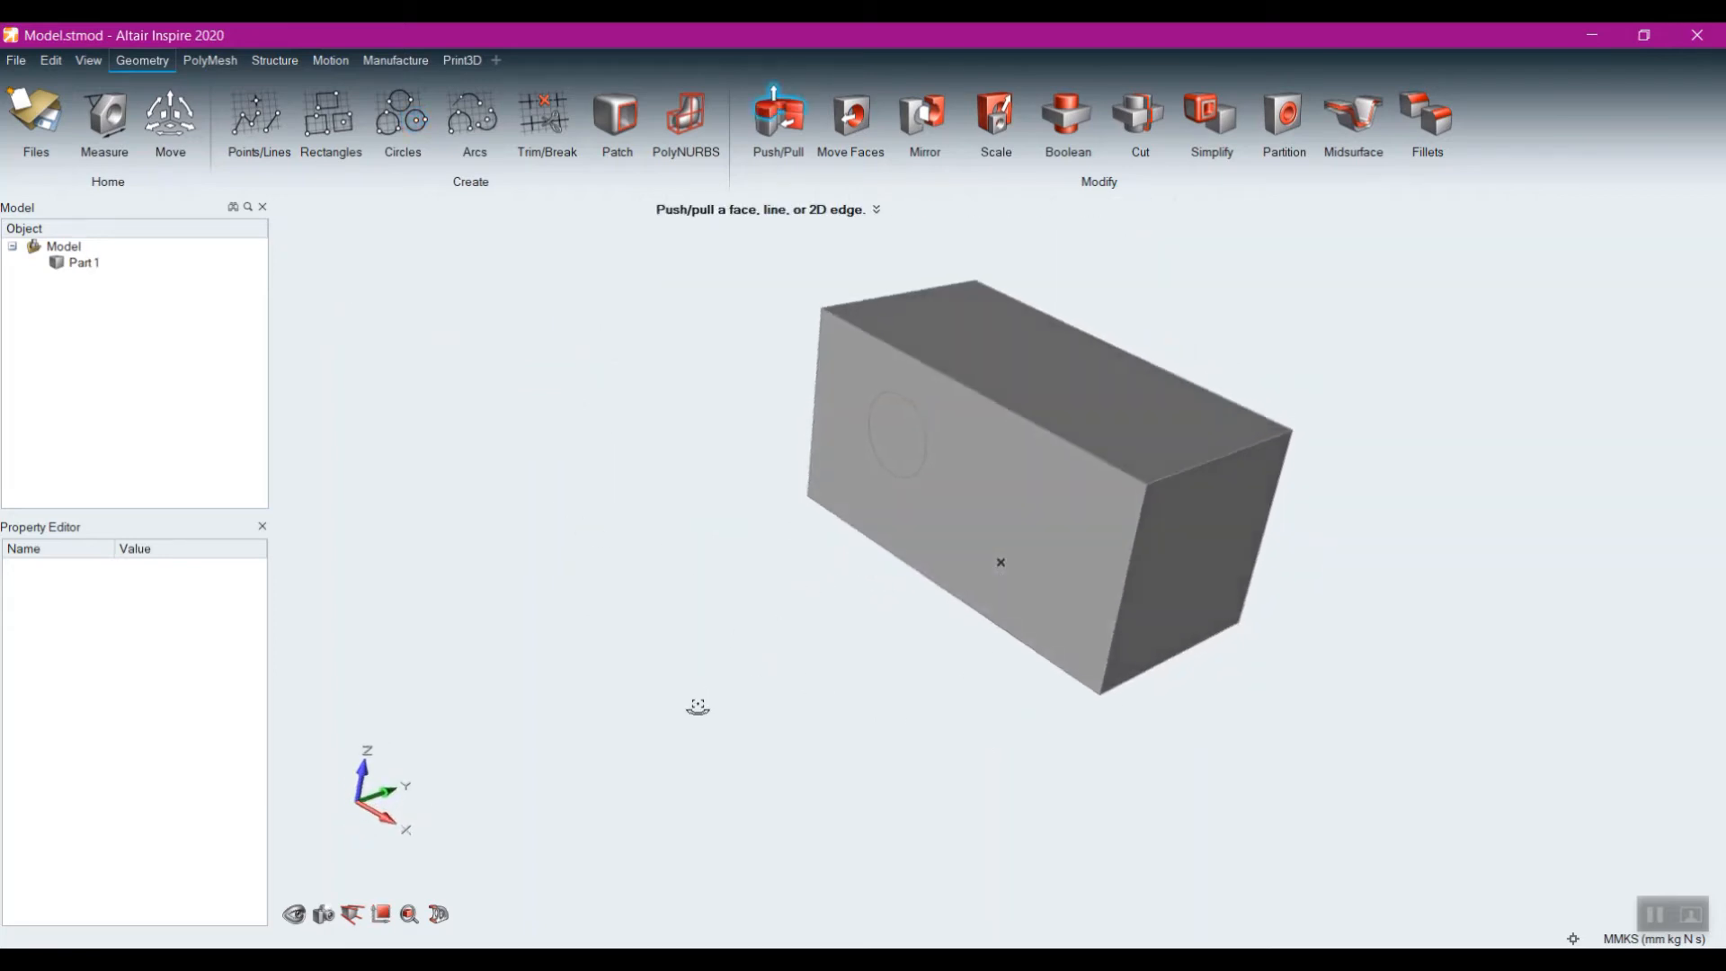
{"action": "right_click_drag", "start_coordinate": [855, 629], "coordinate": [717, 736]}
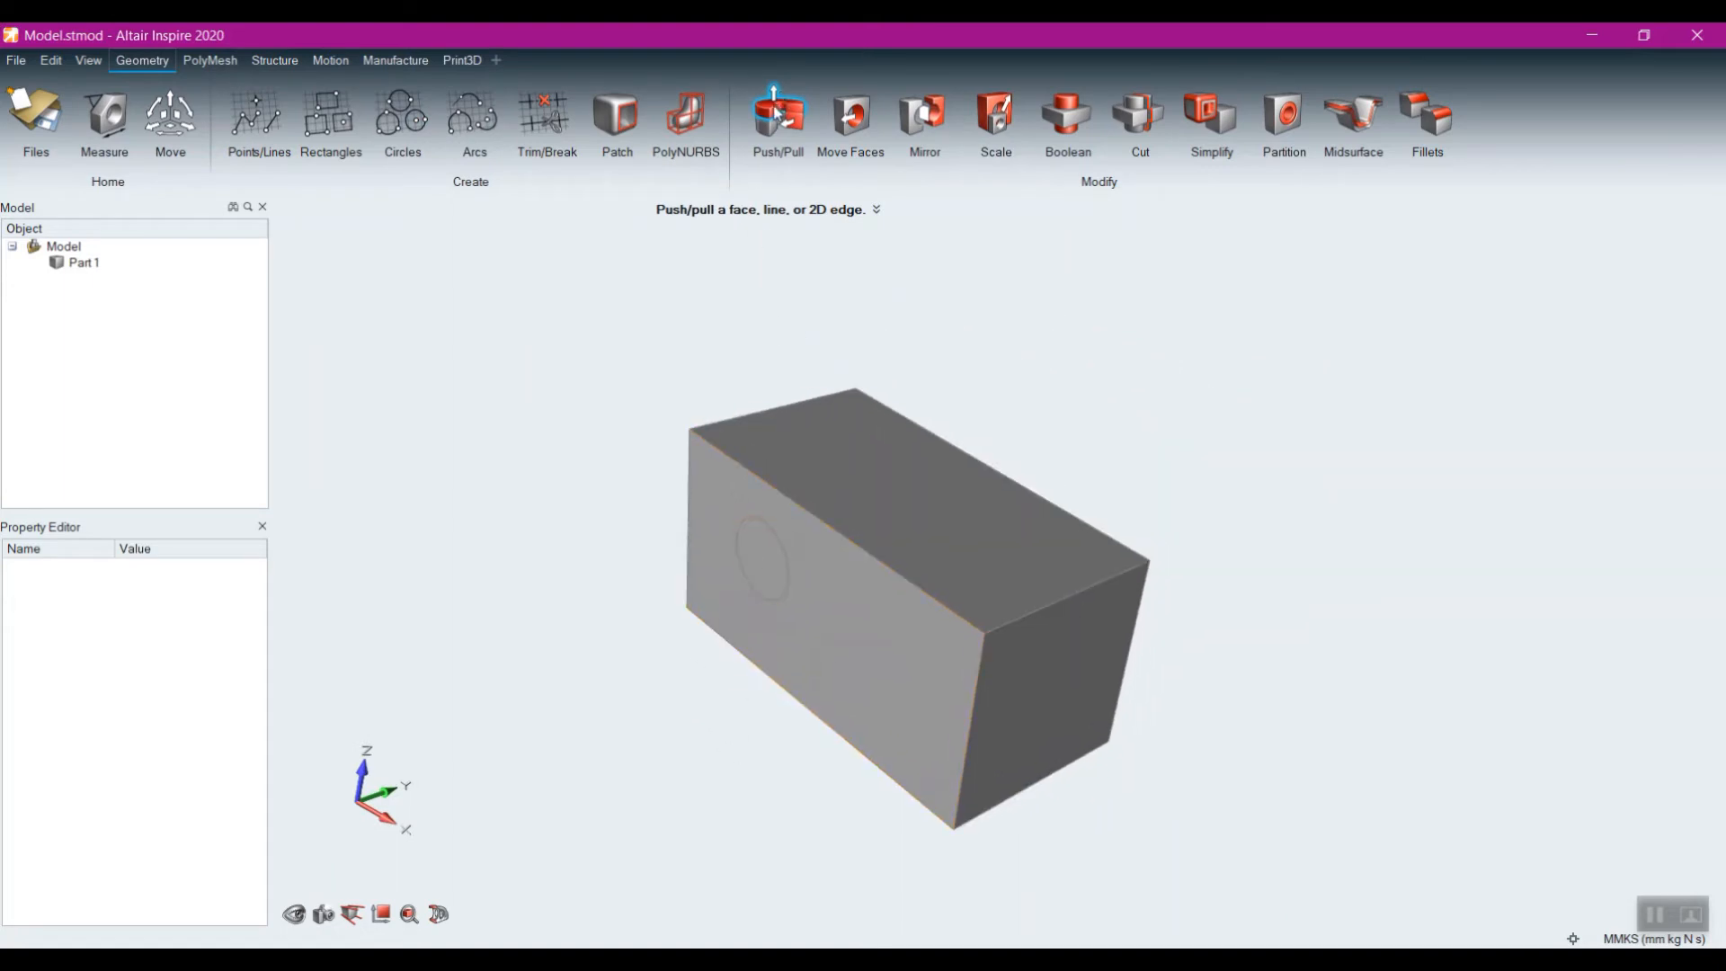
{"action": "left_click", "coordinate": [764, 564]}
{"action": "left_click_drag", "start_coordinate": [719, 584], "coordinate": [653, 611]}
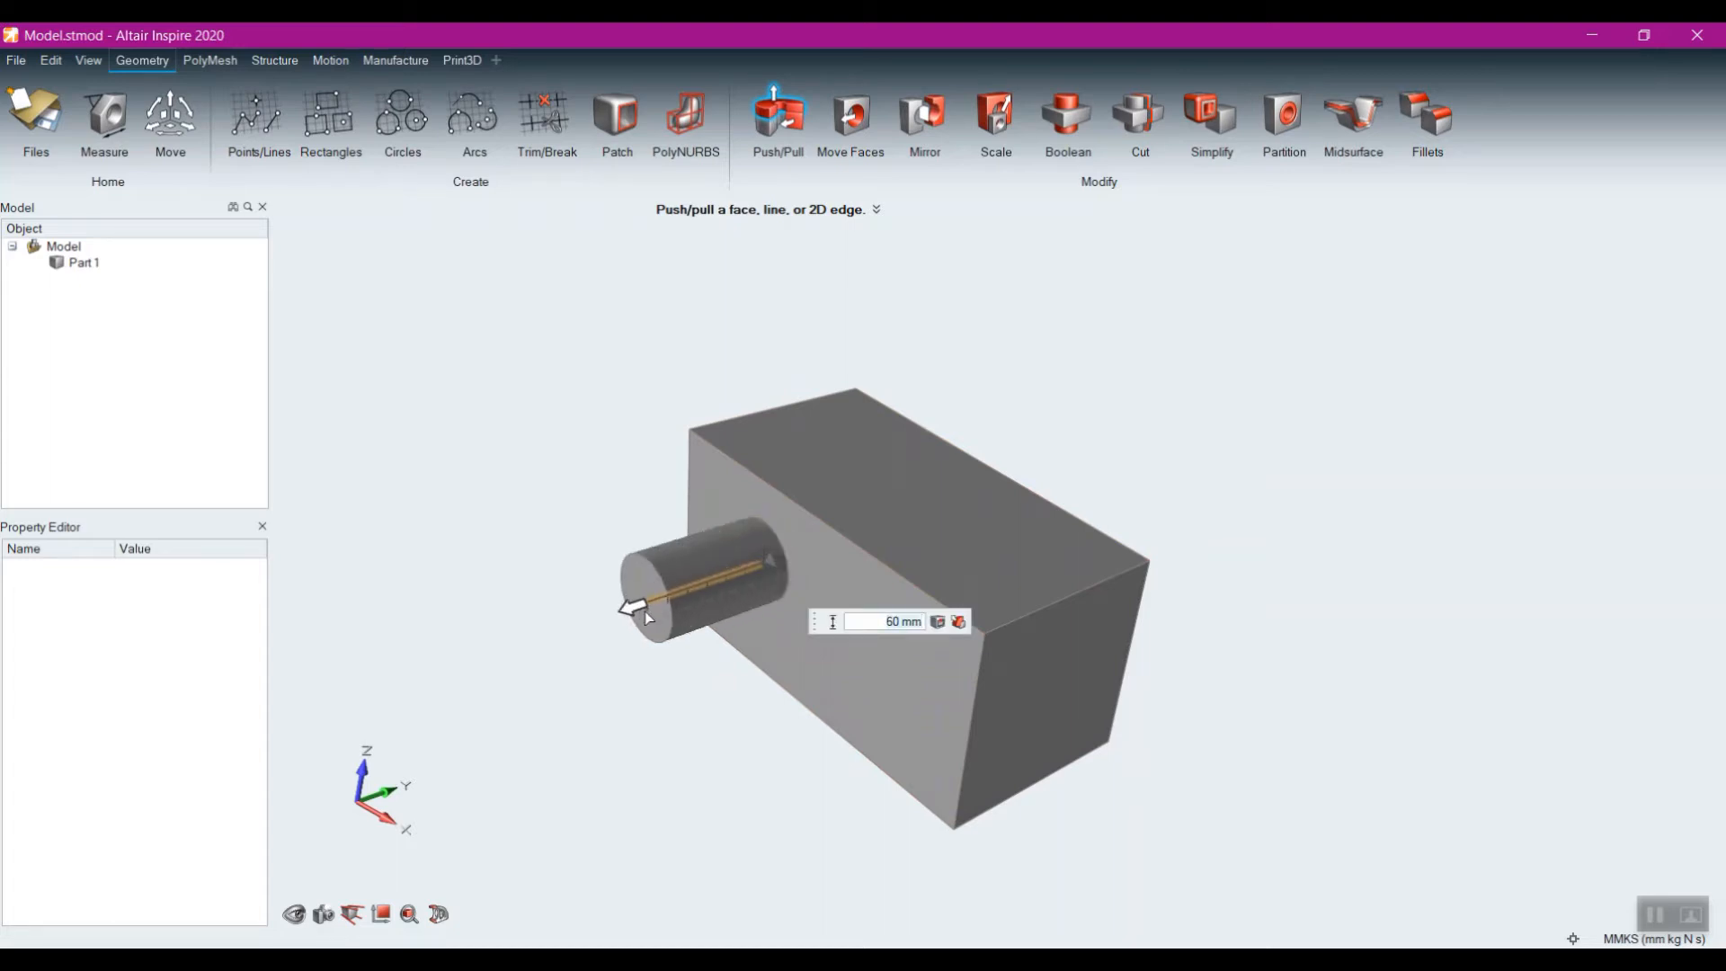
{"action": "left_click_drag", "start_coordinate": [647, 617], "coordinate": [842, 576]}
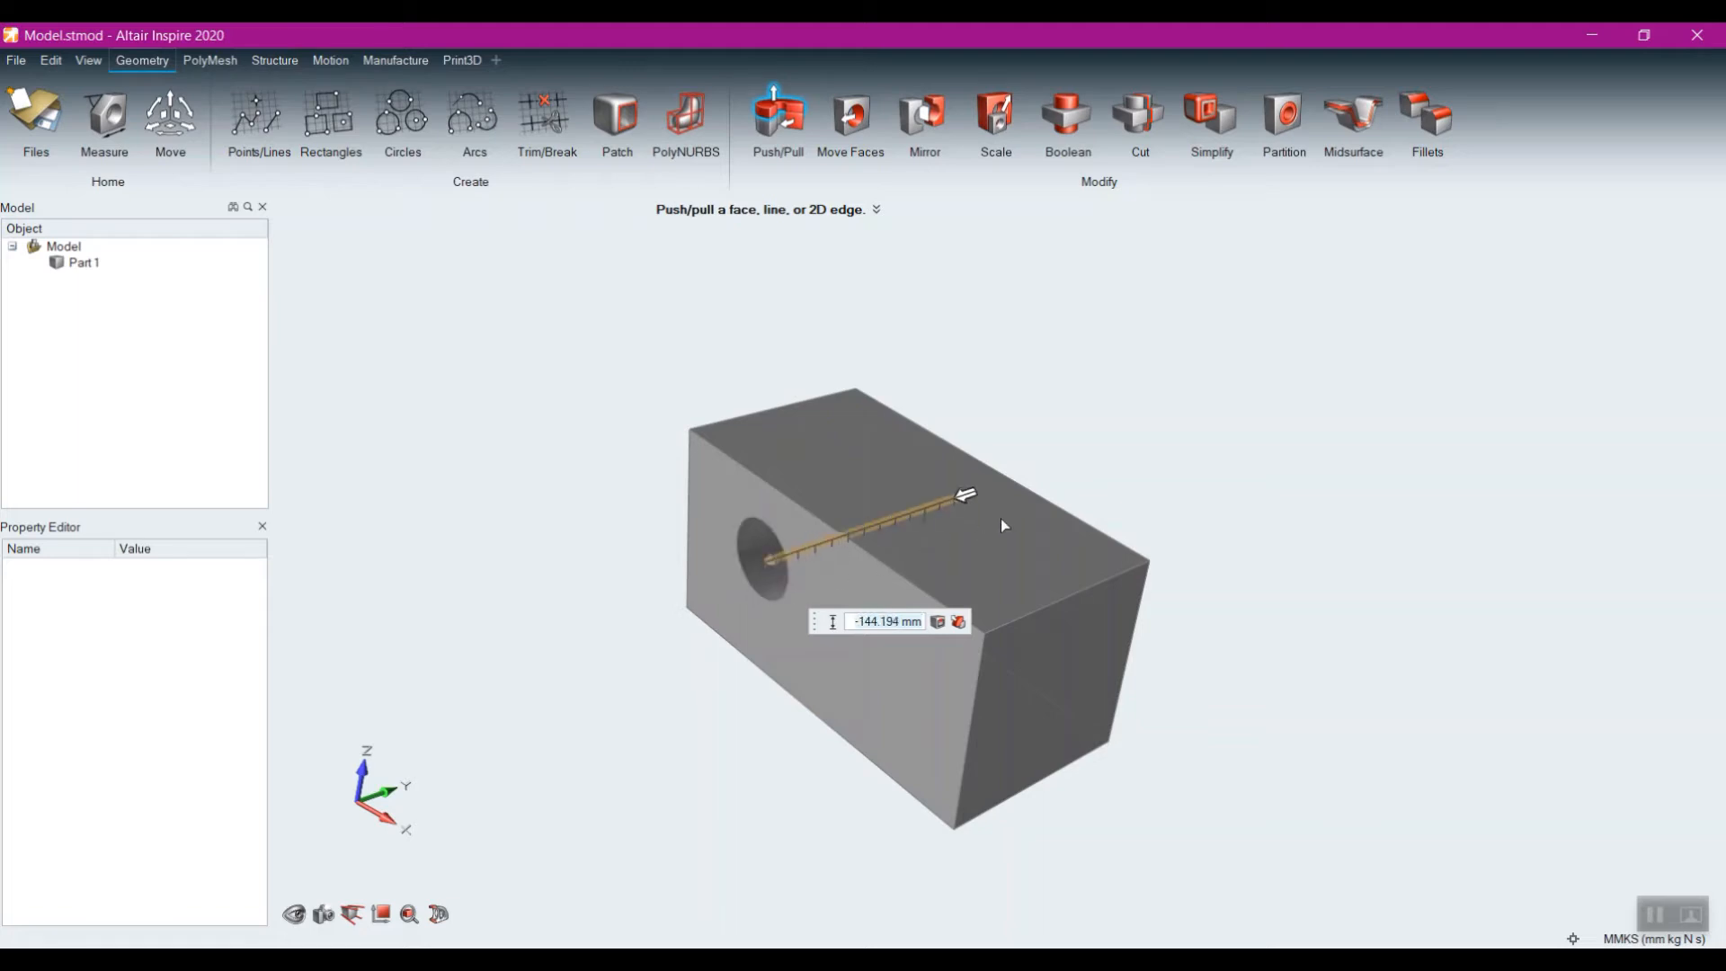
{"action": "left_click_drag", "start_coordinate": [1000, 520], "coordinate": [1137, 469]}
{"action": "middle_click_drag", "start_coordinate": [668, 726], "coordinate": [1000, 739]}
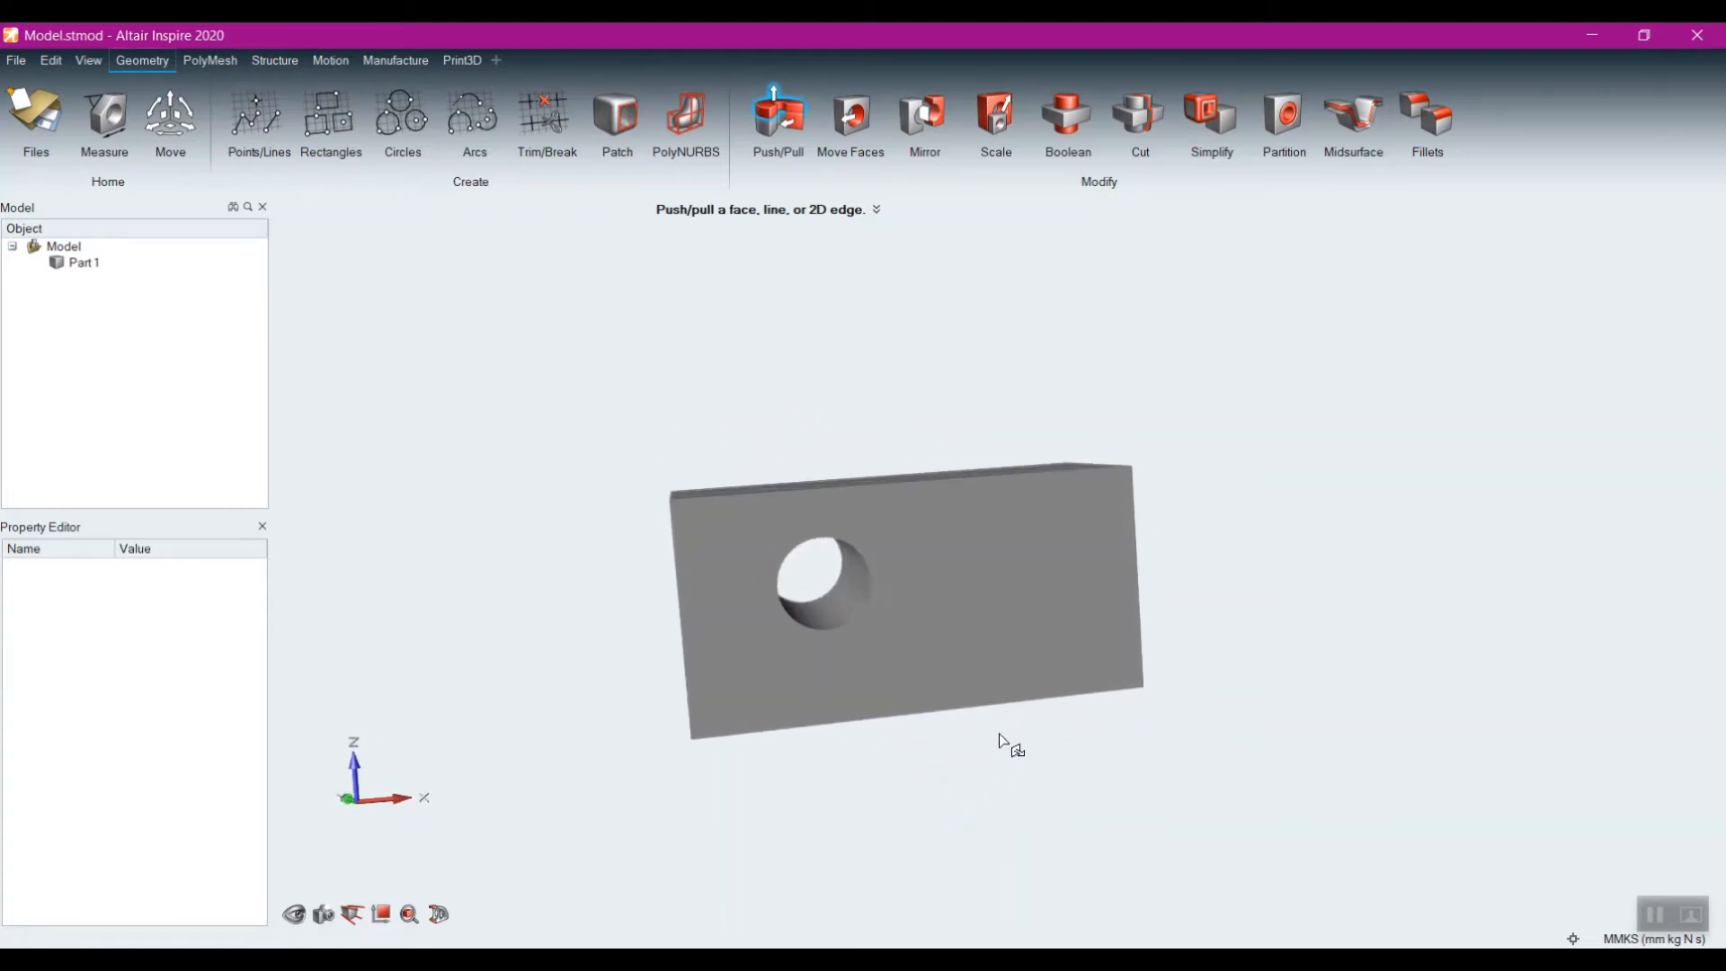
{"action": "key", "text": "Escape"}
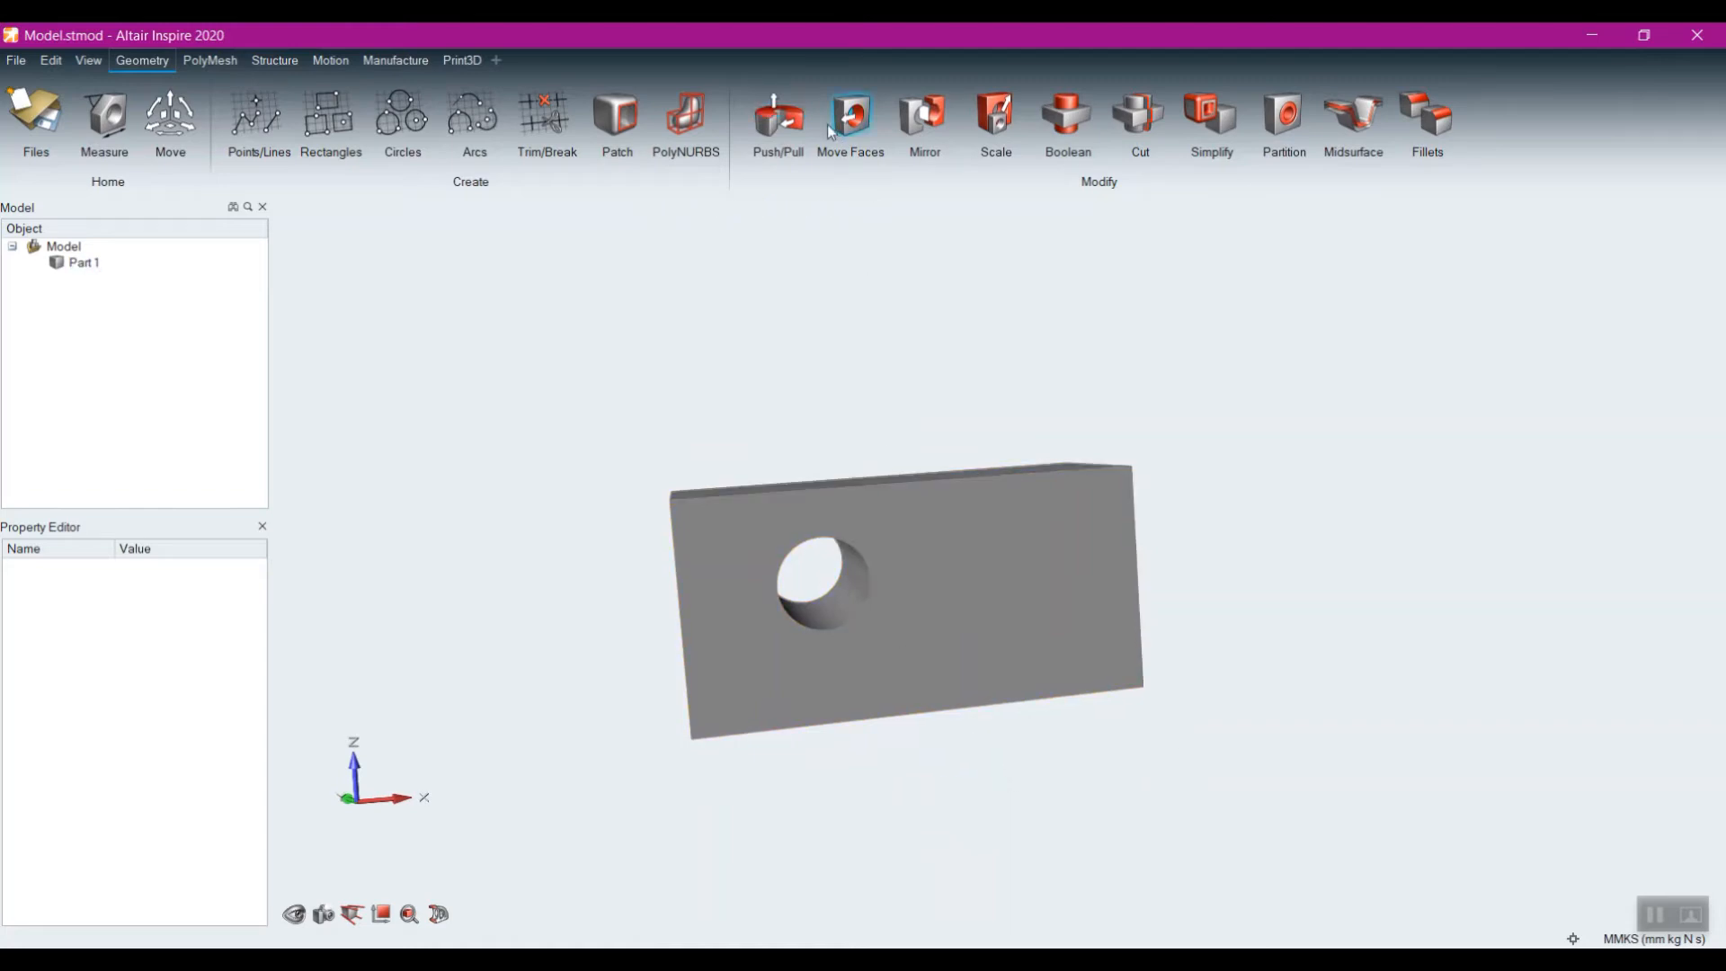
Step: Resize the through hole with Push/Pull, trying a 15 mm diameter before settling on 30 mm
{"action": "left_click", "coordinate": [771, 112]}
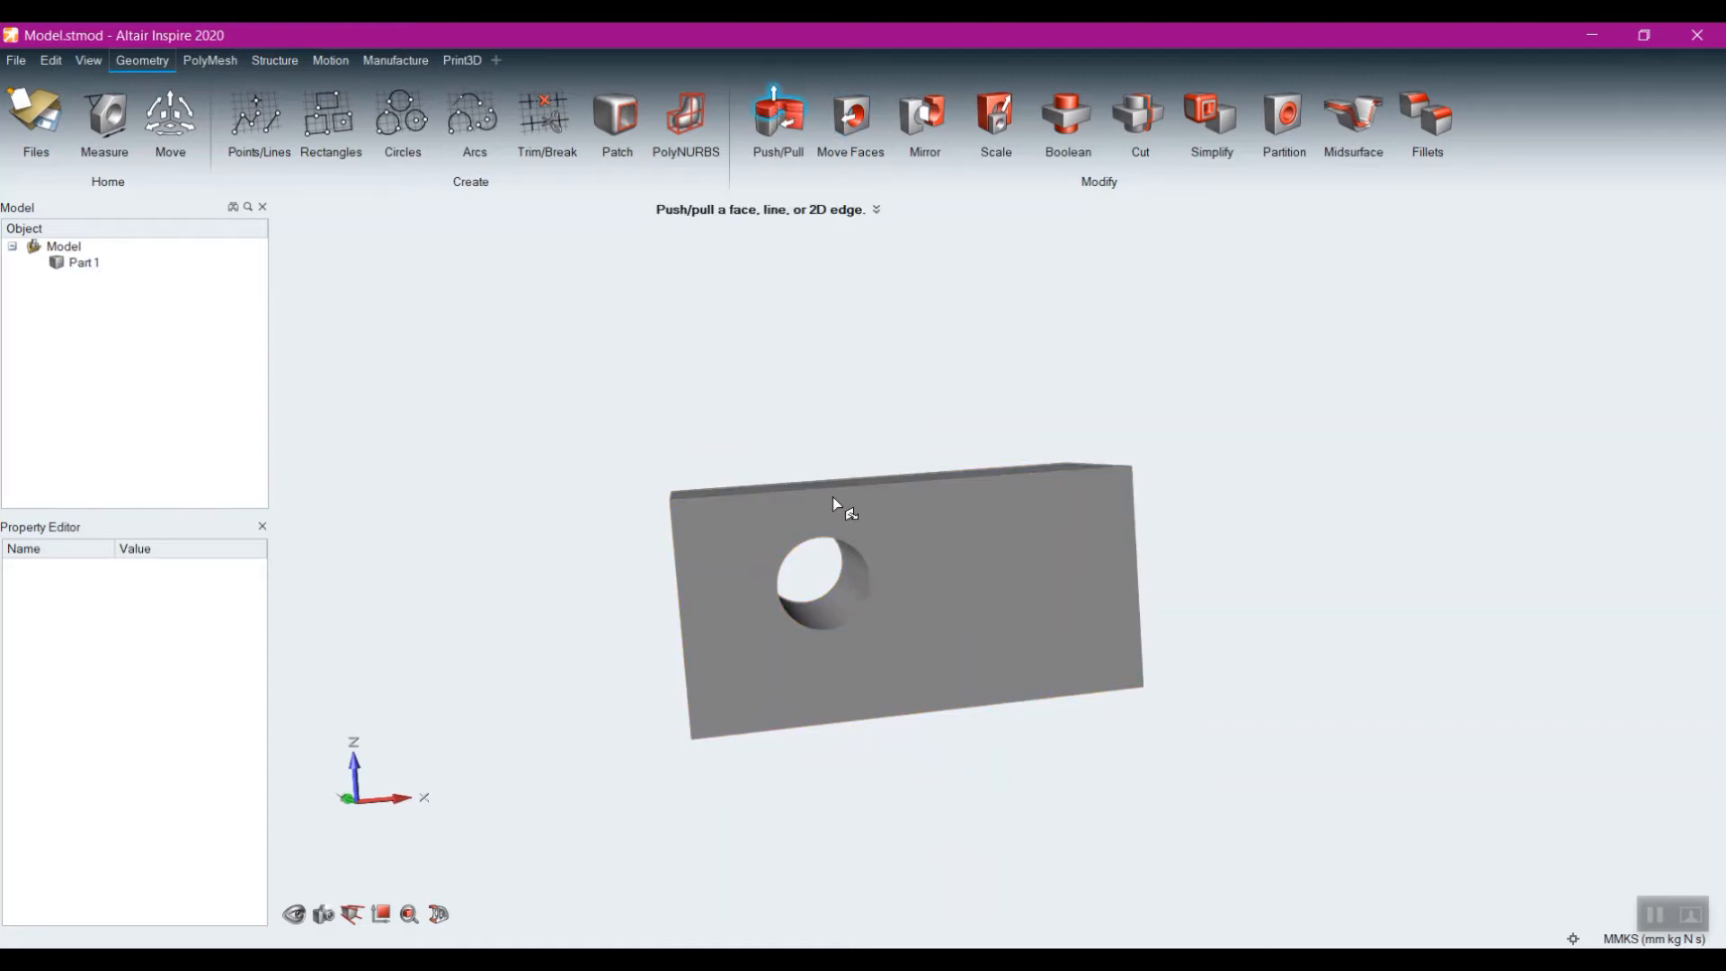
{"action": "scroll", "coordinate": [866, 601], "scroll_direction": "up", "scroll_amount": 2}
{"action": "mouse_move", "coordinate": [851, 587]}
{"action": "left_mouse_down"}
{"action": "mouse_move", "coordinate": [881, 603]}
{"action": "mouse_move", "coordinate": [840, 602]}
{"action": "left_mouse_up"}
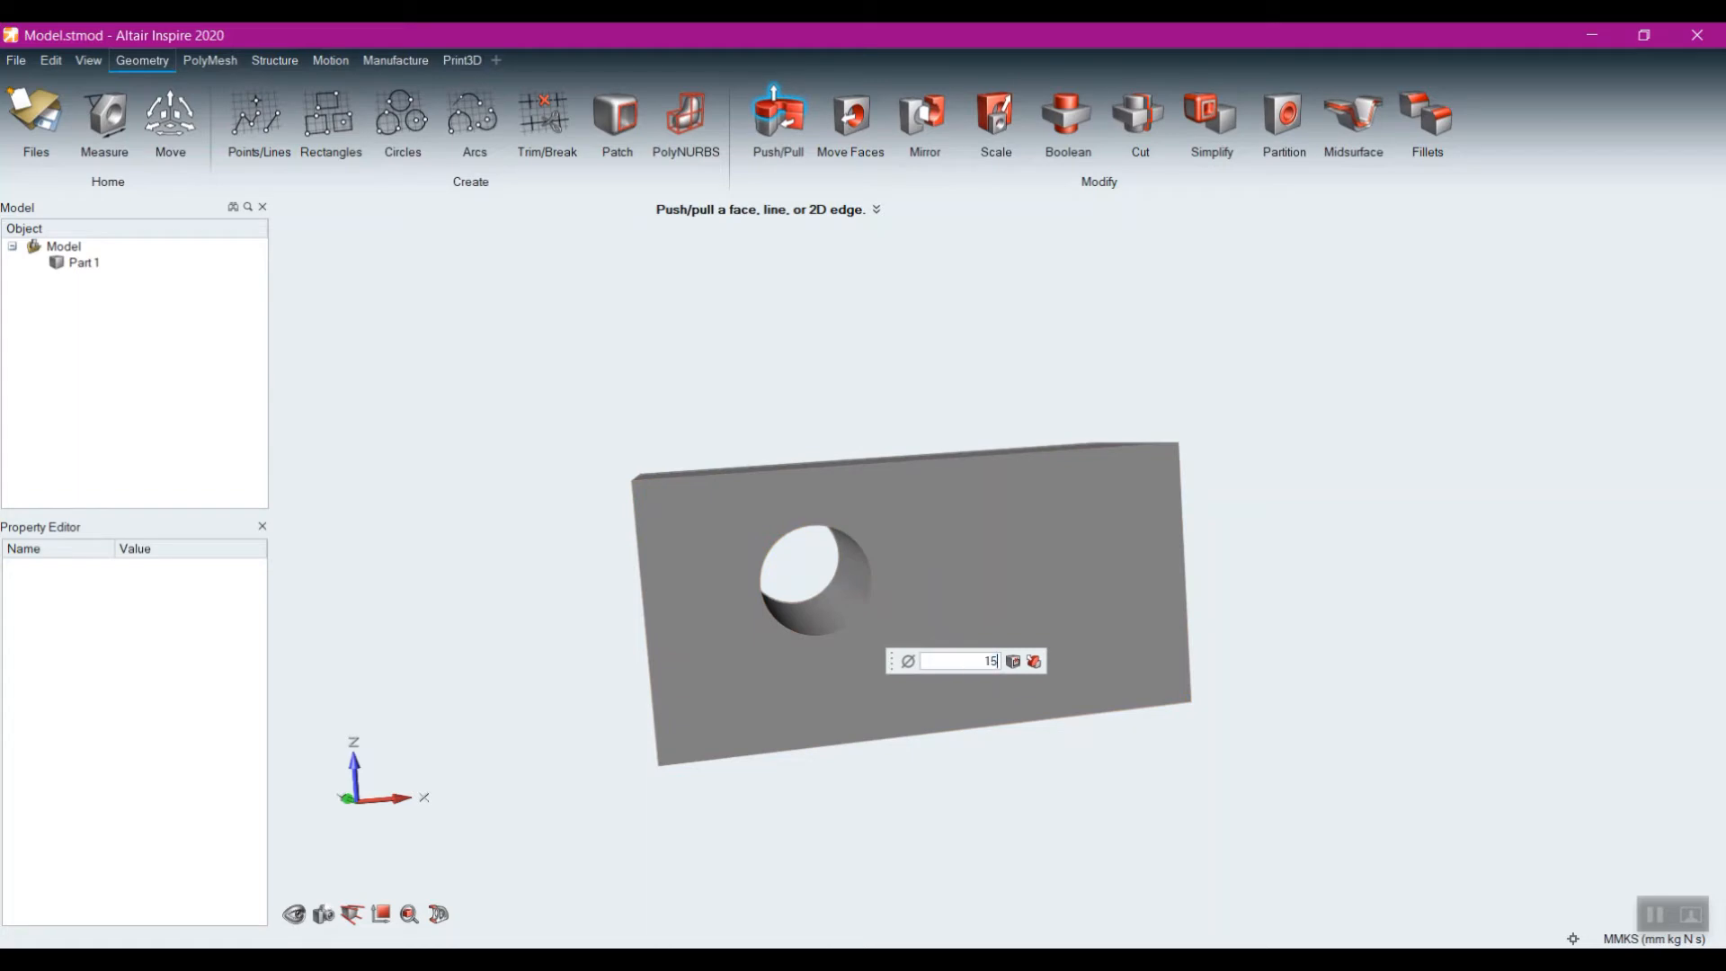
{"action": "type", "text": "15"}
{"action": "key", "text": "Return"}
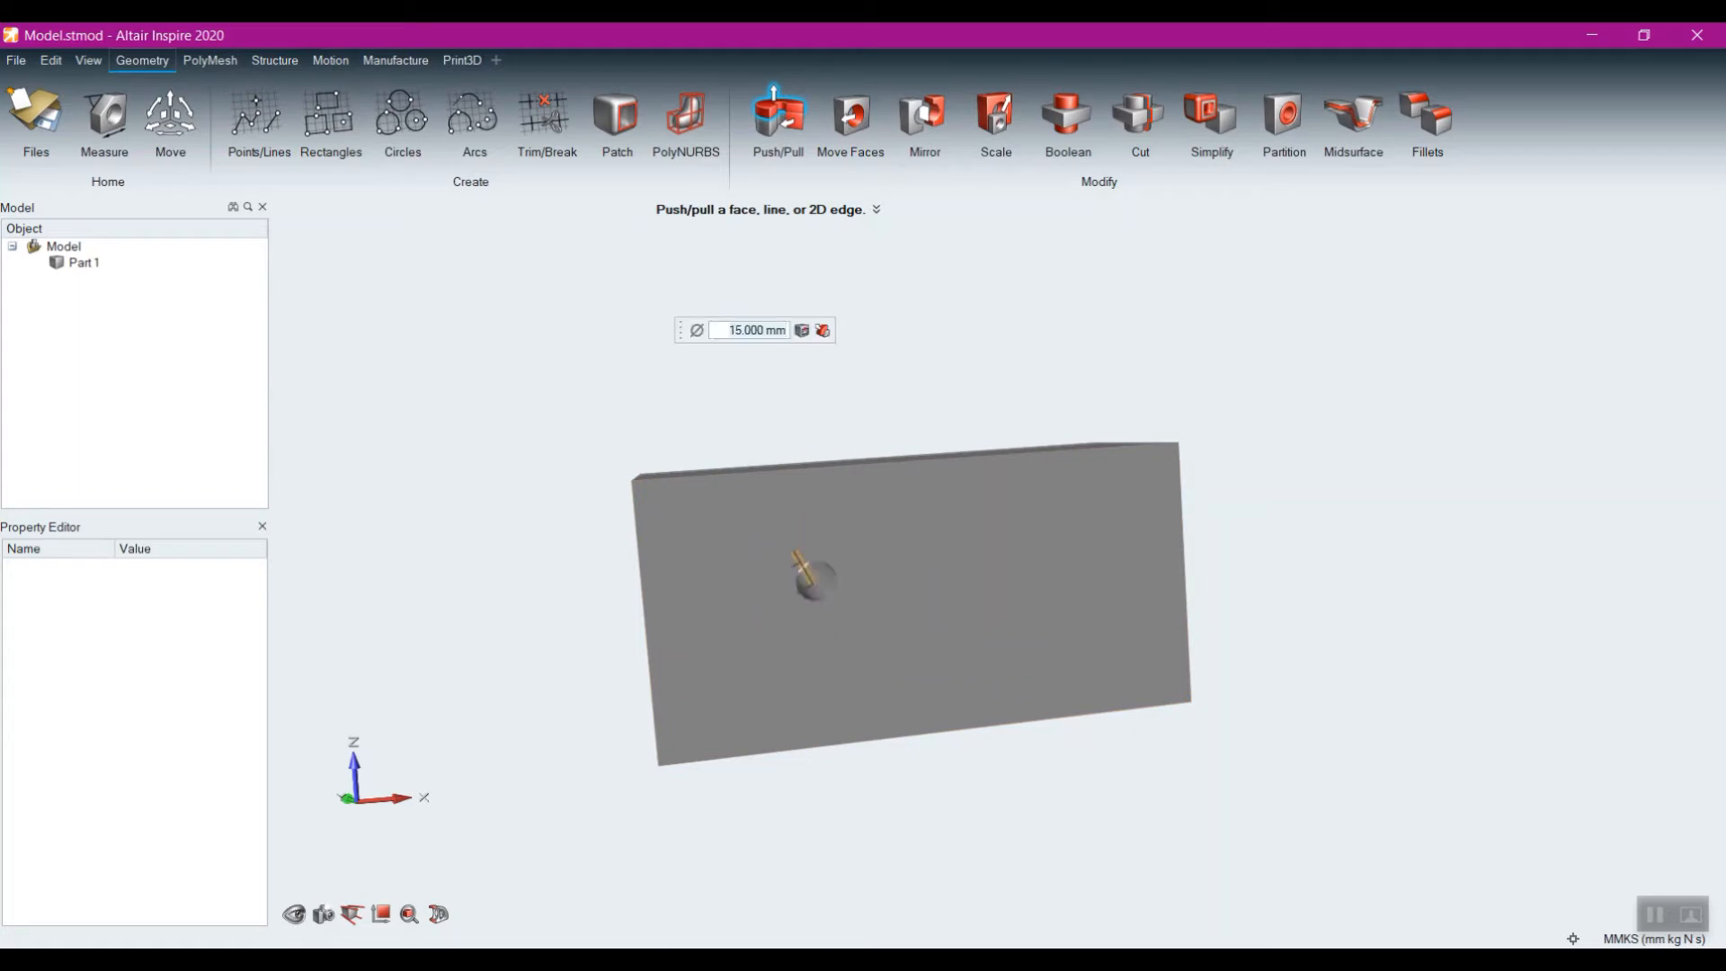
{"action": "type", "text": "30"}
{"action": "key", "text": "Return"}
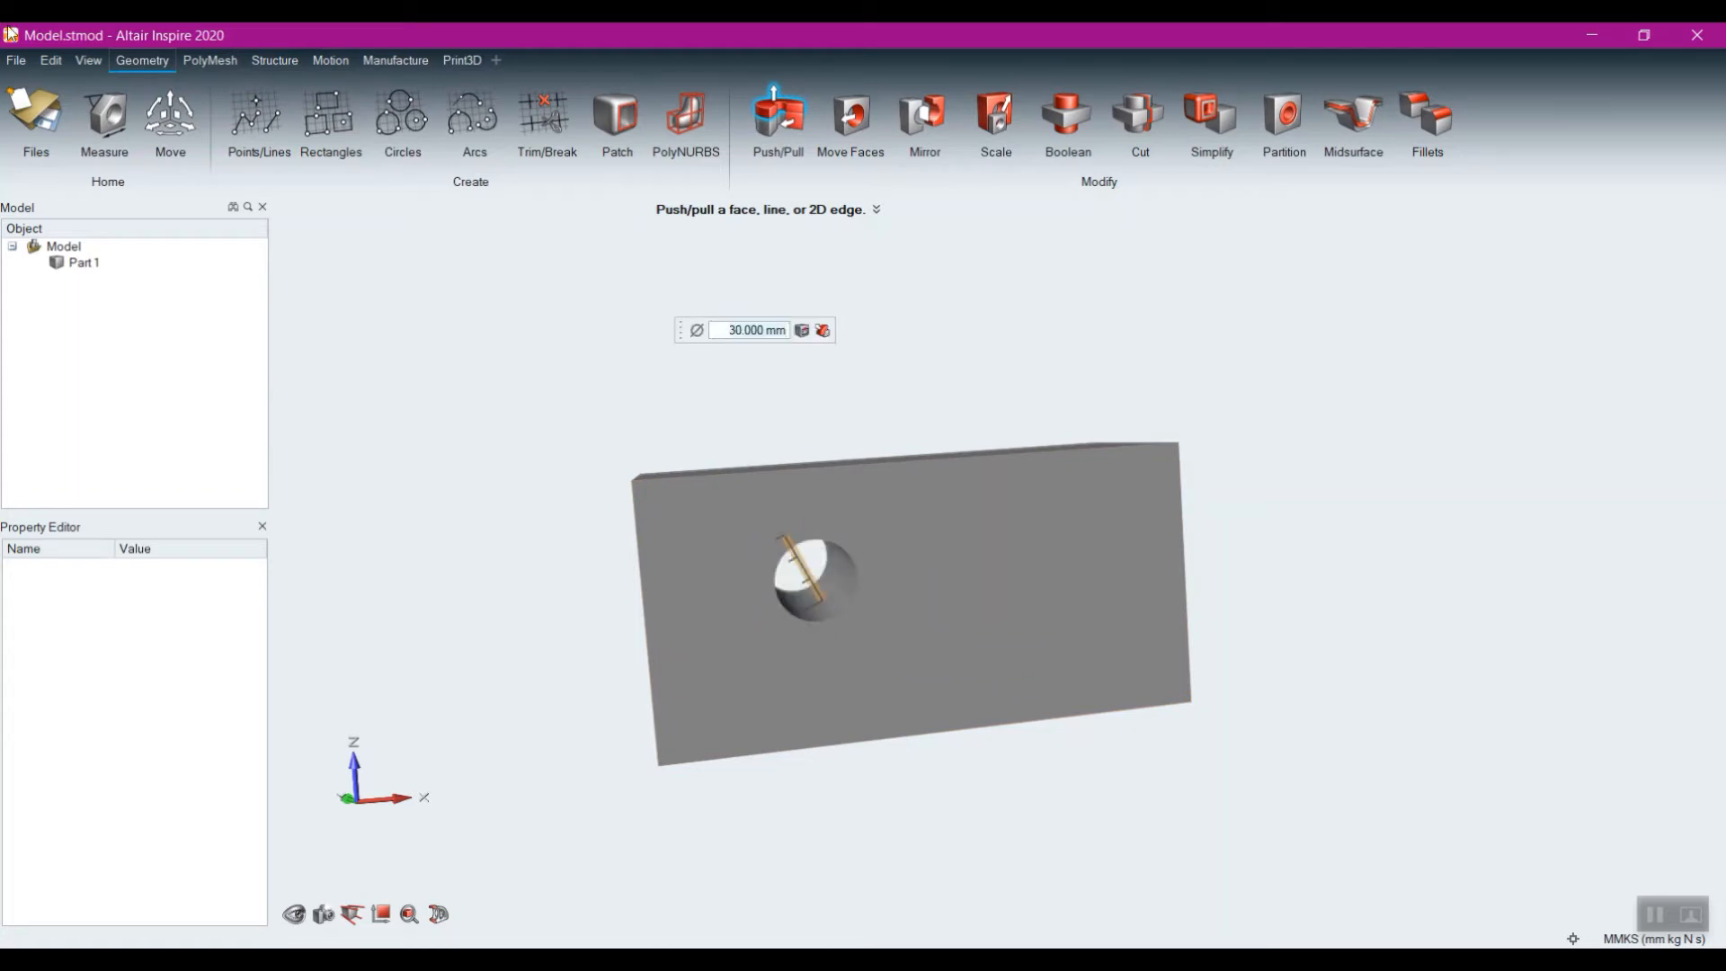
{"action": "key", "text": "Escape"}
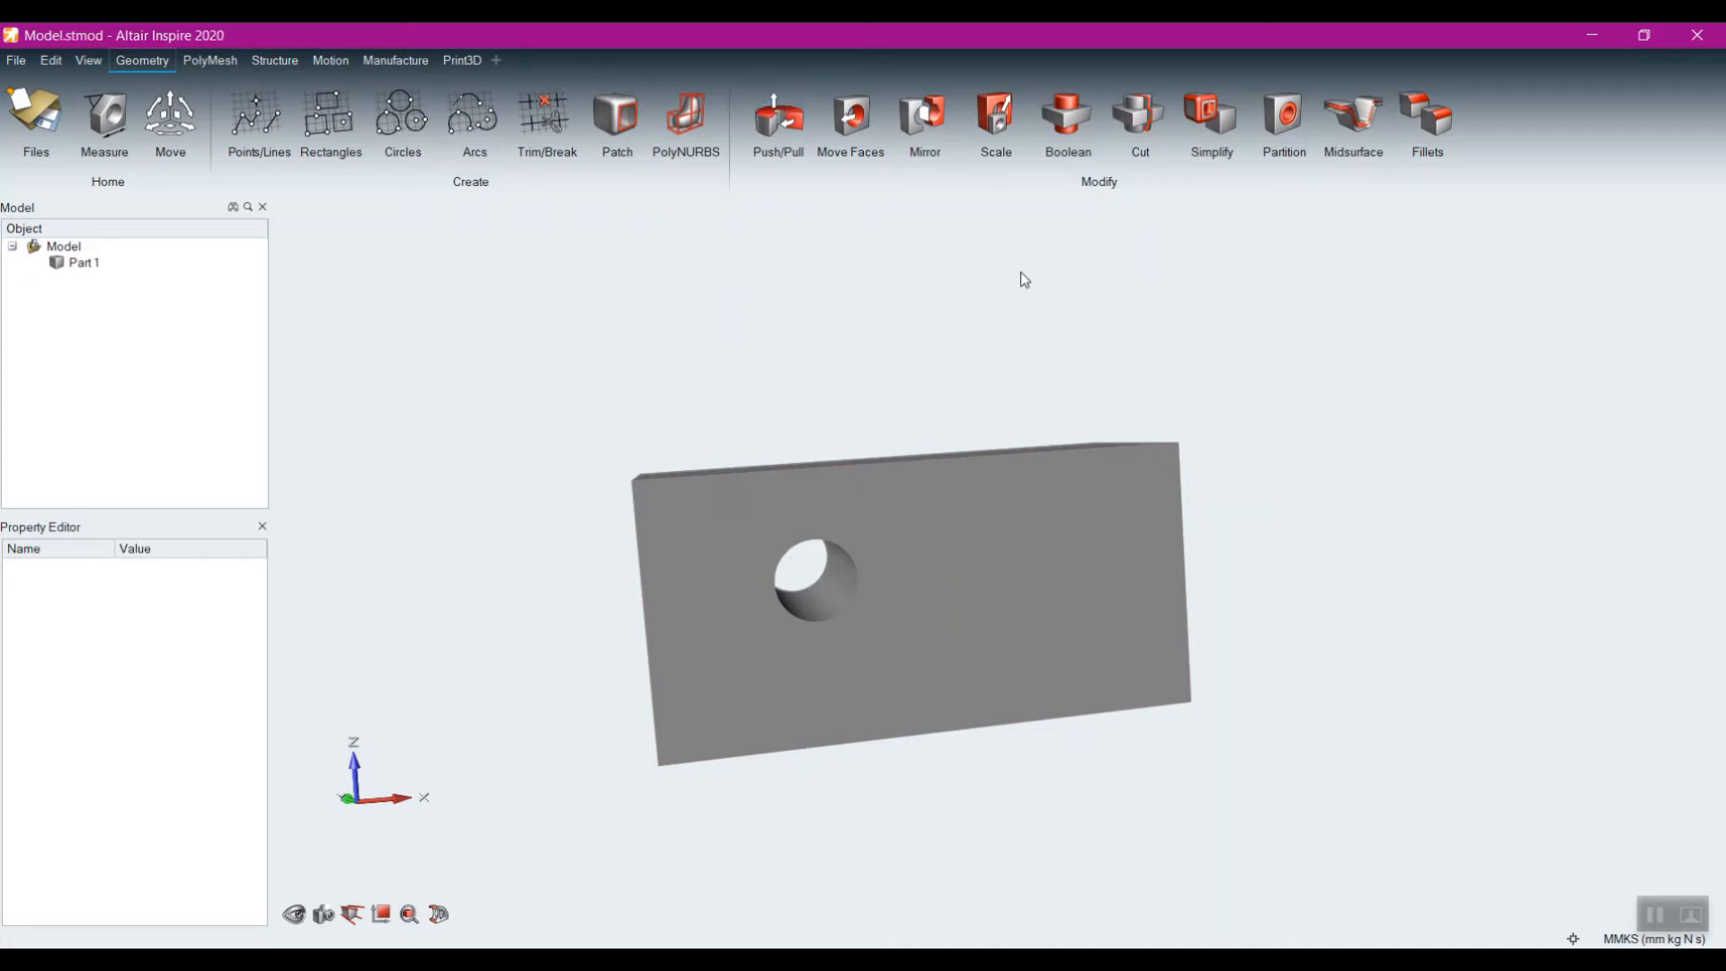
Step: Use Move Faces to shift the through hole 29 mm along X toward the middle of the block
{"action": "left_click", "coordinate": [854, 126]}
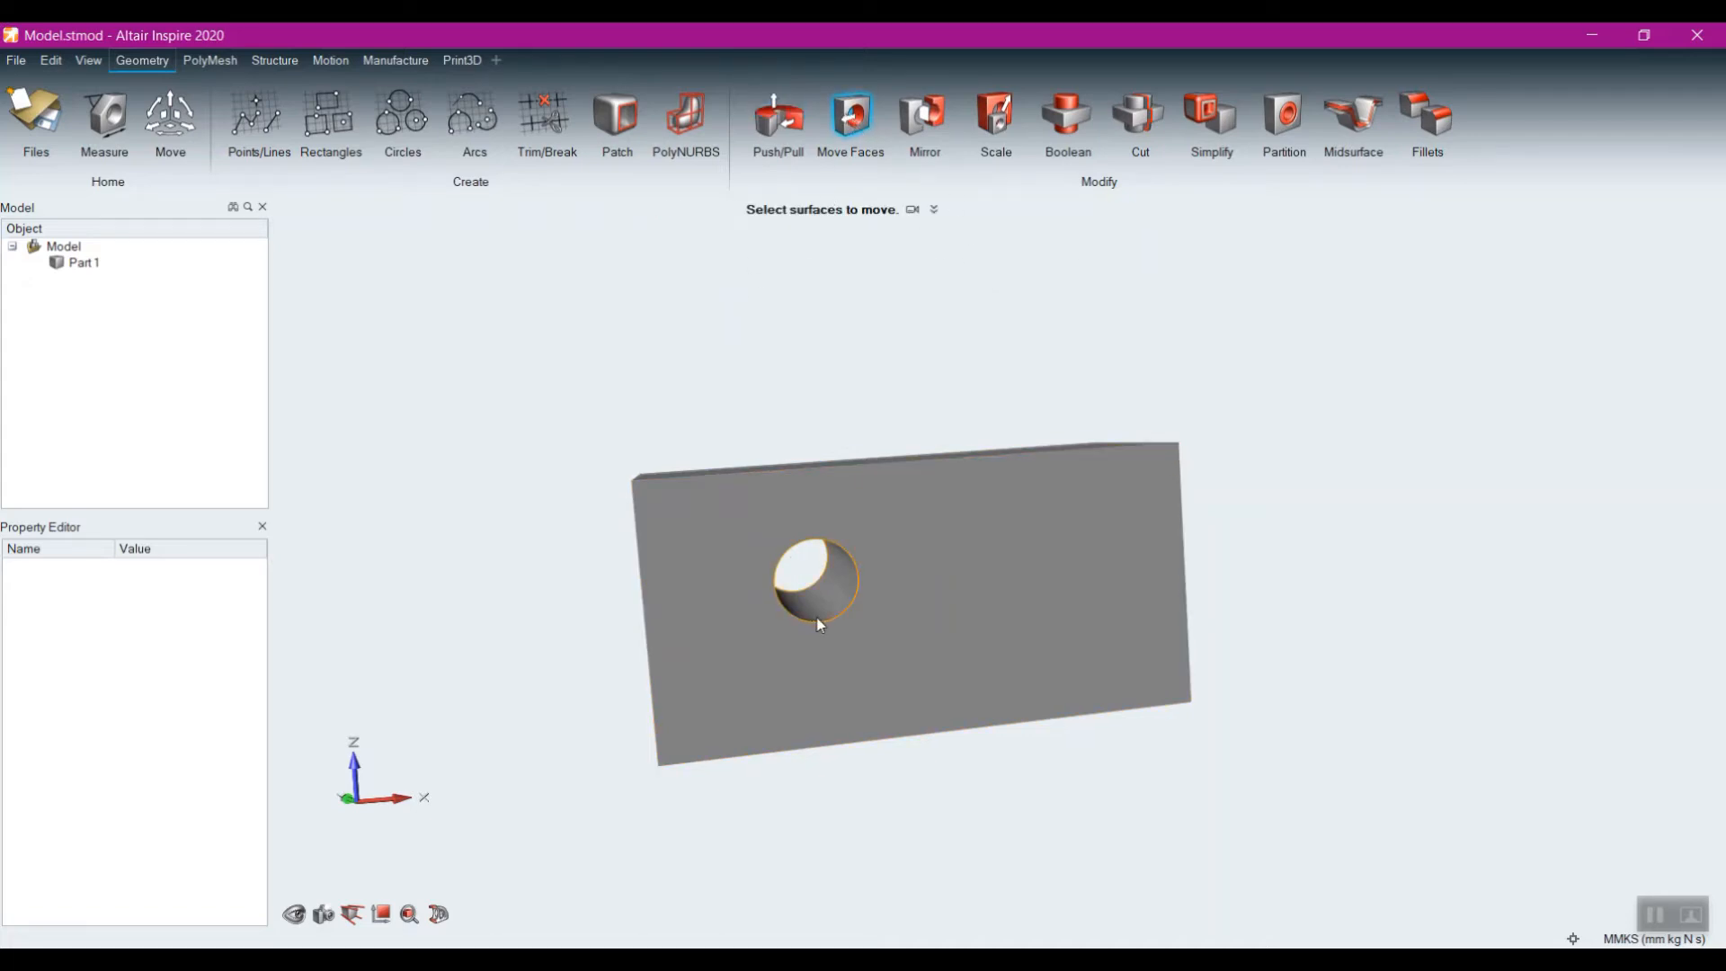
{"action": "left_click", "coordinate": [839, 599]}
{"action": "left_click_drag", "start_coordinate": [866, 564], "coordinate": [935, 559]}
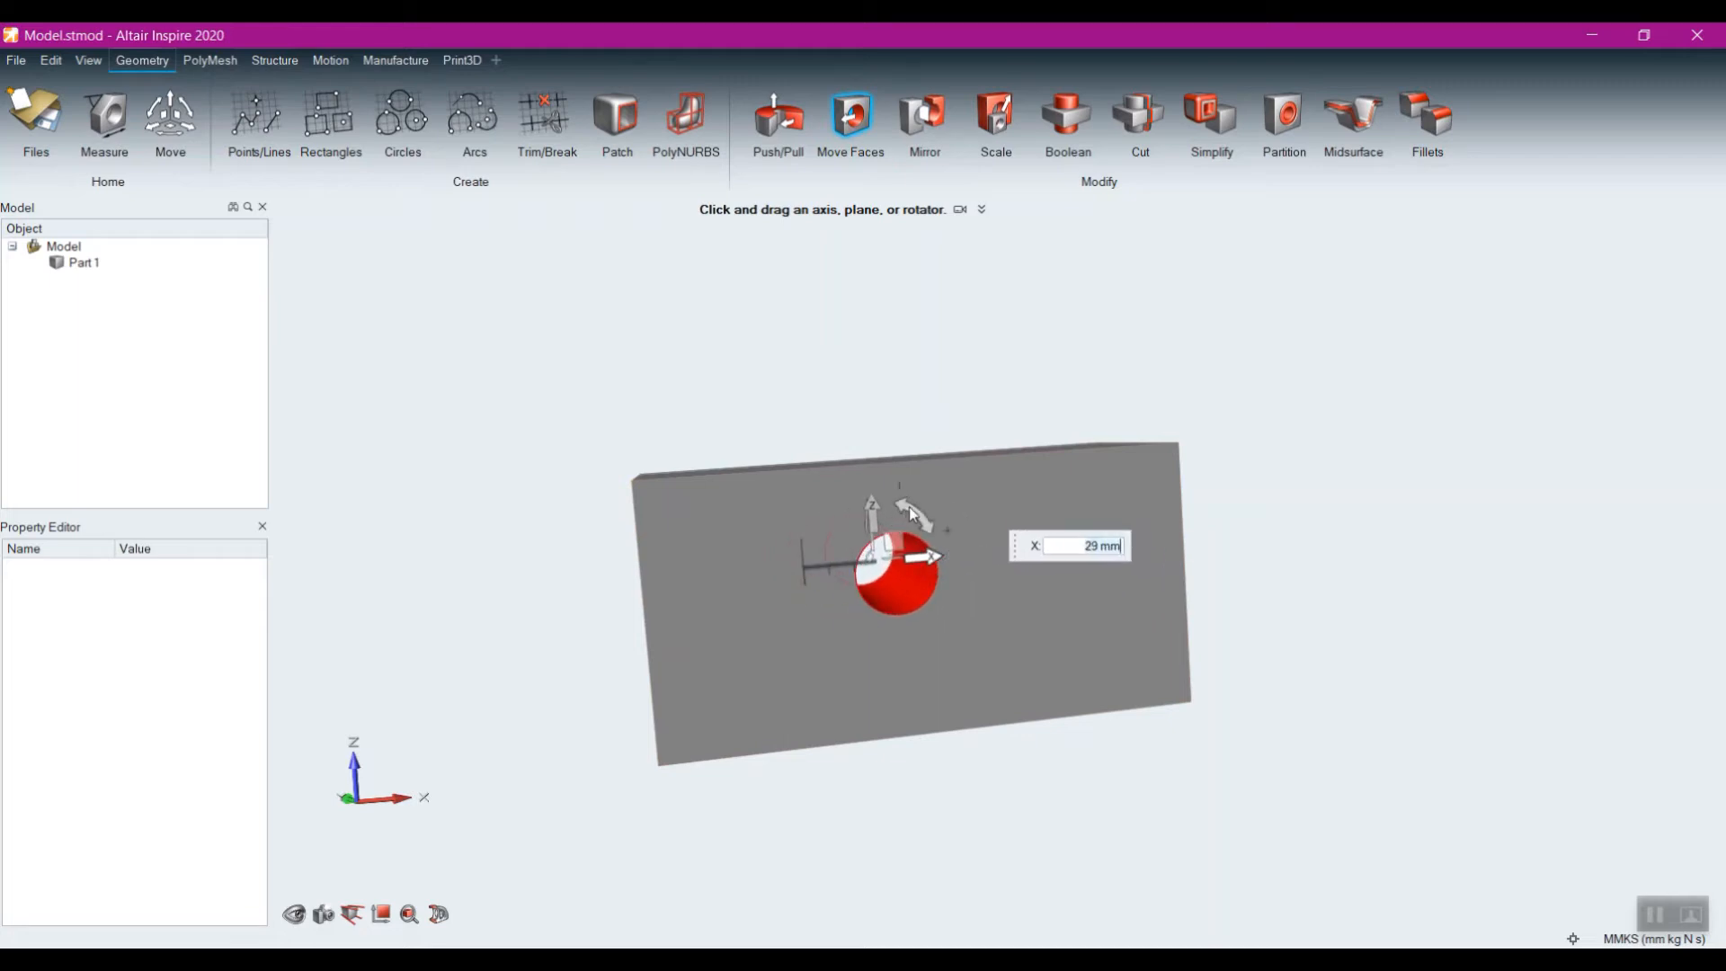
Step: Try rotating the hole -40 degrees about X, sliding it 104 mm along X to the block's end, and pulling it back to 2 mm
{"action": "right_click_drag", "start_coordinate": [909, 507], "coordinate": [844, 497]}
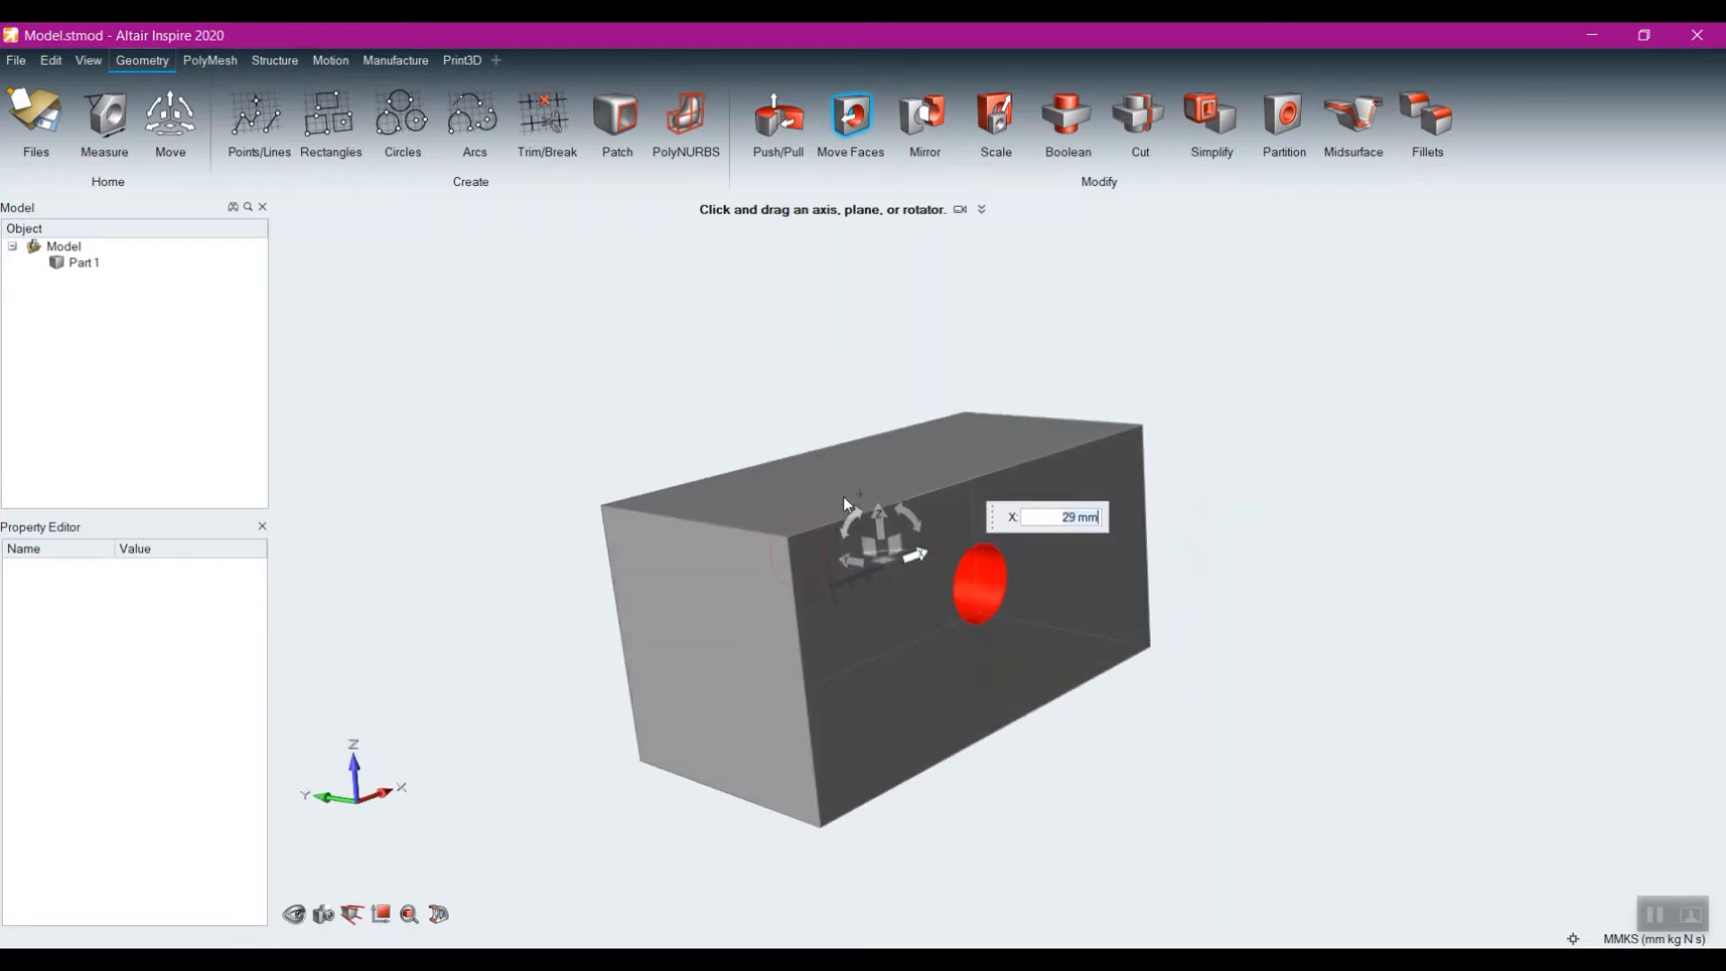
{"action": "left_click_drag", "start_coordinate": [851, 518], "coordinate": [848, 558]}
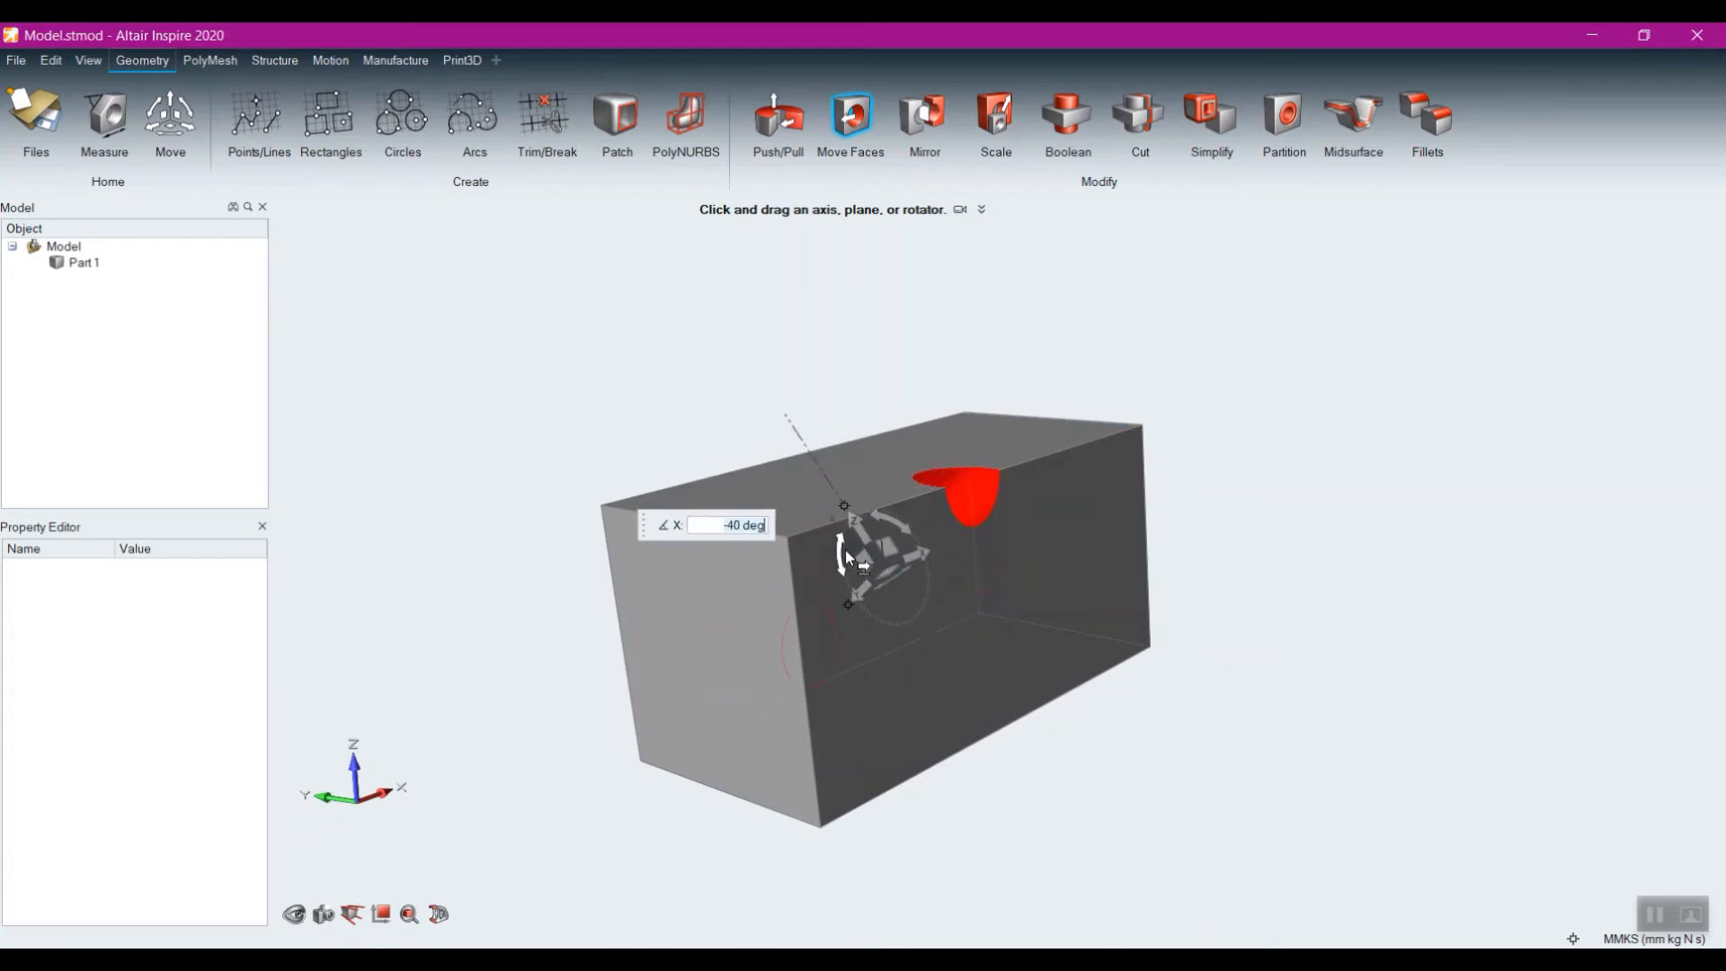
{"action": "right_click_drag", "start_coordinate": [947, 599], "coordinate": [870, 732]}
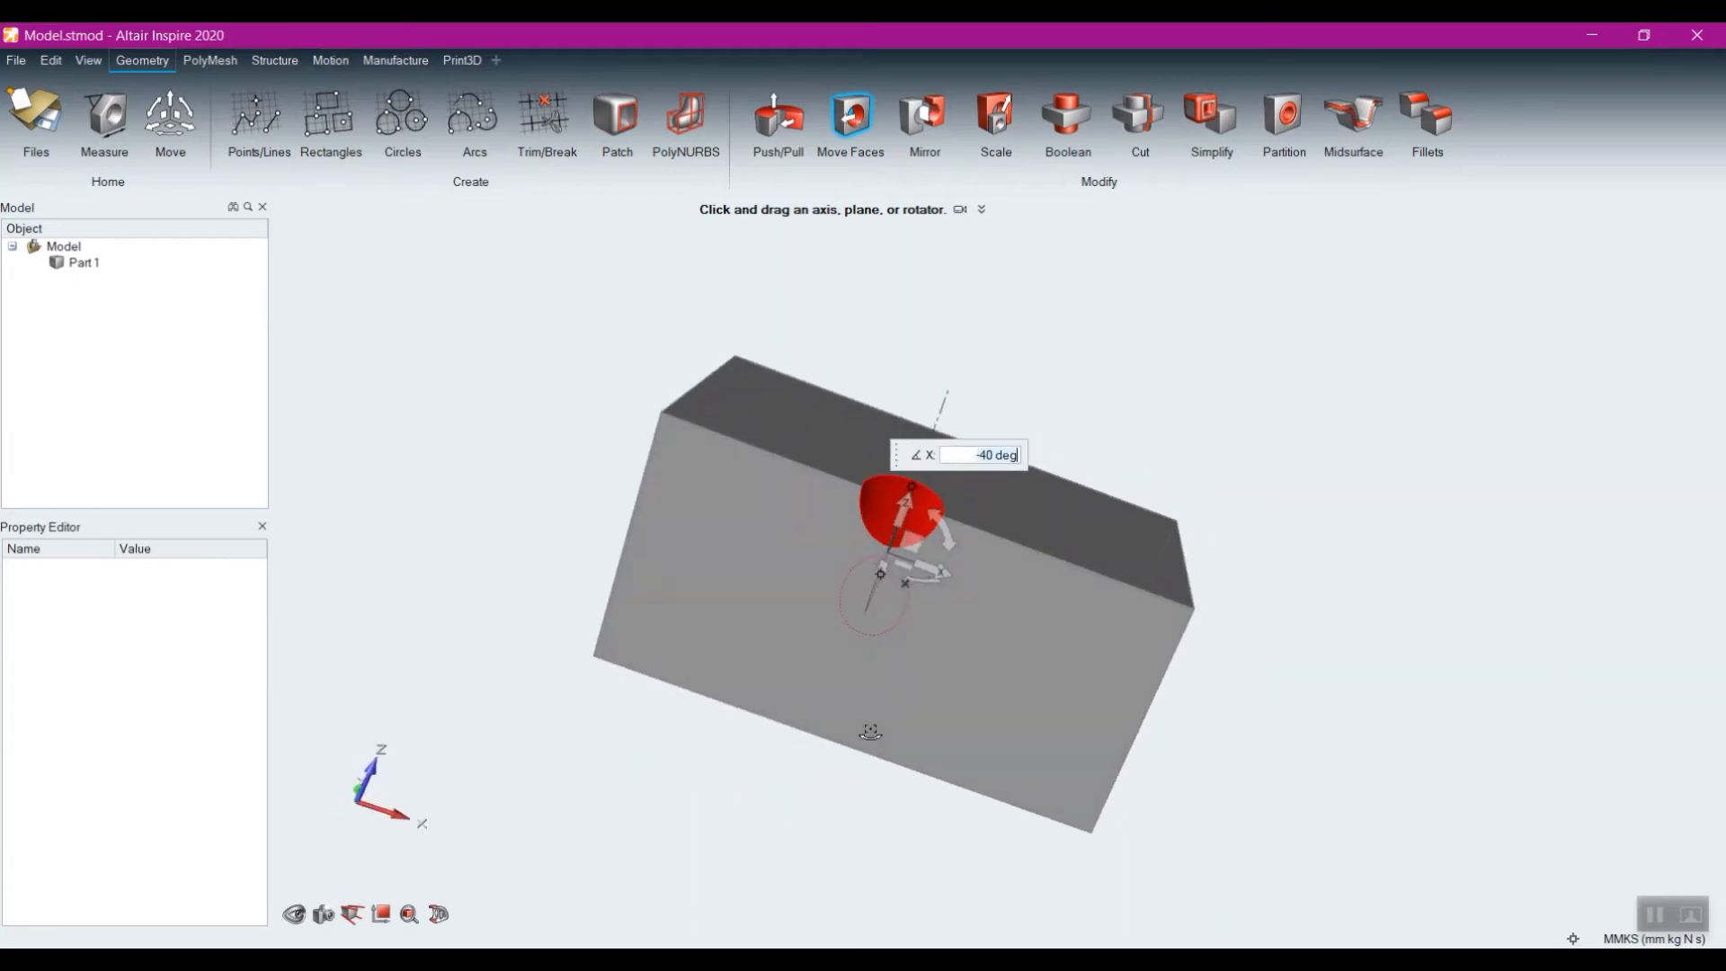
{"action": "left_click_drag", "start_coordinate": [944, 570], "coordinate": [1183, 645]}
{"action": "middle_click_drag", "start_coordinate": [1325, 586], "coordinate": [1258, 565]}
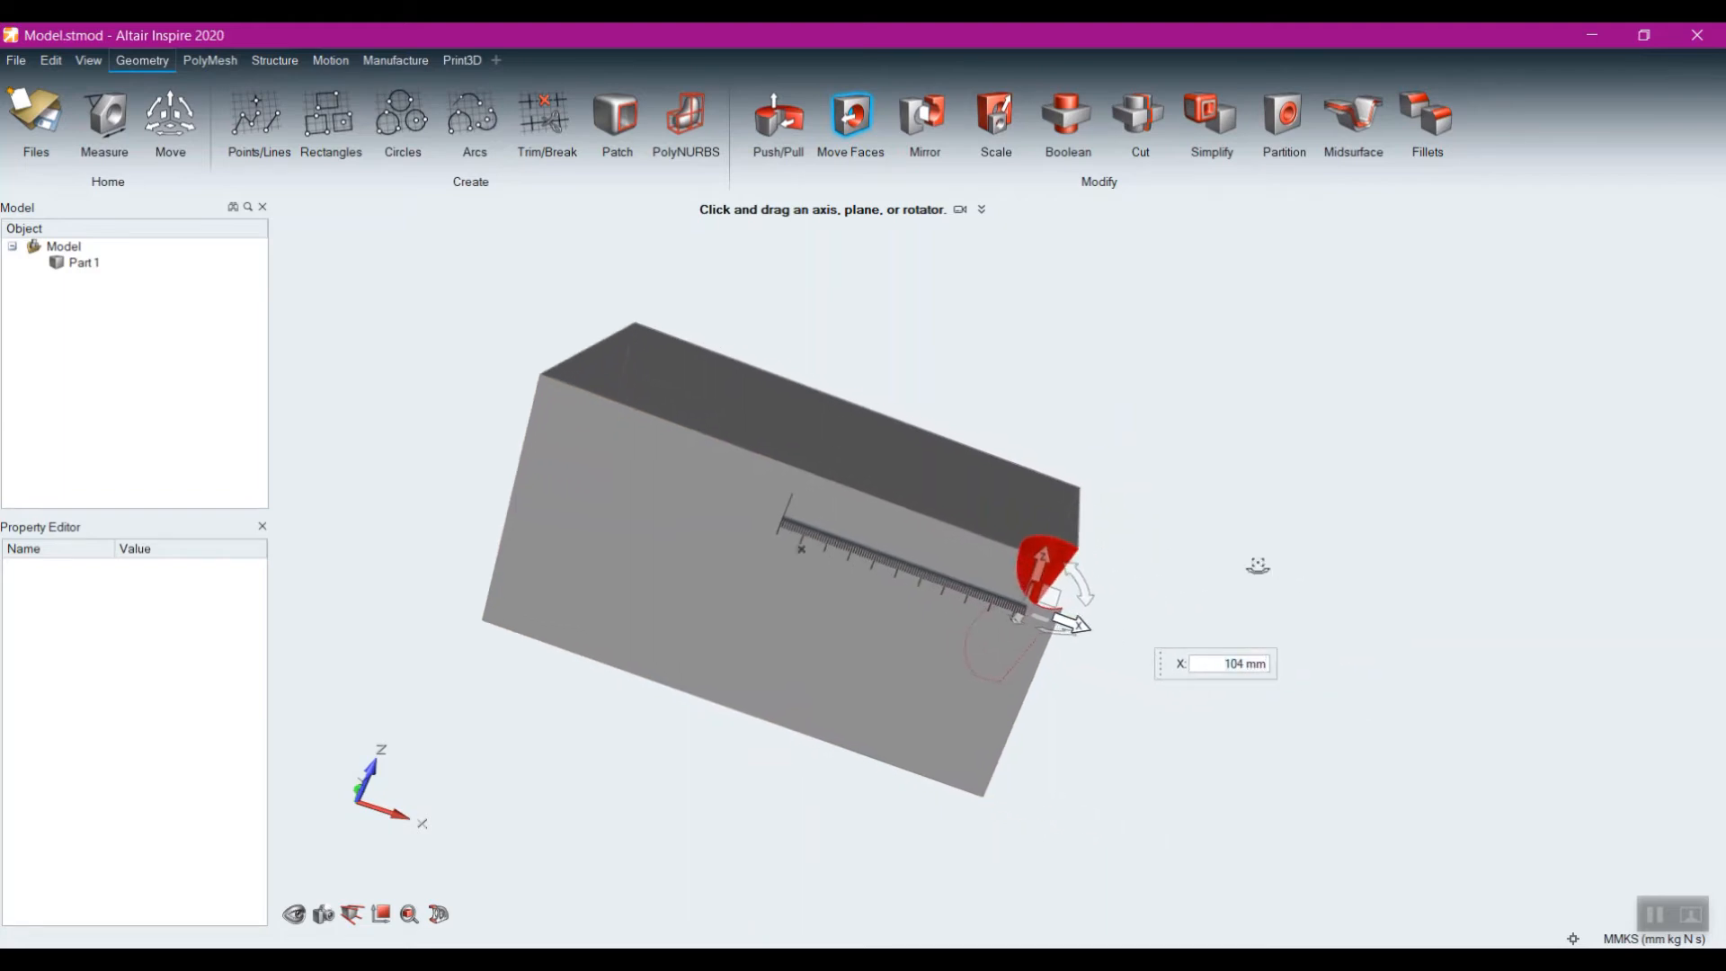
{"action": "right_click_drag", "start_coordinate": [1258, 566], "coordinate": [1126, 553]}
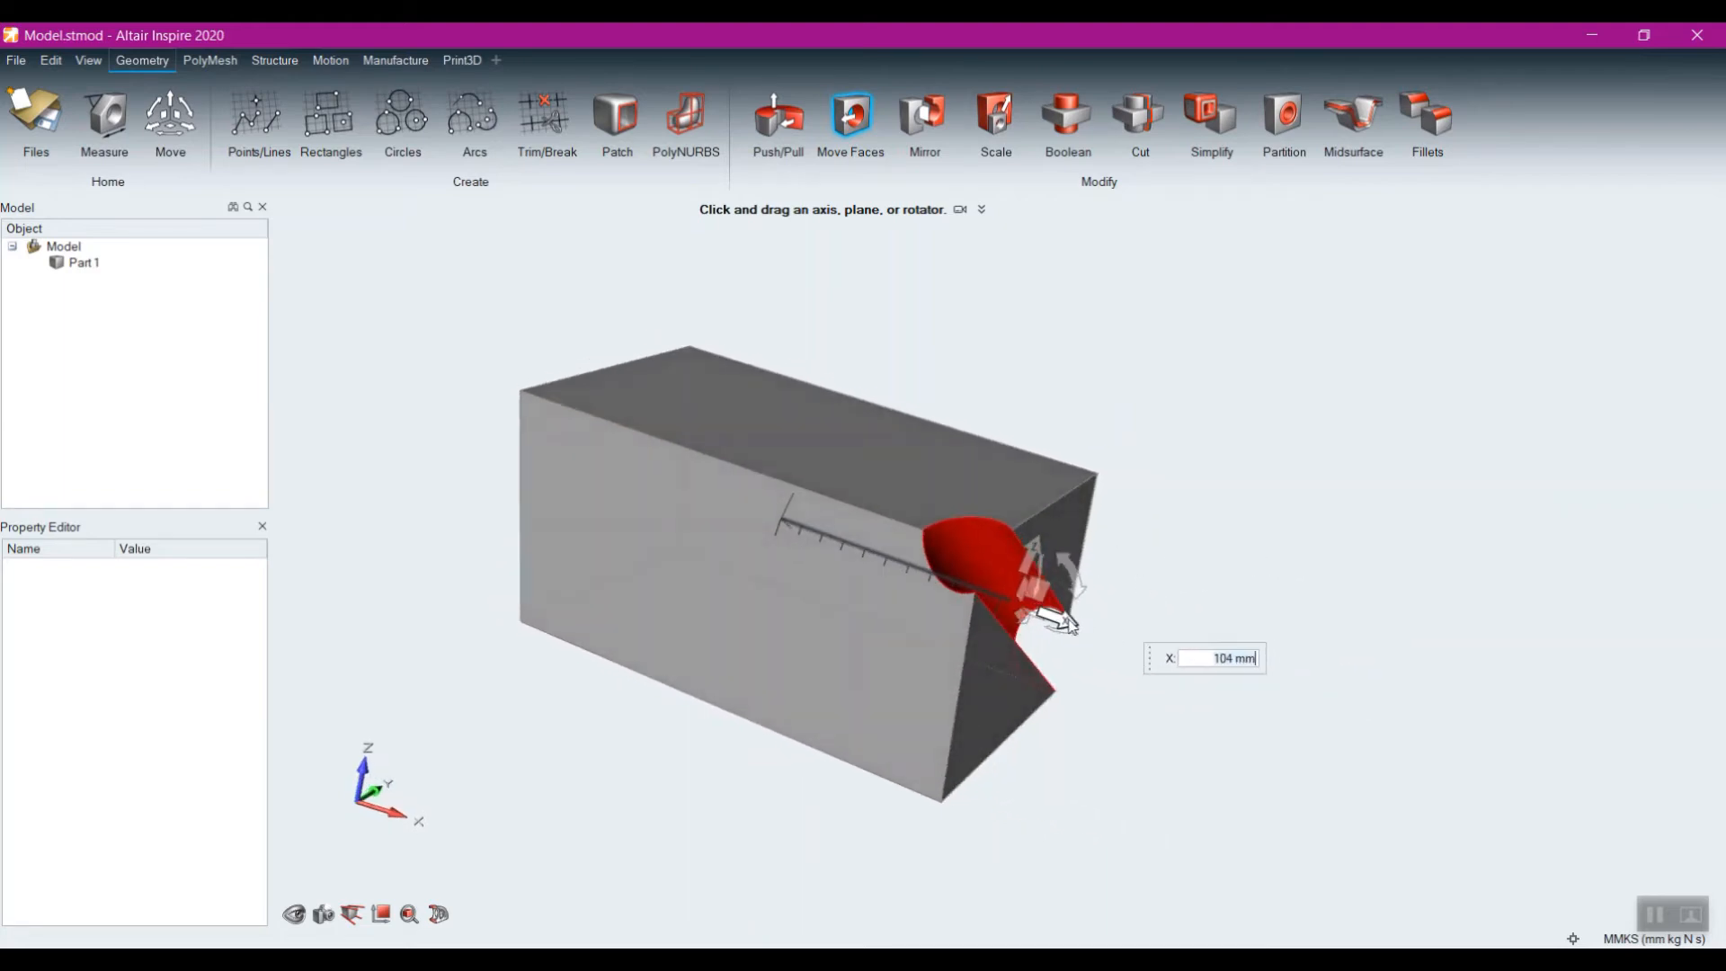
{"action": "left_click_drag", "start_coordinate": [1071, 625], "coordinate": [837, 539]}
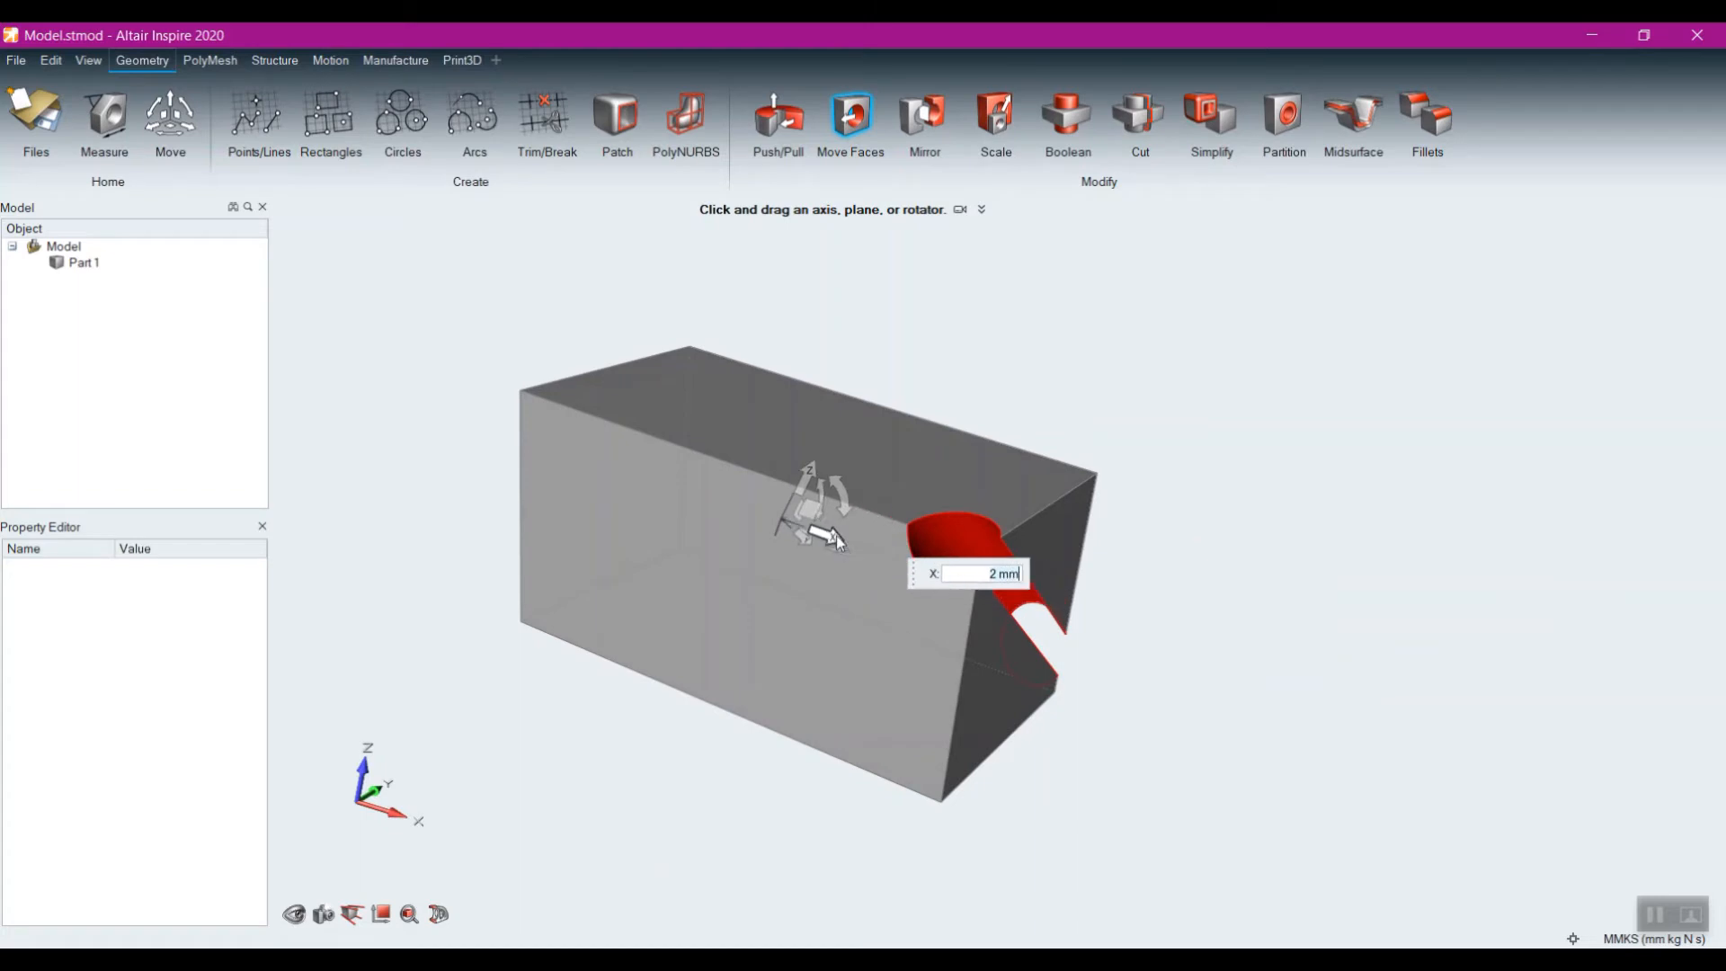
{"action": "left_click", "coordinate": [1190, 669]}
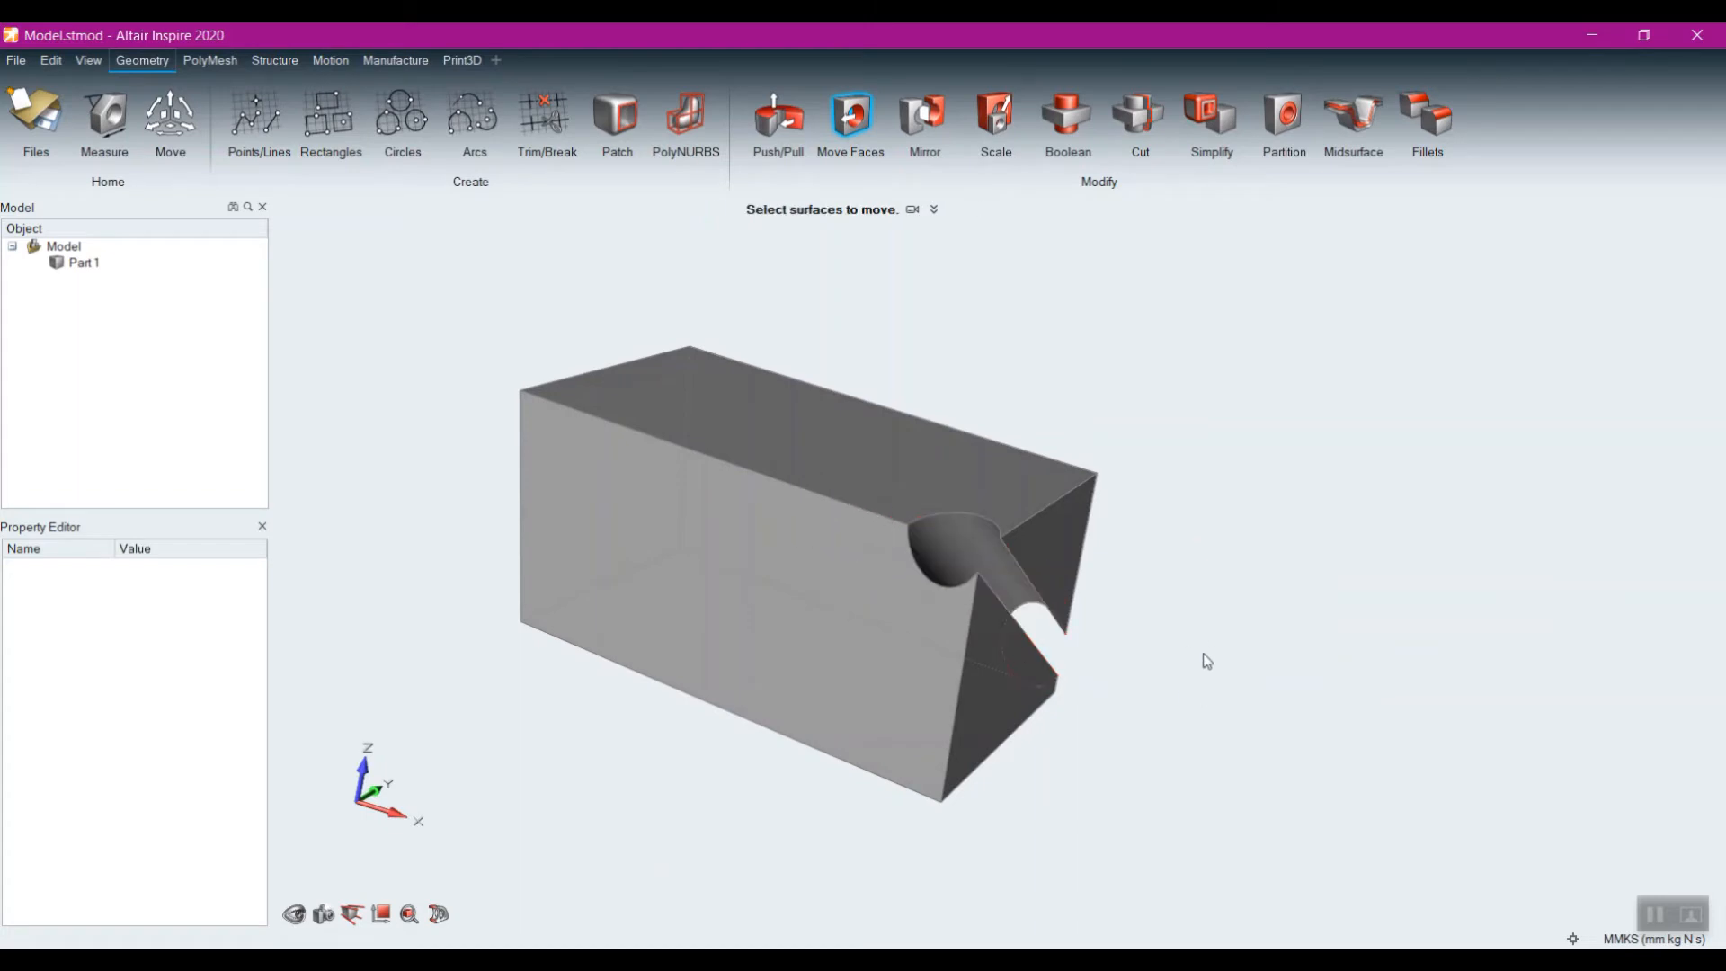
Step: Undo the last three hole changes, reverting both slides and the rotation
{"action": "left_click", "coordinate": [51, 60]}
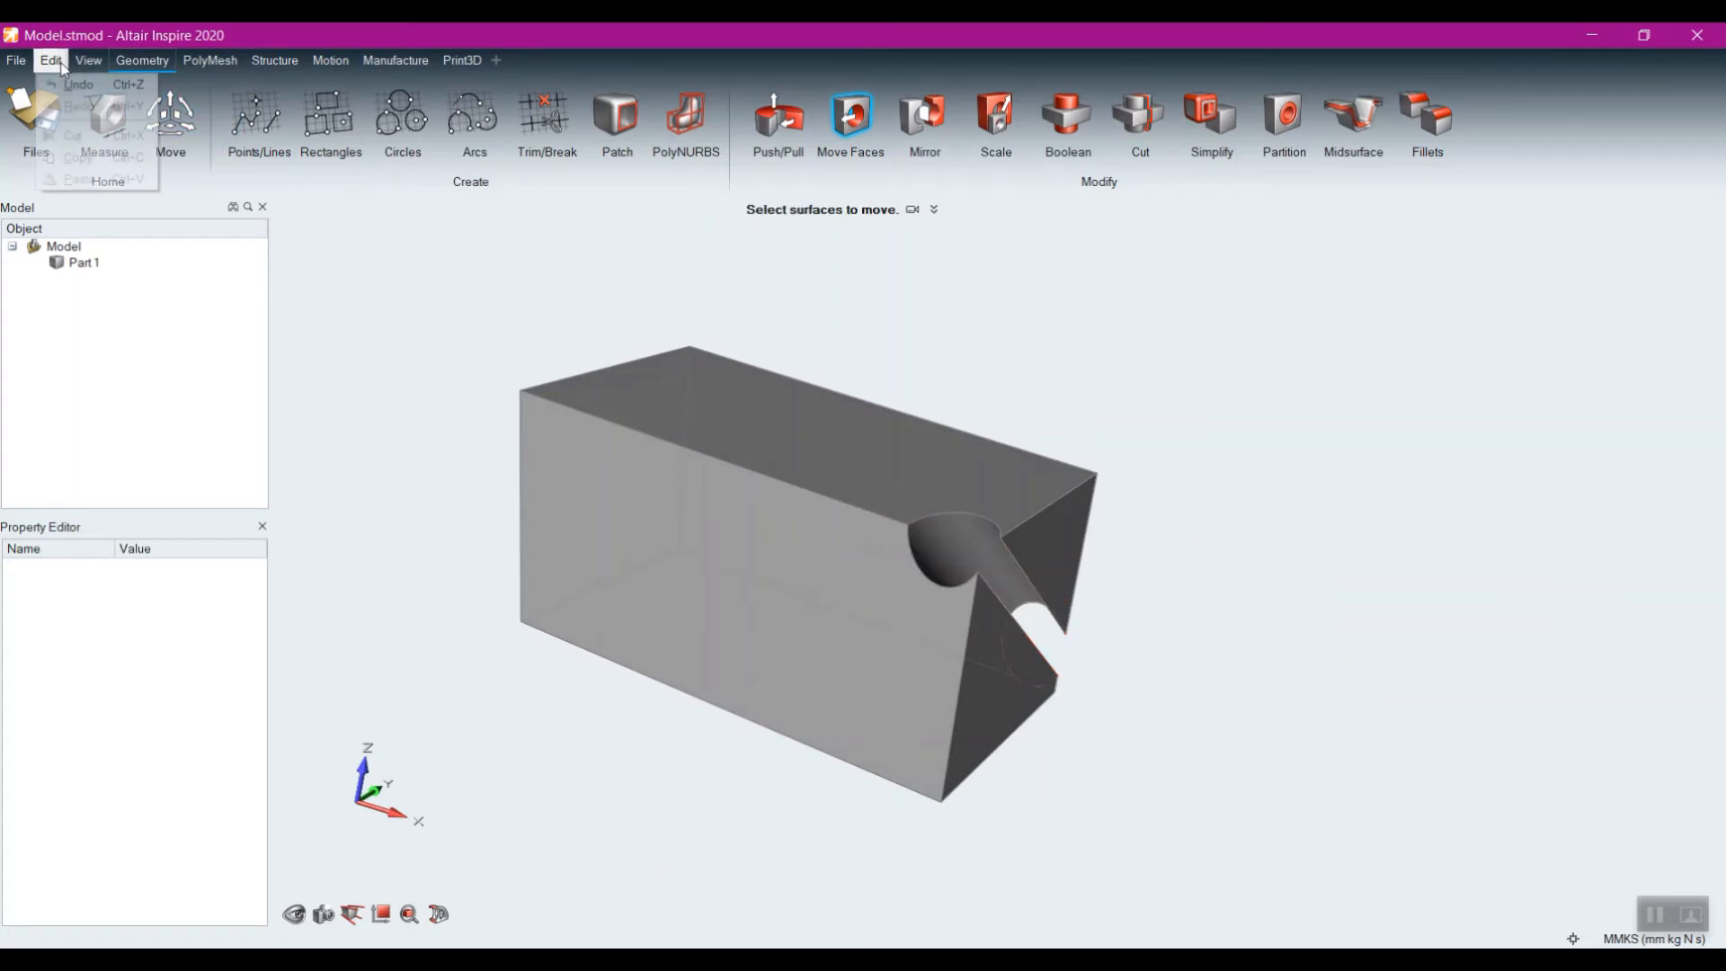
{"action": "left_click", "coordinate": [78, 84]}
{"action": "left_click", "coordinate": [51, 60]}
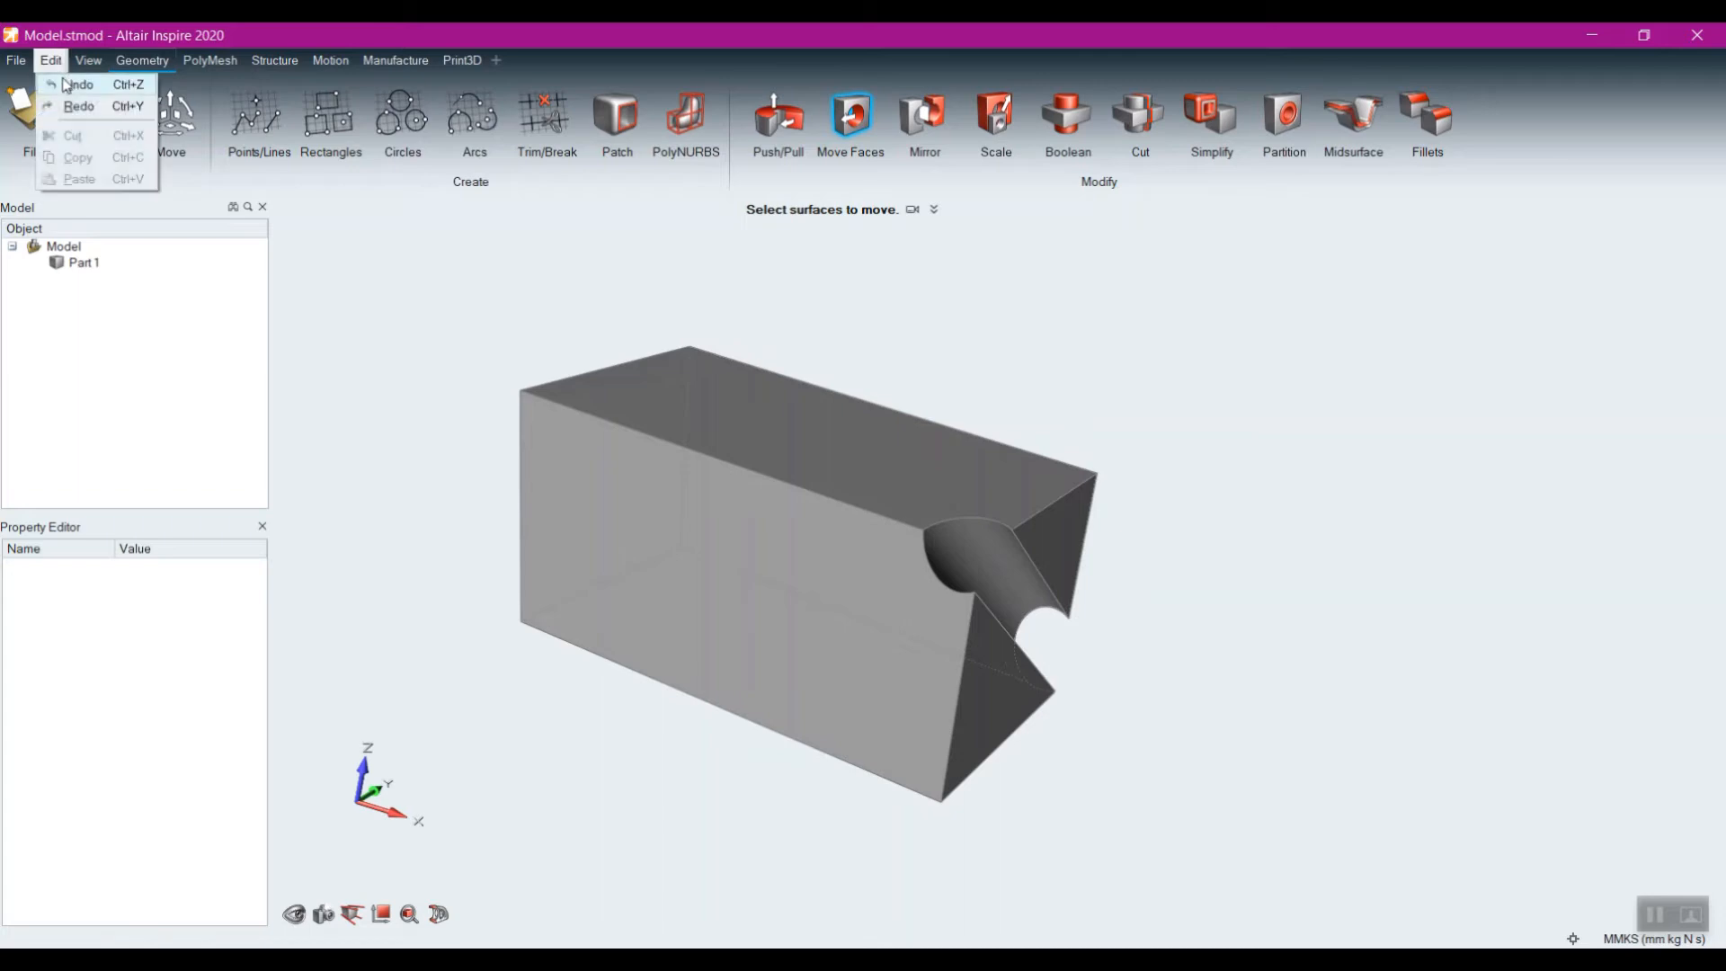
{"action": "left_click", "coordinate": [73, 86]}
{"action": "left_click", "coordinate": [51, 60]}
{"action": "left_click", "coordinate": [70, 85]}
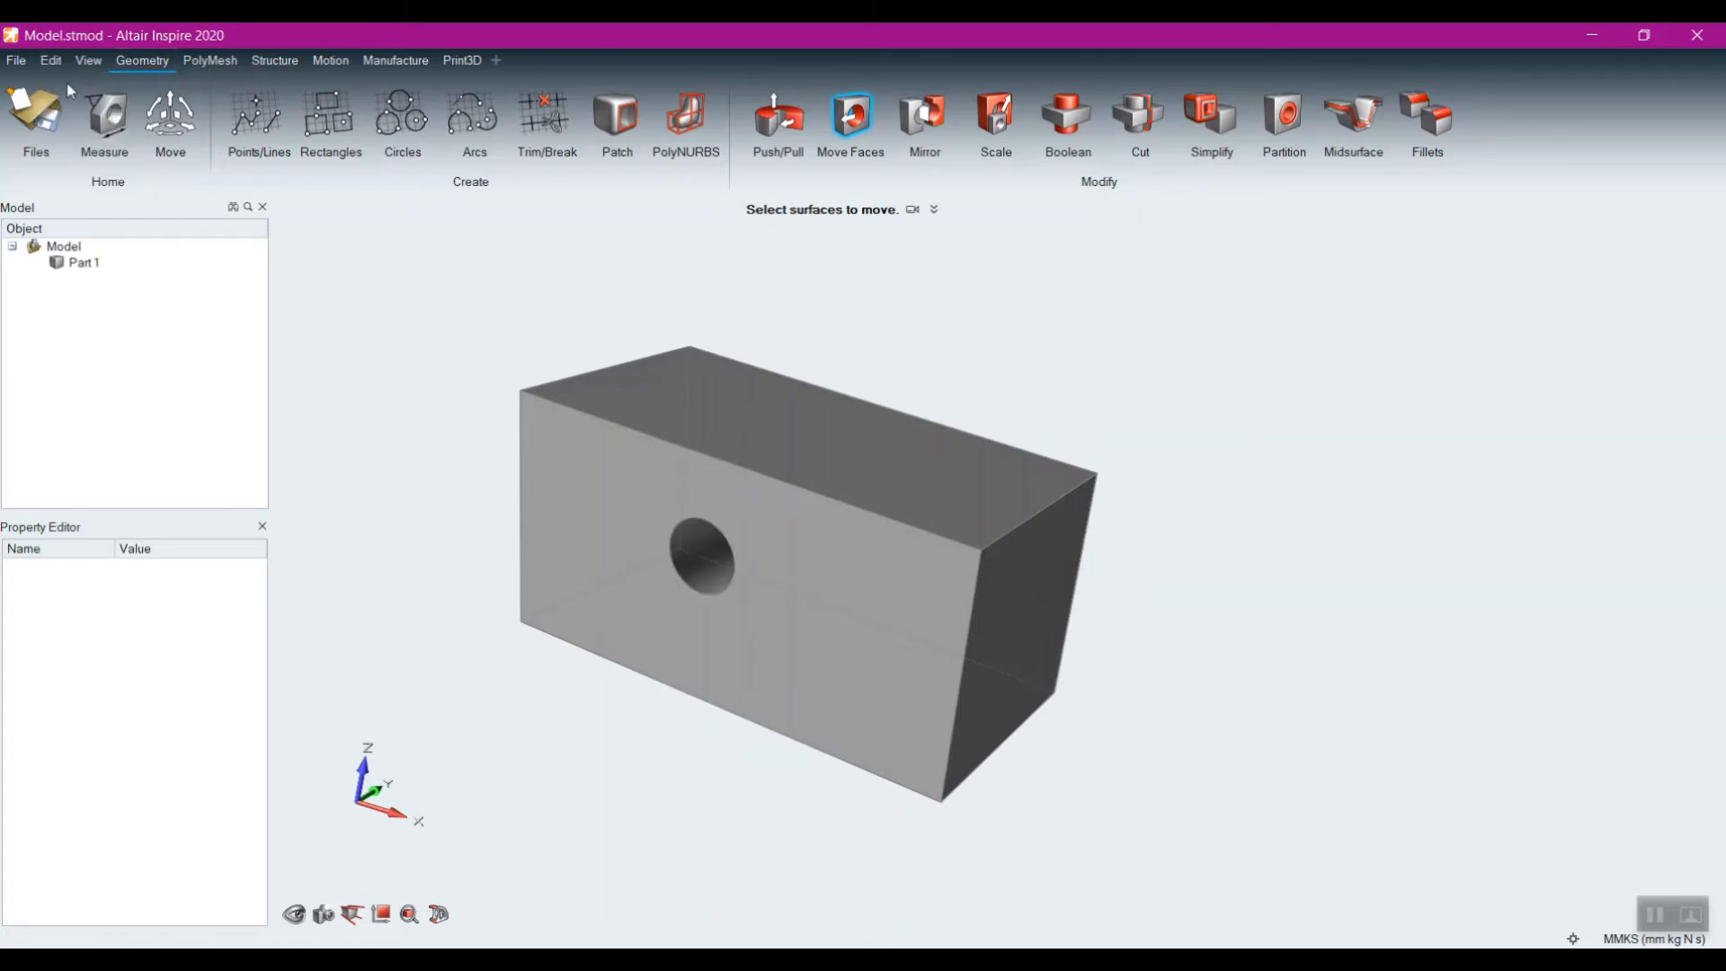
Step: Sketch a rectangle about 50 mm deep on the block's top face as a new part
{"action": "right_click_drag", "start_coordinate": [639, 589], "coordinate": [936, 794]}
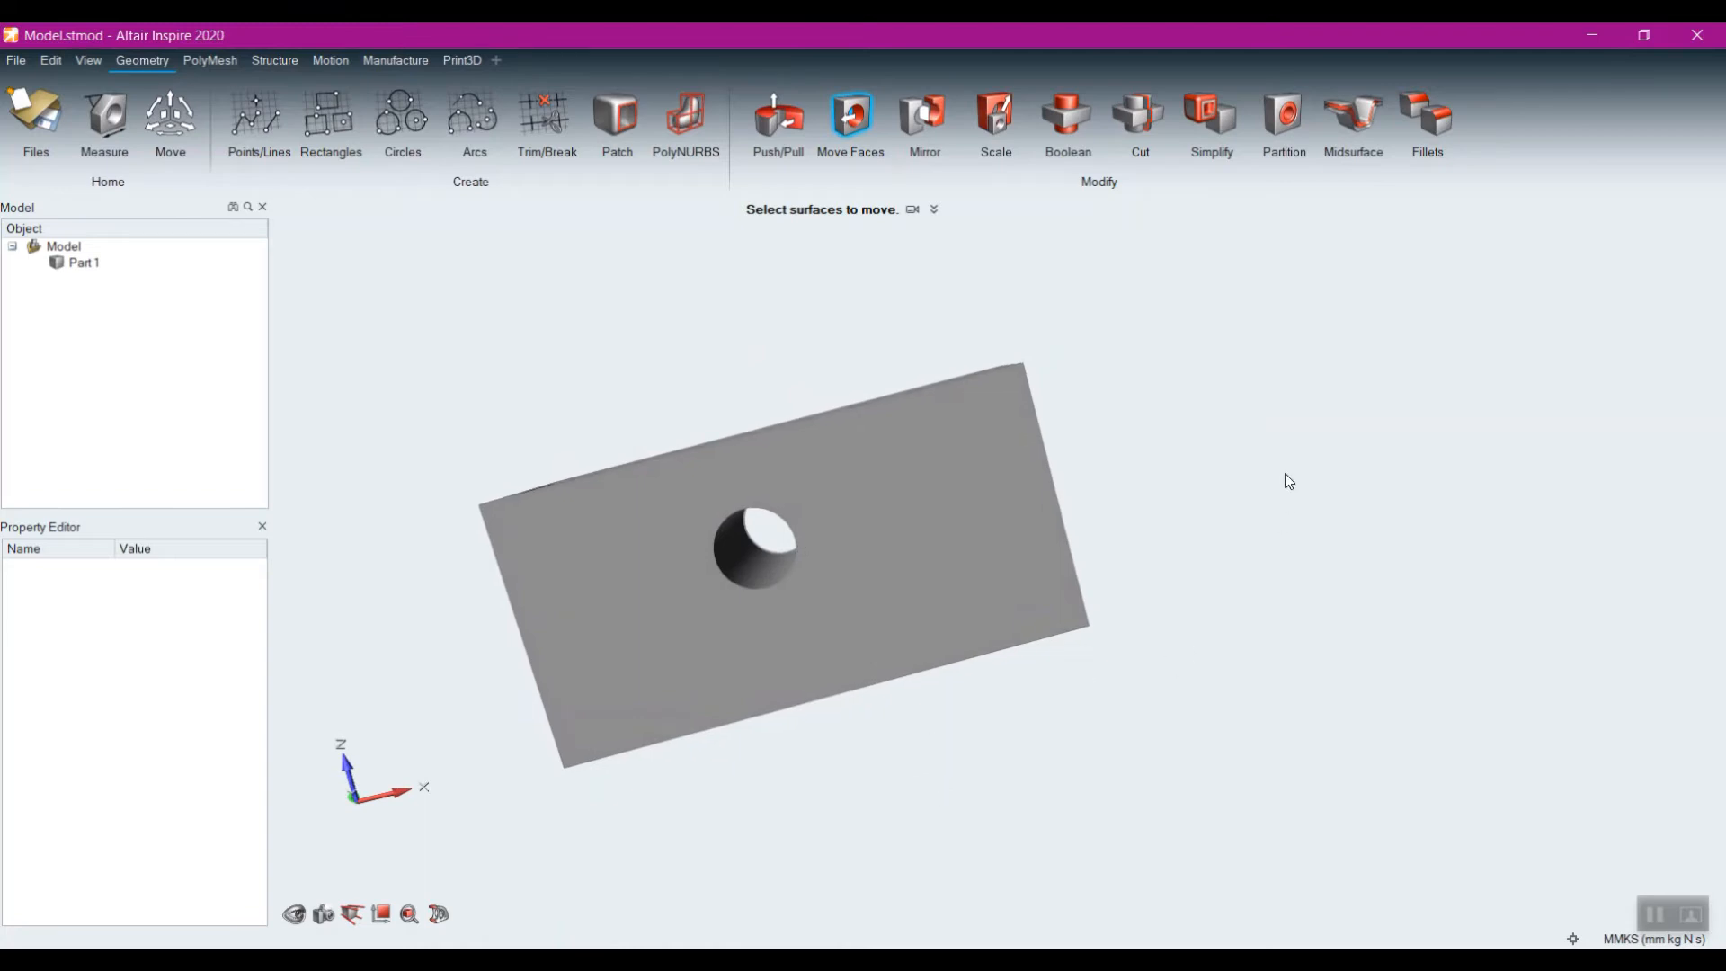
{"action": "right_click_drag", "start_coordinate": [1225, 509], "coordinate": [1135, 542]}
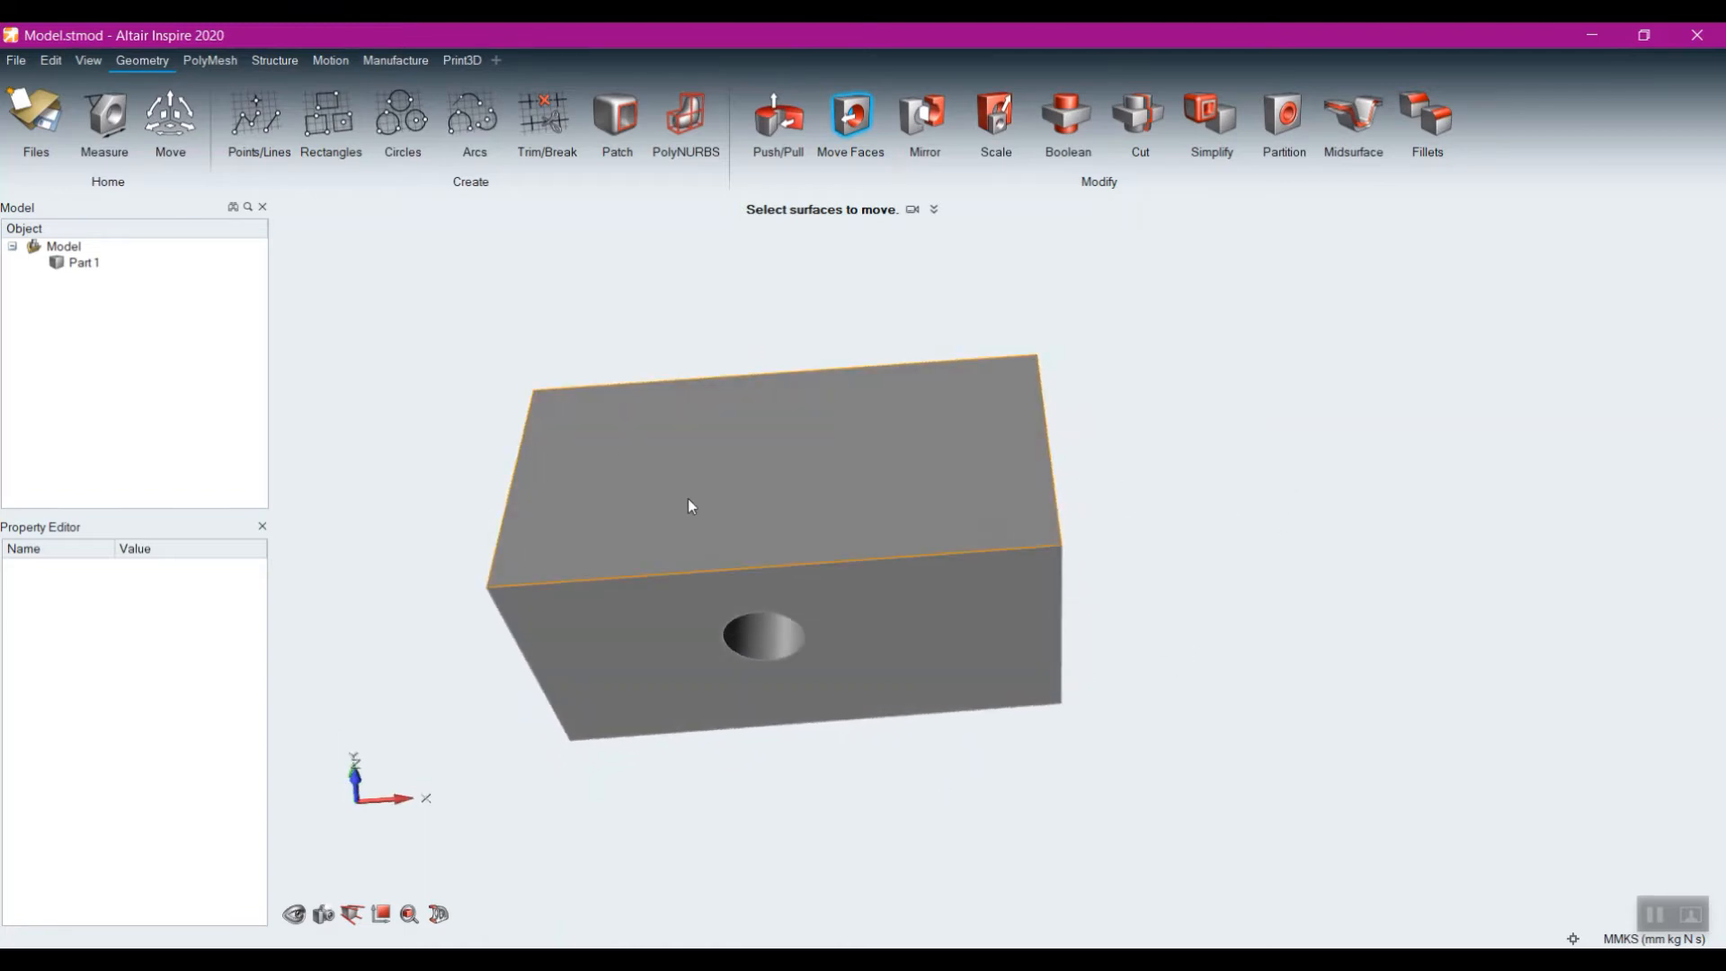
{"action": "left_click", "coordinate": [332, 105]}
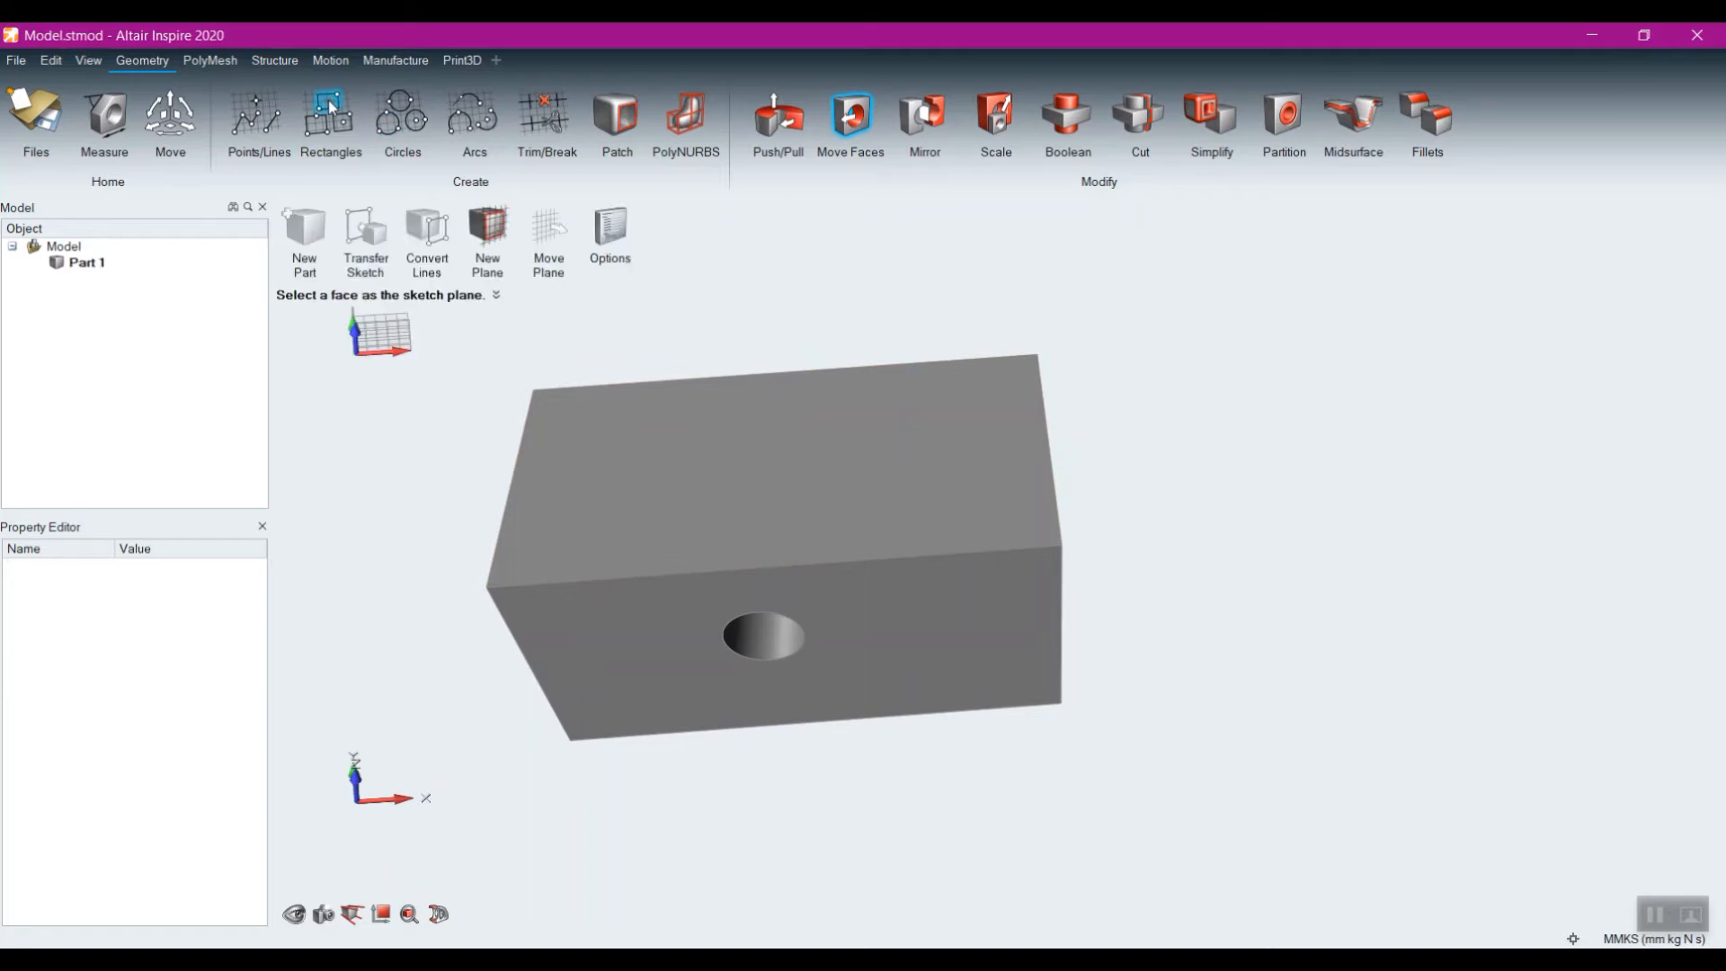
{"action": "left_click", "coordinate": [725, 490]}
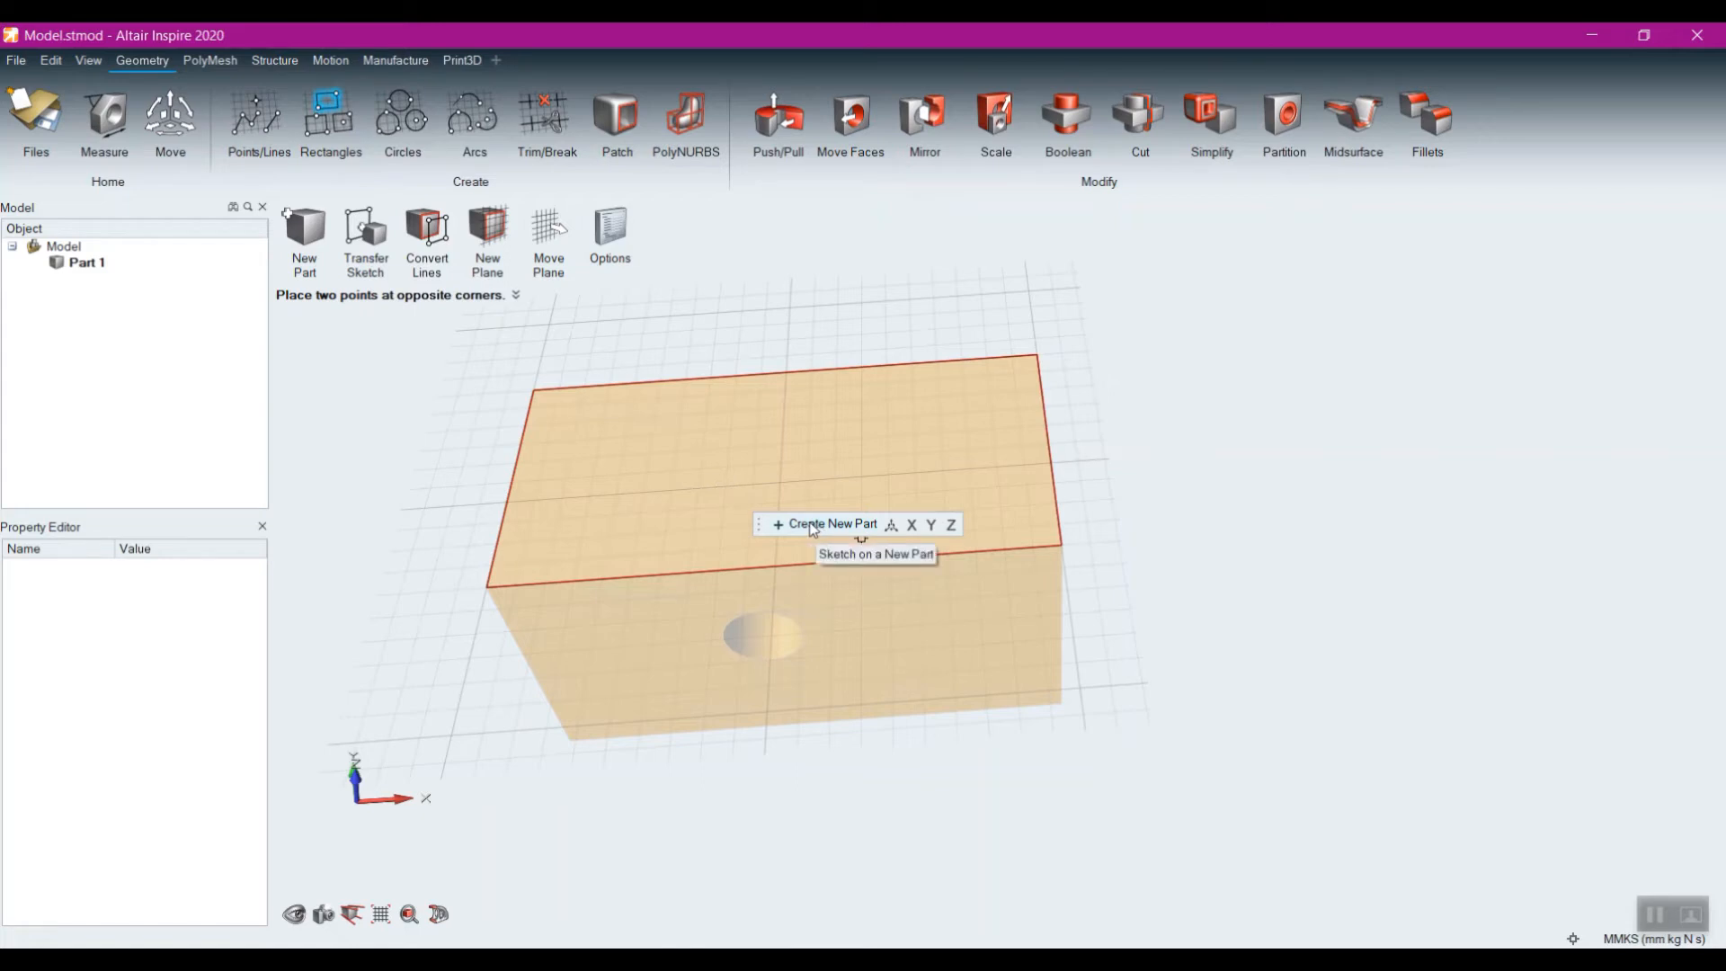
{"action": "left_click", "coordinate": [812, 526]}
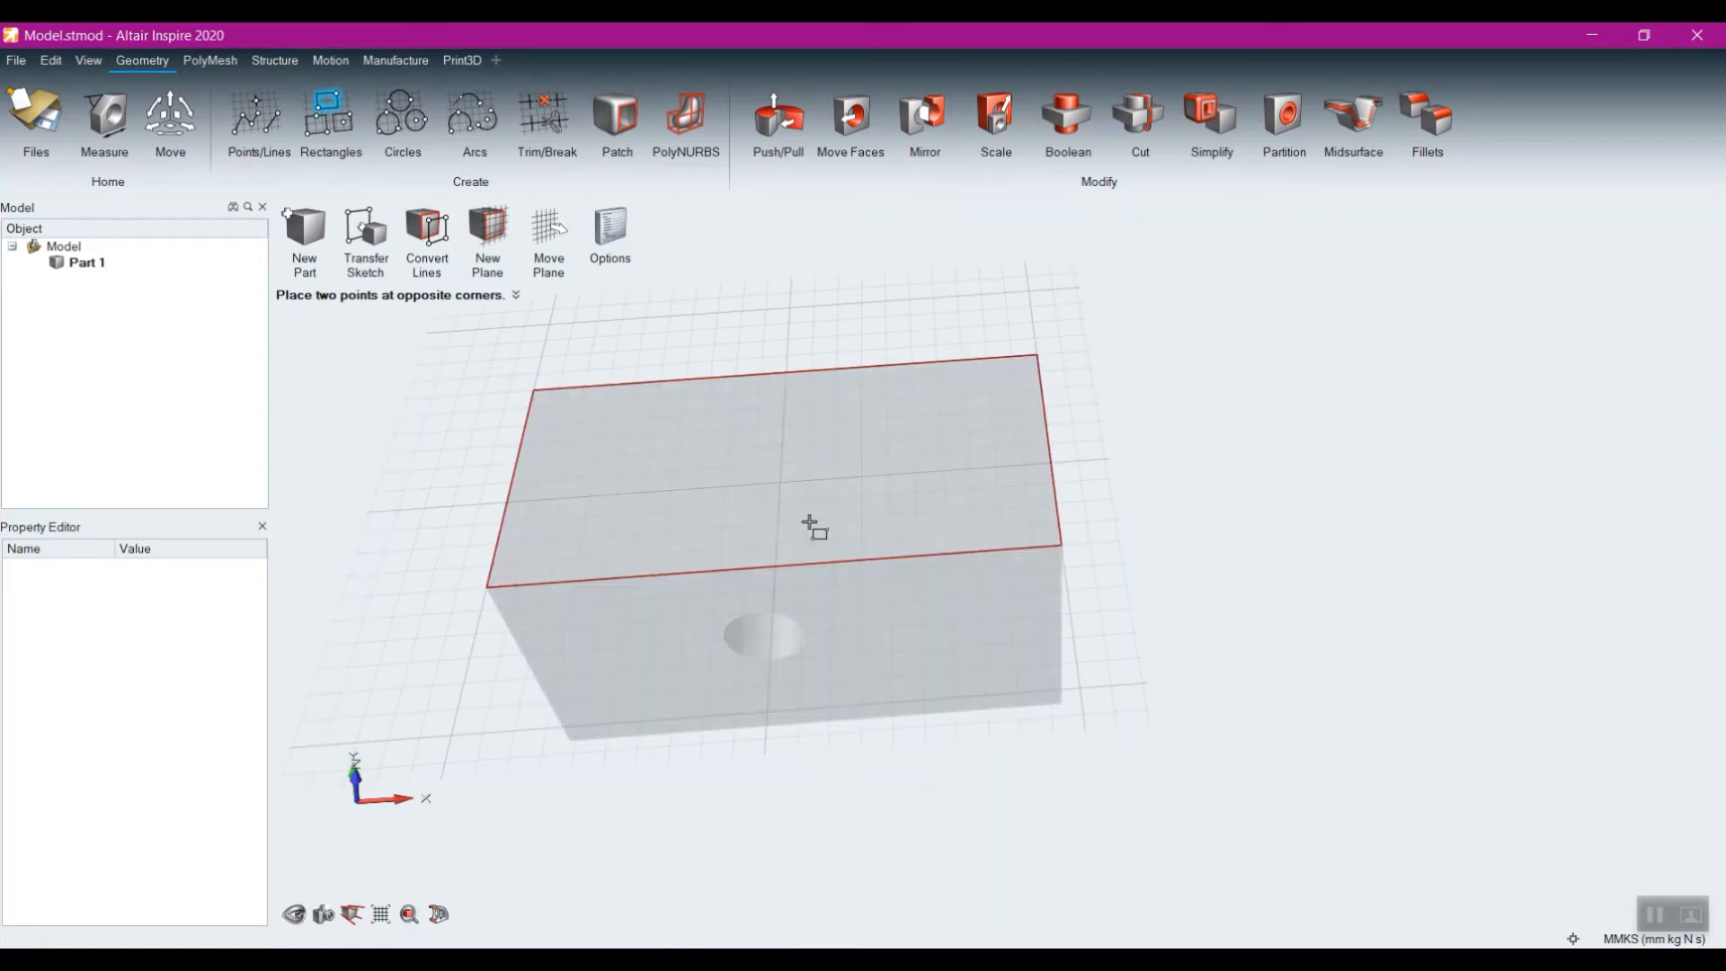
{"action": "left_click", "coordinate": [652, 436]}
{"action": "left_click", "coordinate": [944, 510]}
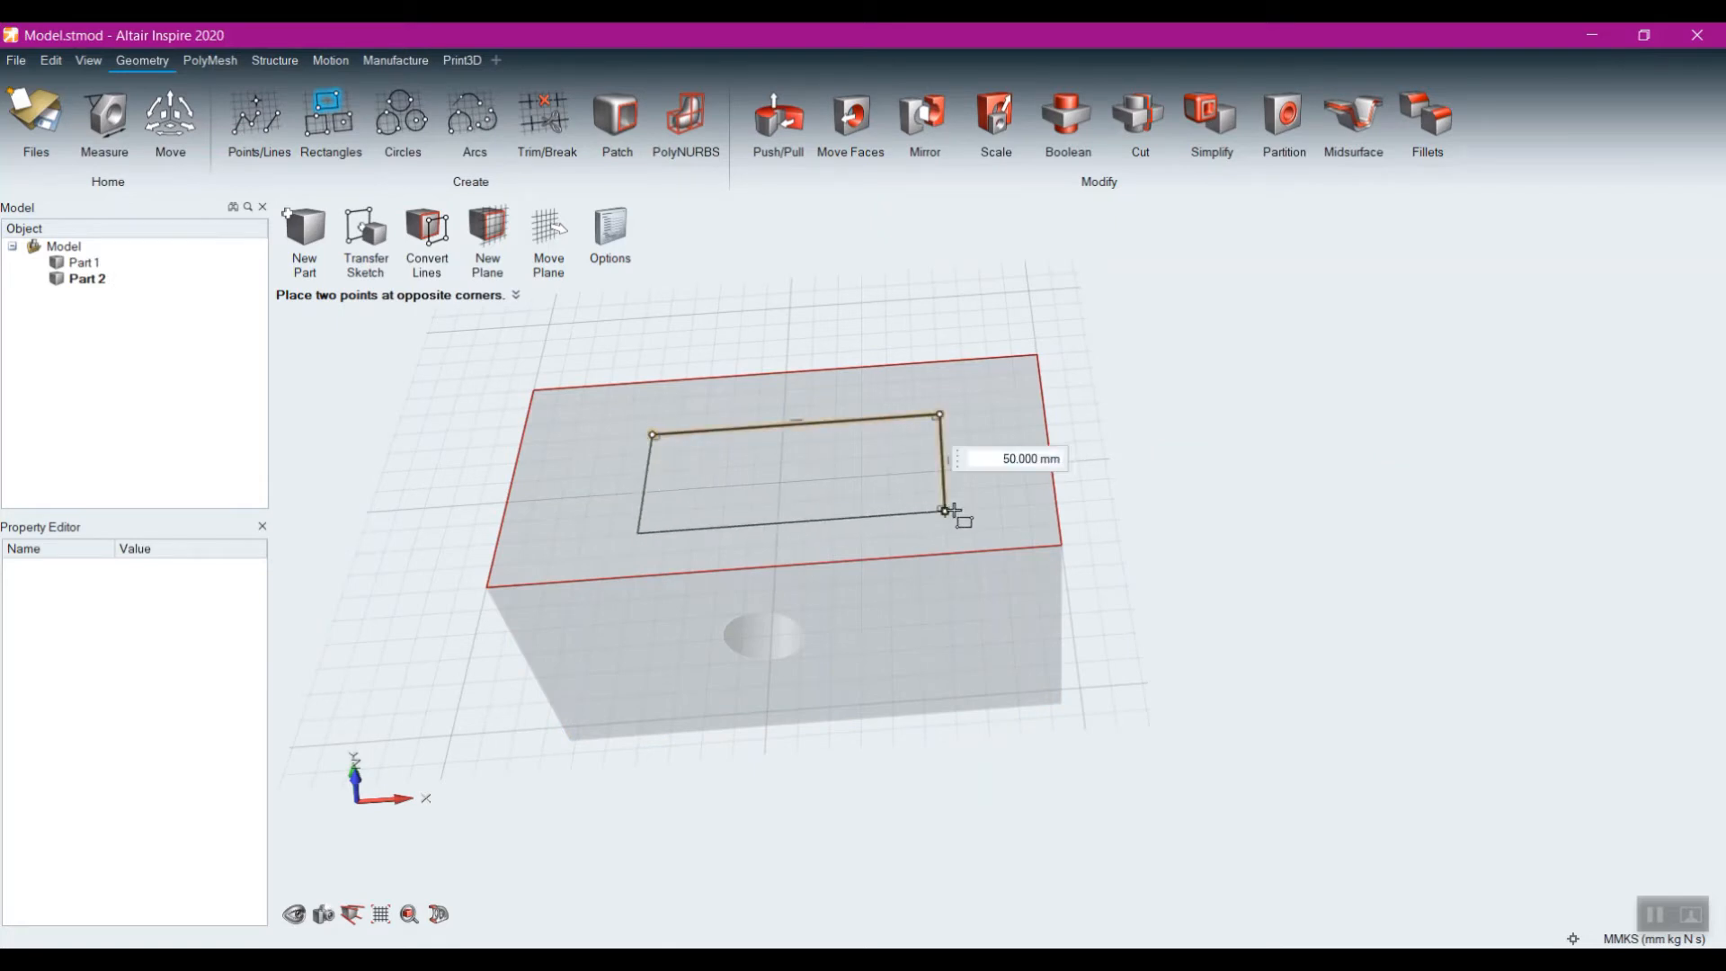
Step: Finish the rectangle sketch and pull its face upward to form a smaller block on top of the base block
{"action": "right_click", "coordinate": [1216, 555]}
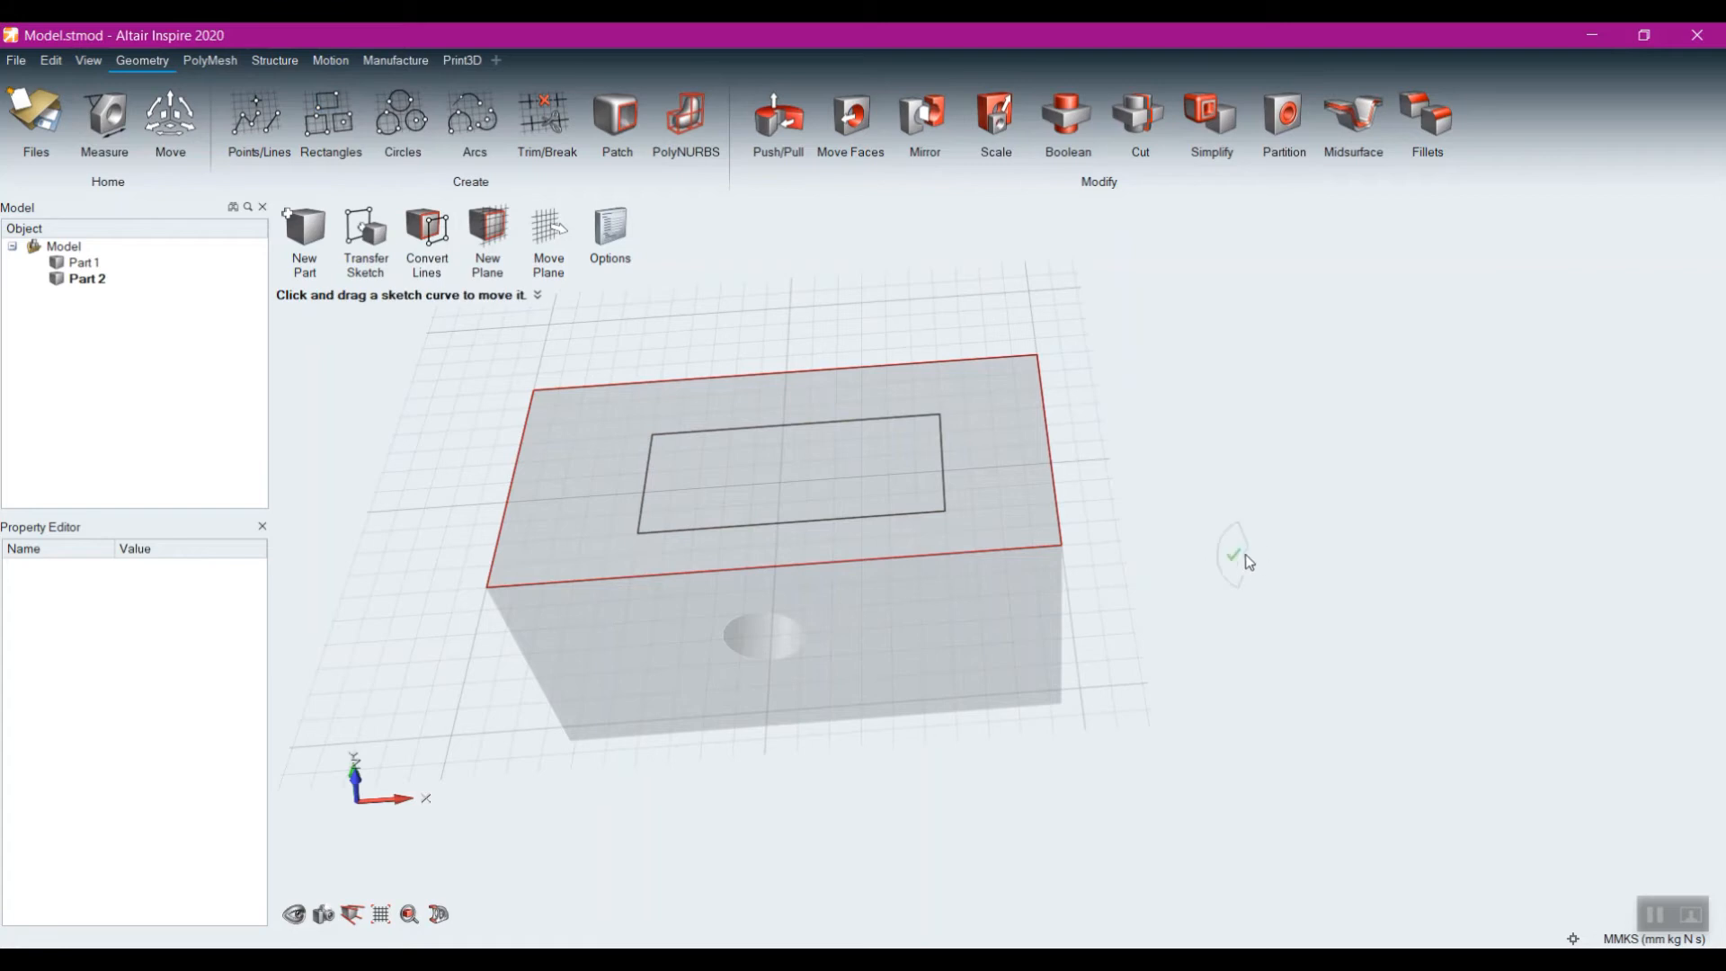
{"action": "left_click_drag", "start_coordinate": [838, 478], "coordinate": [852, 385]}
{"action": "right_click", "coordinate": [1341, 578]}
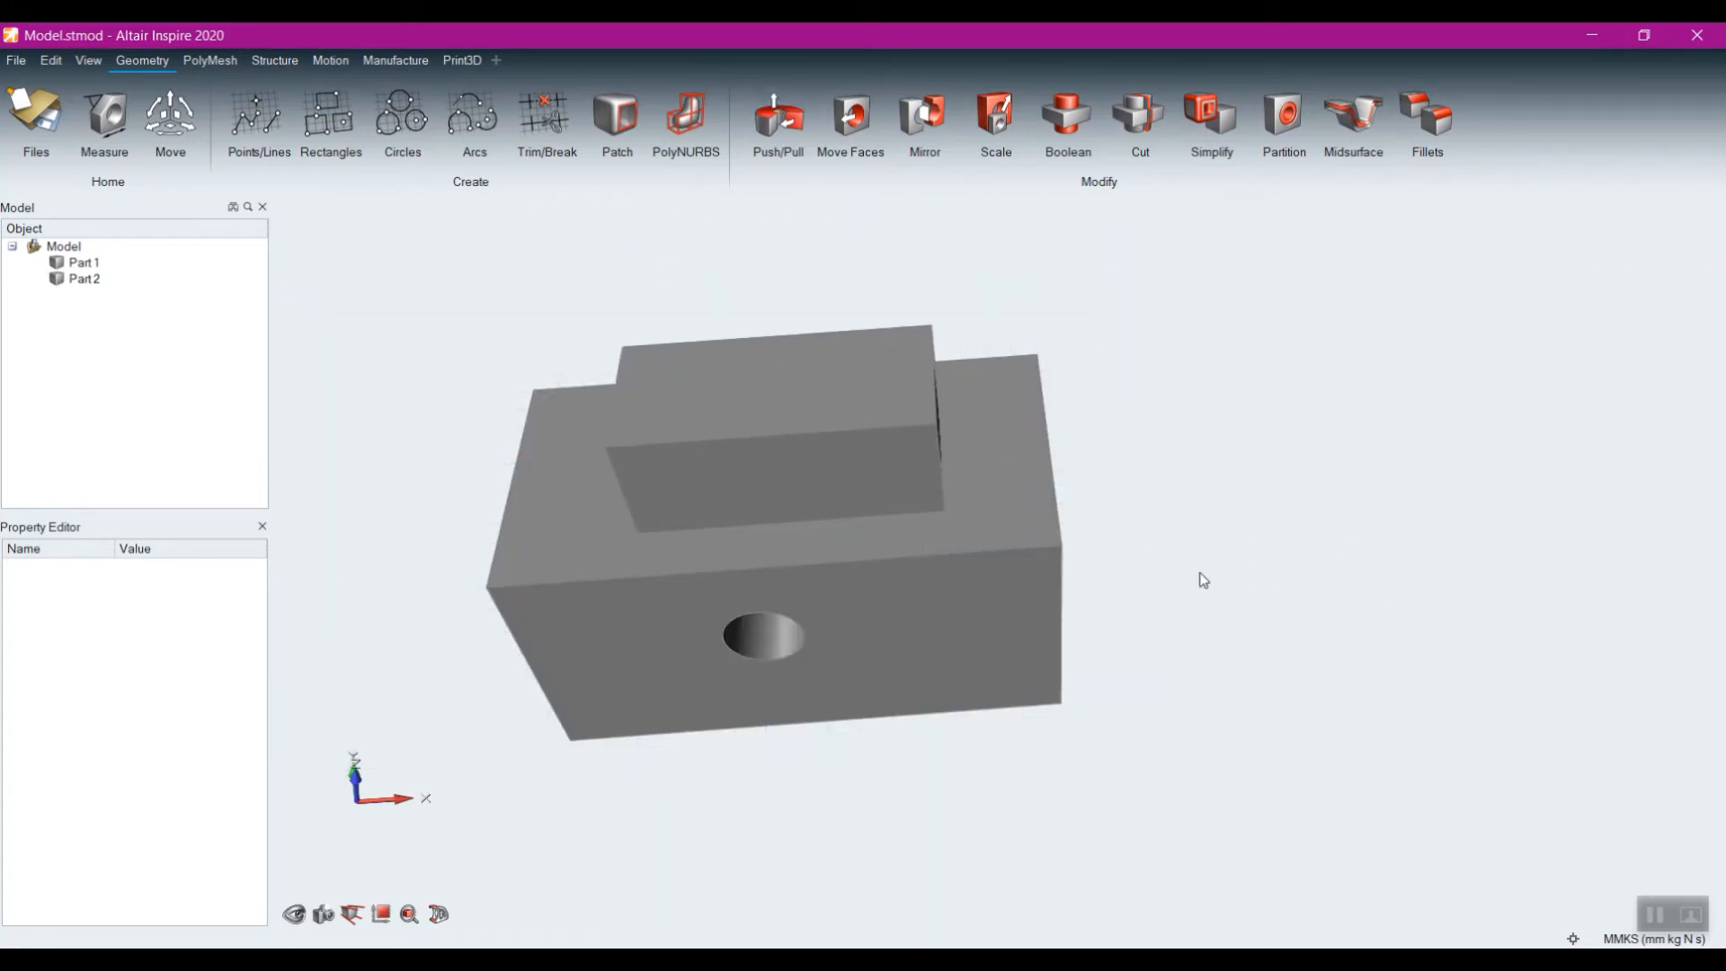
Step: Select the upper block and the base block in turn to inspect them as separate parts from several sides
{"action": "left_click", "coordinate": [84, 279]}
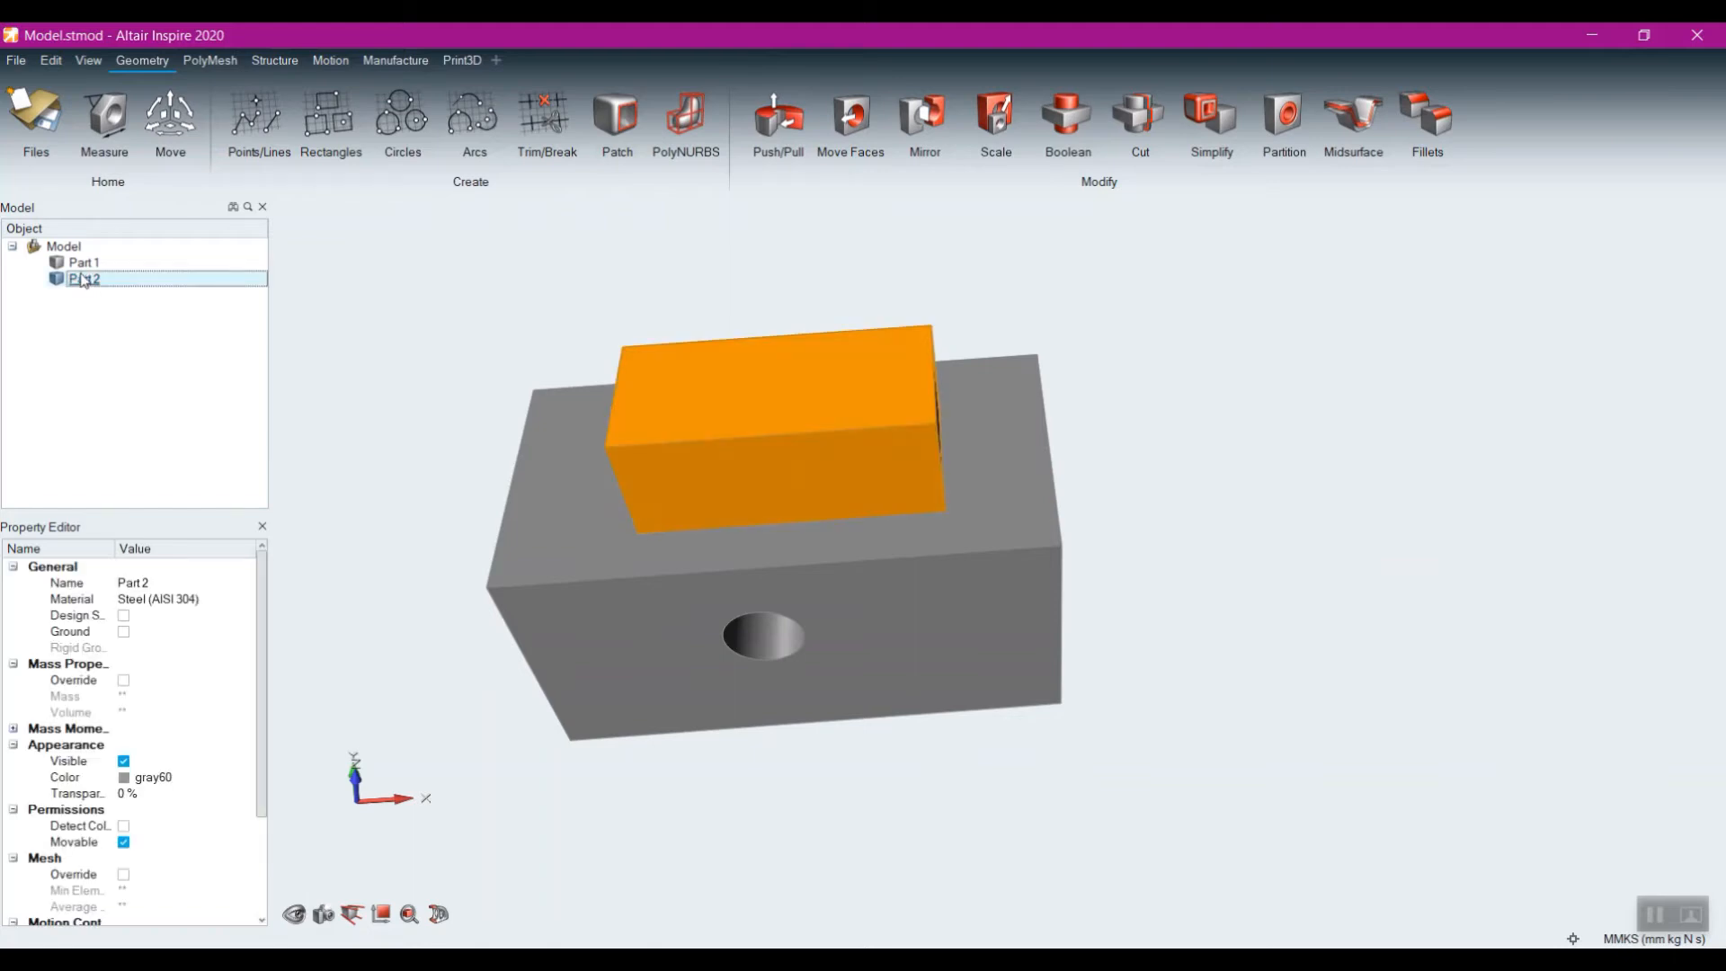
{"action": "left_click", "coordinate": [82, 264]}
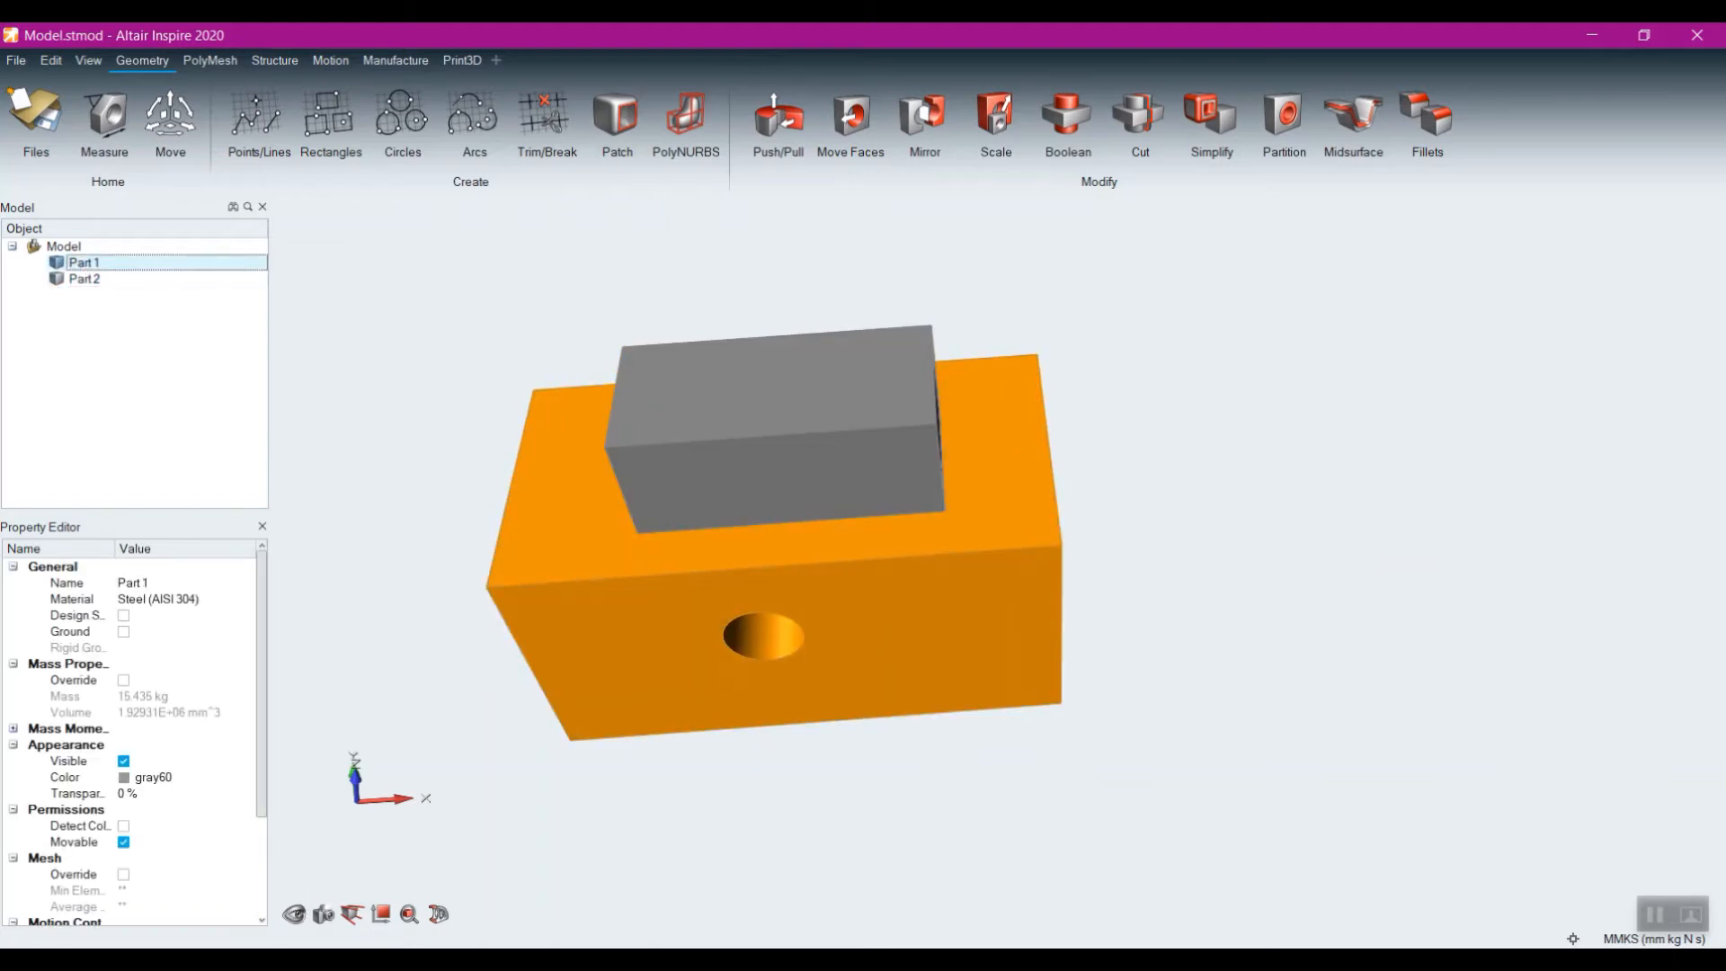
{"action": "right_click_drag", "start_coordinate": [913, 857], "coordinate": [967, 759]}
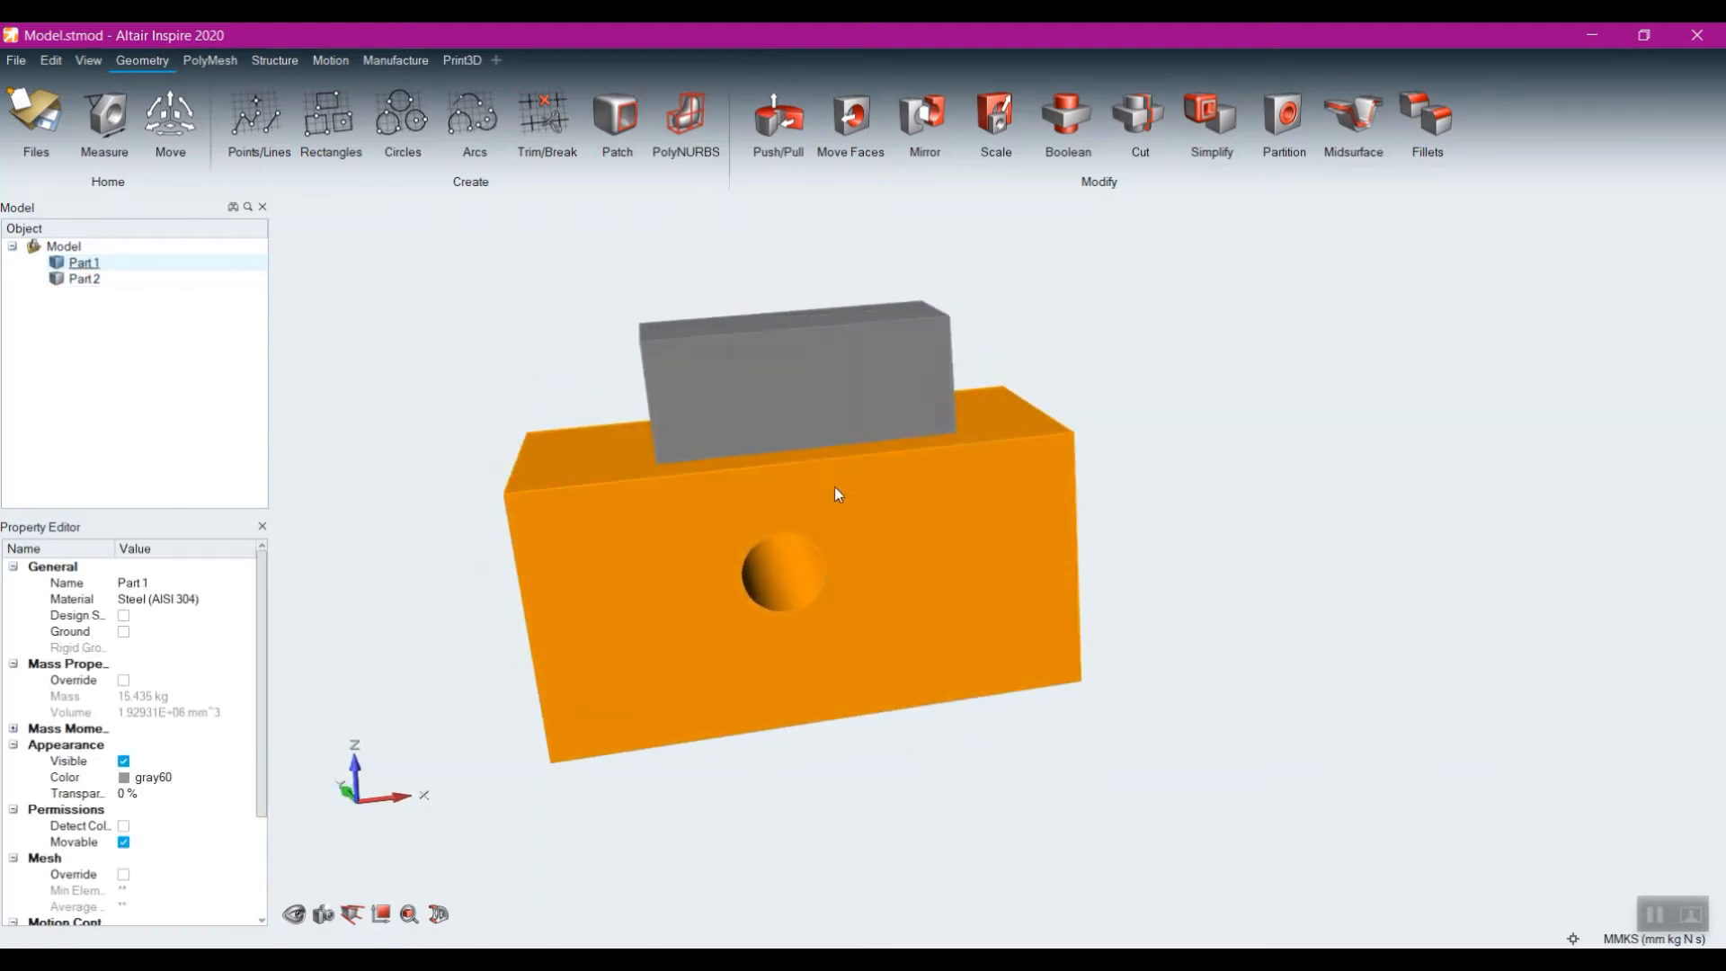
{"action": "left_click", "coordinate": [812, 412]}
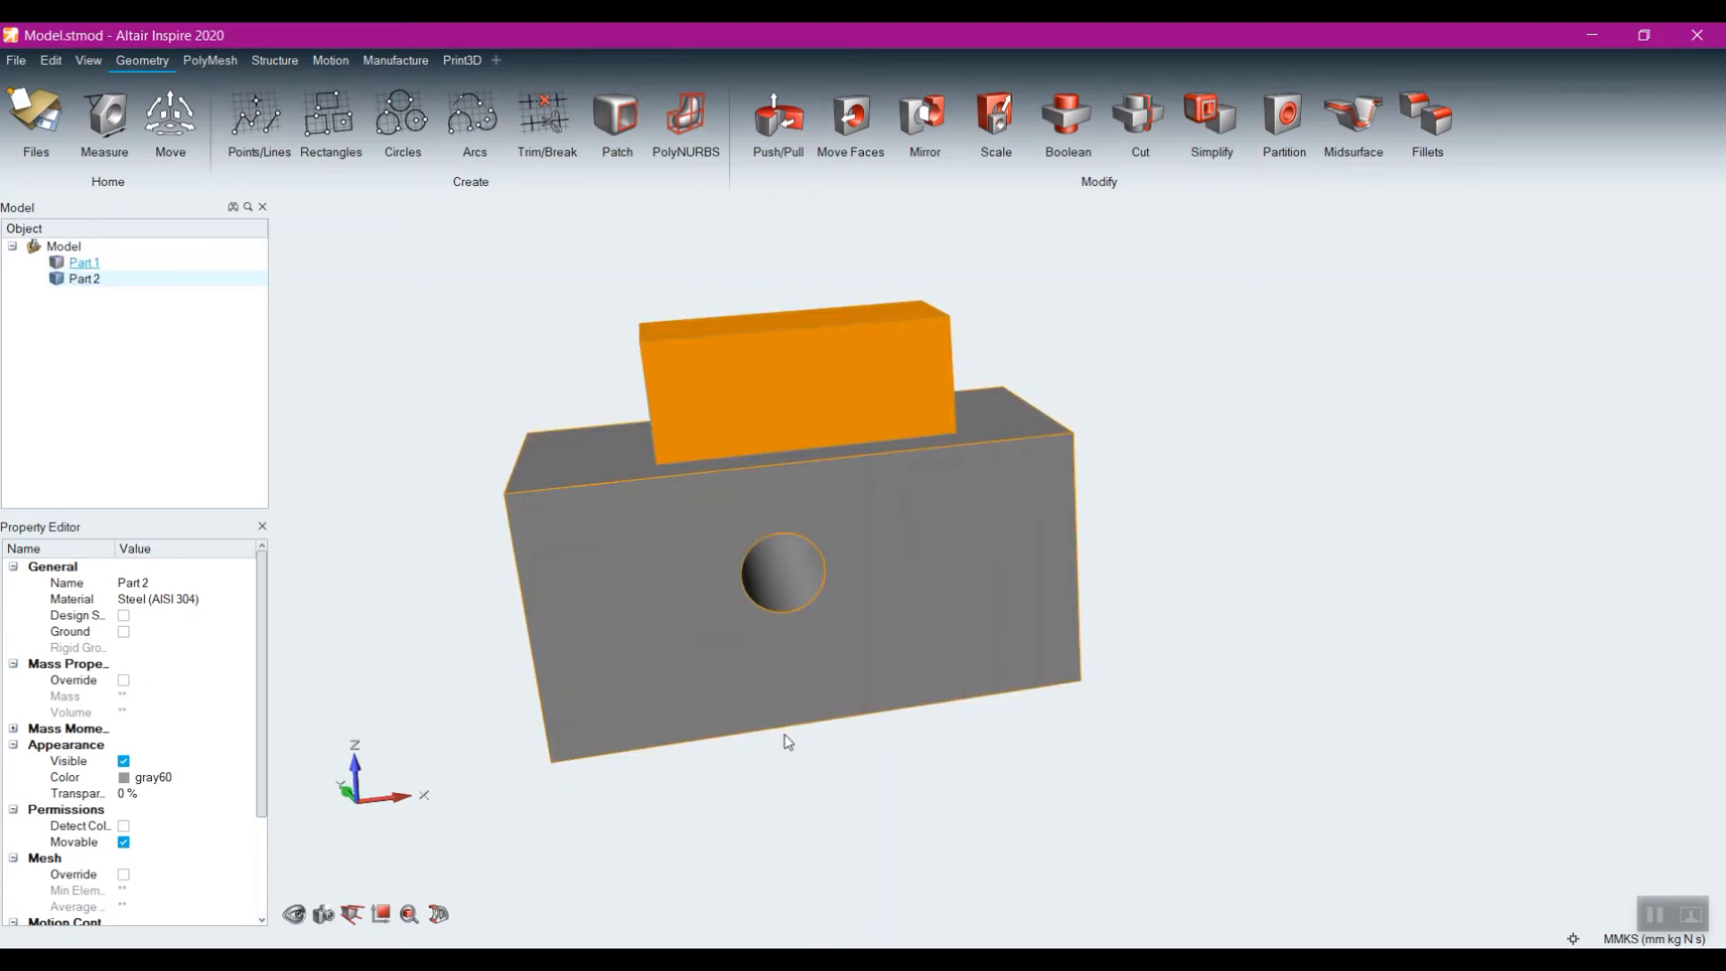
{"action": "right_click_drag", "start_coordinate": [788, 741], "coordinate": [940, 771]}
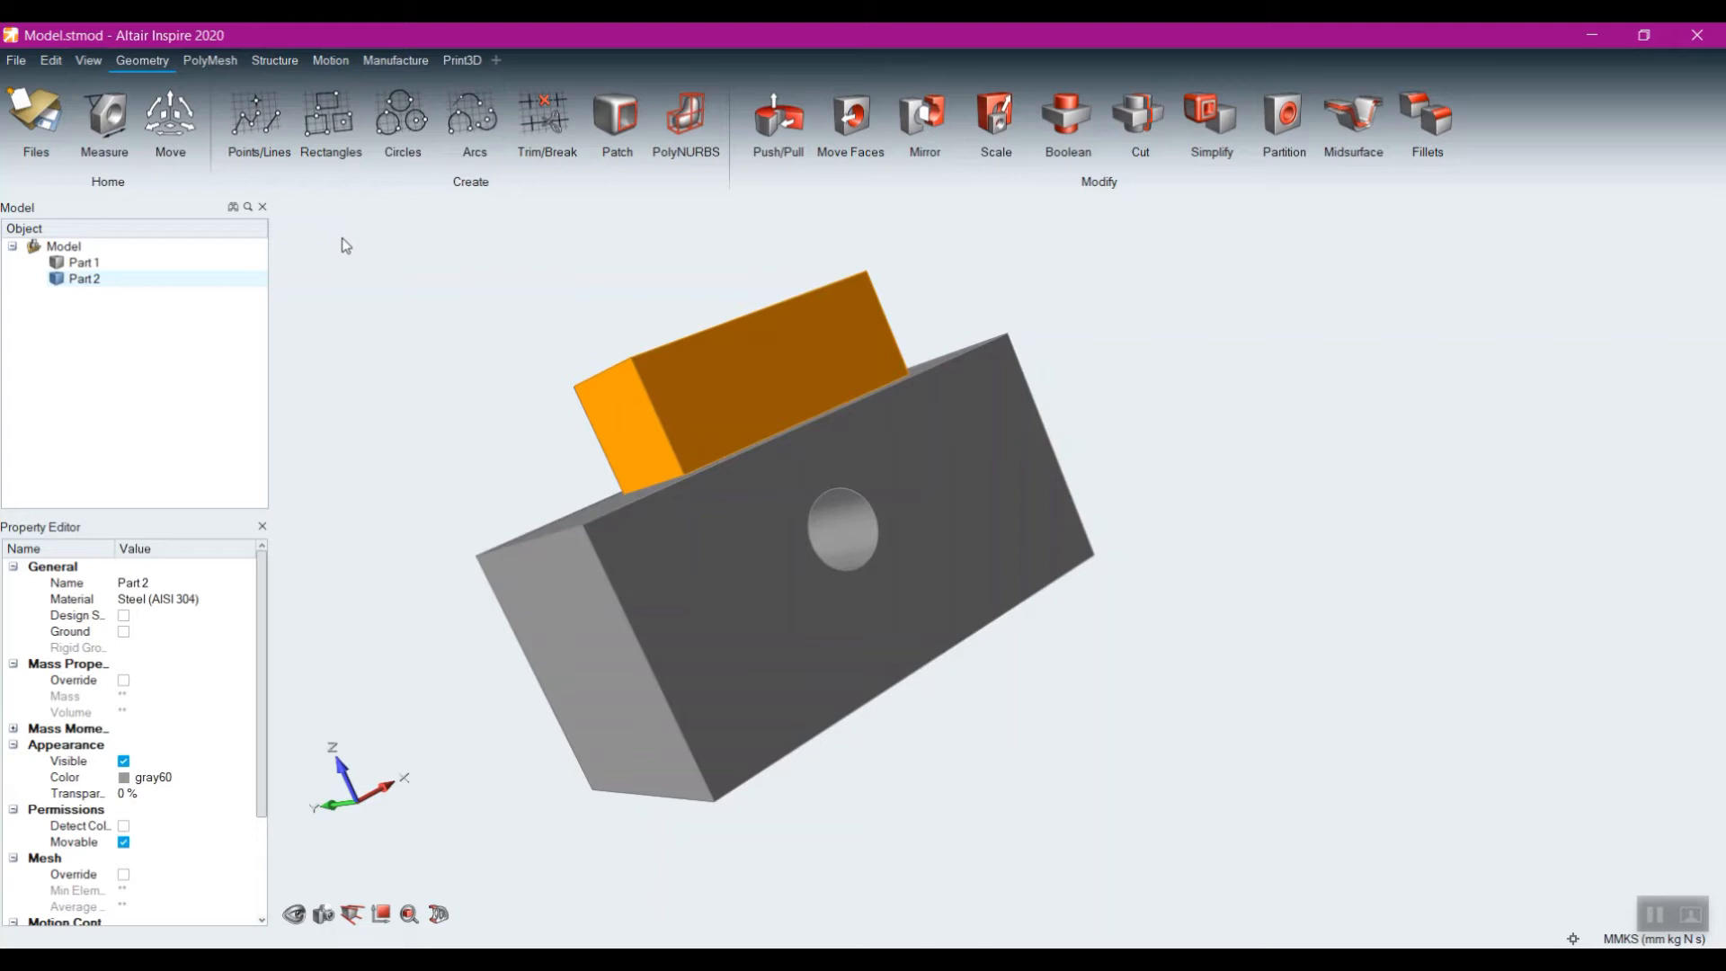
{"action": "left_click", "coordinate": [1655, 914]}
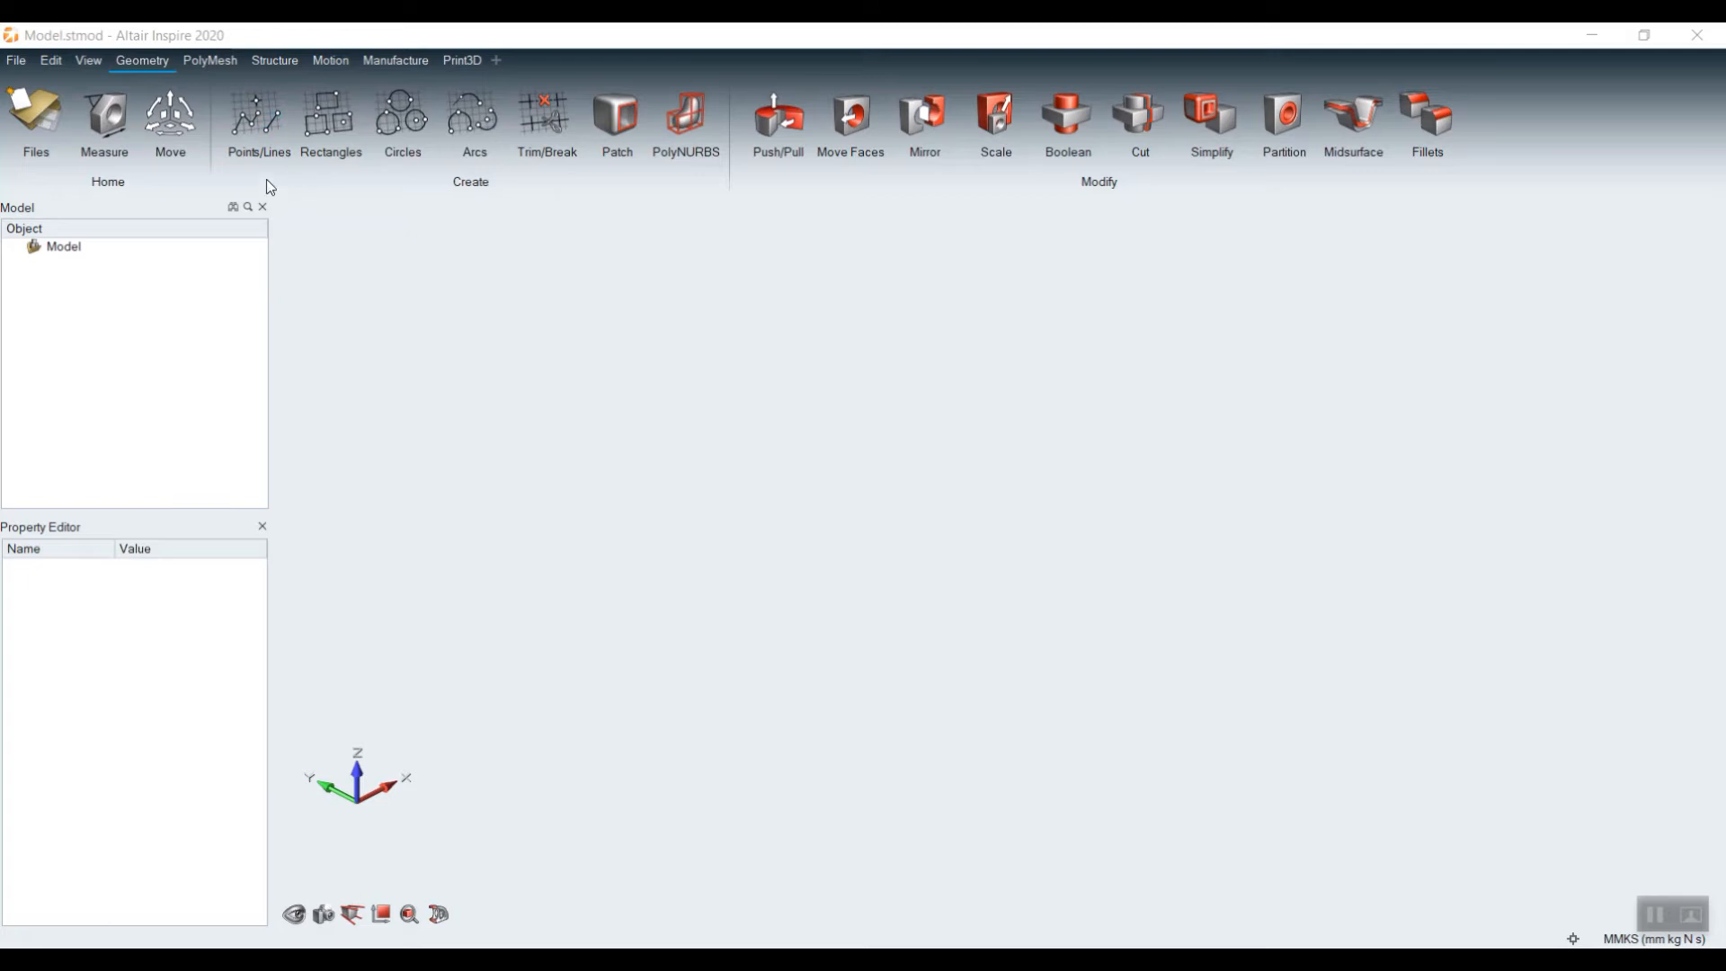
Step: Start a connected-line profile: about 40 mm down, 90 mm across, a 100 mm diagonal back, a short vertical, and a 63 mm sloped segment
{"action": "left_click", "coordinate": [249, 132]}
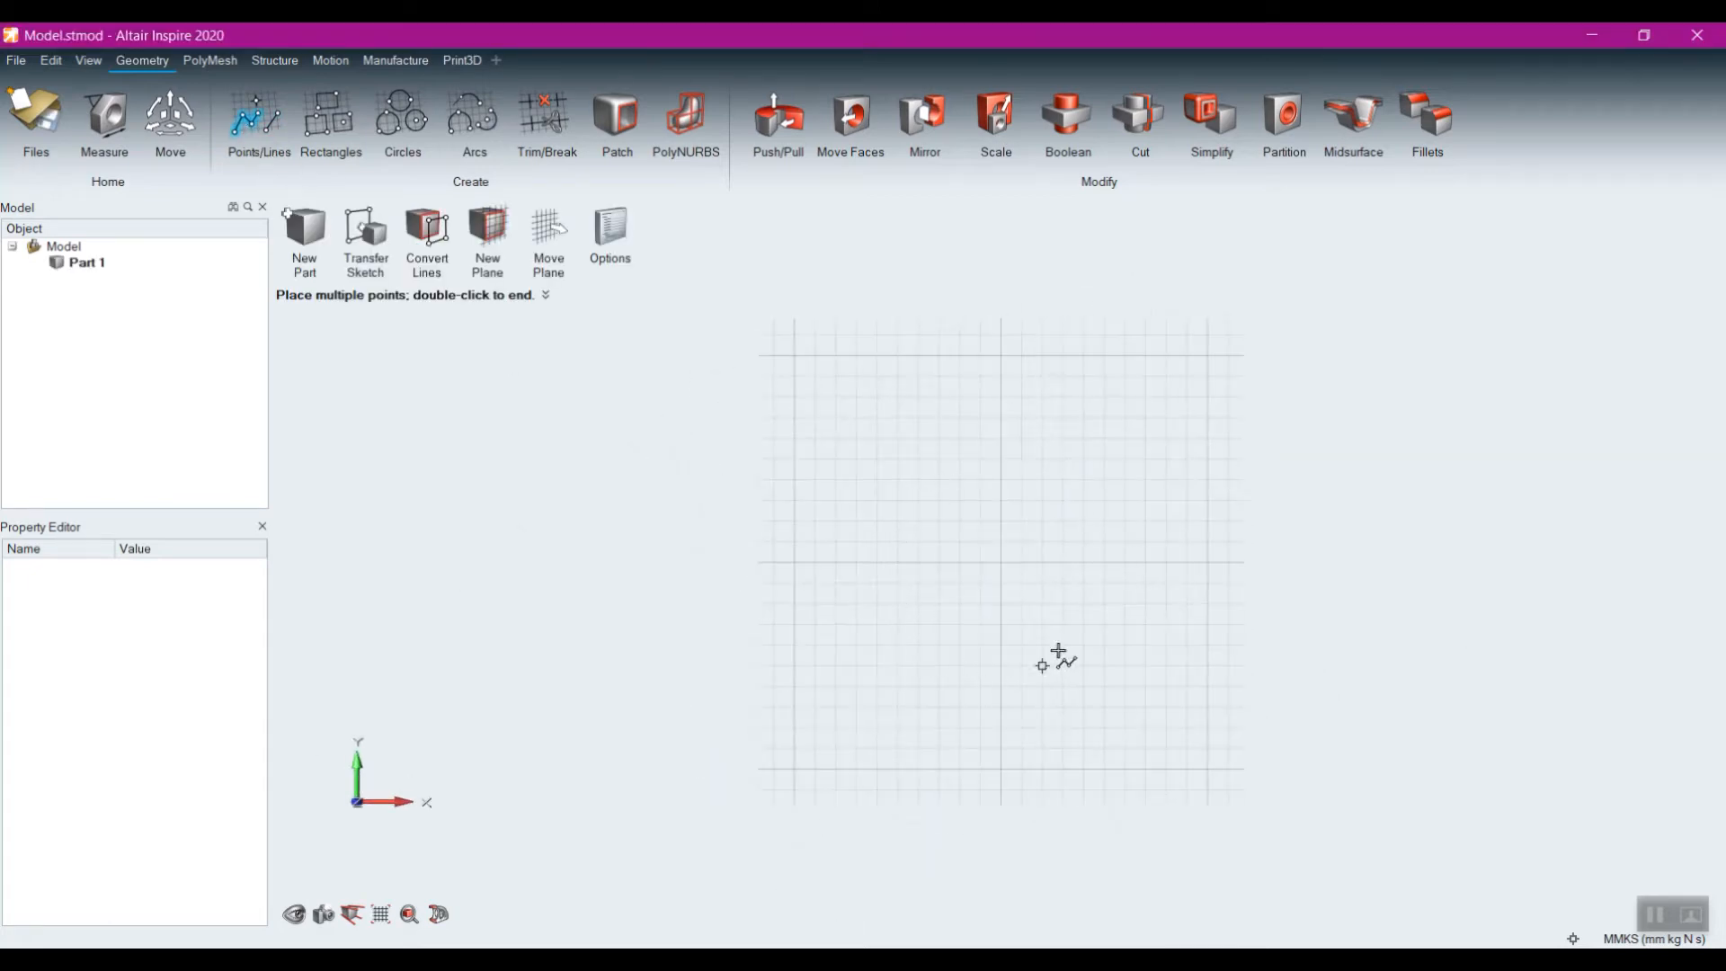
{"action": "left_click", "coordinate": [857, 440]}
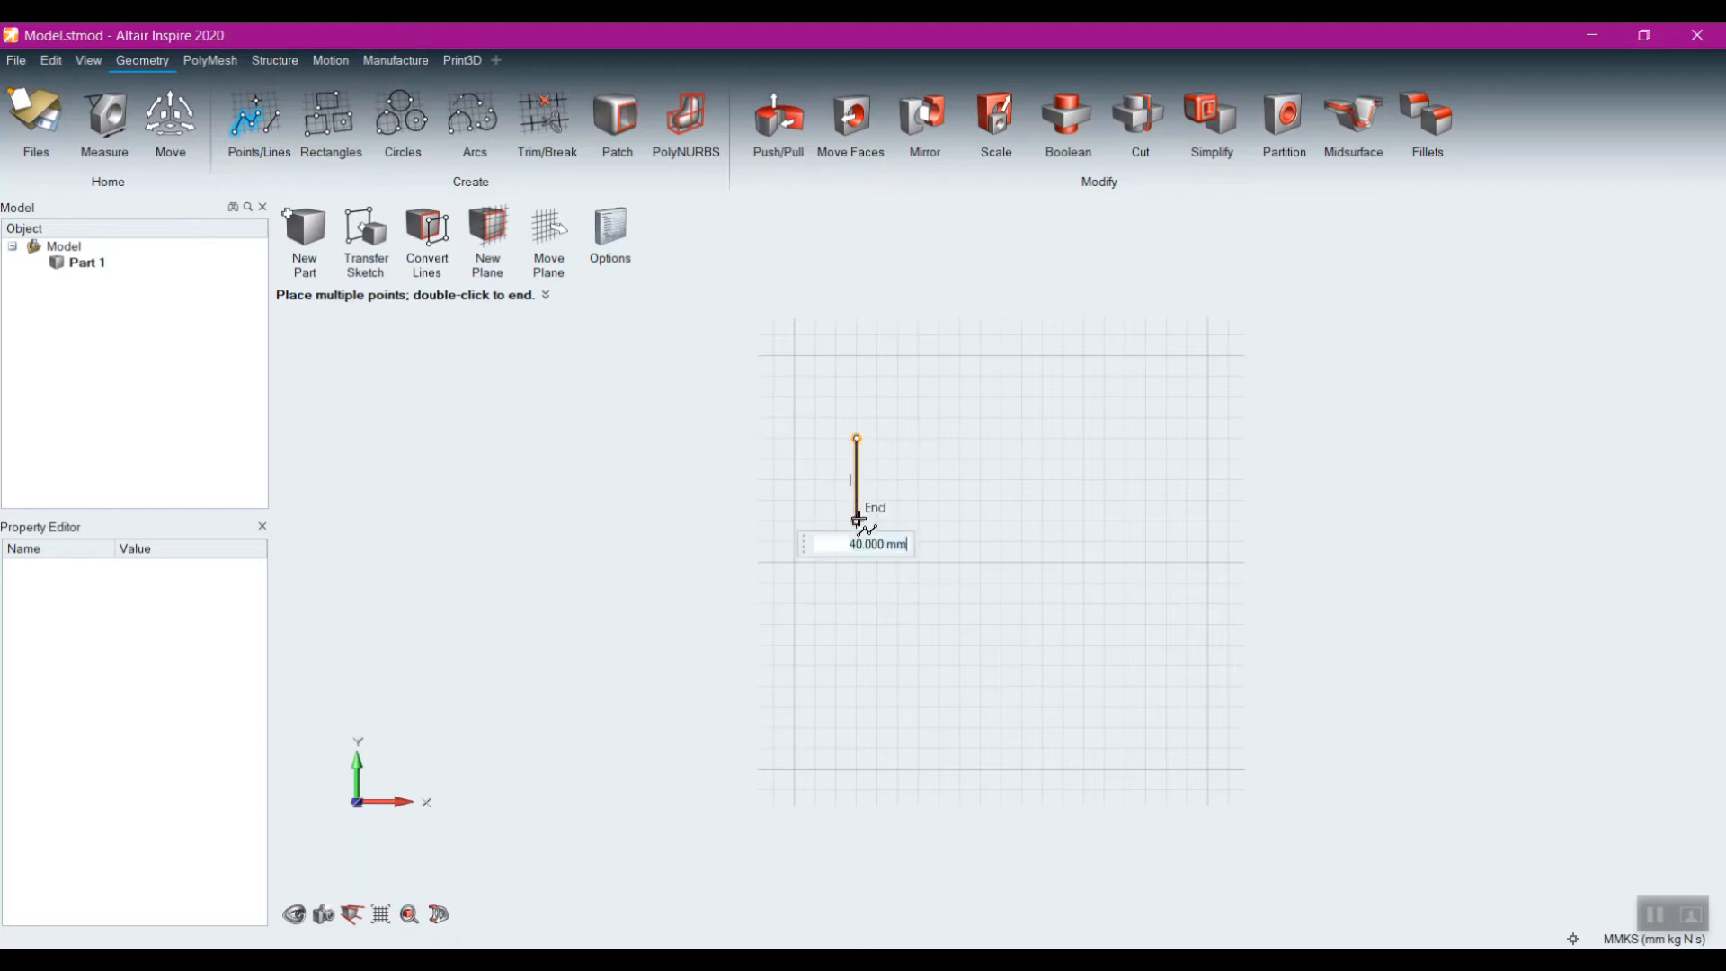
{"action": "left_click", "coordinate": [857, 520]}
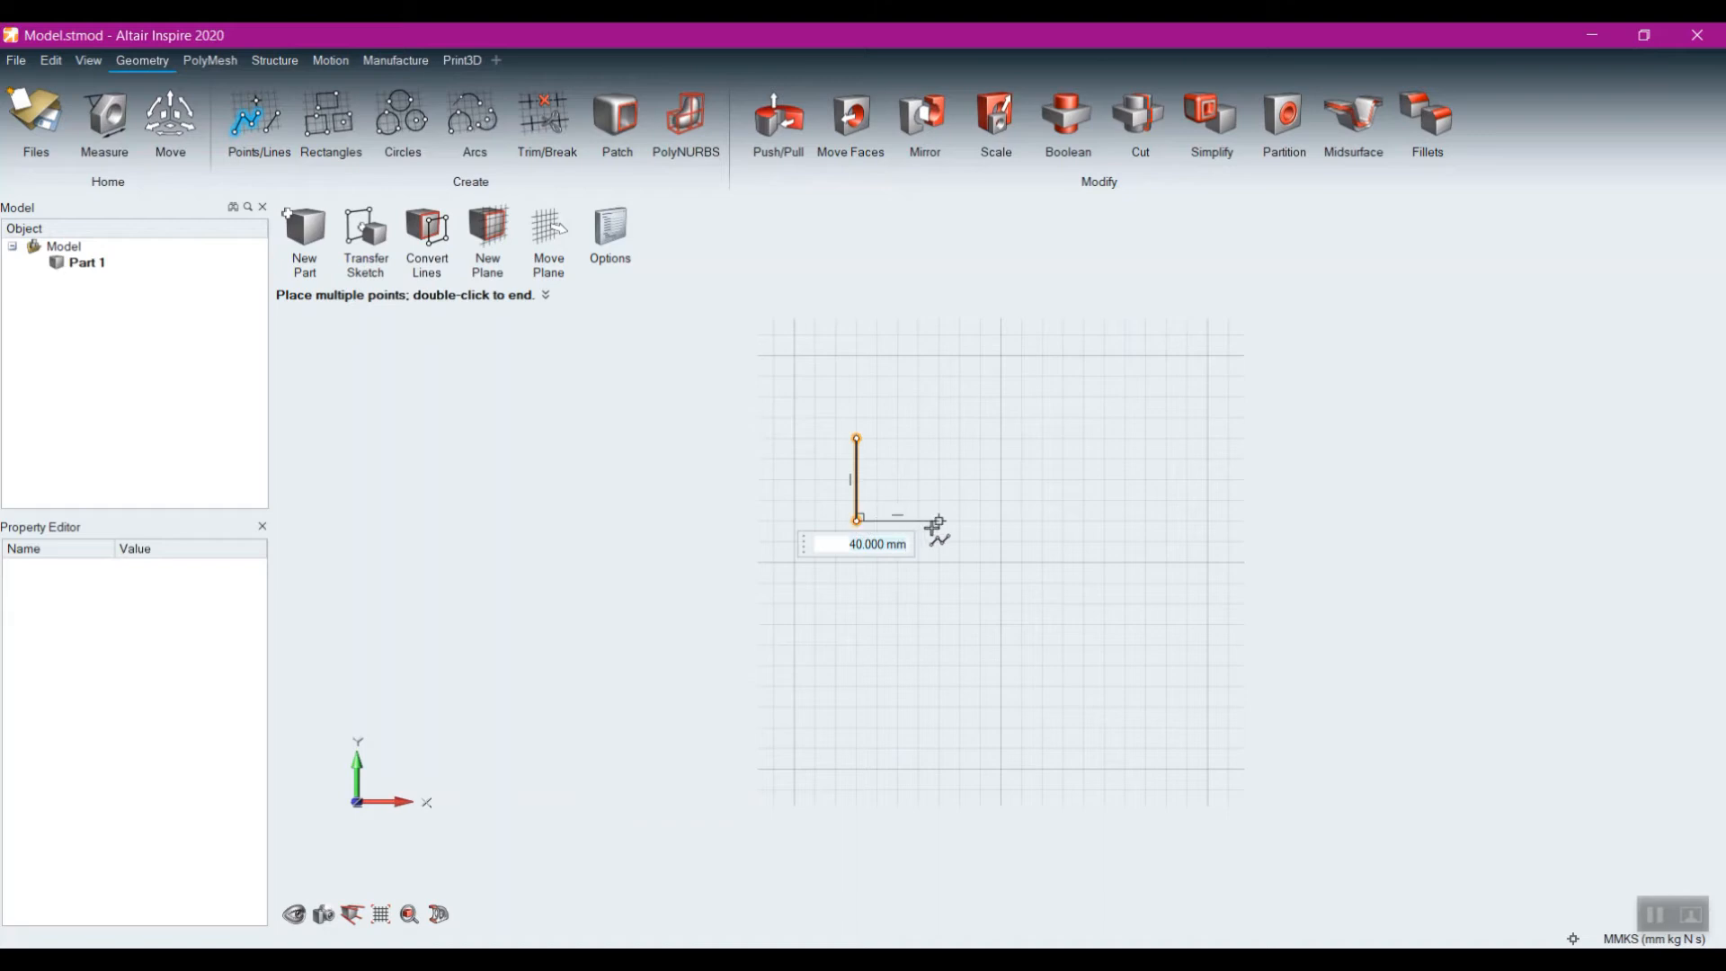
{"action": "left_click", "coordinate": [1037, 539]}
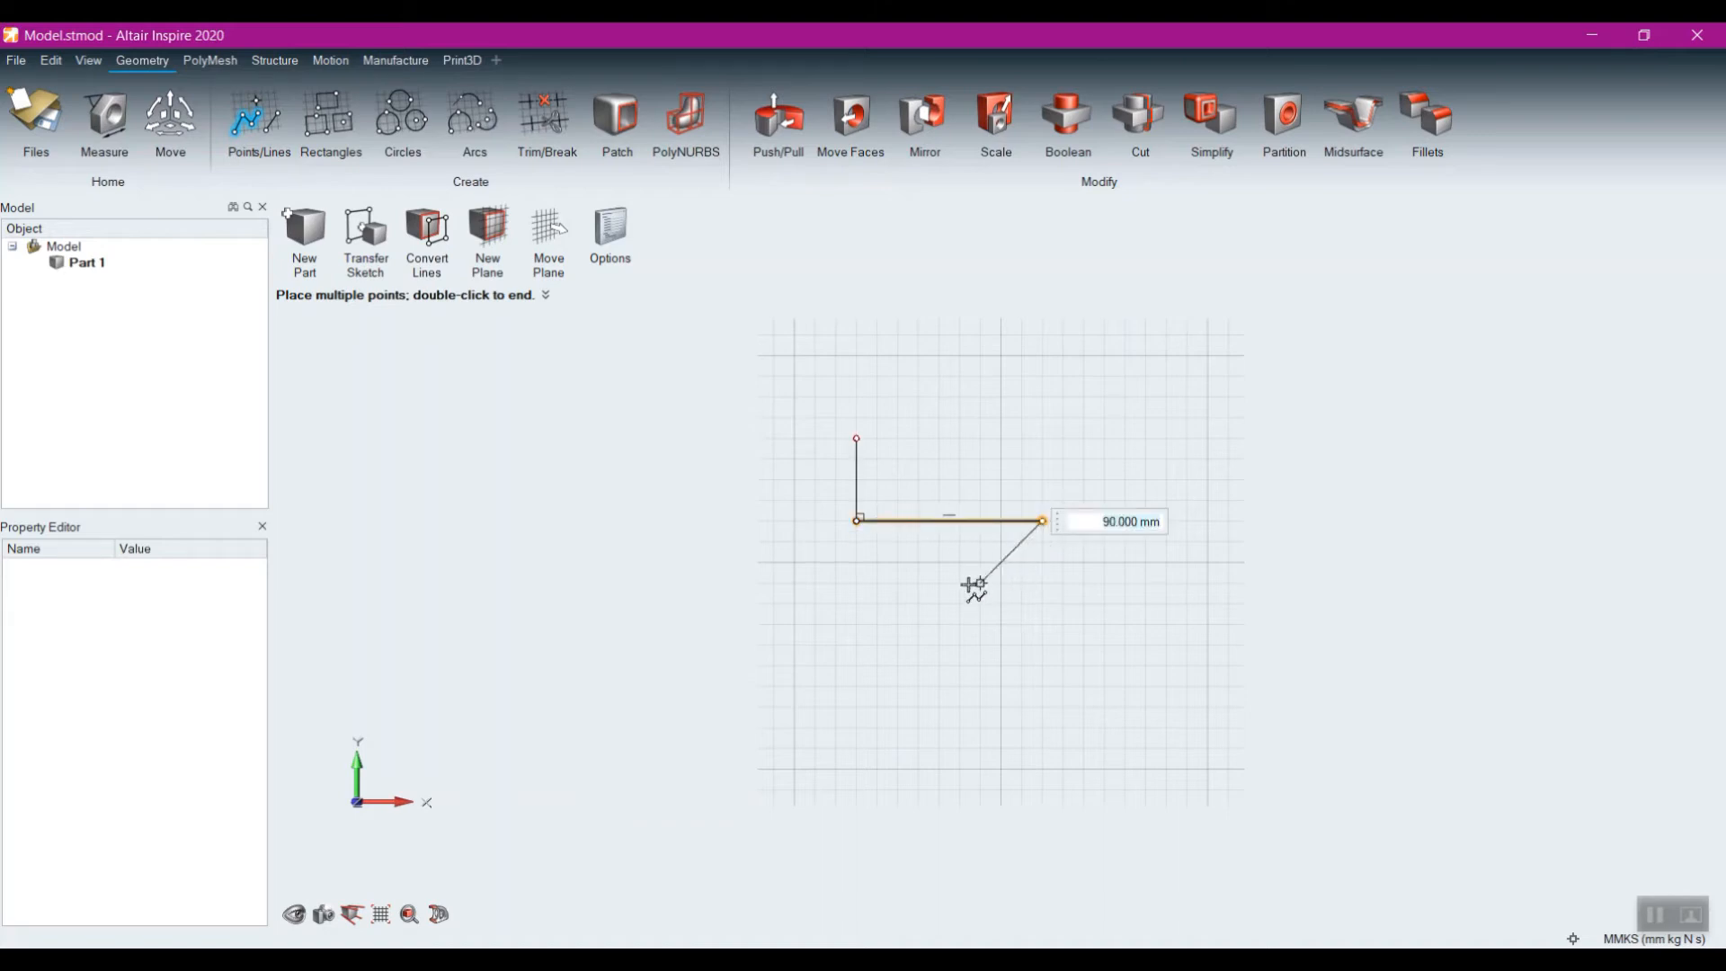
{"action": "left_click", "coordinate": [877, 645]}
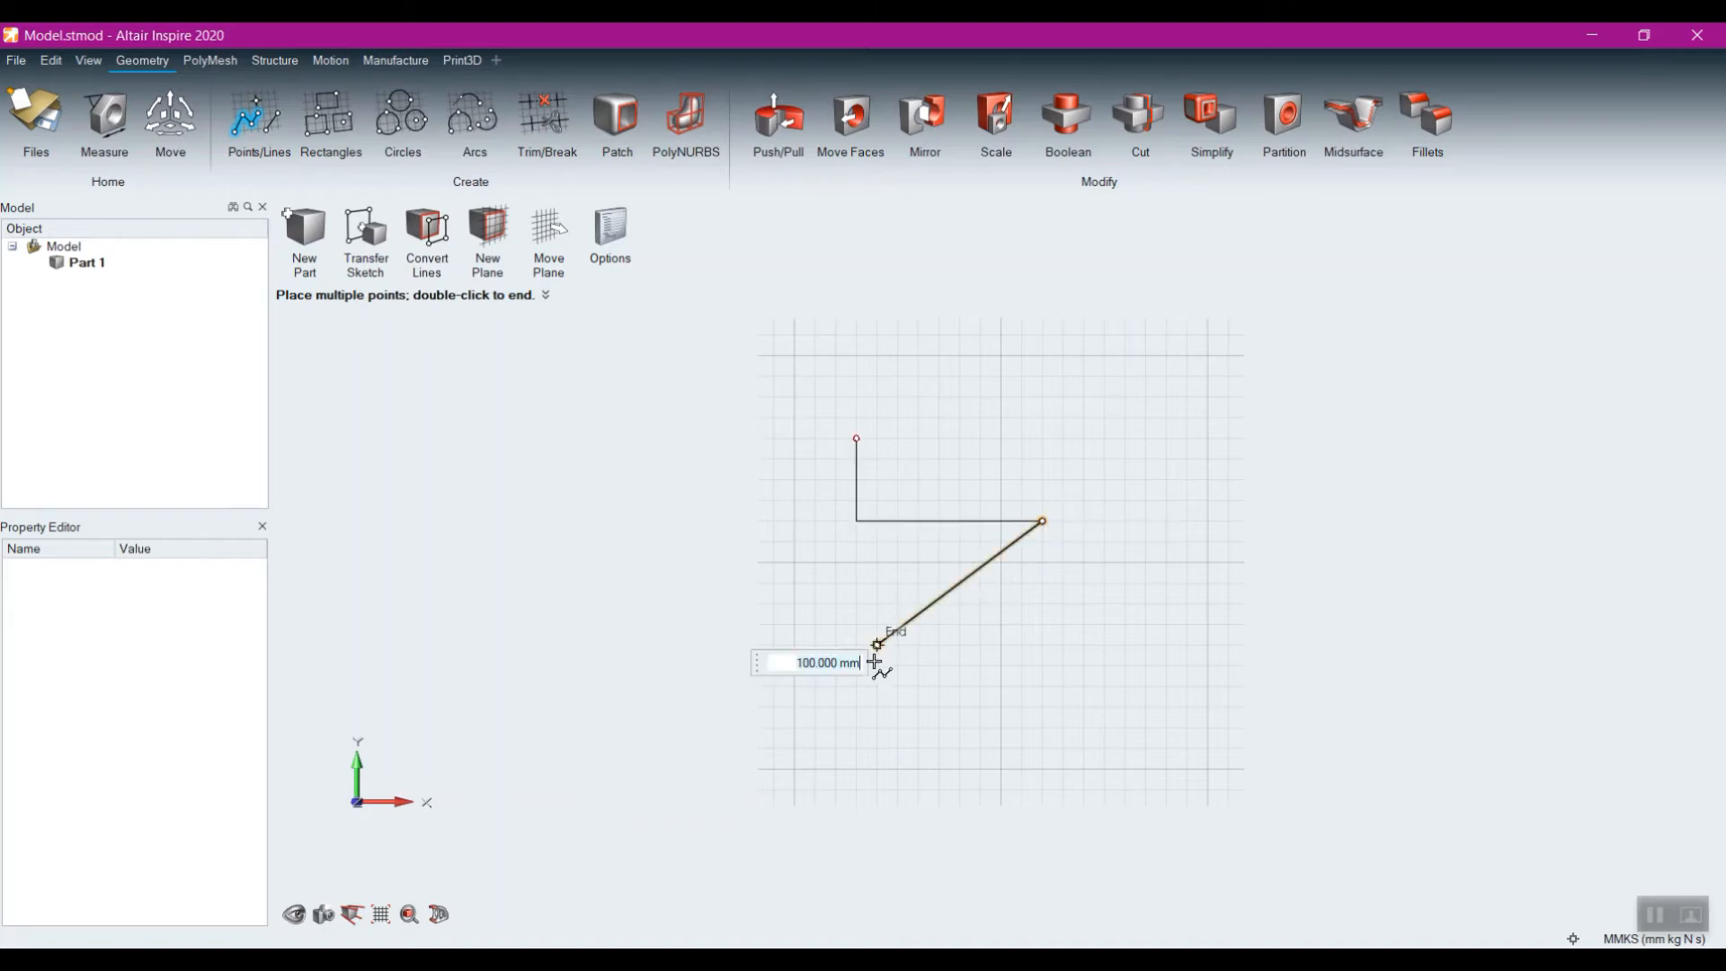
{"action": "left_click", "coordinate": [877, 707]}
{"action": "left_click", "coordinate": [1000, 748]}
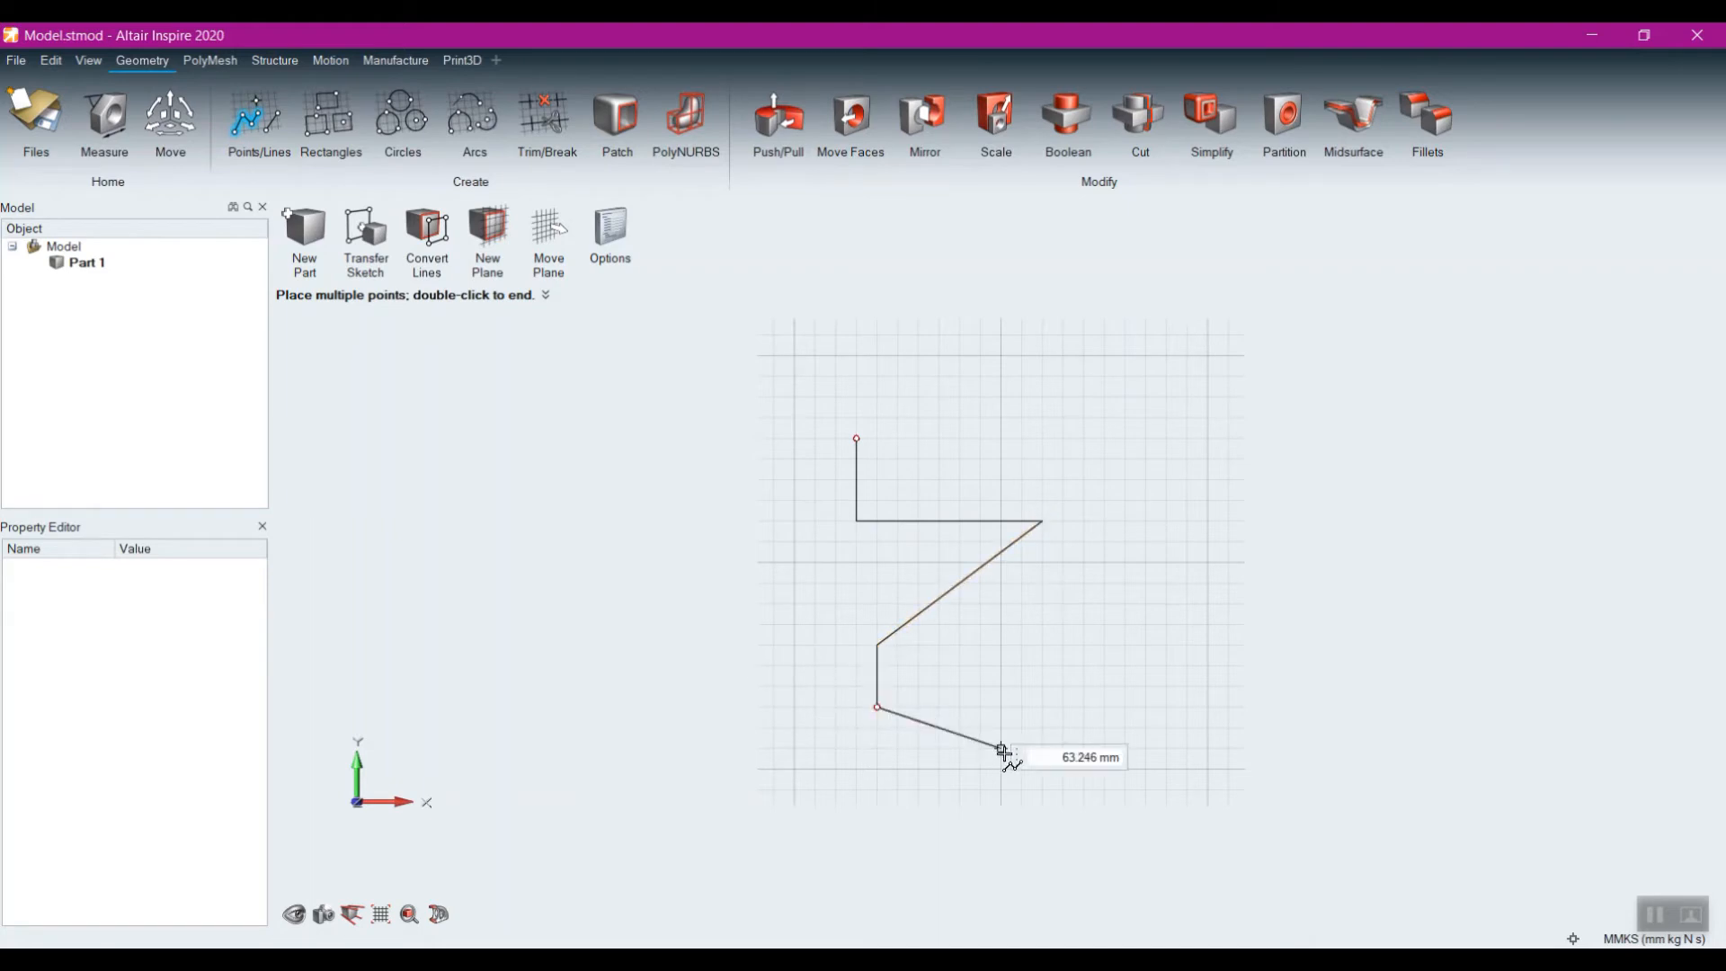
Step: Continue the profile with angled segments of about 108, 50 and 100 mm and a notched upper side, closing it at the starting point
{"action": "left_click", "coordinate": [1208, 667]}
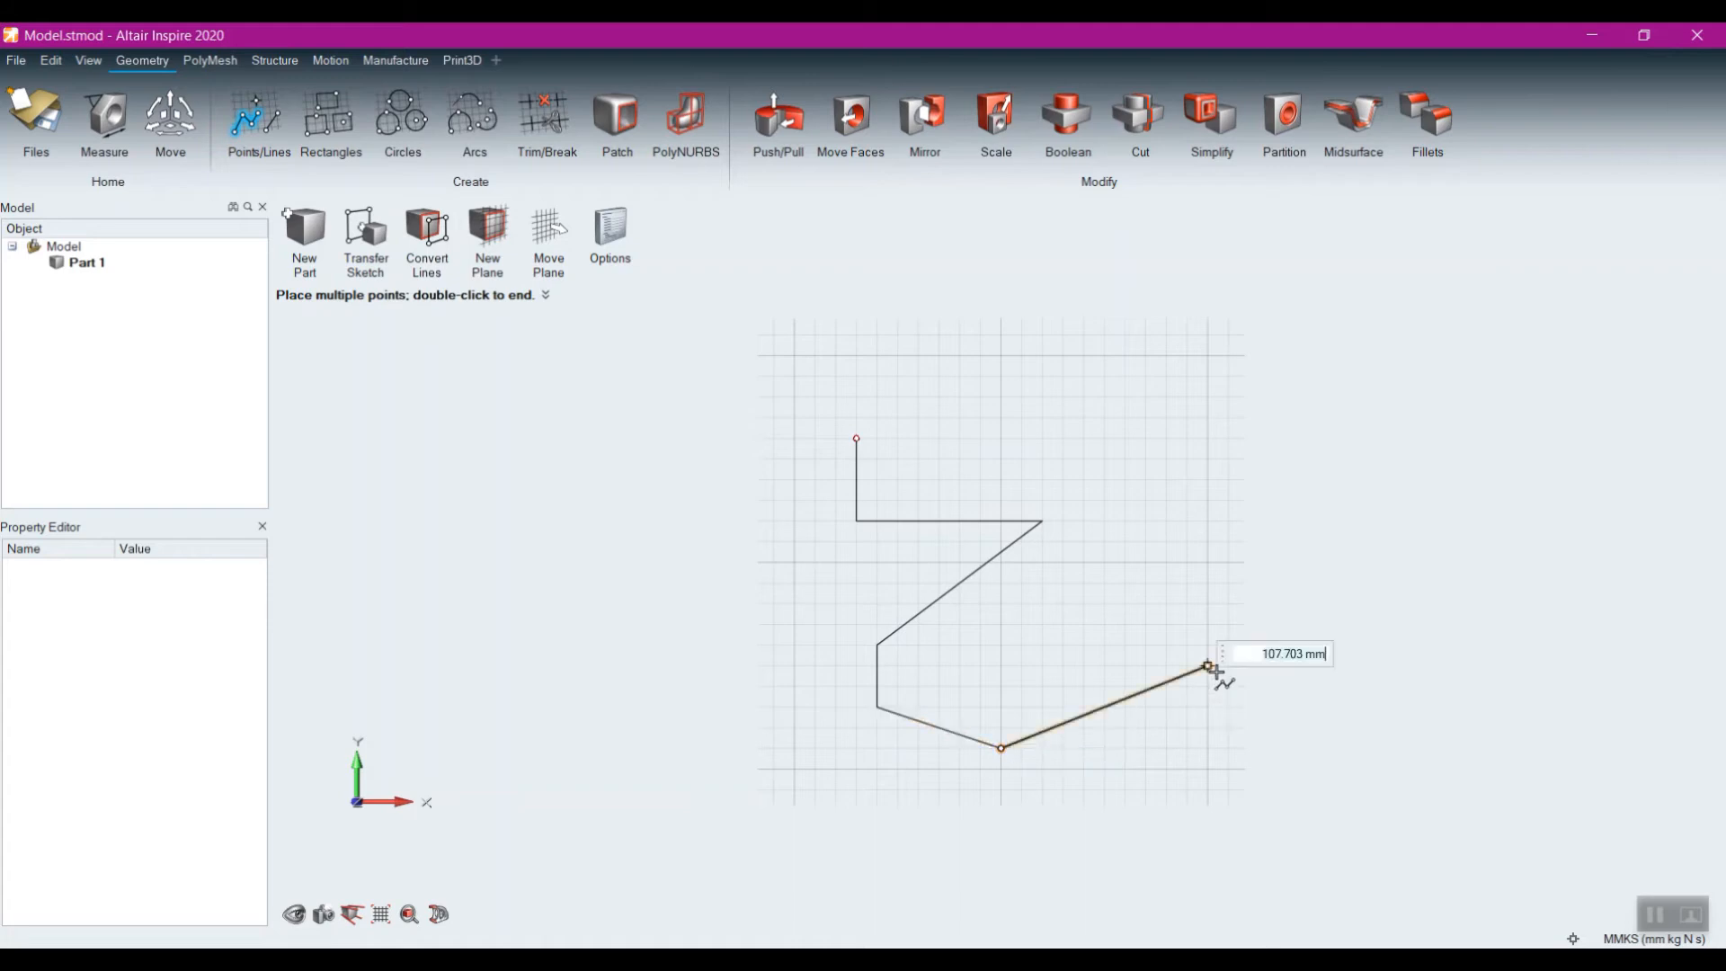
{"action": "left_click", "coordinate": [1125, 603]}
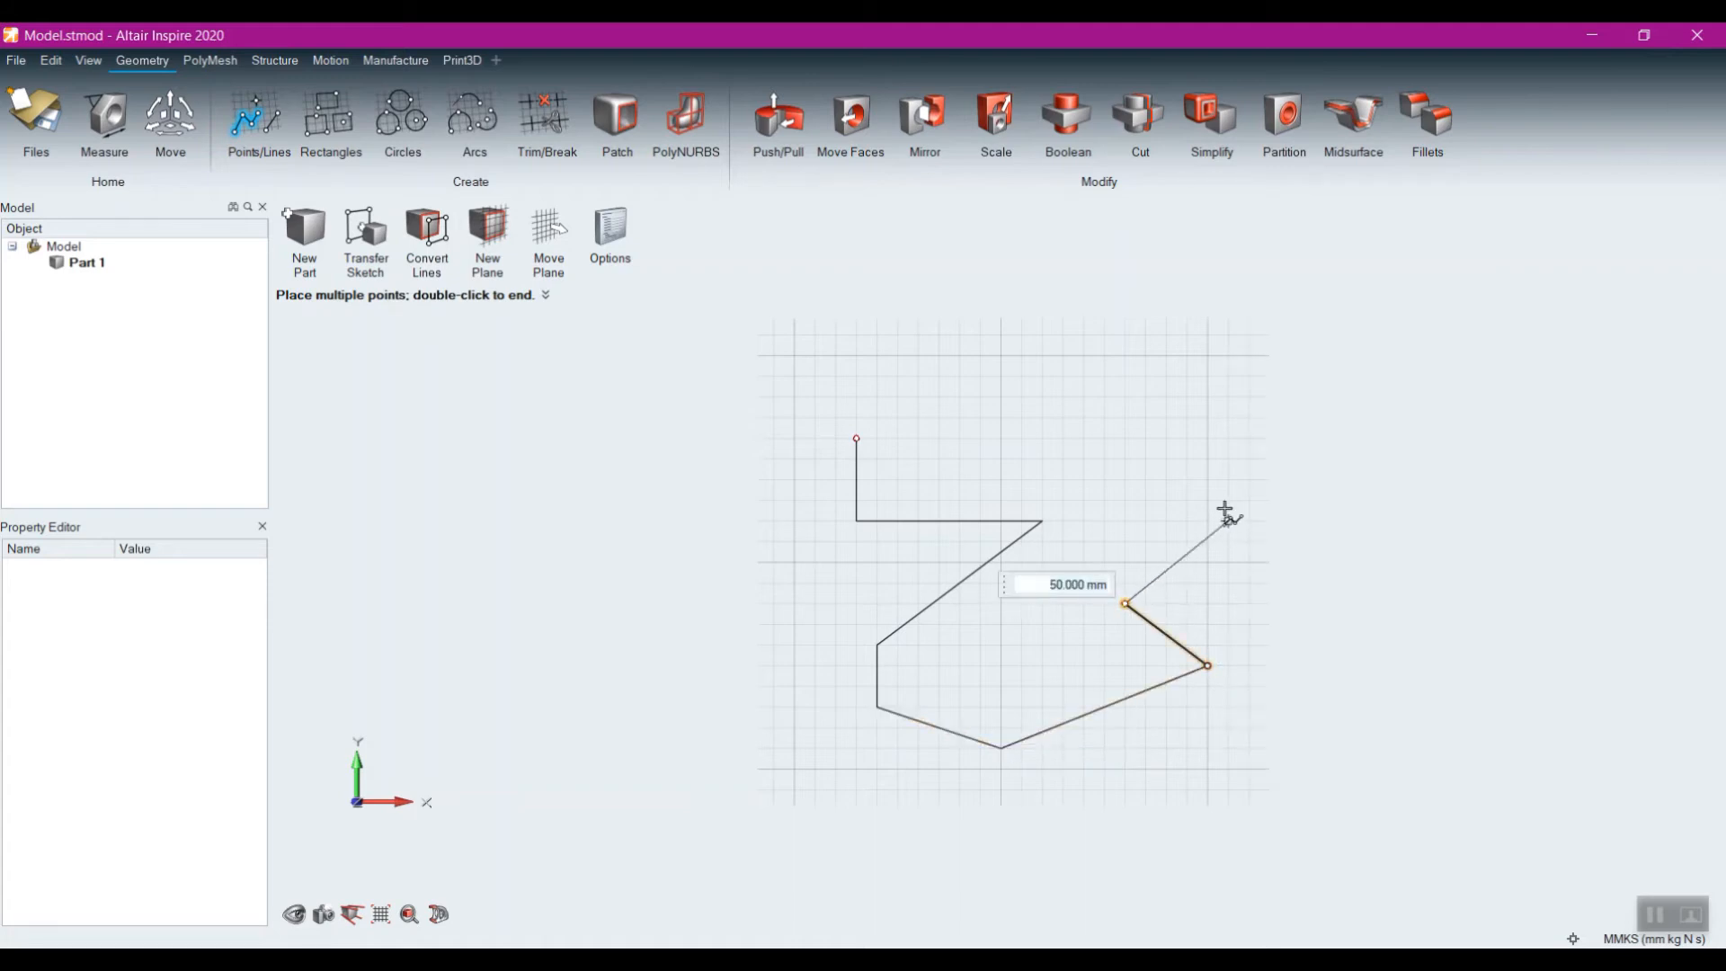
{"action": "left_click", "coordinate": [1249, 439]}
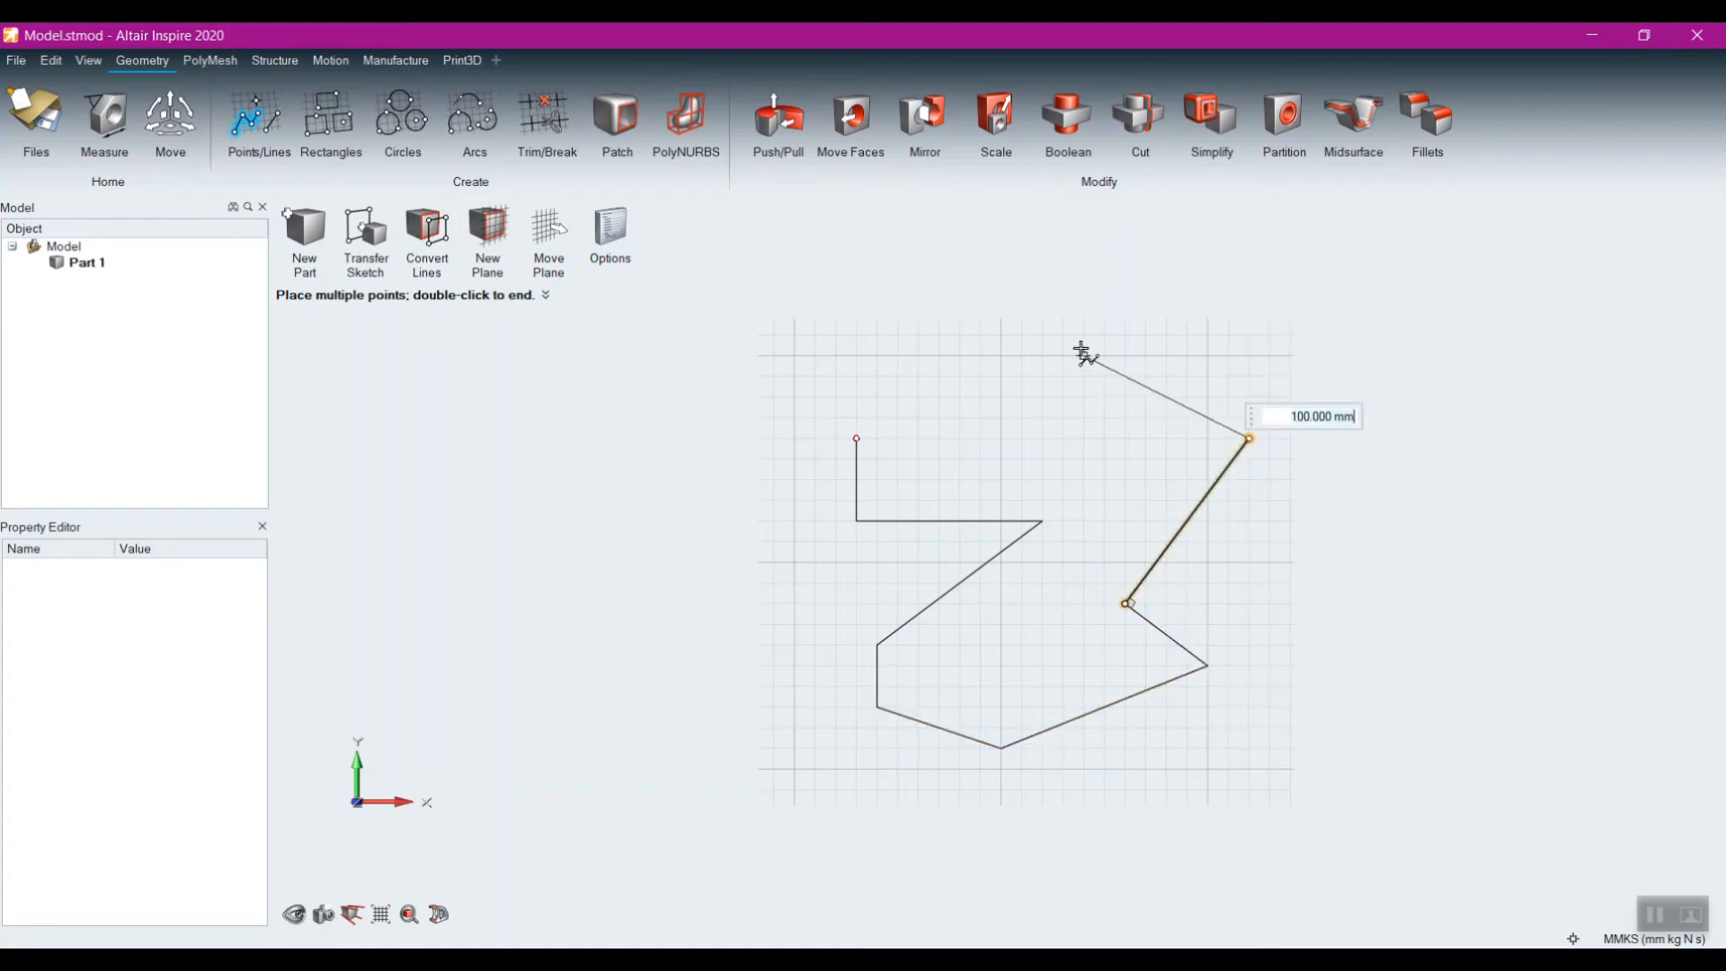
{"action": "left_click", "coordinate": [1084, 356]}
{"action": "left_click", "coordinate": [1043, 459]}
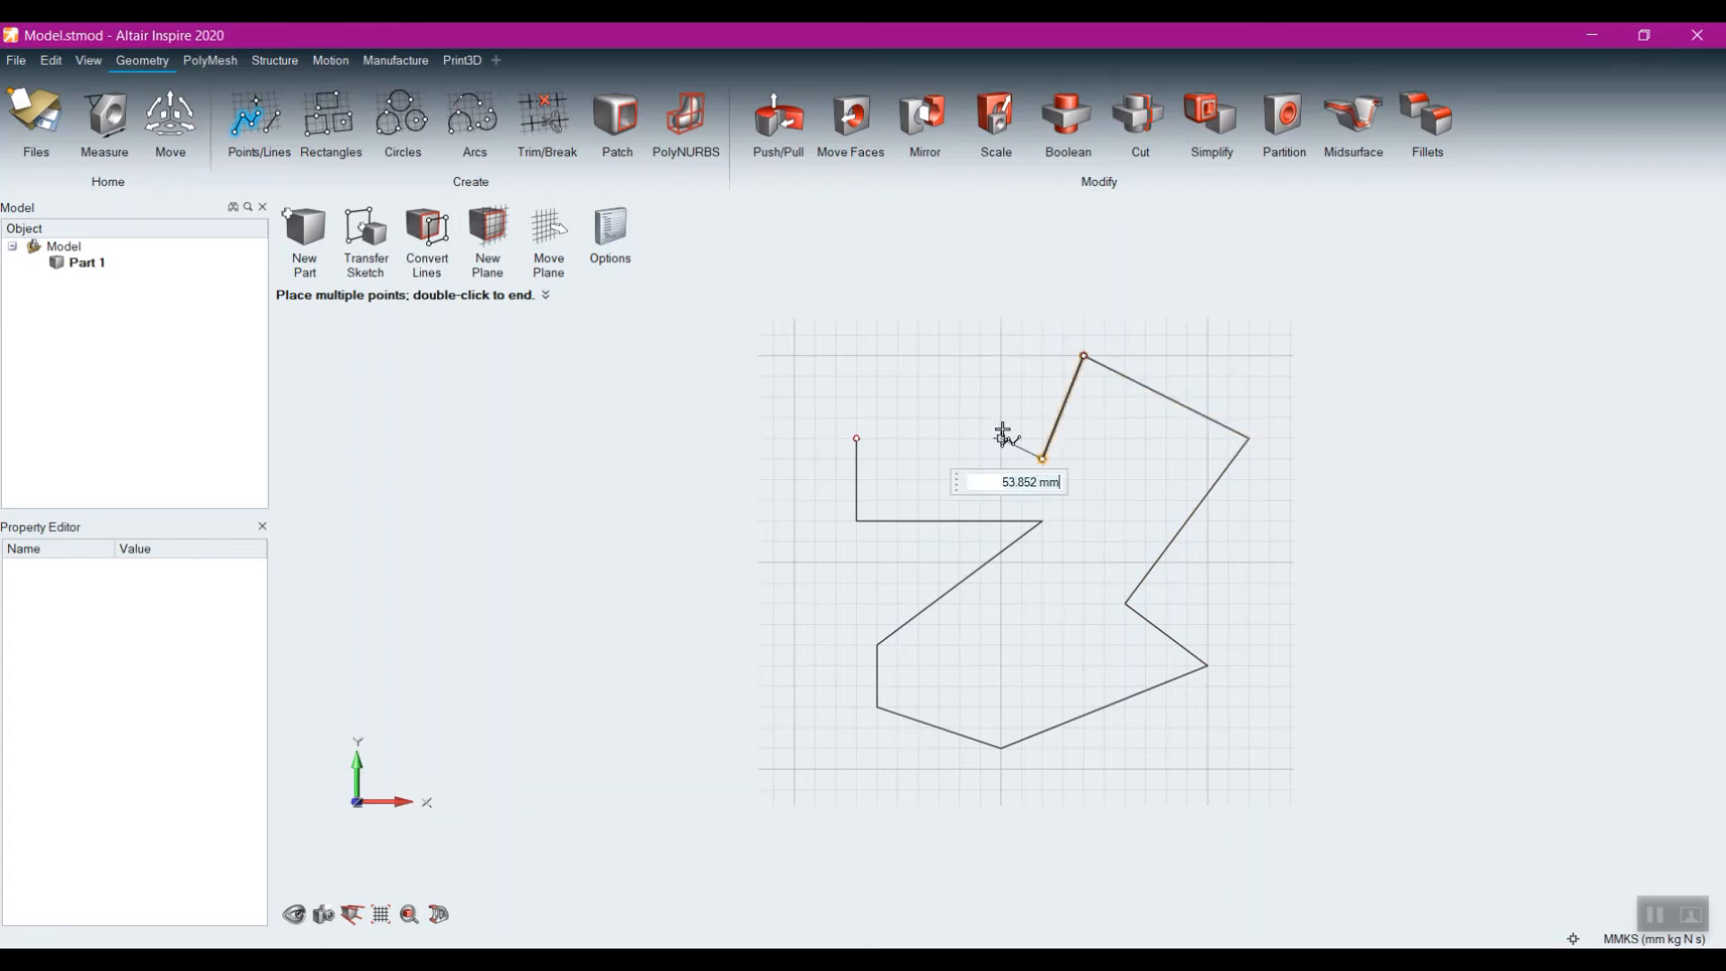
{"action": "left_click", "coordinate": [939, 357]}
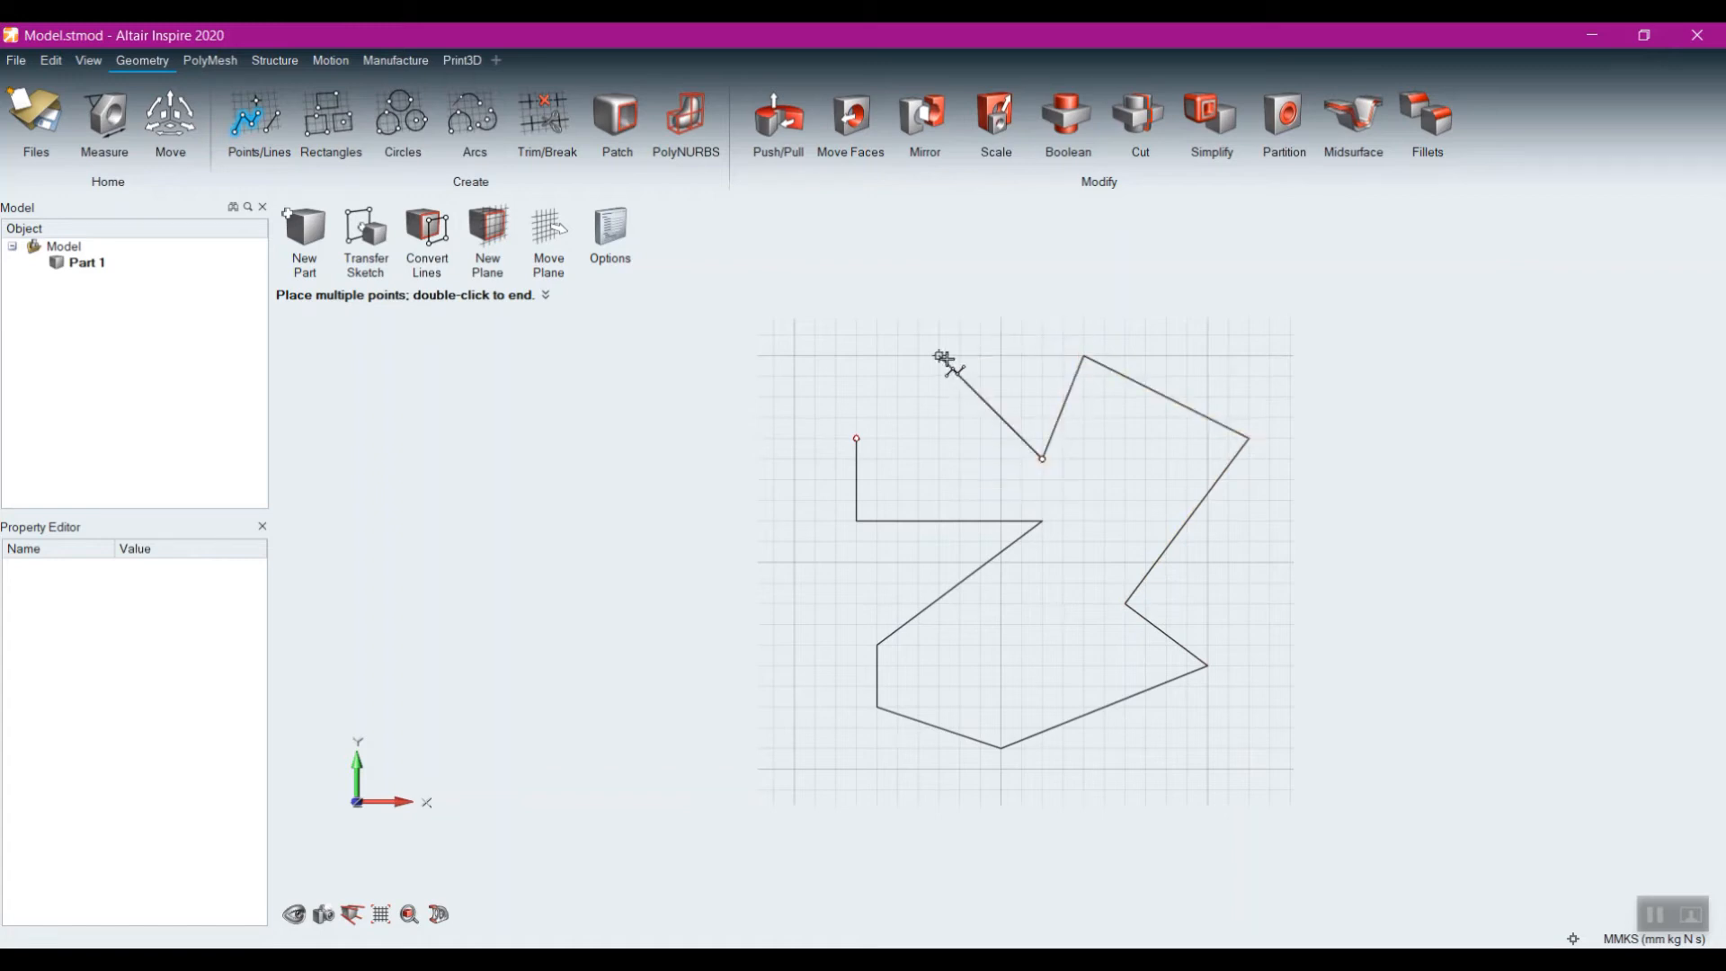
{"action": "left_click", "coordinate": [857, 438]}
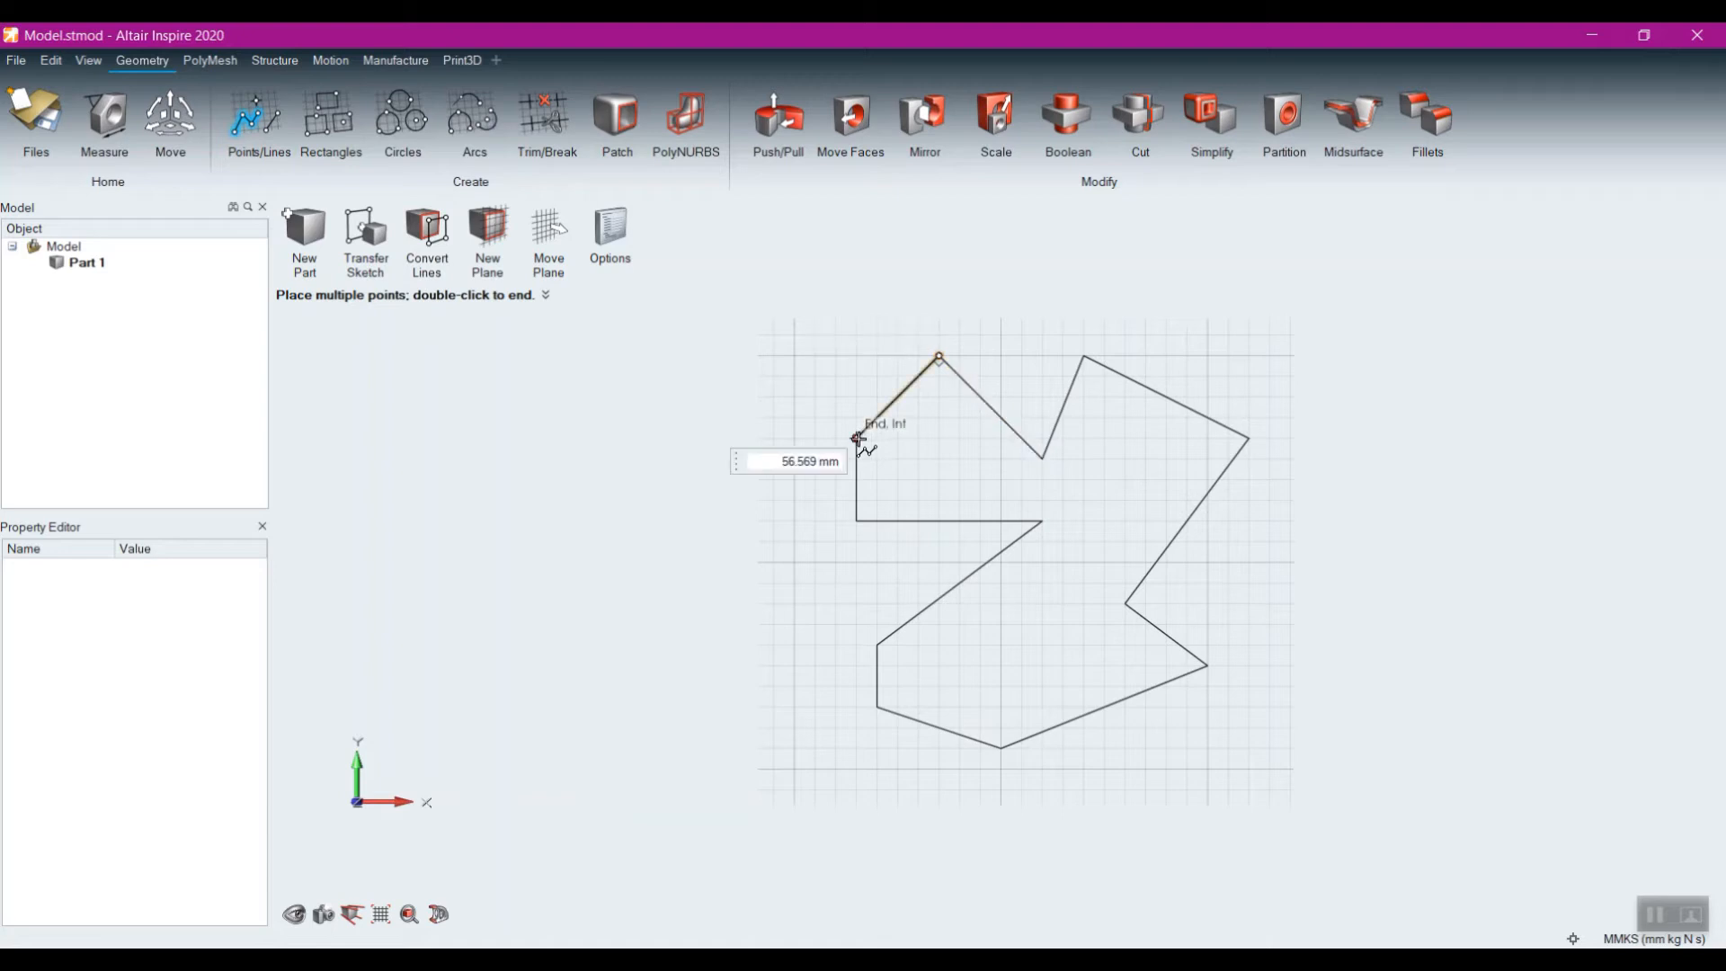
Step: Finish the line sketch and pull the irregular profile face into a solid part
{"action": "left_click", "coordinate": [659, 416]}
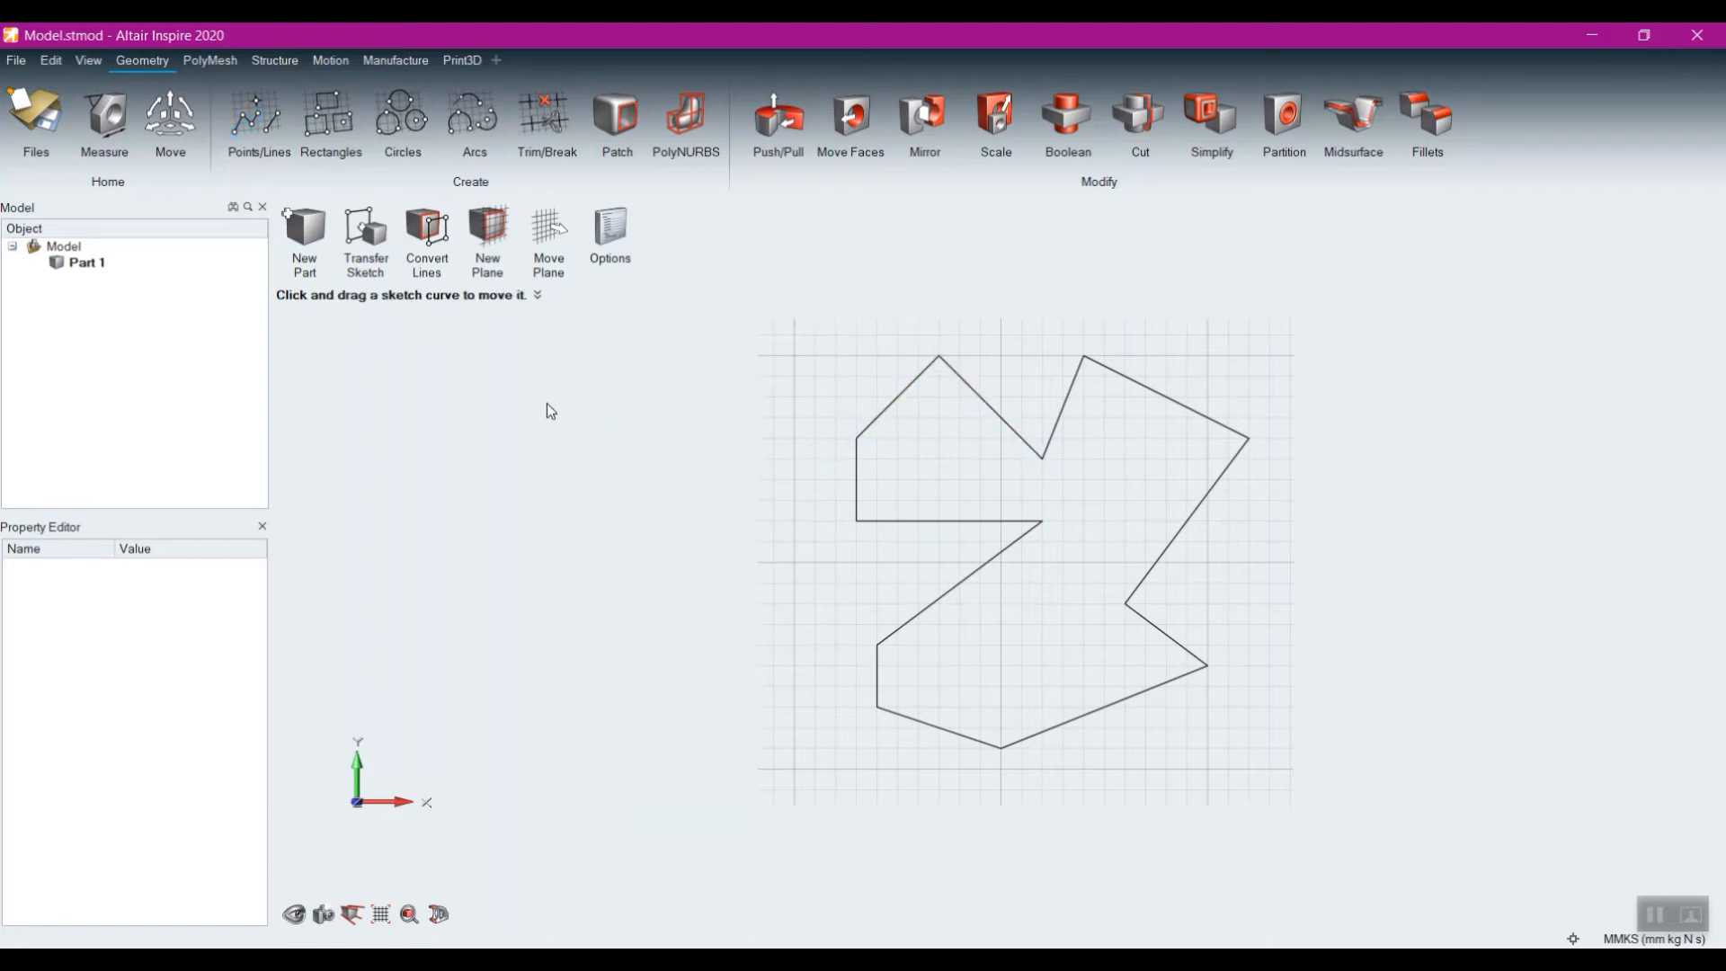
{"action": "left_click", "coordinate": [623, 418]}
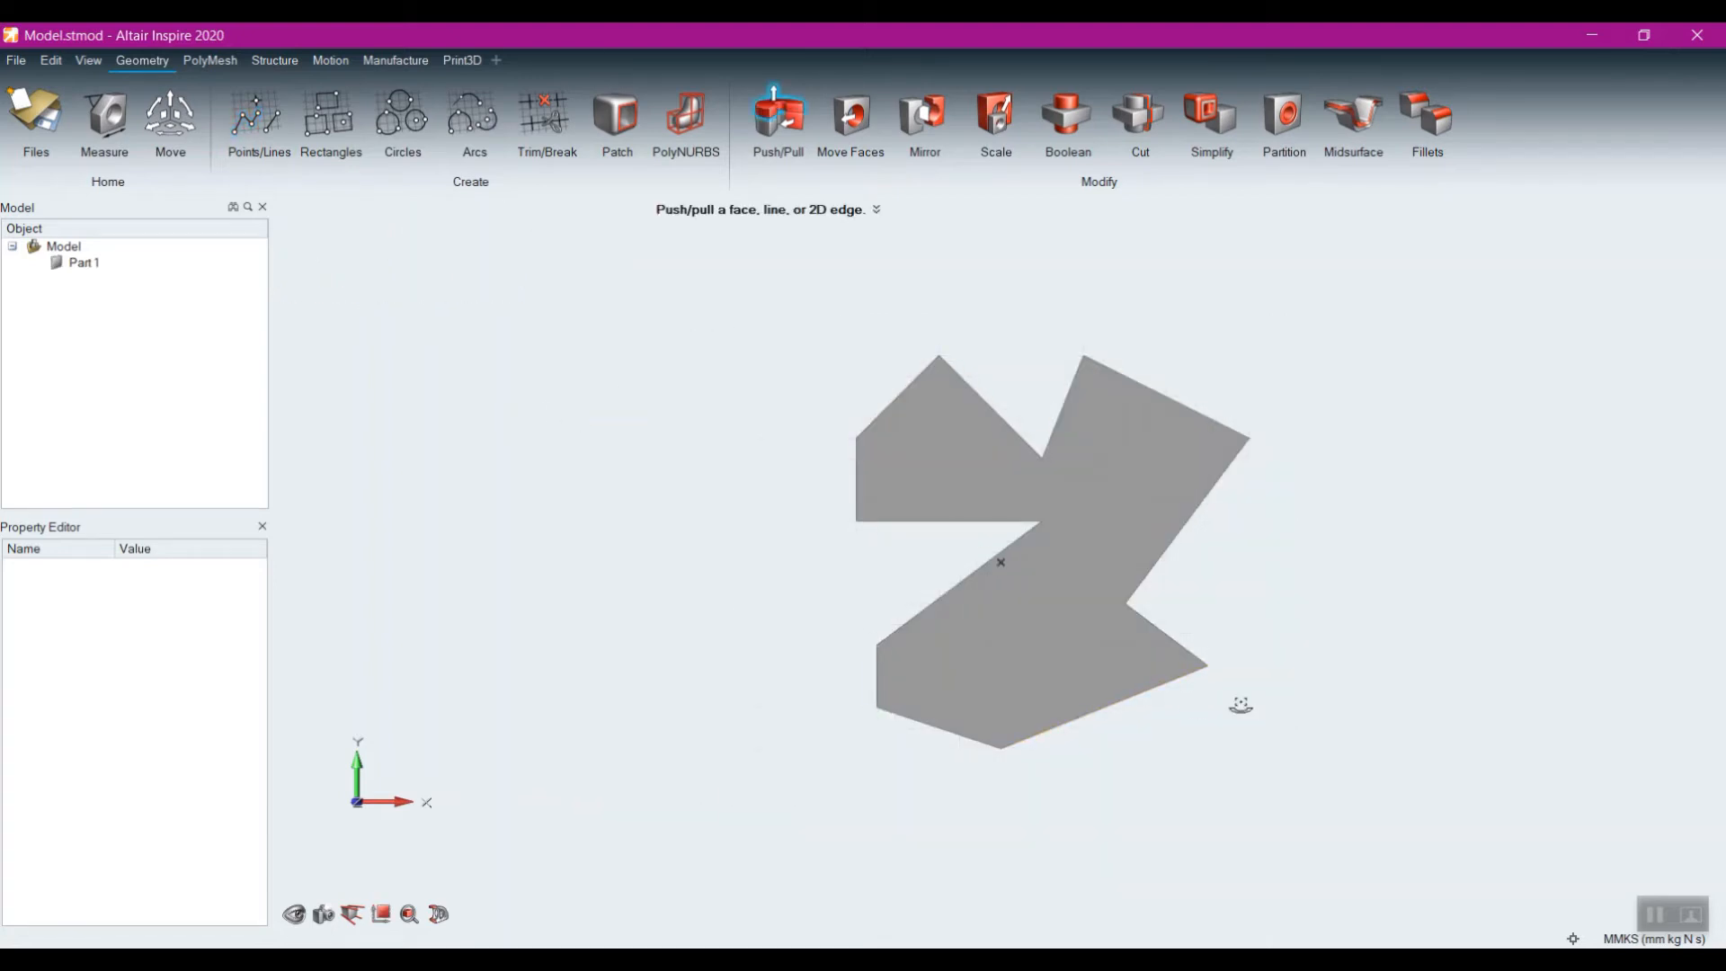
{"action": "mouse_move", "coordinate": [1241, 705]}
{"action": "right_mouse_down"}
{"action": "mouse_move", "coordinate": [1144, 602]}
{"action": "mouse_move", "coordinate": [1120, 604]}
{"action": "right_mouse_up"}
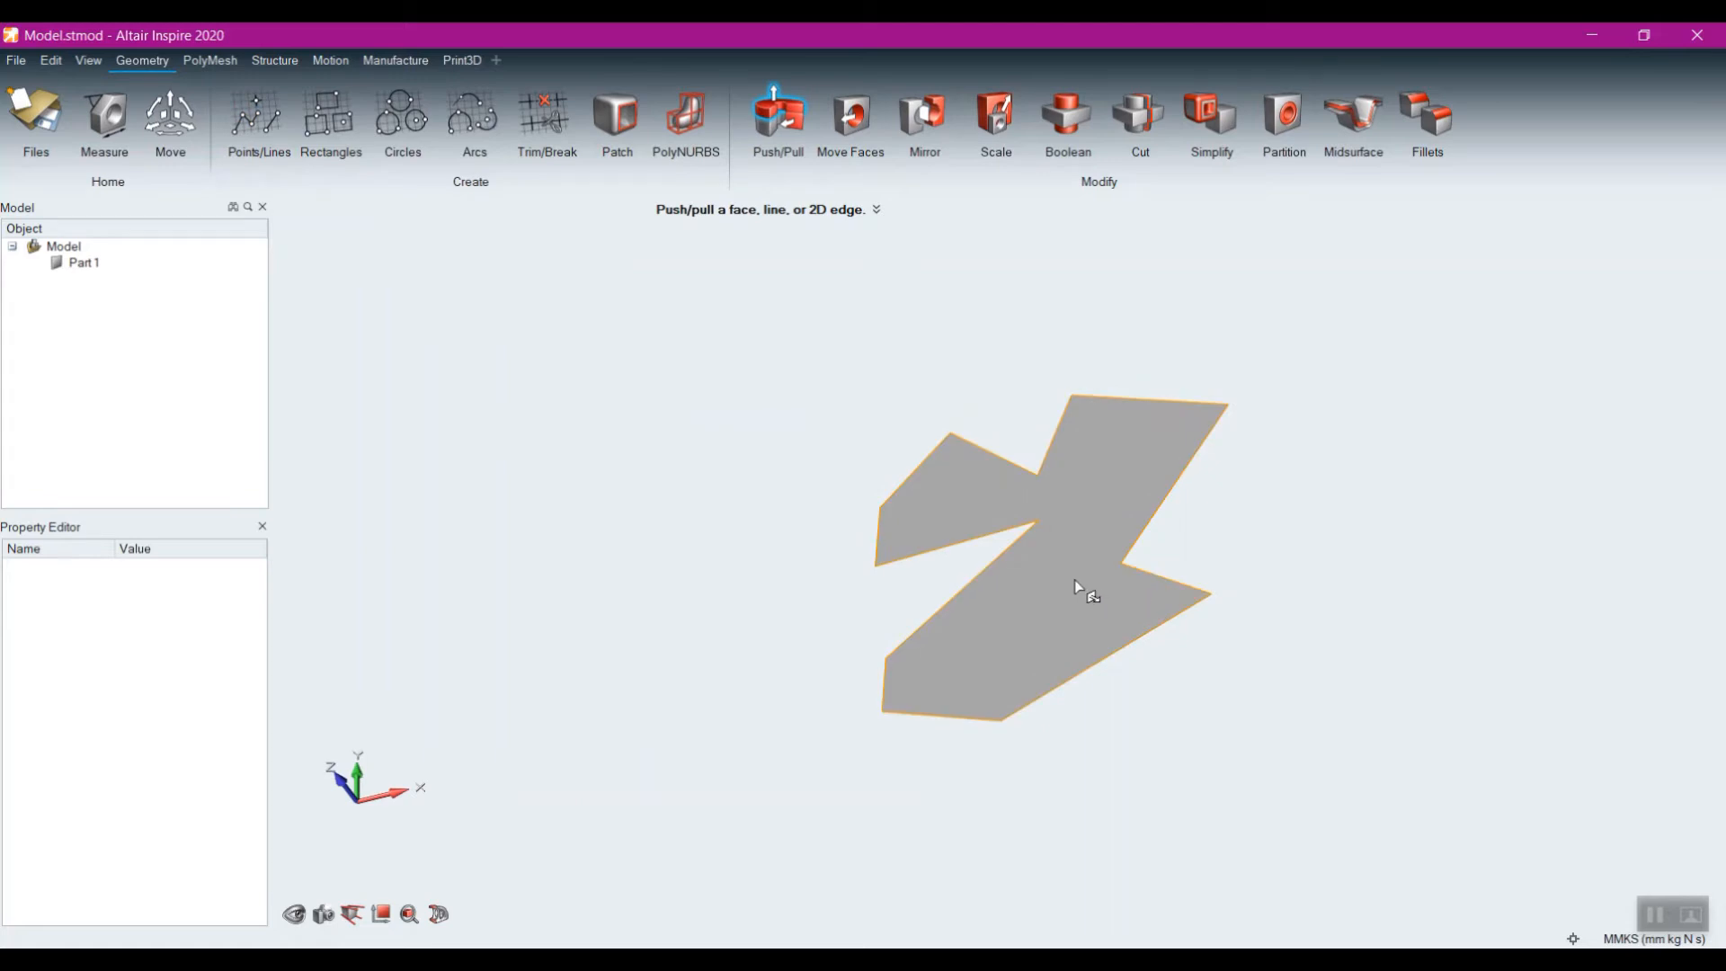
{"action": "left_click_drag", "start_coordinate": [1076, 580], "coordinate": [905, 351]}
{"action": "middle_click_drag", "start_coordinate": [547, 415], "coordinate": [535, 610]}
{"action": "right_click_drag", "start_coordinate": [534, 610], "coordinate": [745, 672]}
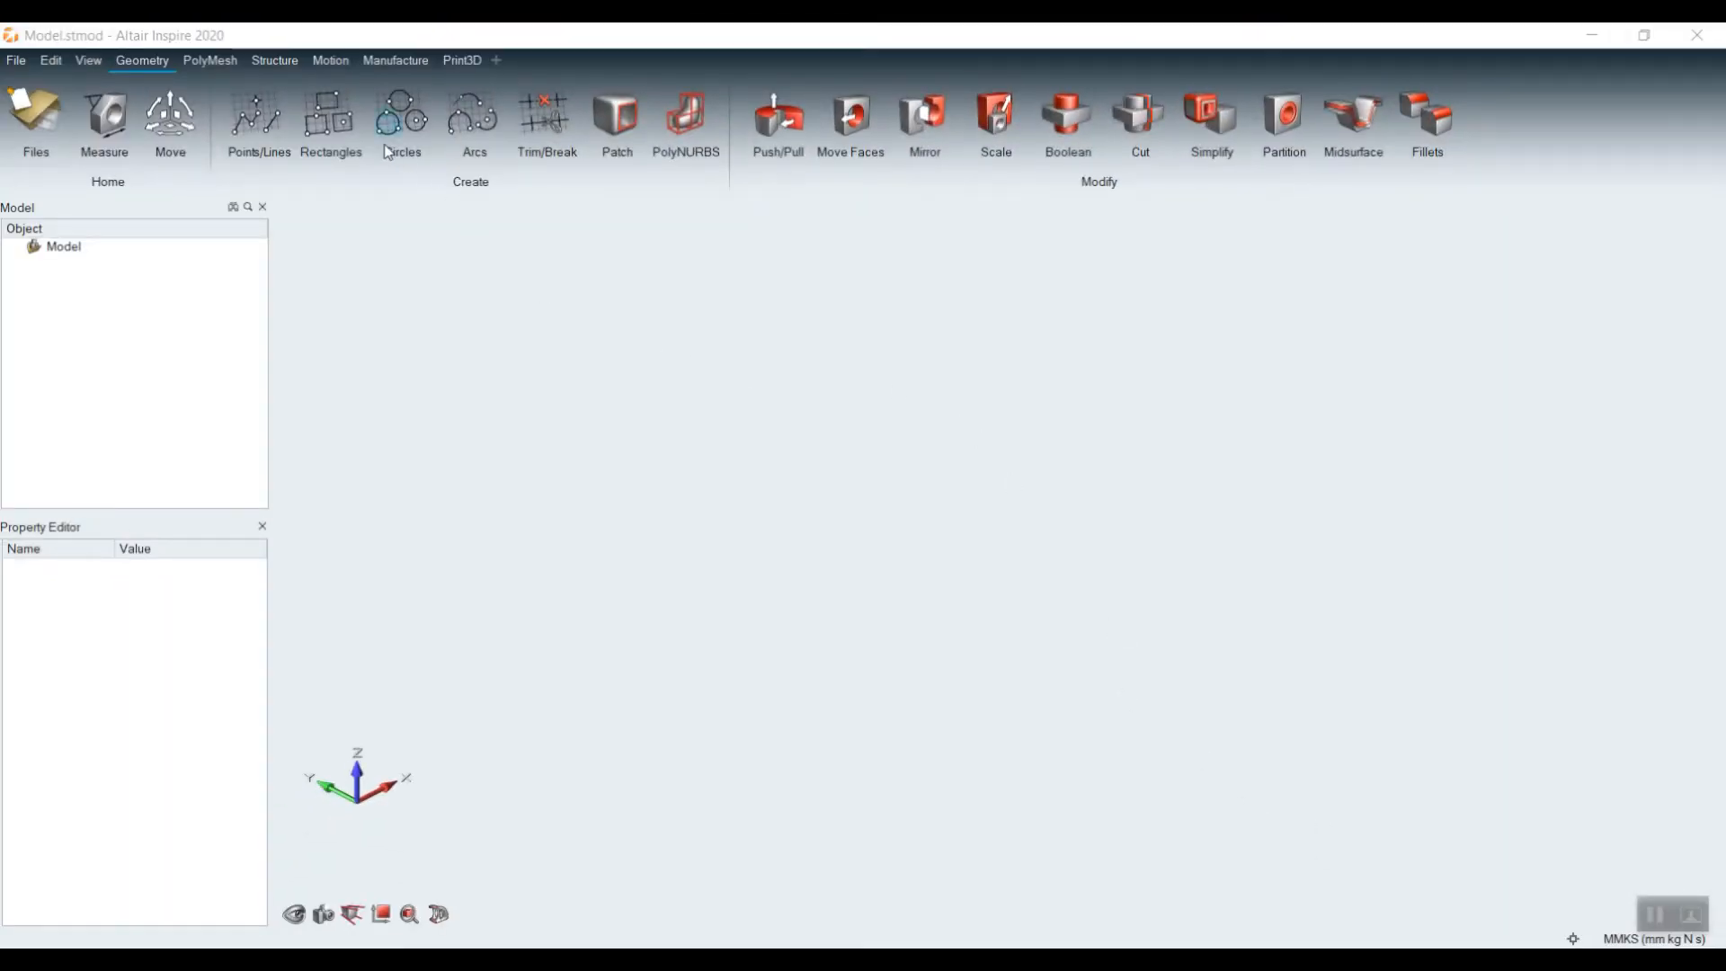
Step: Sketch a rectangle from two opposite corners on the default grid plane and finish the sketch
{"action": "left_click", "coordinate": [330, 110]}
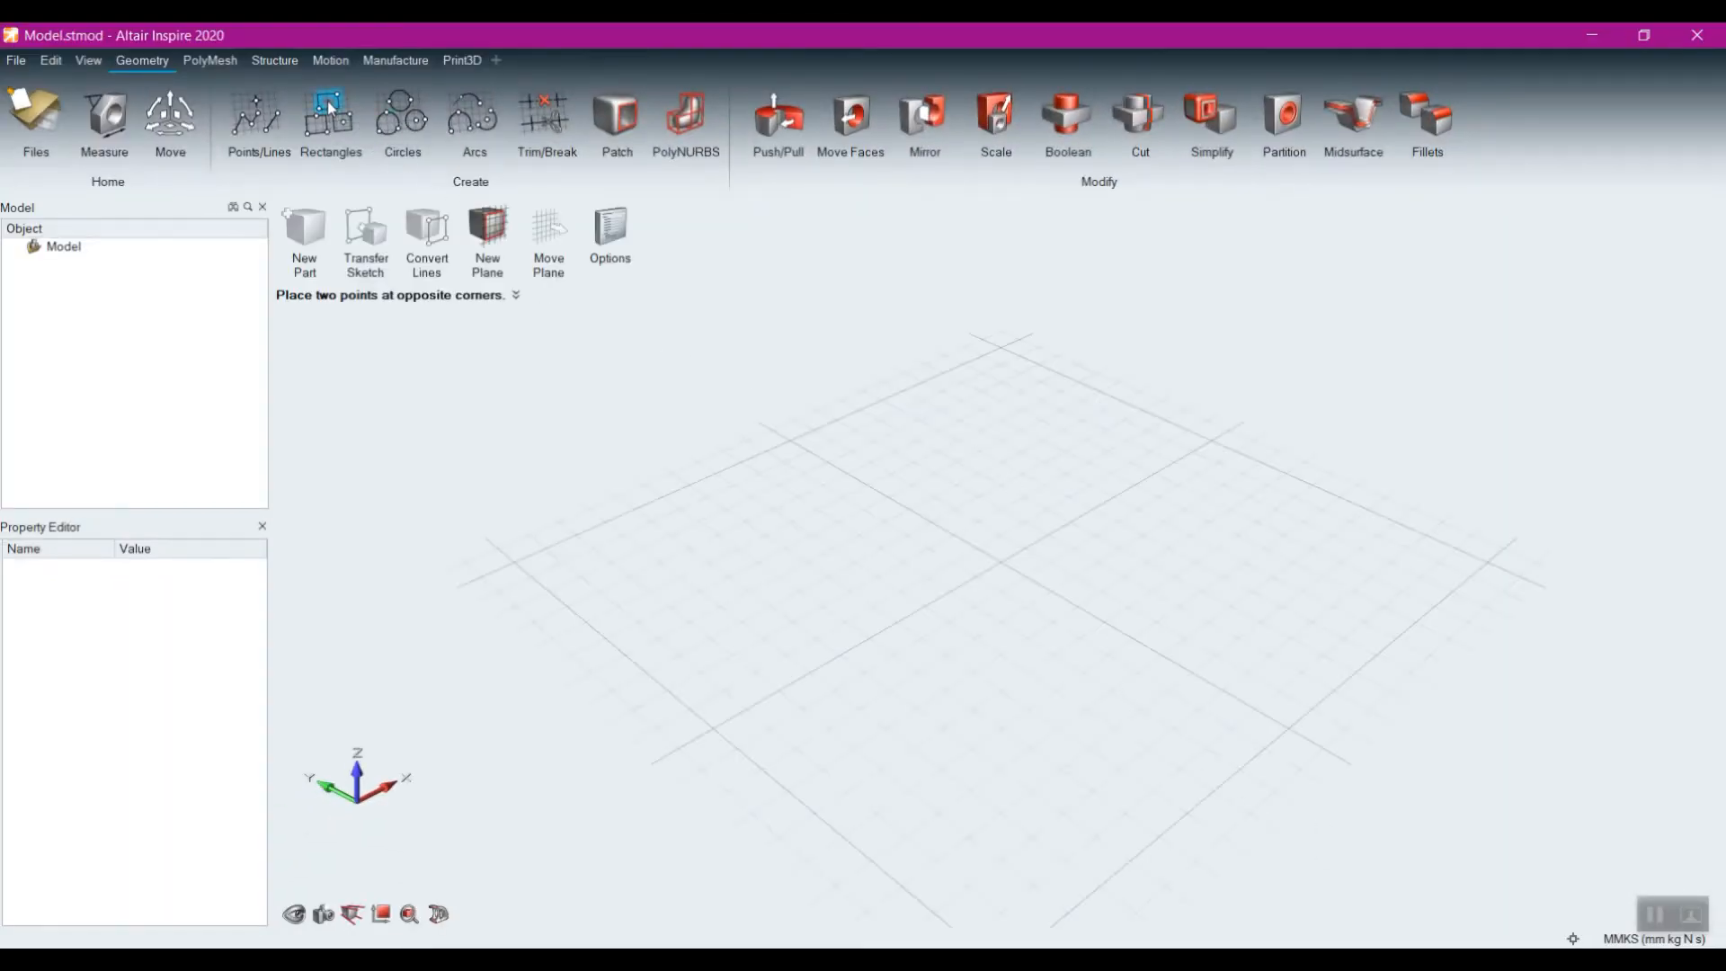
{"action": "left_click", "coordinate": [857, 500]}
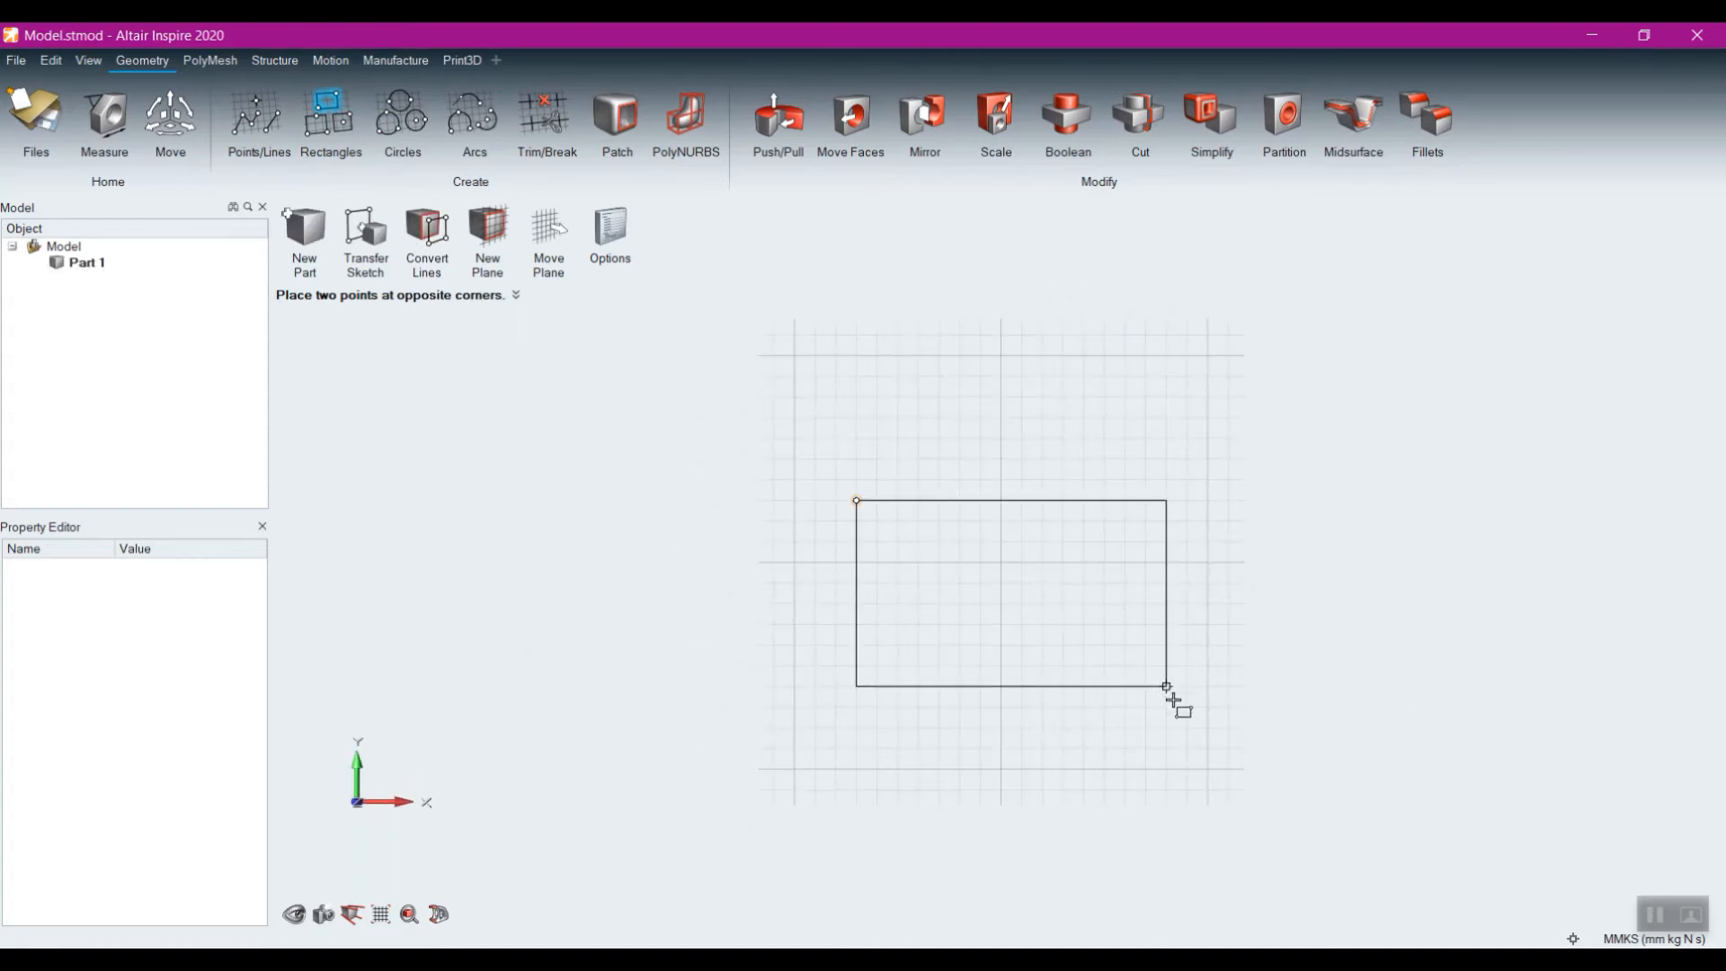
{"action": "left_click", "coordinate": [1166, 706]}
{"action": "key", "text": "Escape"}
{"action": "key", "text": "Escape"}
{"action": "key", "text": "Escape"}
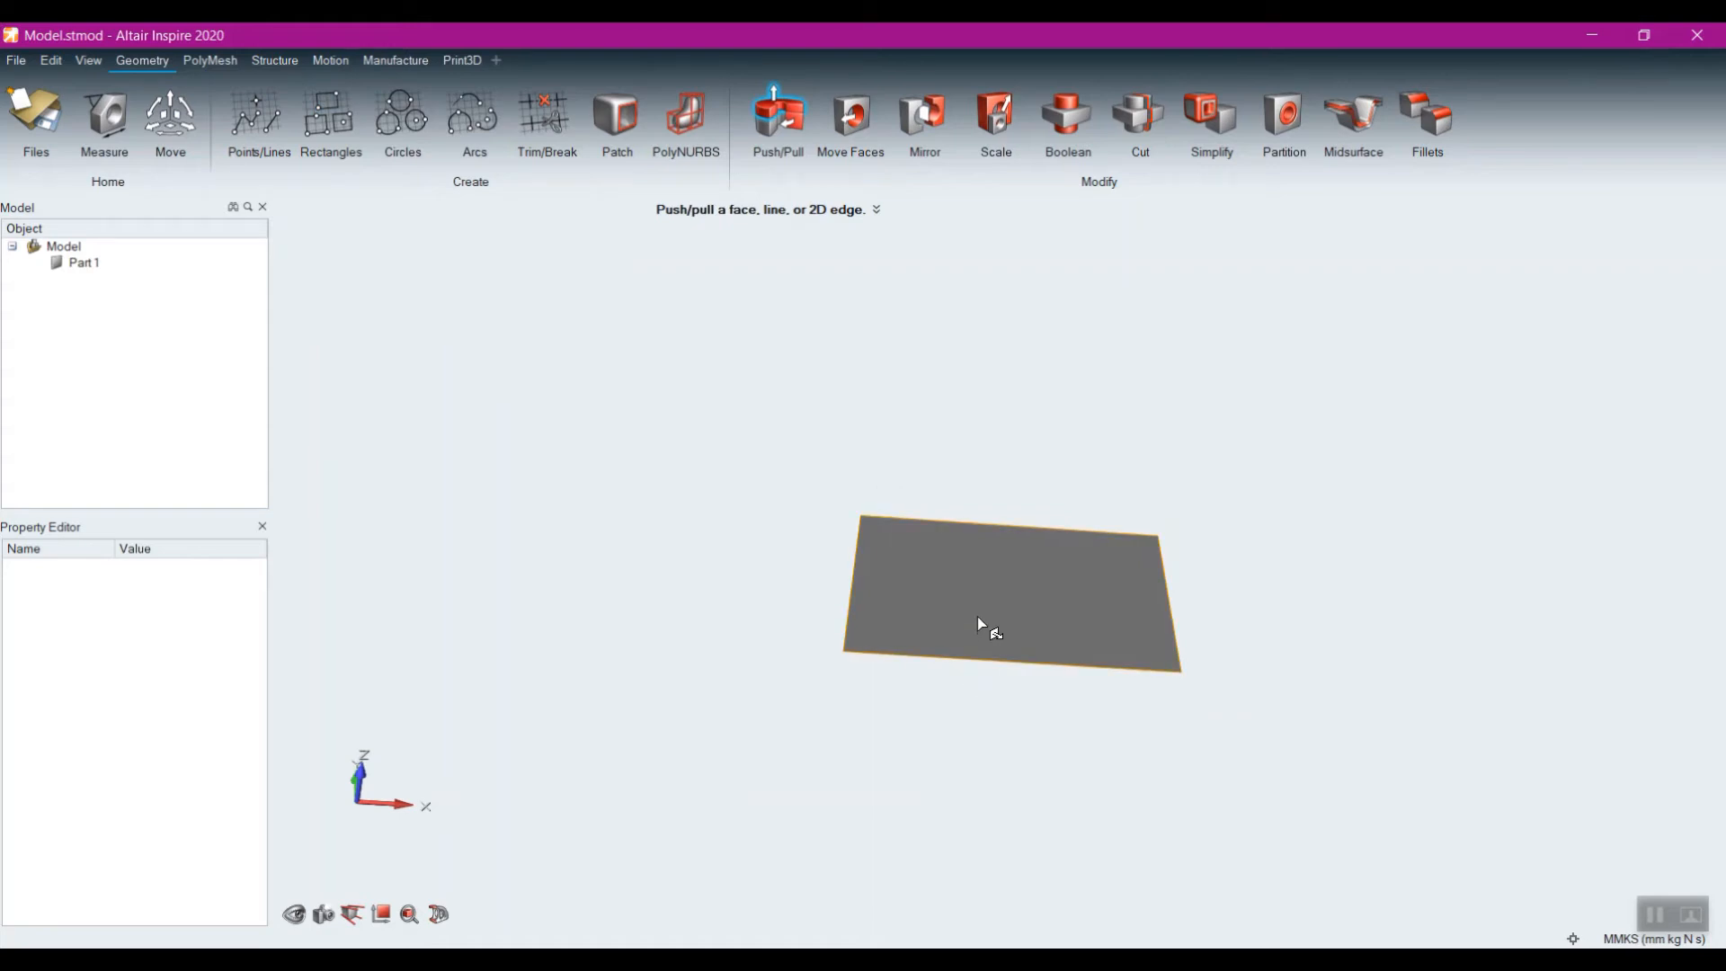
Step: Pull the rectangle's face upward to form a block
{"action": "left_click_drag", "start_coordinate": [979, 617], "coordinate": [1021, 468]}
{"action": "mouse_move", "coordinate": [673, 630]}
{"action": "right_mouse_down"}
{"action": "mouse_move", "coordinate": [686, 600]}
{"action": "mouse_move", "coordinate": [501, 608]}
{"action": "right_mouse_up"}
{"action": "mouse_move", "coordinate": [557, 716]}
{"action": "right_mouse_down"}
{"action": "mouse_move", "coordinate": [801, 678]}
{"action": "mouse_move", "coordinate": [898, 698]}
{"action": "mouse_move", "coordinate": [998, 818]}
{"action": "mouse_move", "coordinate": [690, 772]}
{"action": "right_mouse_up"}
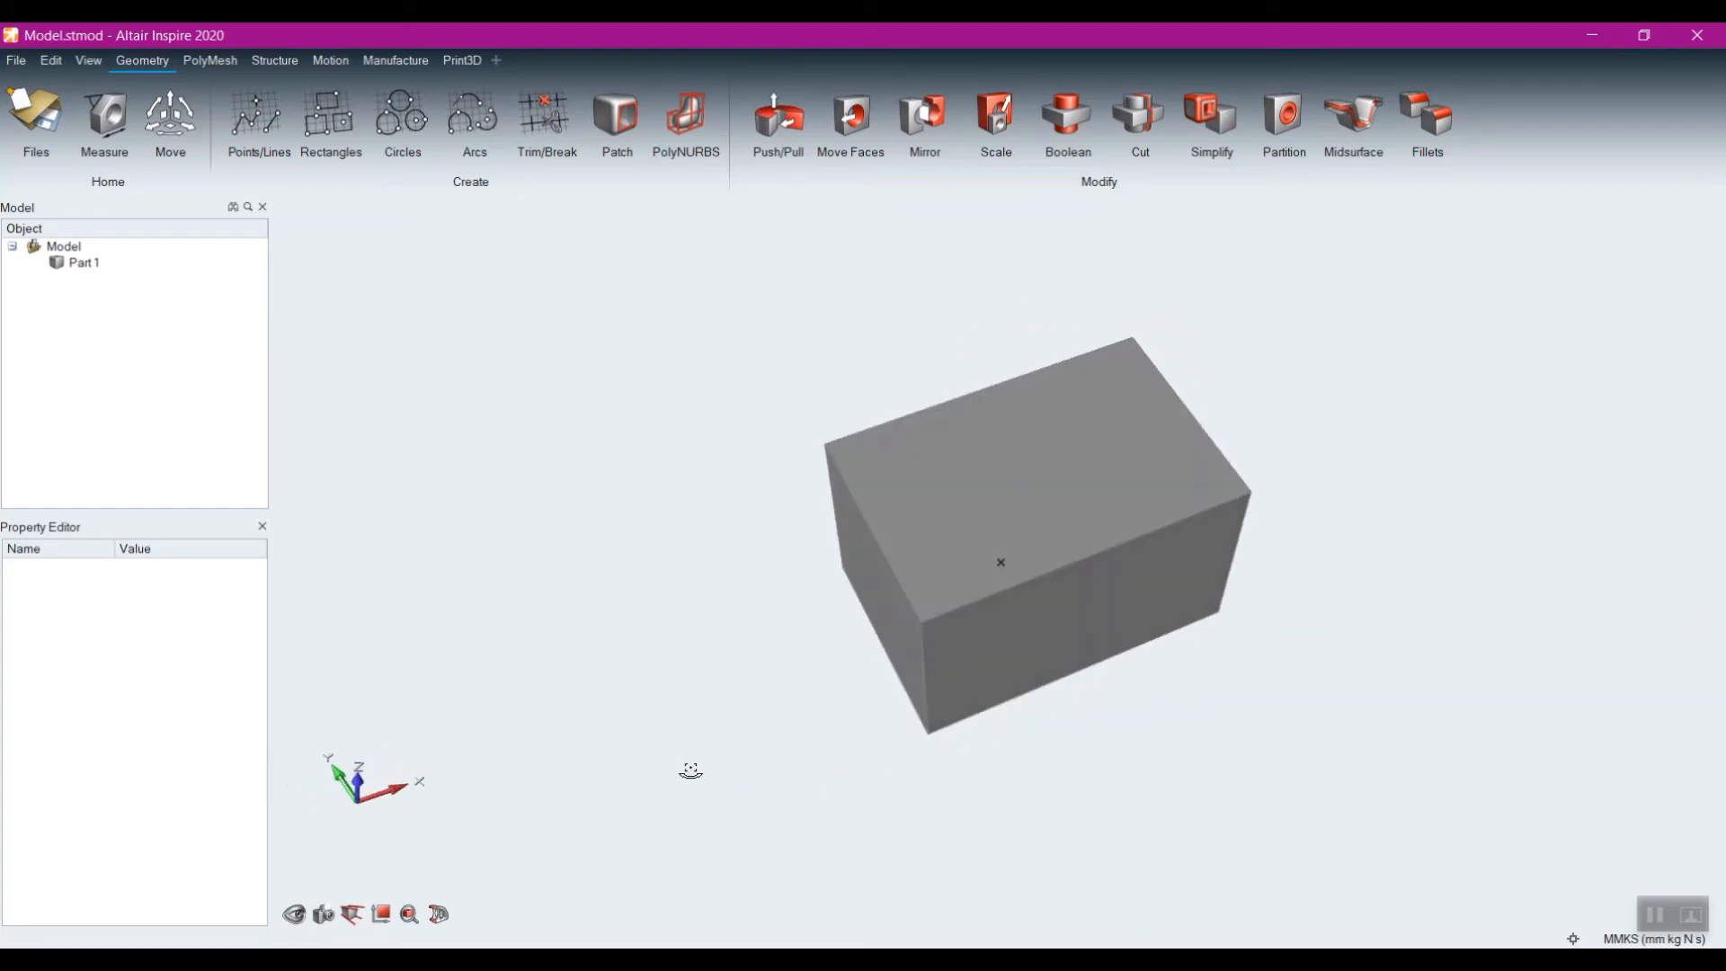
Step: Push/pull the block's end face on the negative X side outward by 20 mm
{"action": "left_click", "coordinate": [771, 117]}
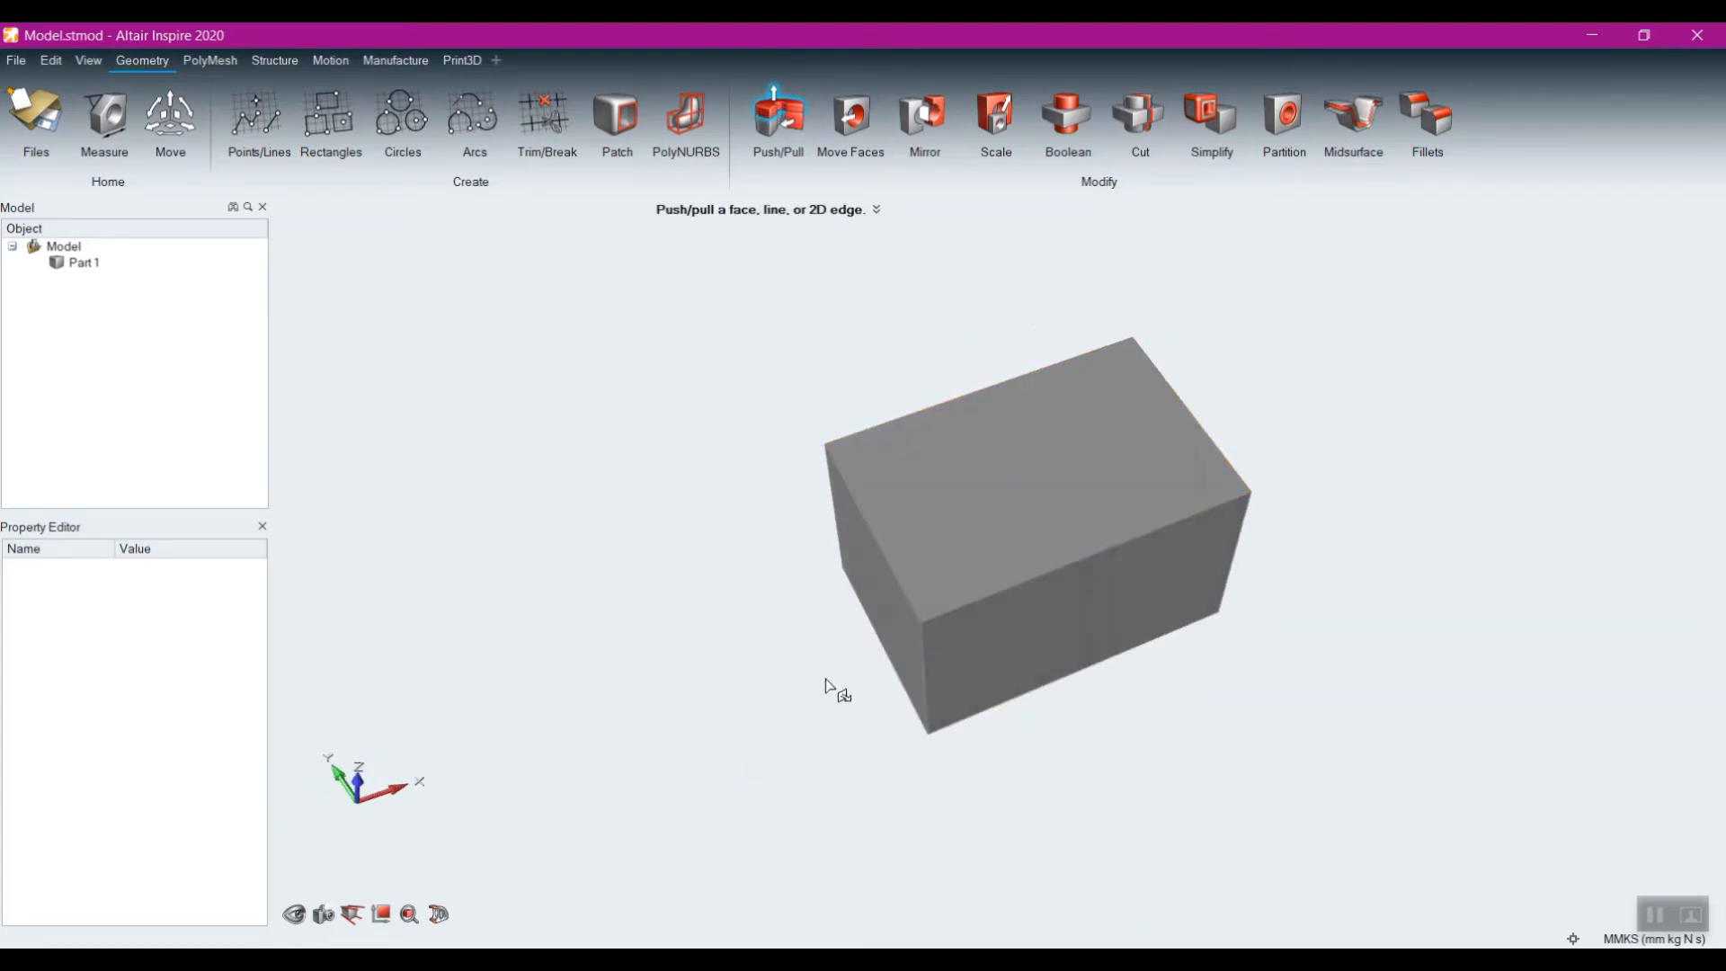
{"action": "right_click_drag", "start_coordinate": [821, 686], "coordinate": [847, 624]}
{"action": "left_click", "coordinate": [892, 486]}
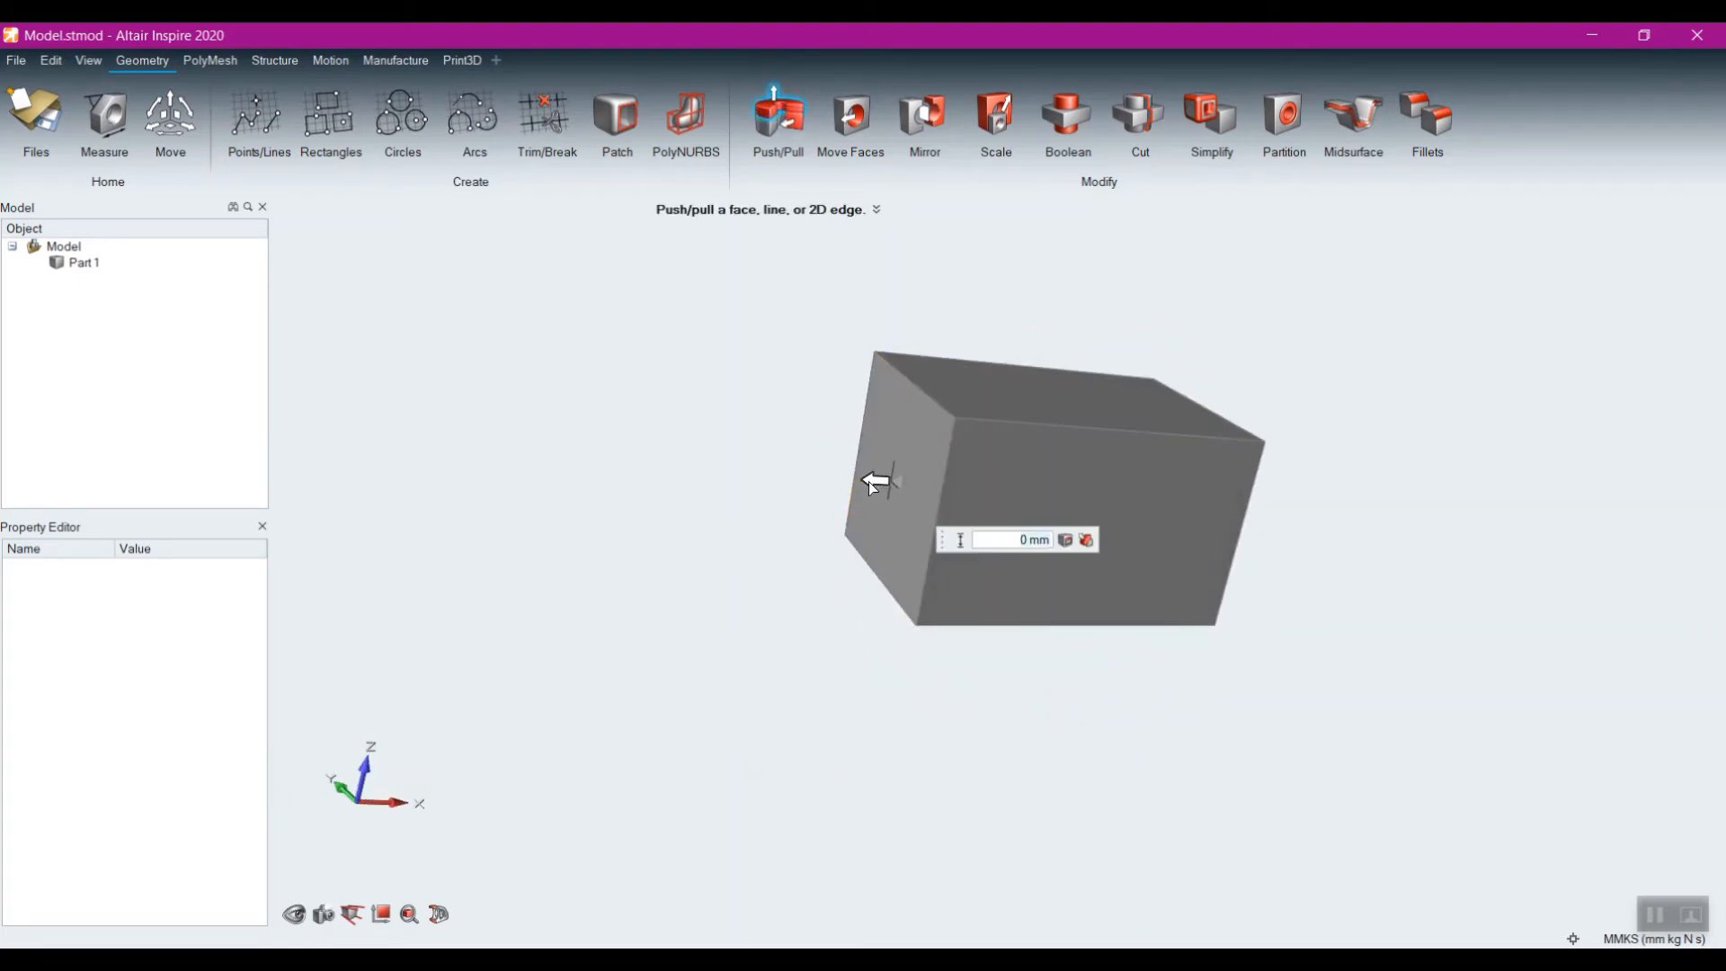
{"action": "left_click_drag", "start_coordinate": [919, 492], "coordinate": [872, 448]}
{"action": "mouse_move", "coordinate": [837, 452]}
{"action": "left_mouse_down"}
{"action": "mouse_move", "coordinate": [868, 536]}
{"action": "mouse_move", "coordinate": [802, 543]}
{"action": "mouse_move", "coordinate": [785, 492]}
{"action": "mouse_move", "coordinate": [820, 537]}
{"action": "mouse_move", "coordinate": [872, 490]}
{"action": "mouse_move", "coordinate": [828, 453]}
{"action": "mouse_move", "coordinate": [859, 455]}
{"action": "mouse_move", "coordinate": [816, 460]}
{"action": "mouse_move", "coordinate": [853, 471]}
{"action": "left_mouse_up"}
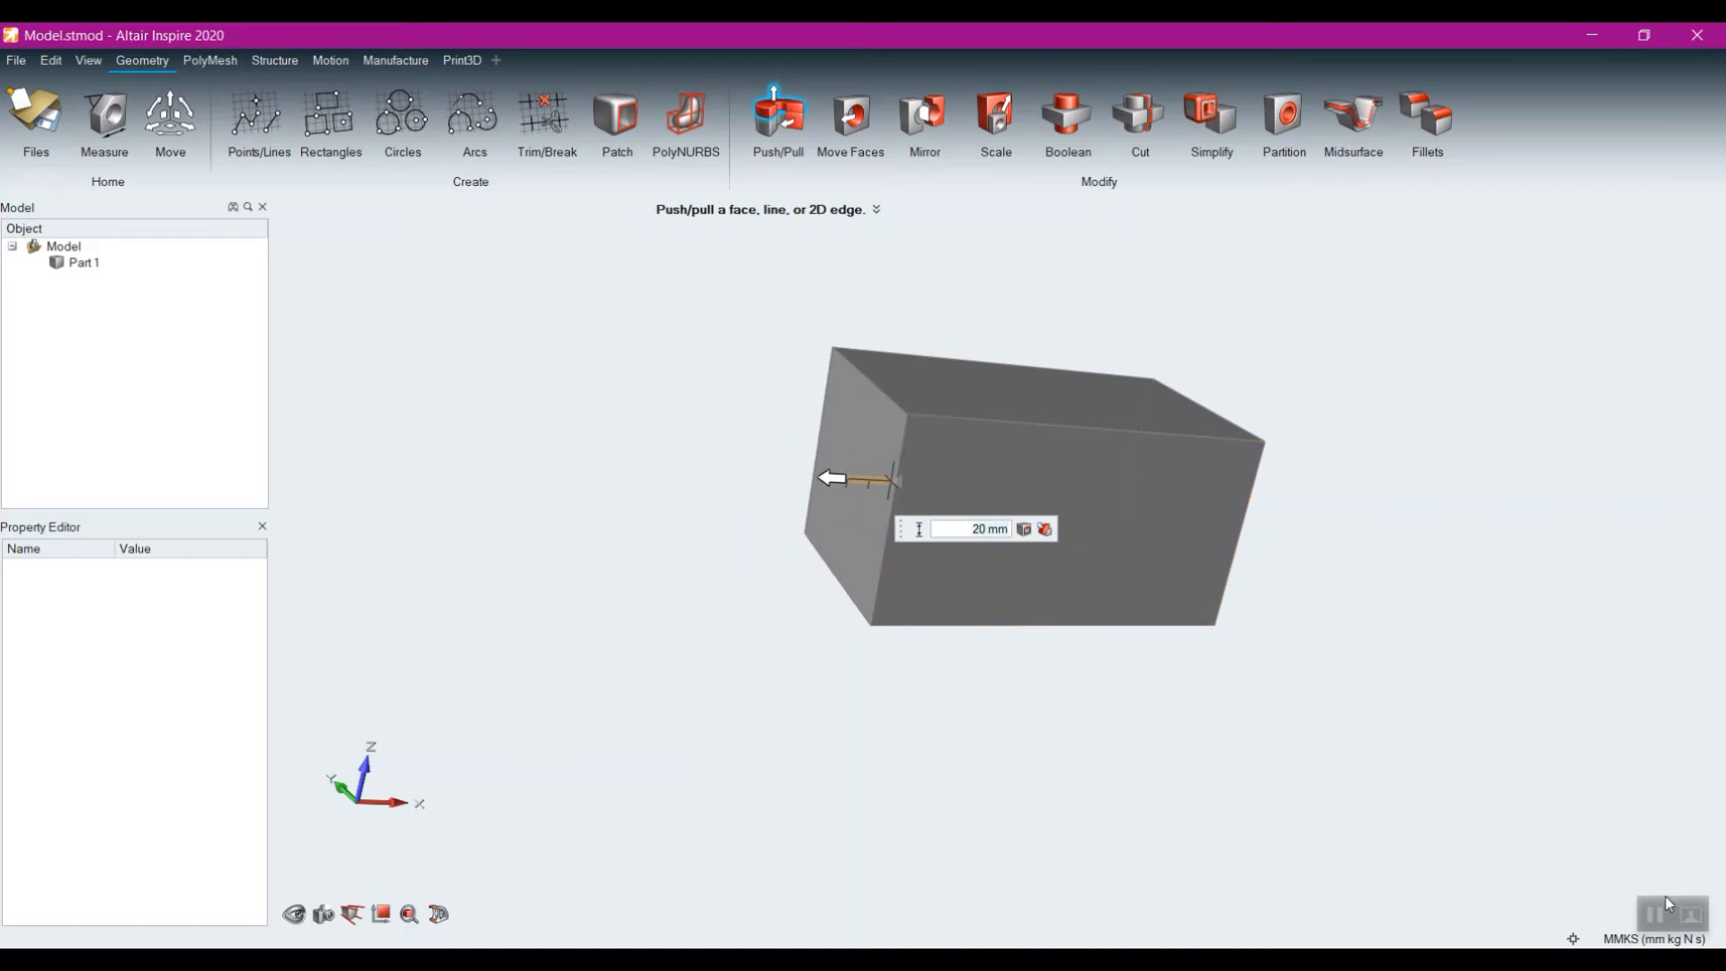
Step: Turn off all snap options and pull the same end face freely outward to about 52 mm
{"action": "left_click", "coordinate": [1575, 940]}
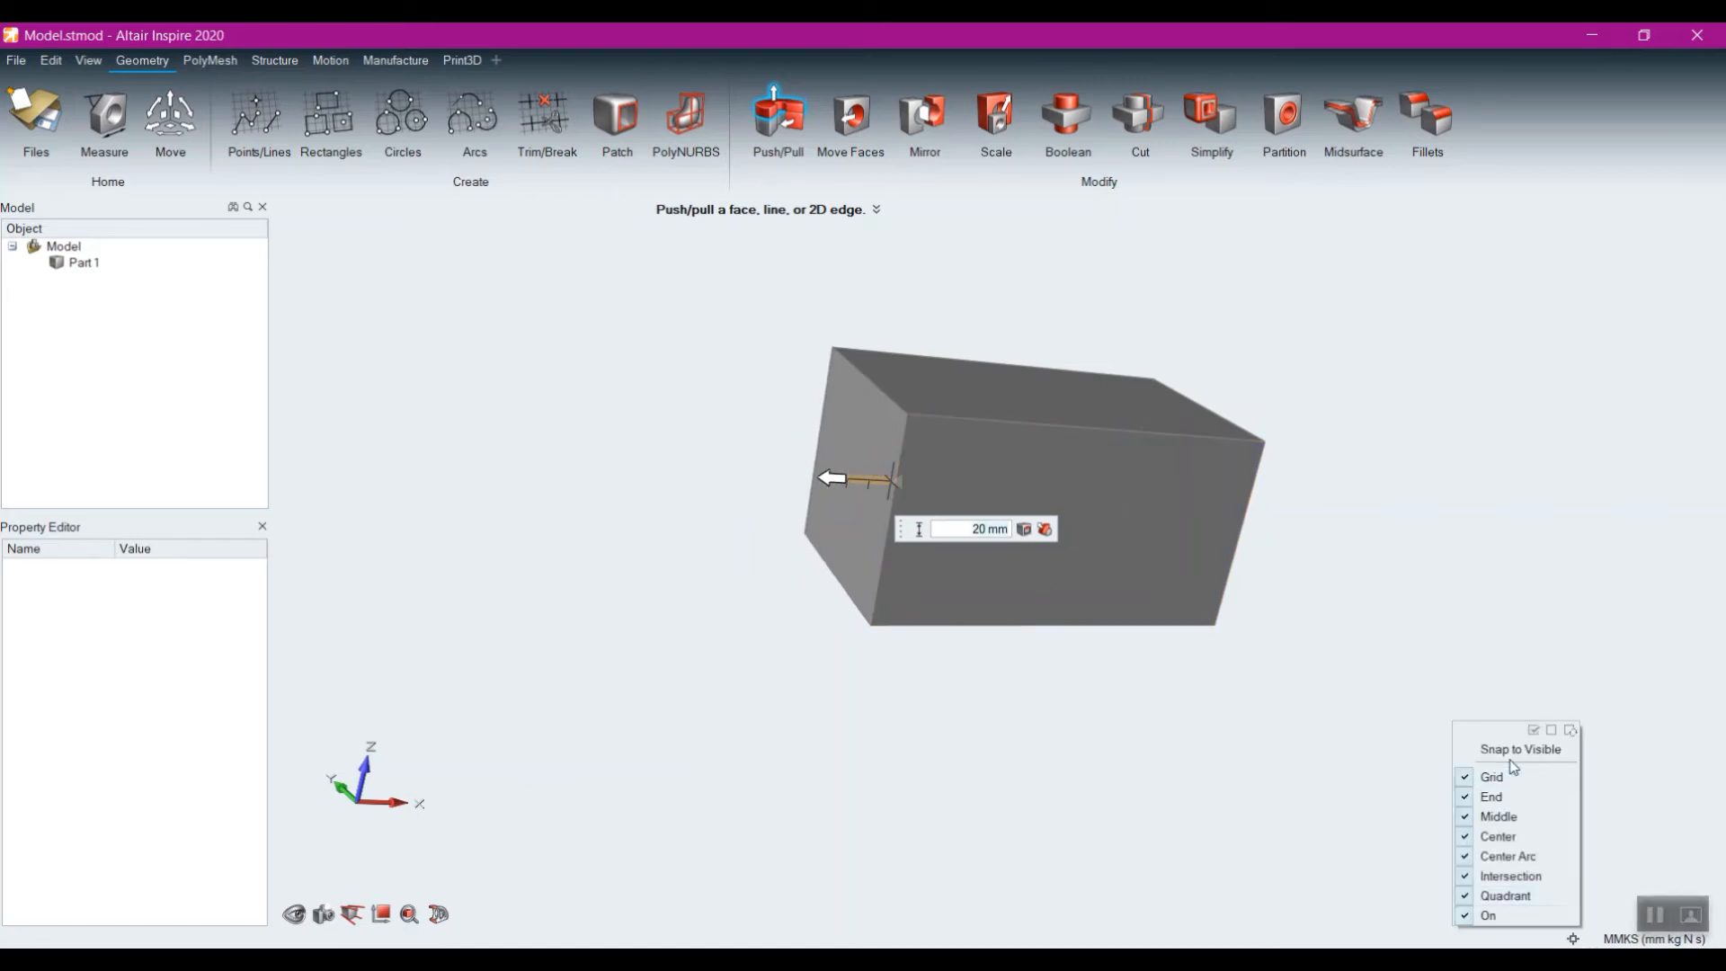
{"action": "left_click", "coordinate": [1552, 730]}
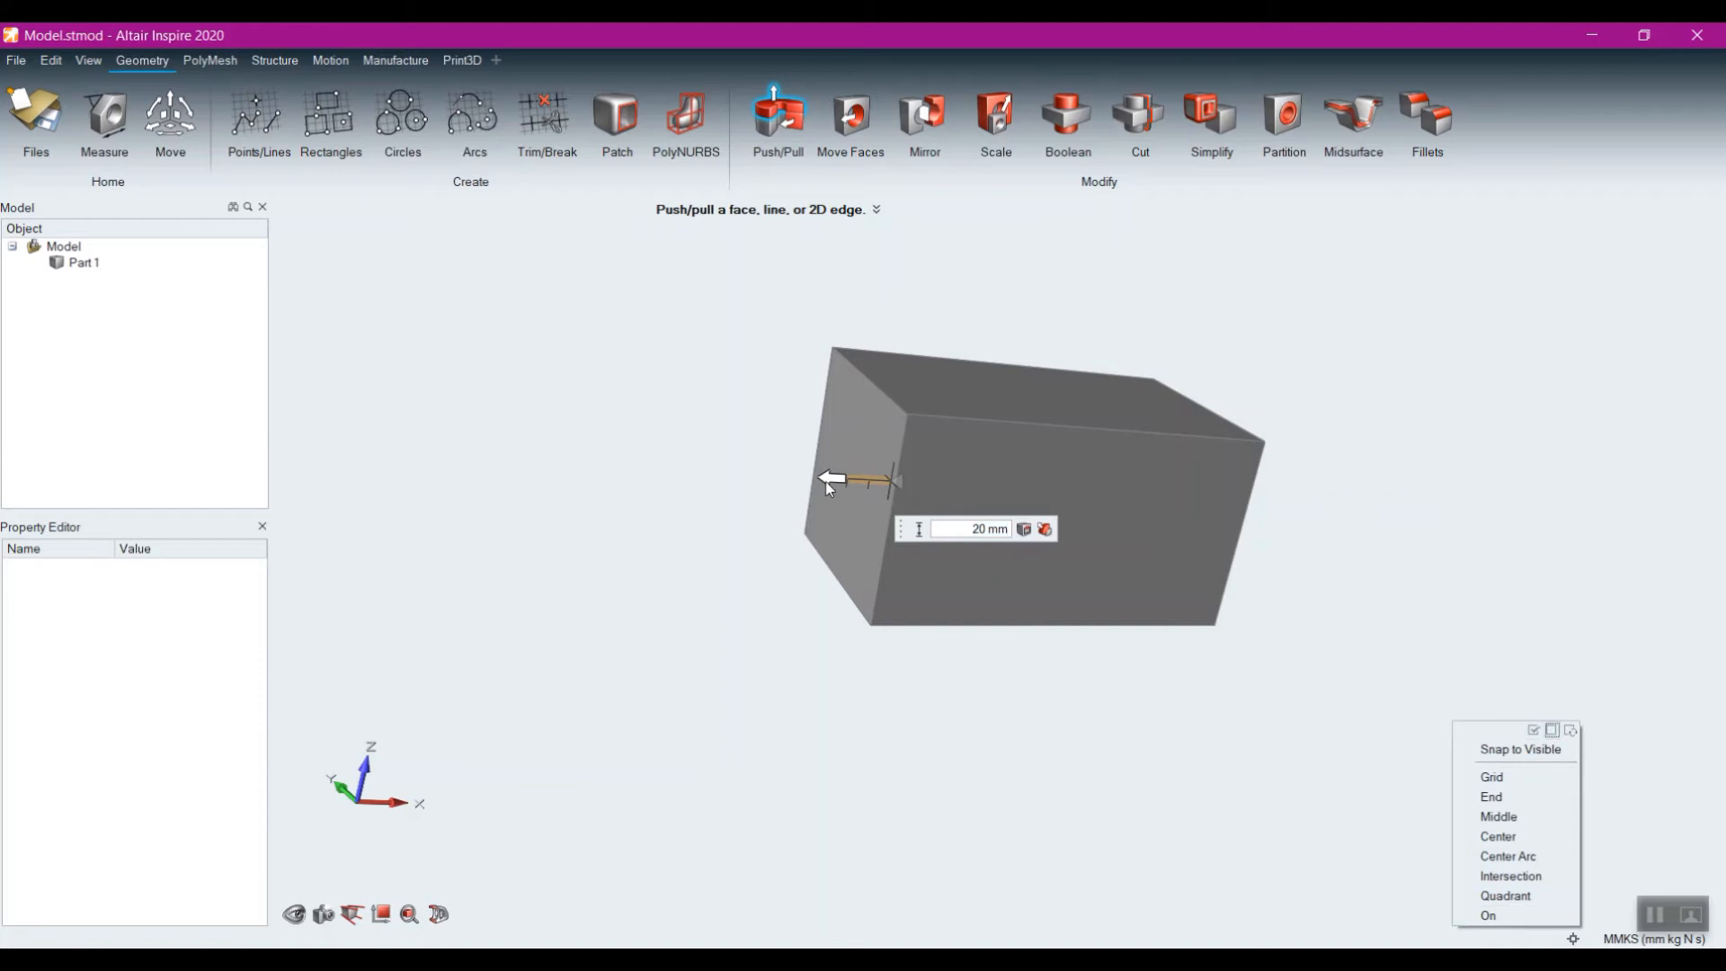
{"action": "left_click_drag", "start_coordinate": [825, 482], "coordinate": [755, 536]}
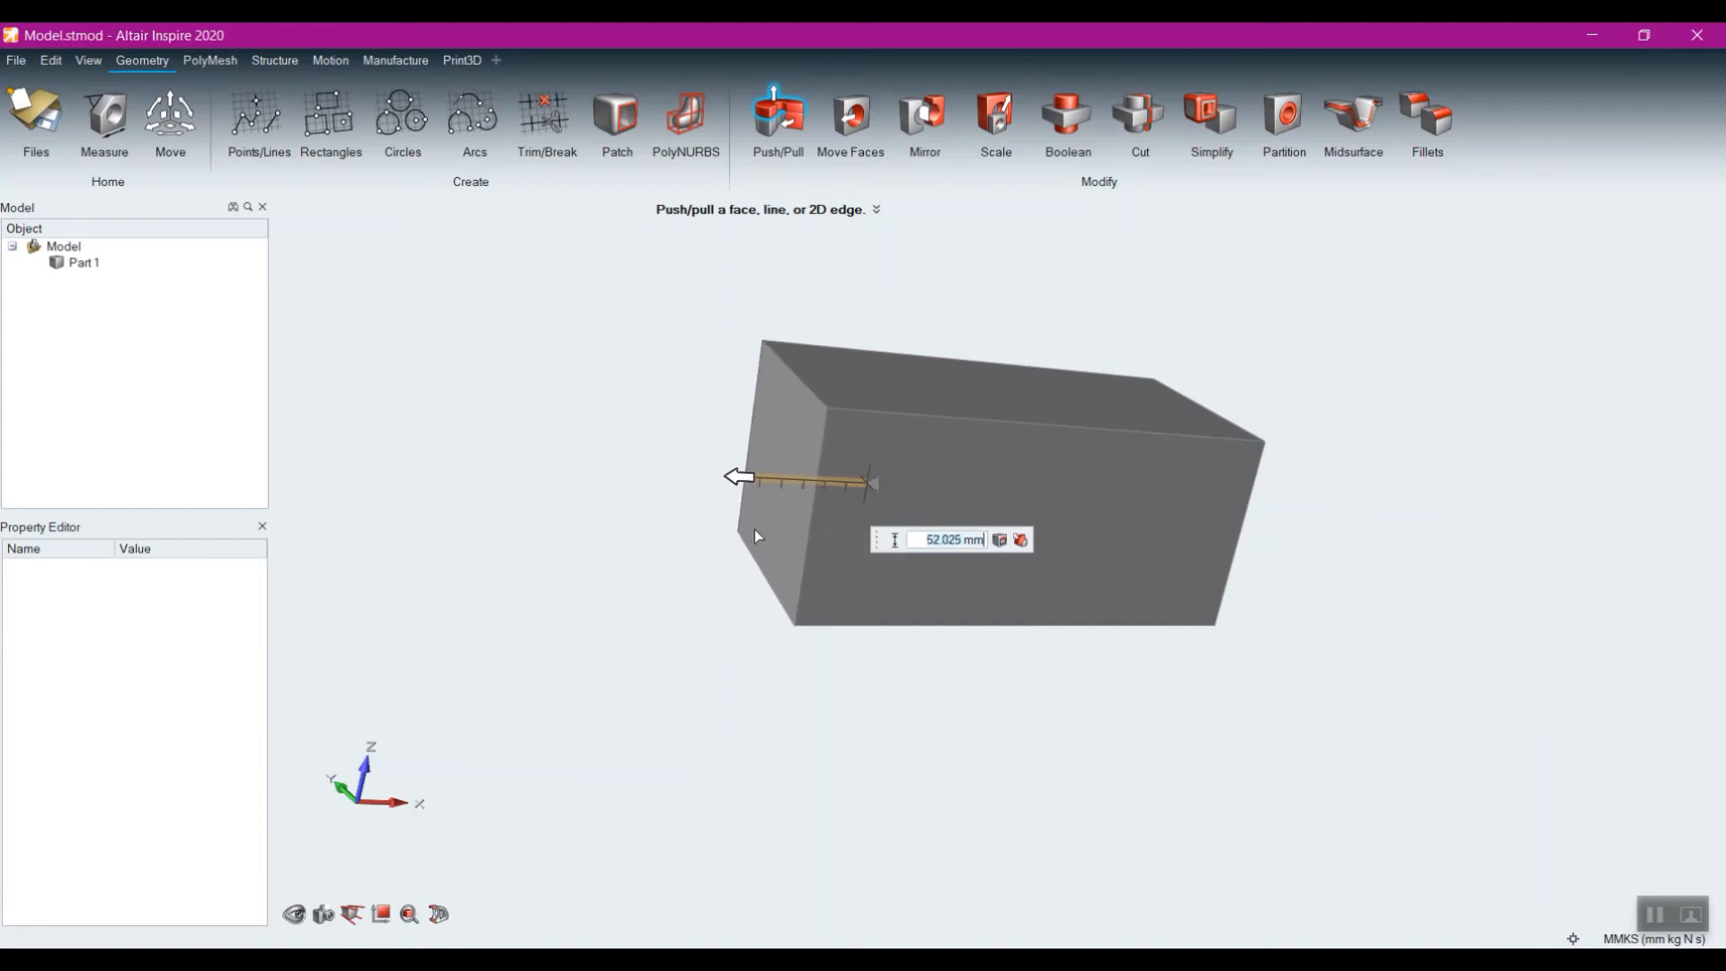
{"action": "key", "text": "Escape"}
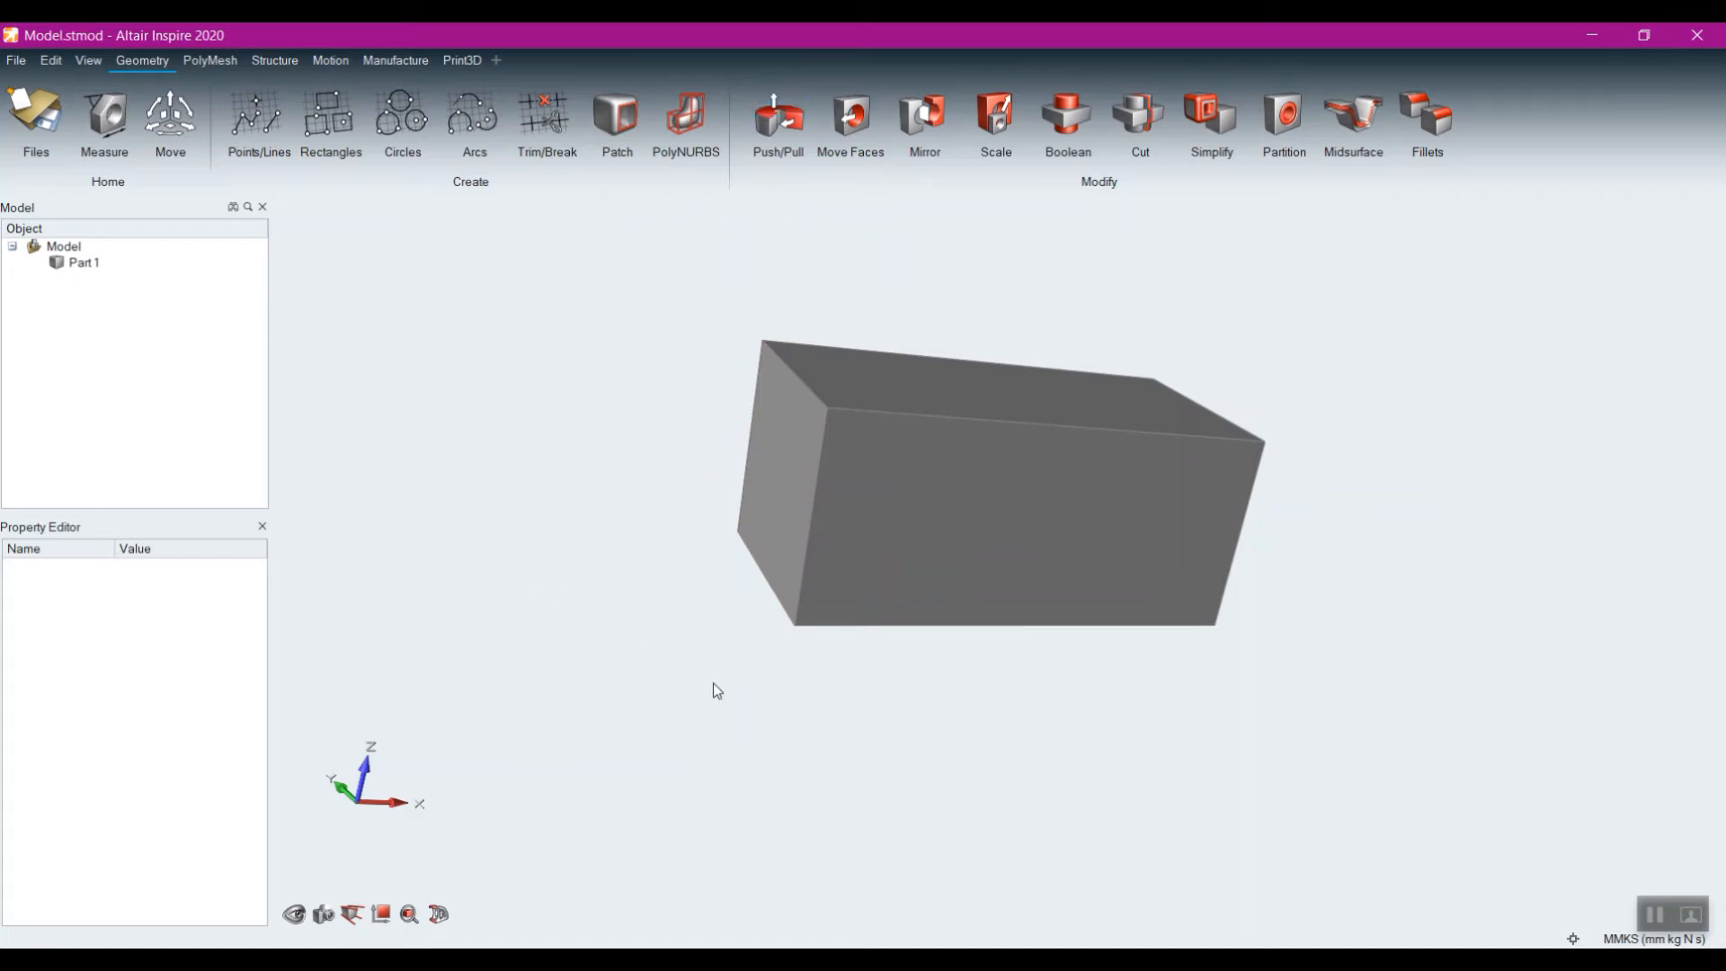
Step: Revolve the block's small end face by 75 degrees about one of its own edges
{"action": "right_click_drag", "start_coordinate": [714, 683], "coordinate": [699, 618]}
{"action": "right_click_drag", "start_coordinate": [1109, 363], "coordinate": [1110, 450]}
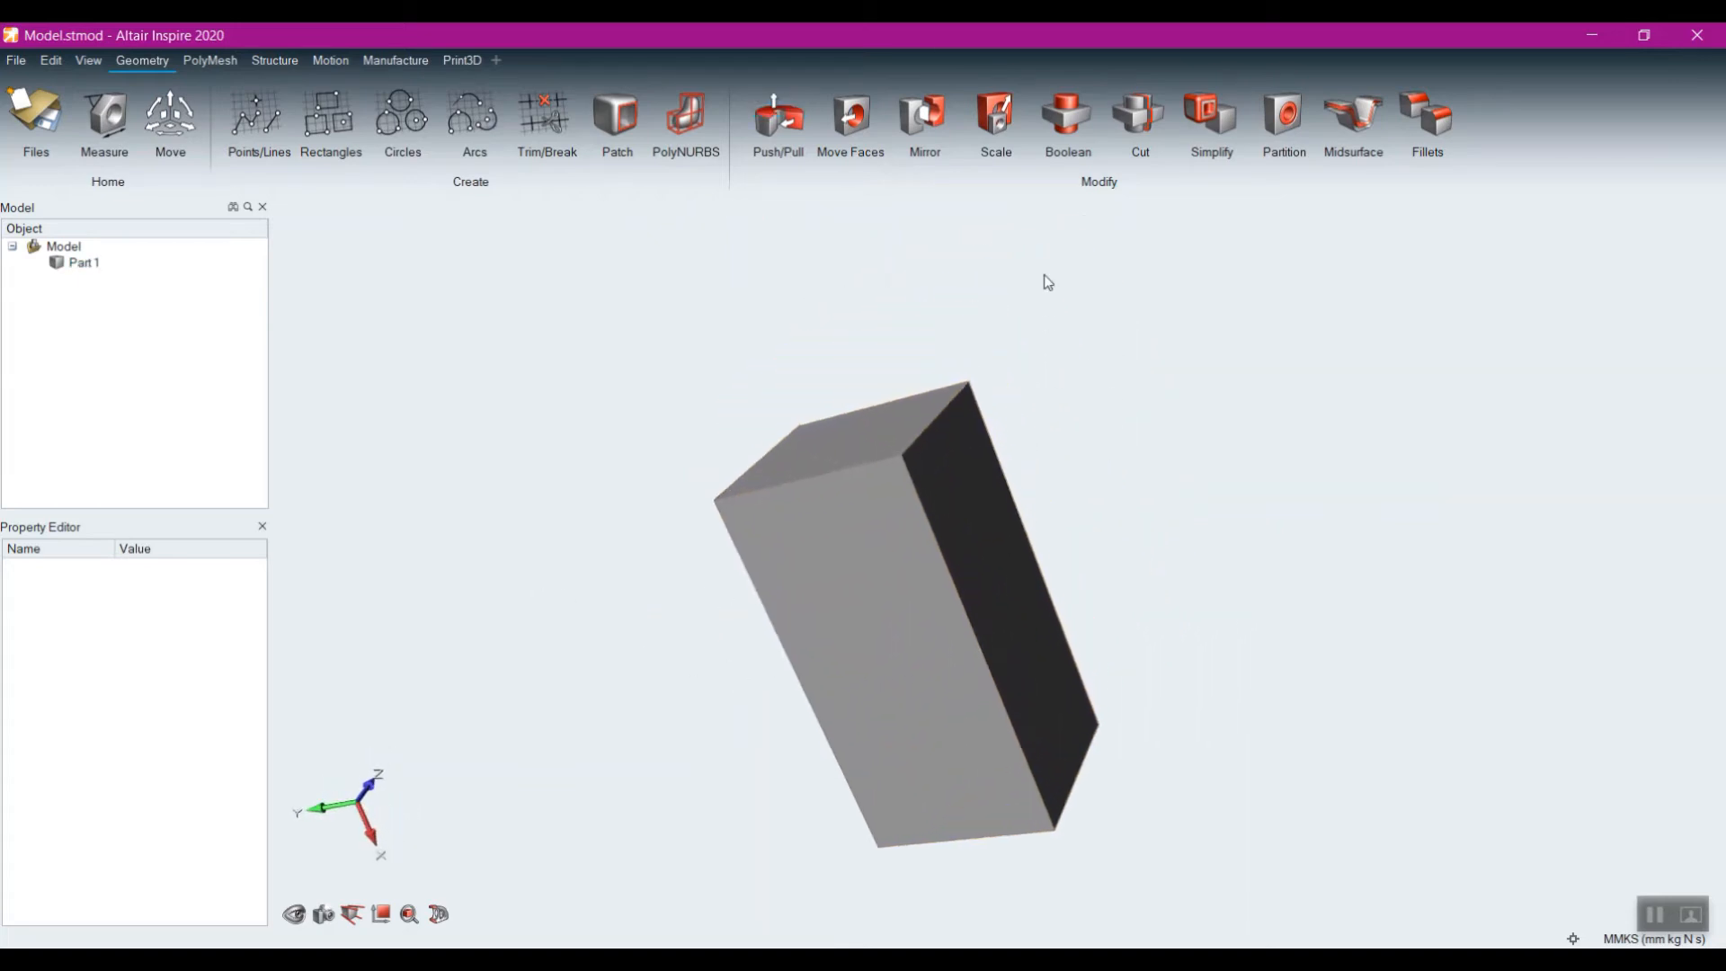
{"action": "left_click", "coordinate": [797, 126]}
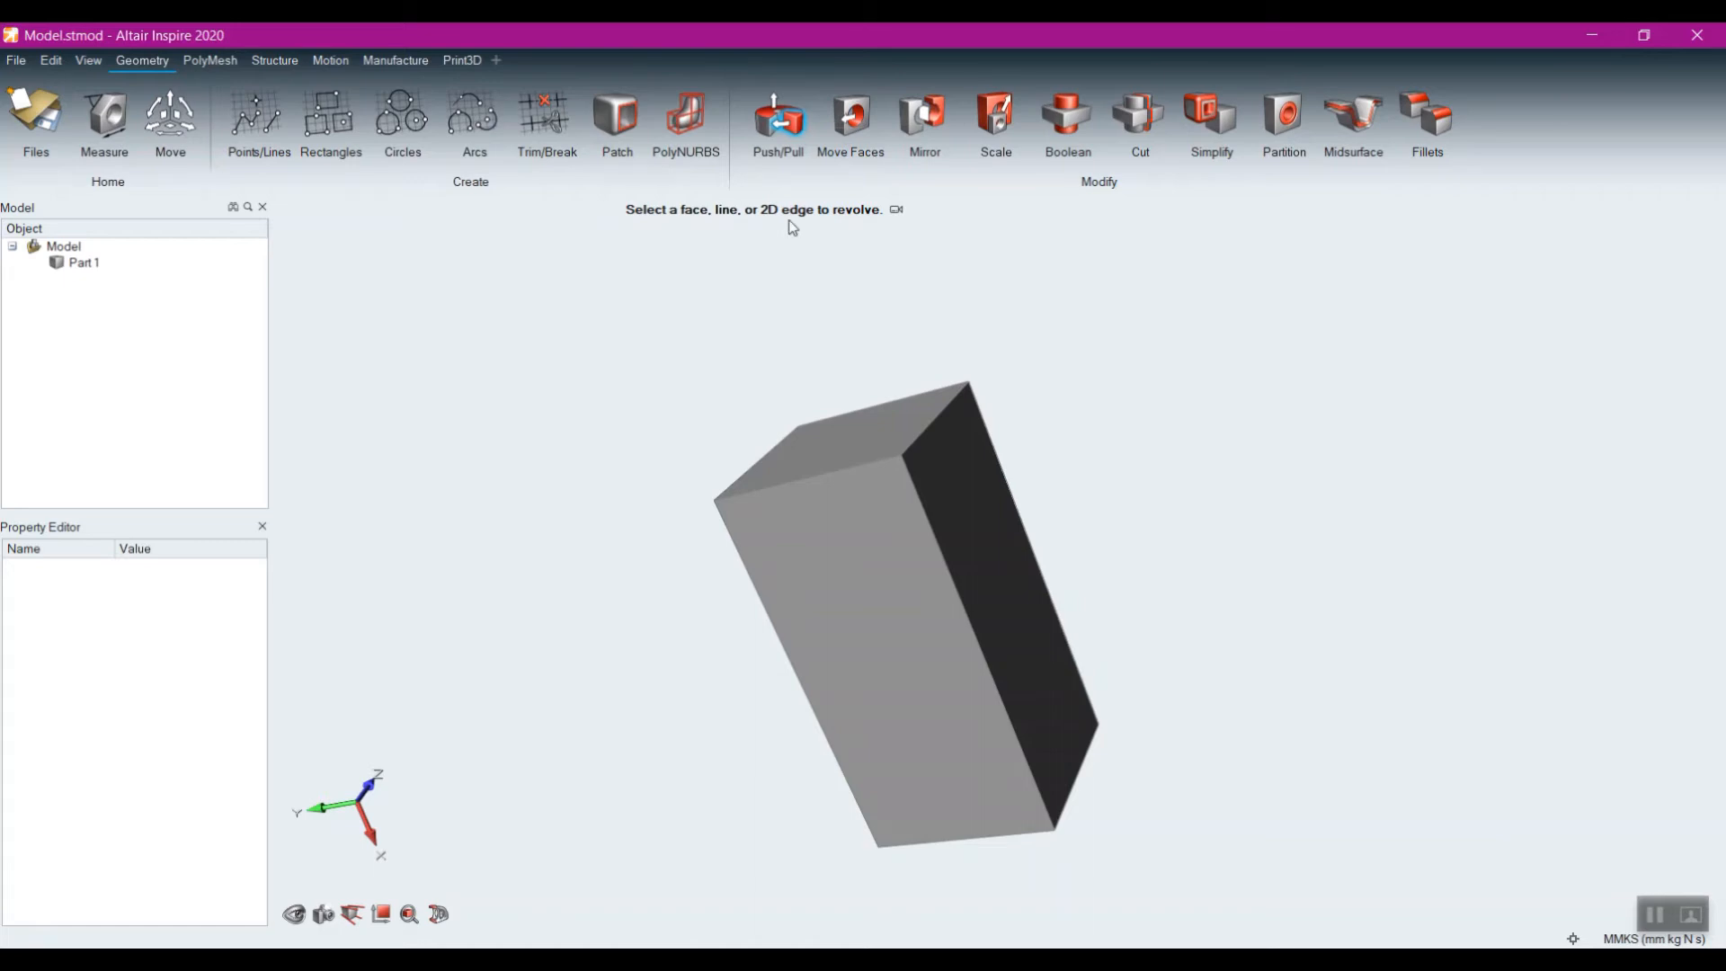
{"action": "left_click", "coordinate": [898, 419]}
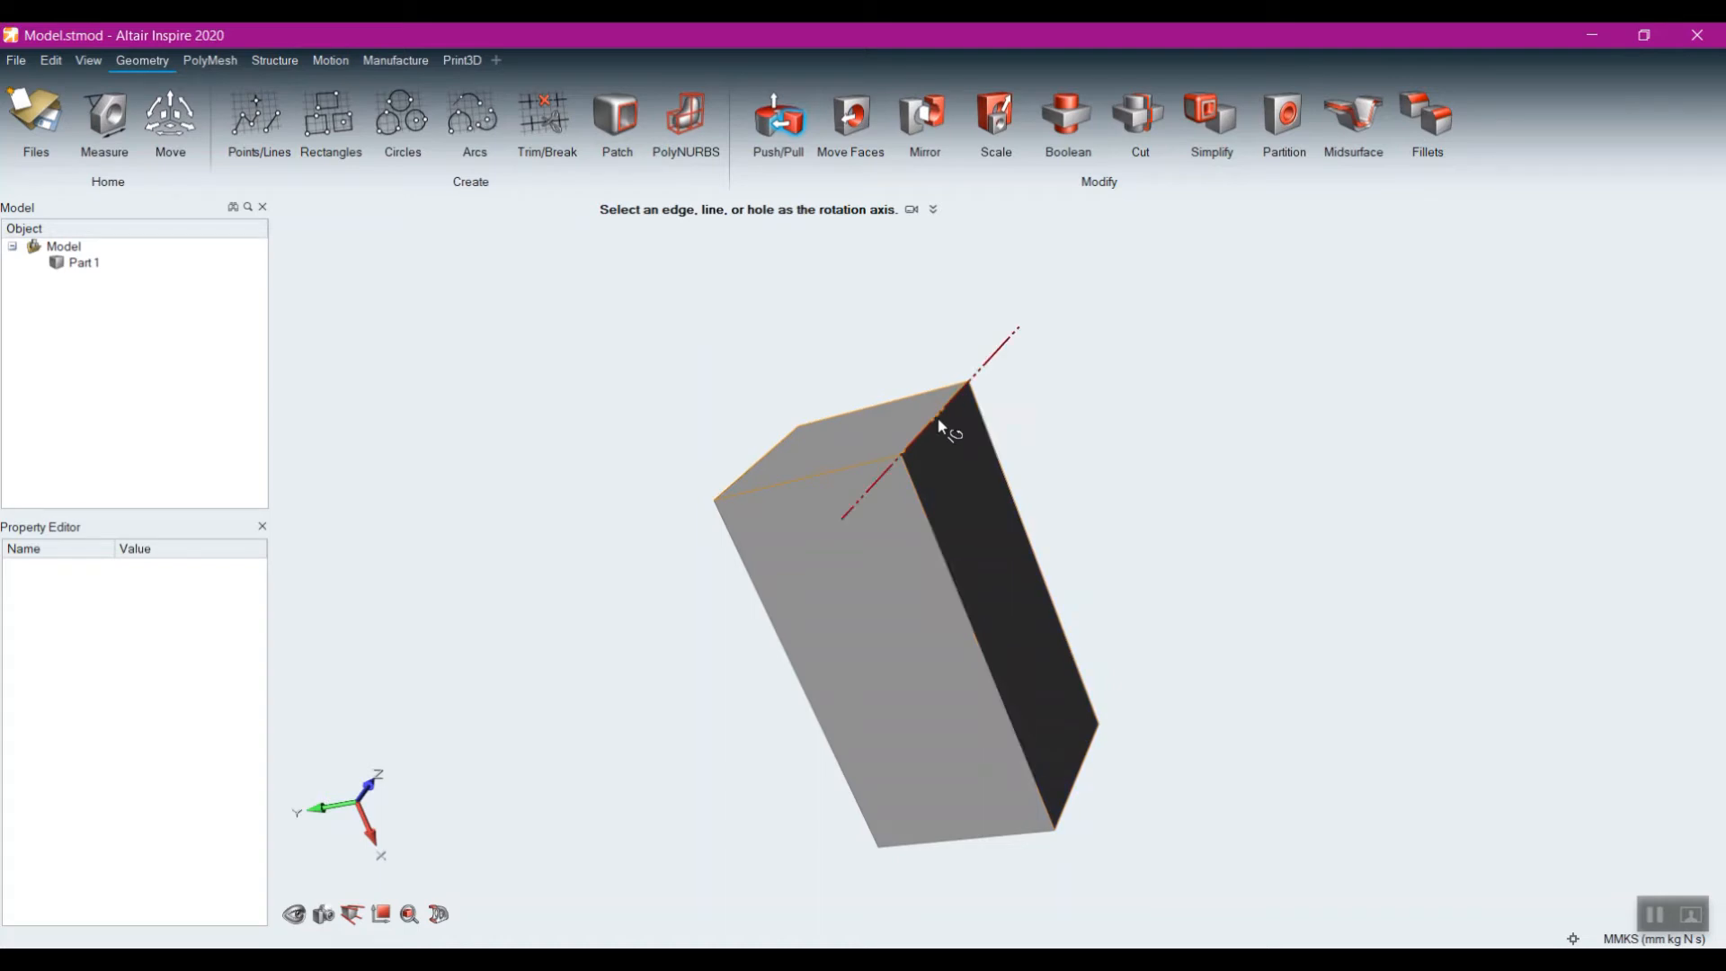
{"action": "left_click", "coordinate": [937, 417]}
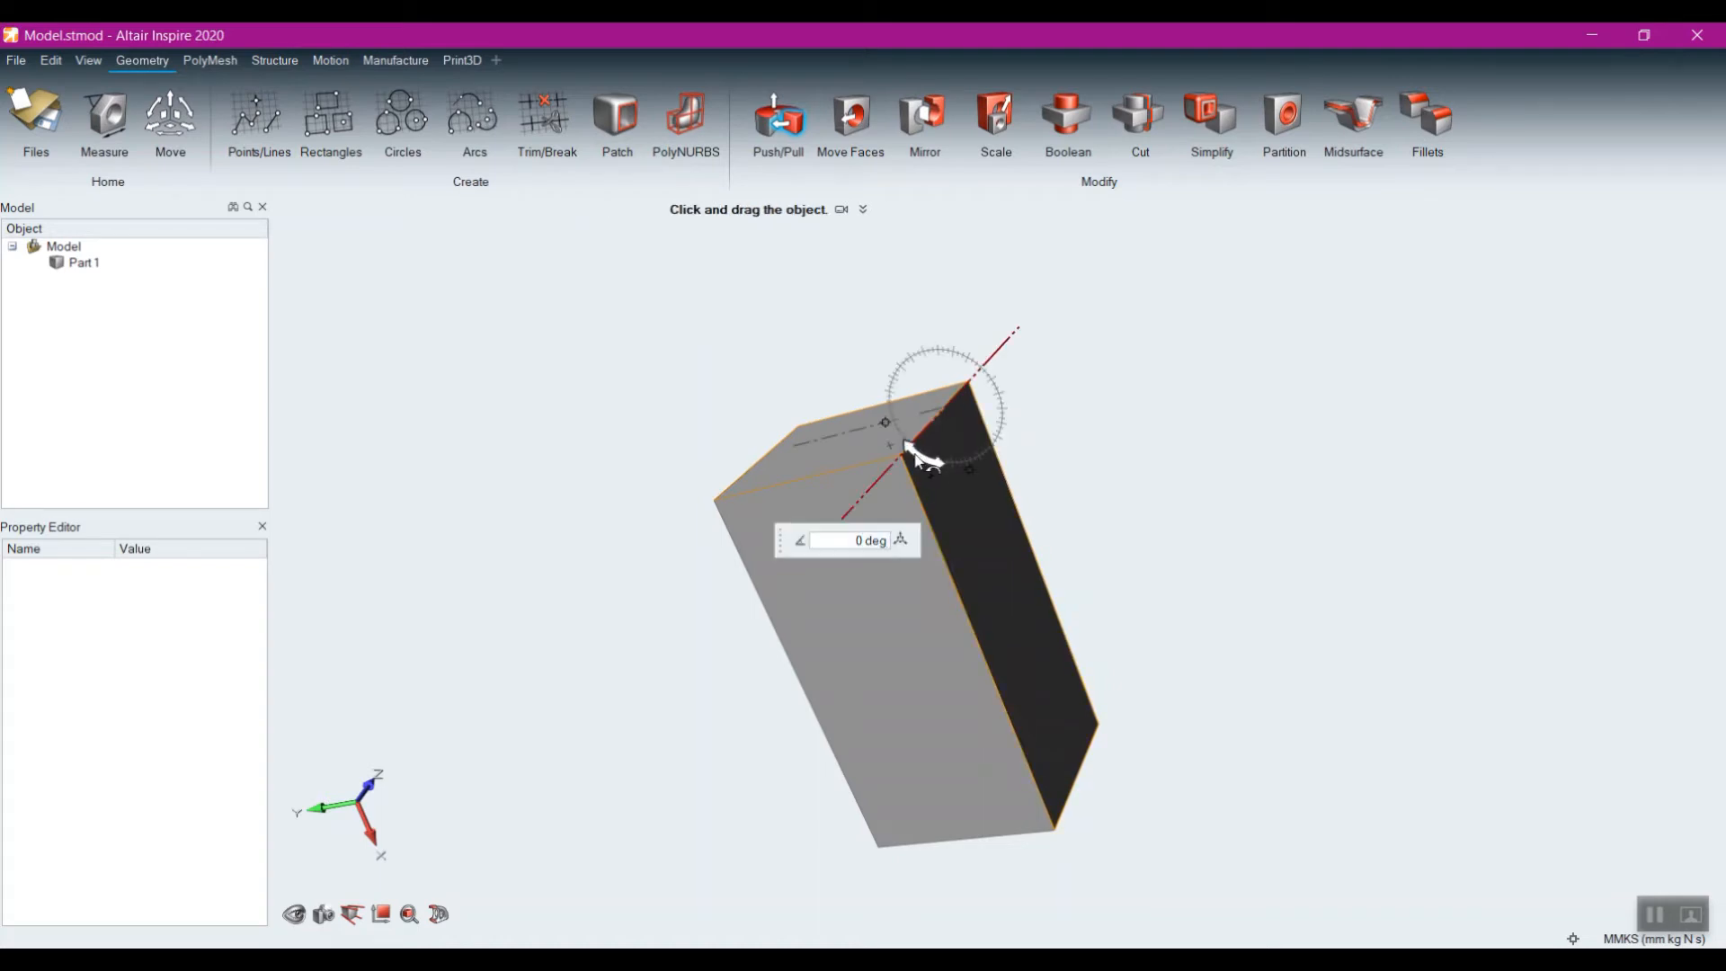
{"action": "left_click_drag", "start_coordinate": [921, 455], "coordinate": [899, 392]}
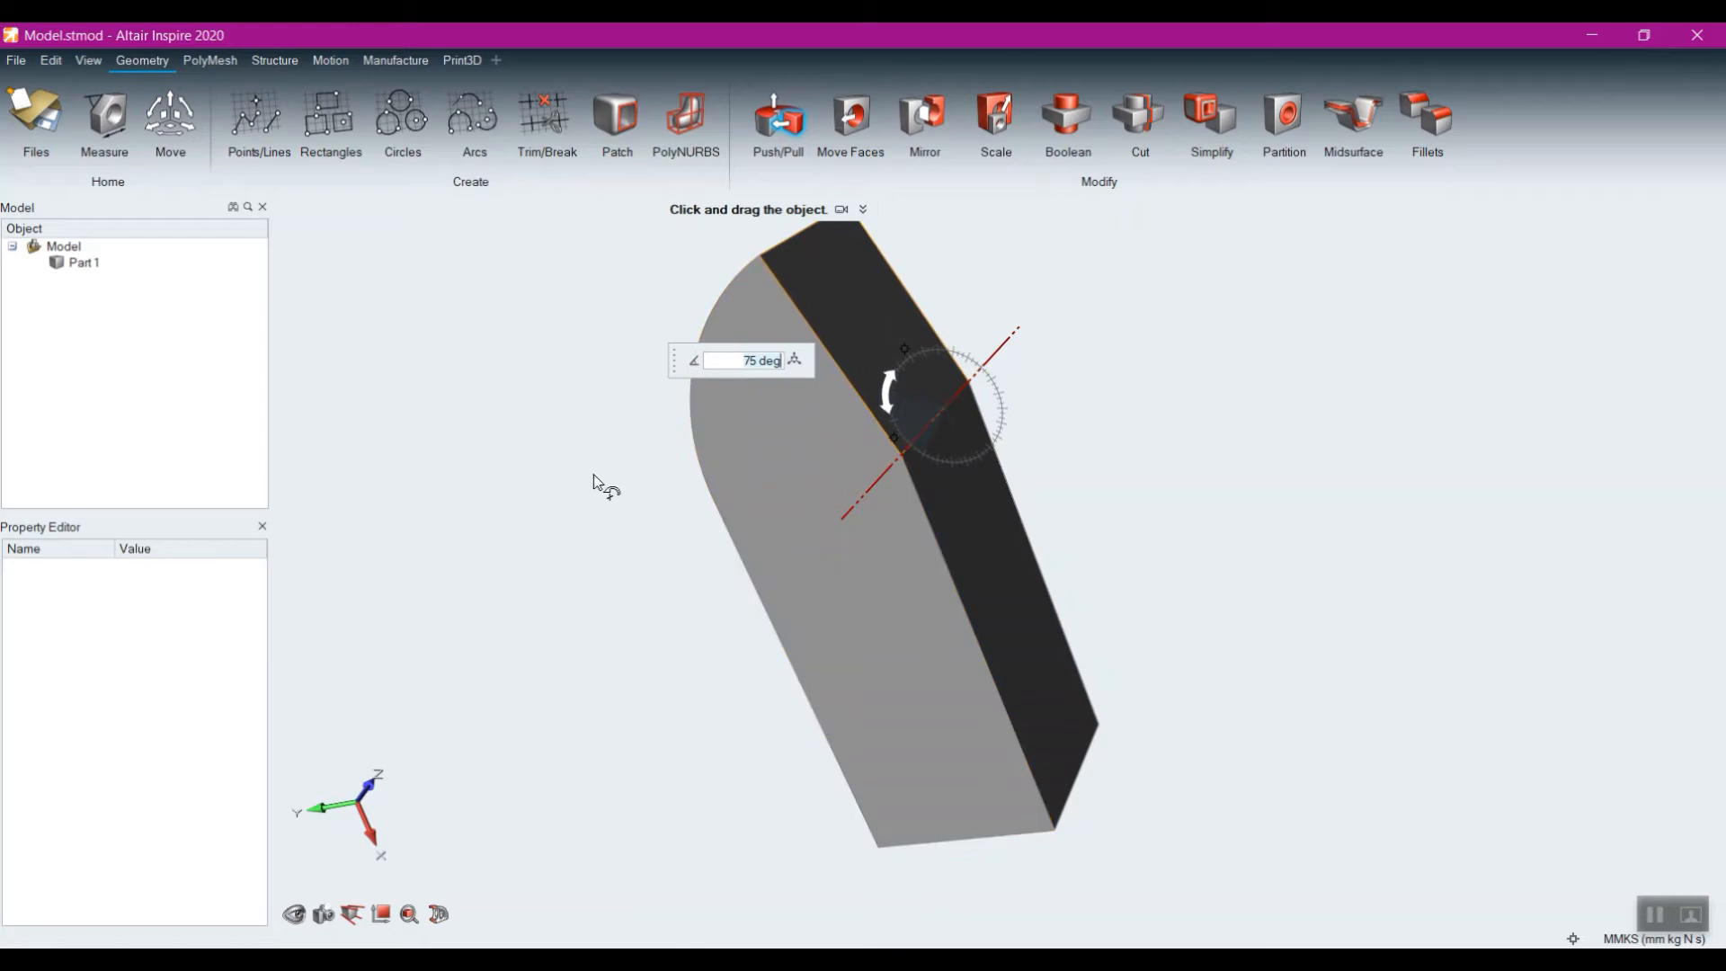
{"action": "right_click", "coordinate": [628, 477]}
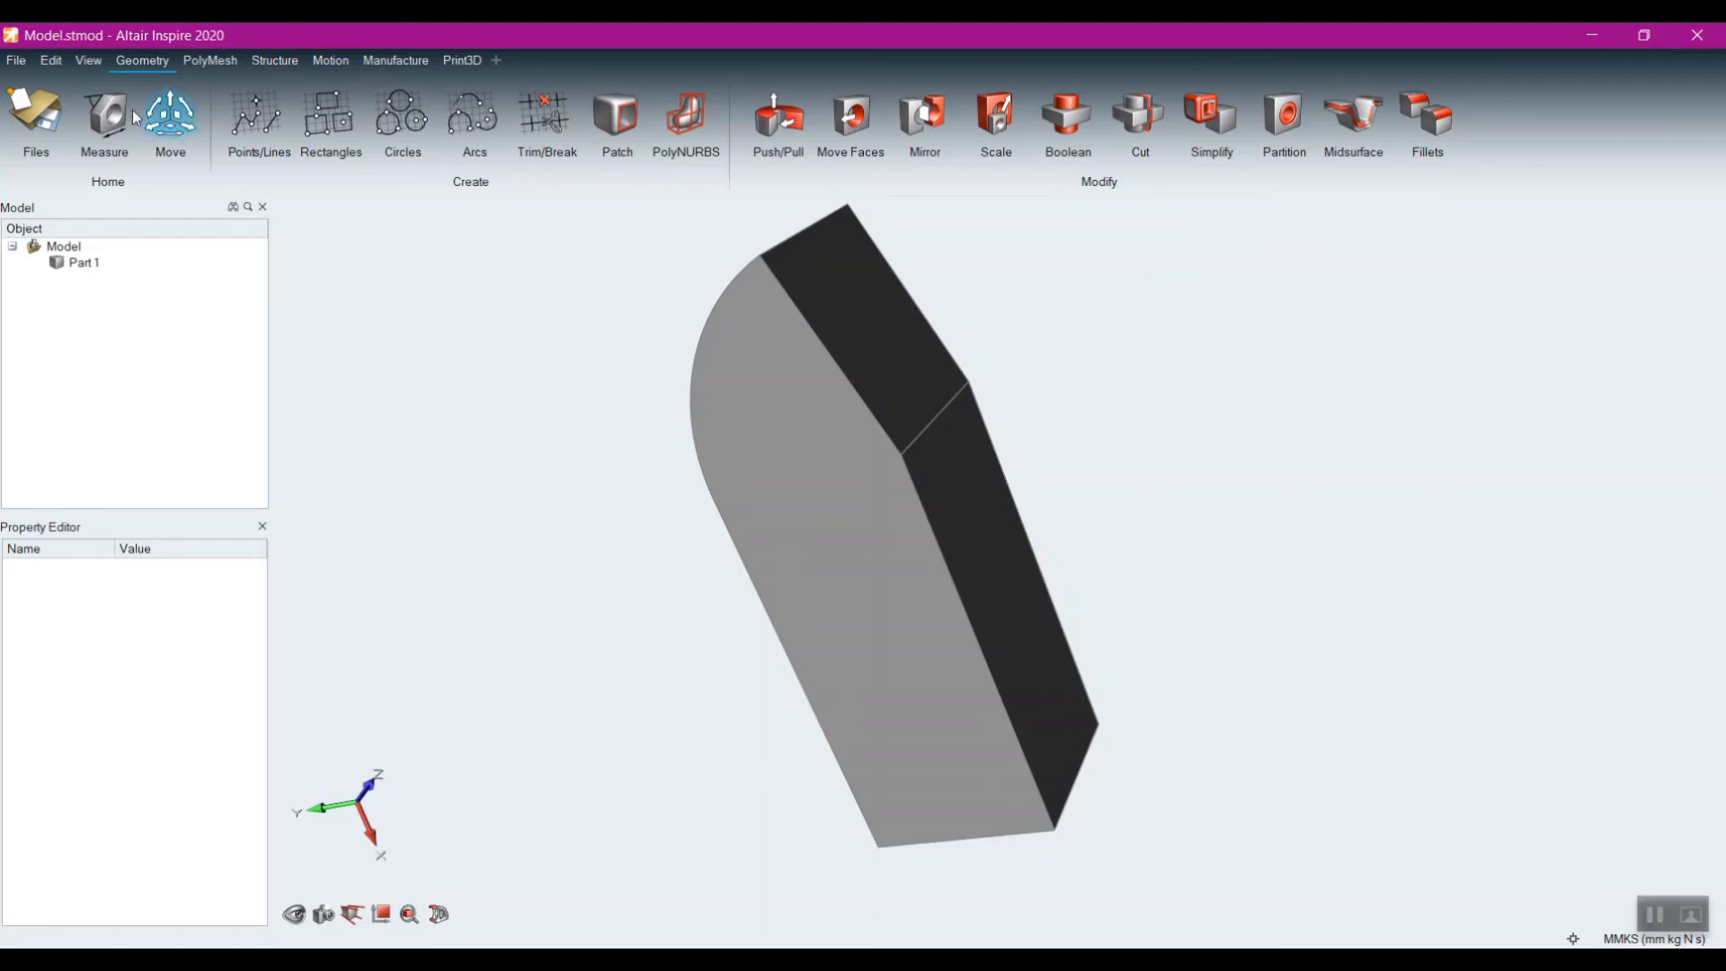
Step: Start a new empty model
{"action": "left_click", "coordinate": [16, 60]}
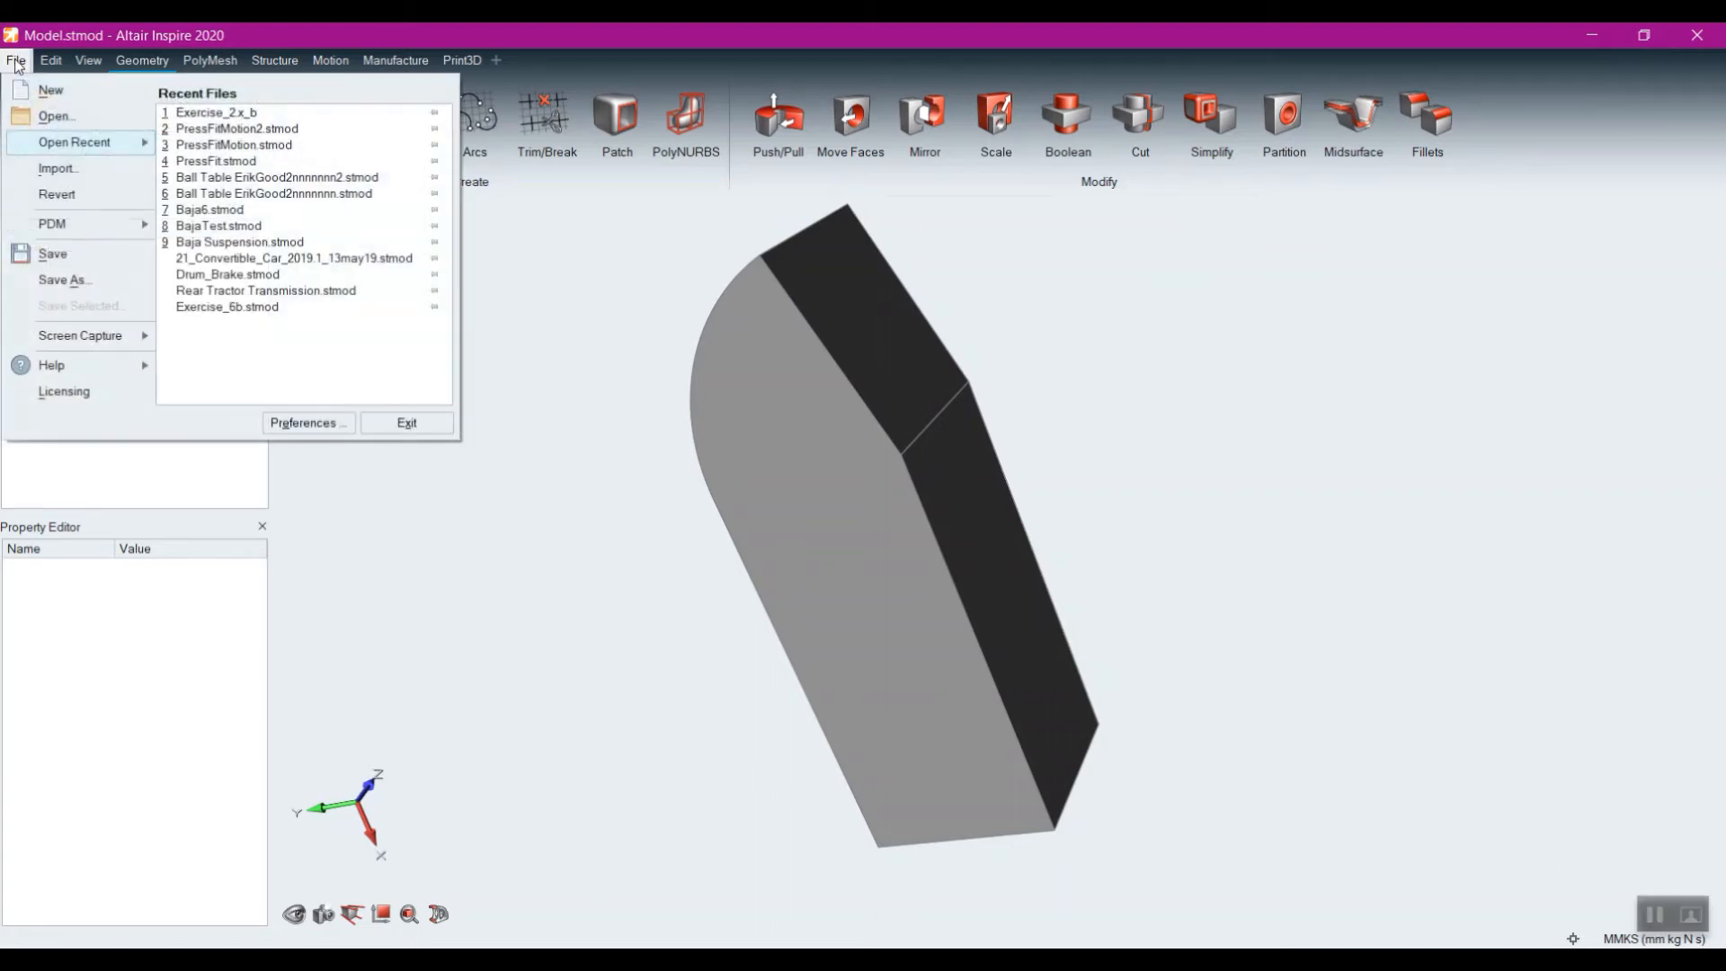
{"action": "left_click", "coordinate": [50, 91]}
{"action": "left_click", "coordinate": [227, 207]}
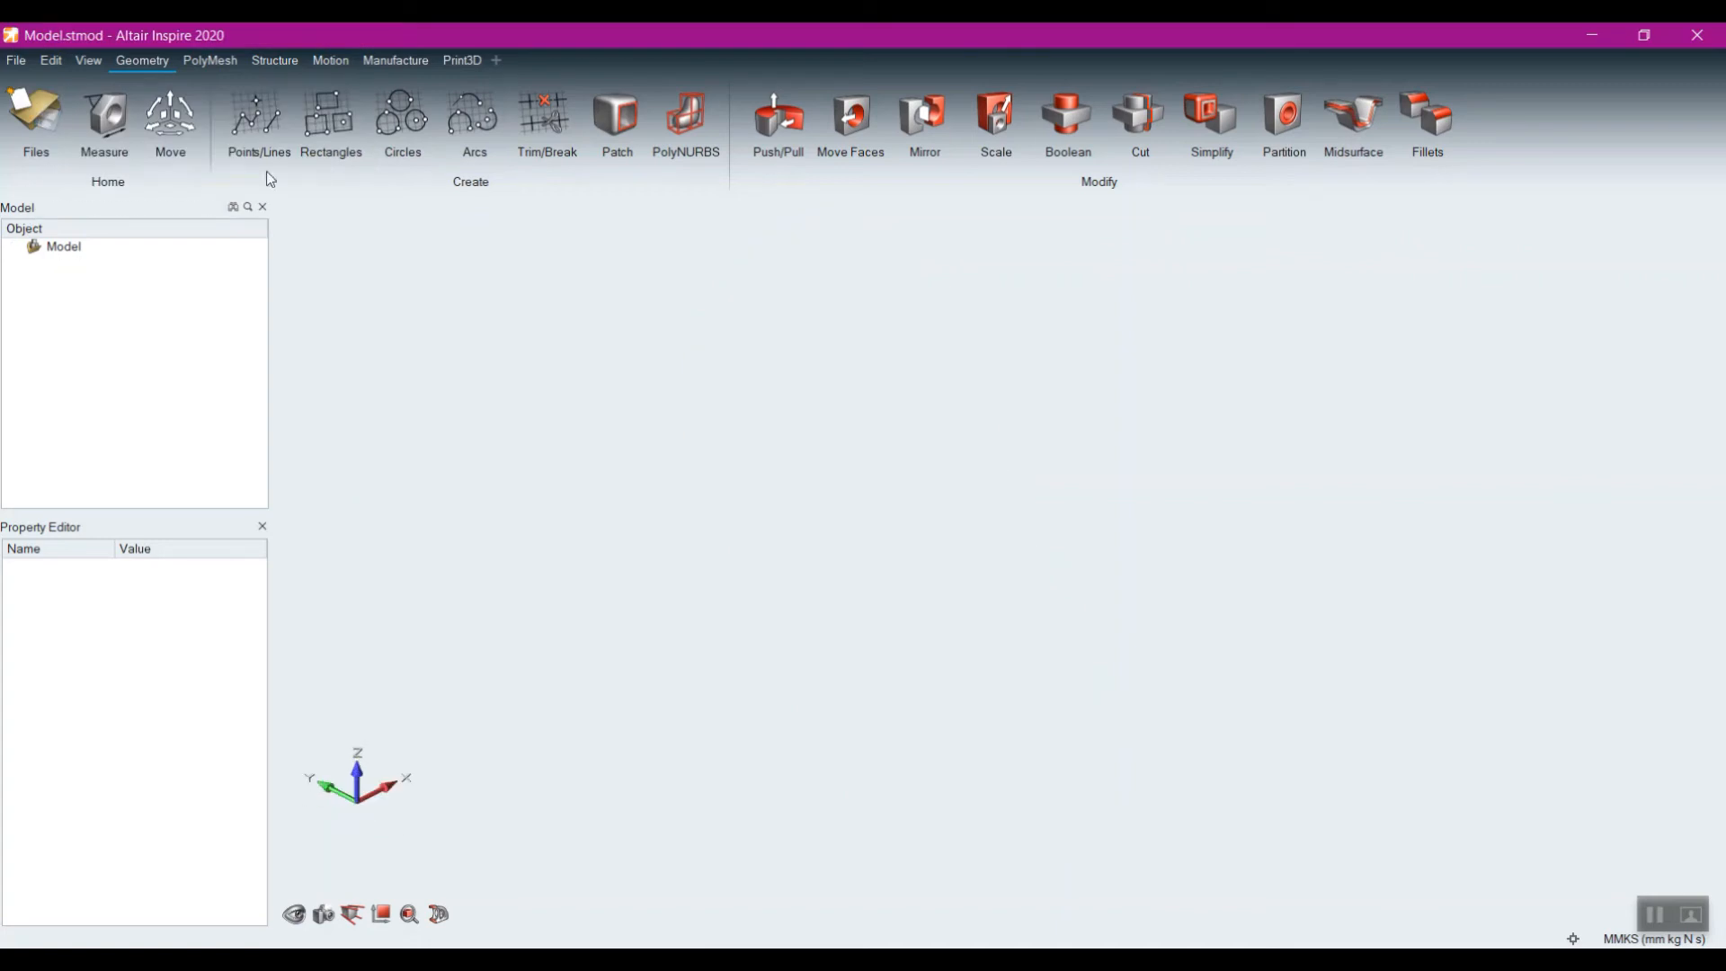
Step: Sketch a half-circle arc of about 60 mm radius by its center and two vertically aligned endpoints
{"action": "left_click", "coordinate": [484, 132]}
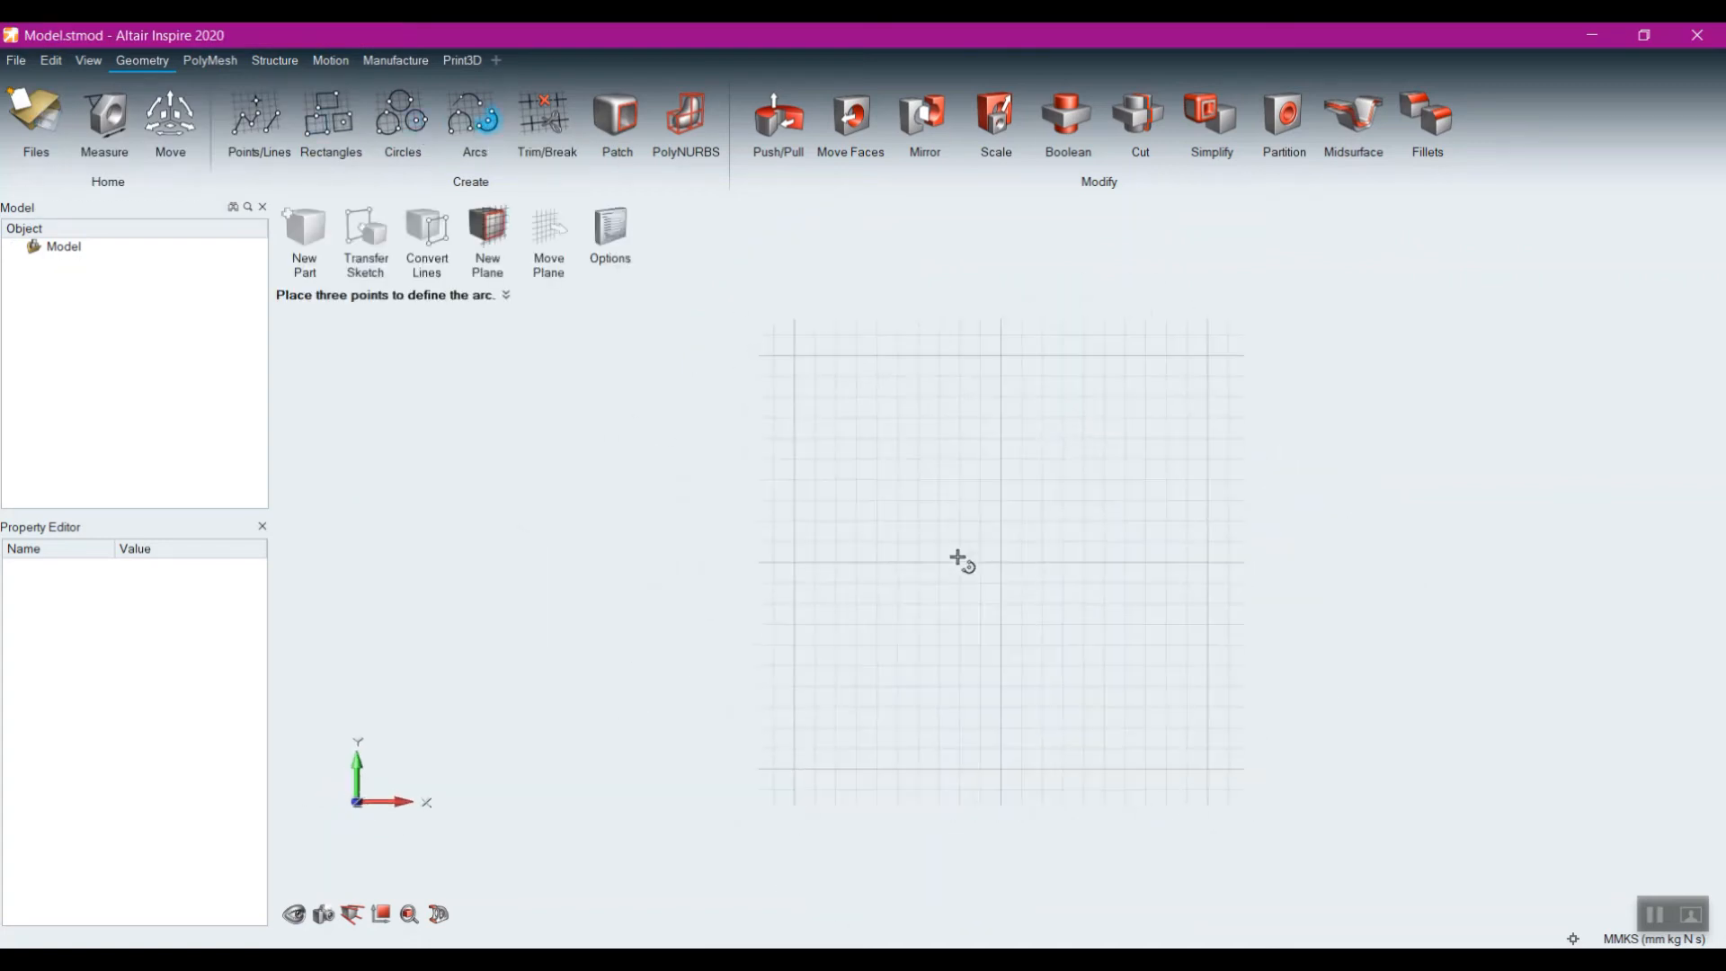
{"action": "left_click", "coordinate": [980, 584]}
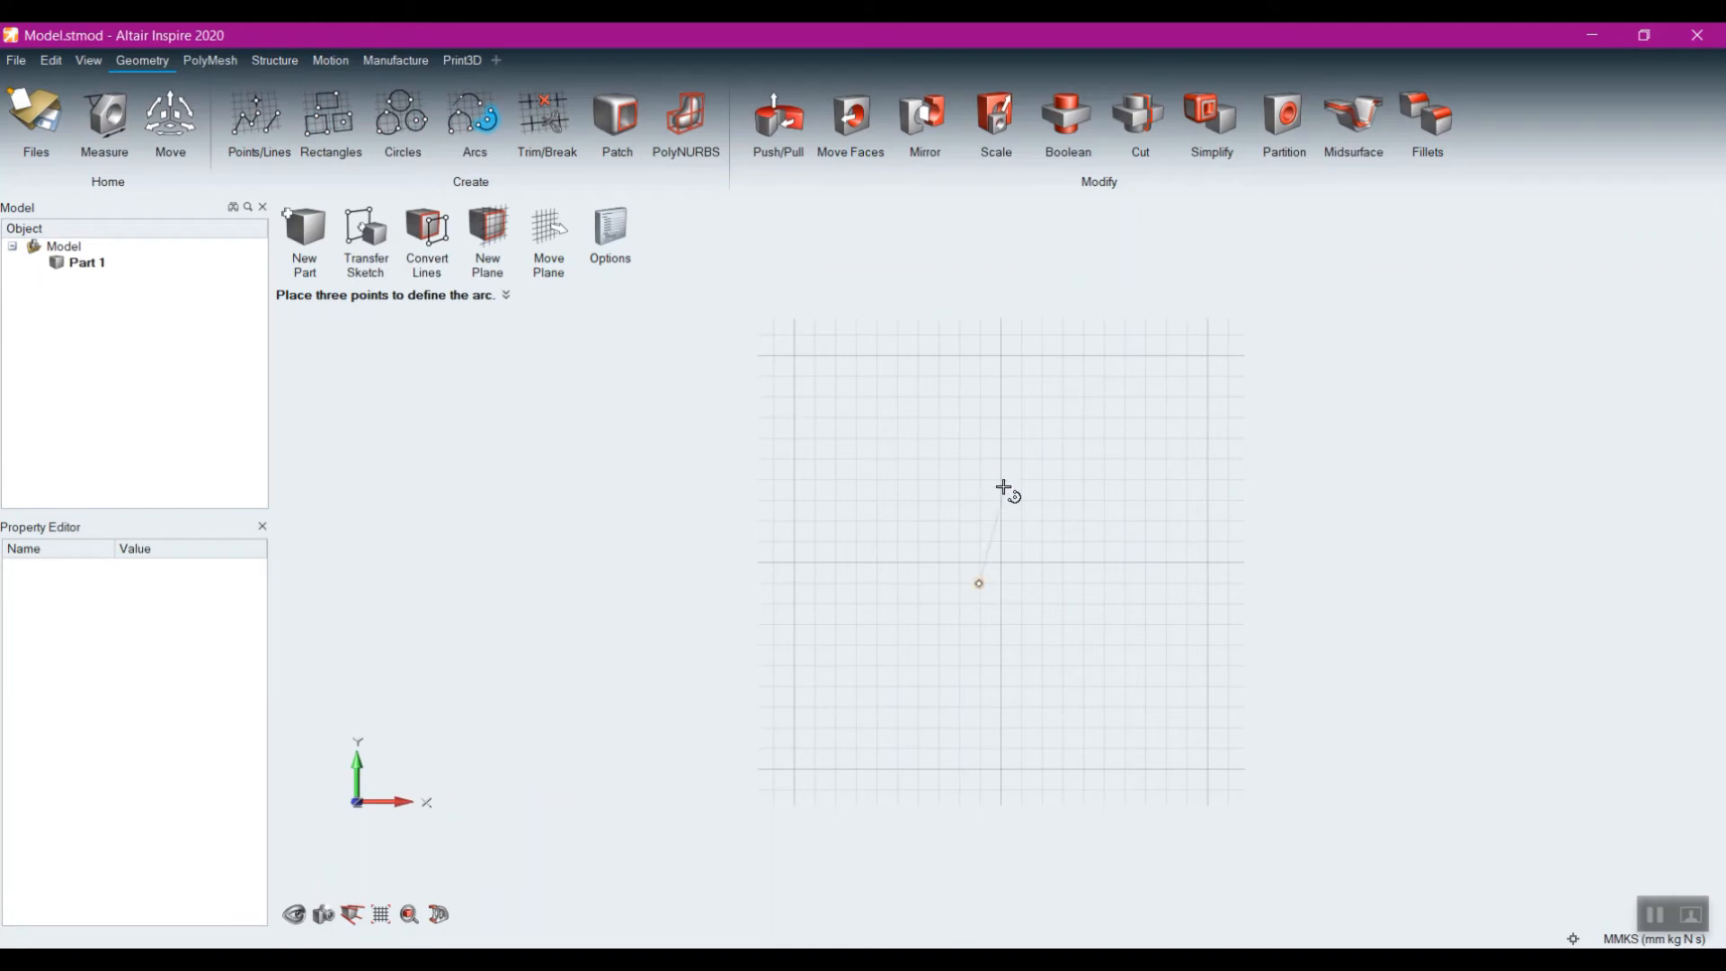
{"action": "left_click", "coordinate": [980, 459]}
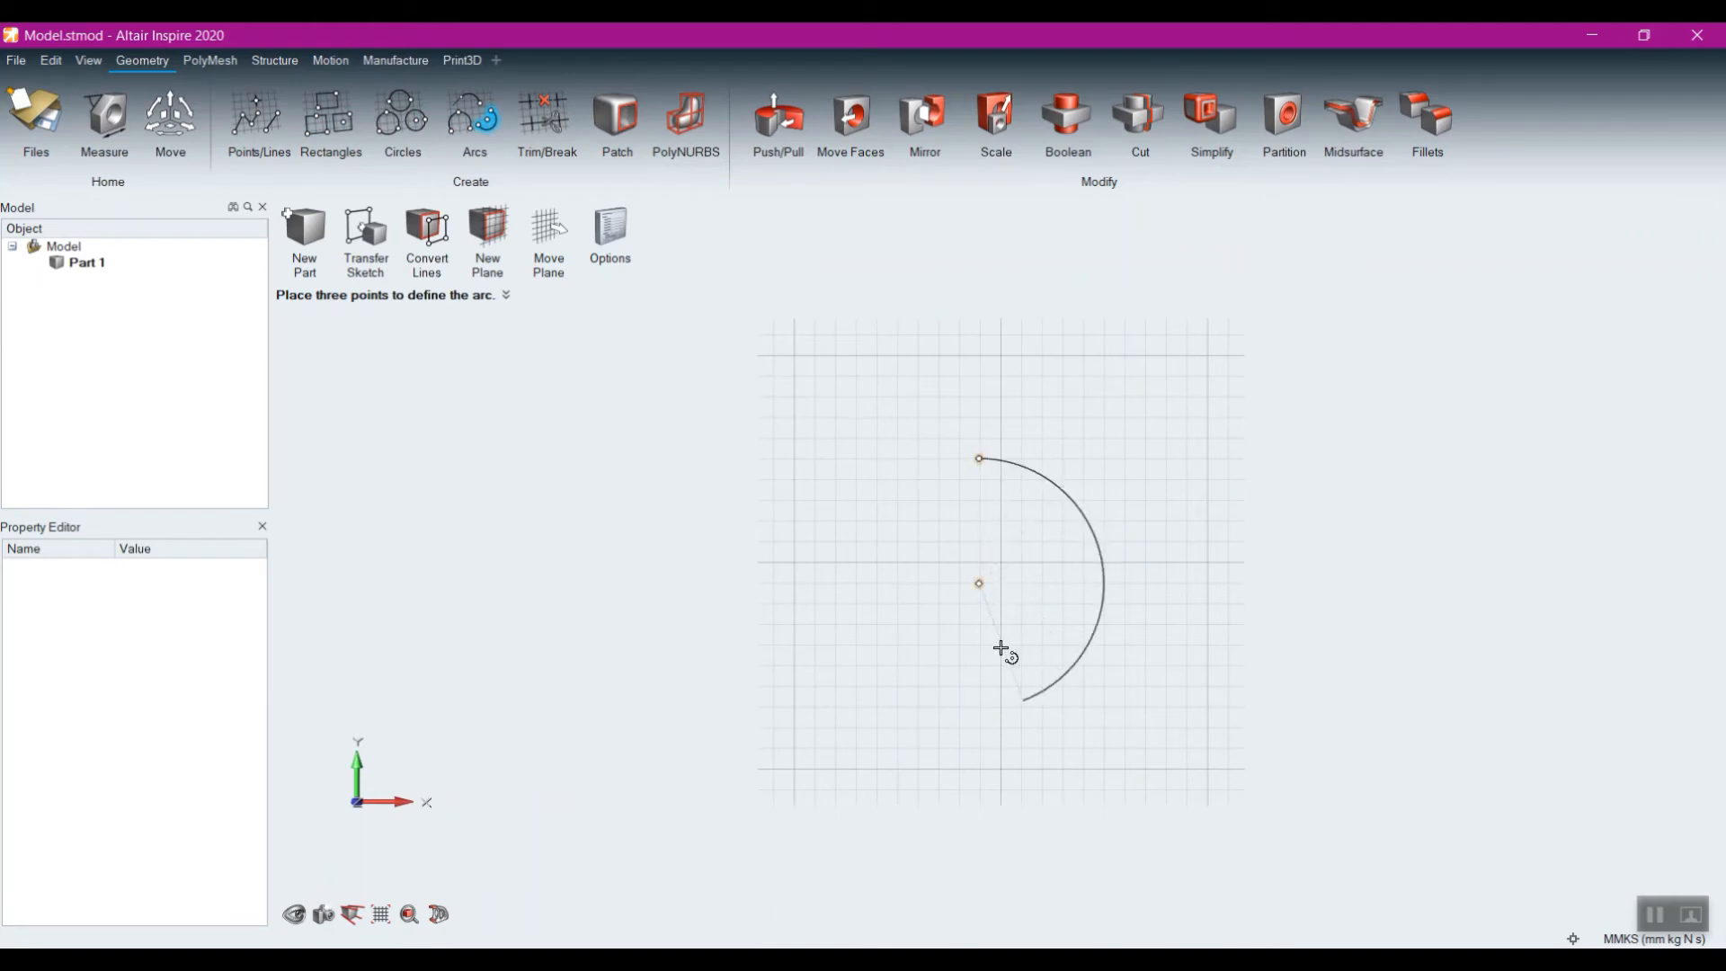
{"action": "left_click", "coordinate": [980, 708]}
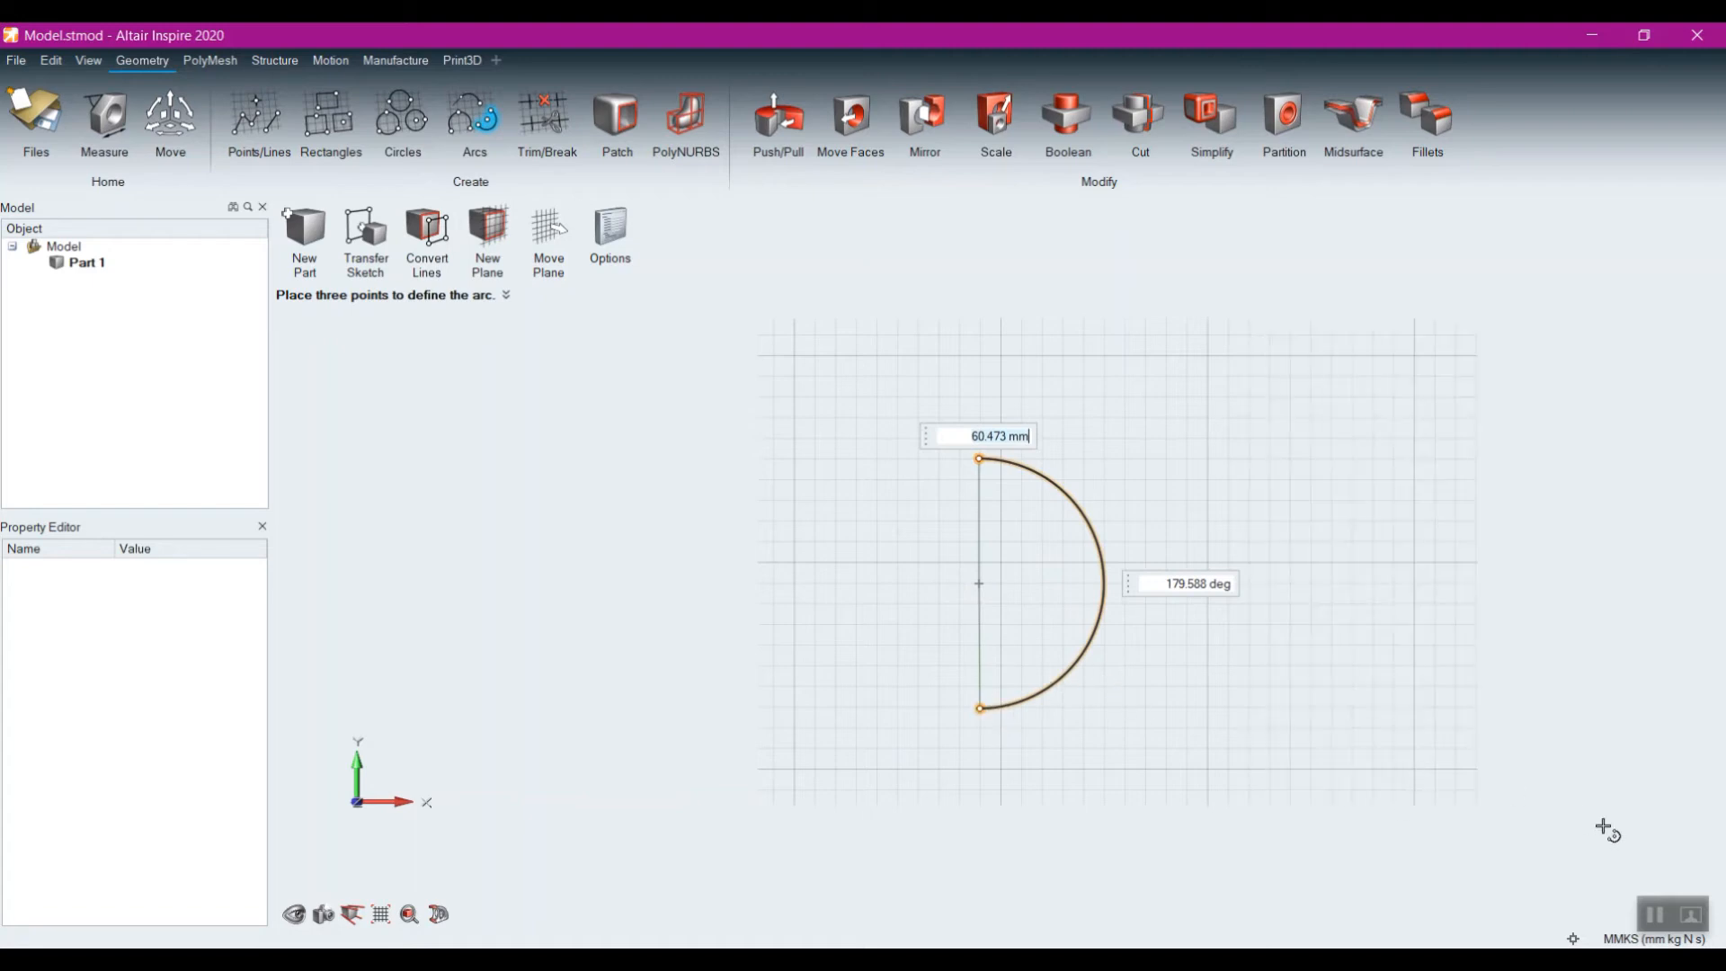
{"action": "right_click", "coordinate": [1586, 861]}
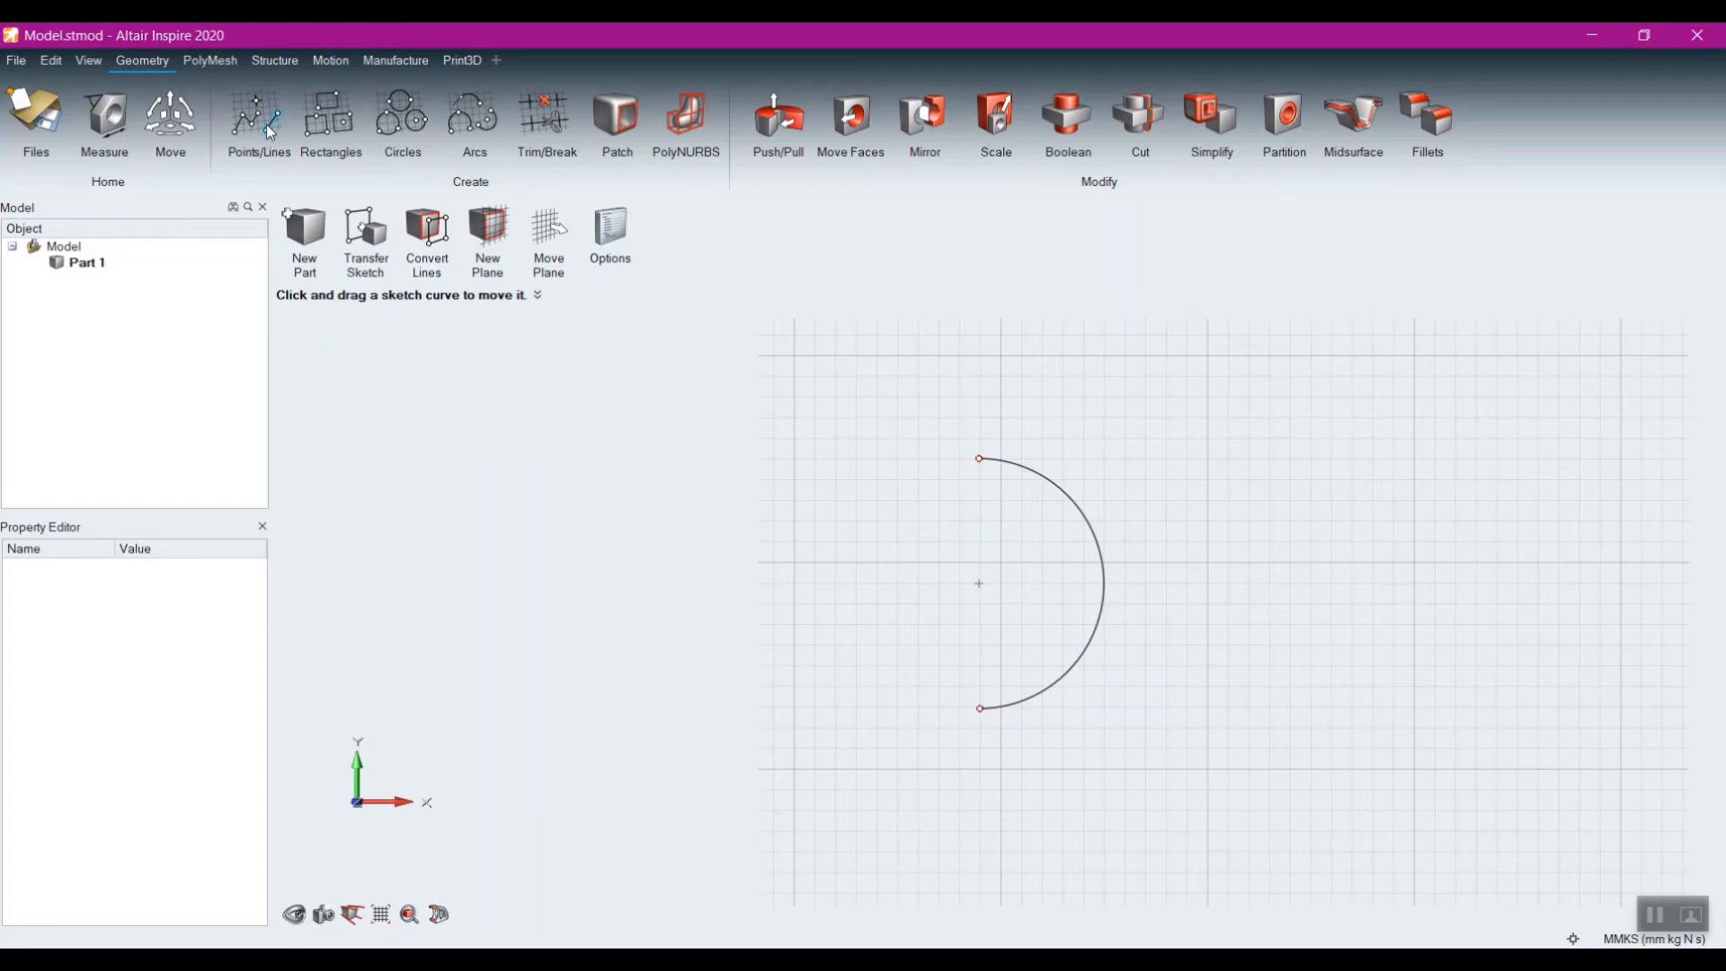
Step: Turn on all snap options and close the arc with a straight line between its two endpoints
{"action": "left_click", "coordinate": [1573, 939]}
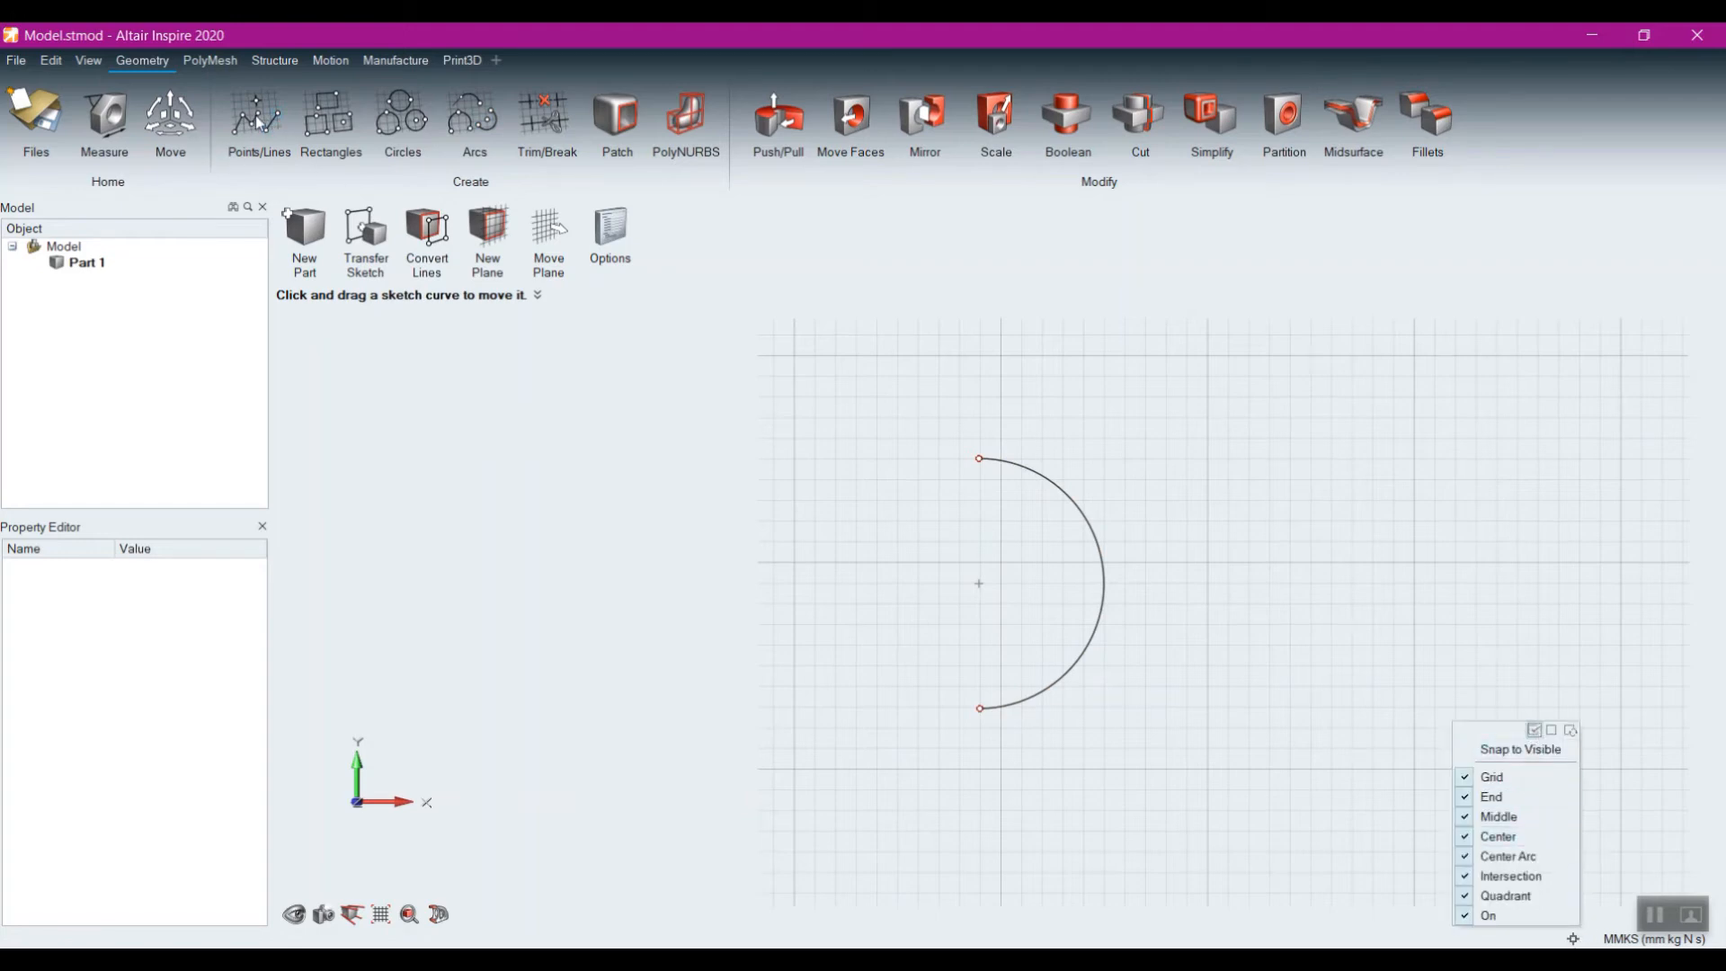
{"action": "left_click", "coordinate": [257, 120]}
{"action": "left_click", "coordinate": [979, 458]}
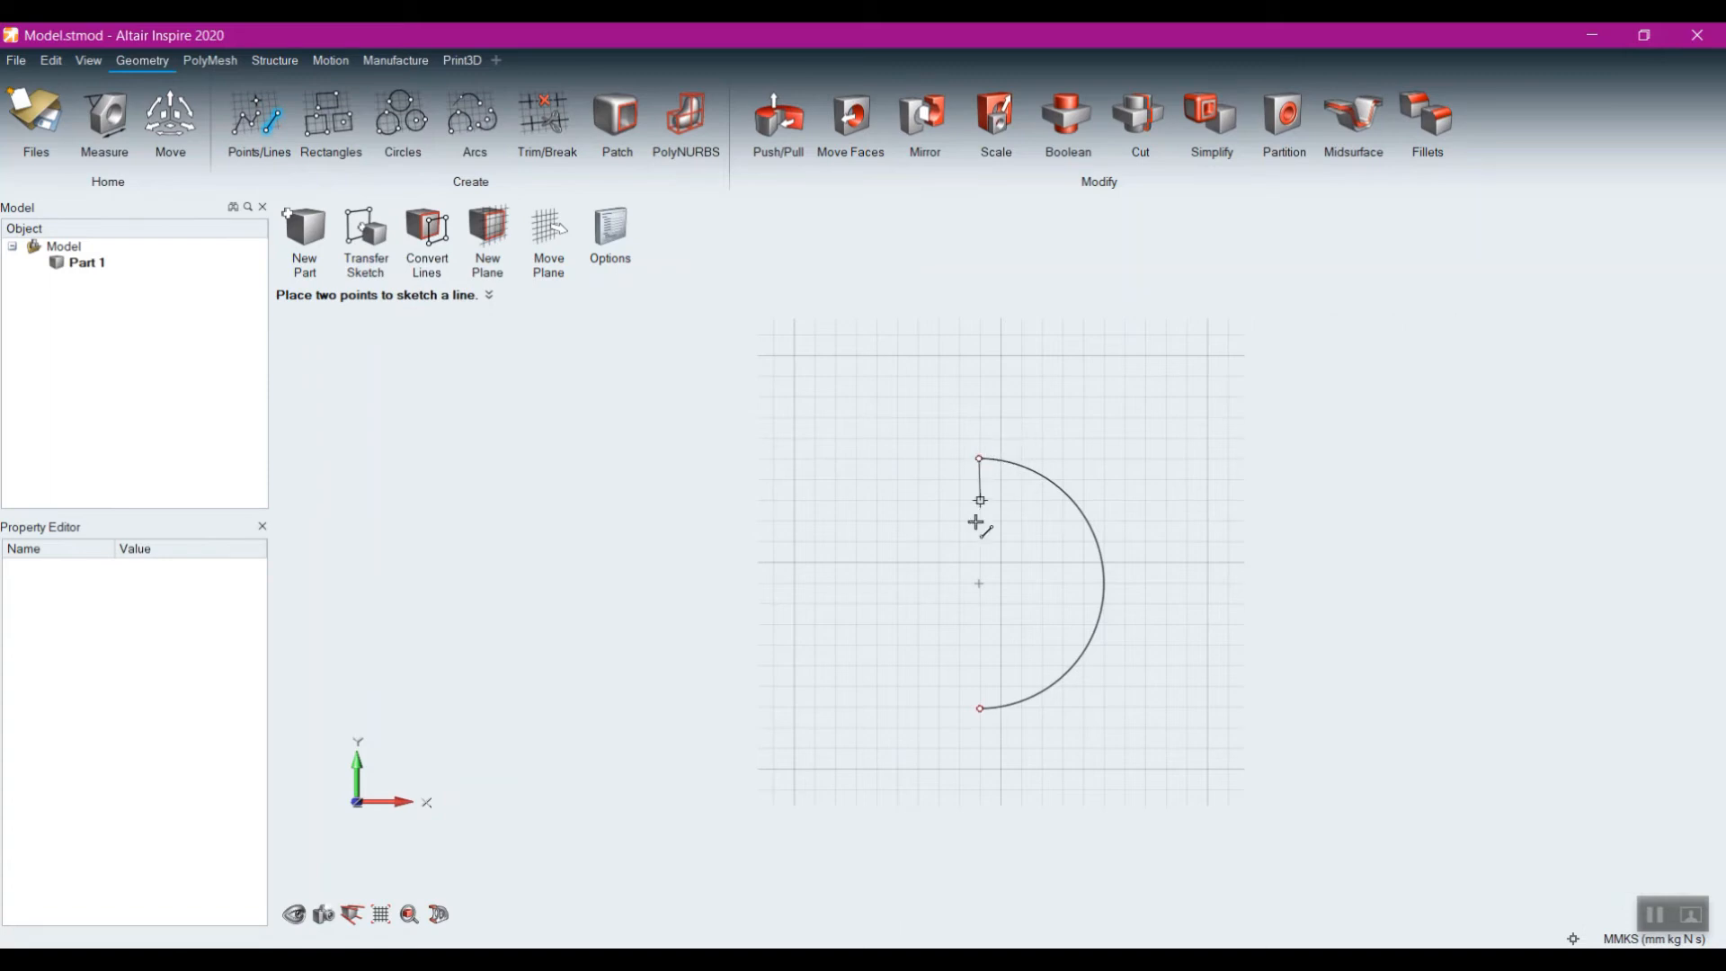
{"action": "left_click", "coordinate": [979, 709]}
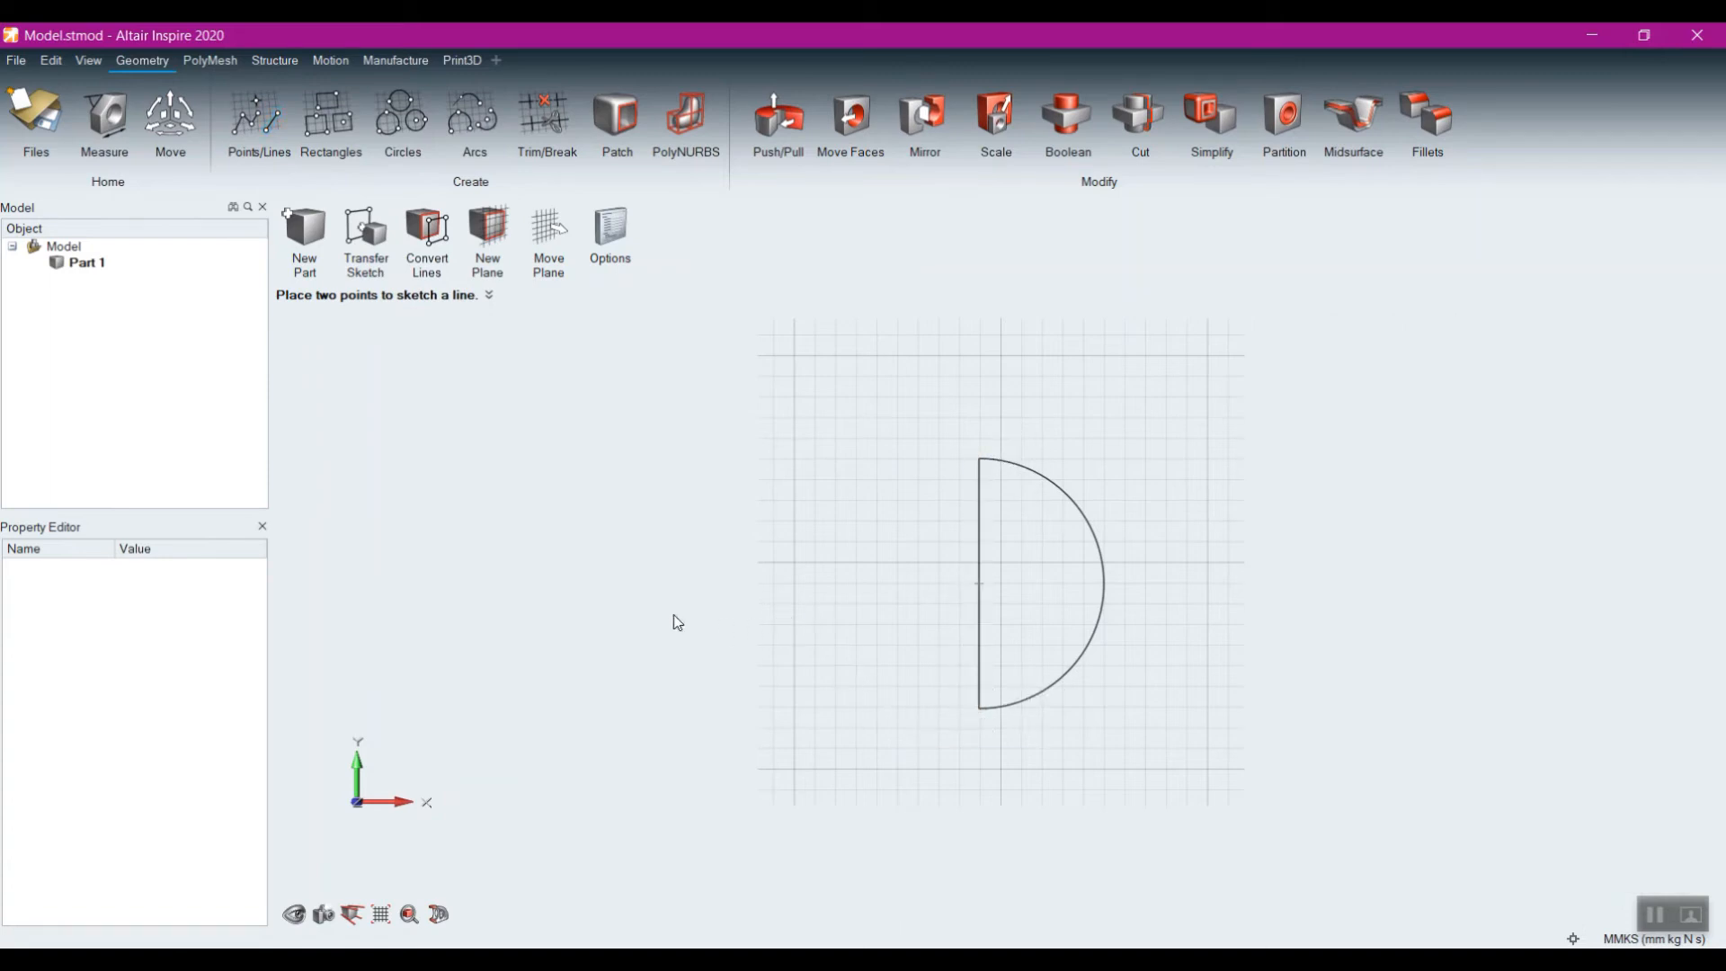
{"action": "right_click", "coordinate": [732, 536]}
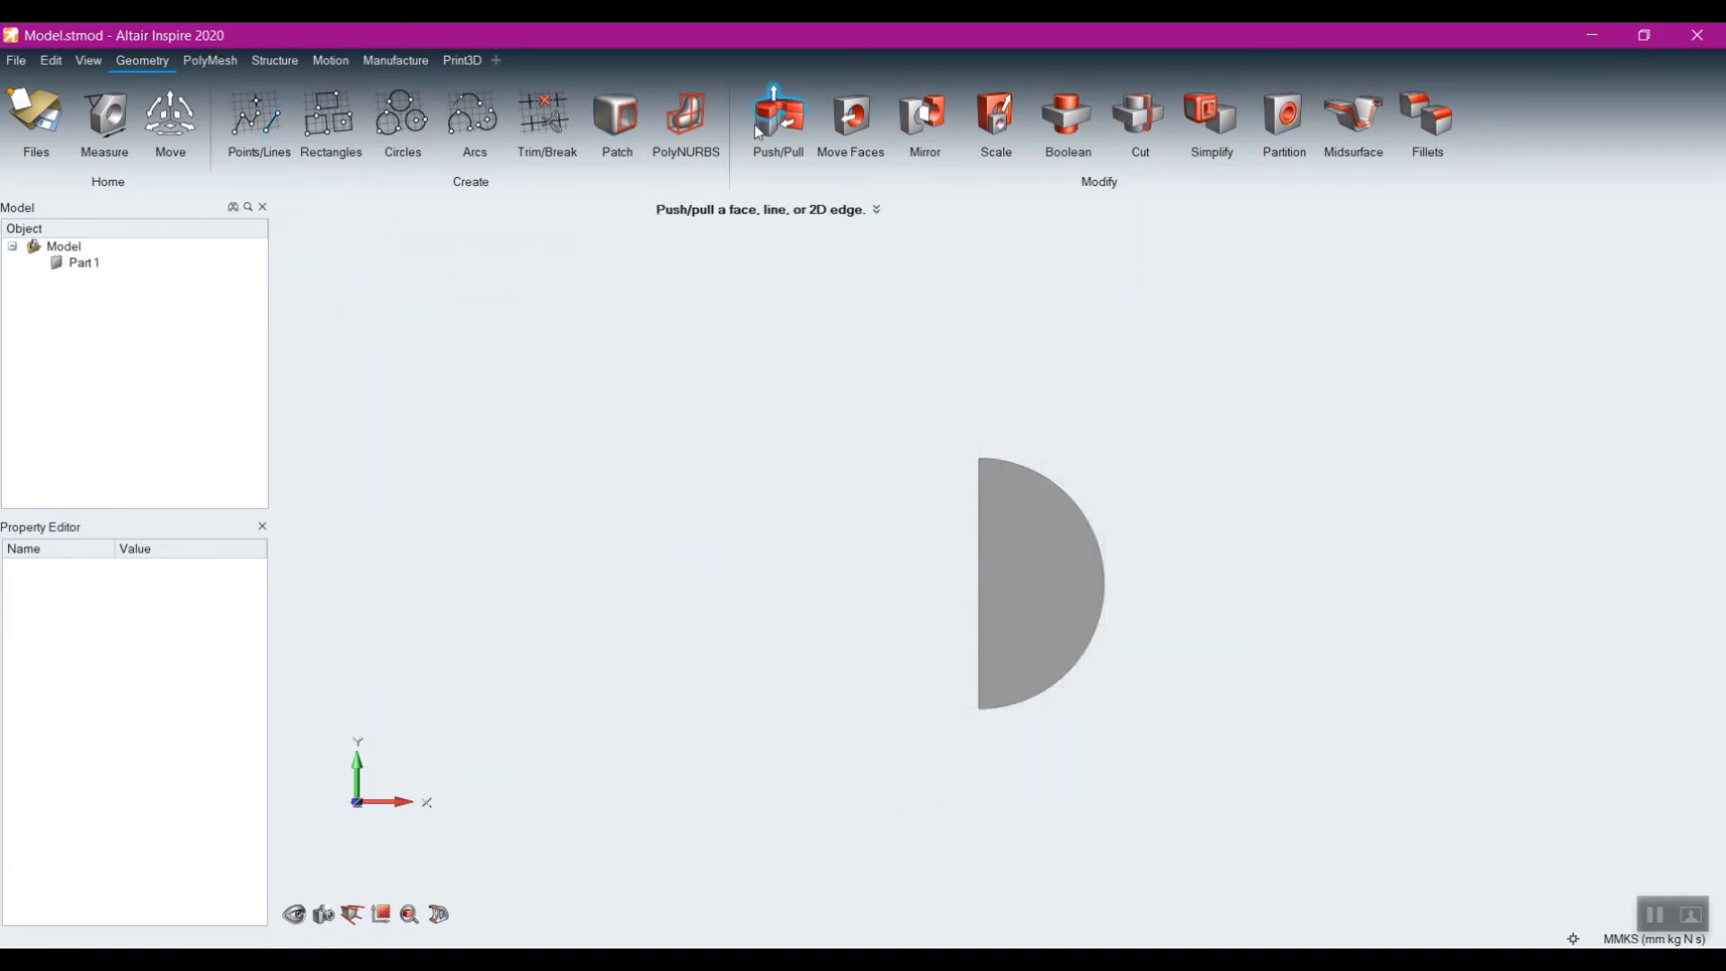
Step: Revolve the half-disc face 360 degrees about its straight edge to form a sphere
{"action": "left_click", "coordinate": [803, 120]}
{"action": "left_click", "coordinate": [1029, 635]}
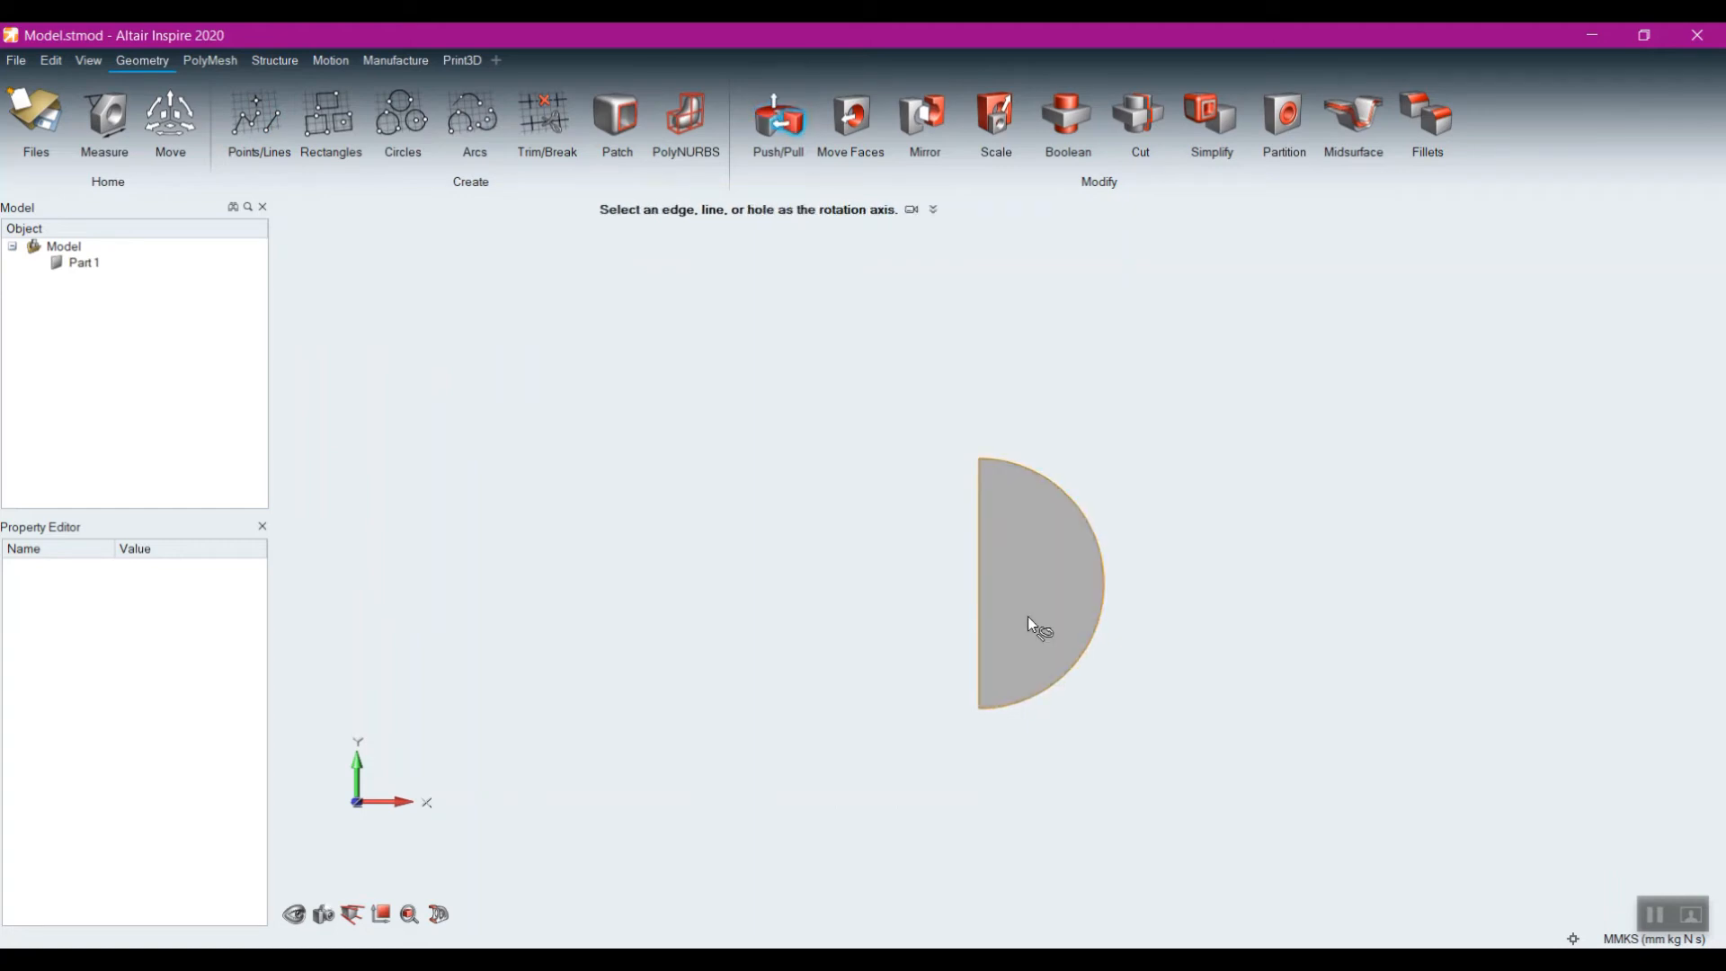
{"action": "left_click", "coordinate": [980, 589]}
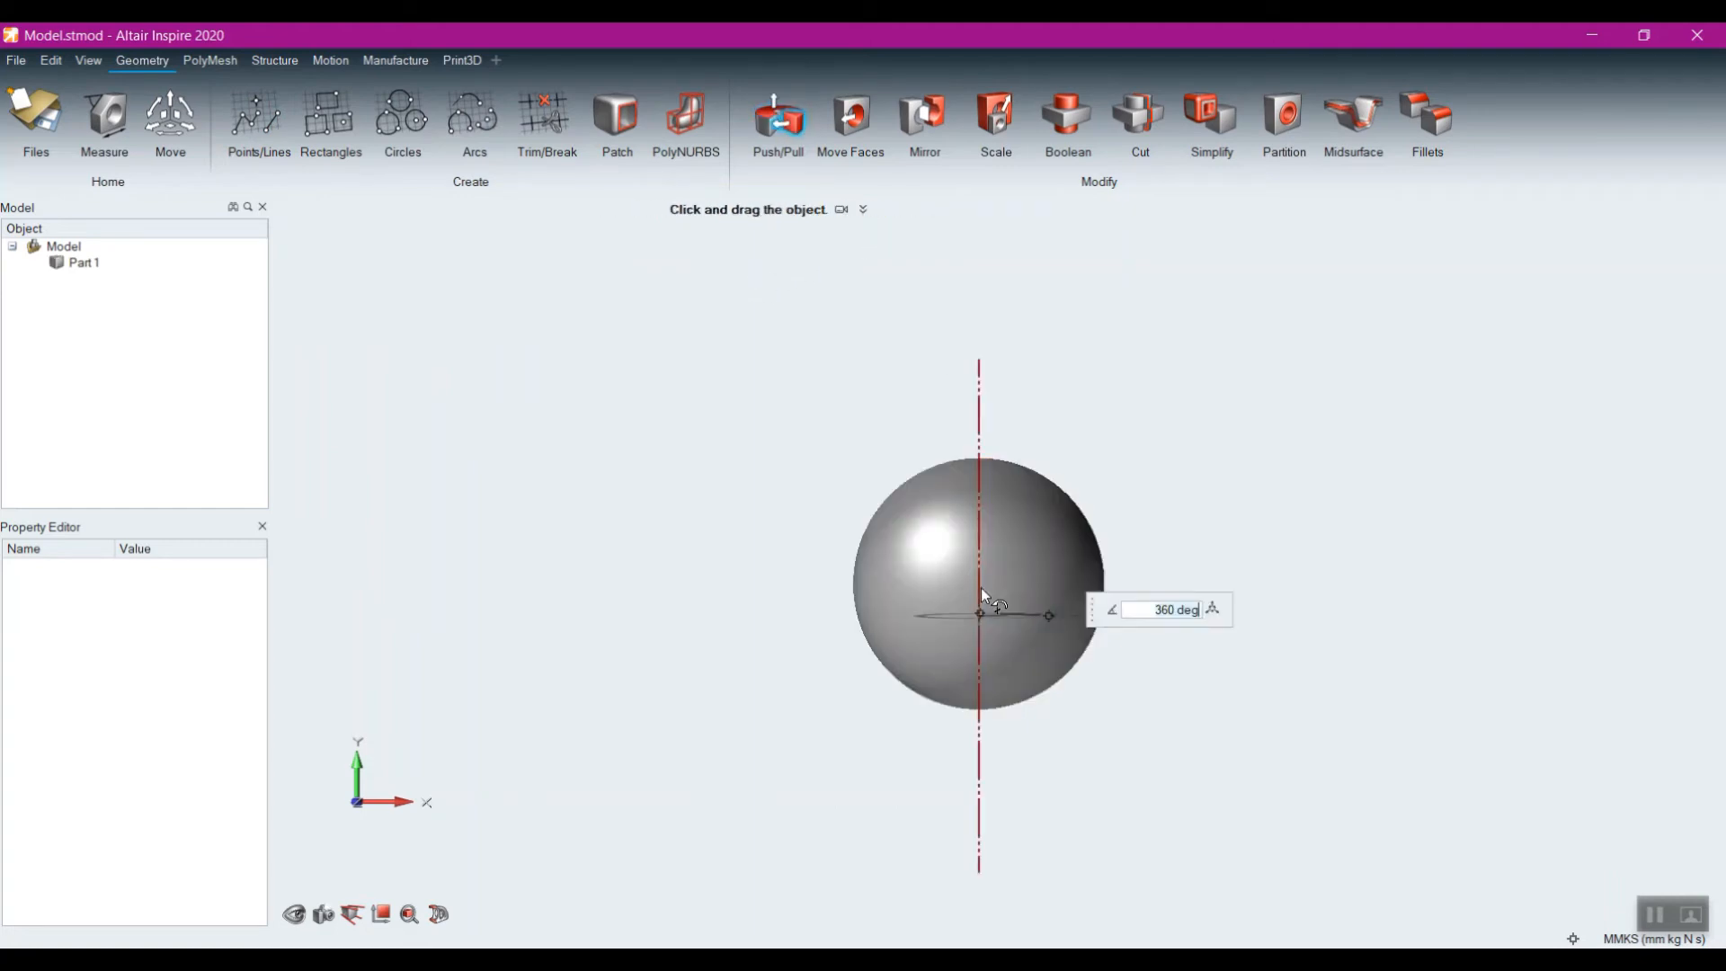
{"action": "right_click", "coordinate": [1067, 726]}
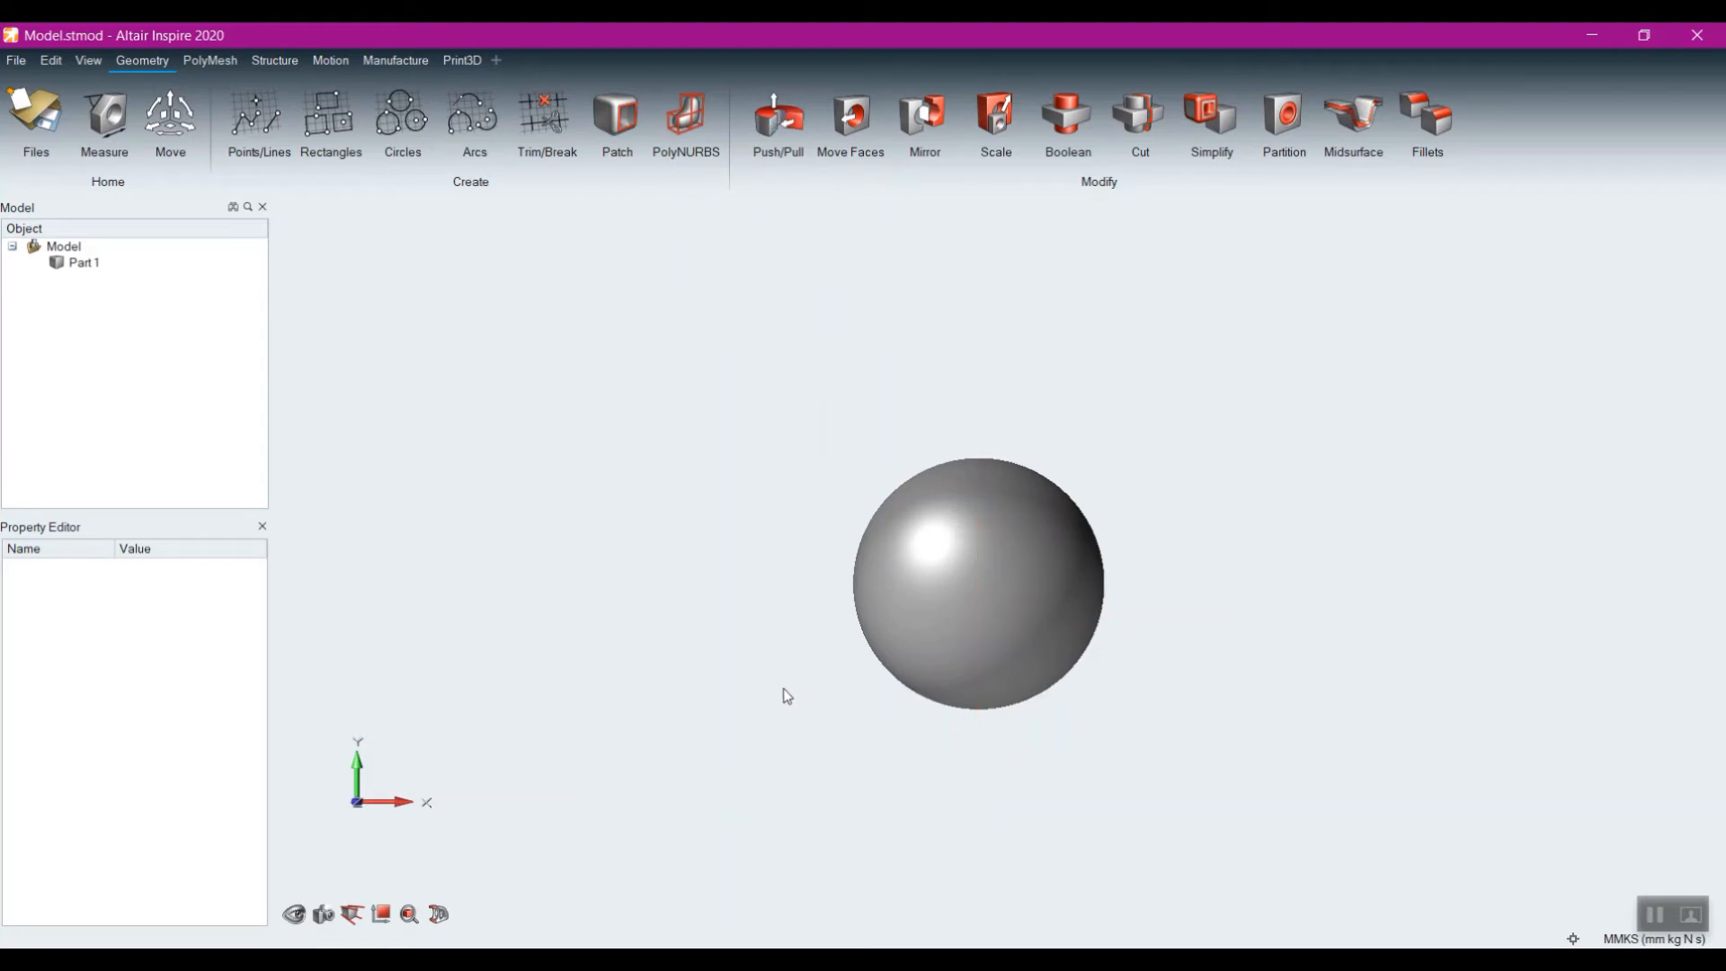
{"action": "right_click_drag", "start_coordinate": [787, 697], "coordinate": [778, 722]}
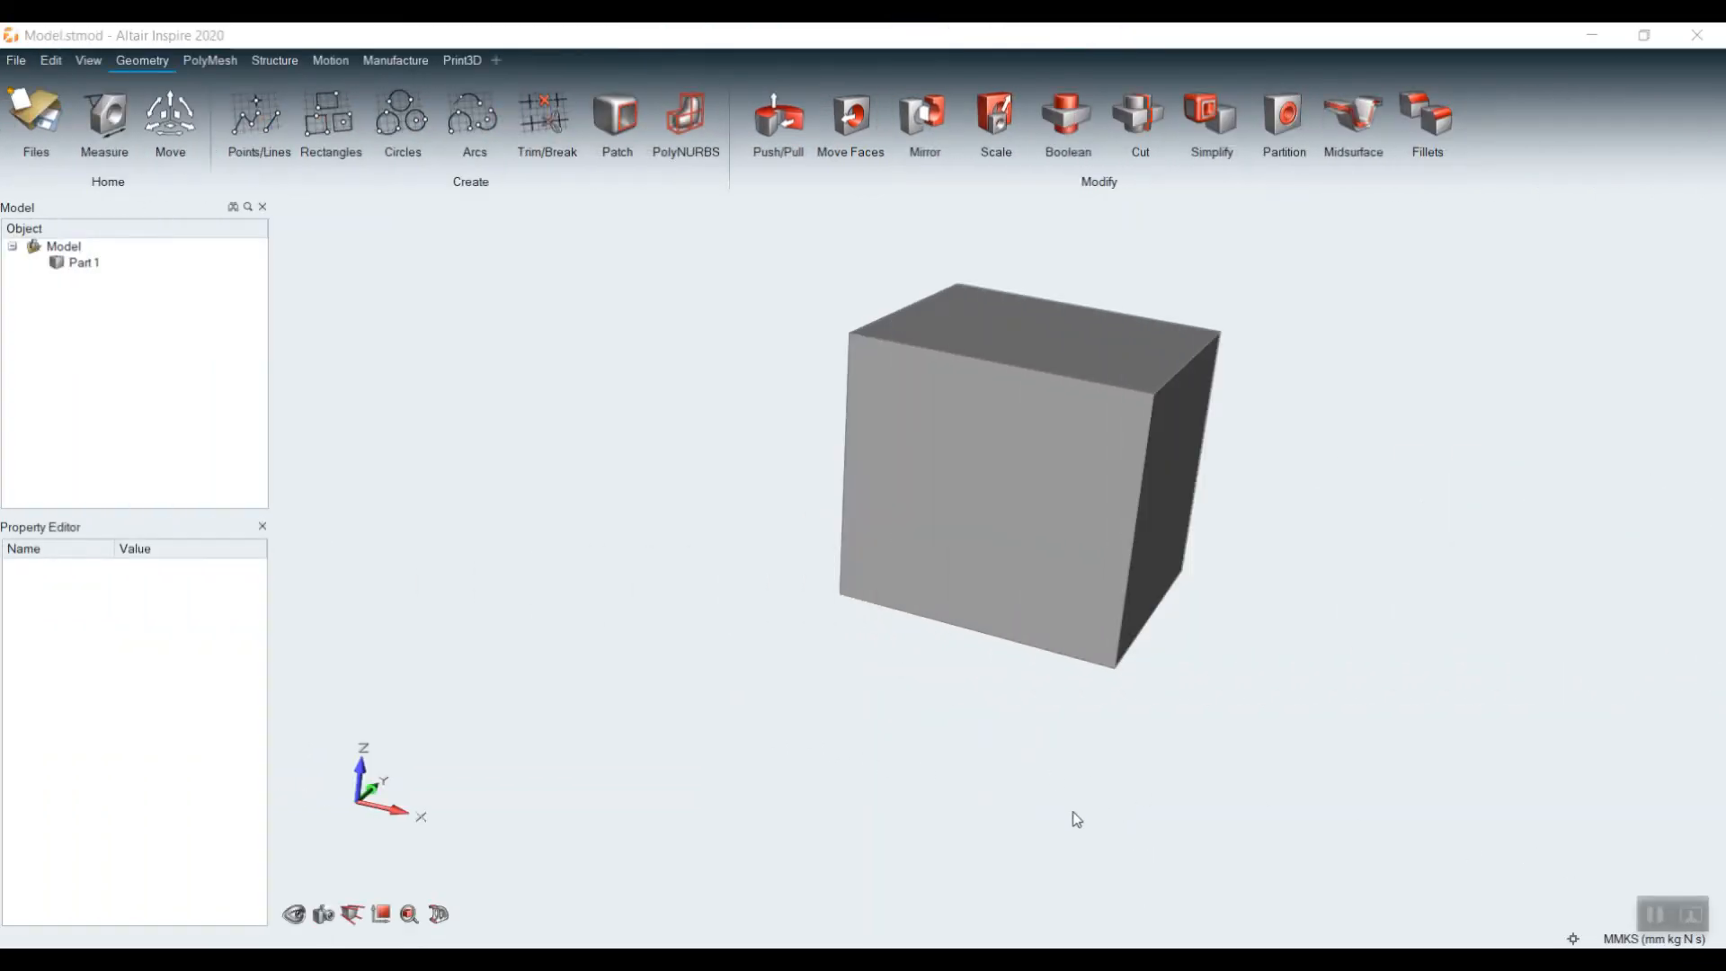
Step: On the cube's front face, sketch two connected lines from the top edge's midpoint through the negative X side's midpoint to the bottom edge's midpoint
{"action": "mouse_move", "coordinate": [880, 759]}
{"action": "right_mouse_down"}
{"action": "mouse_move", "coordinate": [936, 721]}
{"action": "mouse_move", "coordinate": [969, 729]}
{"action": "right_mouse_up"}
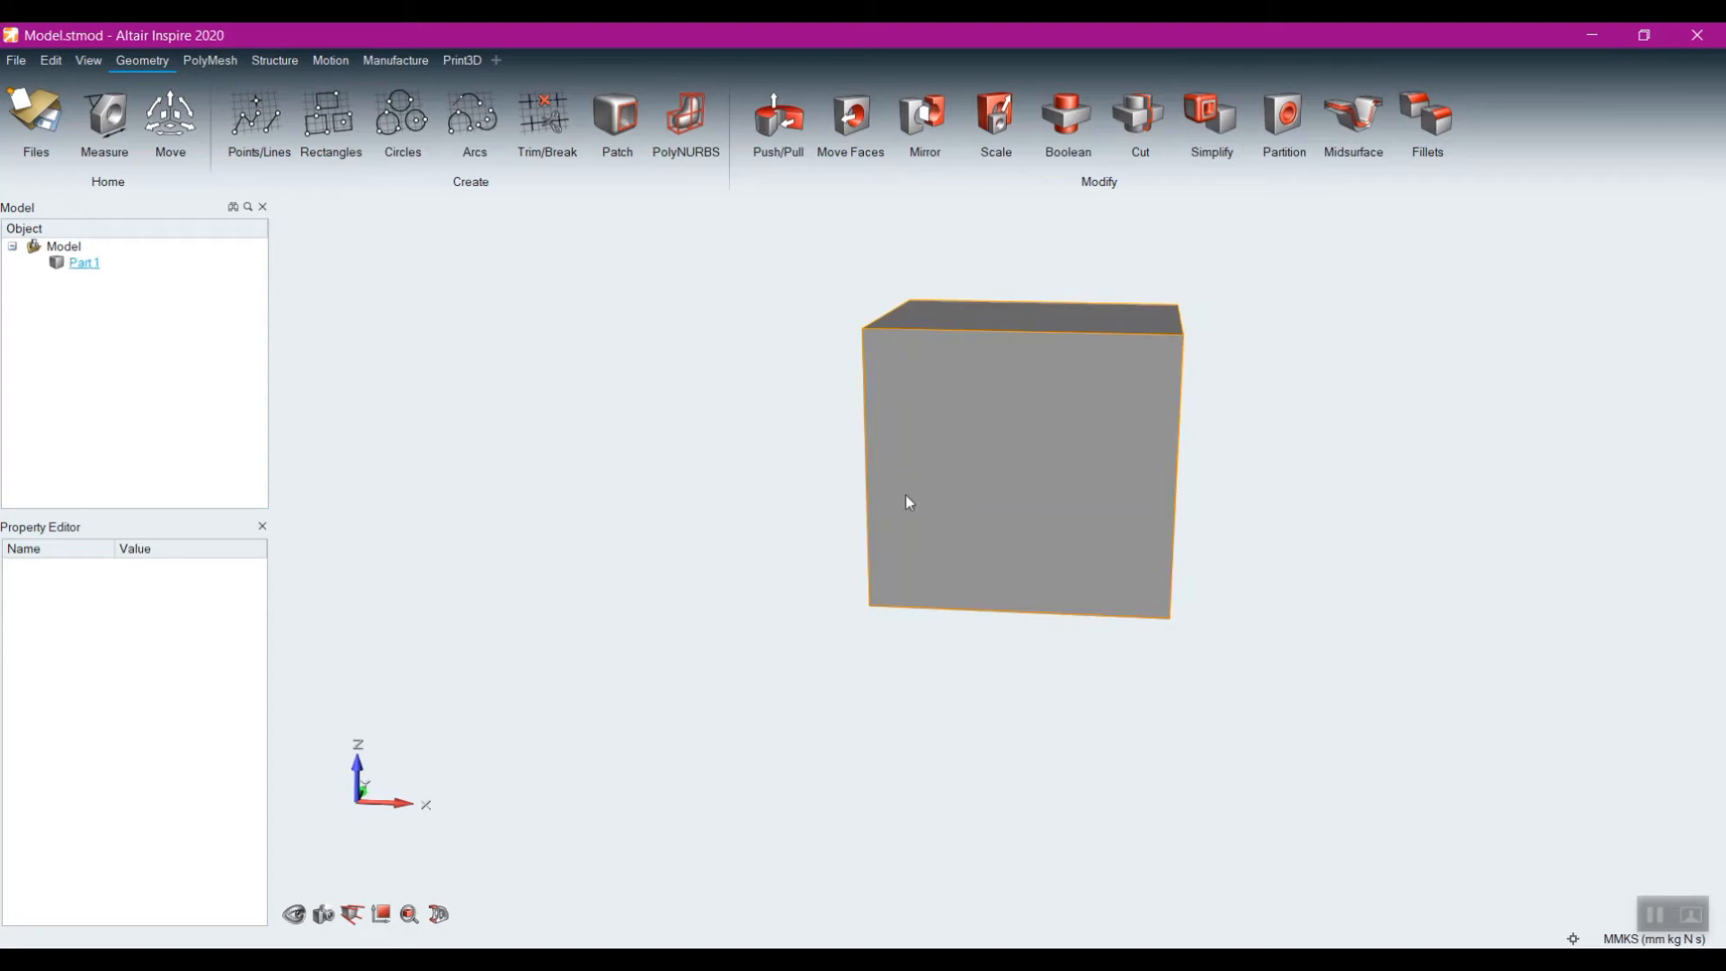
{"action": "left_click", "coordinate": [259, 117]}
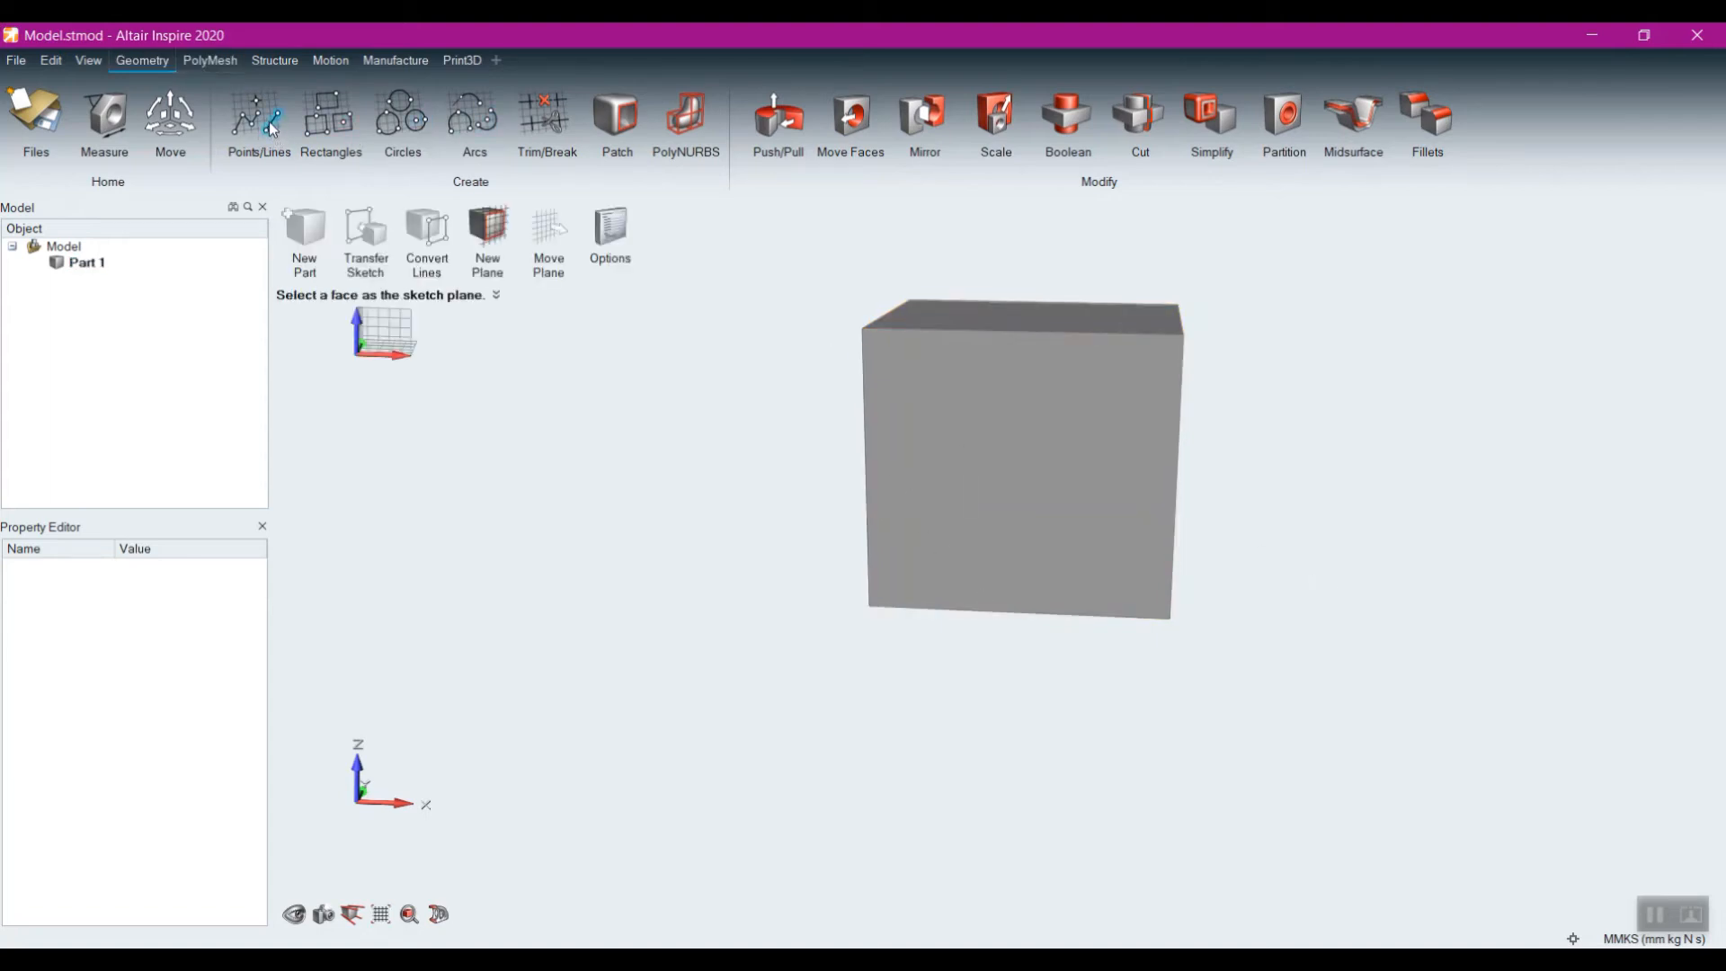
{"action": "left_click", "coordinate": [985, 482]}
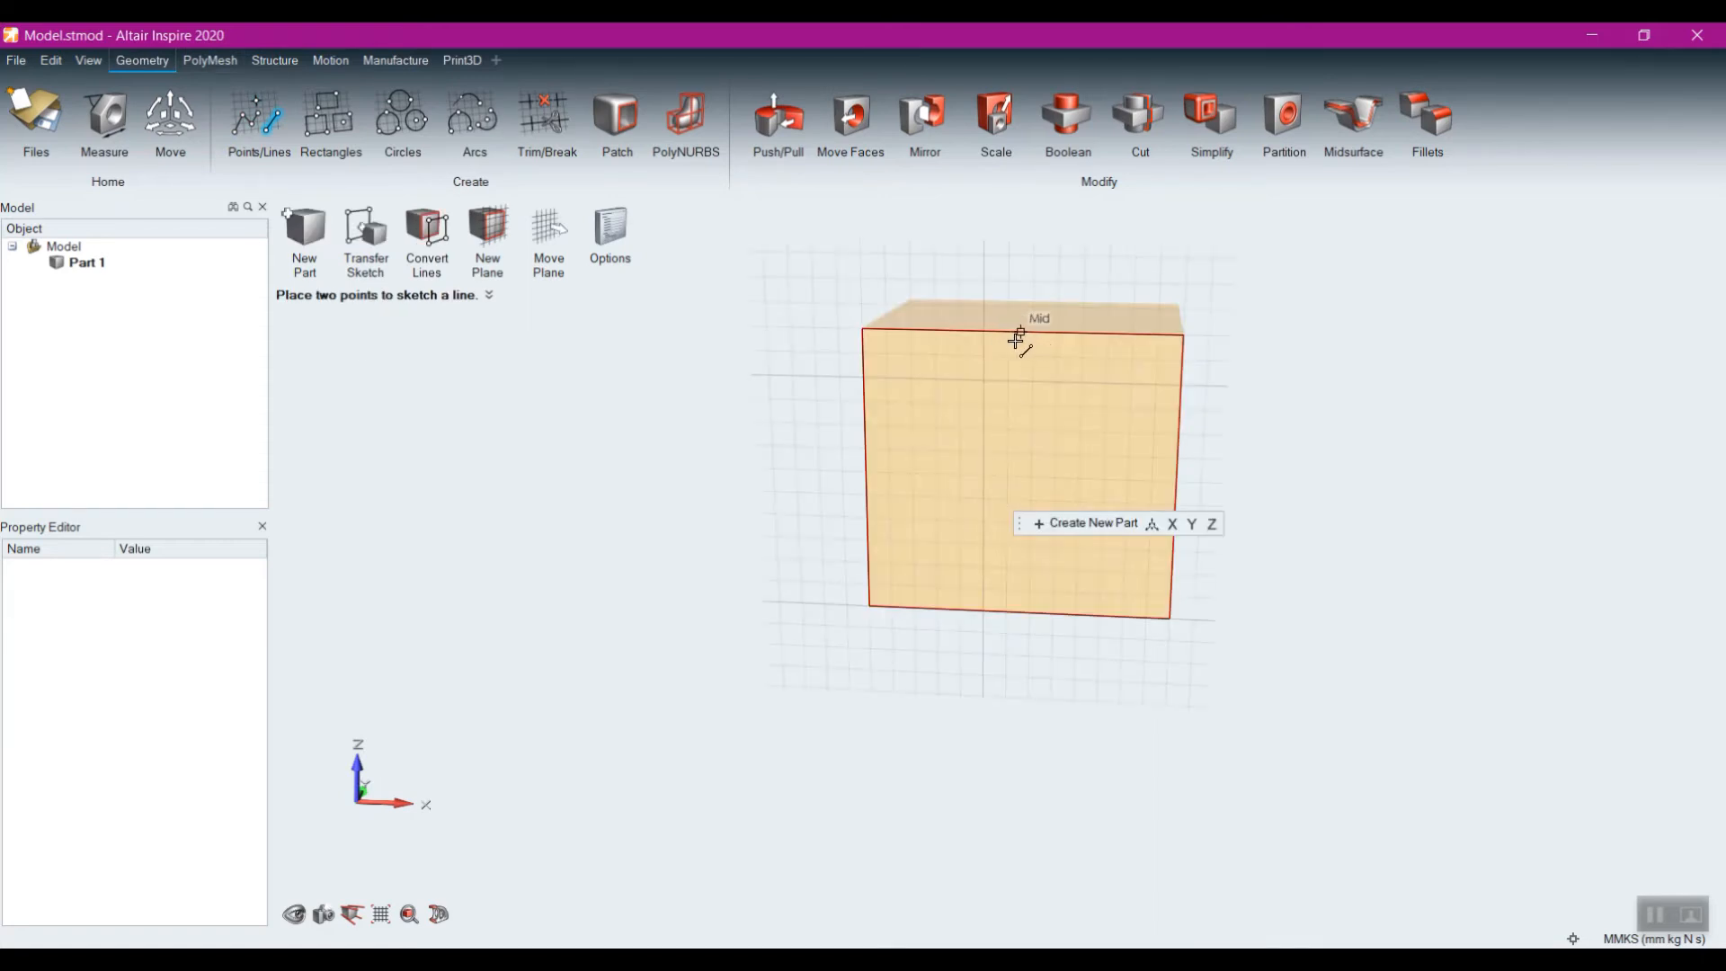
{"action": "left_click", "coordinate": [1021, 336]}
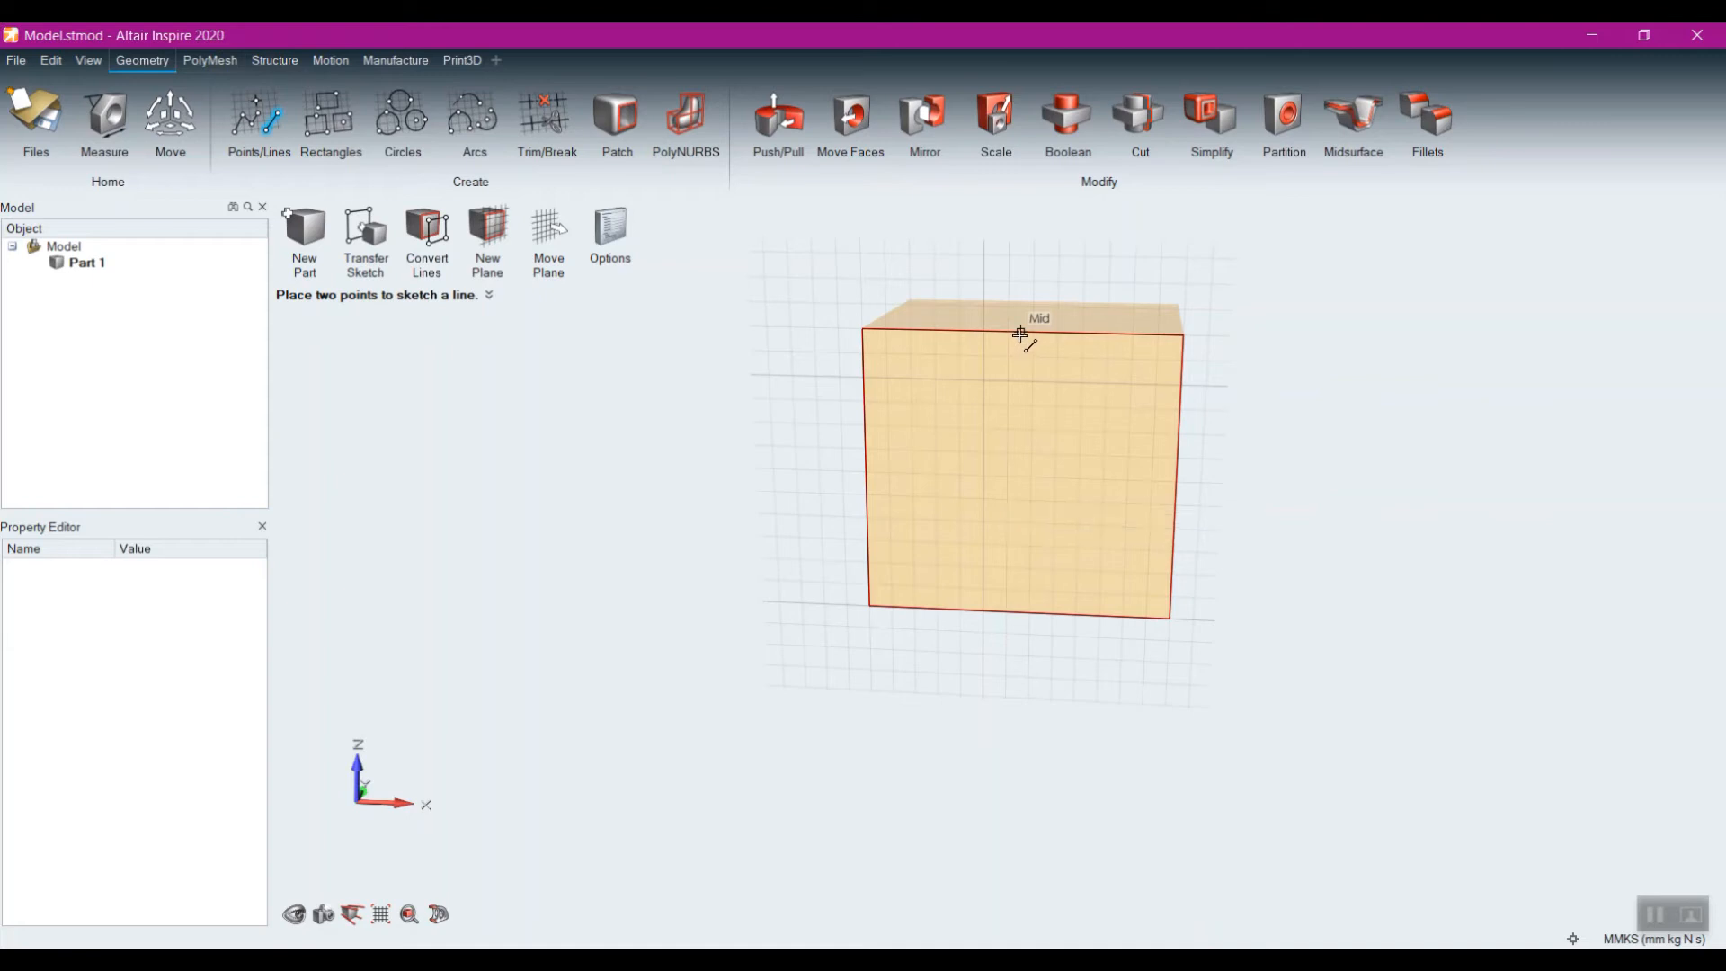
{"action": "left_click", "coordinate": [868, 472]}
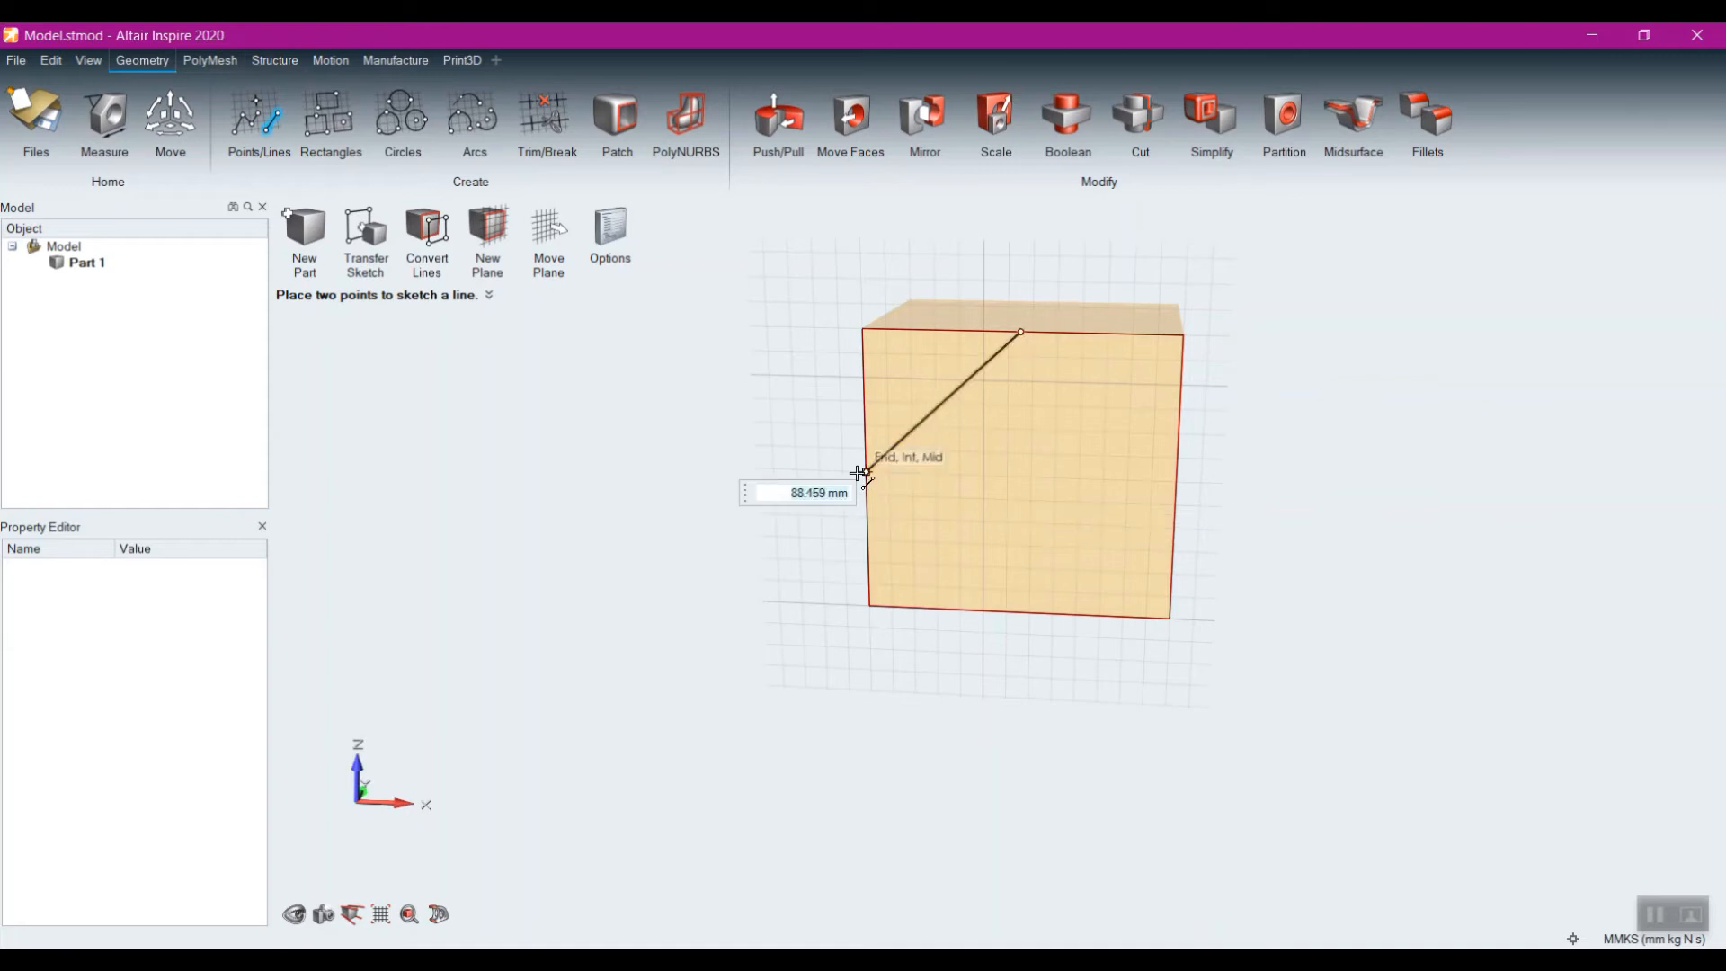
{"action": "left_click", "coordinate": [1019, 613]}
{"action": "key", "text": "Escape"}
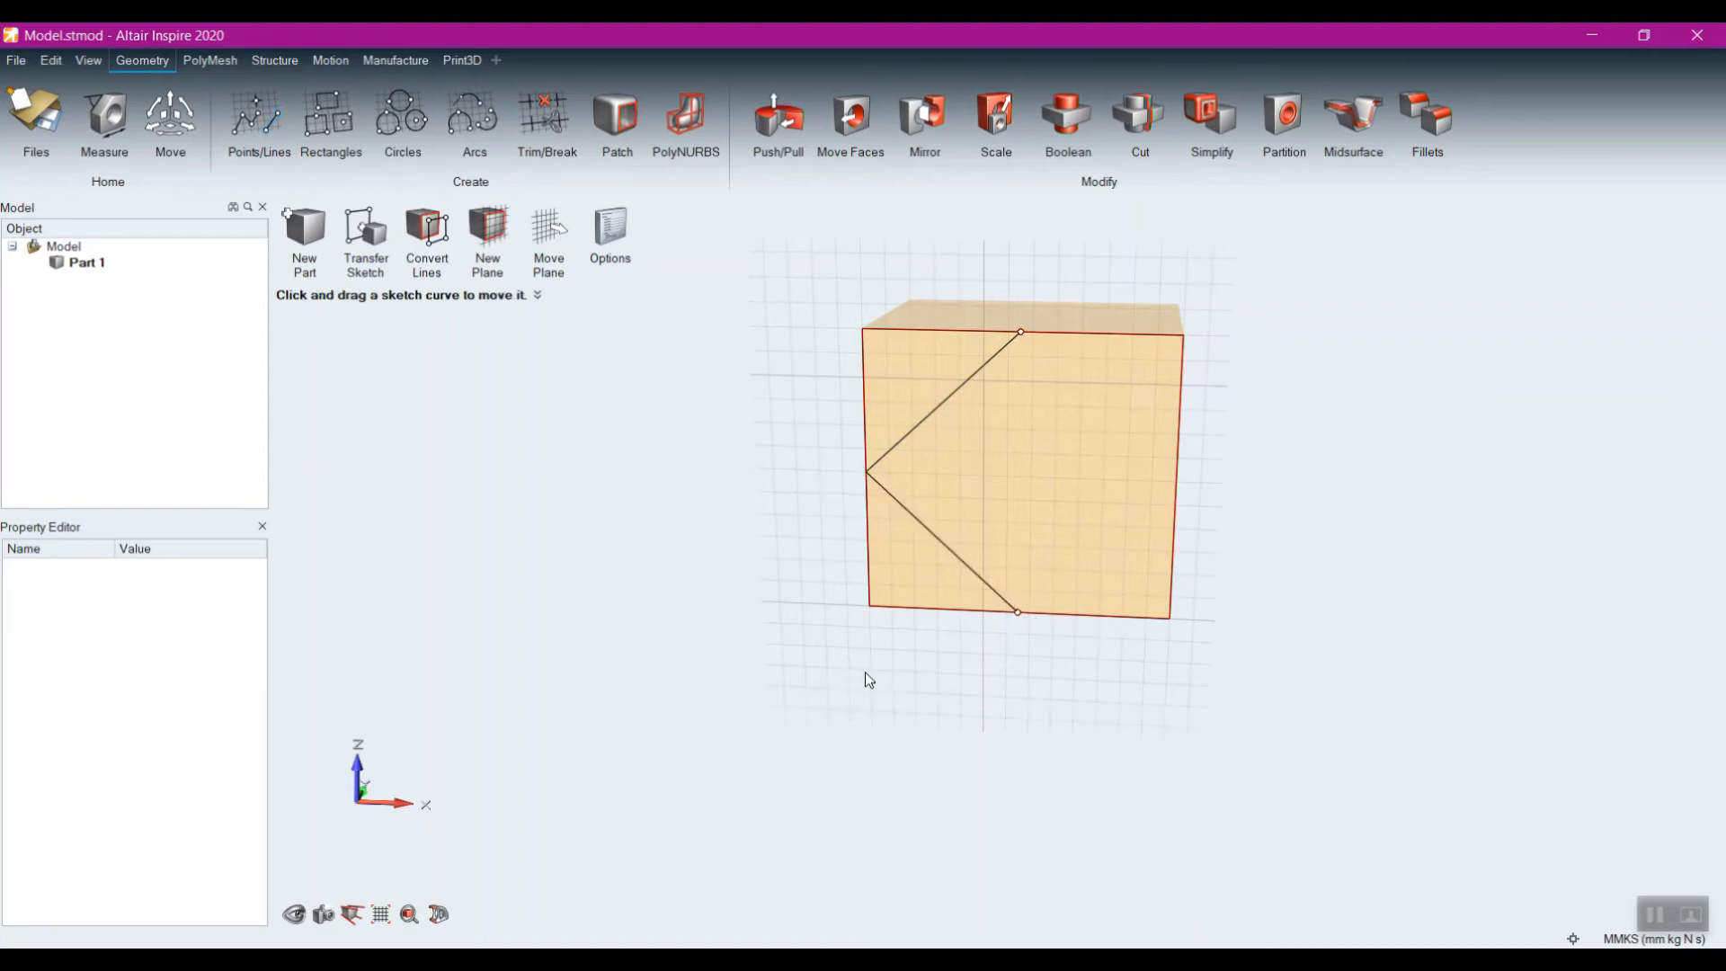
{"action": "right_click", "coordinate": [969, 664]}
Step: Push both triangular corner faces through the cube's full depth to cut off the two corners
{"action": "middle_click_drag", "start_coordinate": [703, 644], "coordinate": [850, 643]}
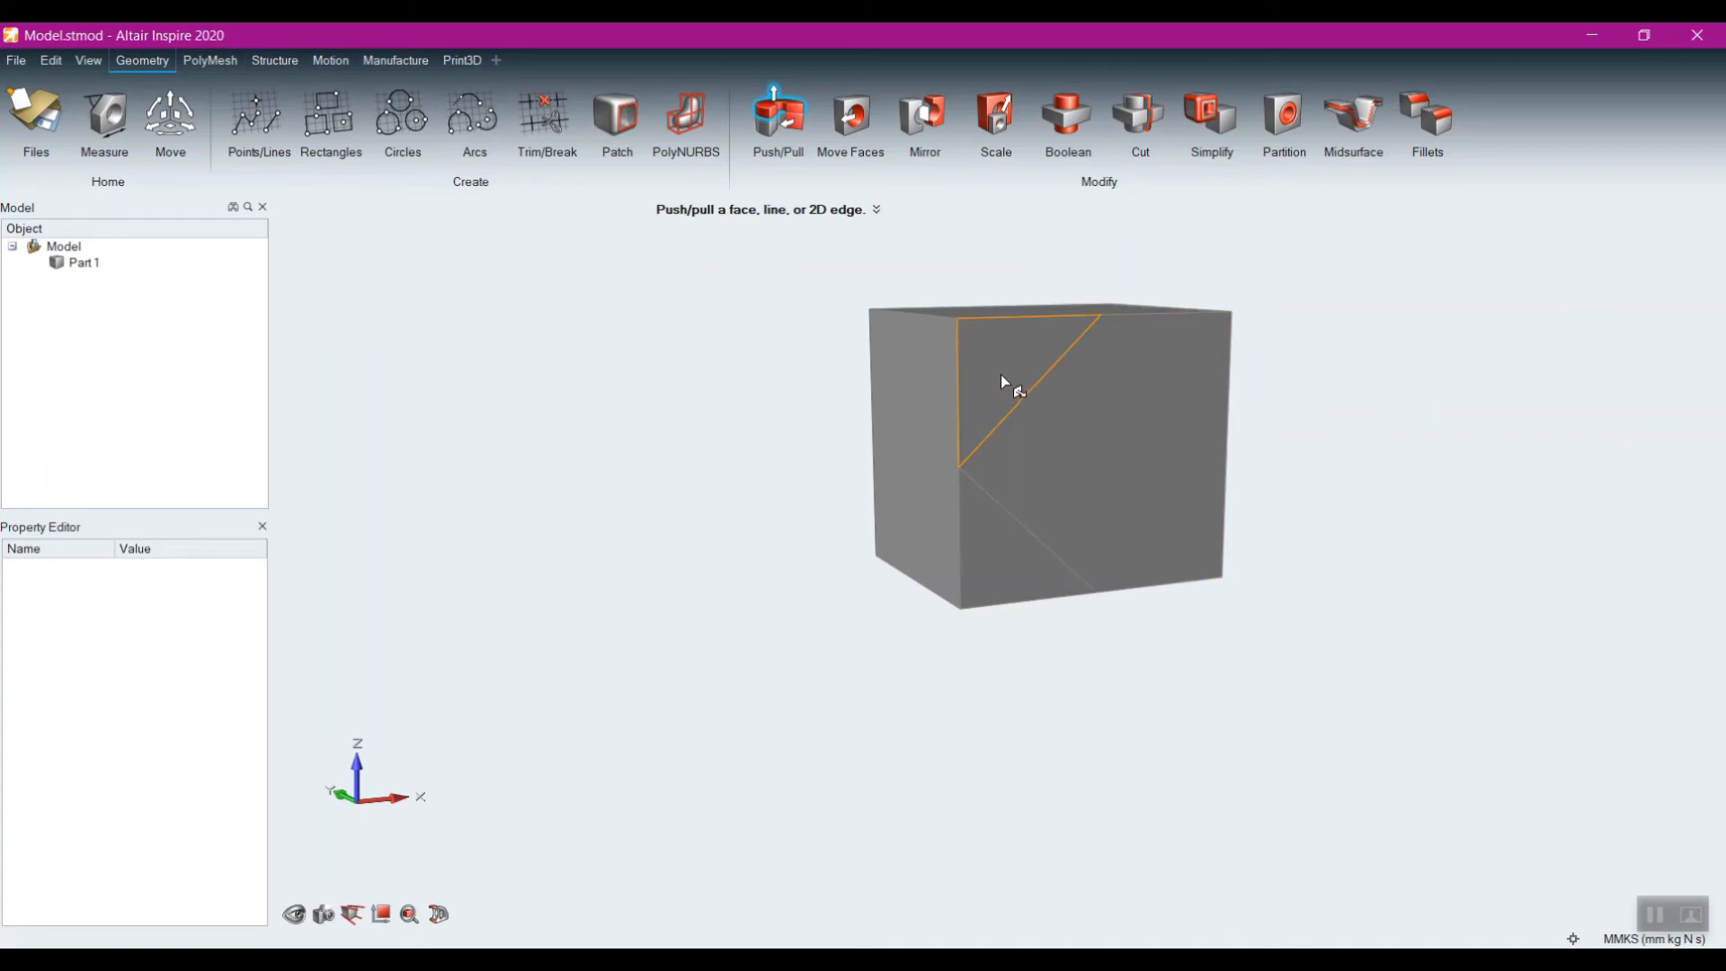
{"action": "left_click_drag", "start_coordinate": [1001, 374], "coordinate": [805, 358]}
{"action": "left_click_drag", "start_coordinate": [967, 548], "coordinate": [840, 474]}
{"action": "right_click_drag", "start_coordinate": [983, 617], "coordinate": [862, 581]}
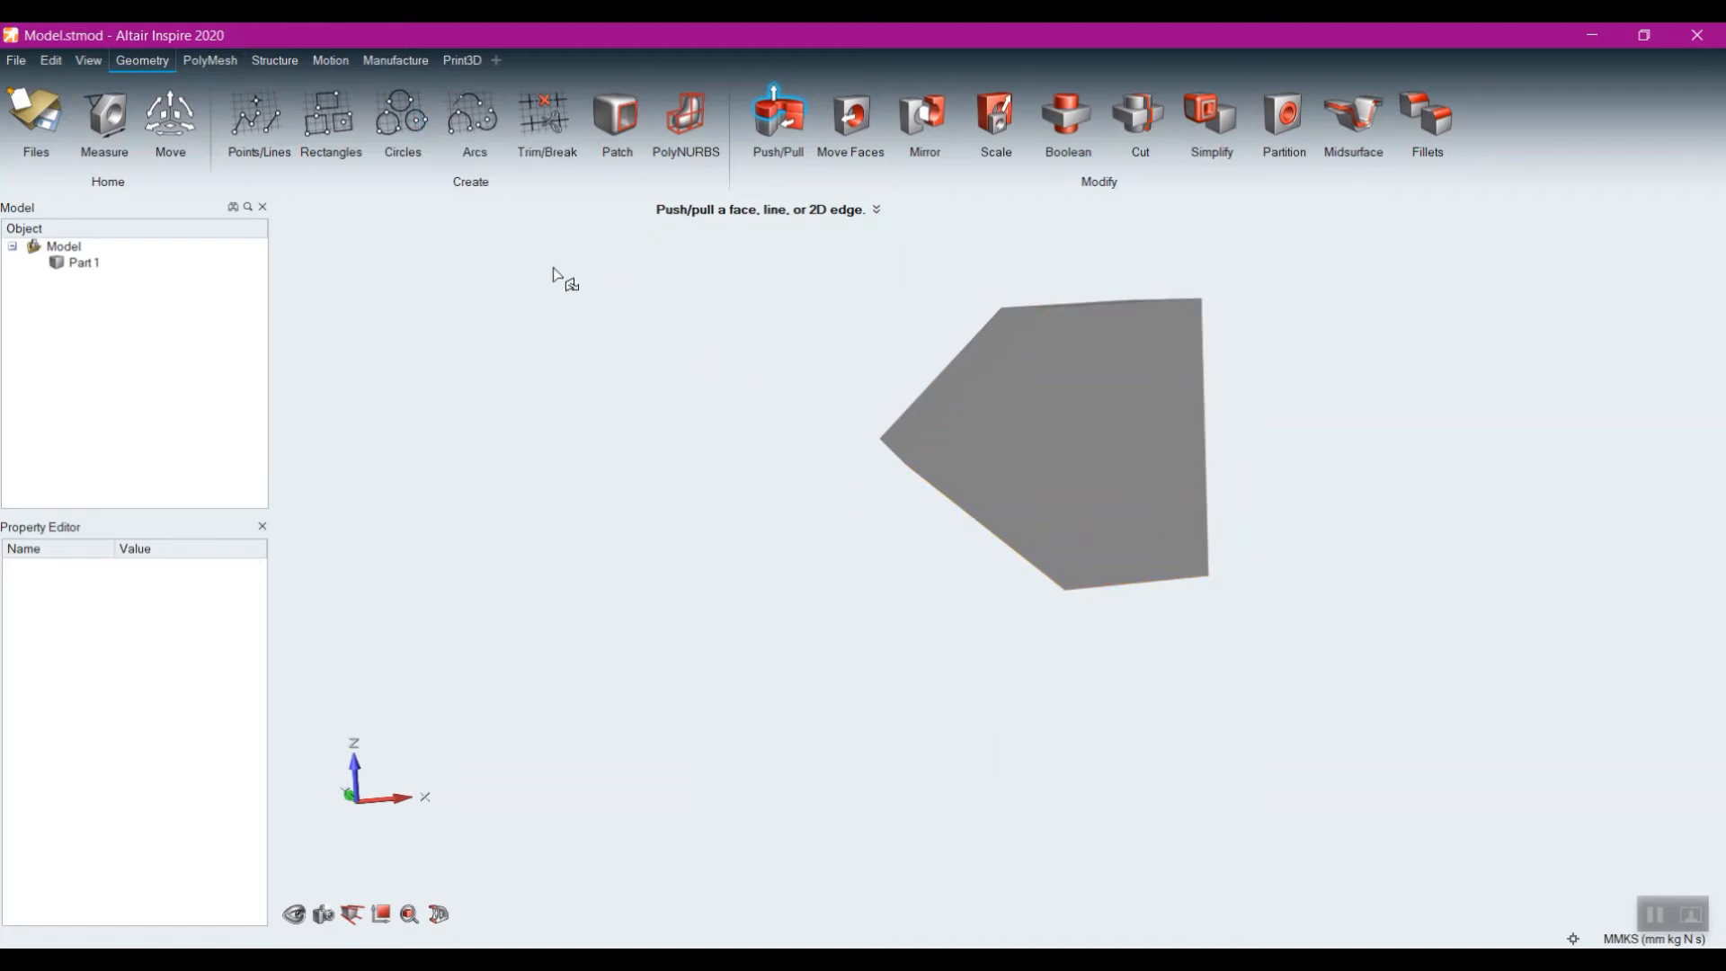
Step: Pull the upper slanted face outward by 20 mm, and push it back to about 5.3 mm inward
{"action": "right_click_drag", "start_coordinate": [837, 566], "coordinate": [1118, 366]}
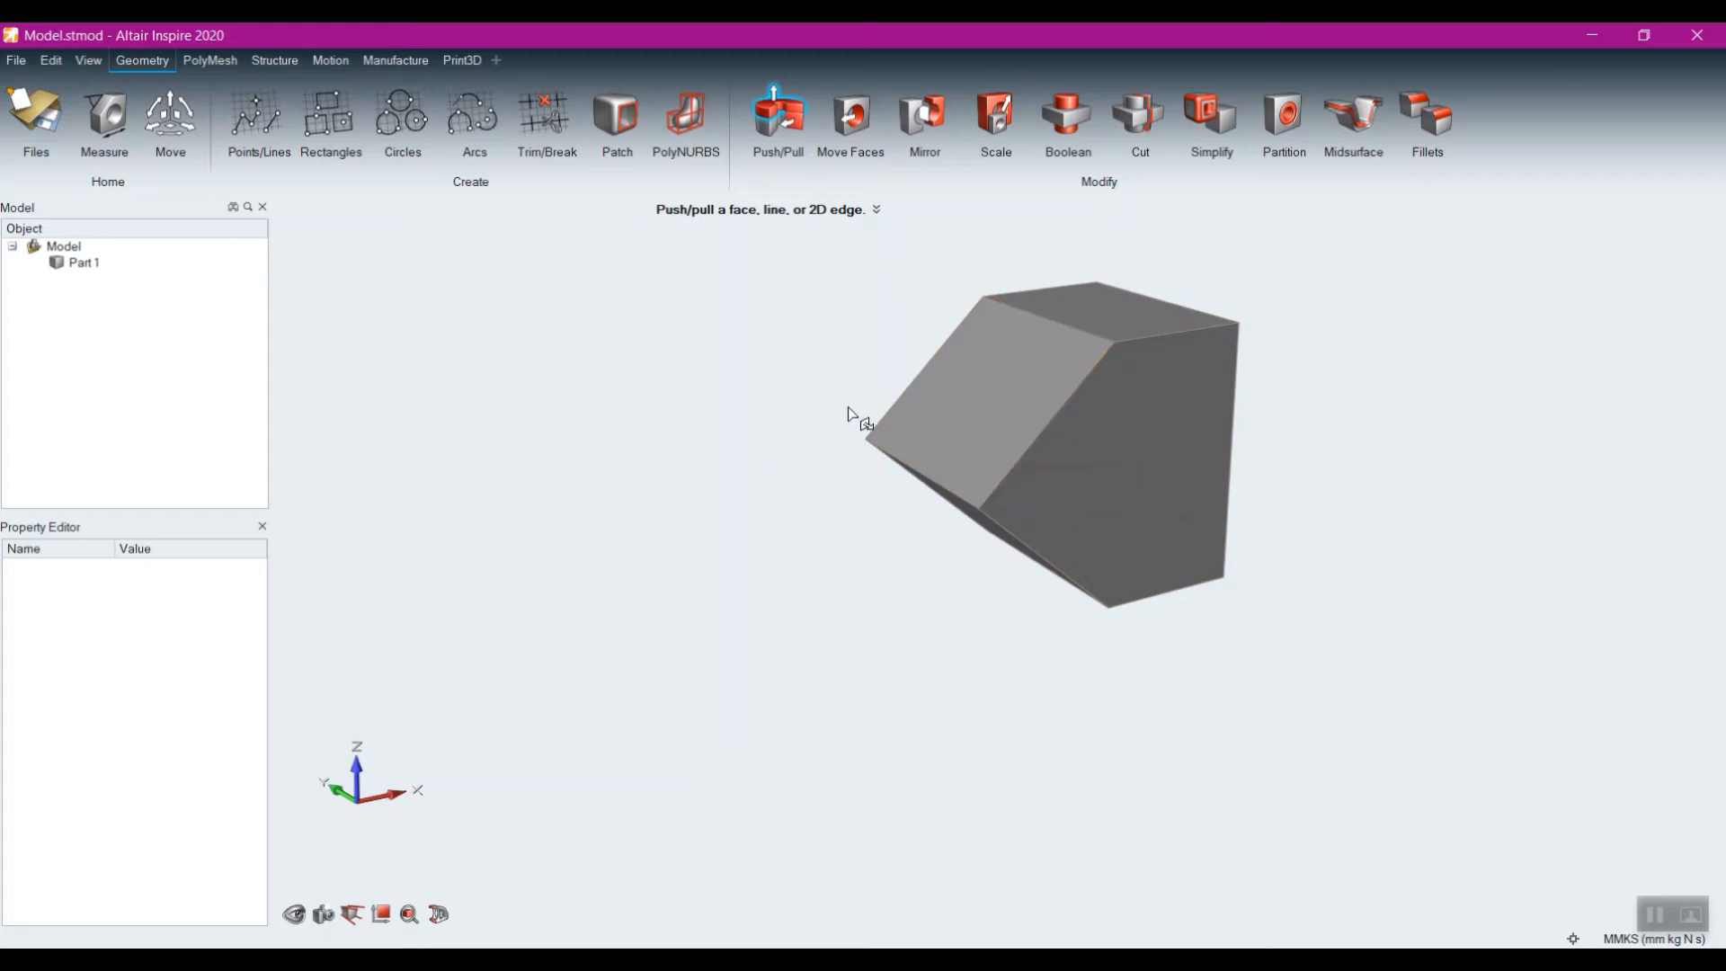
{"action": "left_click", "coordinate": [989, 403]}
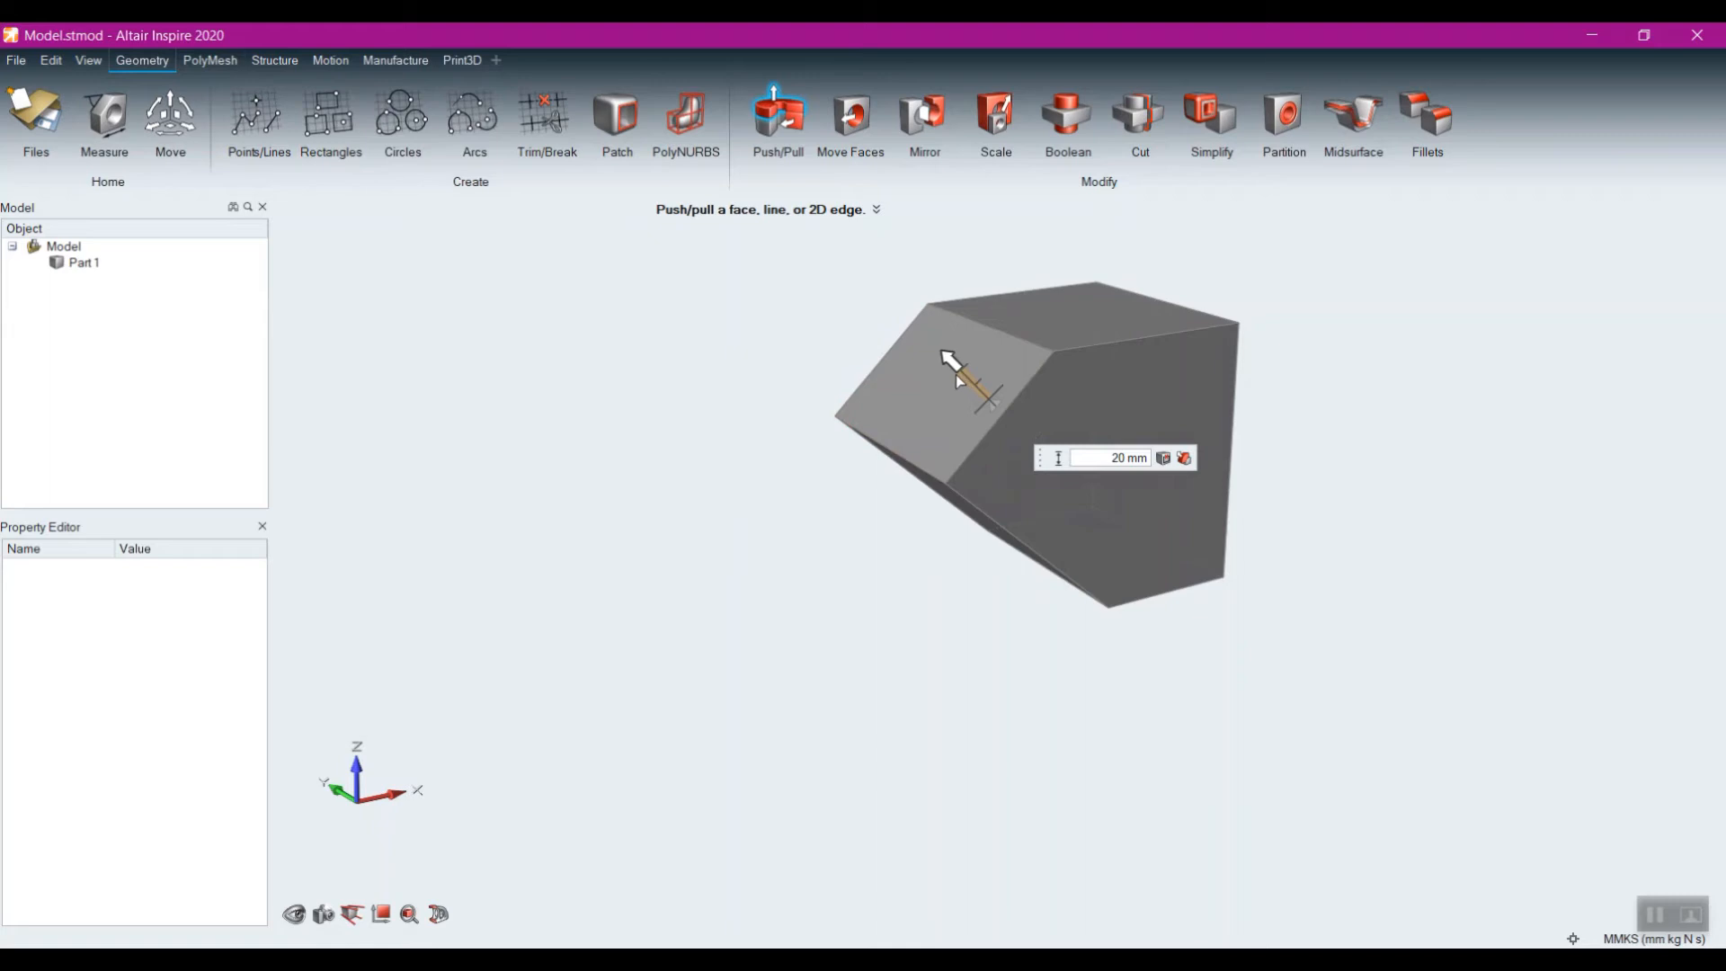
{"action": "left_click_drag", "start_coordinate": [955, 374], "coordinate": [947, 460]}
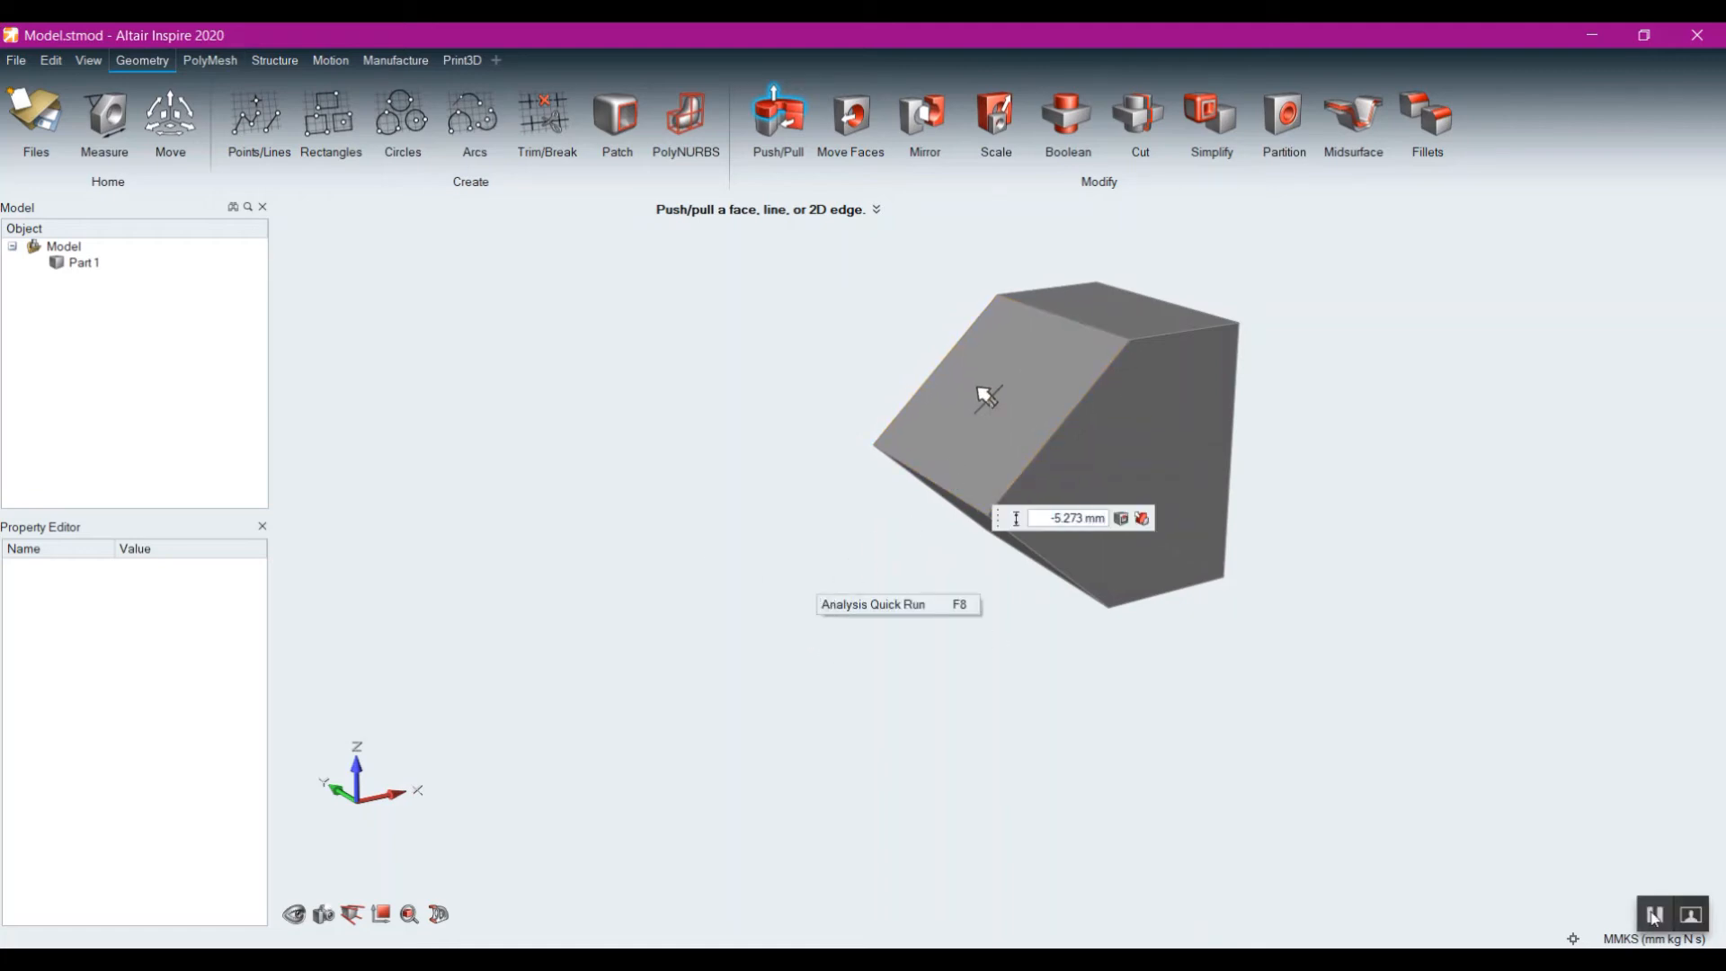
{"action": "right_click_drag", "start_coordinate": [1364, 743], "coordinate": [1059, 697]}
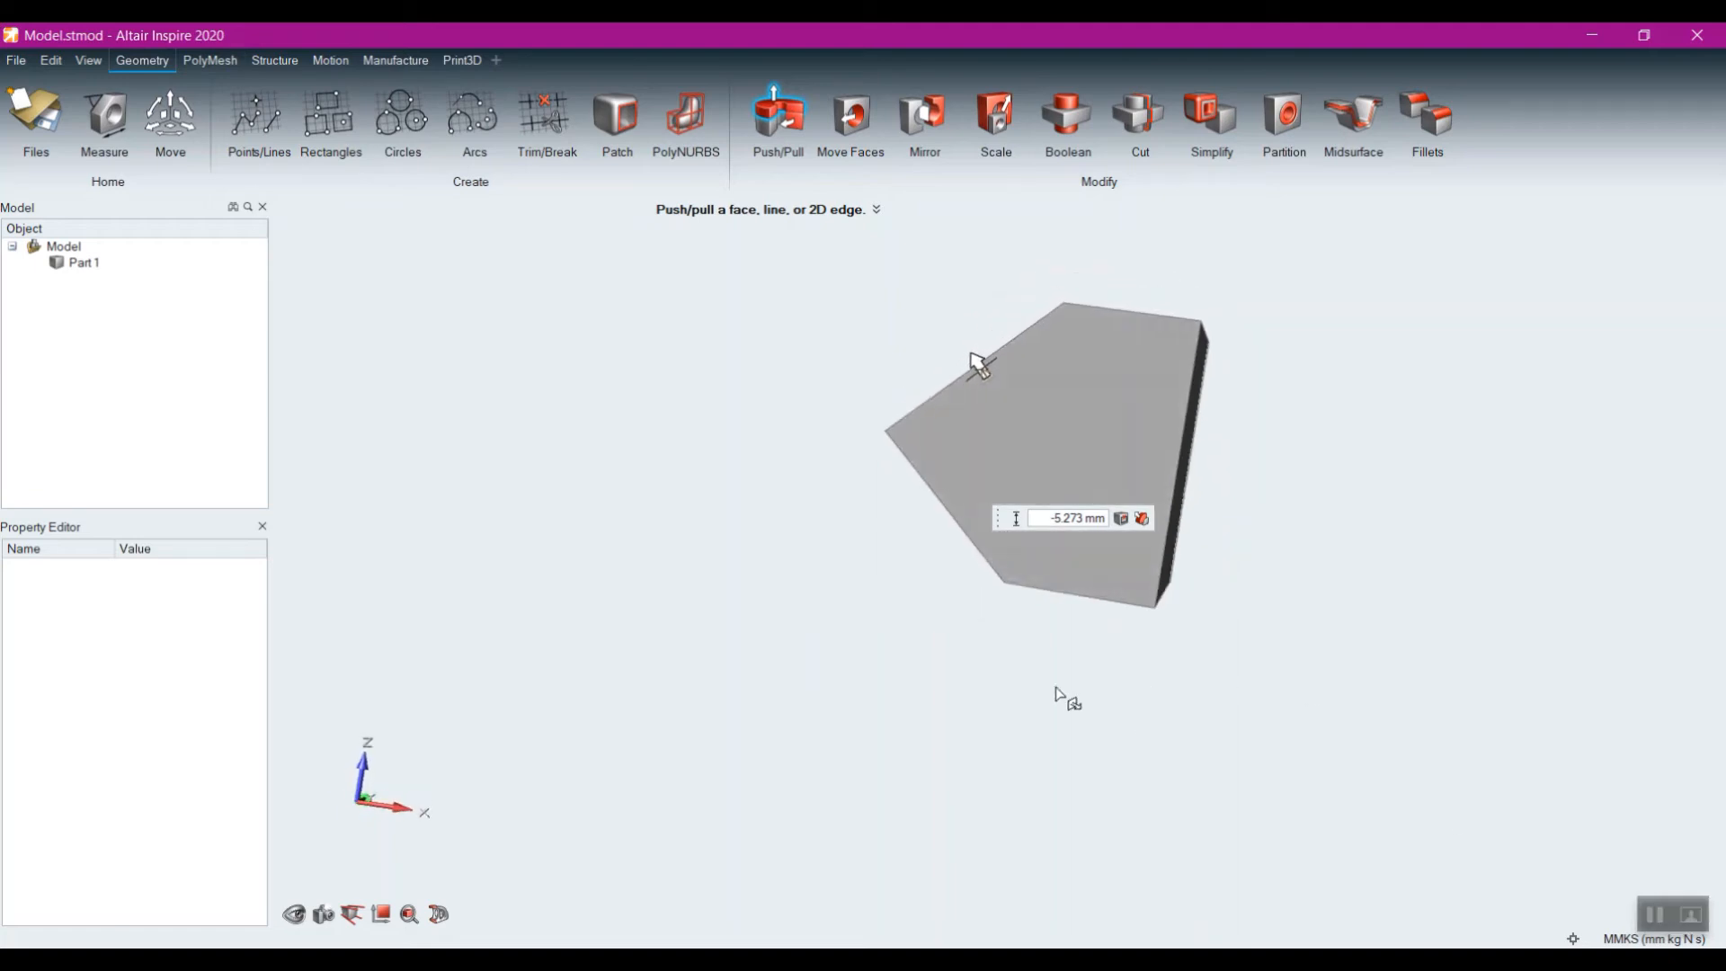
{"action": "key", "text": "Escape"}
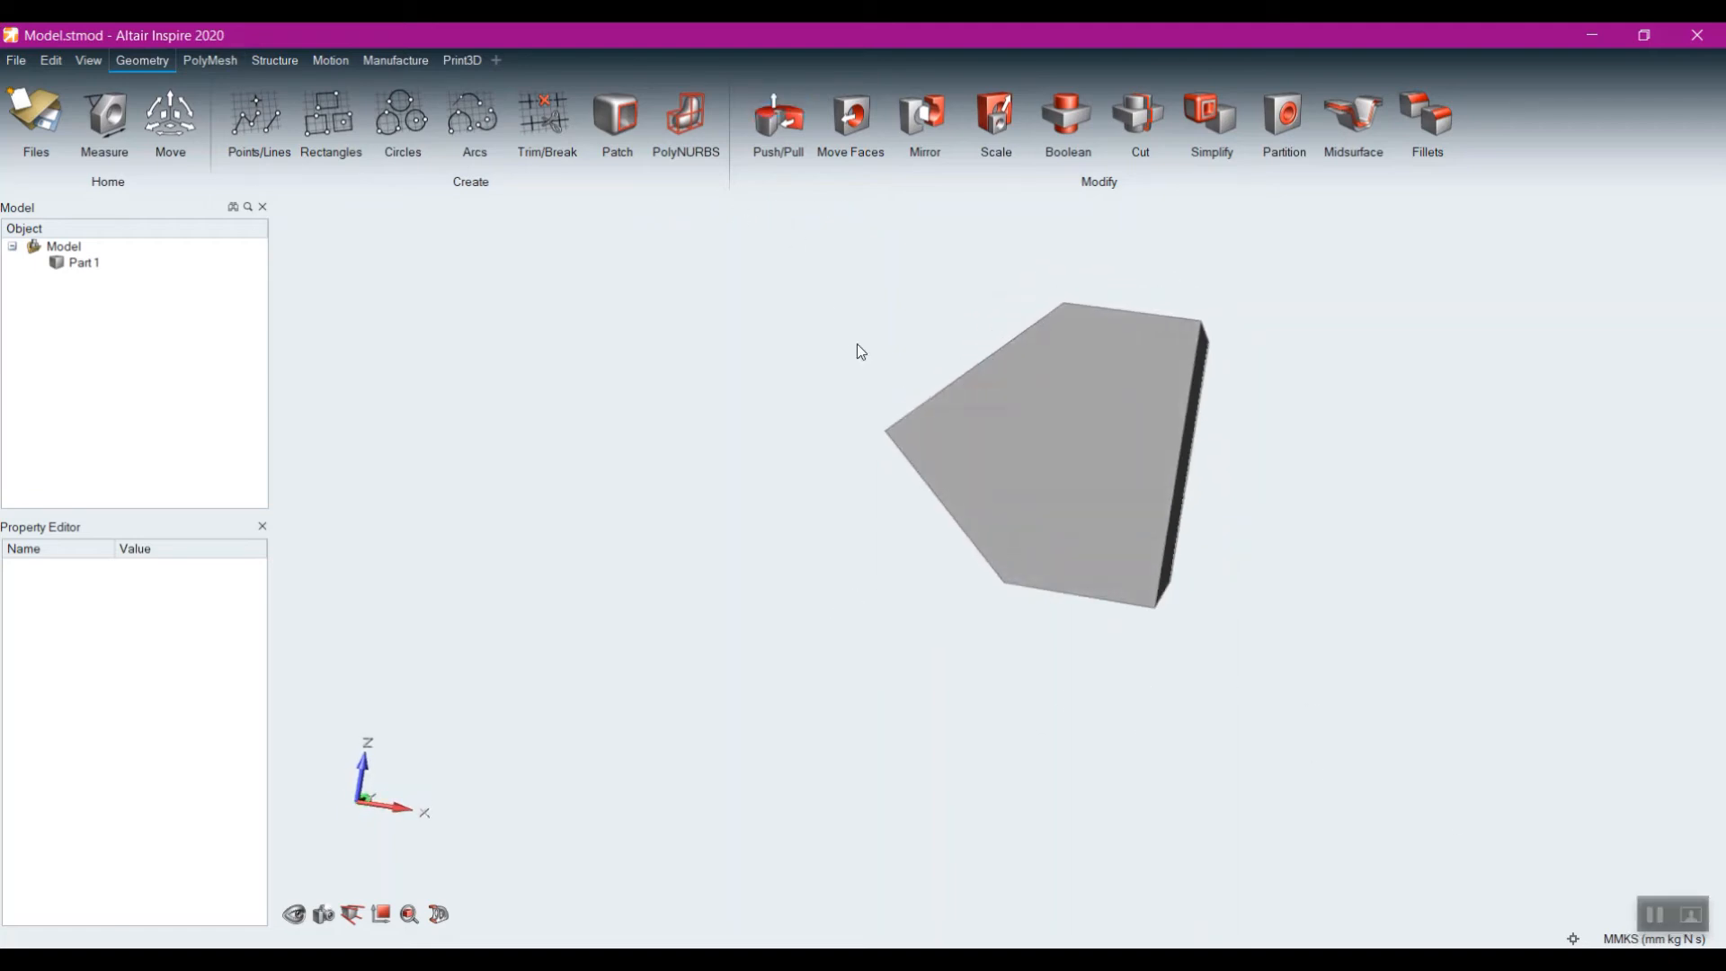
Step: Sketch a 40 × 30 mm rectangle on the block's five-sided front face
{"action": "left_click", "coordinate": [333, 105]}
{"action": "mouse_move", "coordinate": [933, 647]}
{"action": "right_mouse_down"}
{"action": "mouse_move", "coordinate": [906, 586]}
{"action": "mouse_move", "coordinate": [929, 521]}
{"action": "right_mouse_up"}
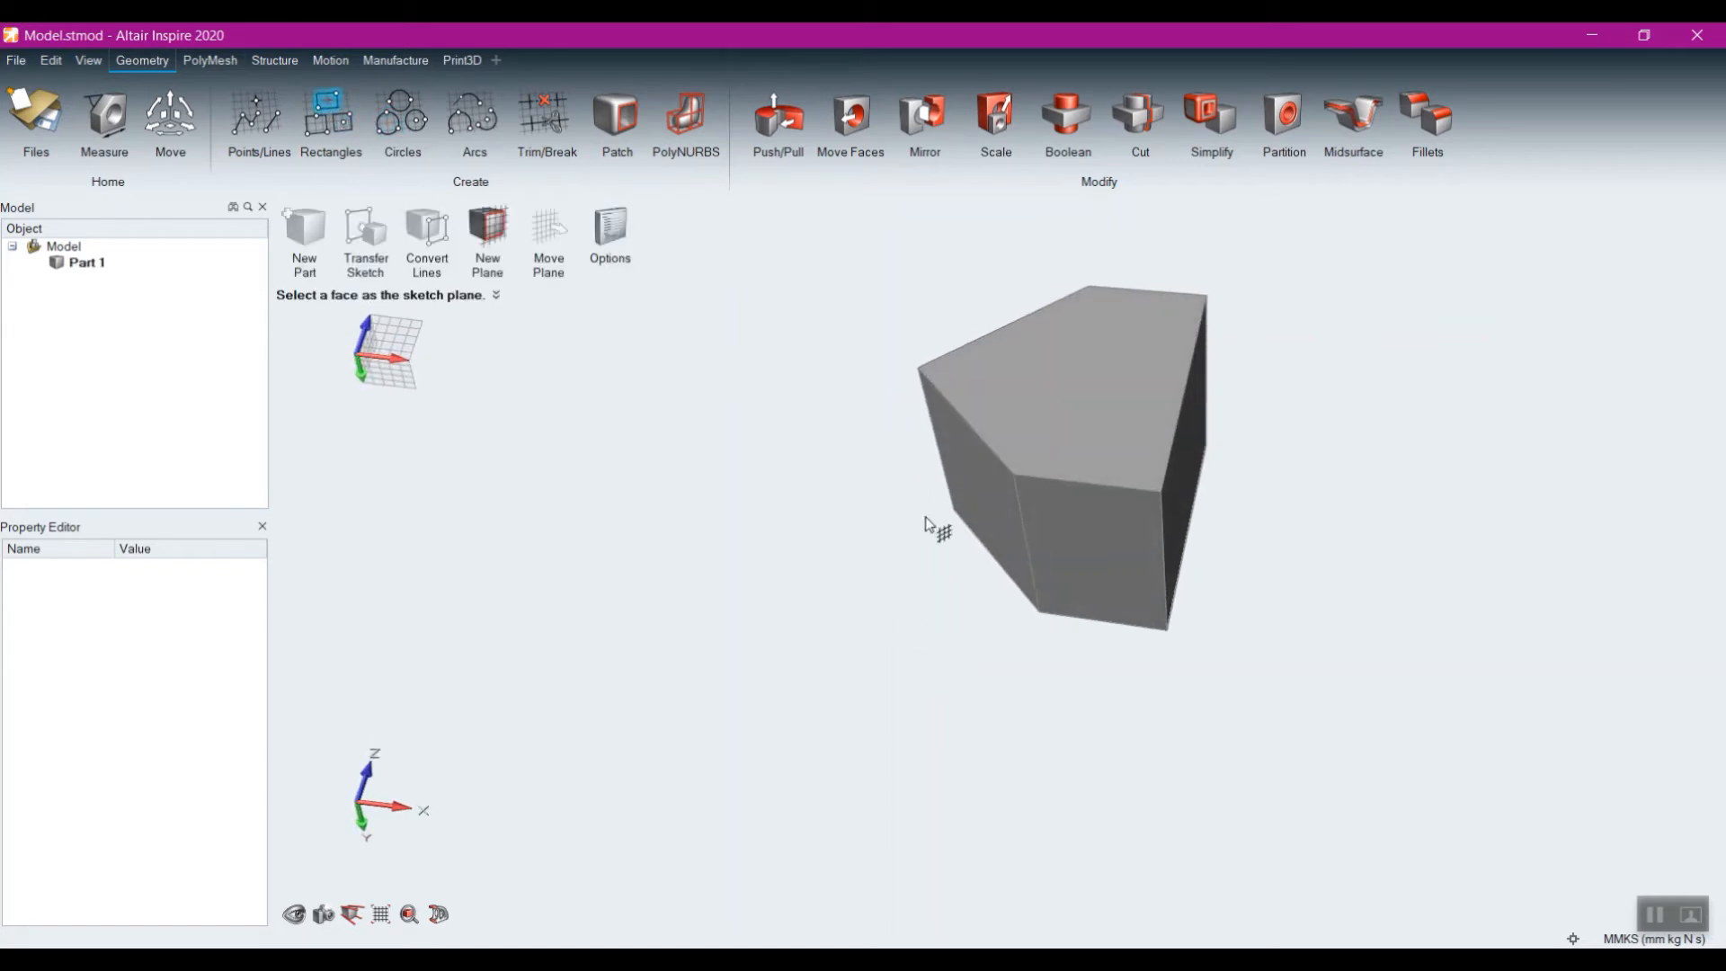
{"action": "left_click", "coordinate": [1064, 374]}
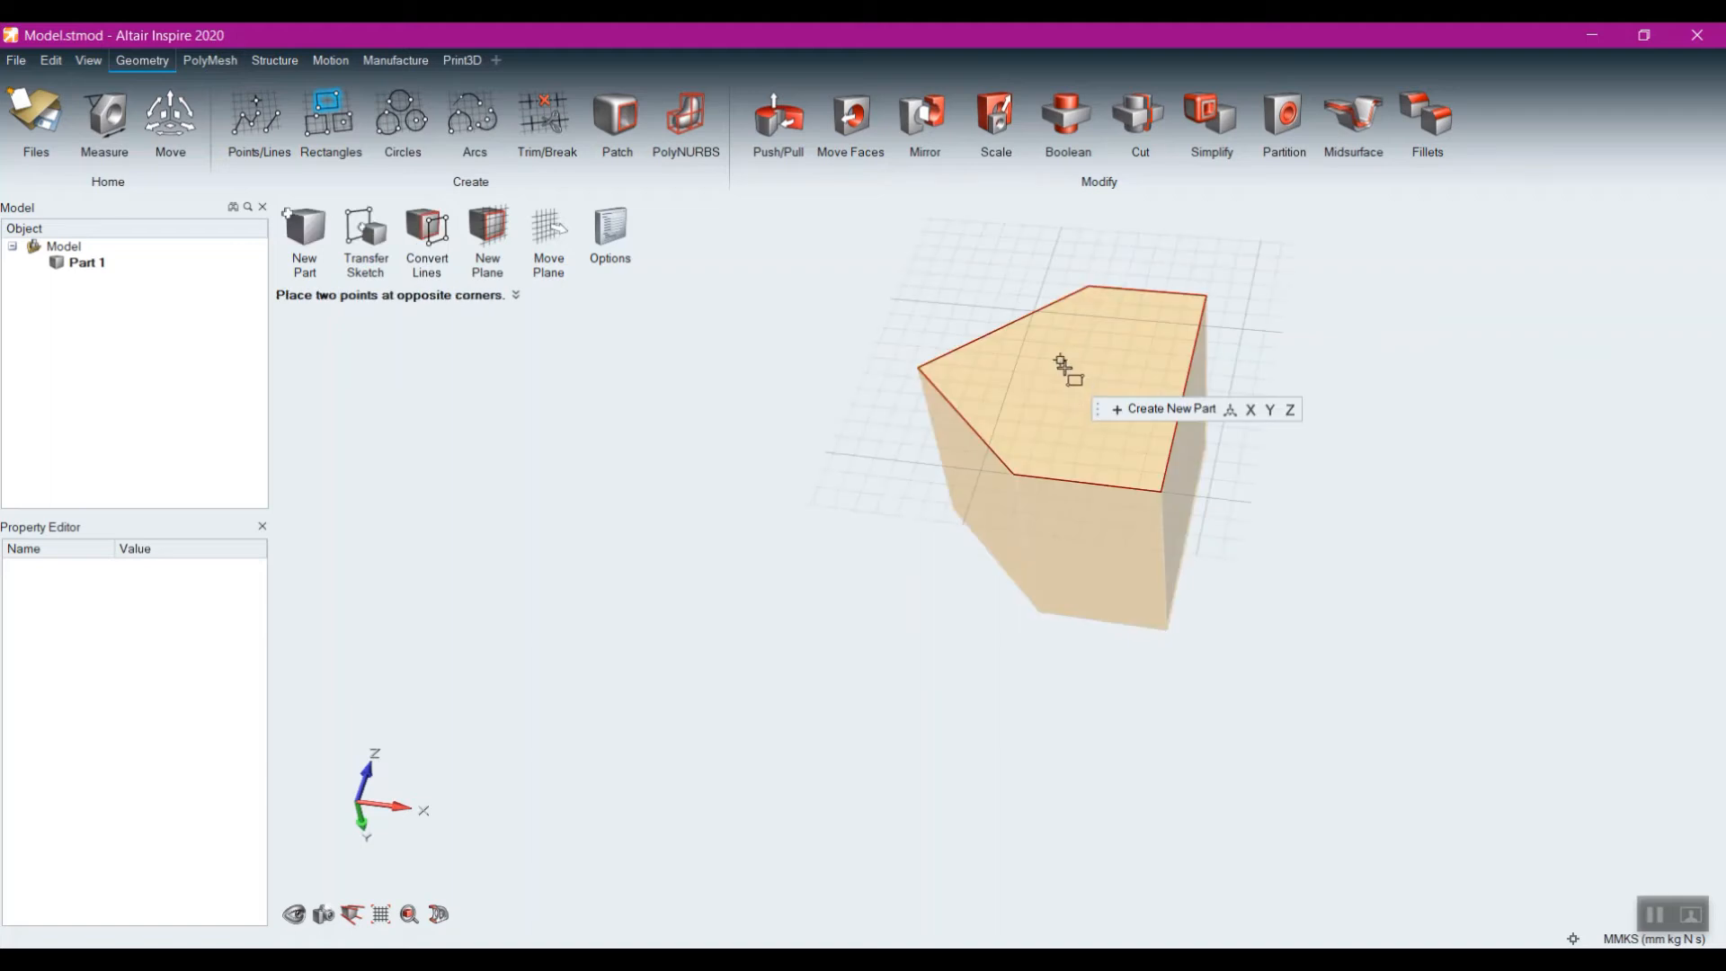
{"action": "left_click", "coordinate": [1061, 361]}
{"action": "left_click", "coordinate": [1133, 417]}
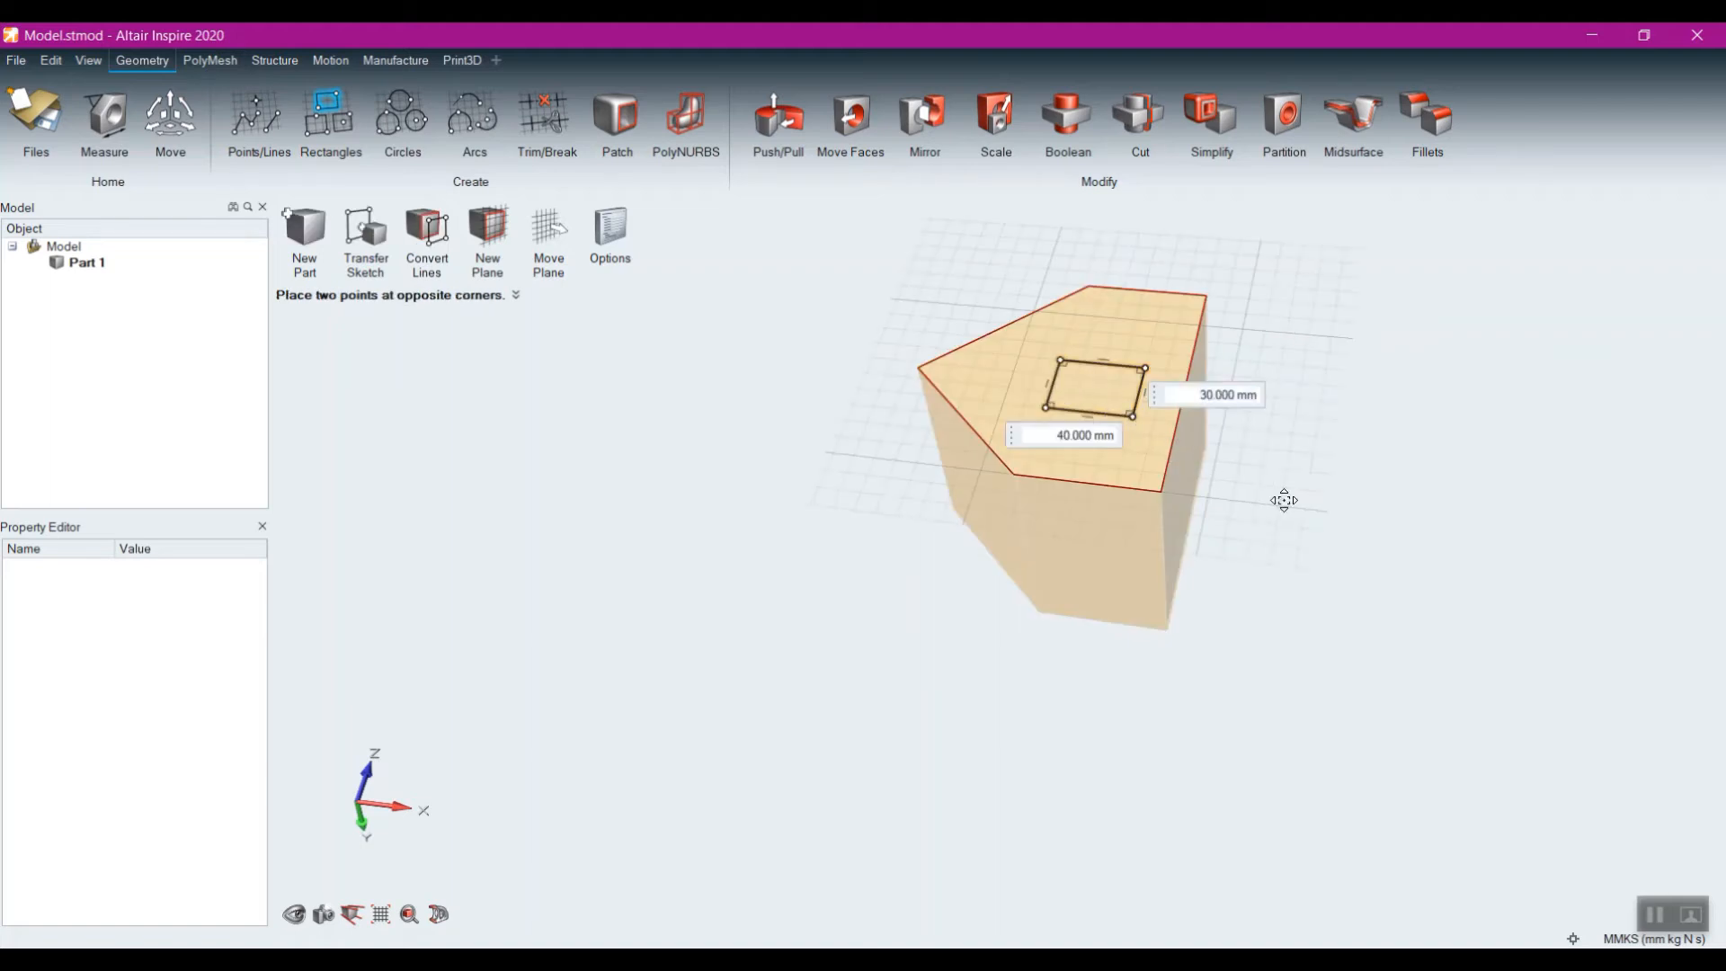
{"action": "left_click", "coordinate": [1249, 503]}
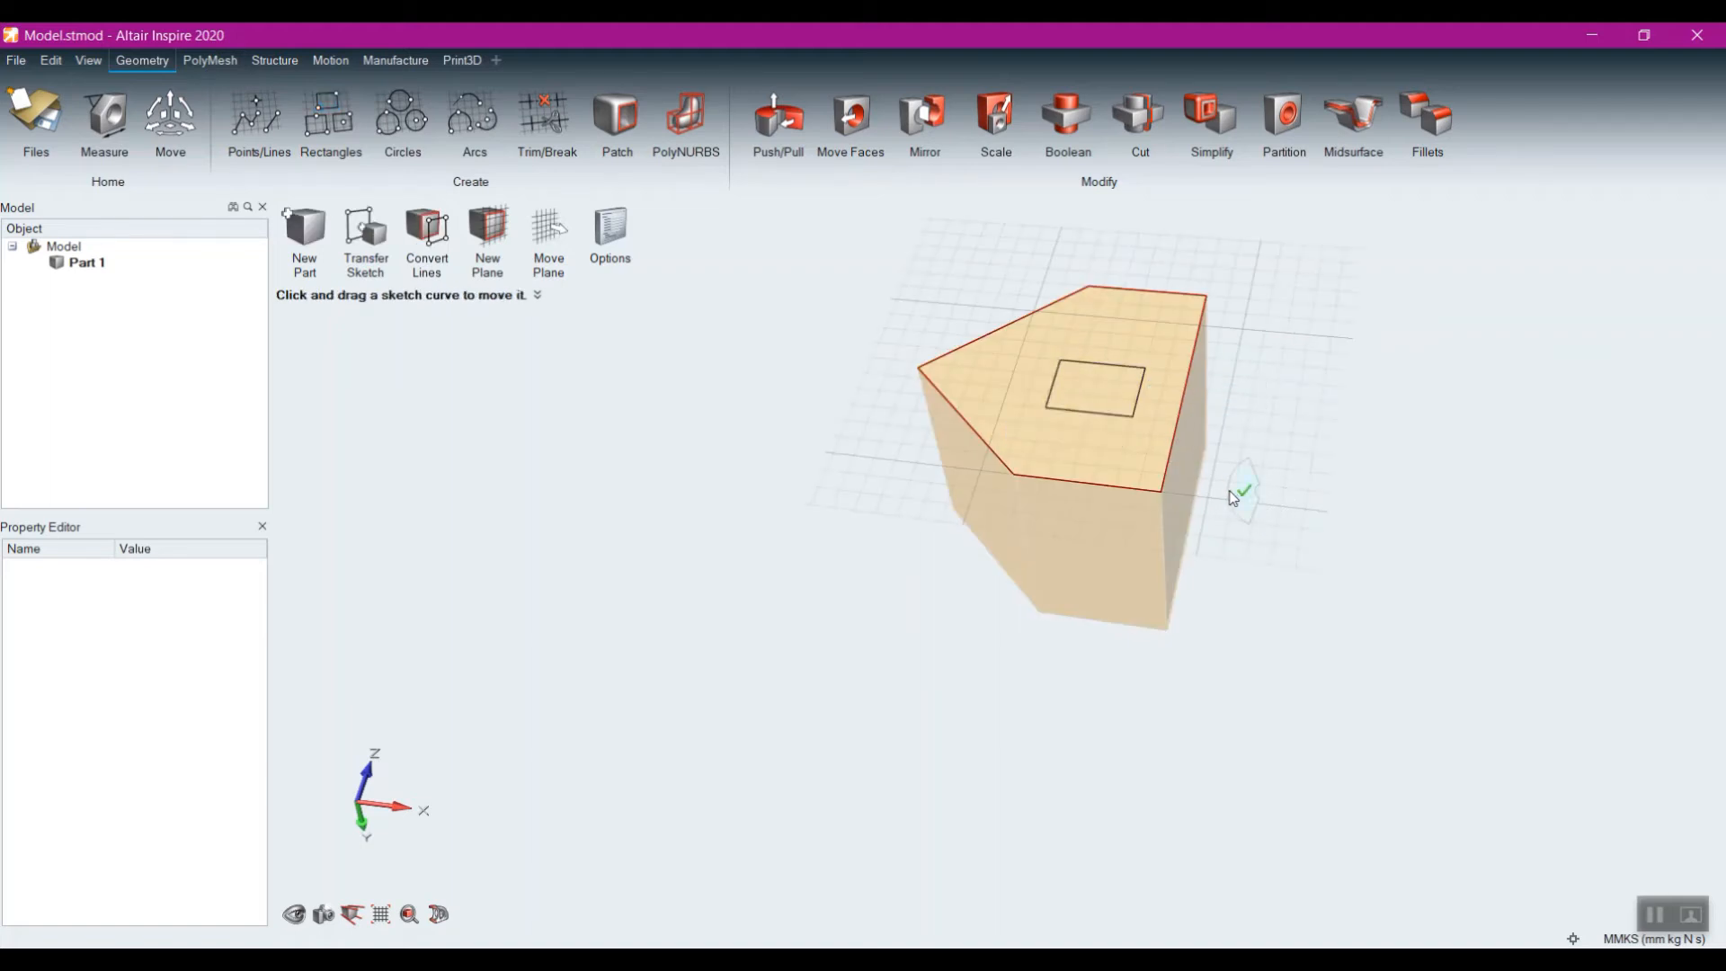
{"action": "left_click", "coordinate": [1238, 494]}
Step: Push the rectangle 10 mm into the block, turn off all snap options and deepen the pocket to 20 mm
{"action": "left_click_drag", "start_coordinate": [1093, 390], "coordinate": [1097, 405]}
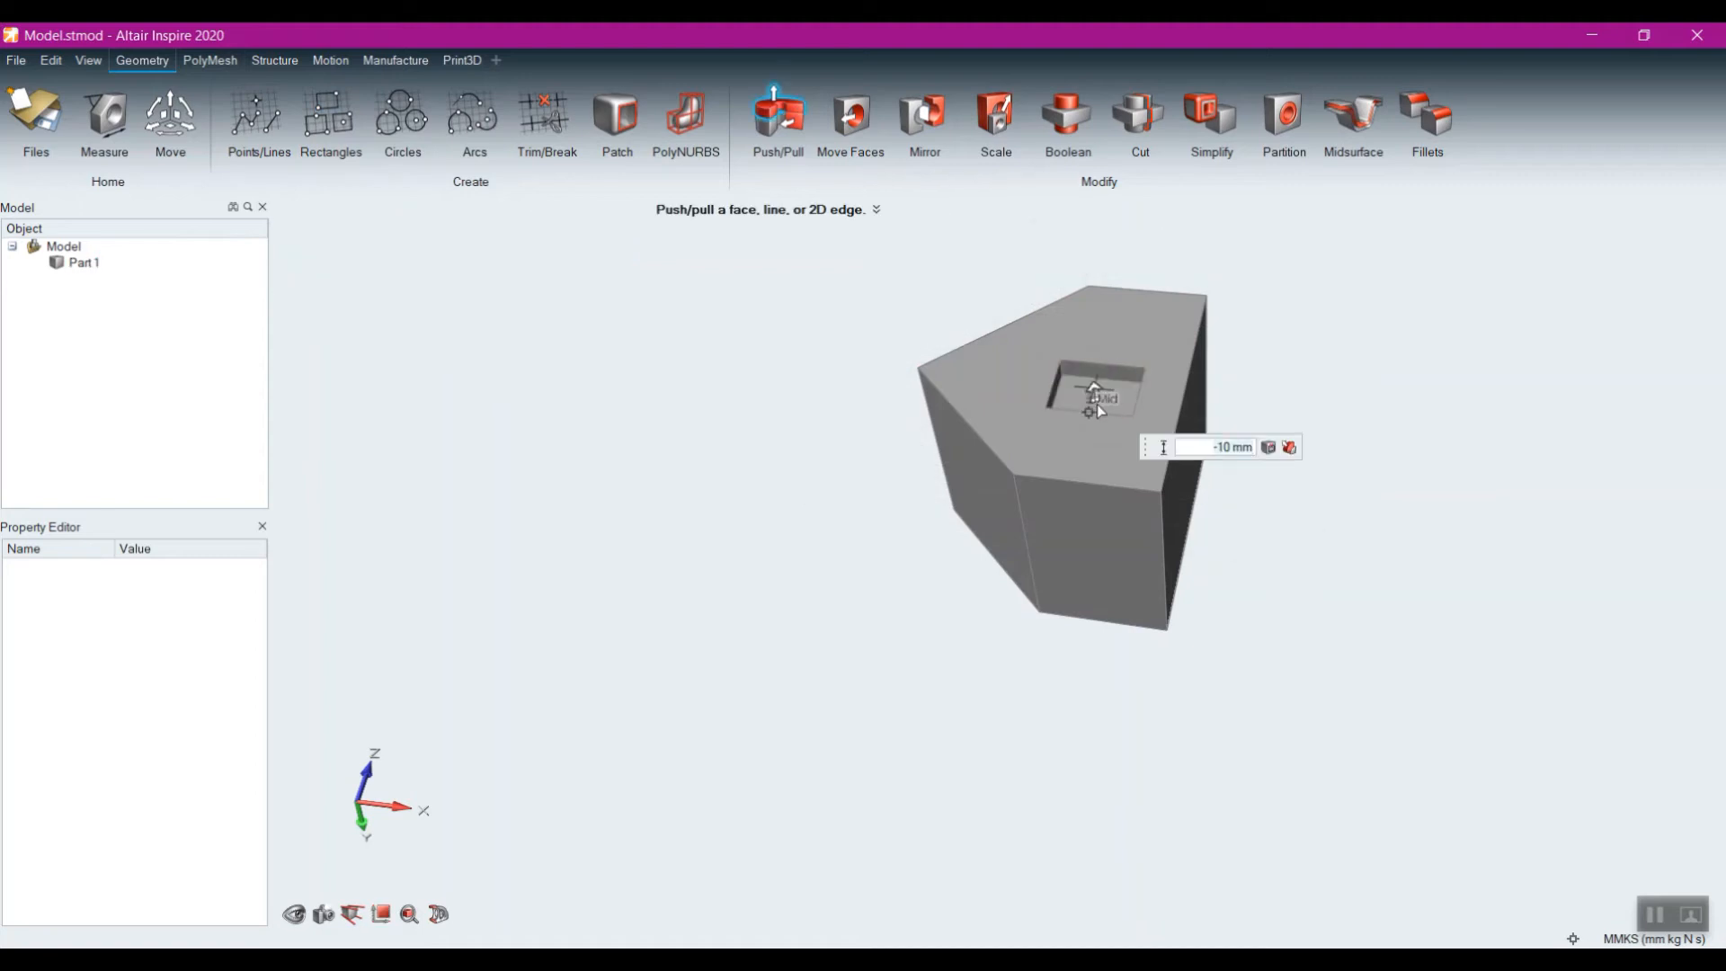
{"action": "left_click", "coordinate": [1573, 938]}
{"action": "left_click", "coordinate": [1552, 730]}
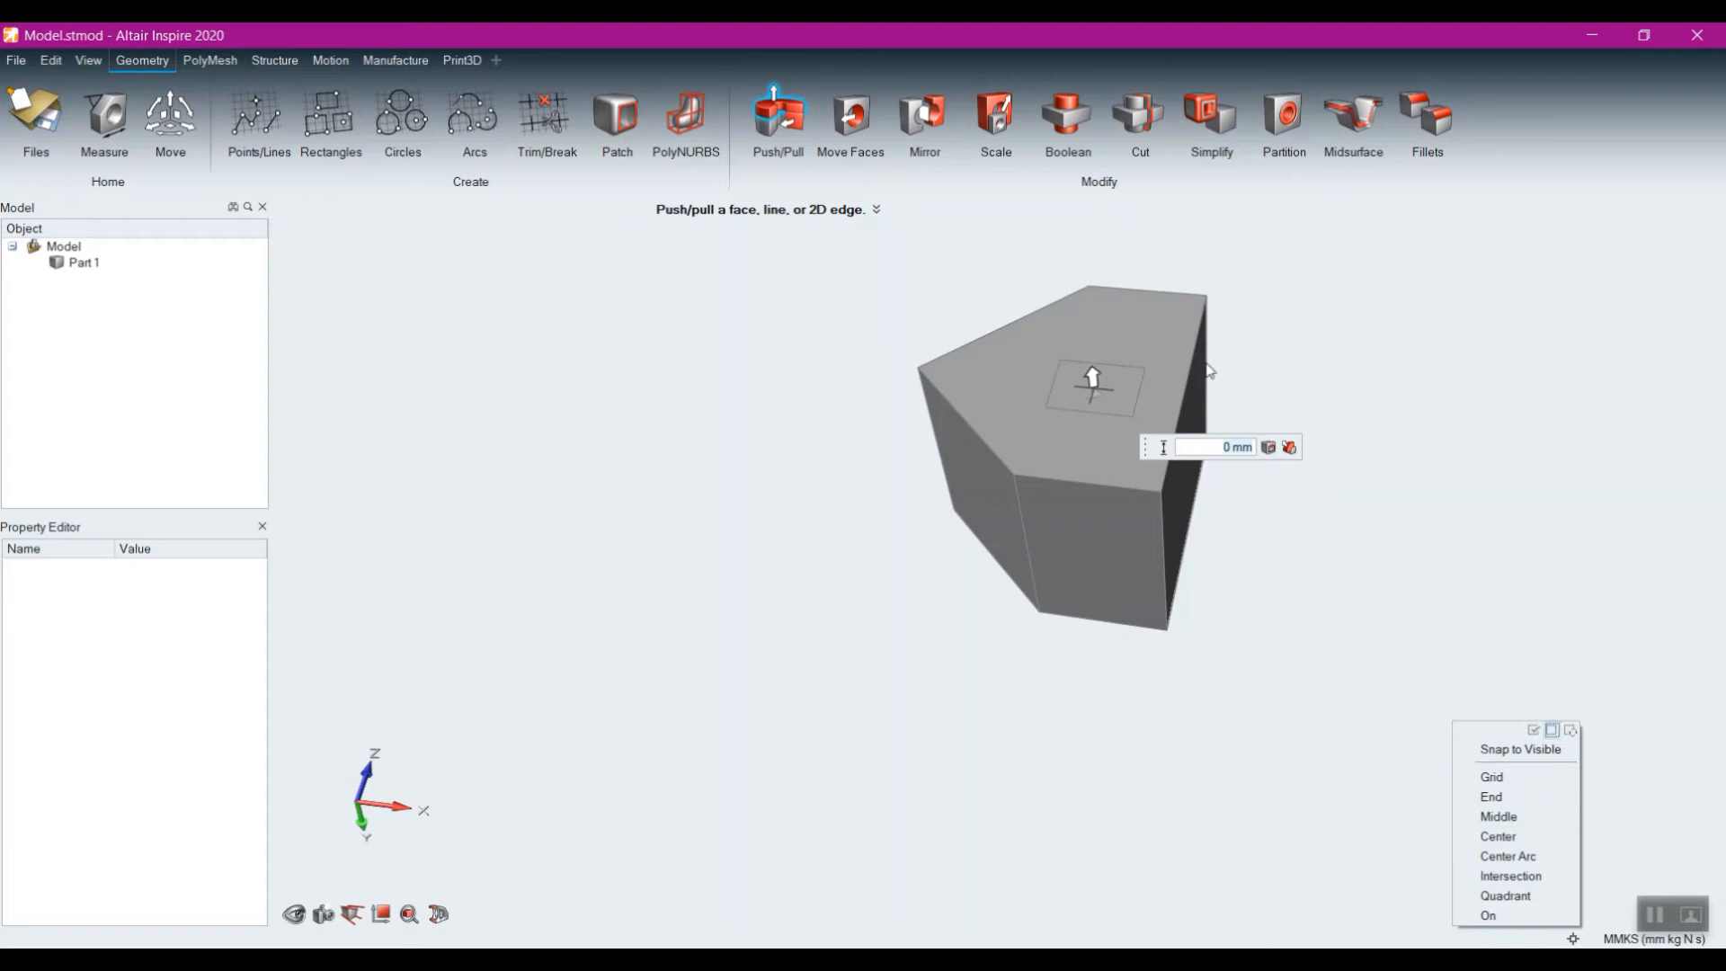
{"action": "left_click_drag", "start_coordinate": [1097, 378], "coordinate": [1099, 385]}
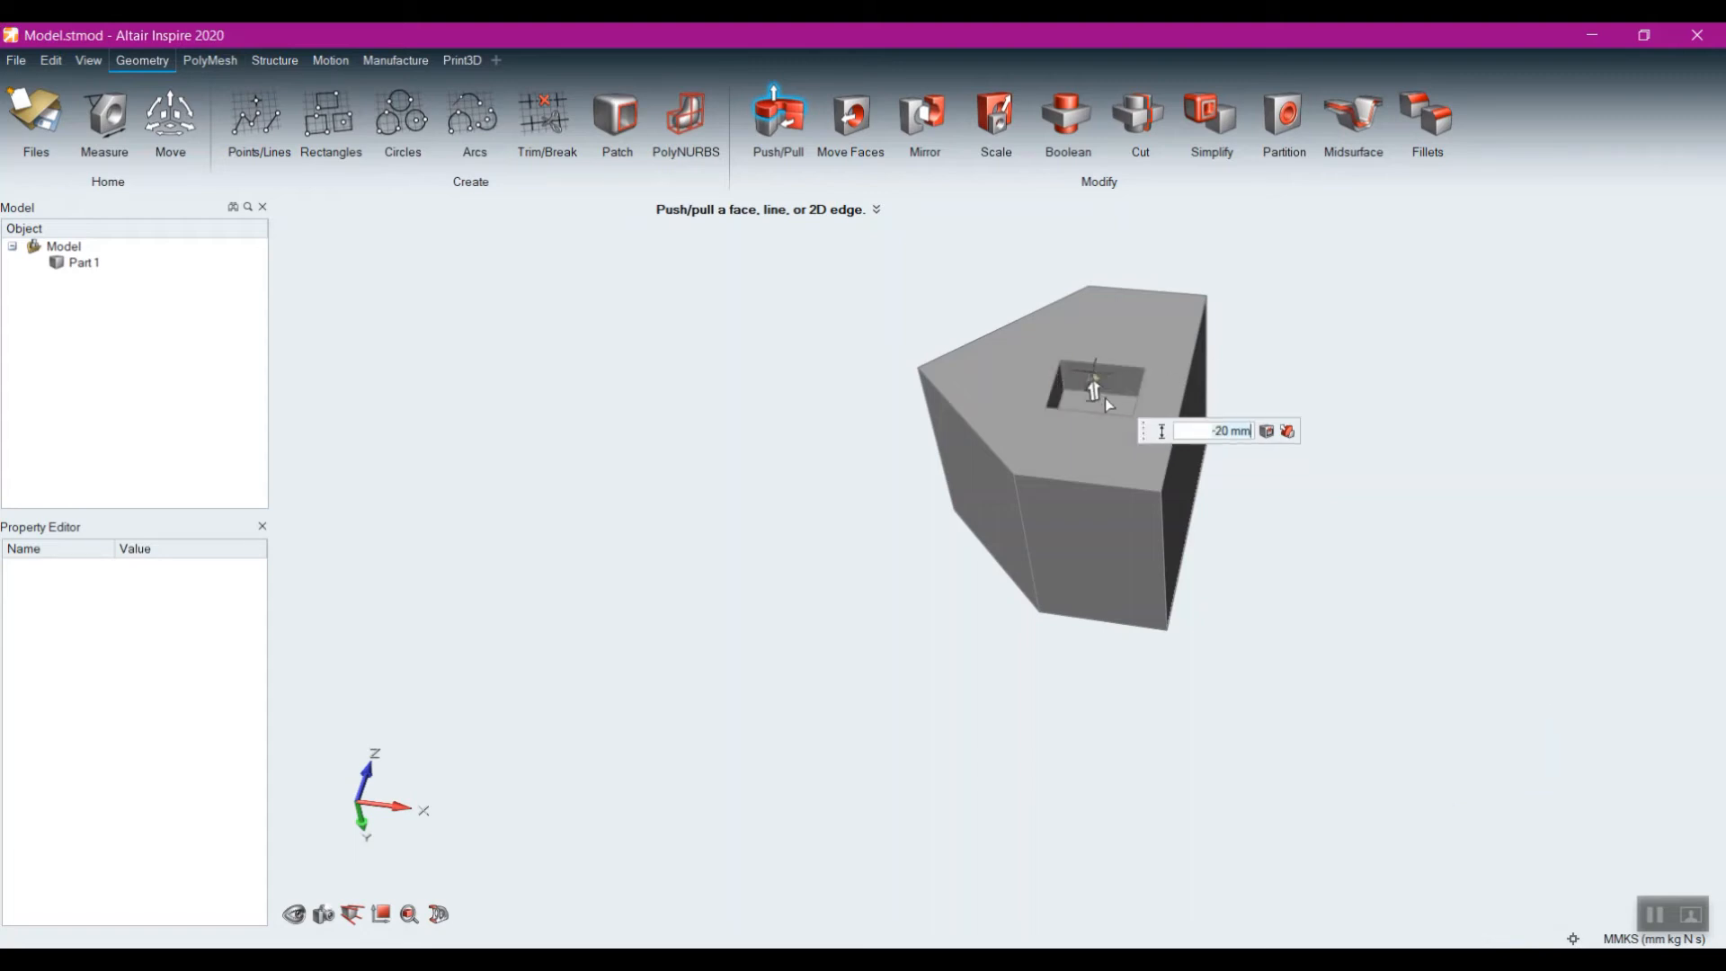
{"action": "right_click", "coordinate": [854, 612]}
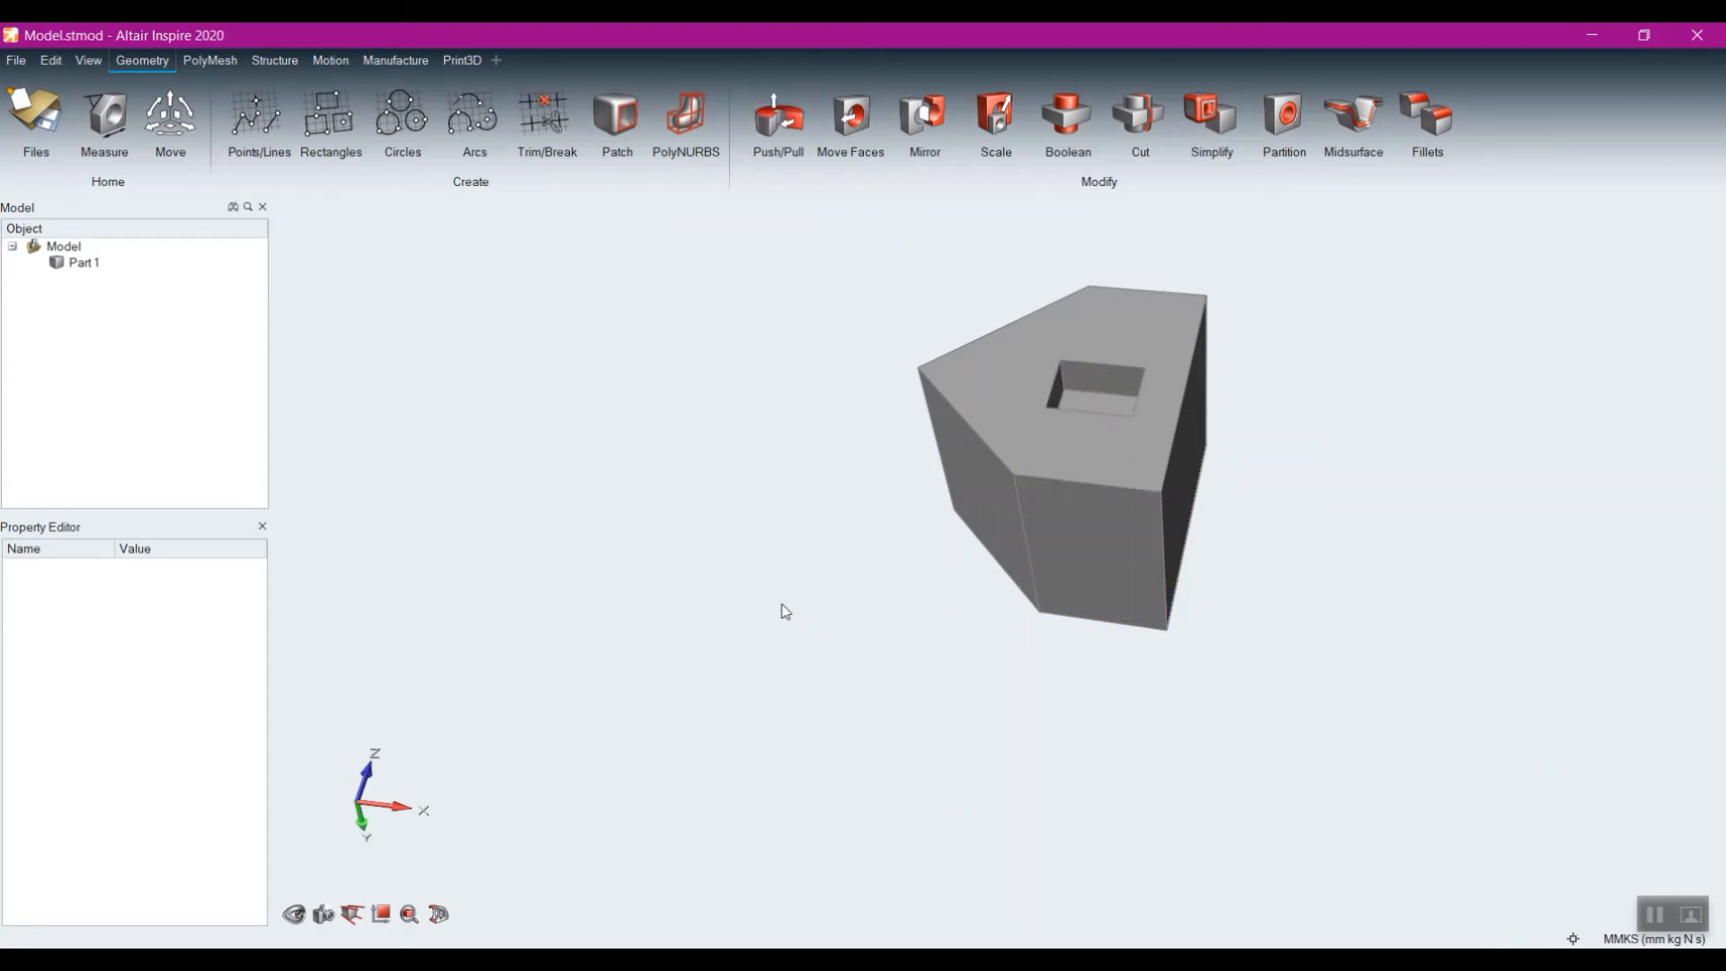
{"action": "mouse_move", "coordinate": [823, 496]}
{"action": "right_mouse_down"}
{"action": "mouse_move", "coordinate": [836, 501]}
{"action": "mouse_move", "coordinate": [666, 586]}
{"action": "mouse_move", "coordinate": [578, 586]}
{"action": "mouse_move", "coordinate": [729, 597]}
{"action": "mouse_move", "coordinate": [758, 546]}
{"action": "right_mouse_up"}
{"action": "right_click_drag", "start_coordinate": [769, 477], "coordinate": [742, 558]}
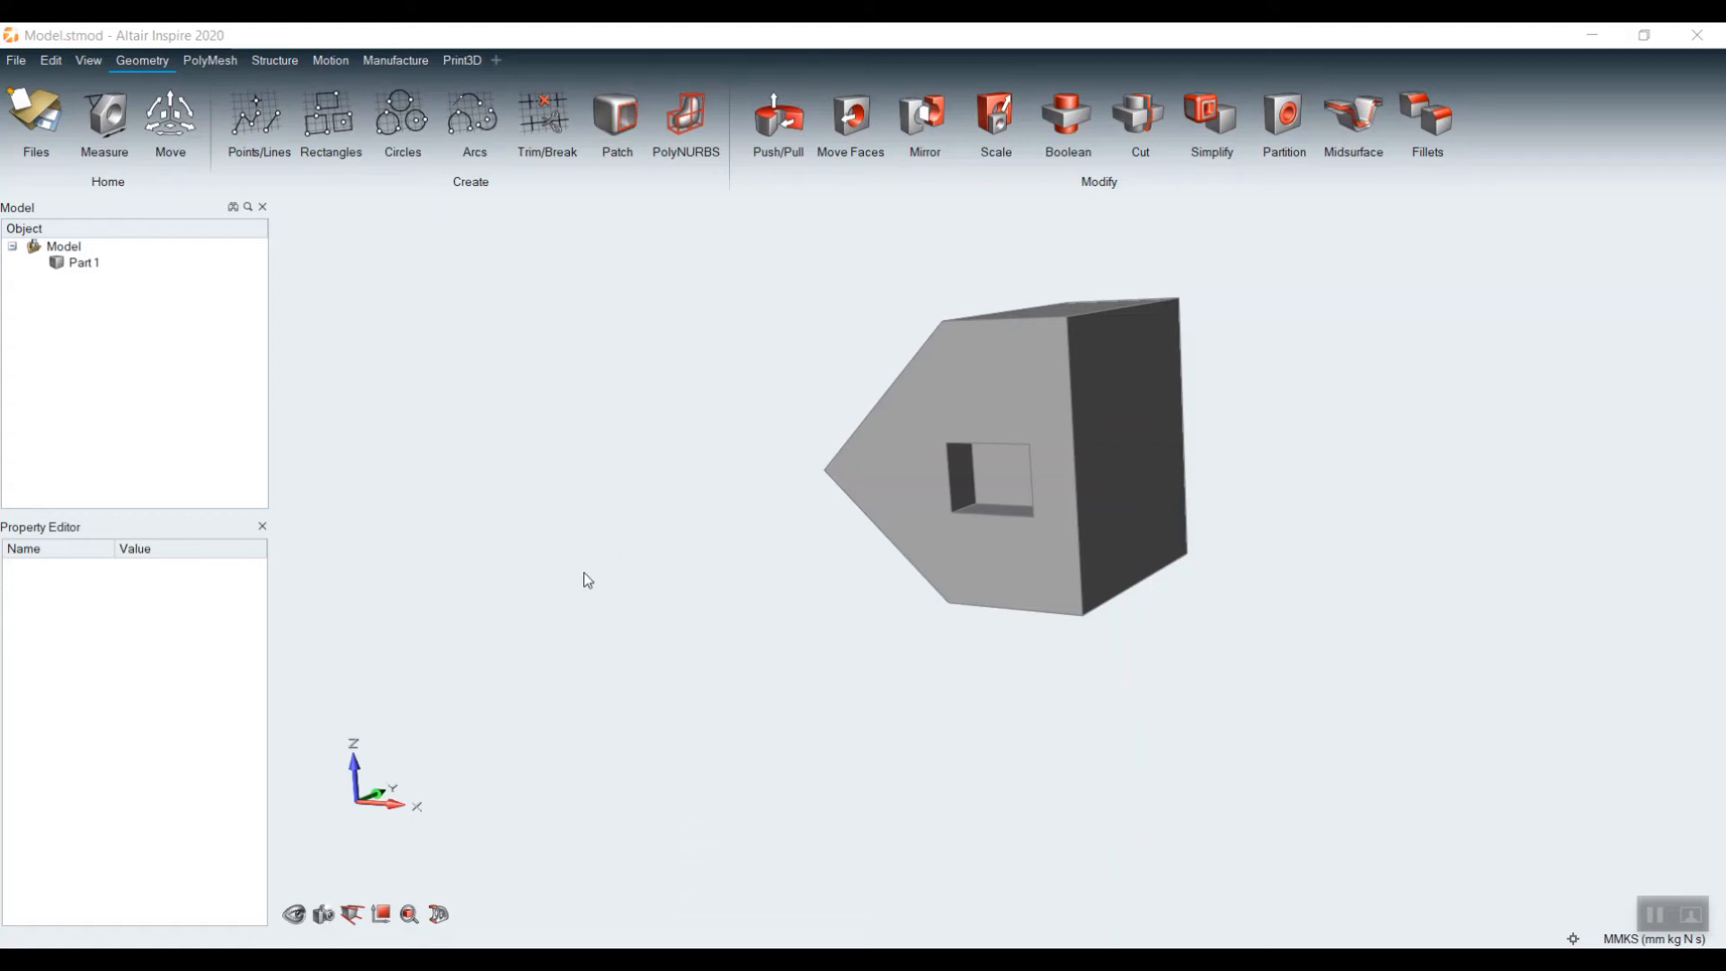
Step: Mirror the block across its flat vertical side face, keeping the original and making the mirrored part an instance
{"action": "right_click_drag", "start_coordinate": [583, 576], "coordinate": [666, 585]}
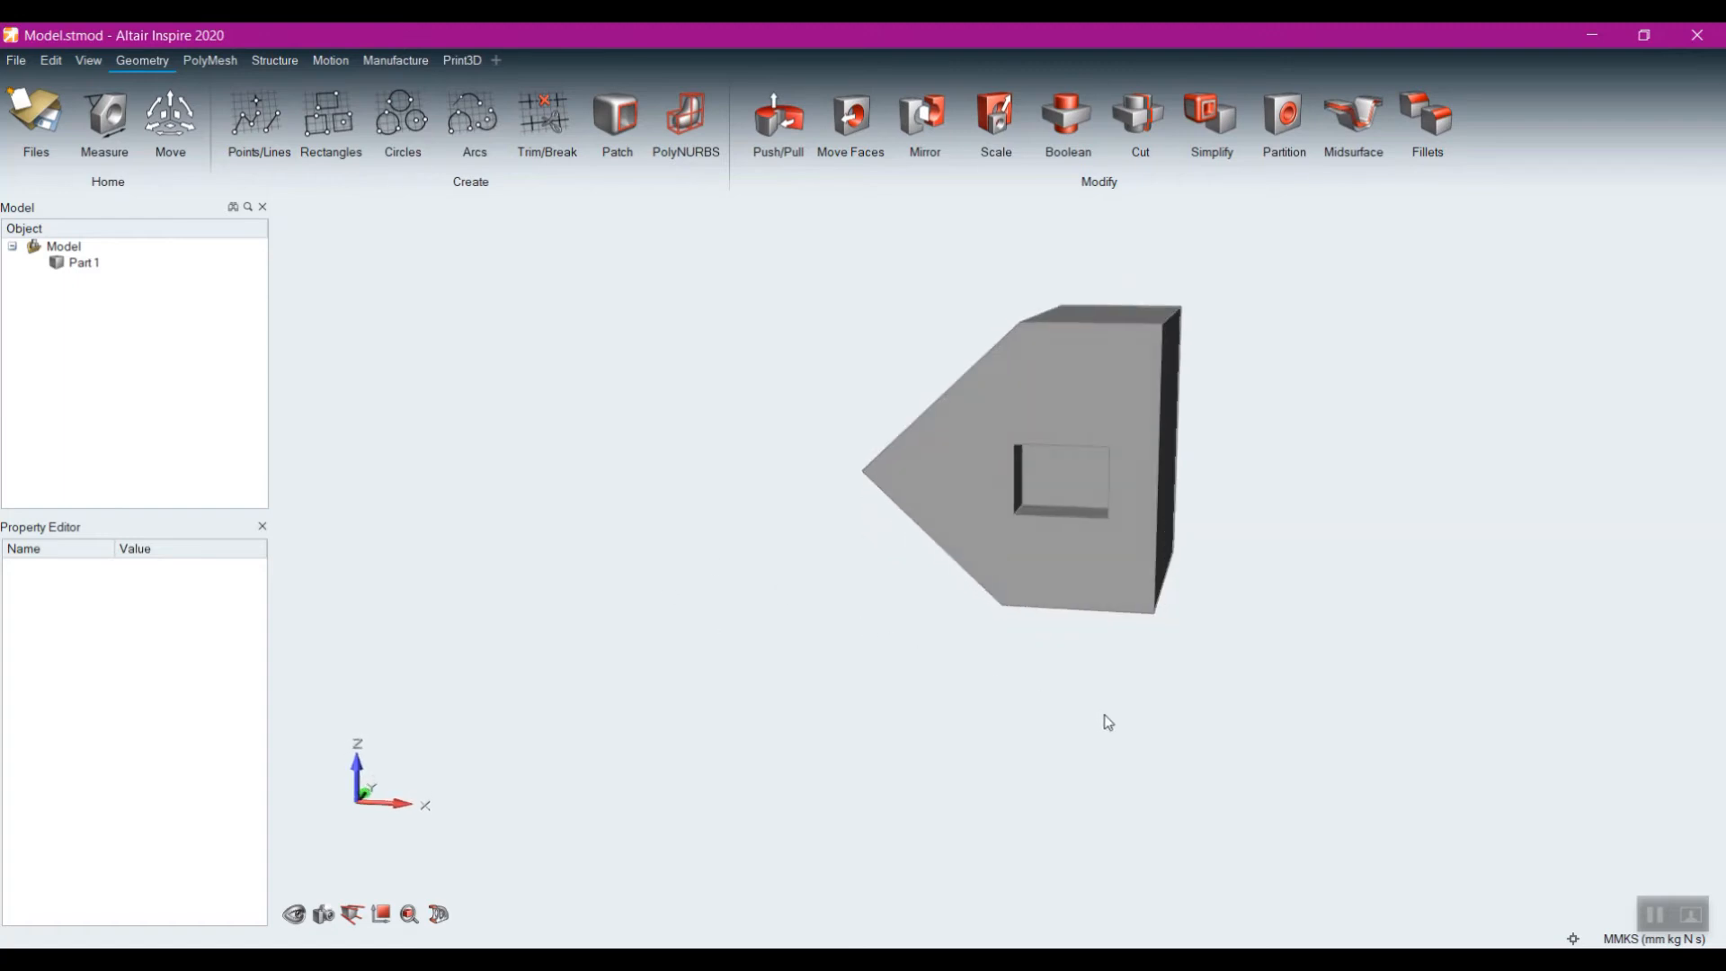
{"action": "left_click", "coordinate": [923, 119]}
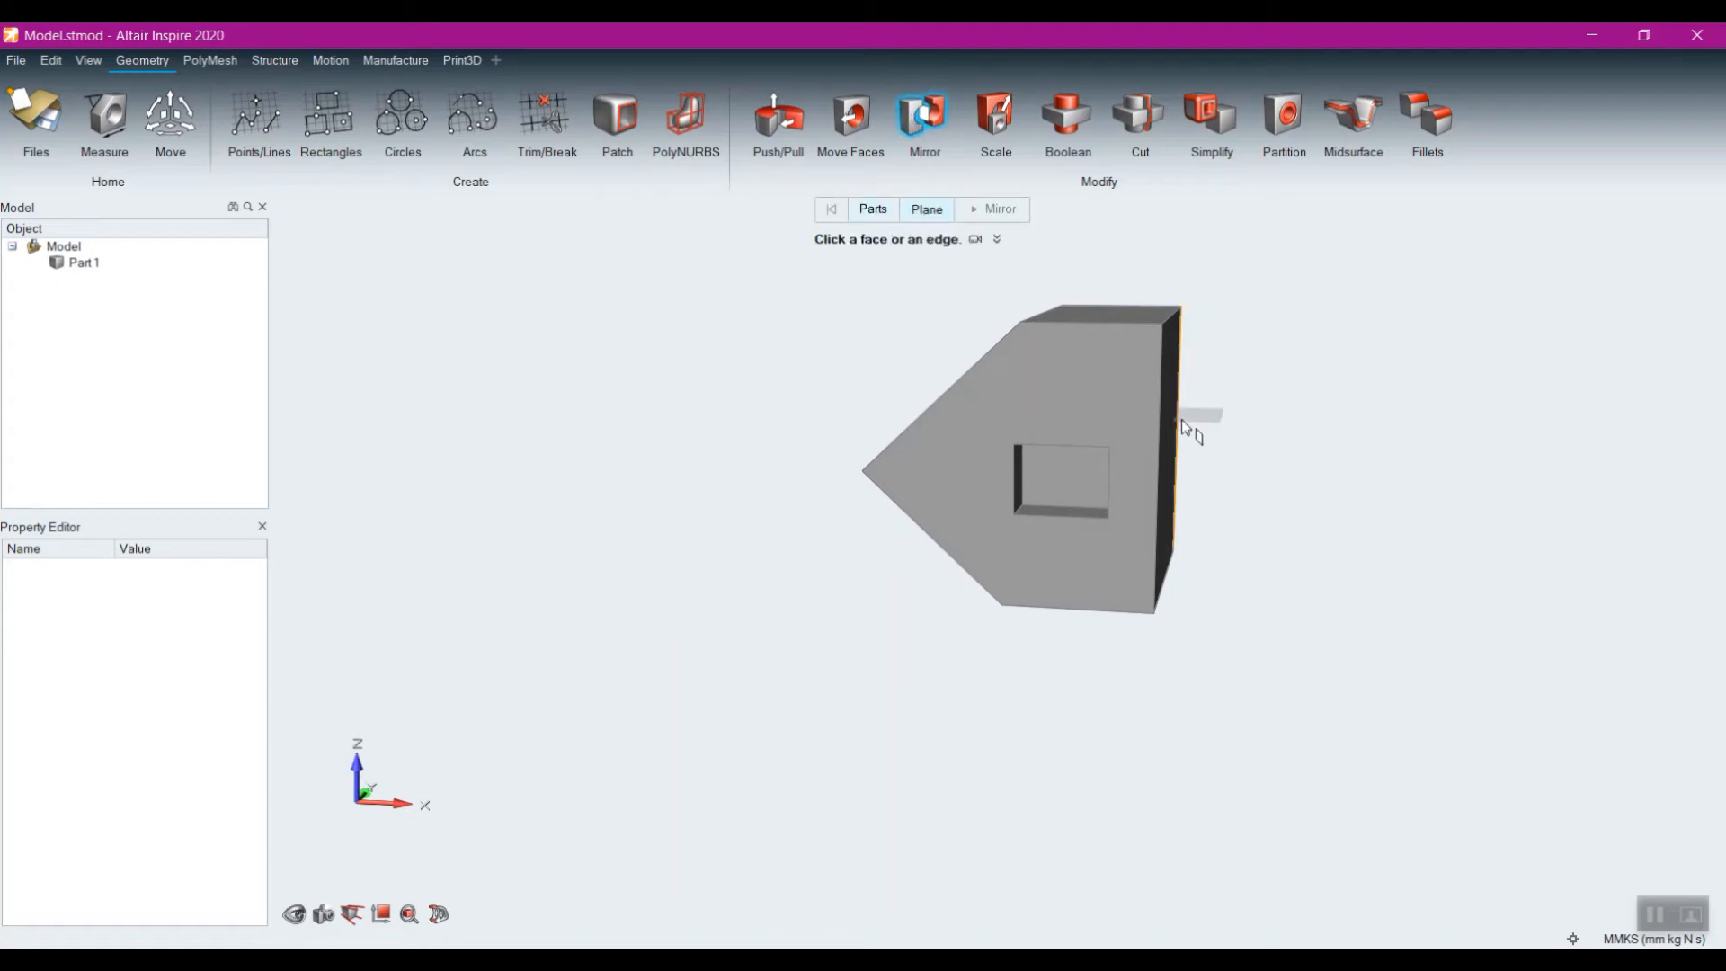
{"action": "right_click_drag", "start_coordinate": [1315, 499], "coordinate": [1221, 508]}
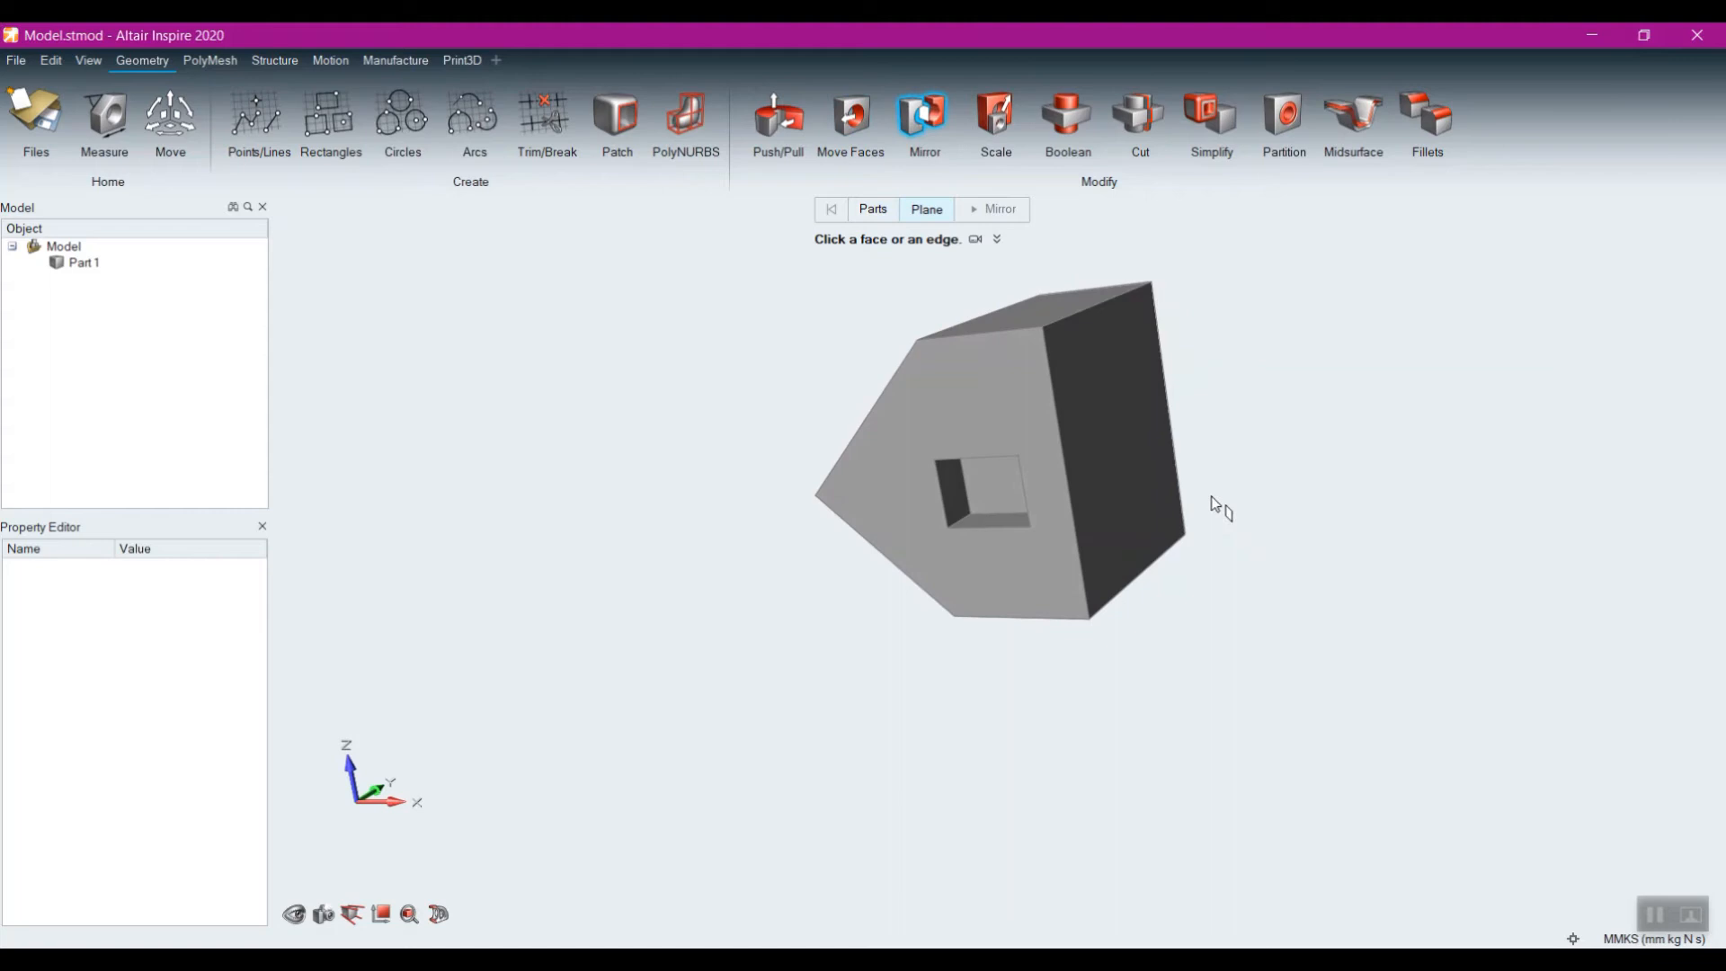
{"action": "left_click", "coordinate": [1110, 445]}
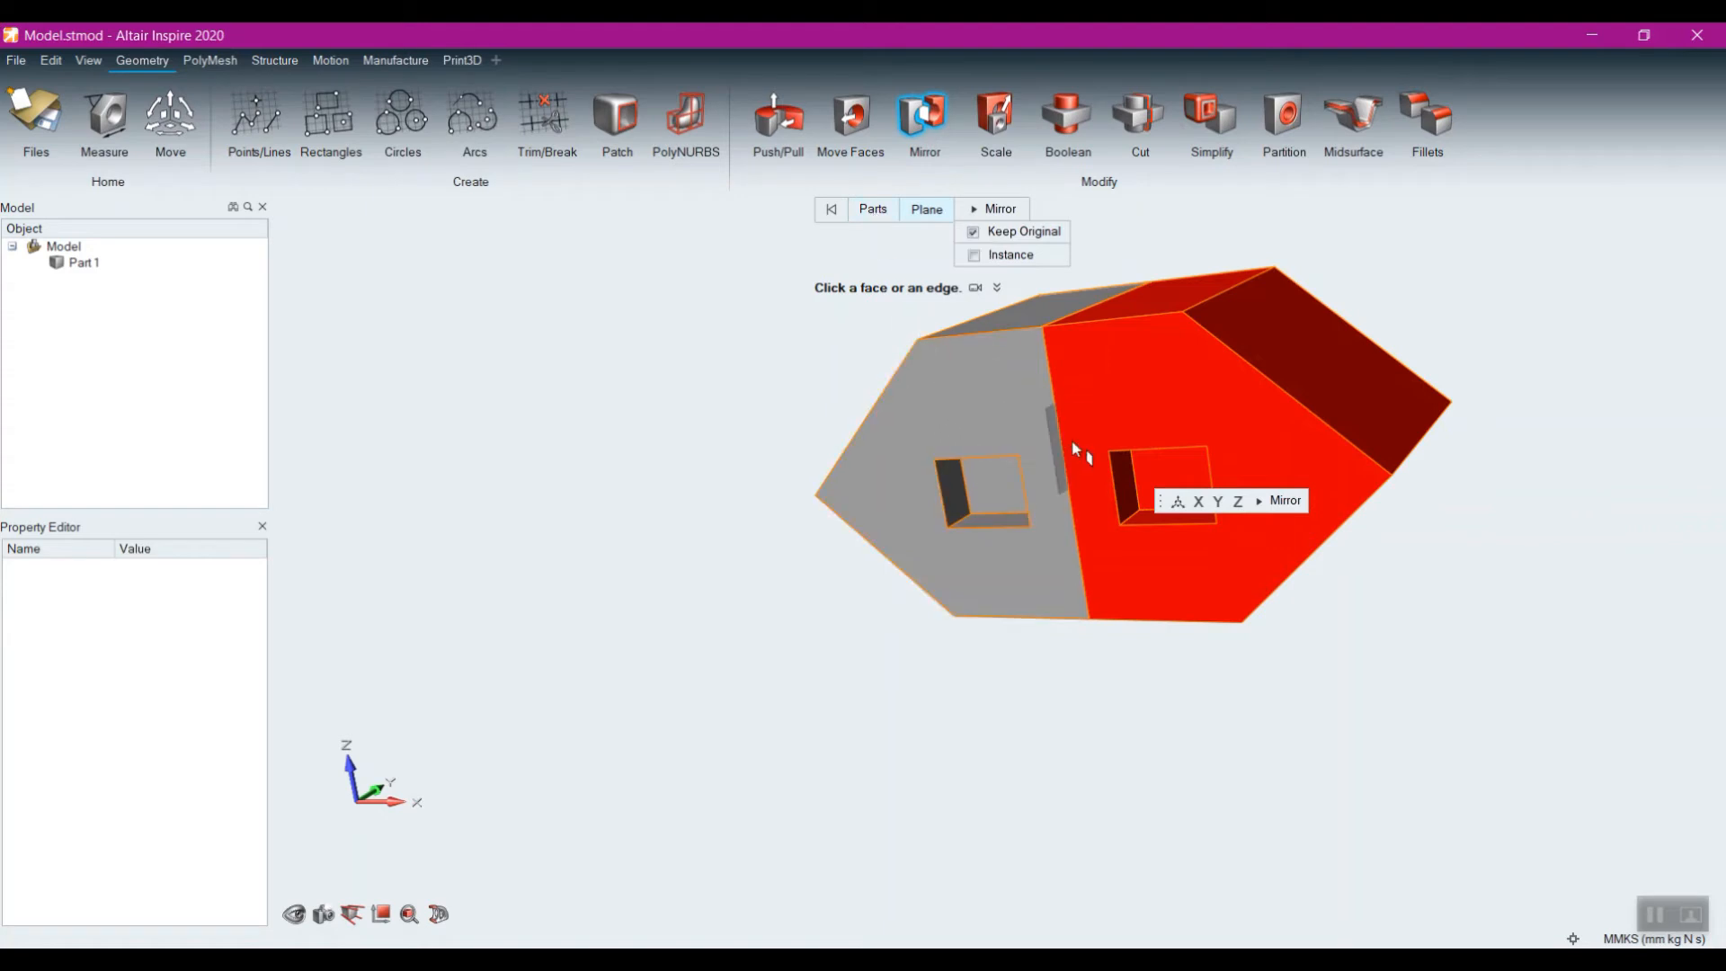
{"action": "left_click", "coordinate": [974, 233]}
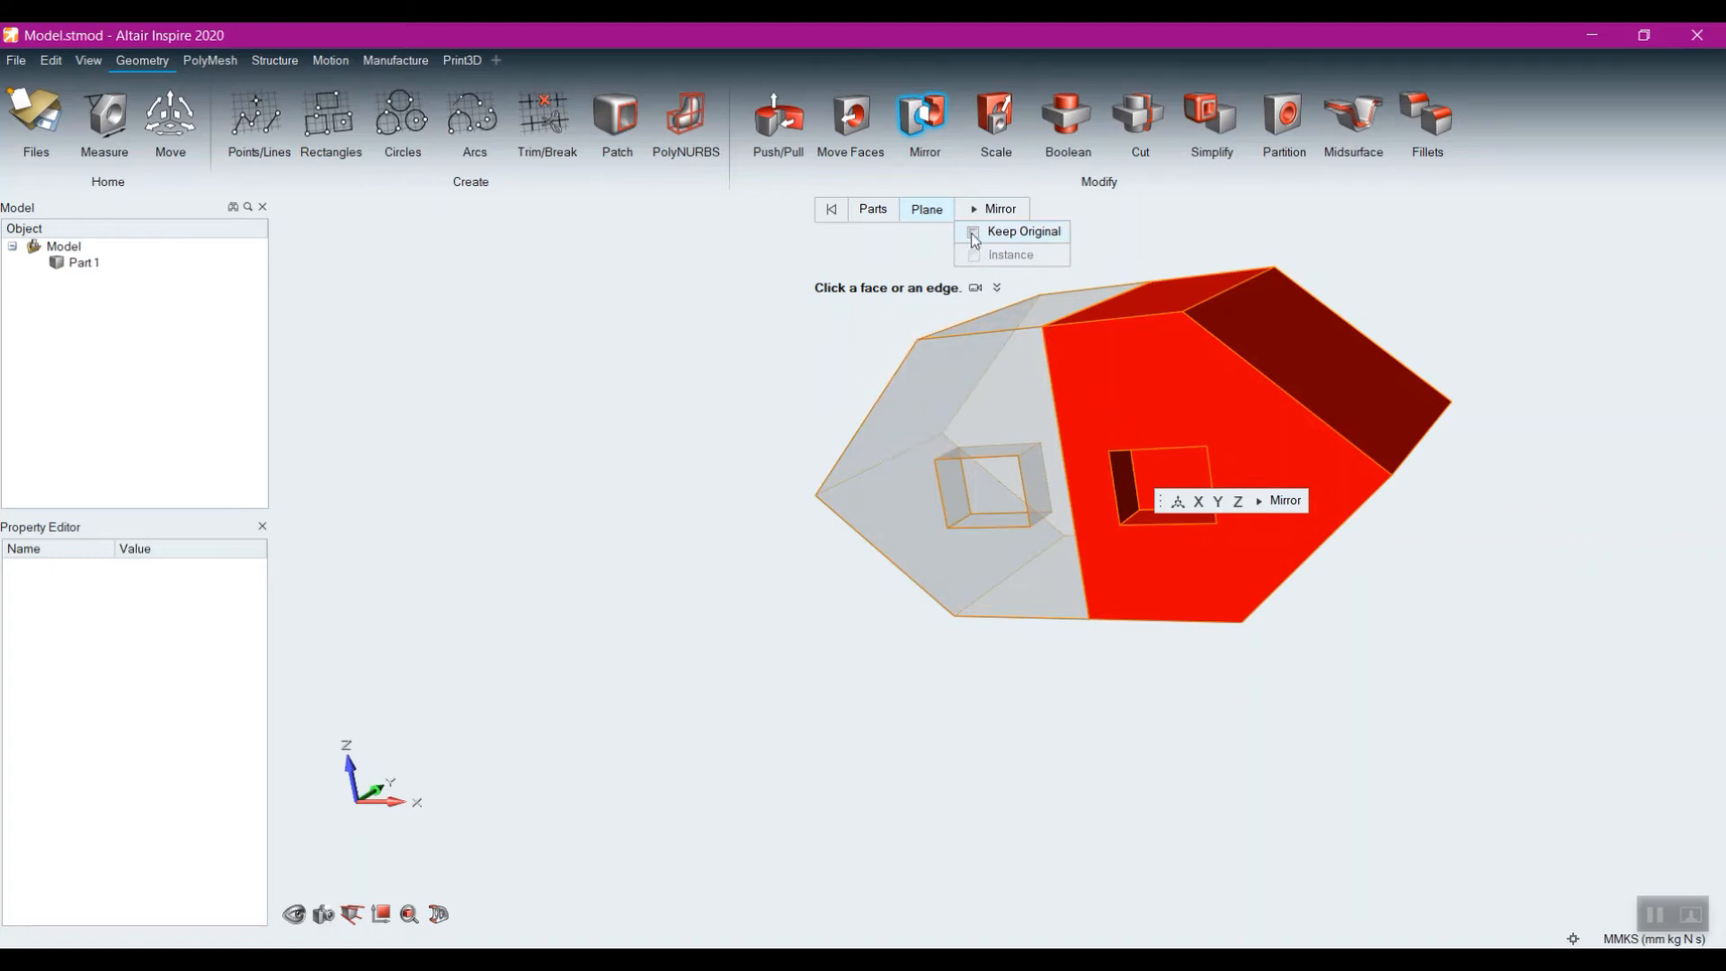
{"action": "left_click", "coordinate": [974, 232]}
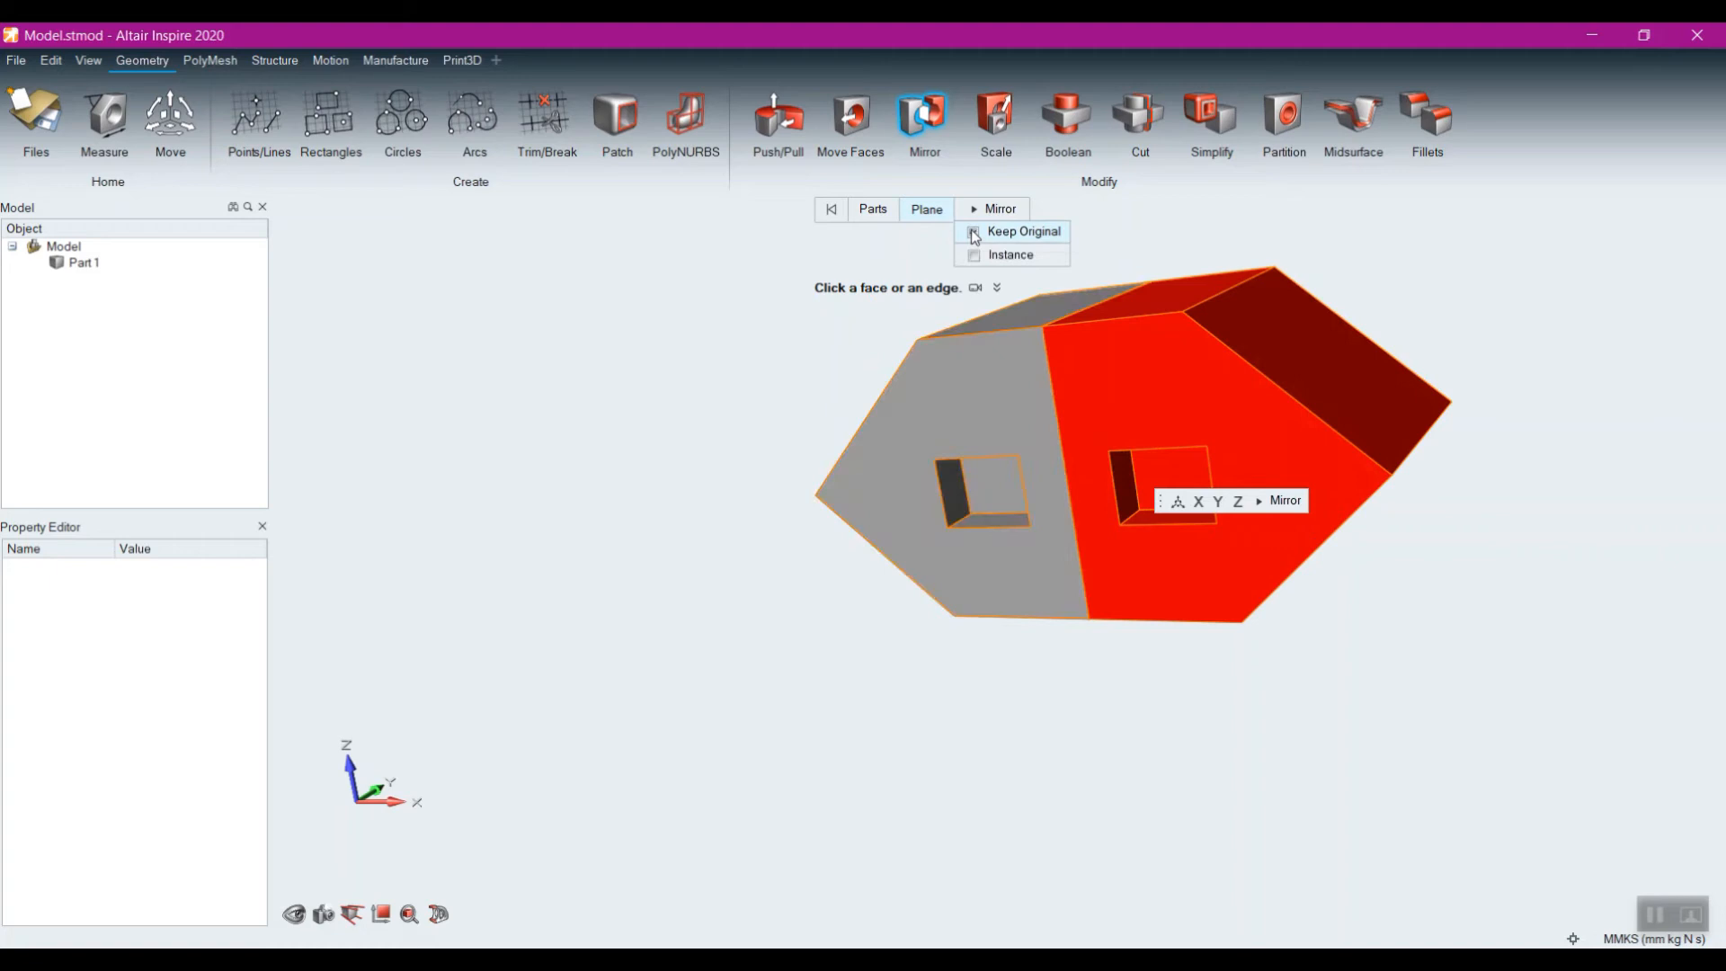
{"action": "left_click", "coordinate": [974, 233]}
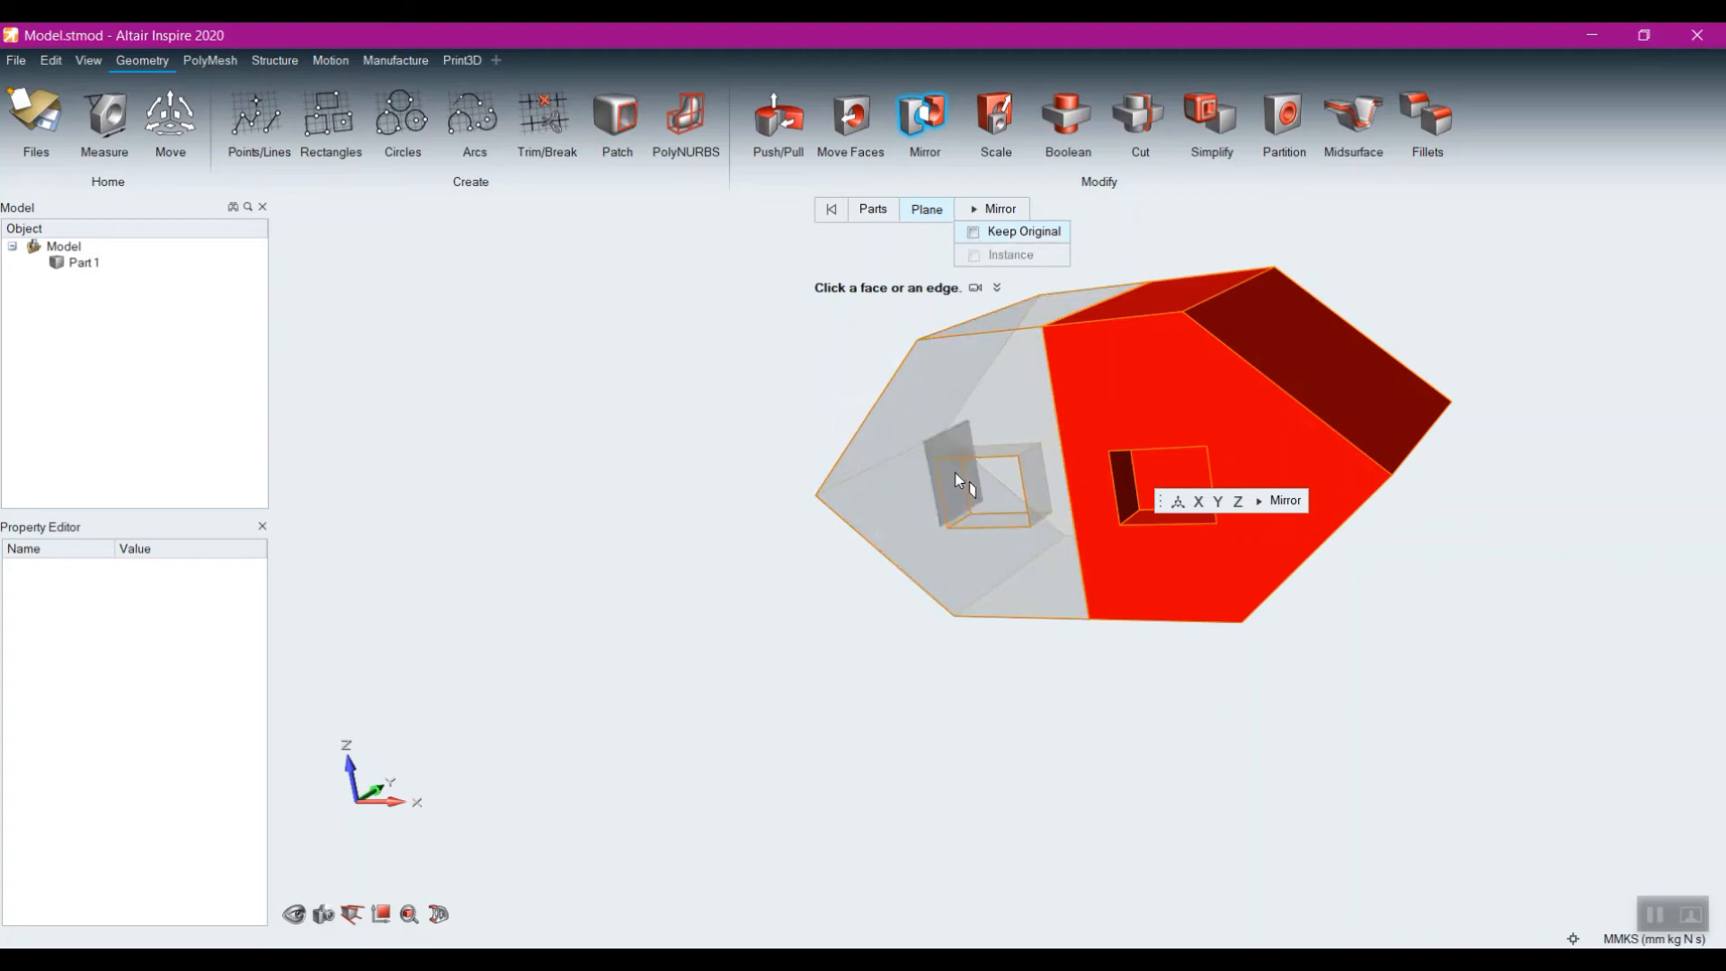
{"action": "left_click", "coordinate": [975, 233]}
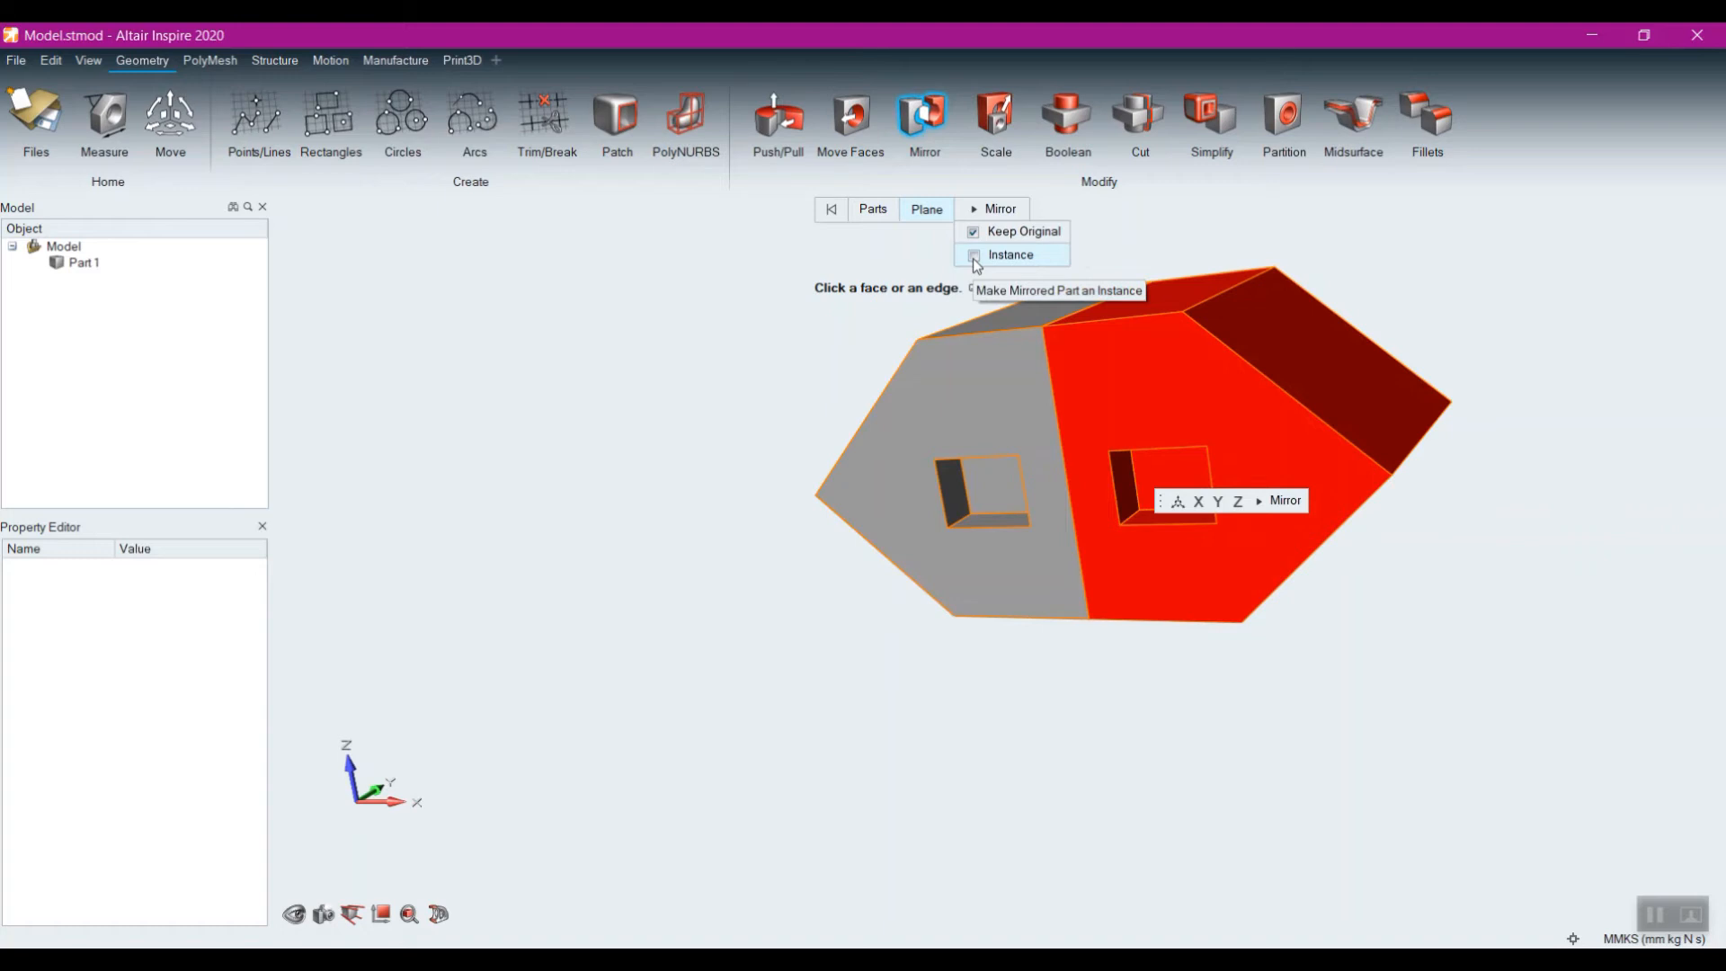
{"action": "left_click", "coordinate": [974, 257]}
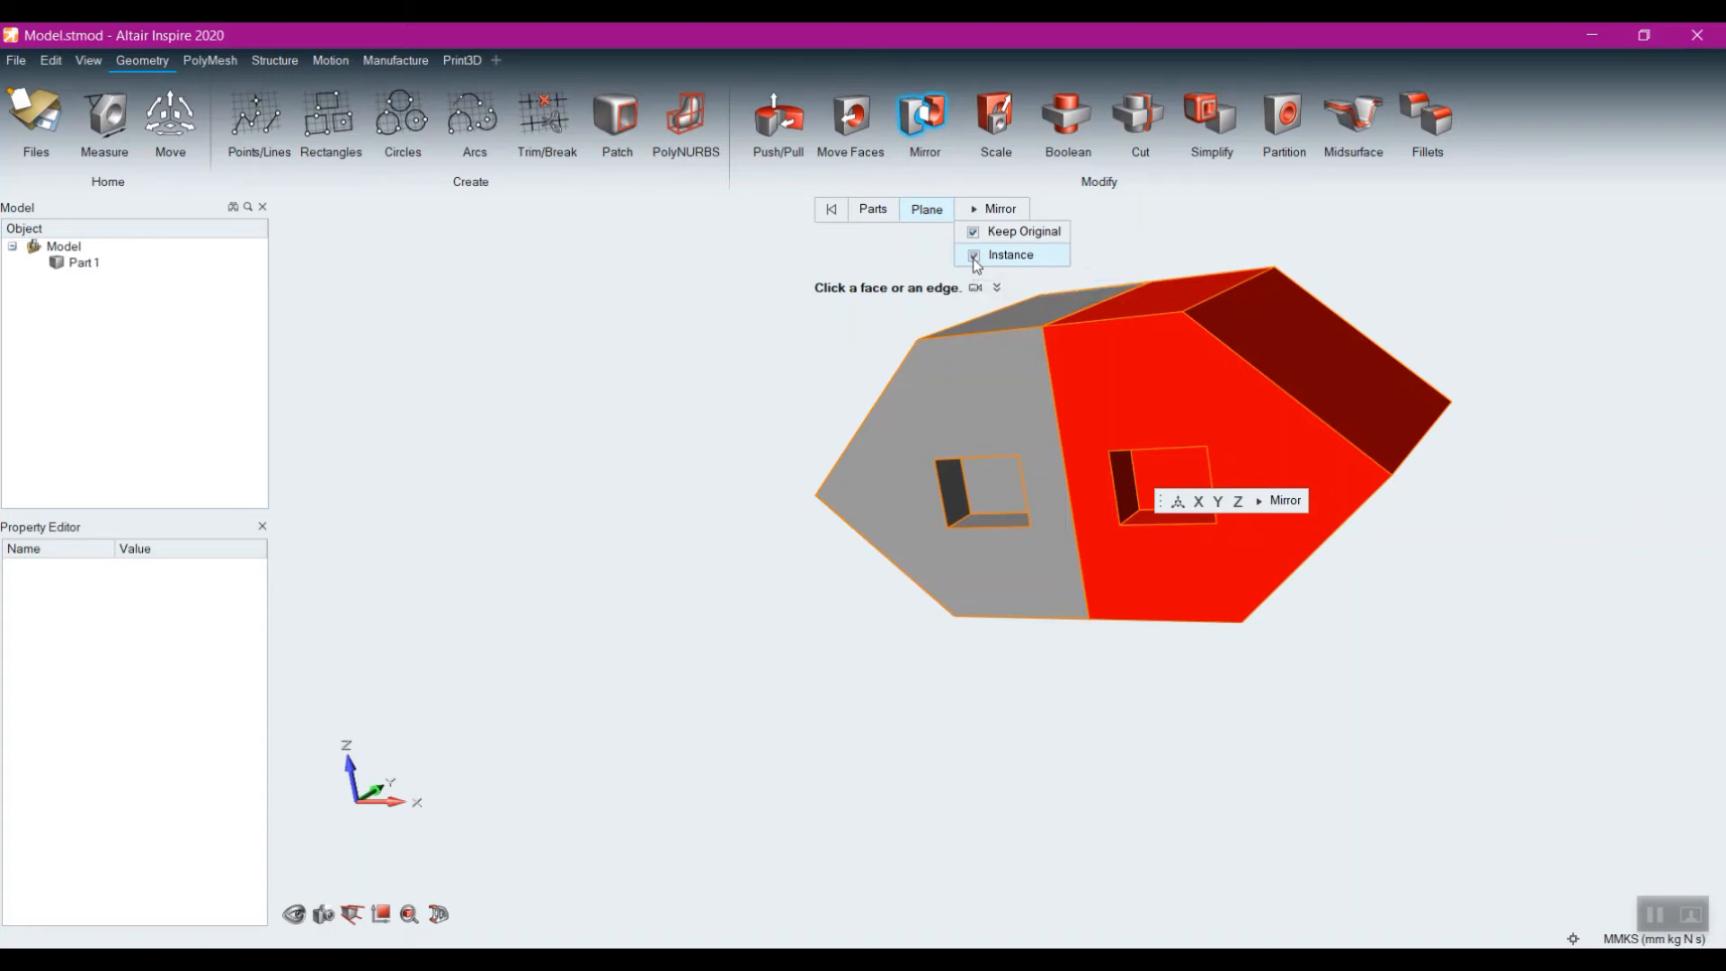
{"action": "left_click", "coordinate": [1286, 500]}
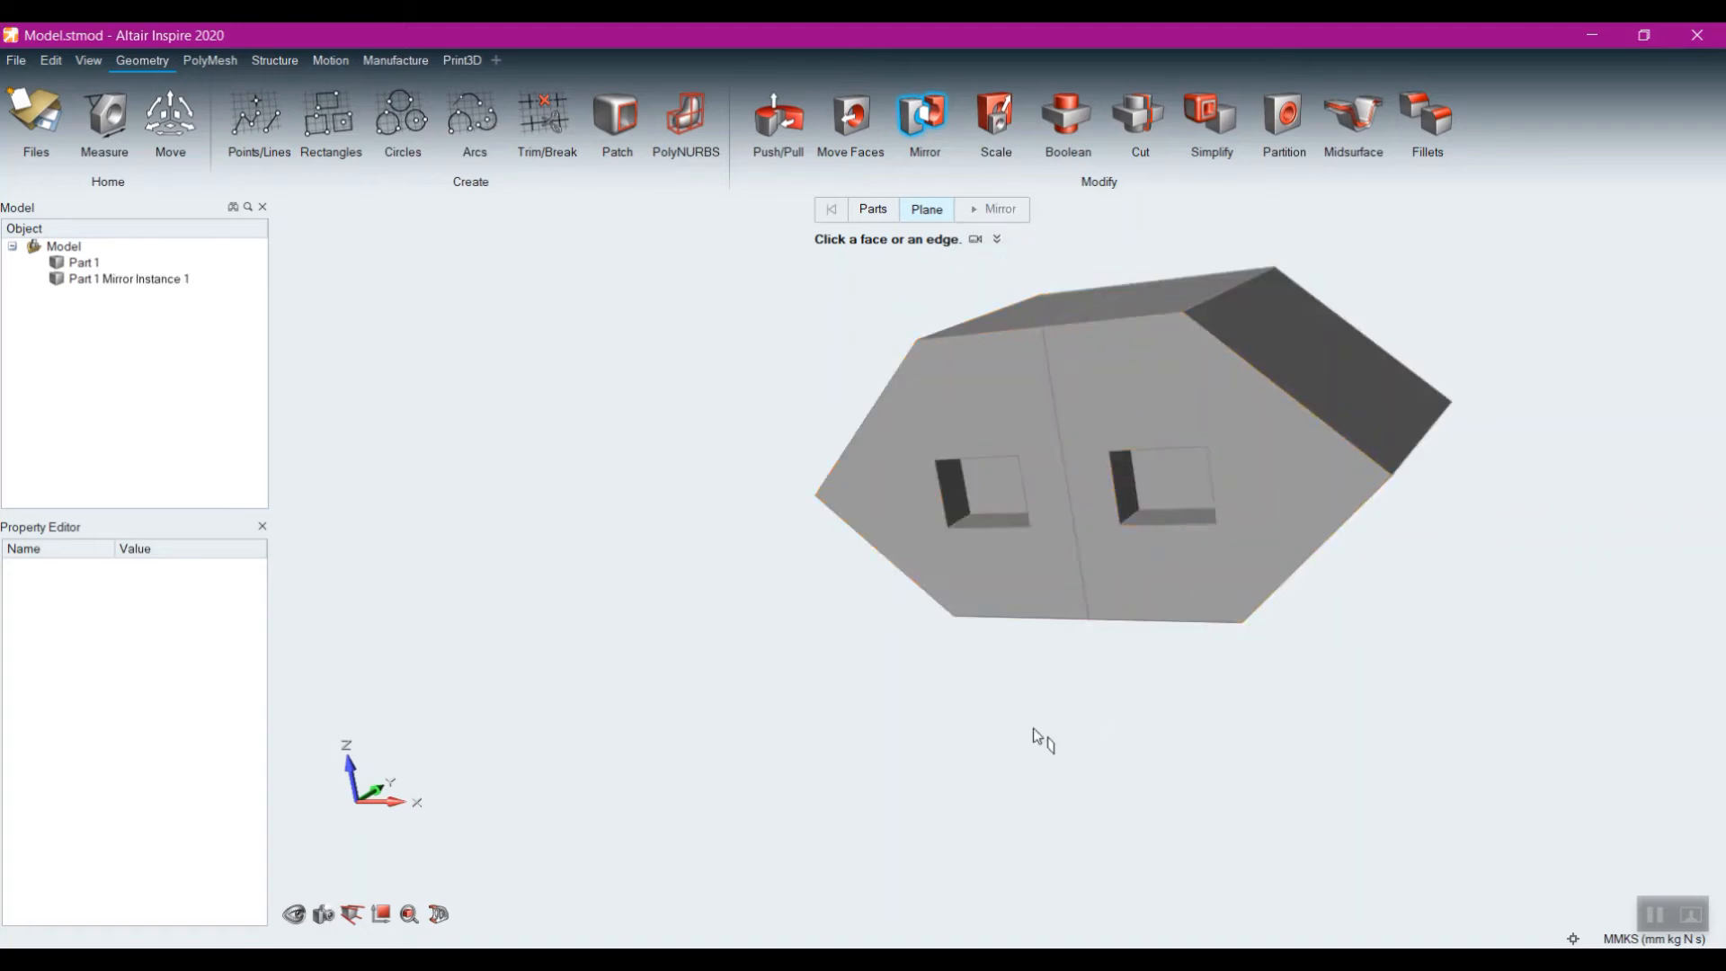
Step: Push the upper slanted face of the mirrored instance 10 mm inward and inspect both halves
{"action": "right_click_drag", "start_coordinate": [755, 688], "coordinate": [875, 667]}
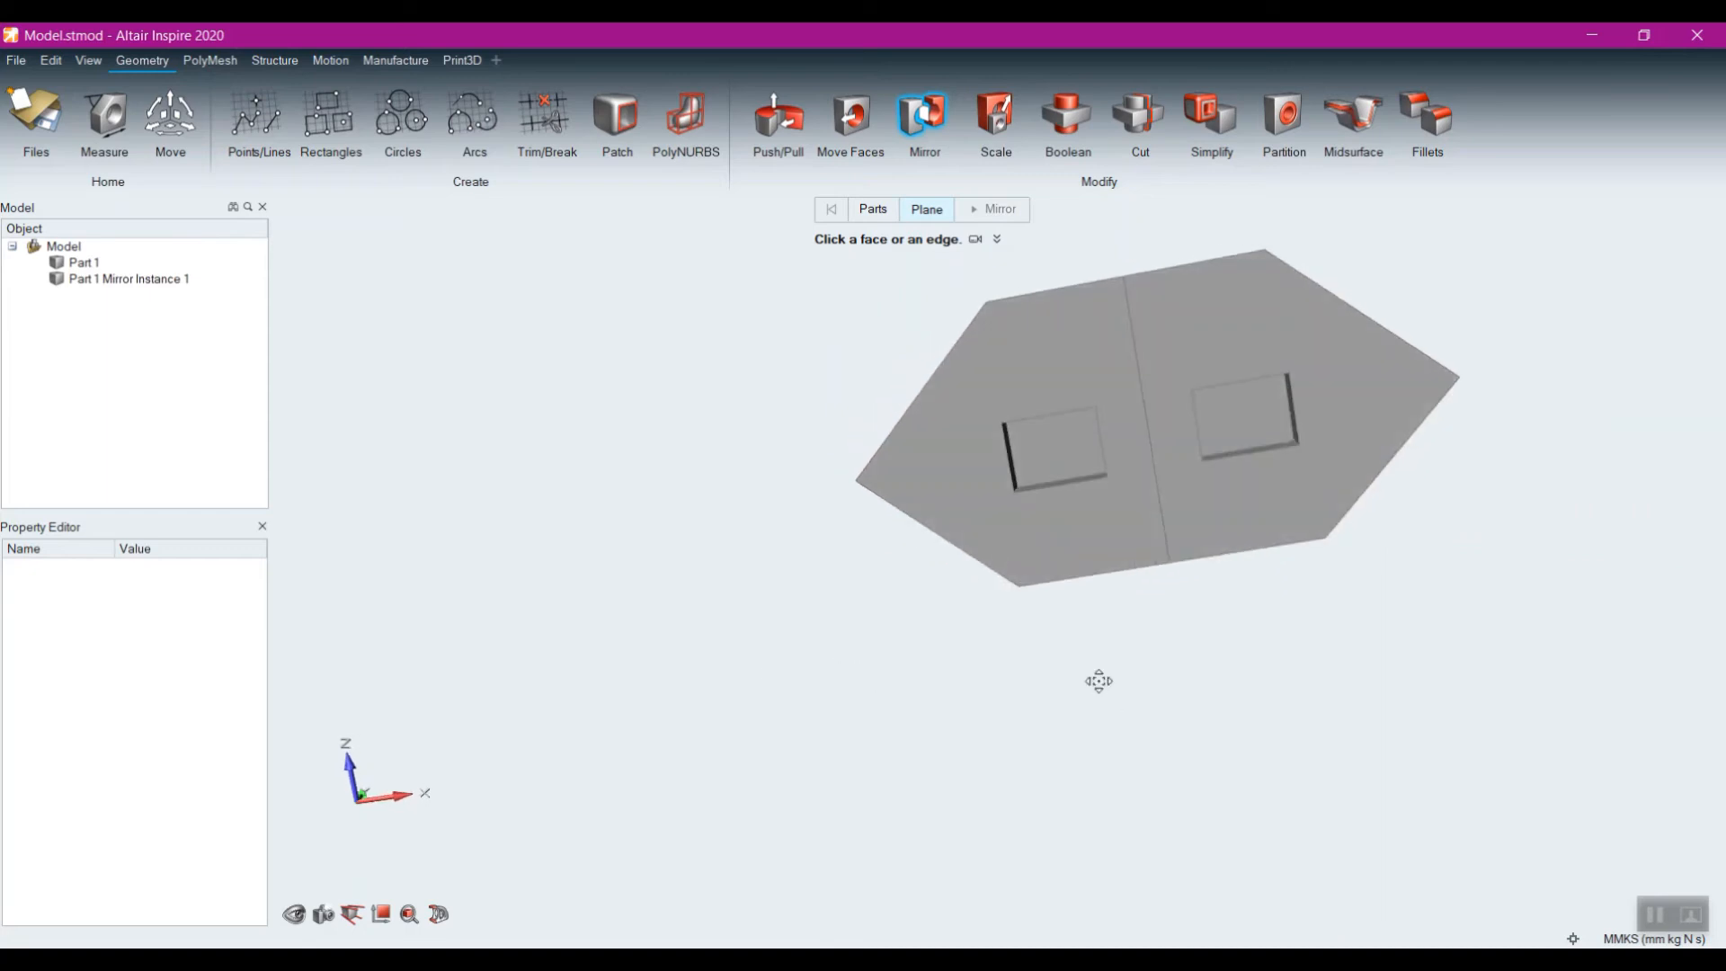
{"action": "right_click_drag", "start_coordinate": [1098, 680], "coordinate": [1002, 563]}
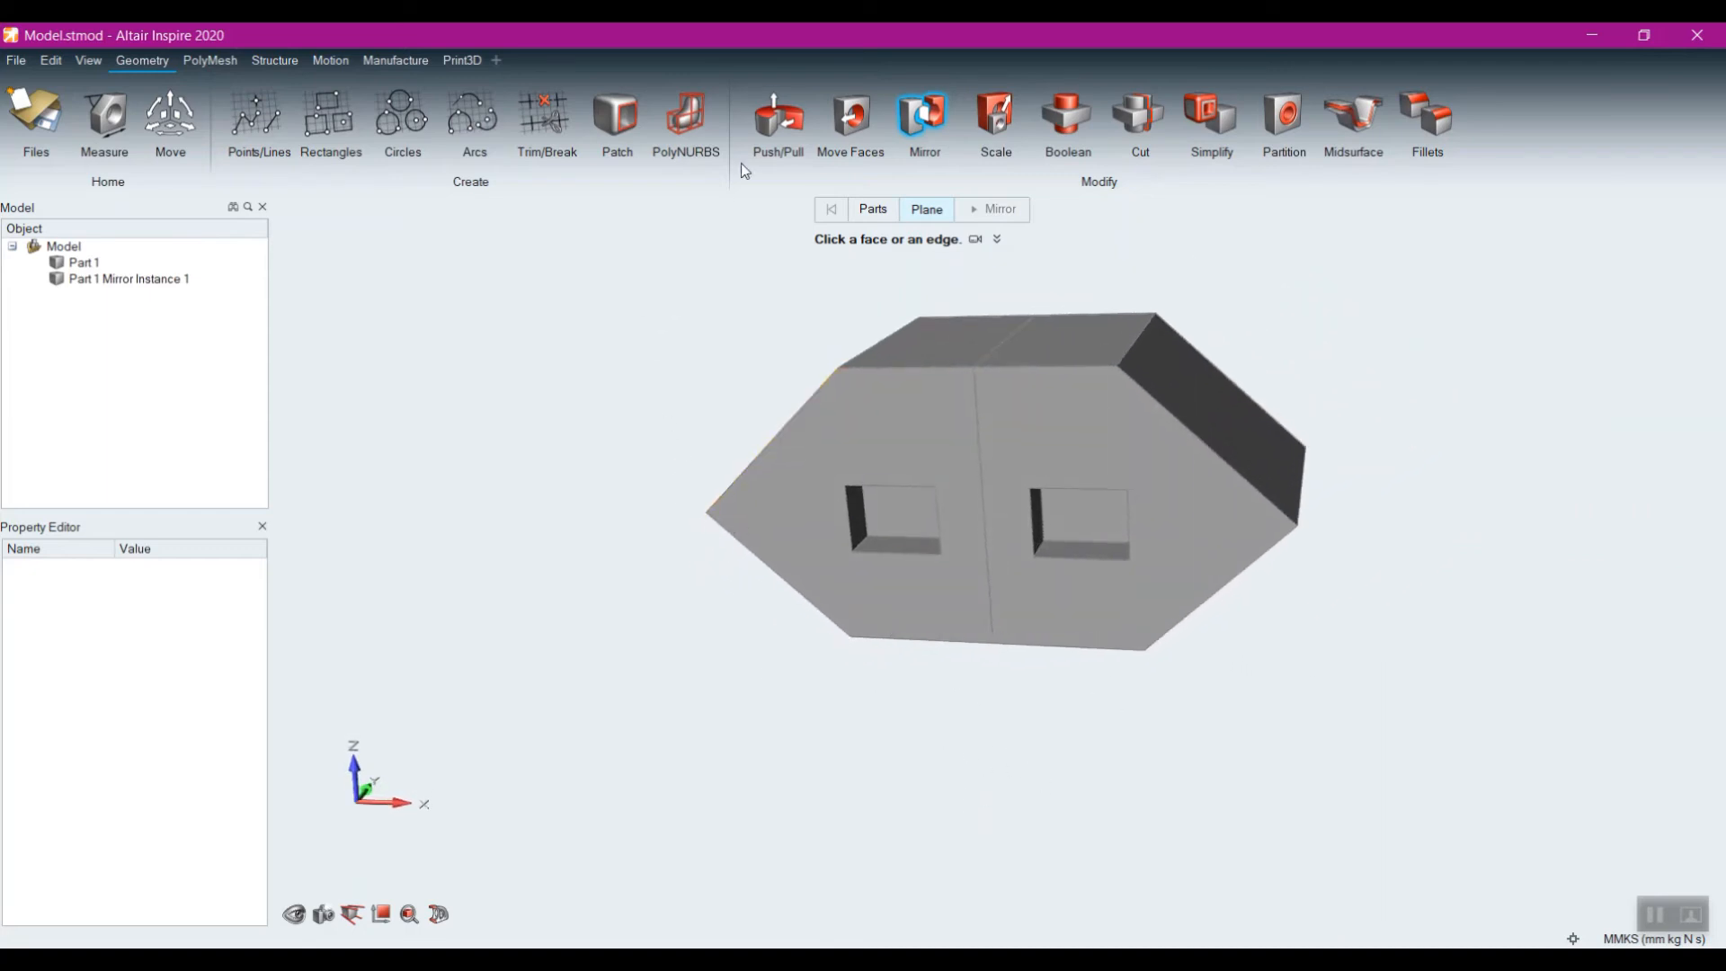
{"action": "left_click", "coordinate": [771, 115]}
{"action": "left_click", "coordinate": [1225, 389]}
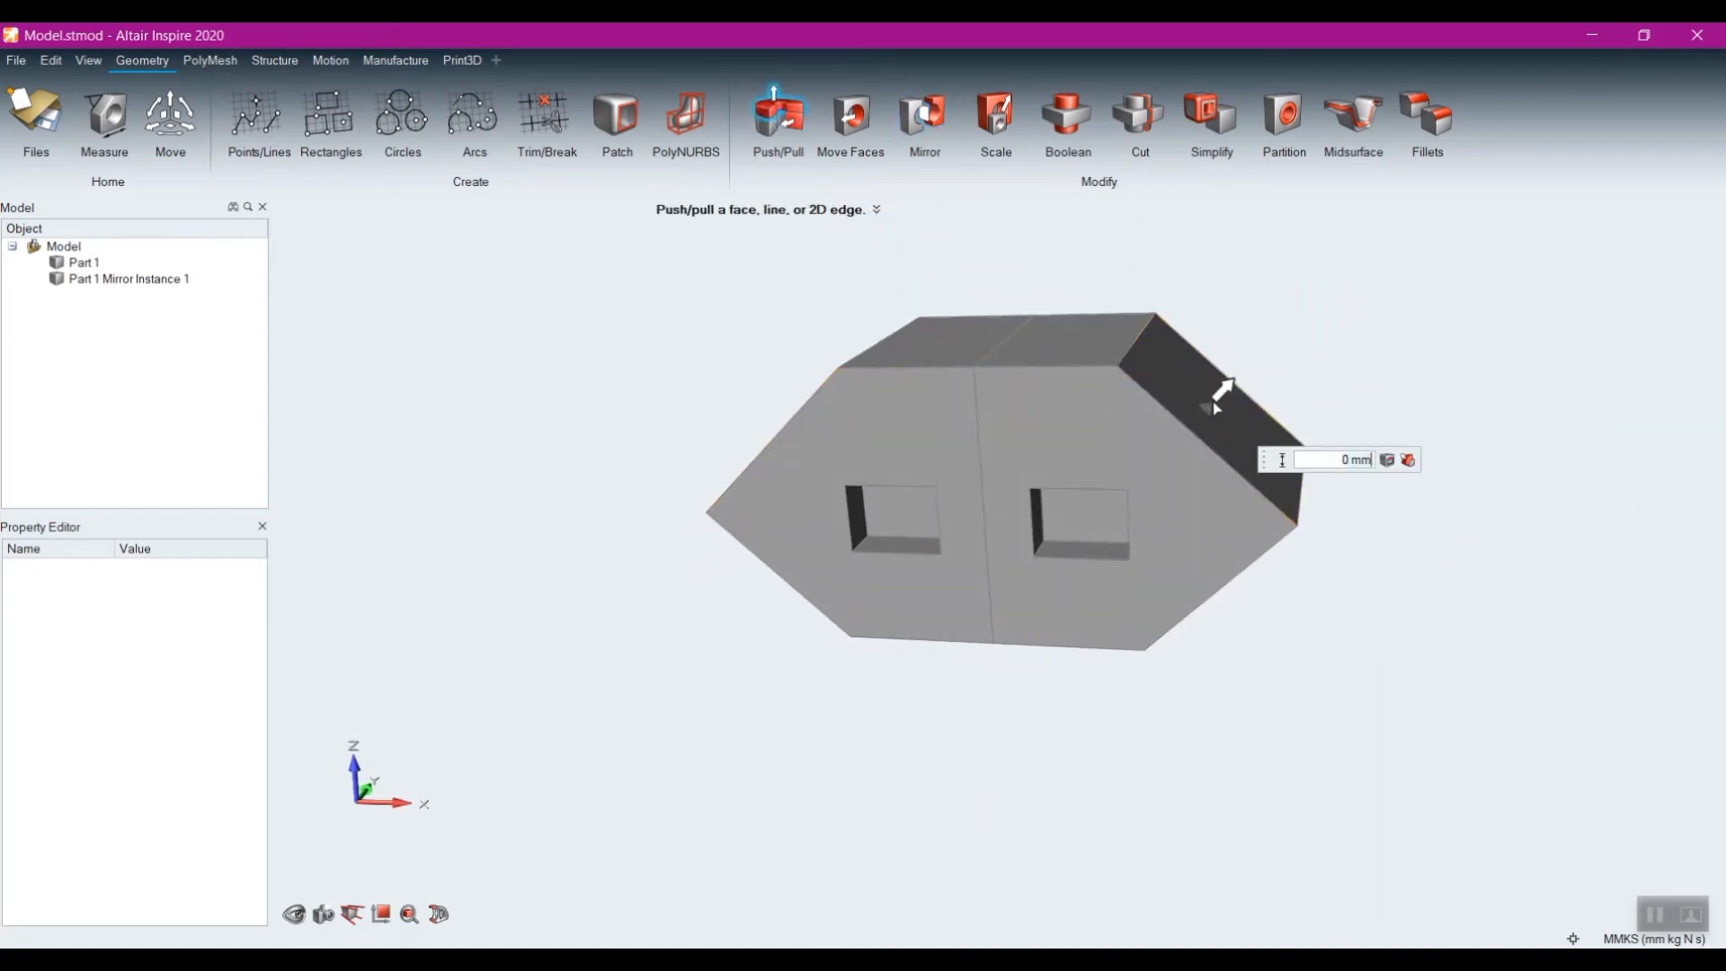
{"action": "mouse_move", "coordinate": [1226, 388]}
{"action": "left_mouse_down"}
{"action": "mouse_move", "coordinate": [1279, 344]}
{"action": "mouse_move", "coordinate": [1210, 417]}
{"action": "left_mouse_up"}
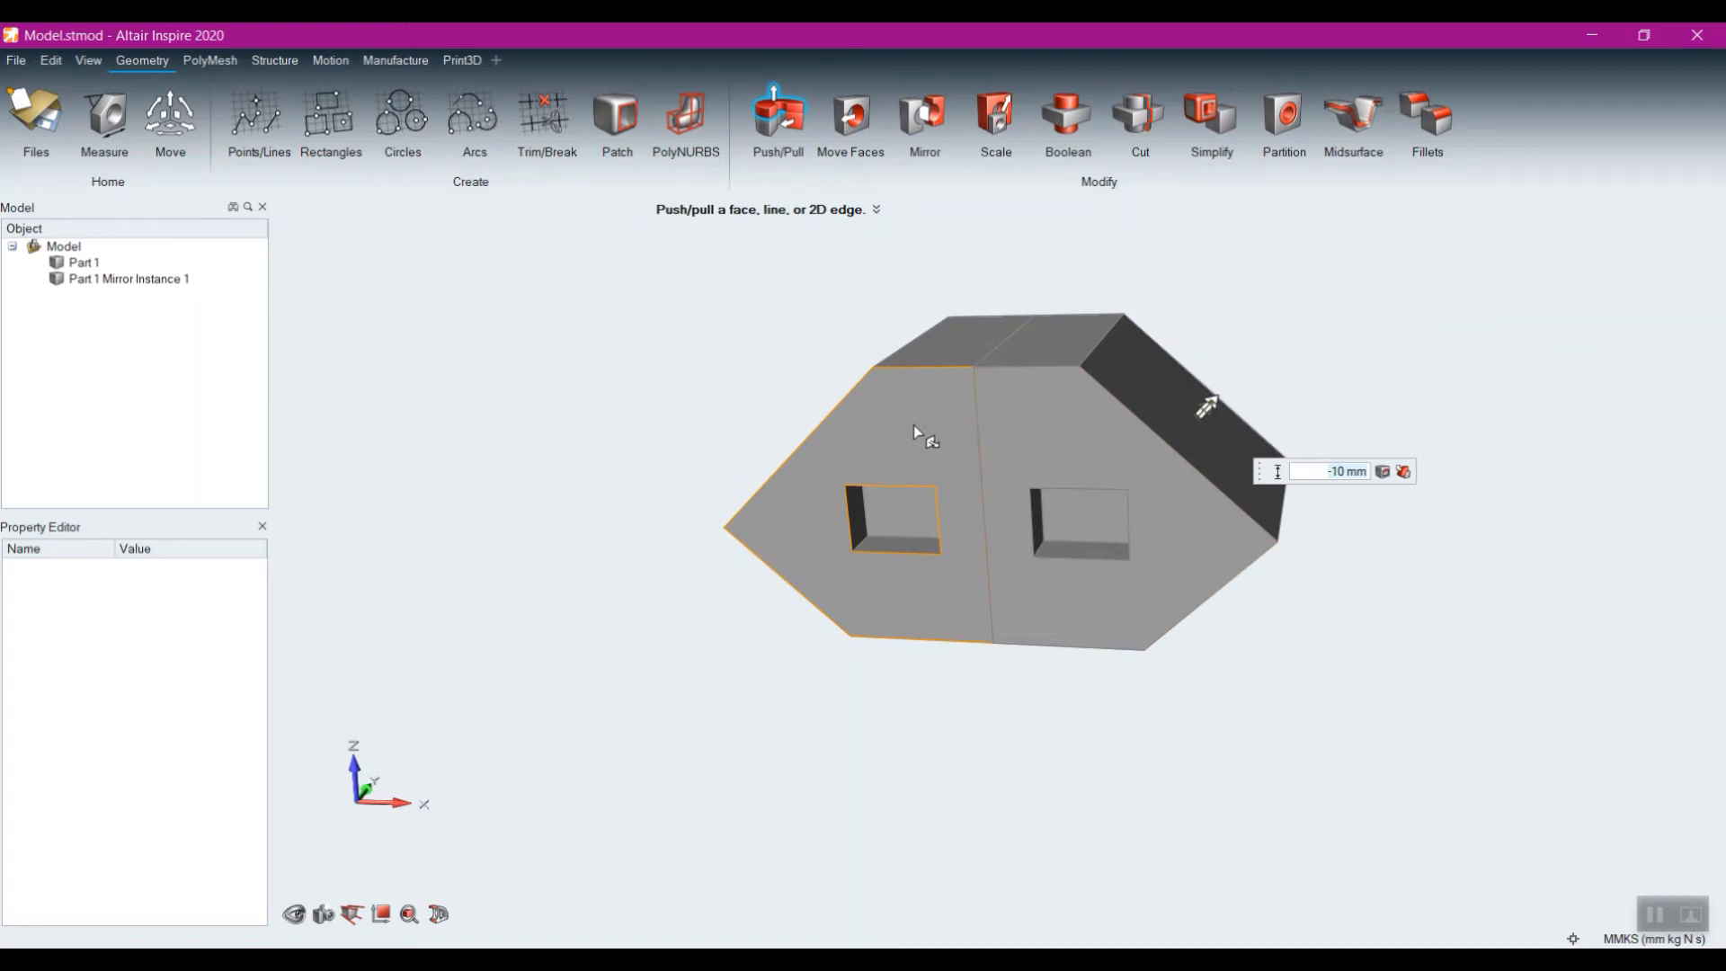
{"action": "middle_click", "coordinate": [593, 558]}
{"action": "right_click_drag", "start_coordinate": [593, 558], "coordinate": [700, 546]}
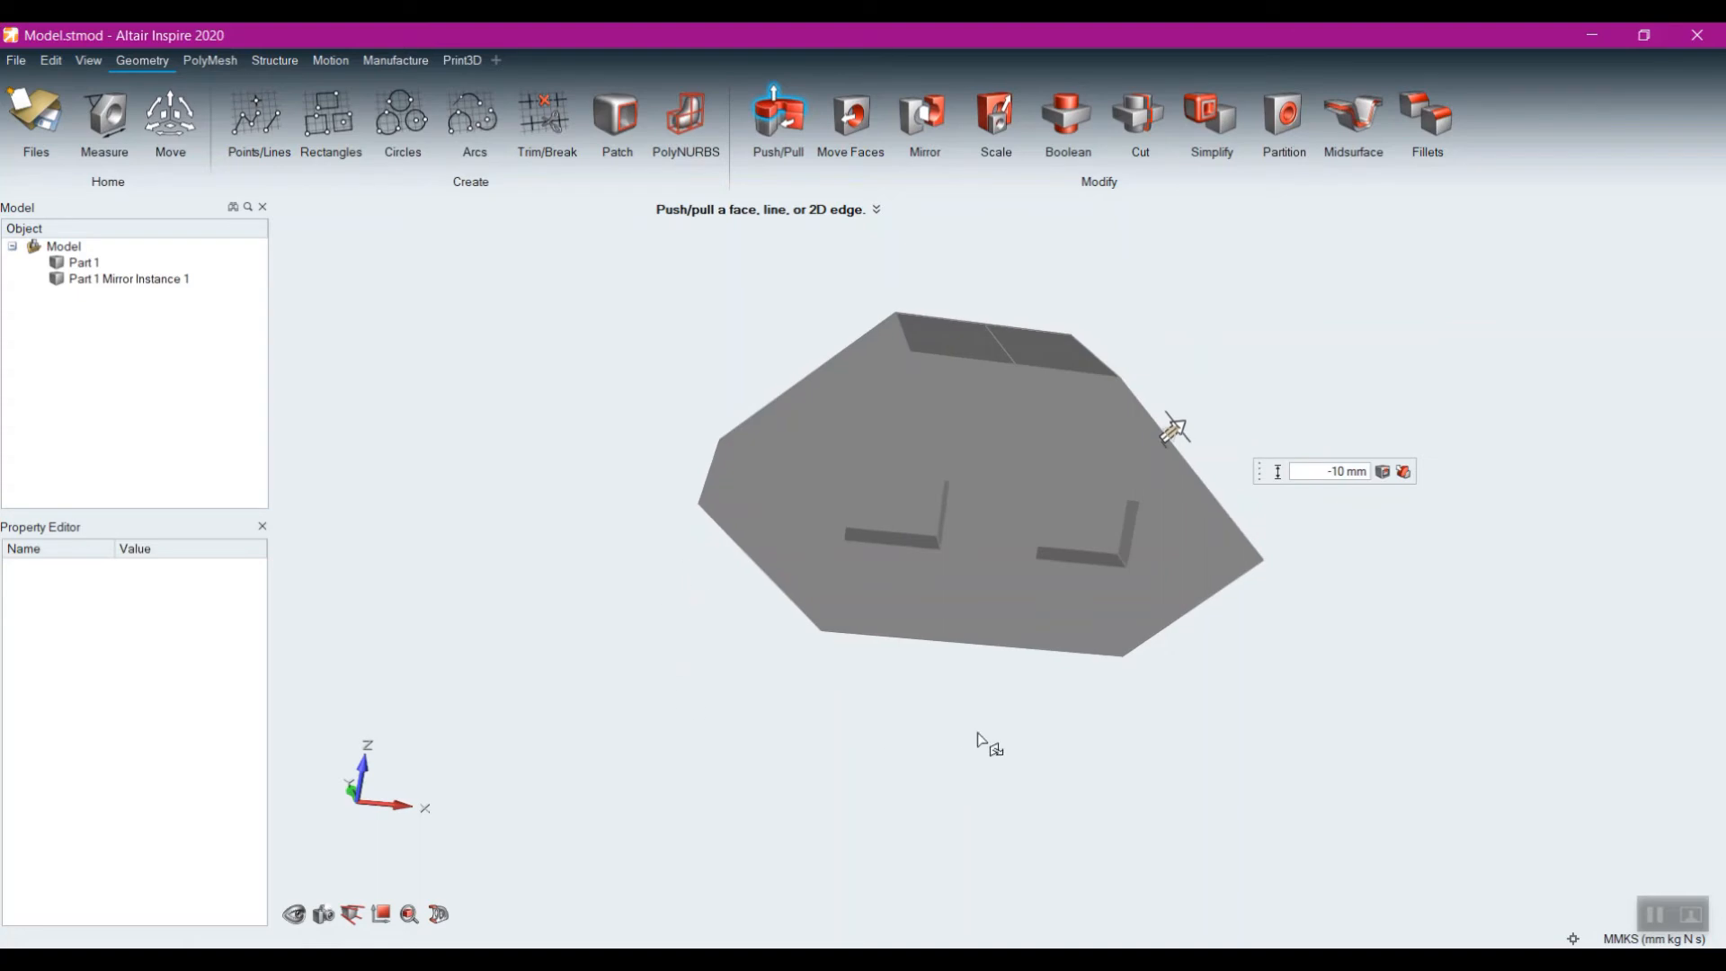
{"action": "right_click_drag", "start_coordinate": [983, 744], "coordinate": [932, 730]}
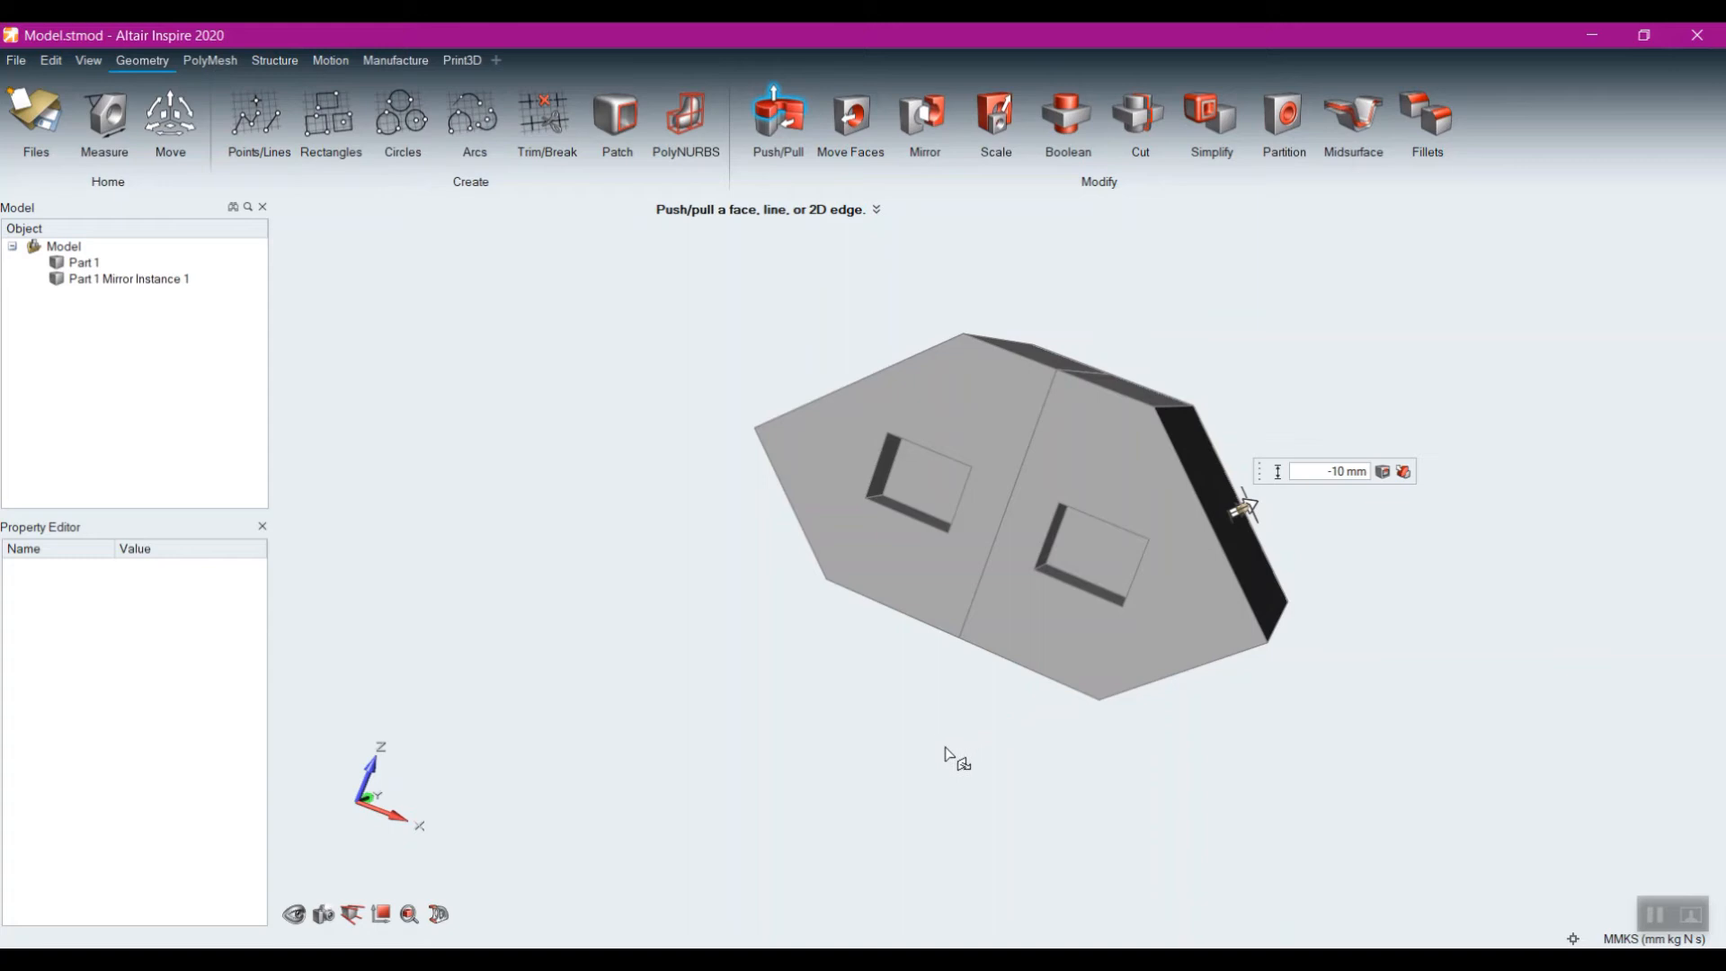
{"action": "right_click", "coordinate": [767, 677]}
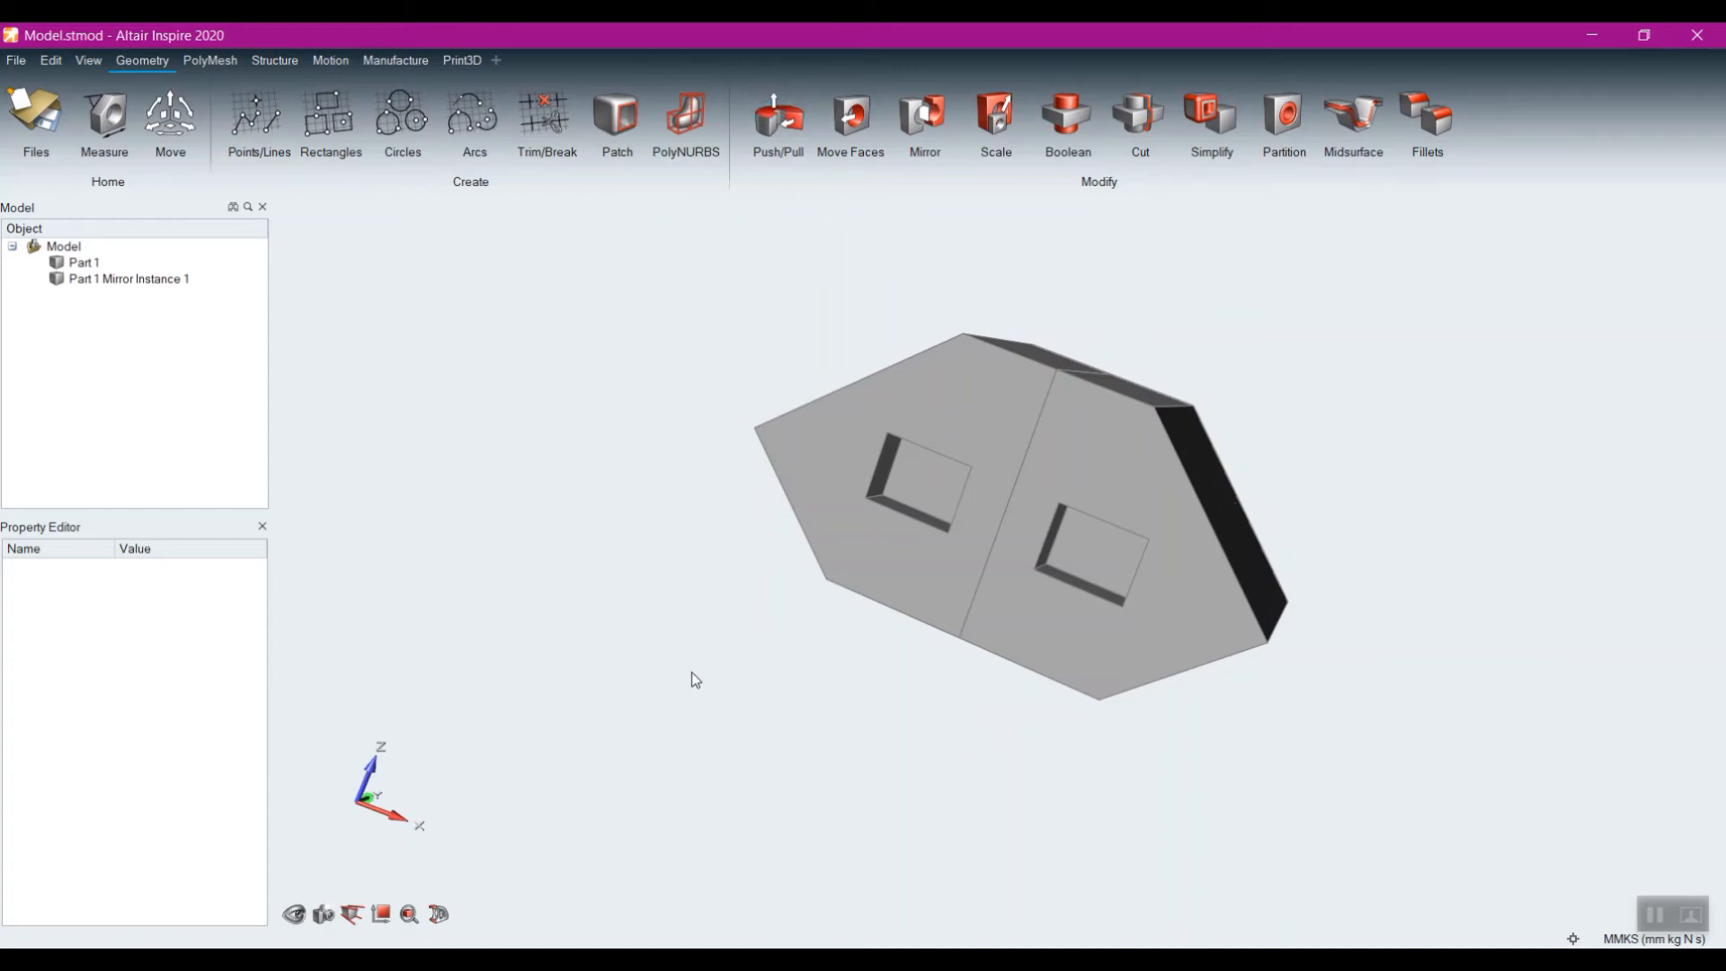
Step: Break the mirrored part's instance link to the original block
{"action": "right_click", "coordinate": [1024, 625]}
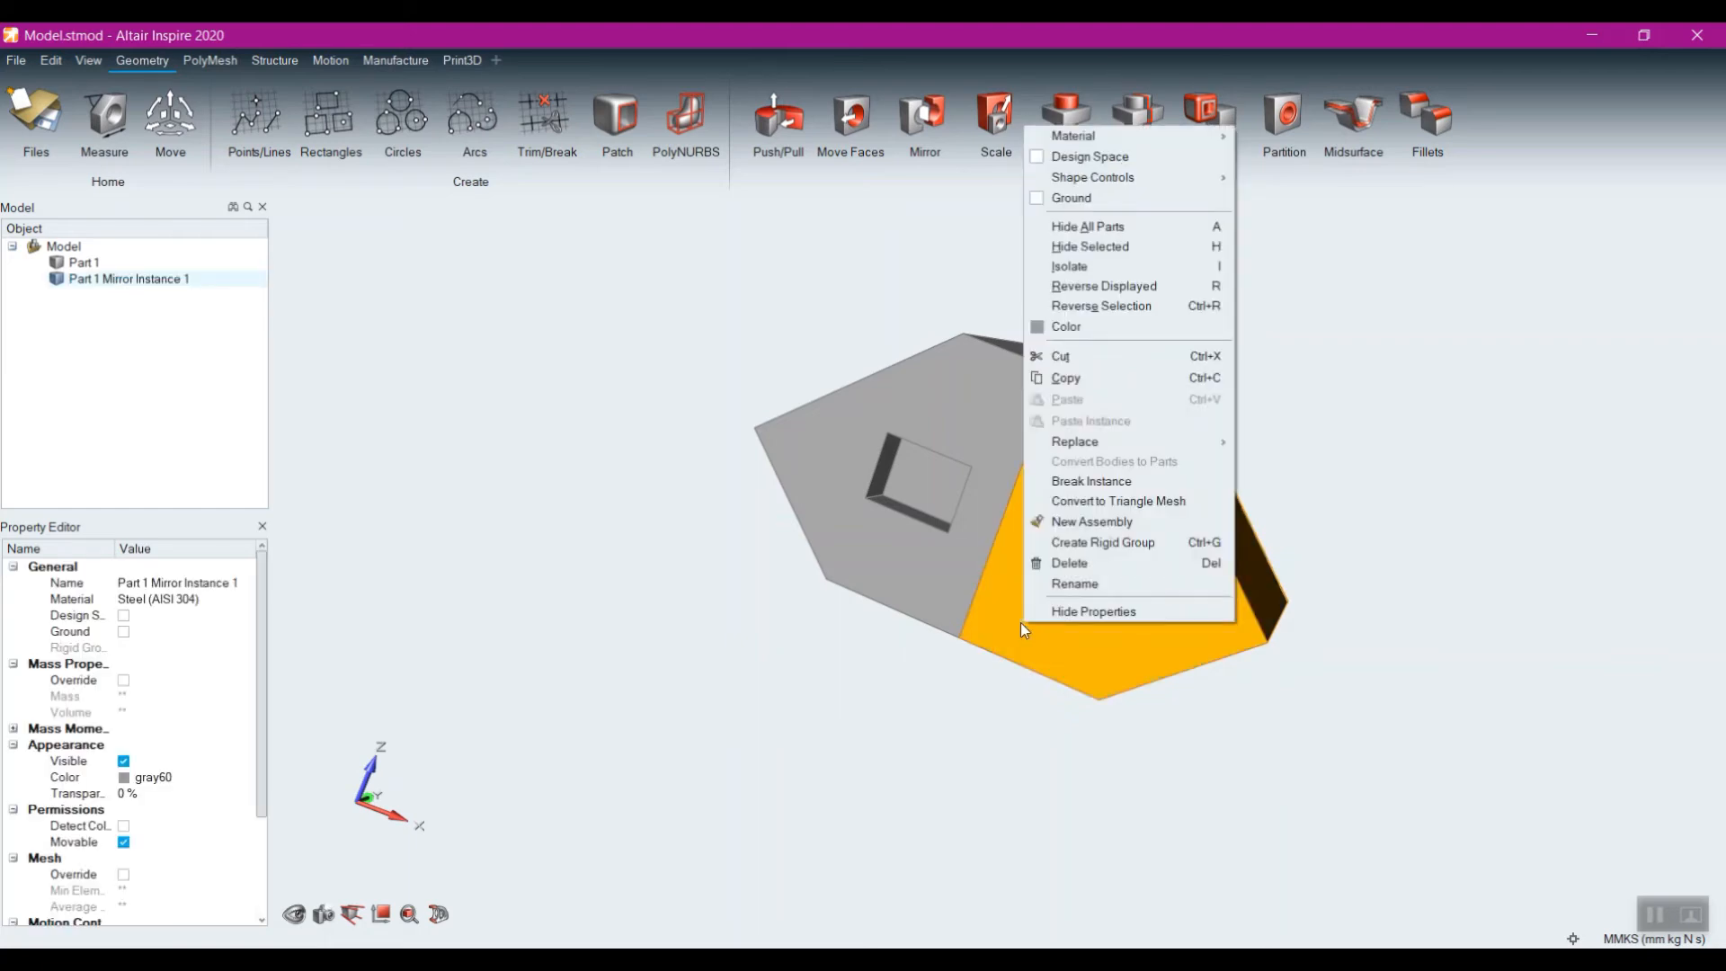
{"action": "left_click", "coordinate": [1069, 483]}
{"action": "right_click", "coordinate": [657, 729]}
{"action": "left_click", "coordinate": [558, 724]}
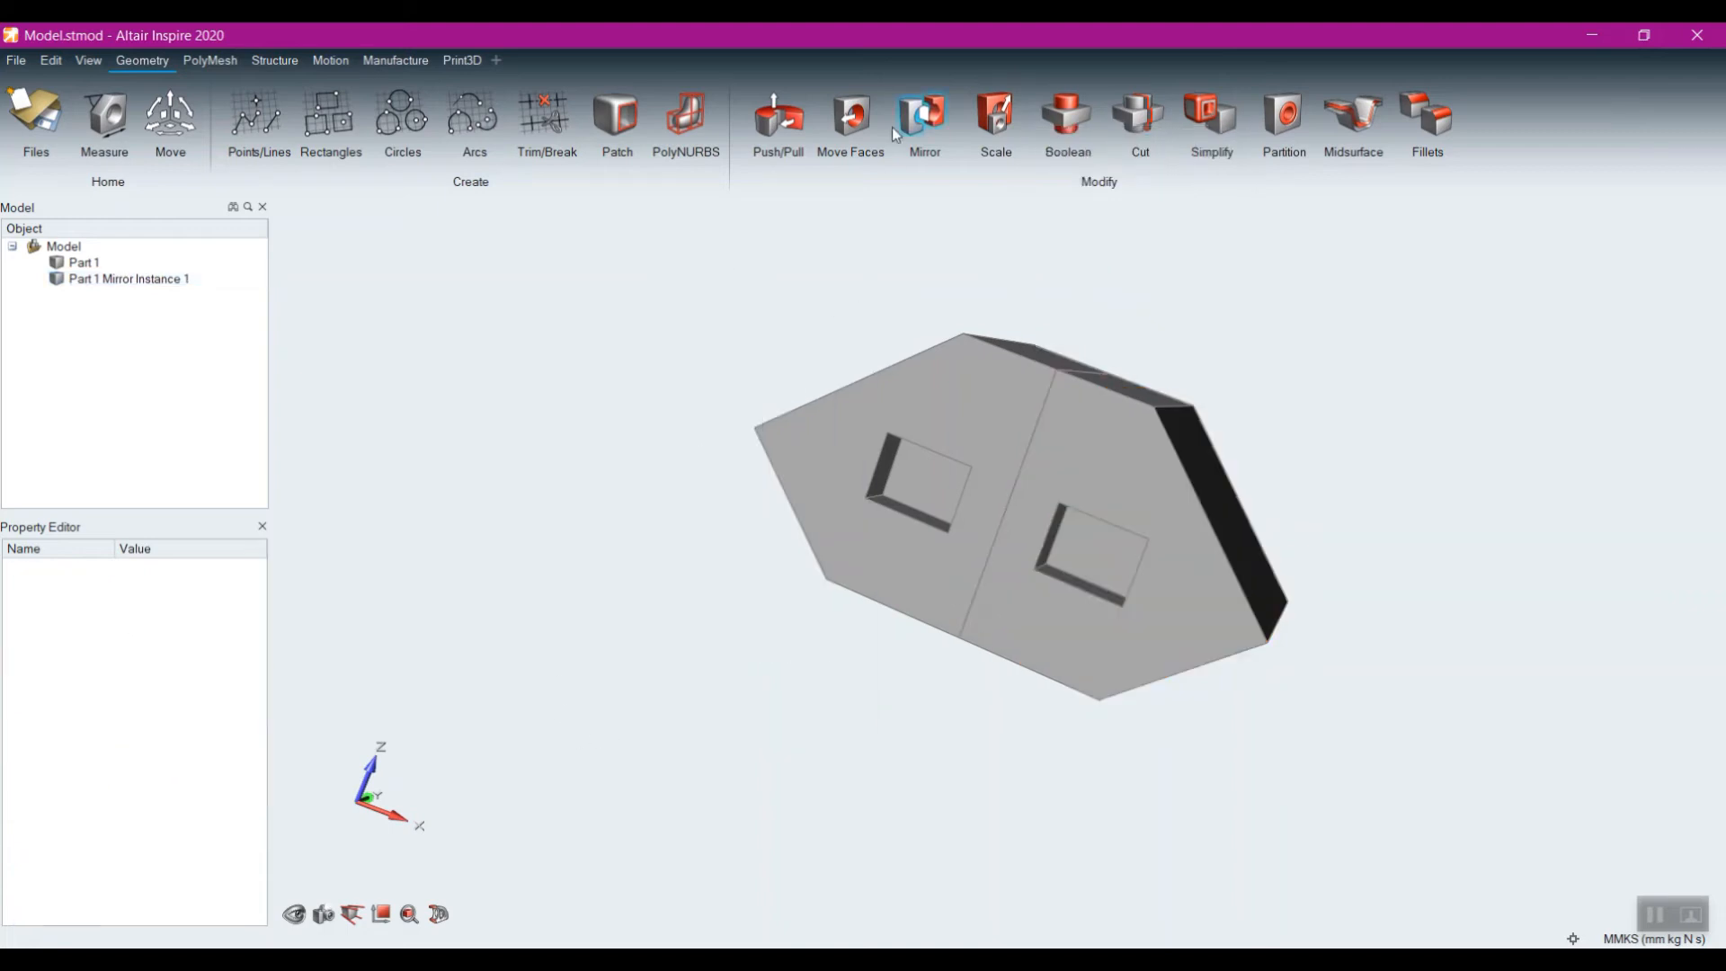
Step: Pull the mirrored part's upper slanted face outward by 10 mm
{"action": "left_click", "coordinate": [775, 117]}
{"action": "middle_click_drag", "start_coordinate": [1266, 426], "coordinate": [1219, 438]}
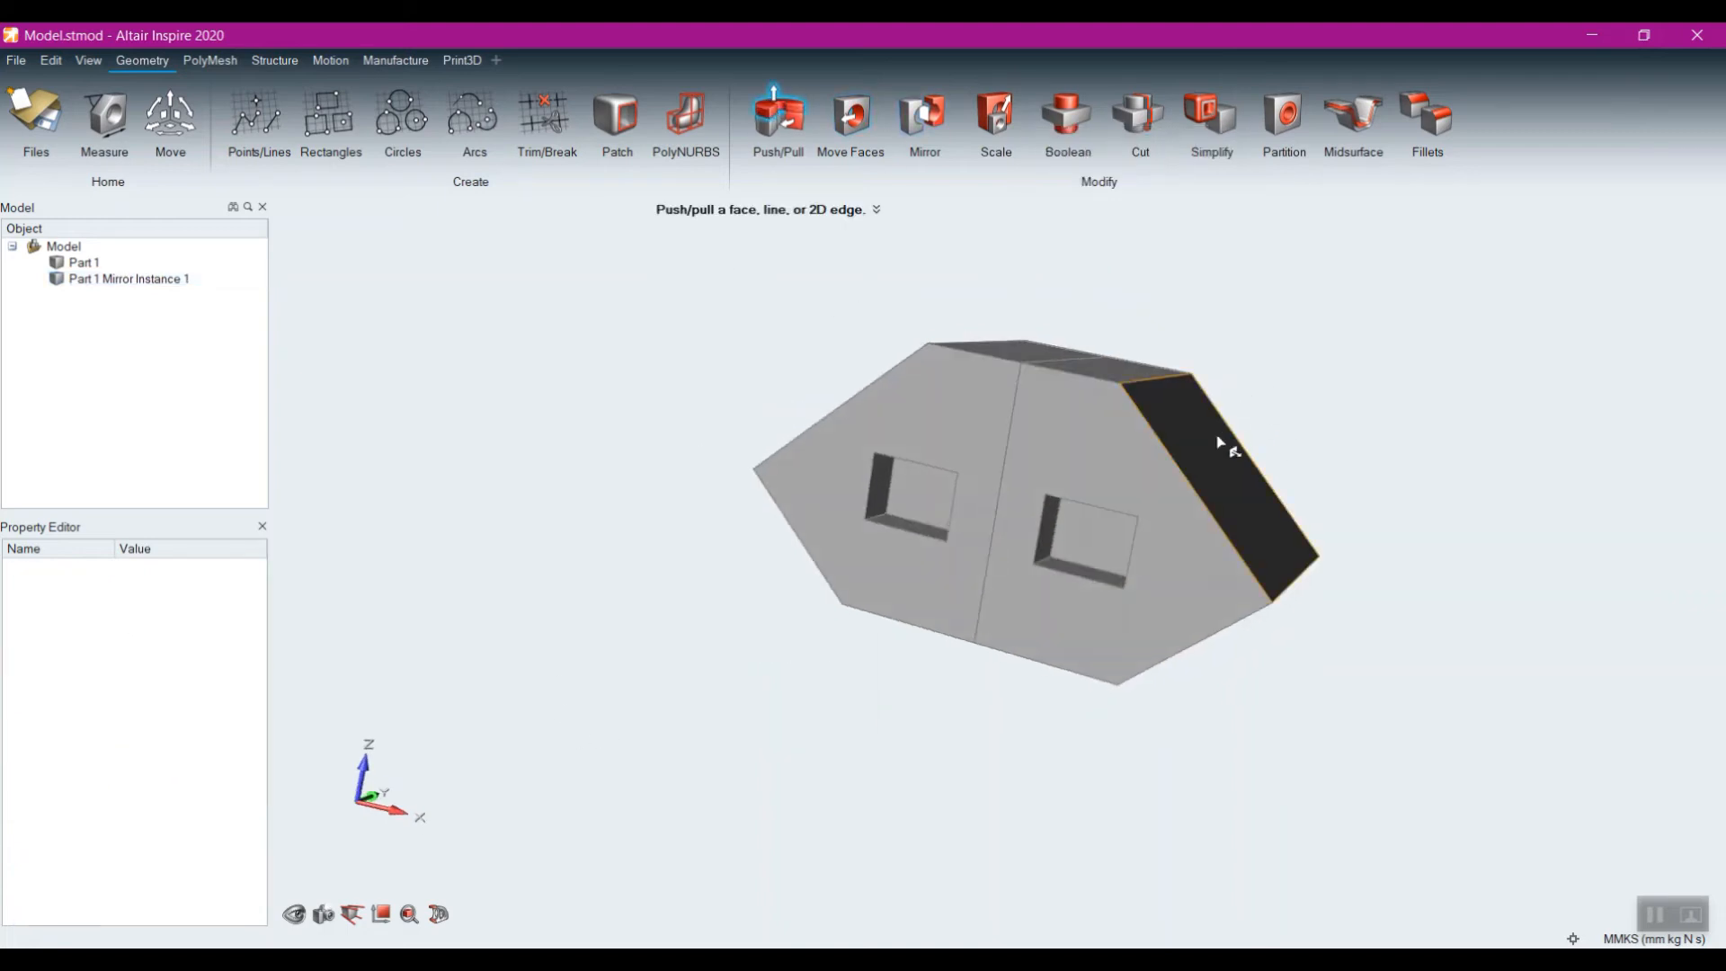
{"action": "mouse_move", "coordinate": [1219, 441]}
{"action": "left_mouse_down"}
{"action": "mouse_move", "coordinate": [1241, 401]}
{"action": "mouse_move", "coordinate": [1214, 436]}
{"action": "mouse_move", "coordinate": [1247, 425]}
{"action": "mouse_move", "coordinate": [1228, 435]}
{"action": "left_mouse_up"}
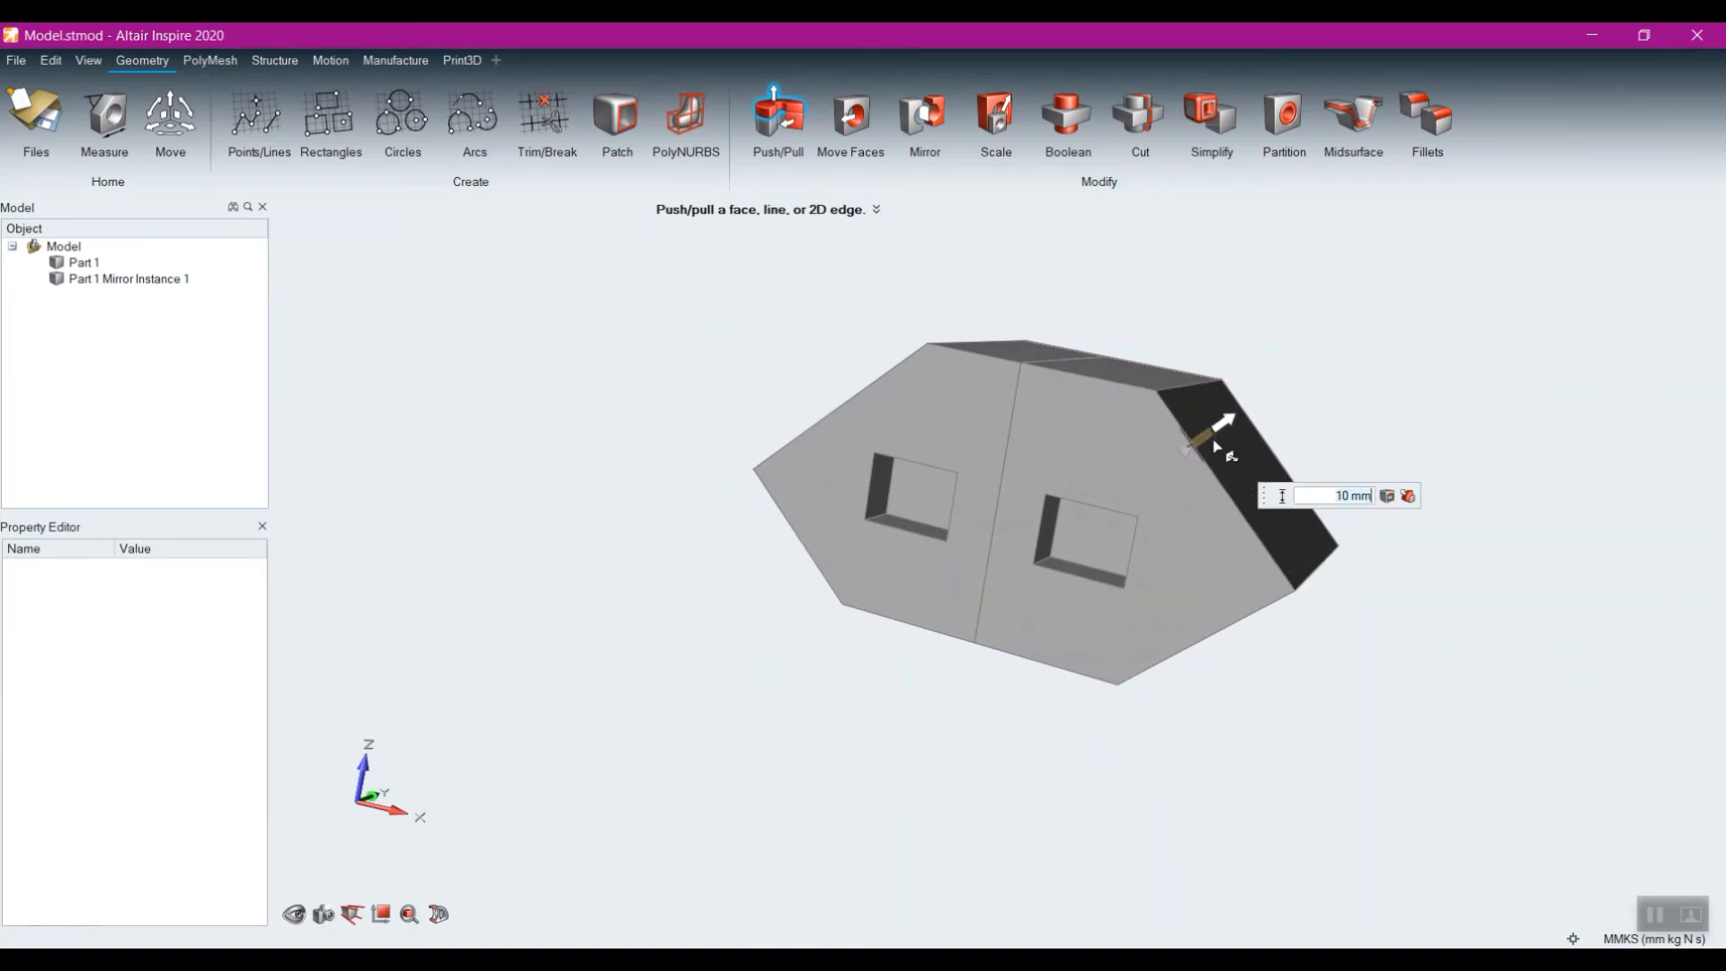
{"action": "middle_click_drag", "start_coordinate": [670, 775], "coordinate": [801, 755]}
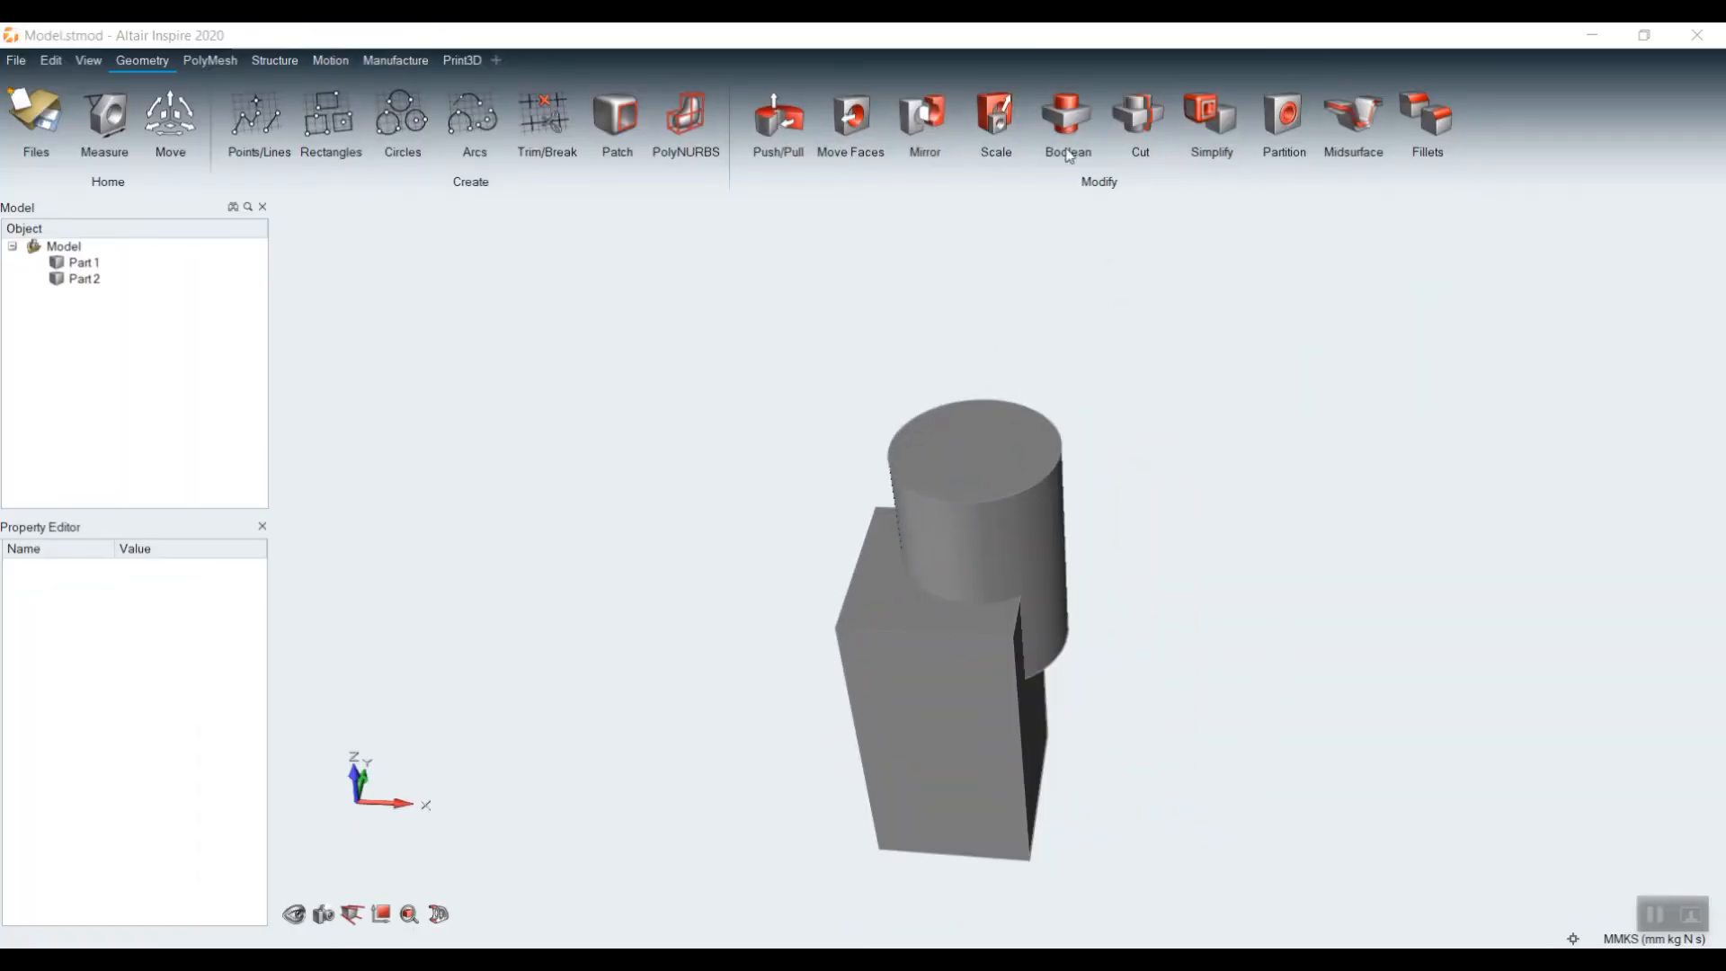
Step: Combine the cylinder and the rectangular block into a single part with a Boolean operation
{"action": "left_click", "coordinate": [1054, 122]}
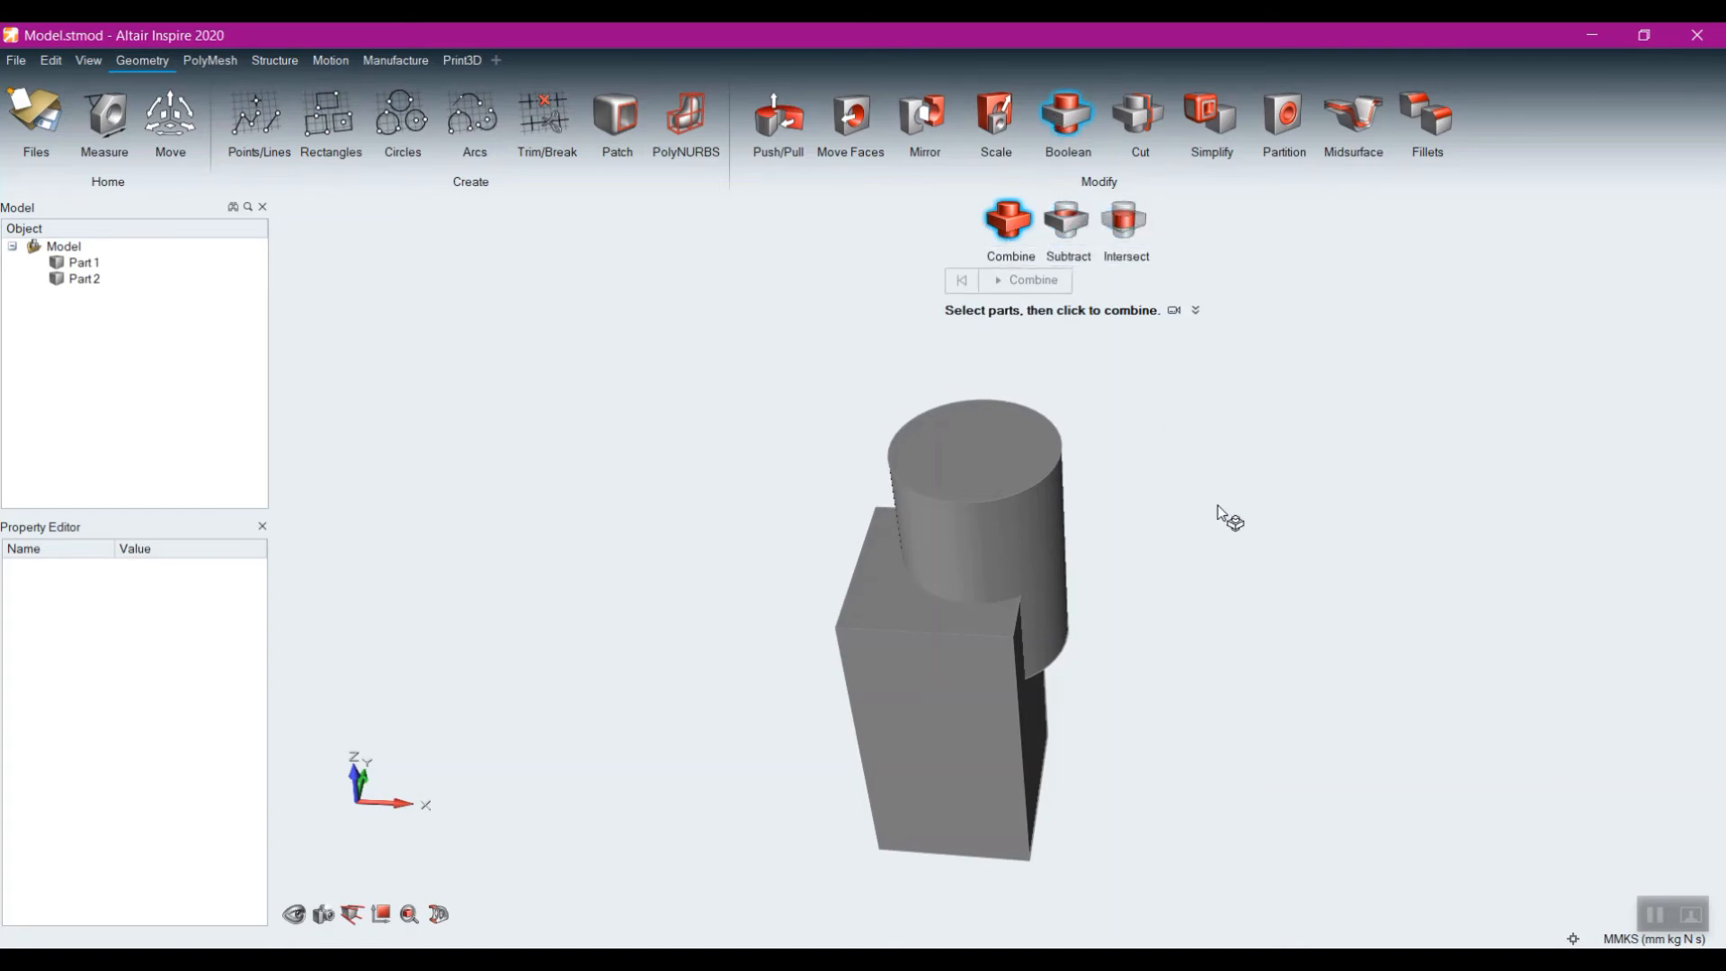
{"action": "mouse_move", "coordinate": [1173, 601]}
{"action": "middle_mouse_down"}
{"action": "mouse_move", "coordinate": [1182, 551]}
{"action": "mouse_move", "coordinate": [1224, 513]}
{"action": "middle_mouse_up"}
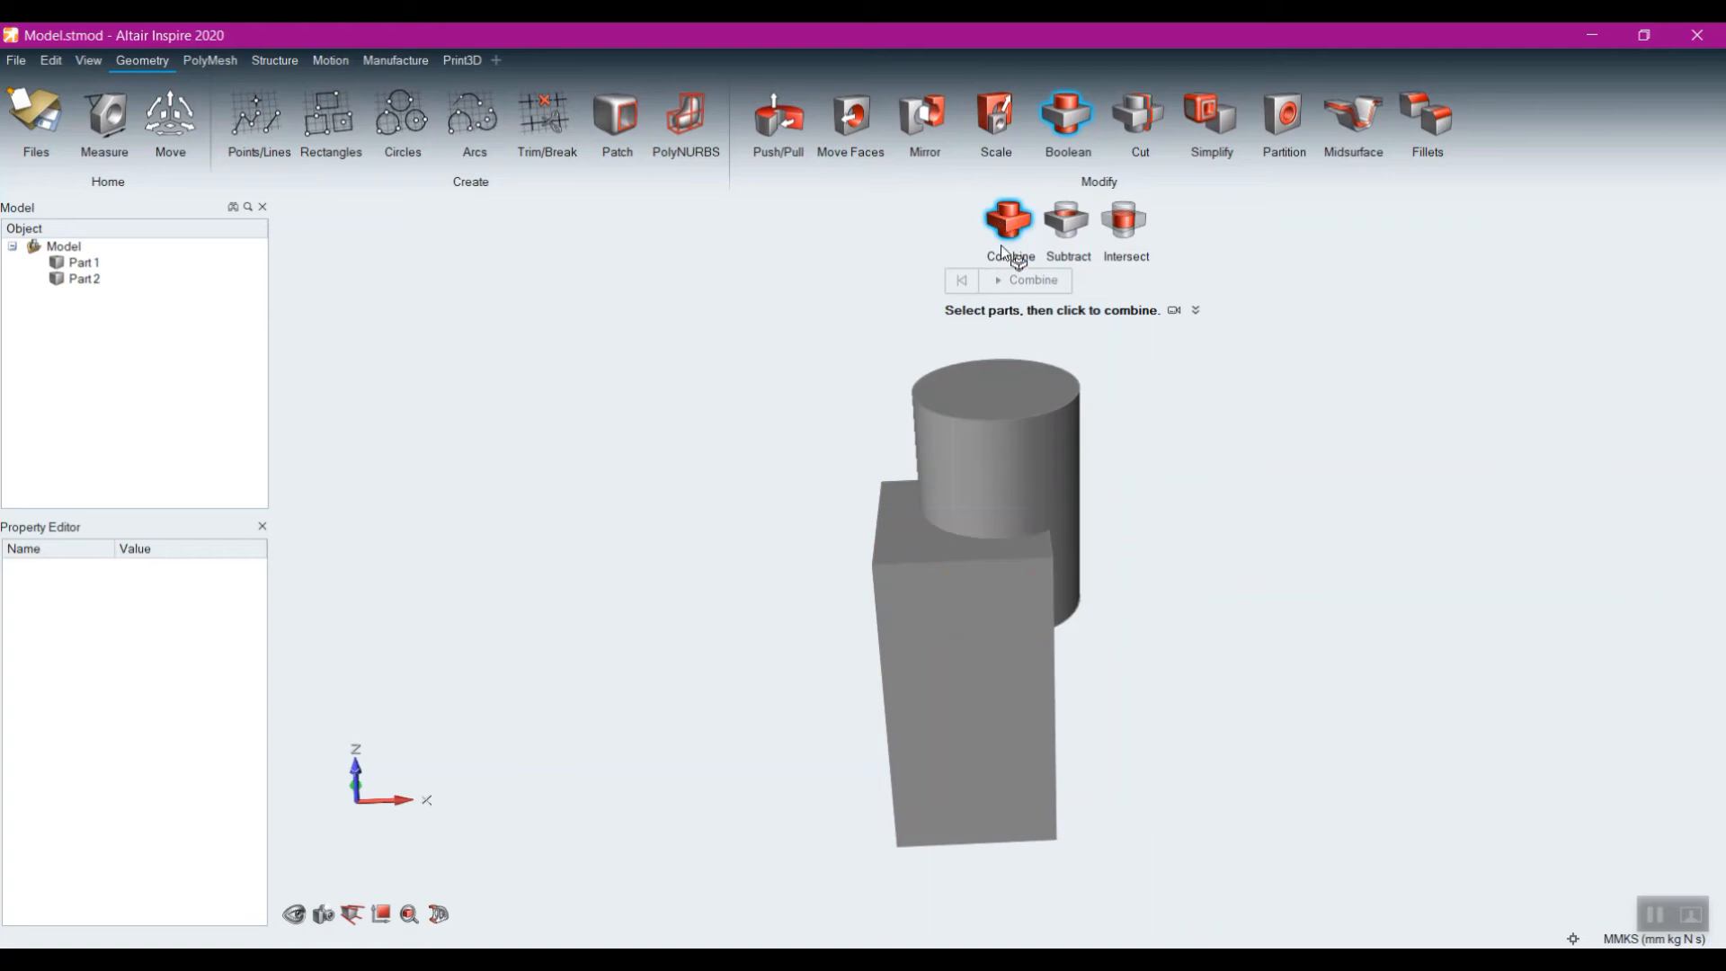
{"action": "left_click", "coordinate": [994, 423]}
{"action": "left_click", "coordinate": [946, 666]}
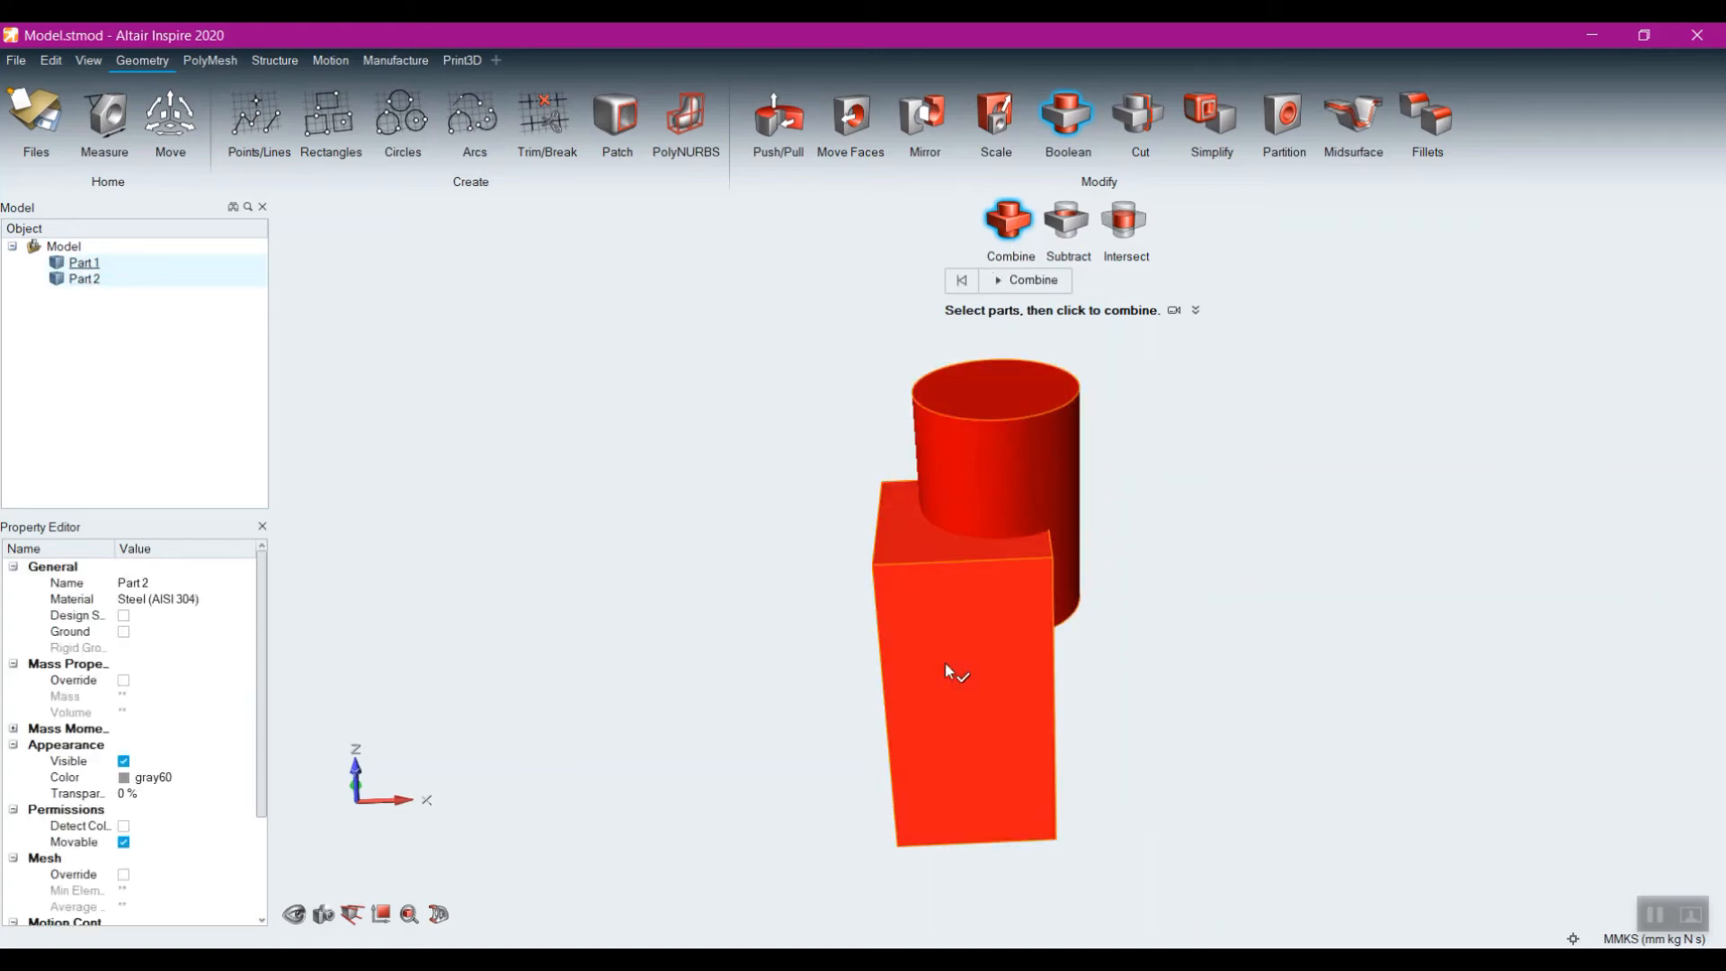
{"action": "left_click", "coordinate": [1032, 280]}
{"action": "key", "text": "Escape"}
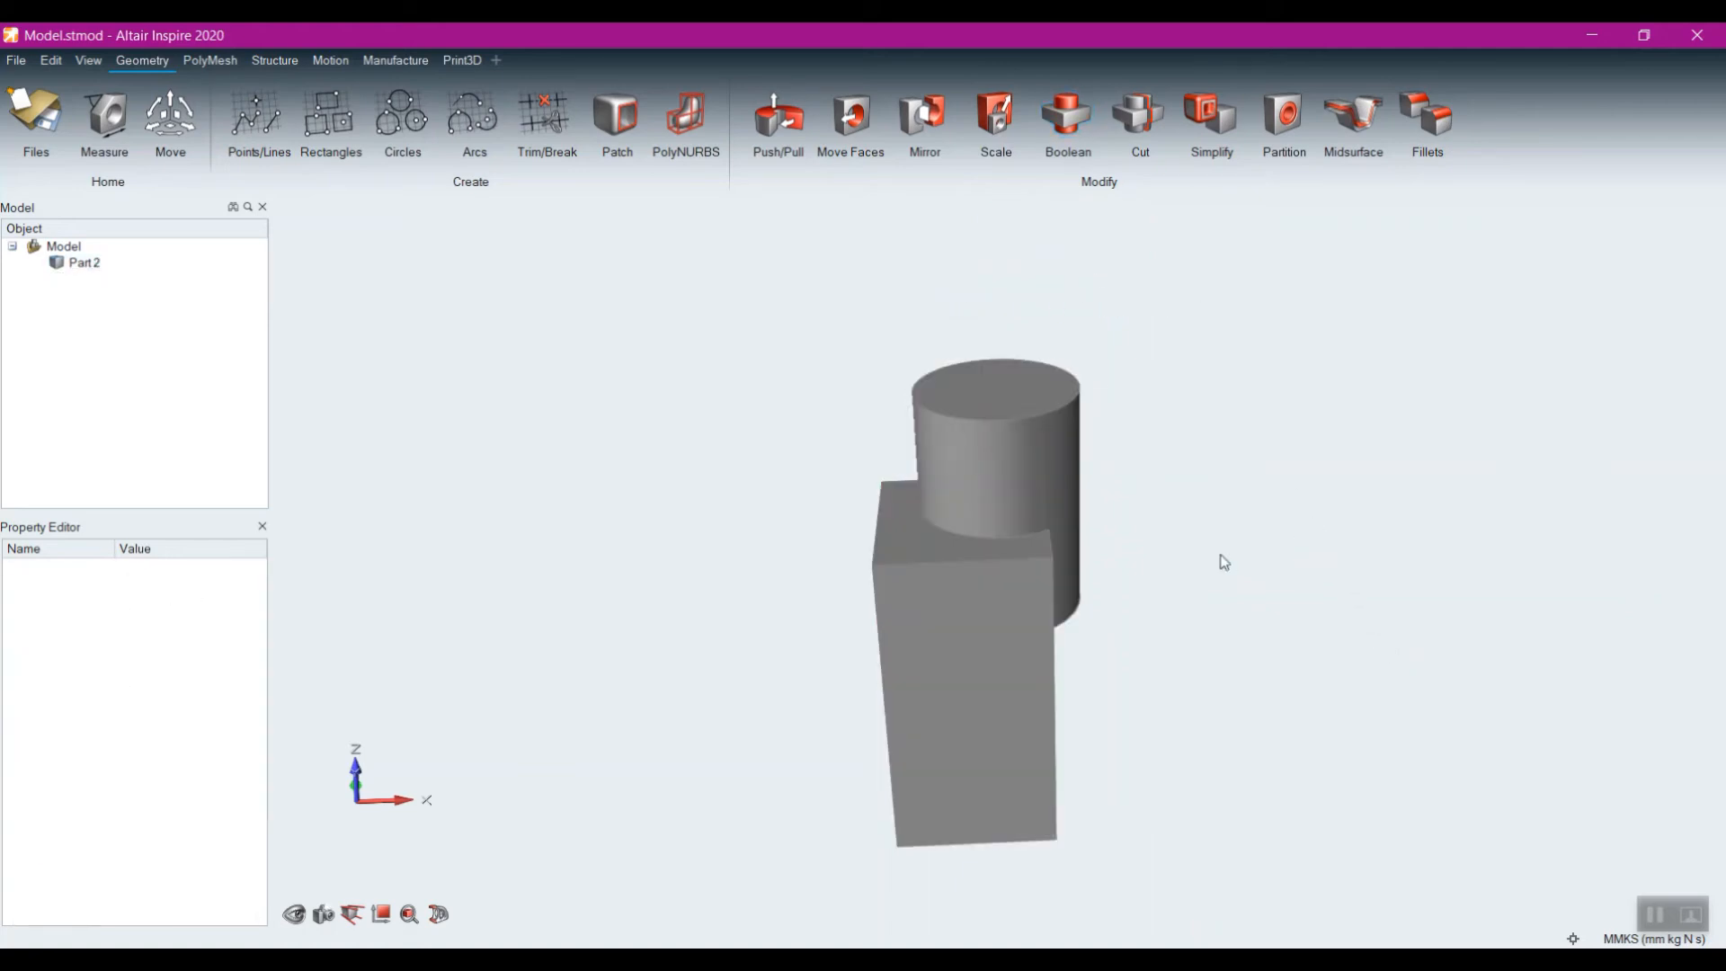
Step: Undo the Boolean combine of the cylinder and the block
{"action": "left_click", "coordinate": [936, 511]}
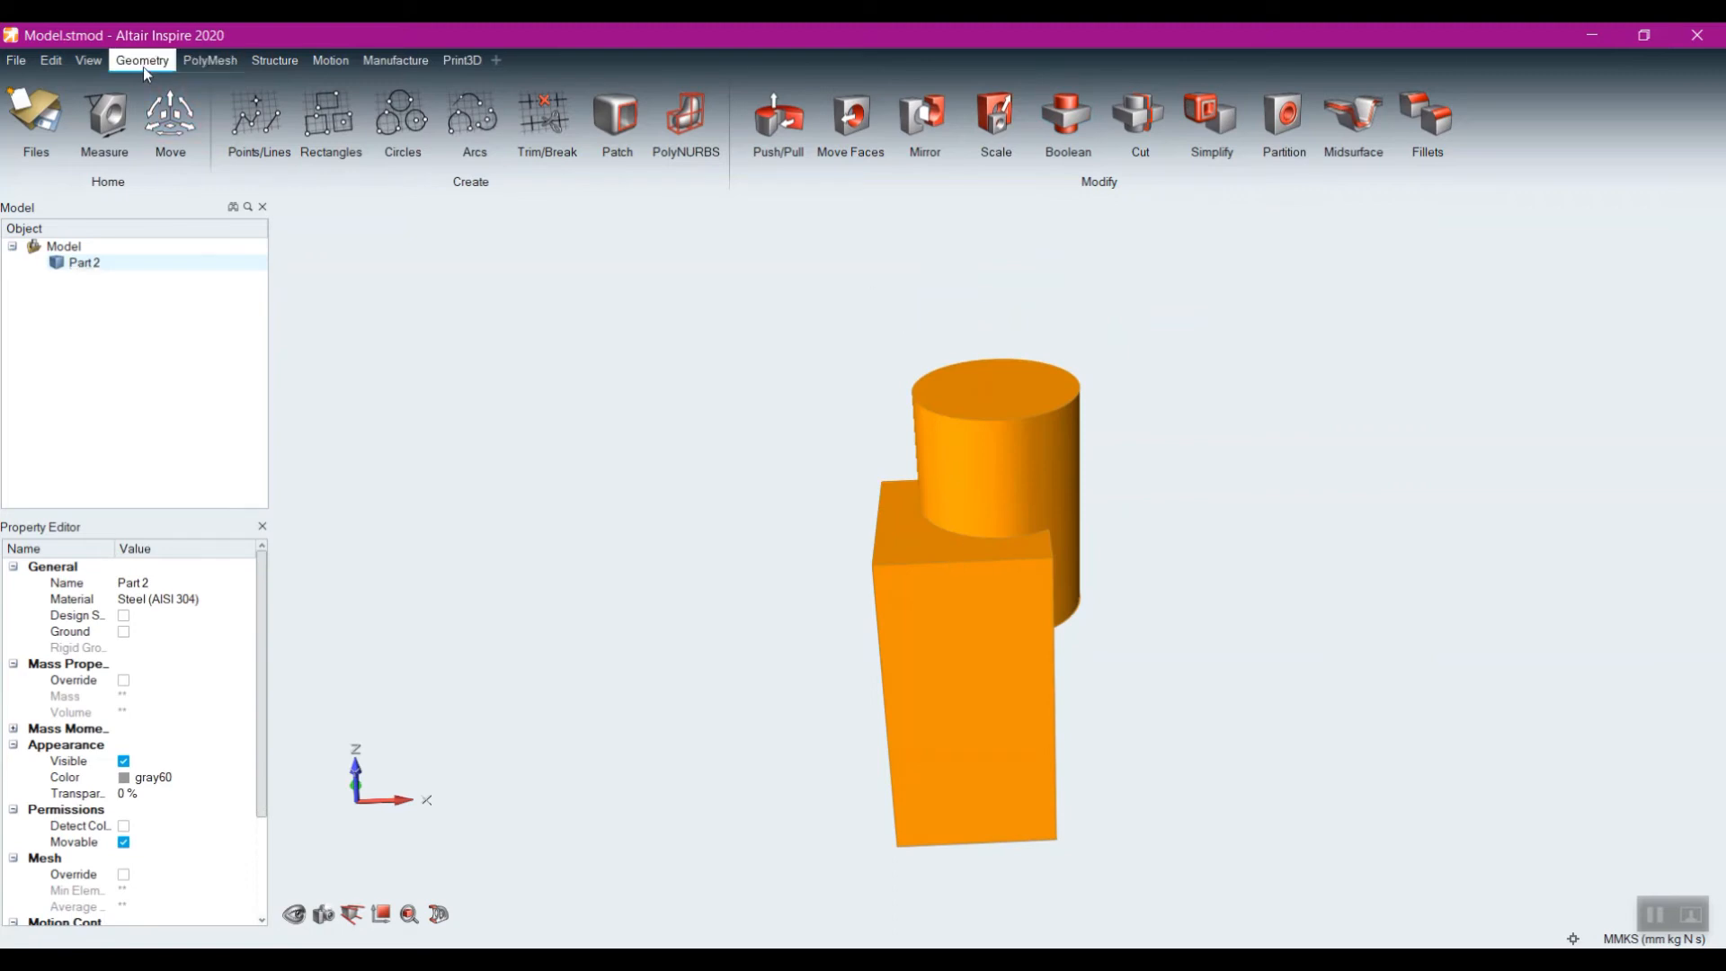
{"action": "left_click", "coordinate": [55, 67]}
{"action": "left_click", "coordinate": [78, 84]}
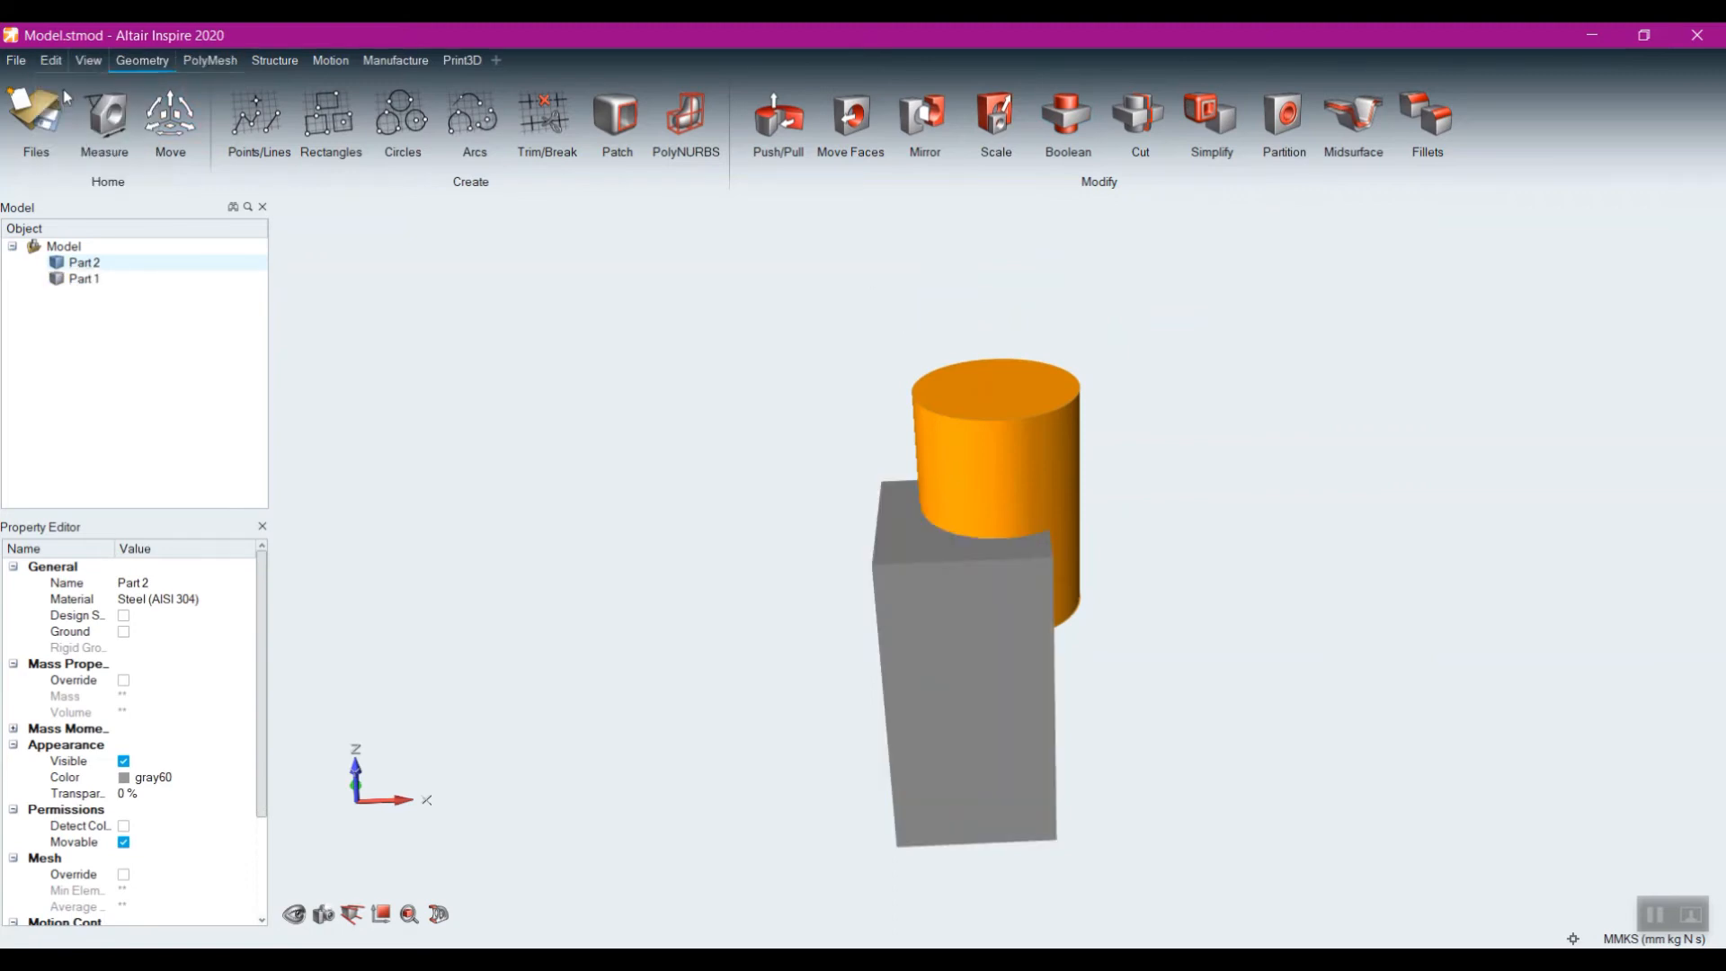
Step: Subtract the cylinder from the rectangular block with a Boolean operation, keeping the cylinder as a tool part
{"action": "left_click", "coordinate": [1066, 117]}
{"action": "left_click", "coordinate": [1066, 229]}
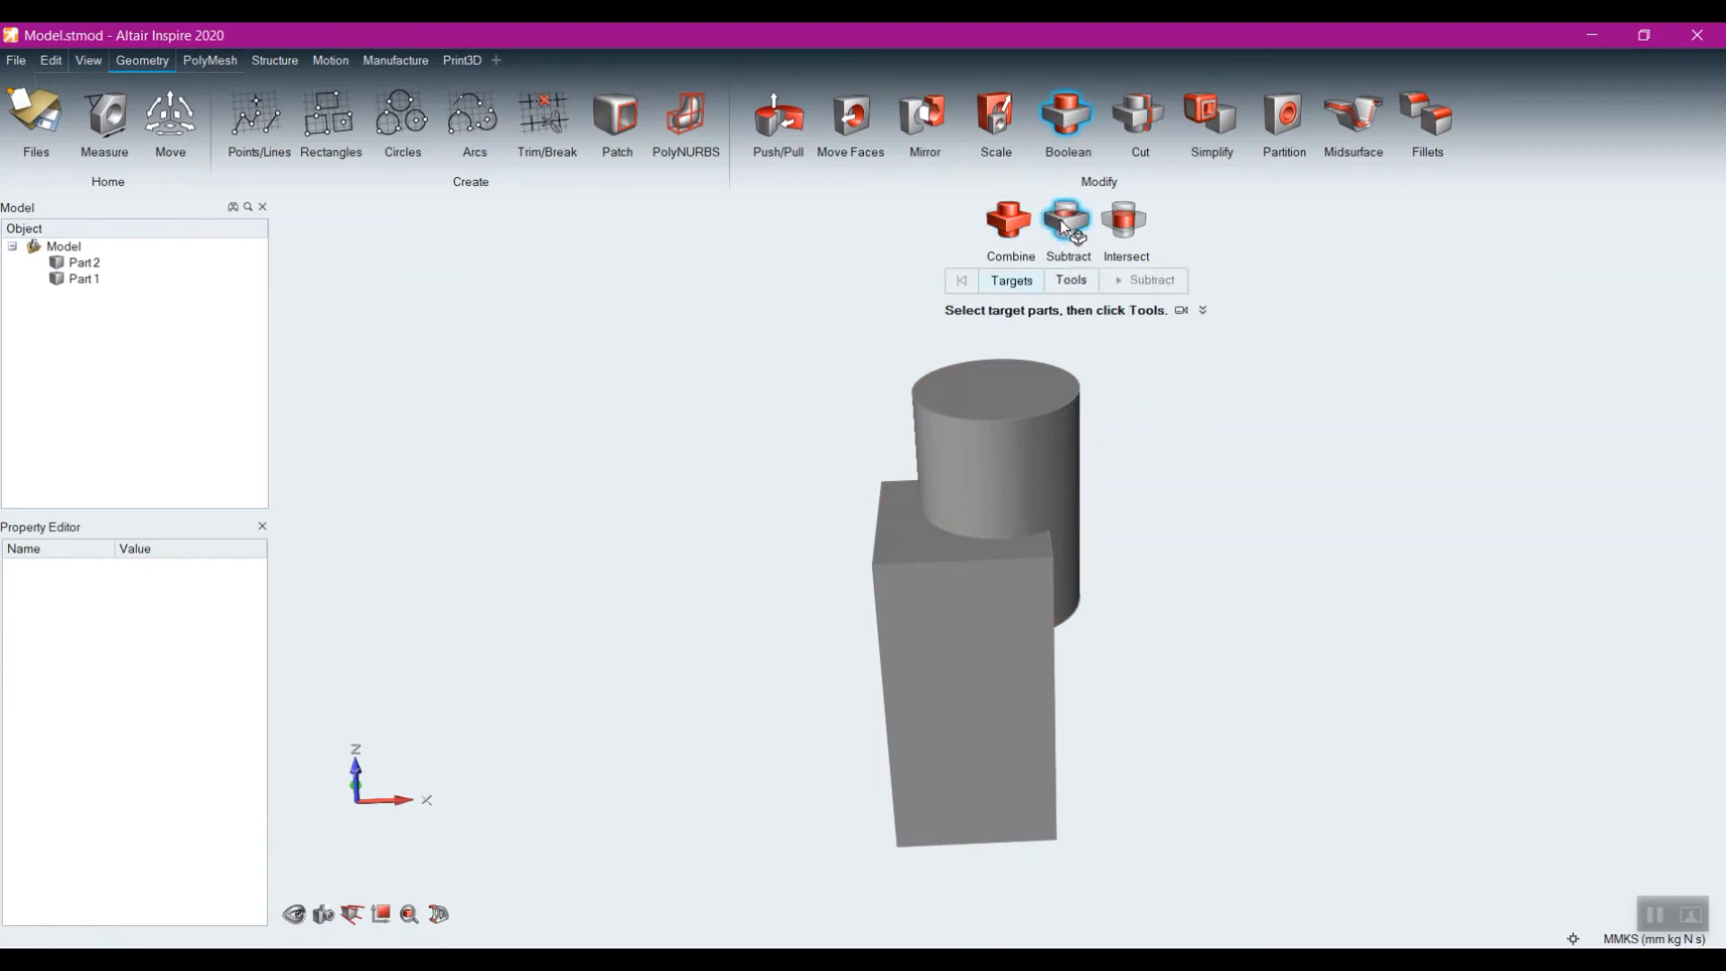
{"action": "left_click", "coordinate": [930, 687]}
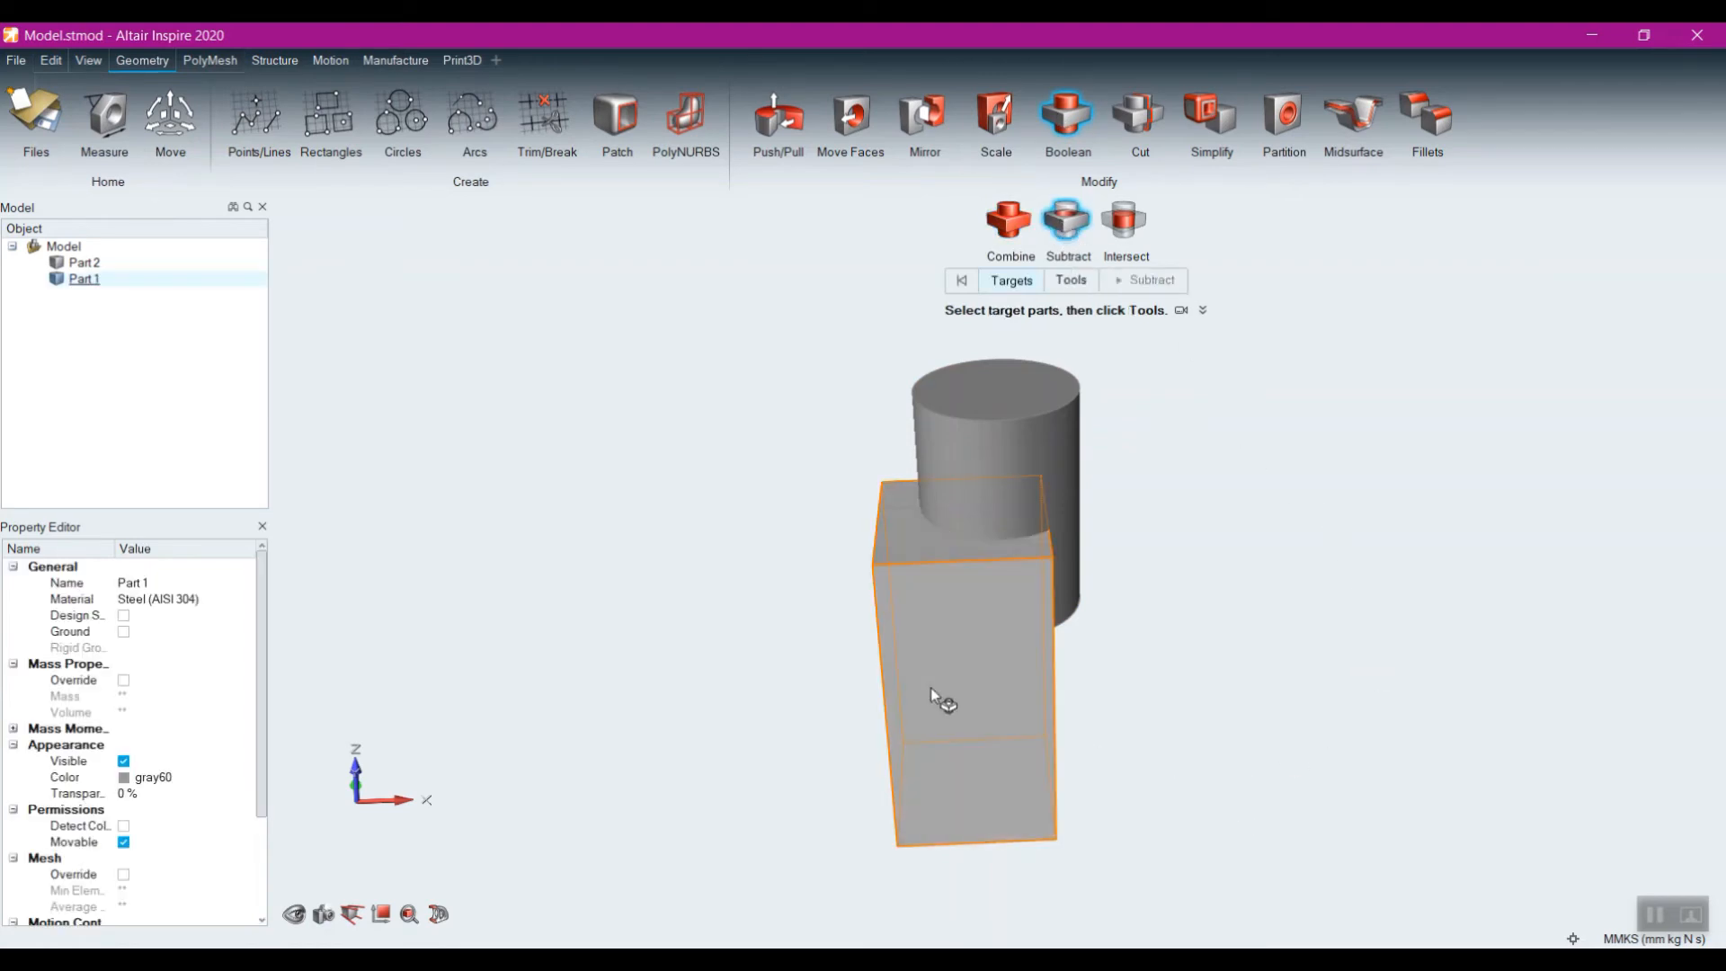
{"action": "left_click", "coordinate": [1071, 280]}
{"action": "left_click", "coordinate": [987, 466]}
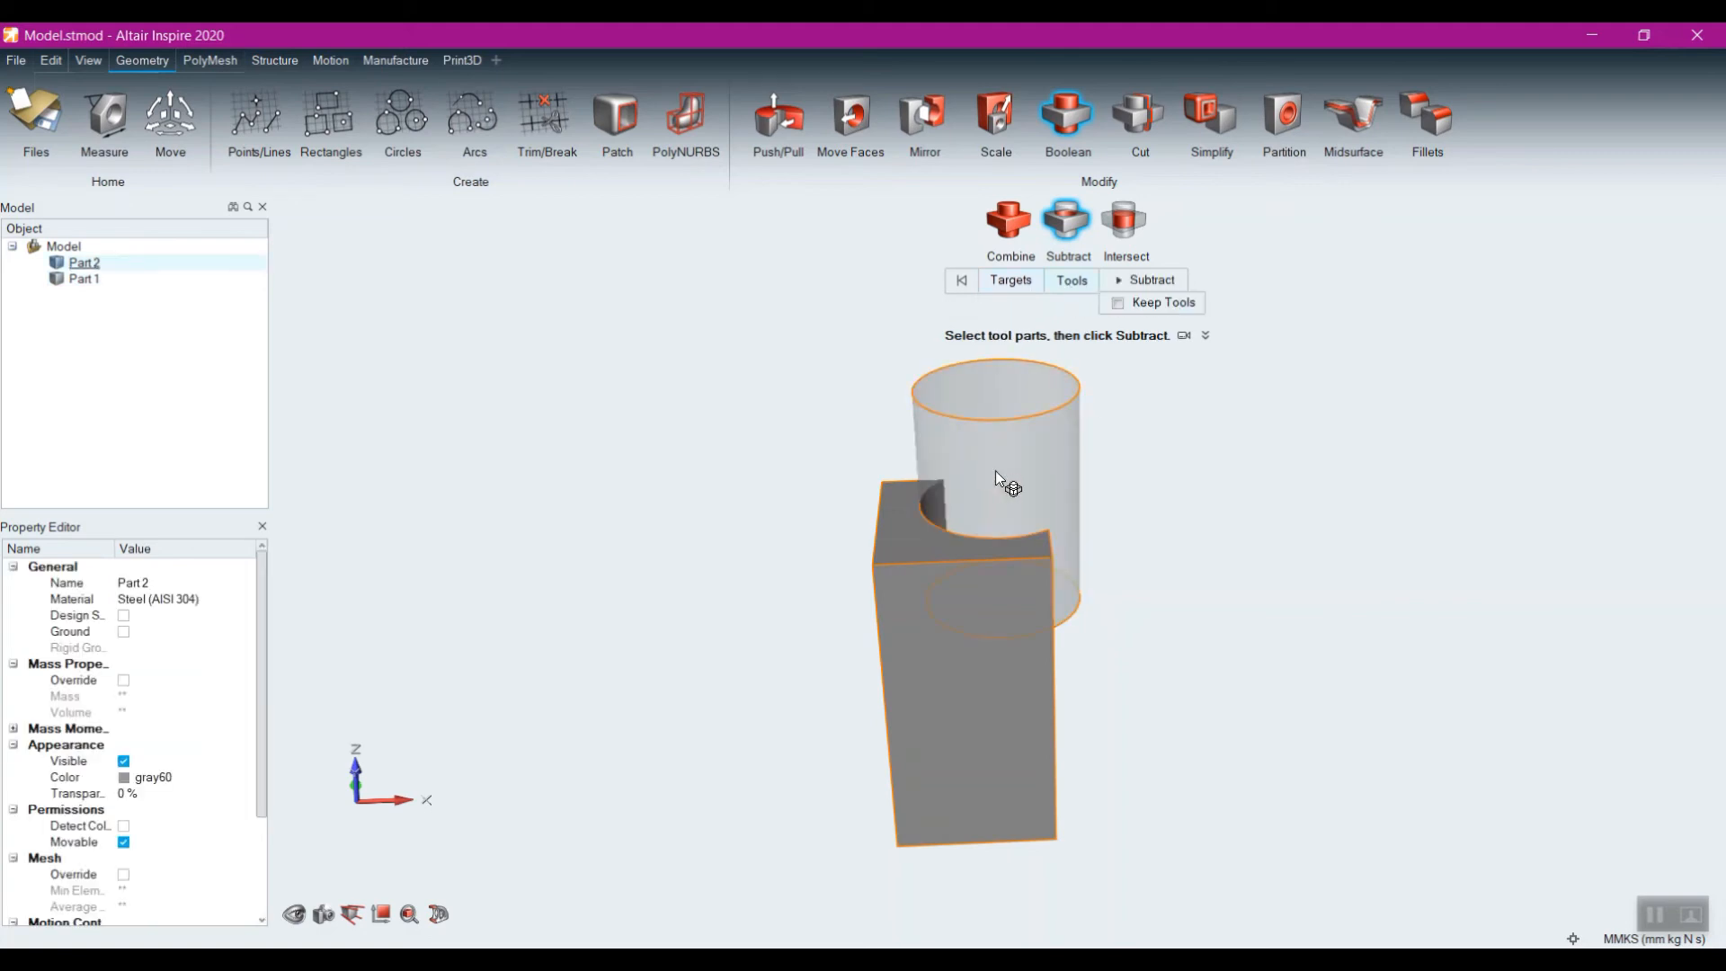
{"action": "right_click_drag", "start_coordinate": [995, 471], "coordinate": [1057, 597]}
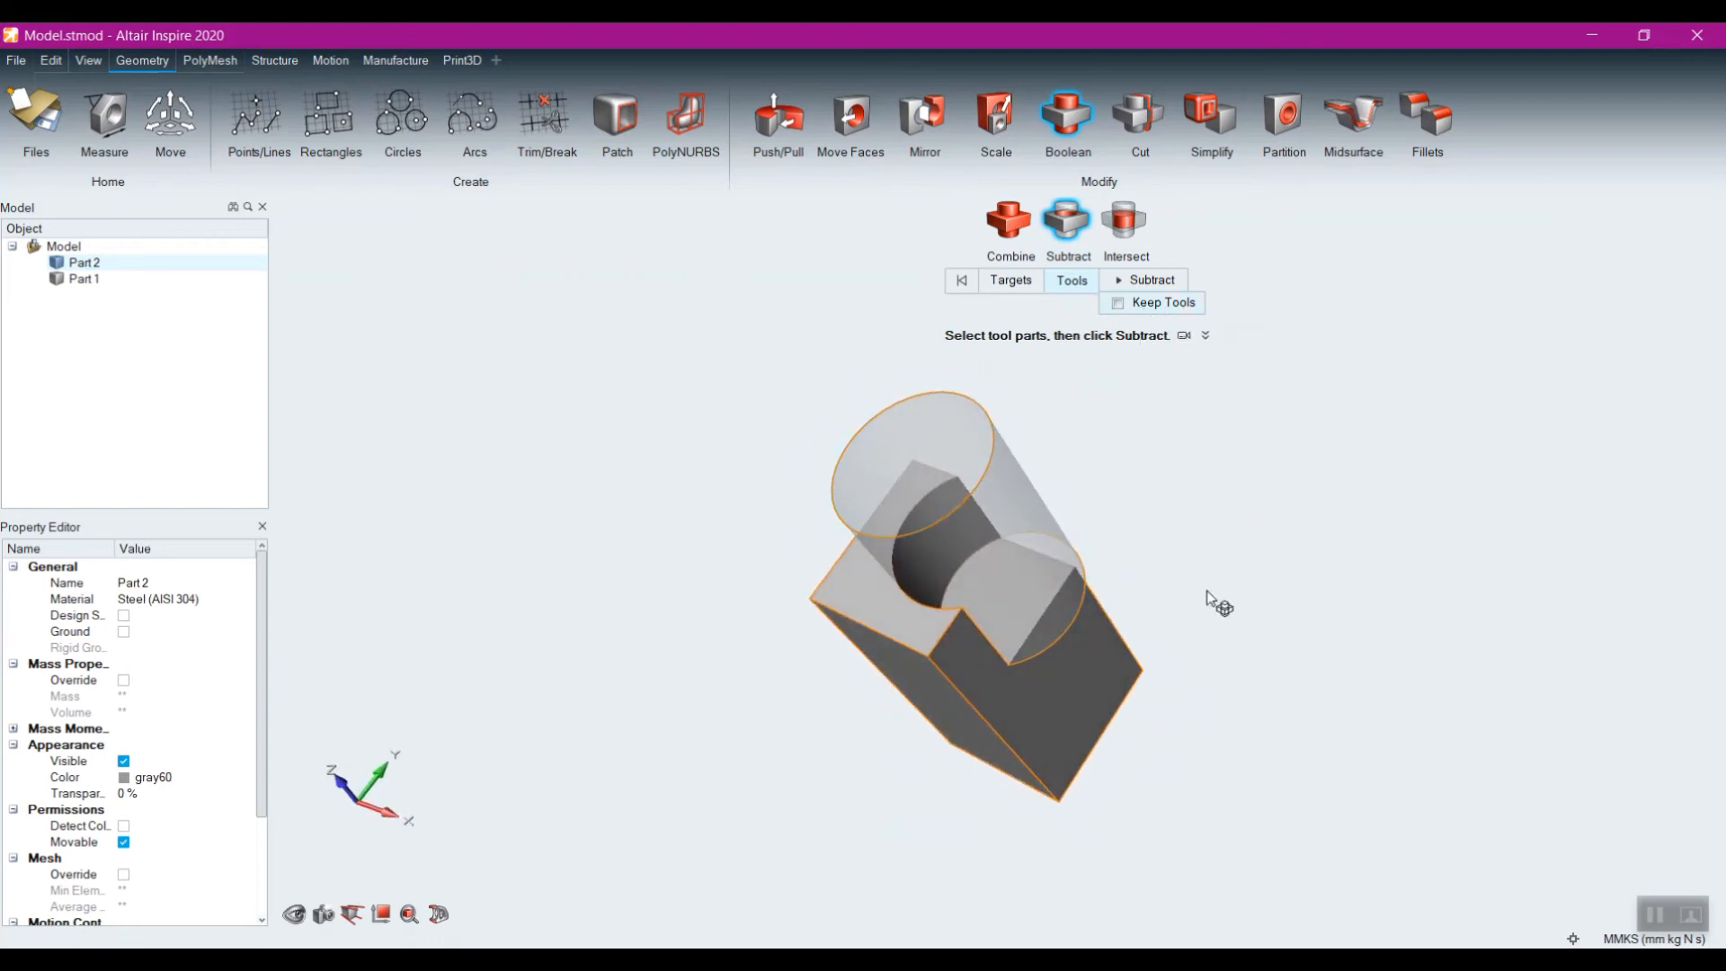
{"action": "right_click_drag", "start_coordinate": [1204, 676], "coordinate": [1021, 586]}
{"action": "middle_click_drag", "start_coordinate": [1021, 586], "coordinate": [1175, 688]}
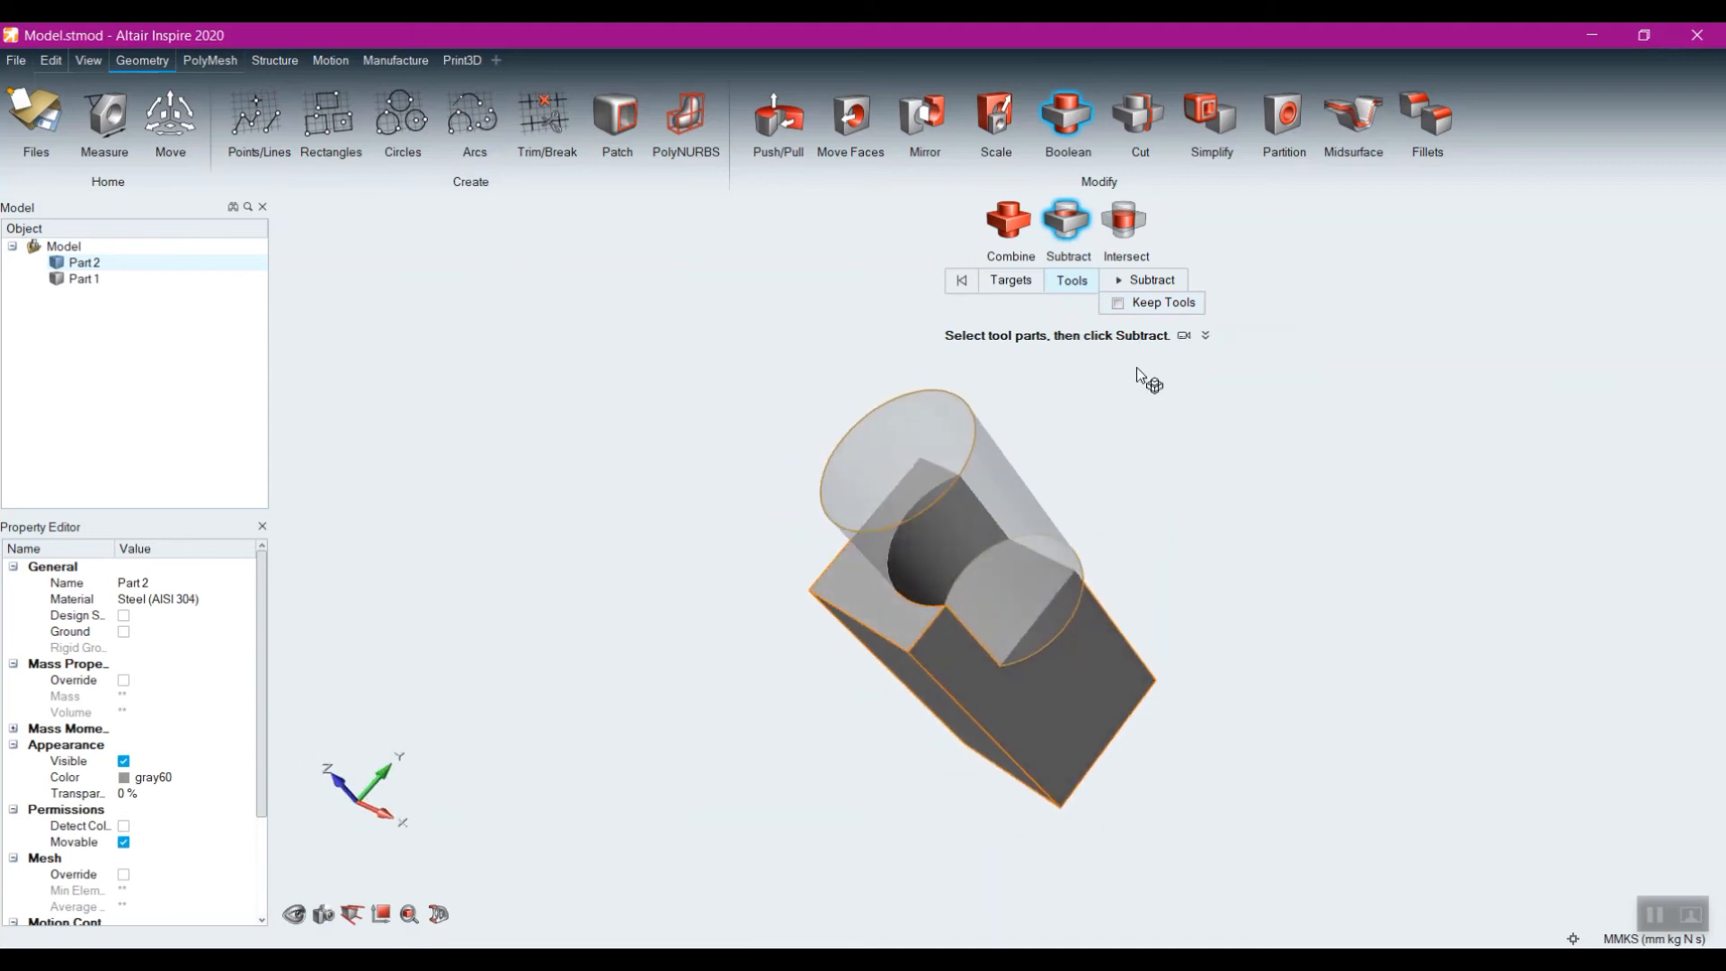
{"action": "left_click", "coordinate": [1118, 304]}
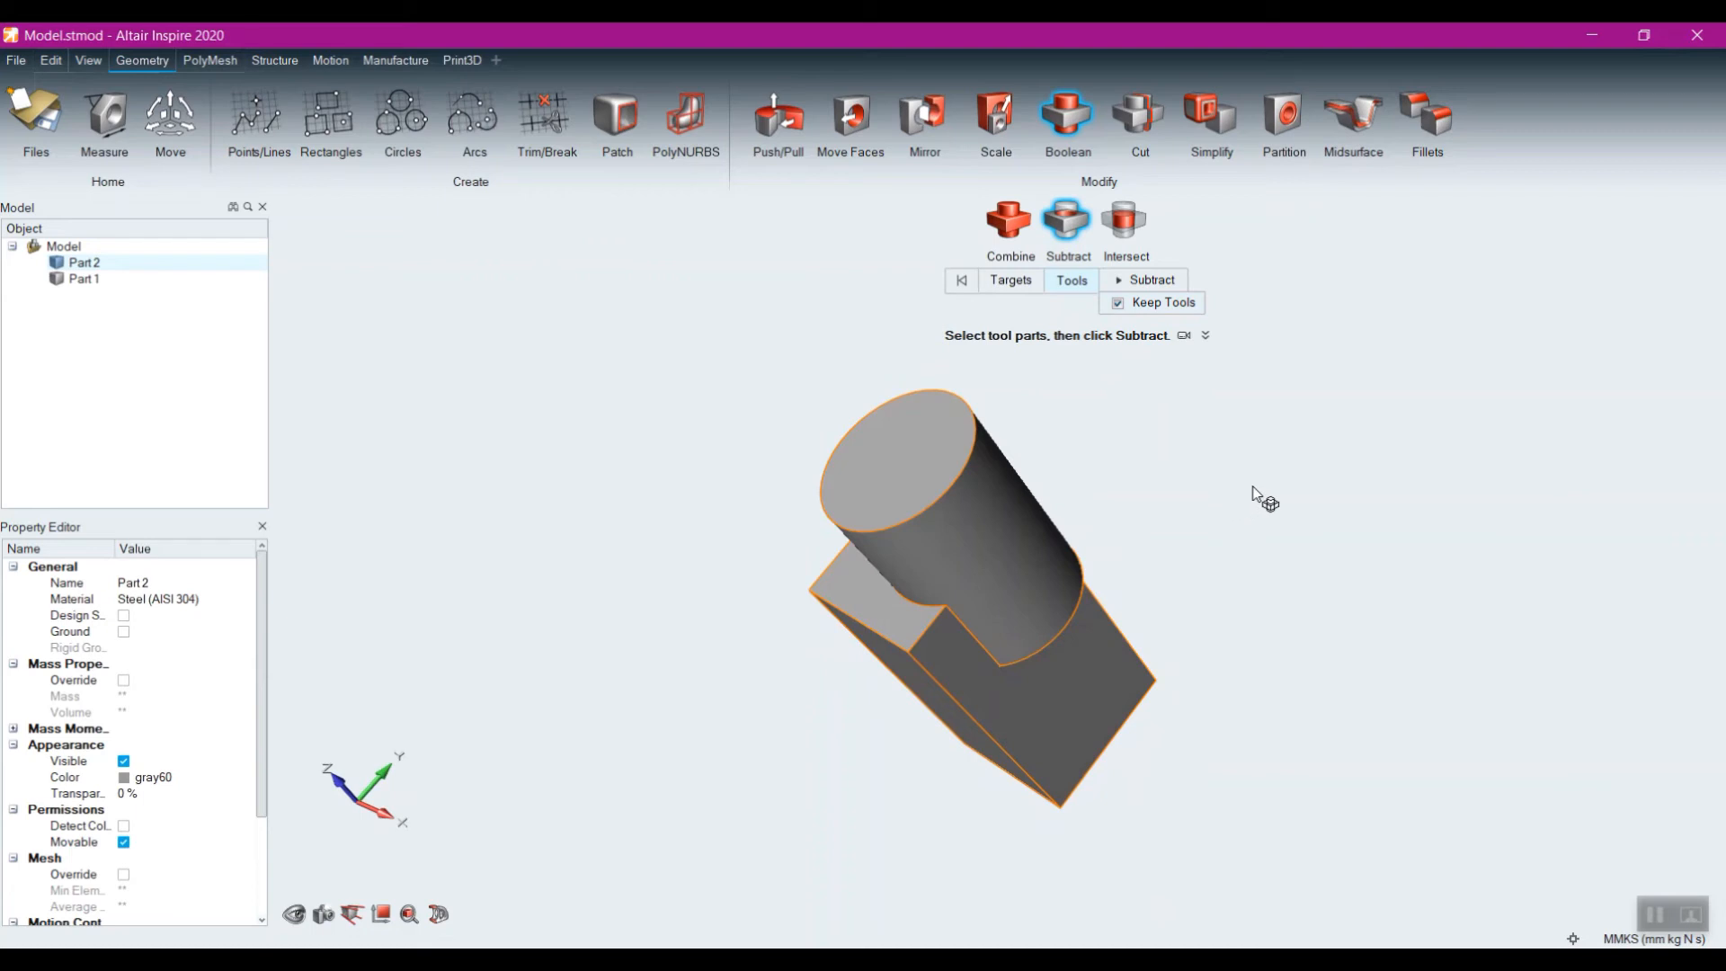
{"action": "right_click", "coordinate": [1276, 483]}
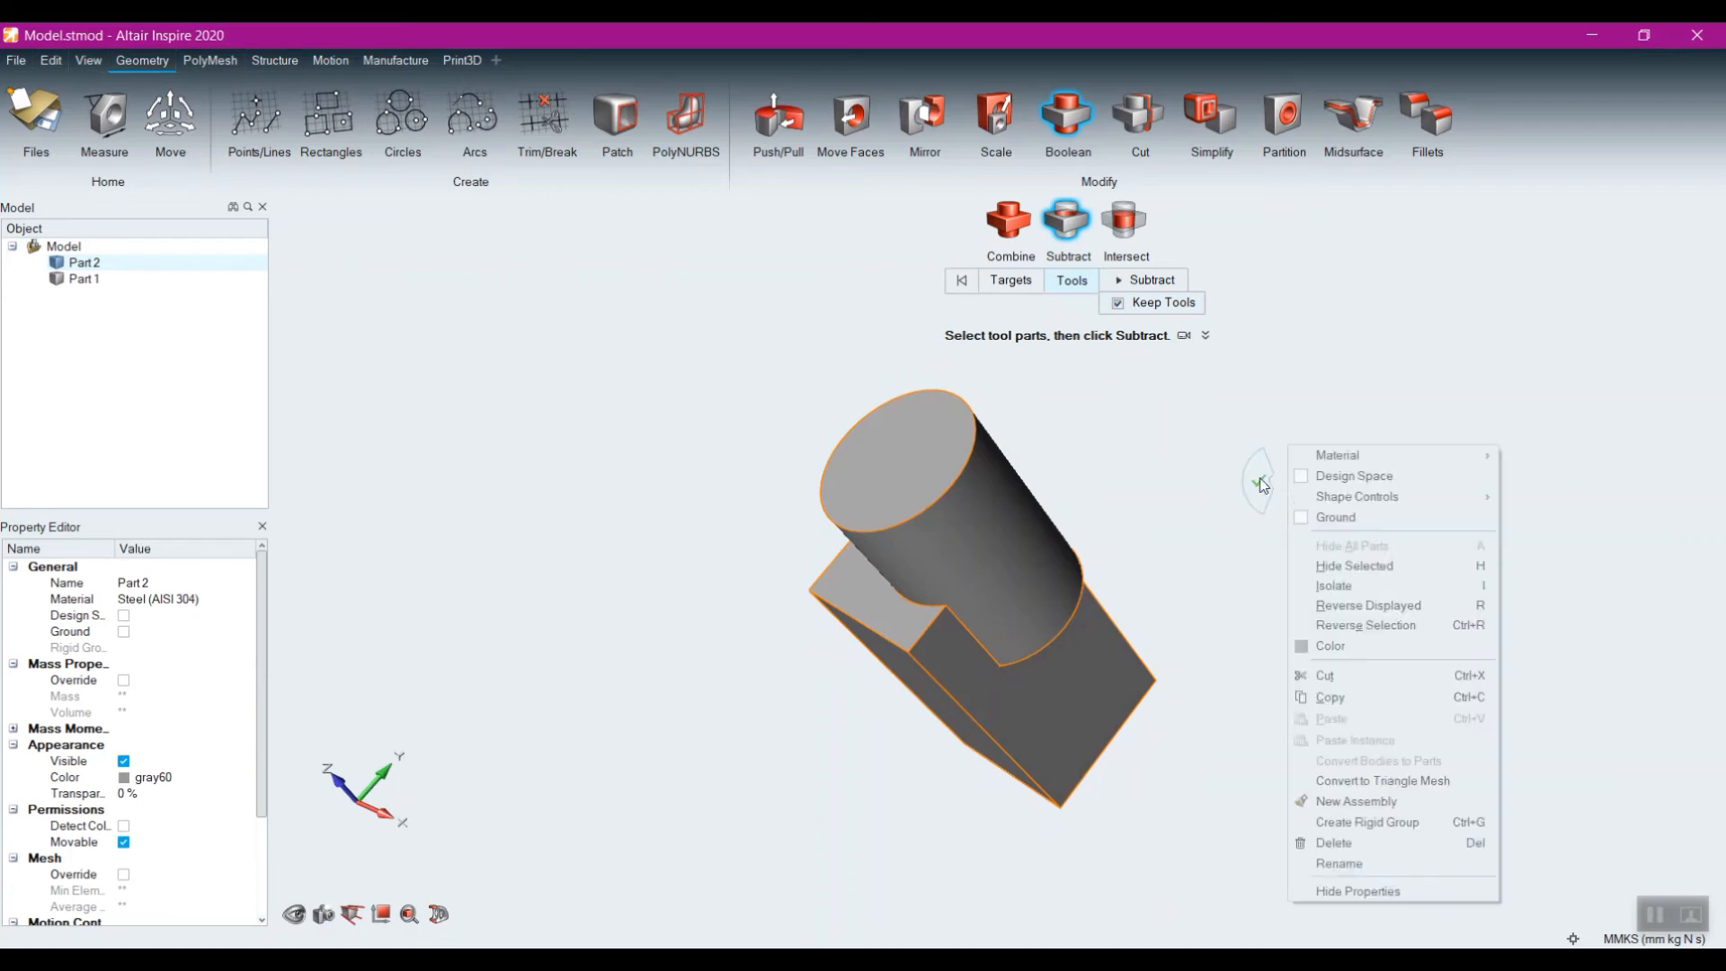
Step: Hide the cylinder to inspect the recess cut into the block, and show the cylinder again
{"action": "left_click", "coordinate": [974, 545]}
{"action": "key", "text": "h"}
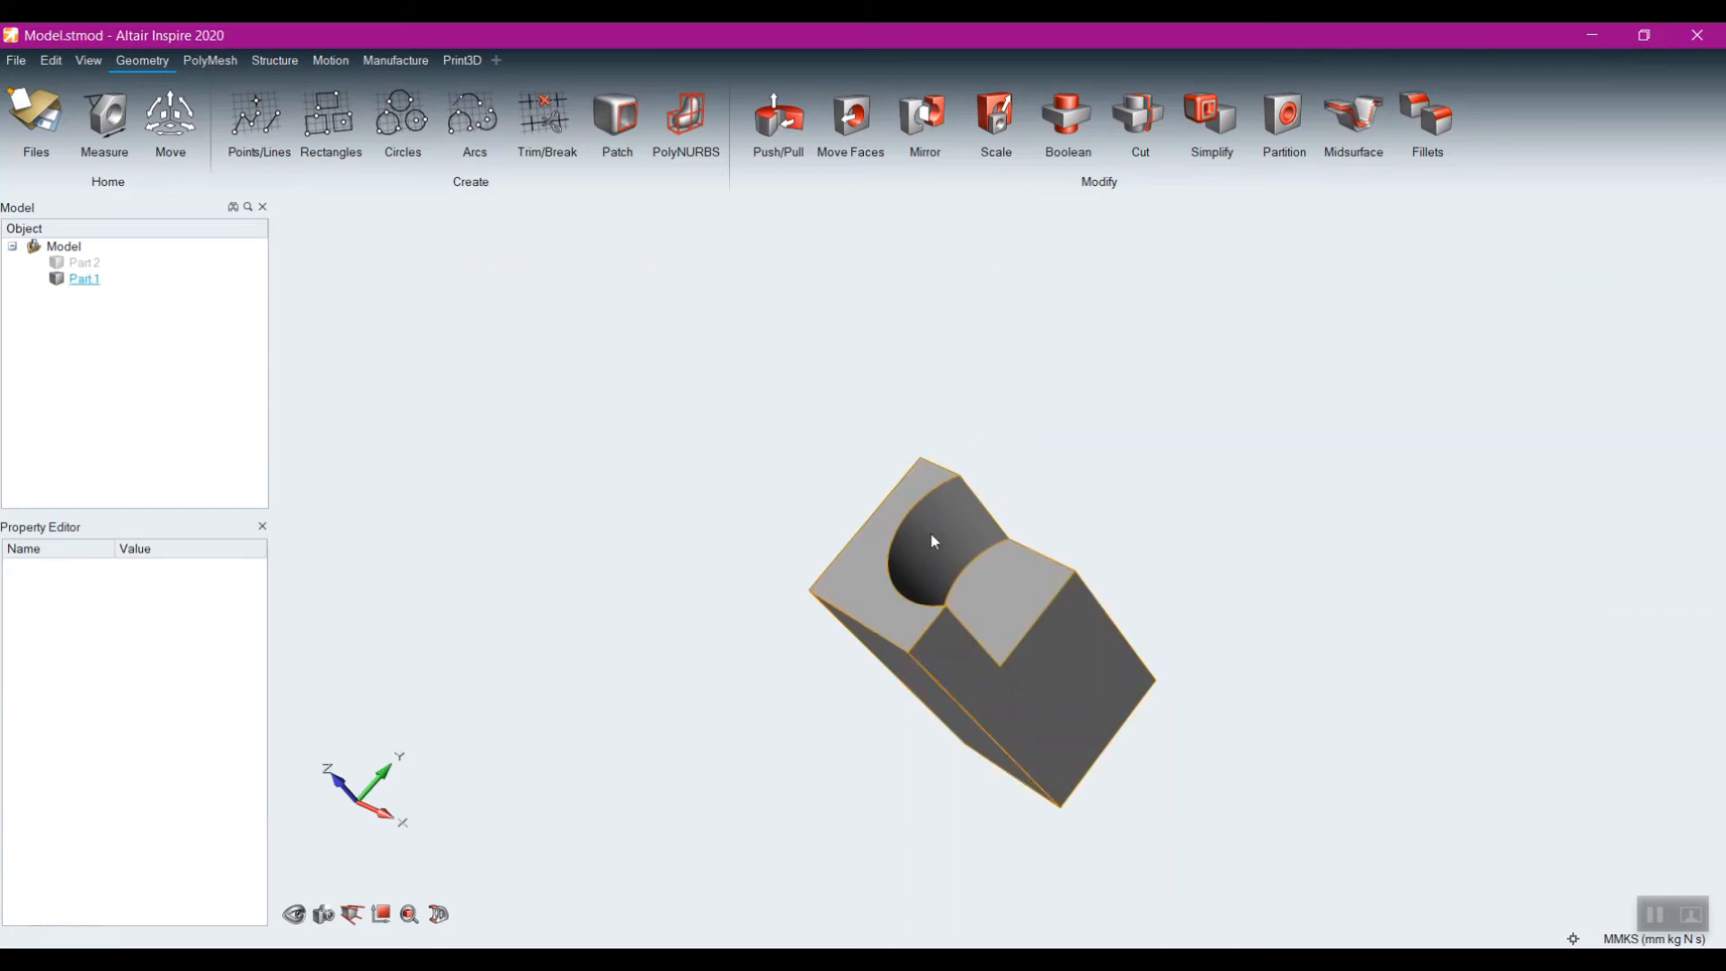
{"action": "left_click", "coordinate": [56, 263]}
Step: Undo the Boolean subtraction of the cylinder from the block
{"action": "left_click", "coordinate": [52, 60]}
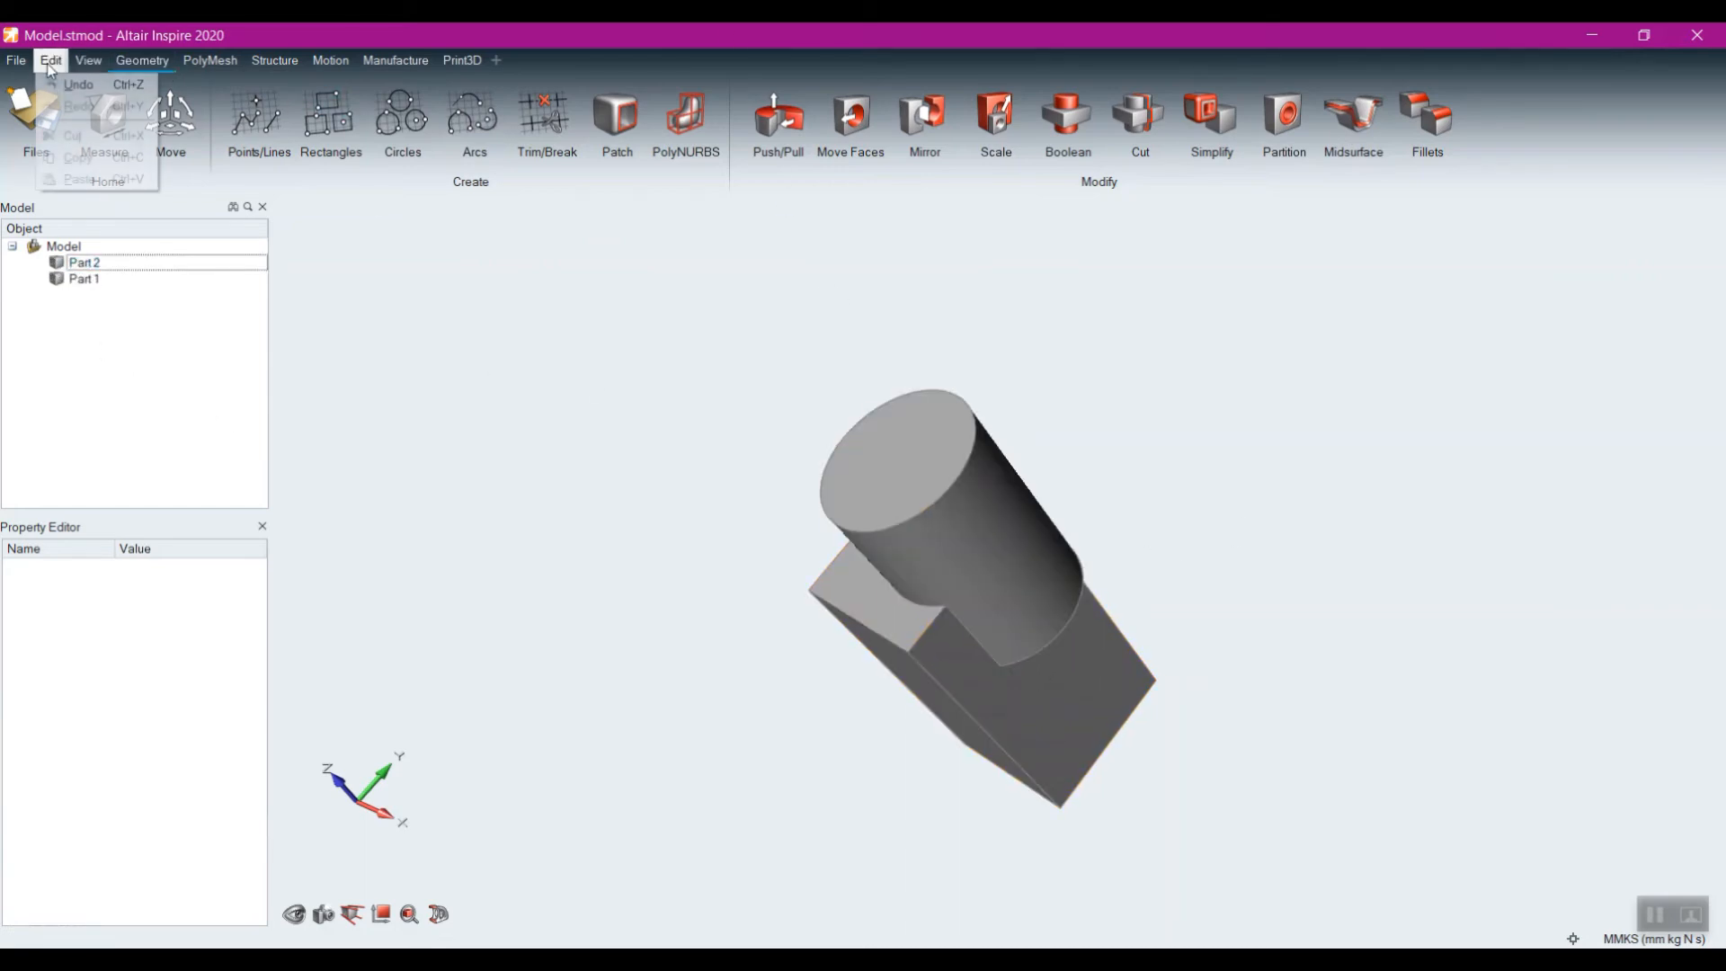
{"action": "left_click", "coordinate": [59, 86]}
{"action": "left_click", "coordinate": [52, 61]}
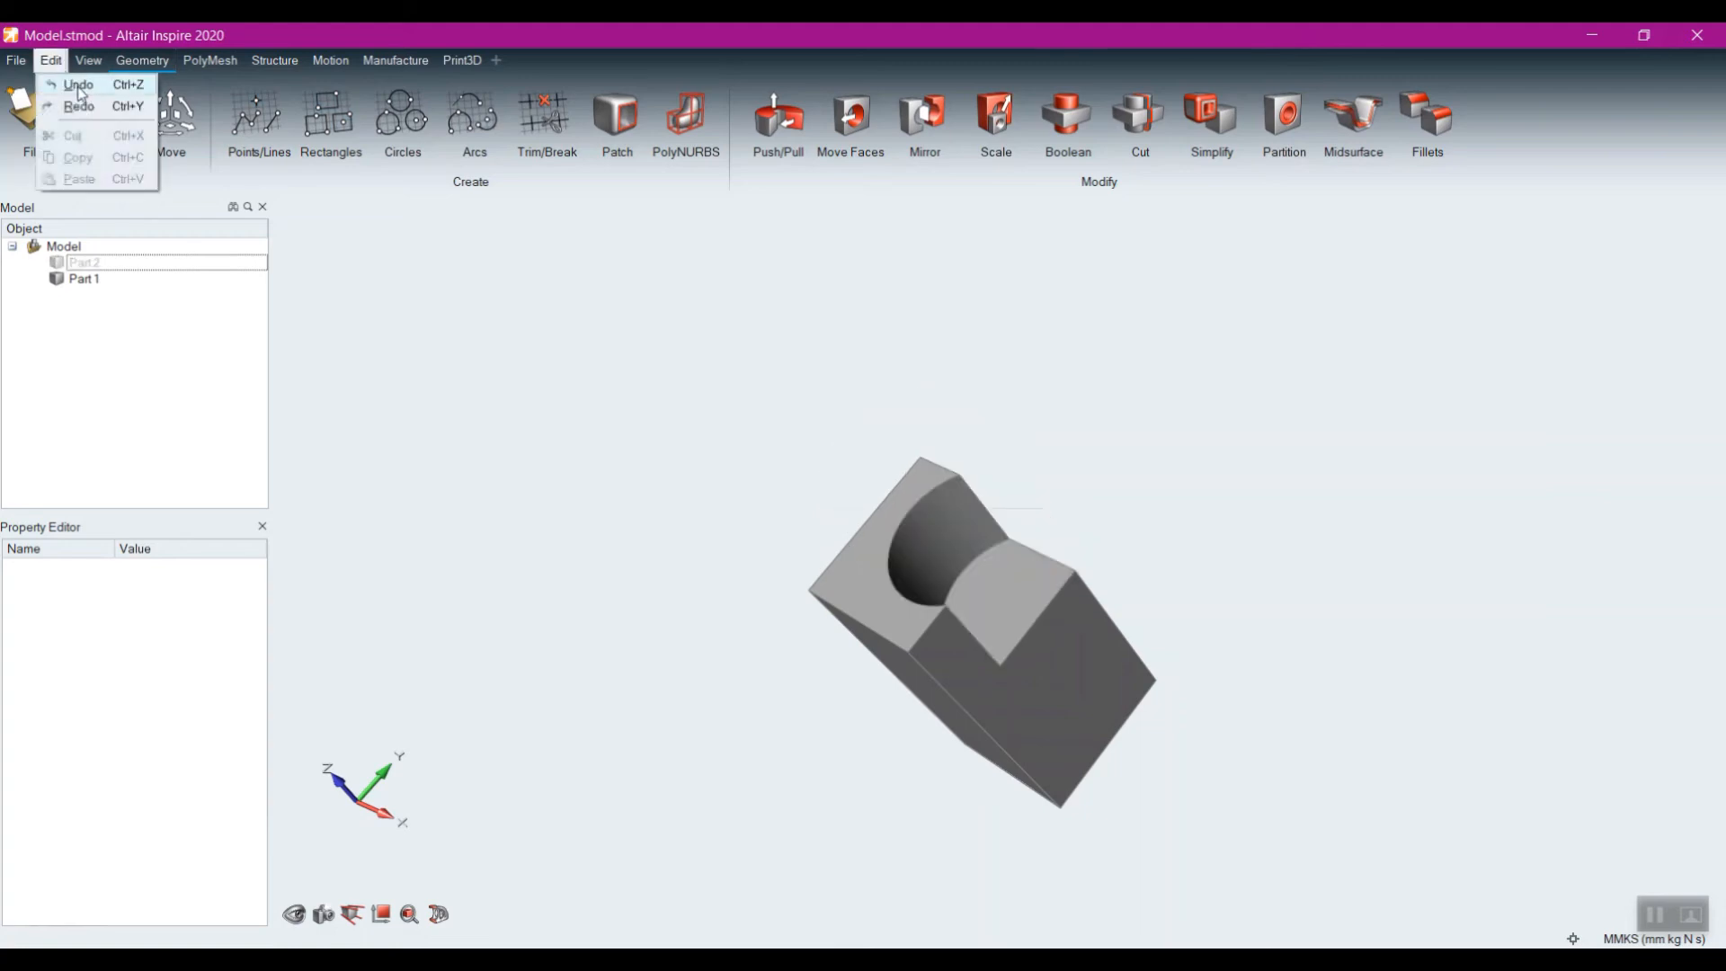
{"action": "left_click", "coordinate": [56, 106]}
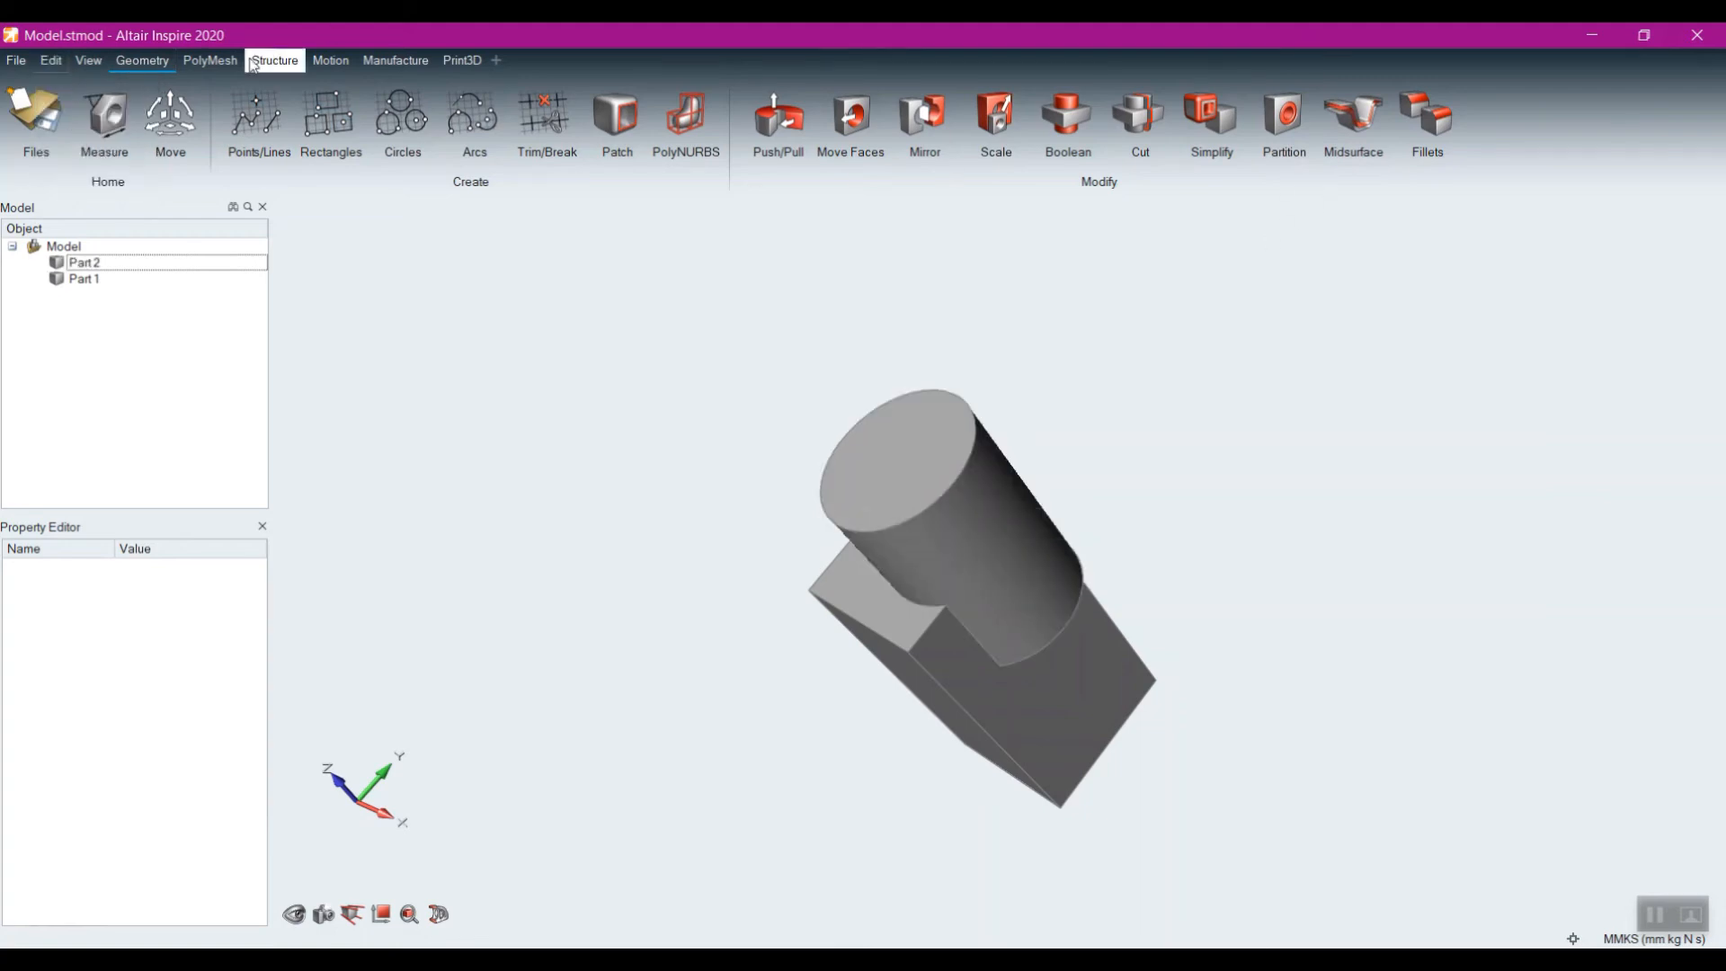
{"action": "left_click", "coordinate": [51, 61]}
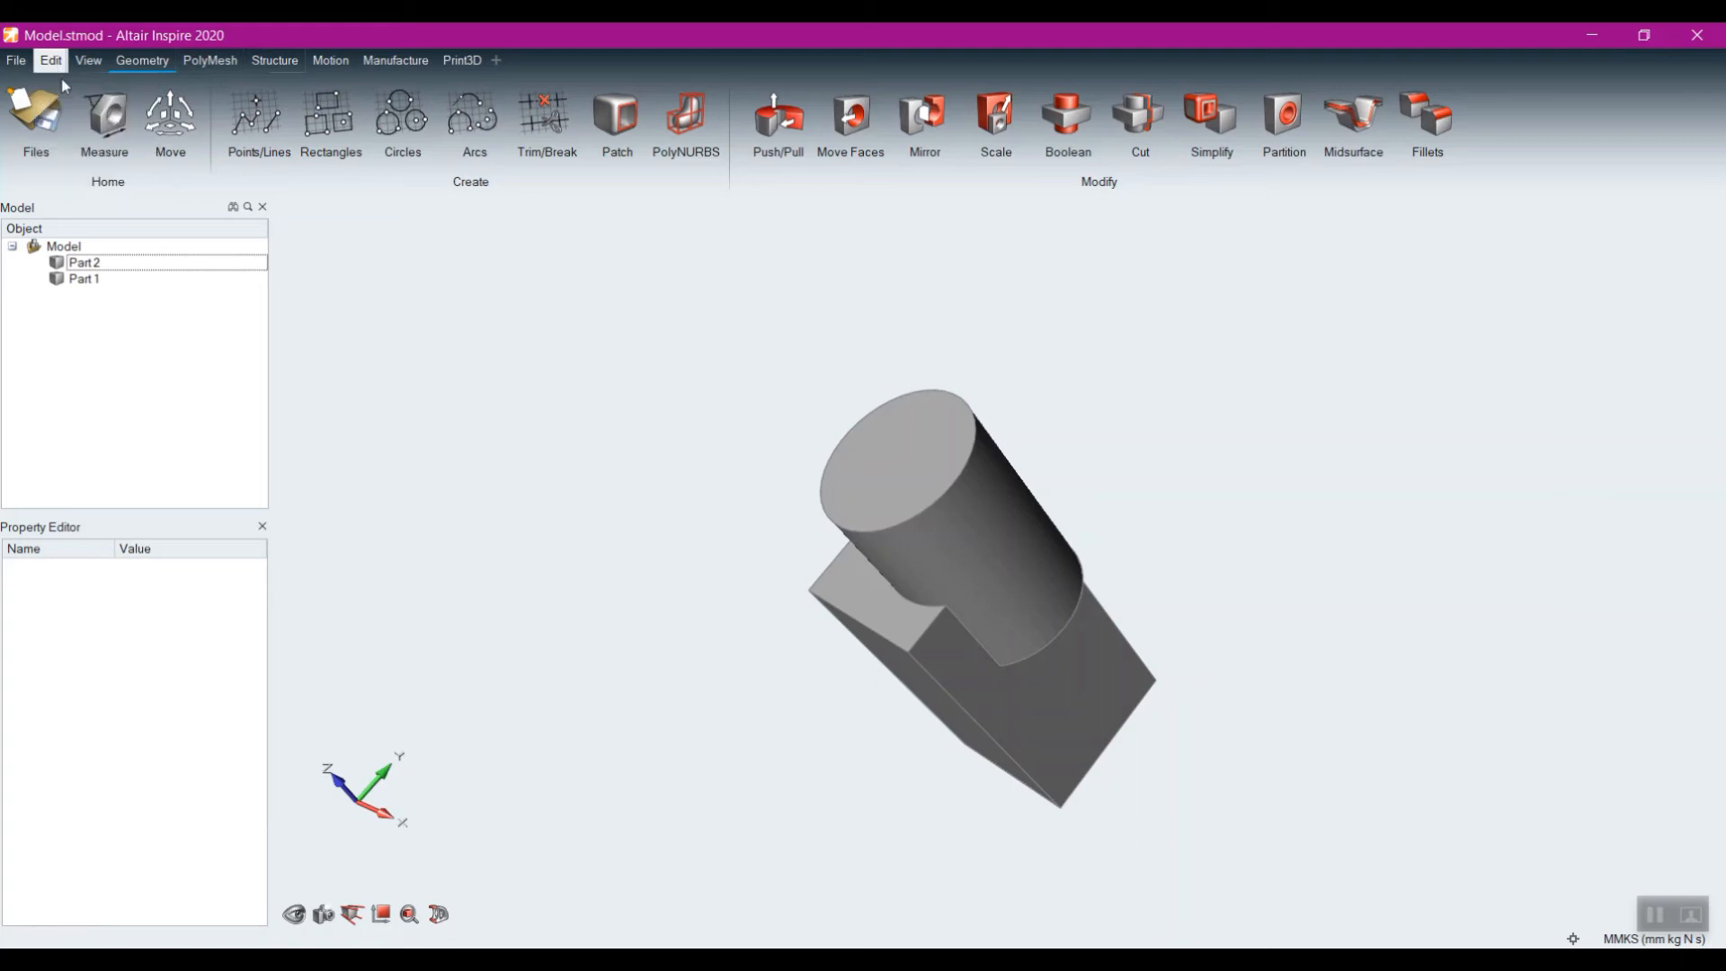
Step: Set up a Boolean intersection with the rectangular block as target and the cylinder as tool, and inspect the shared volume
{"action": "left_click", "coordinate": [1090, 113]}
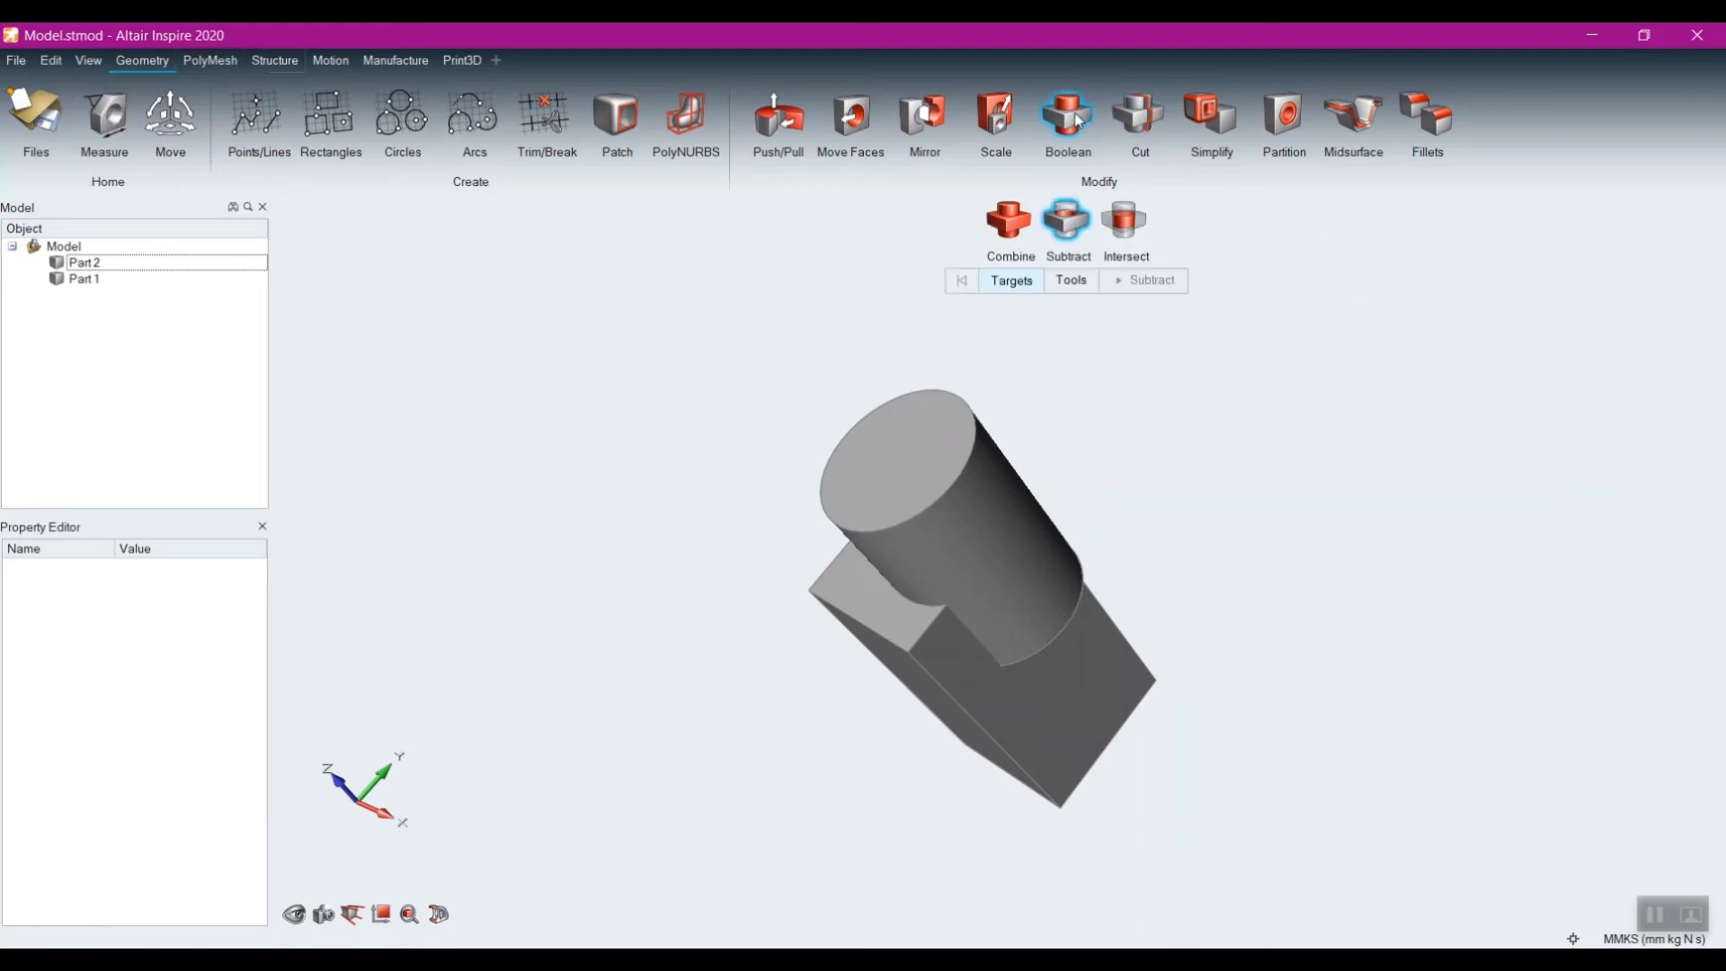
{"action": "left_click", "coordinate": [1129, 220]}
{"action": "right_click_drag", "start_coordinate": [1232, 499], "coordinate": [1291, 412]}
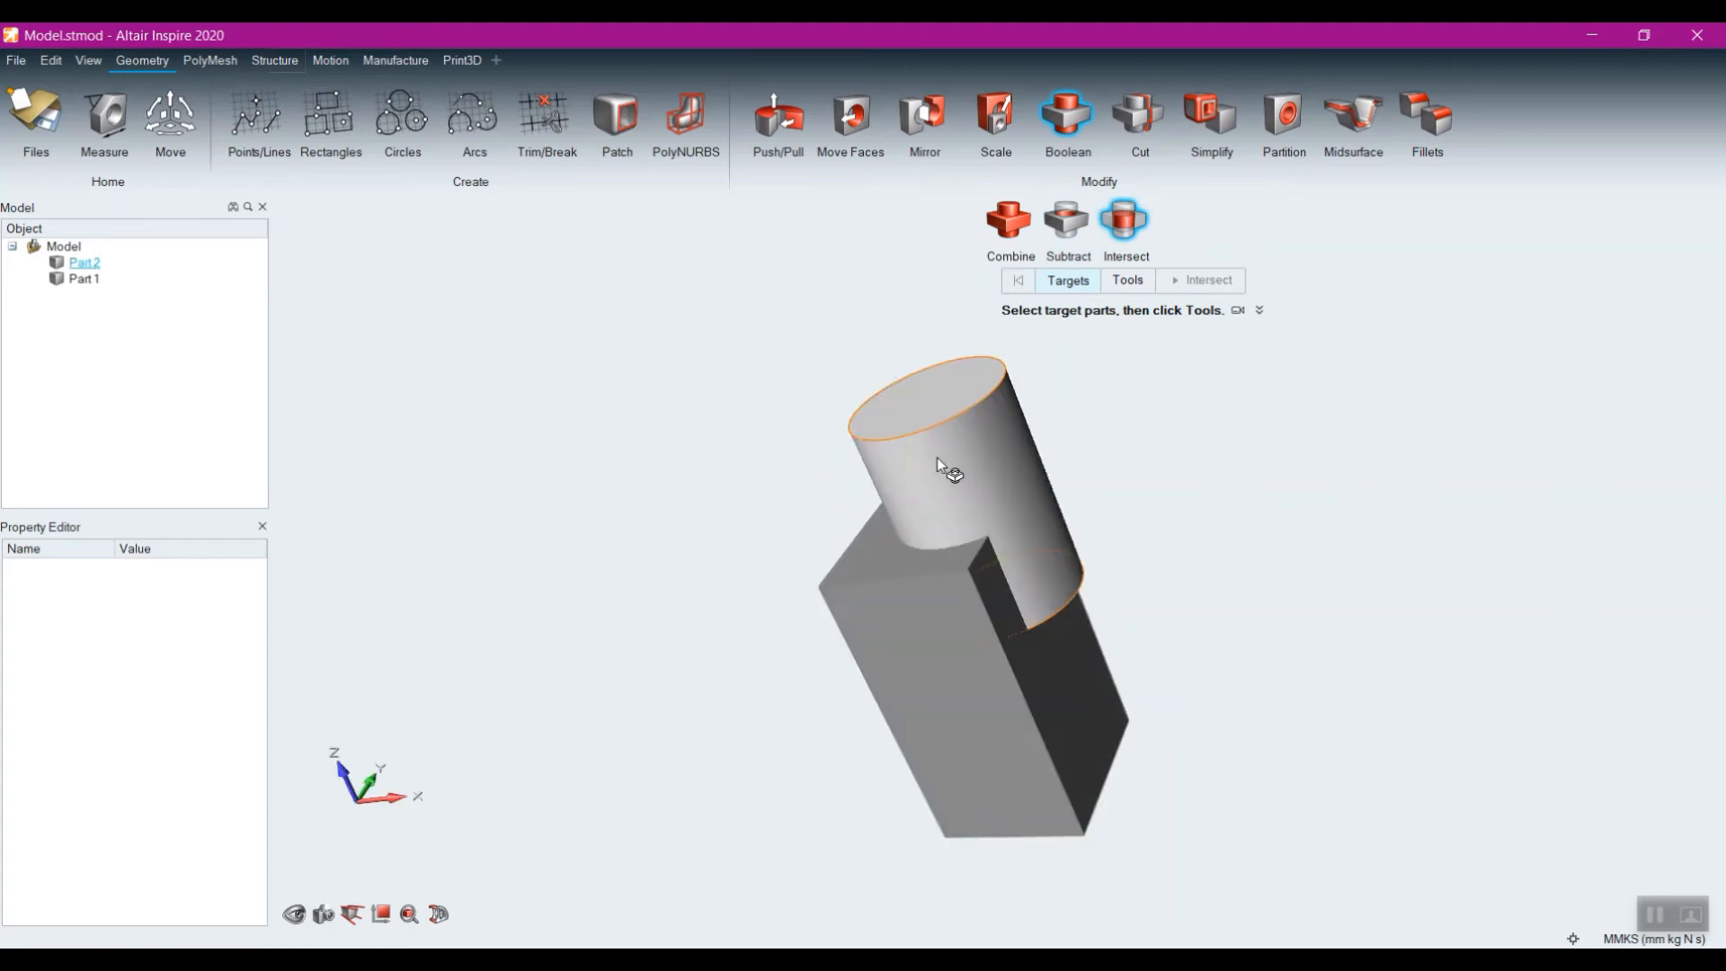
{"action": "left_click", "coordinate": [878, 618]}
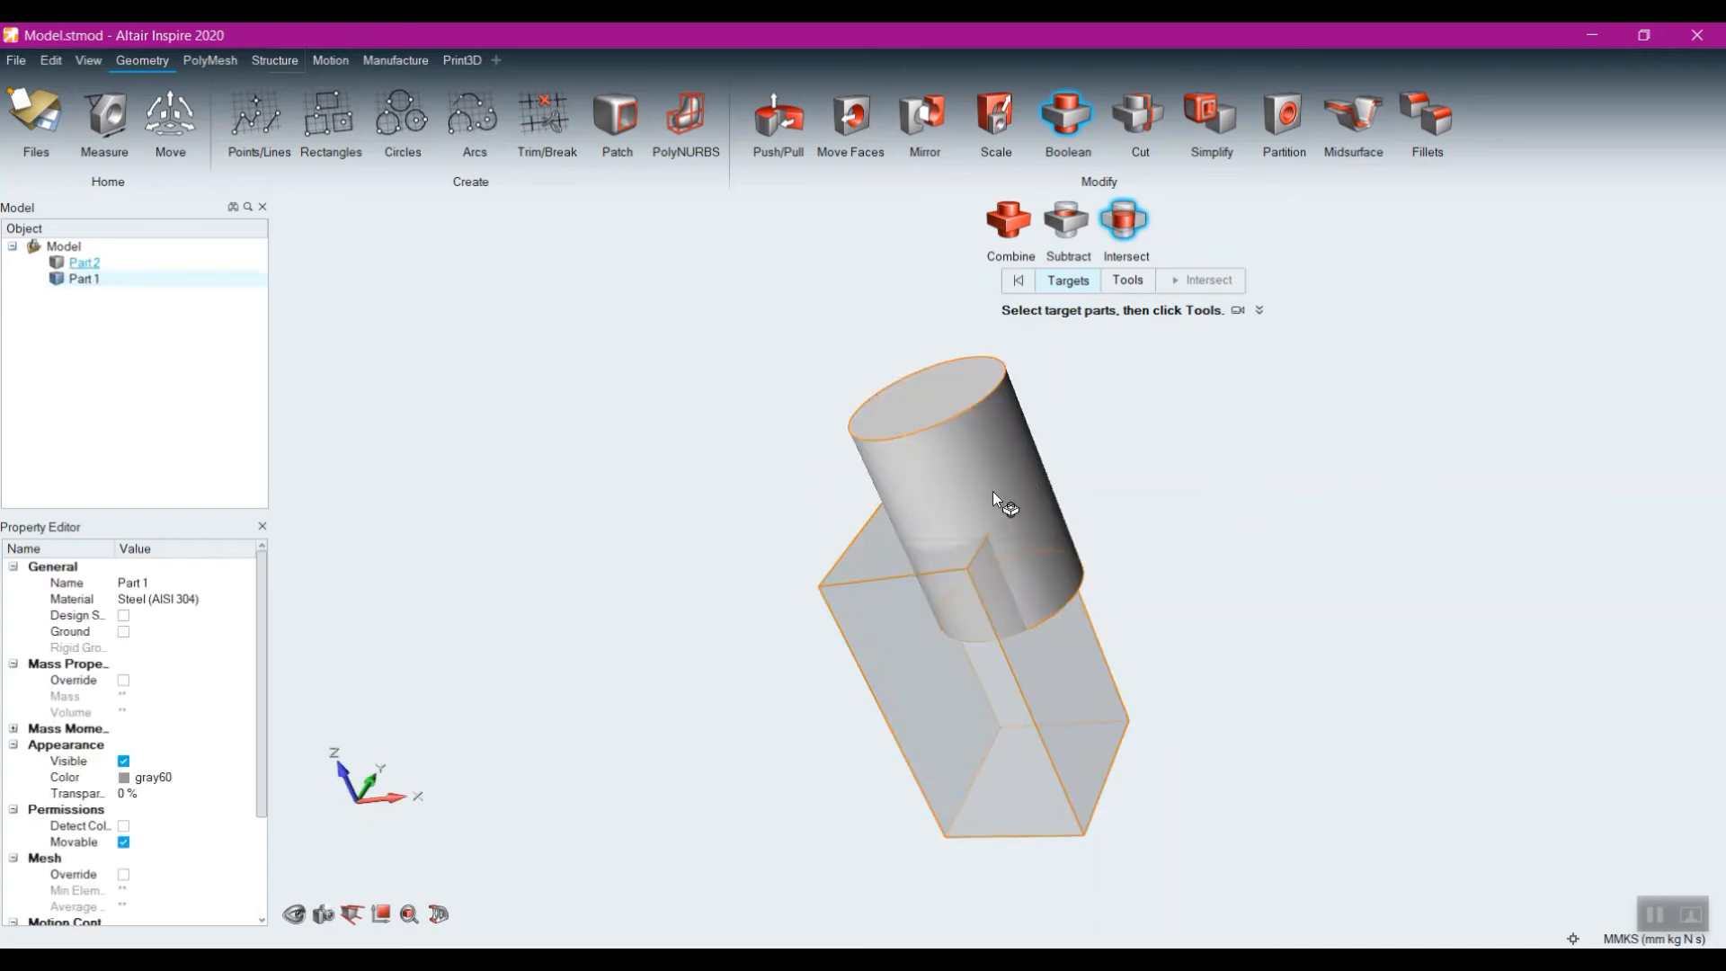
{"action": "left_click", "coordinate": [1129, 280]}
{"action": "left_click", "coordinate": [921, 459]}
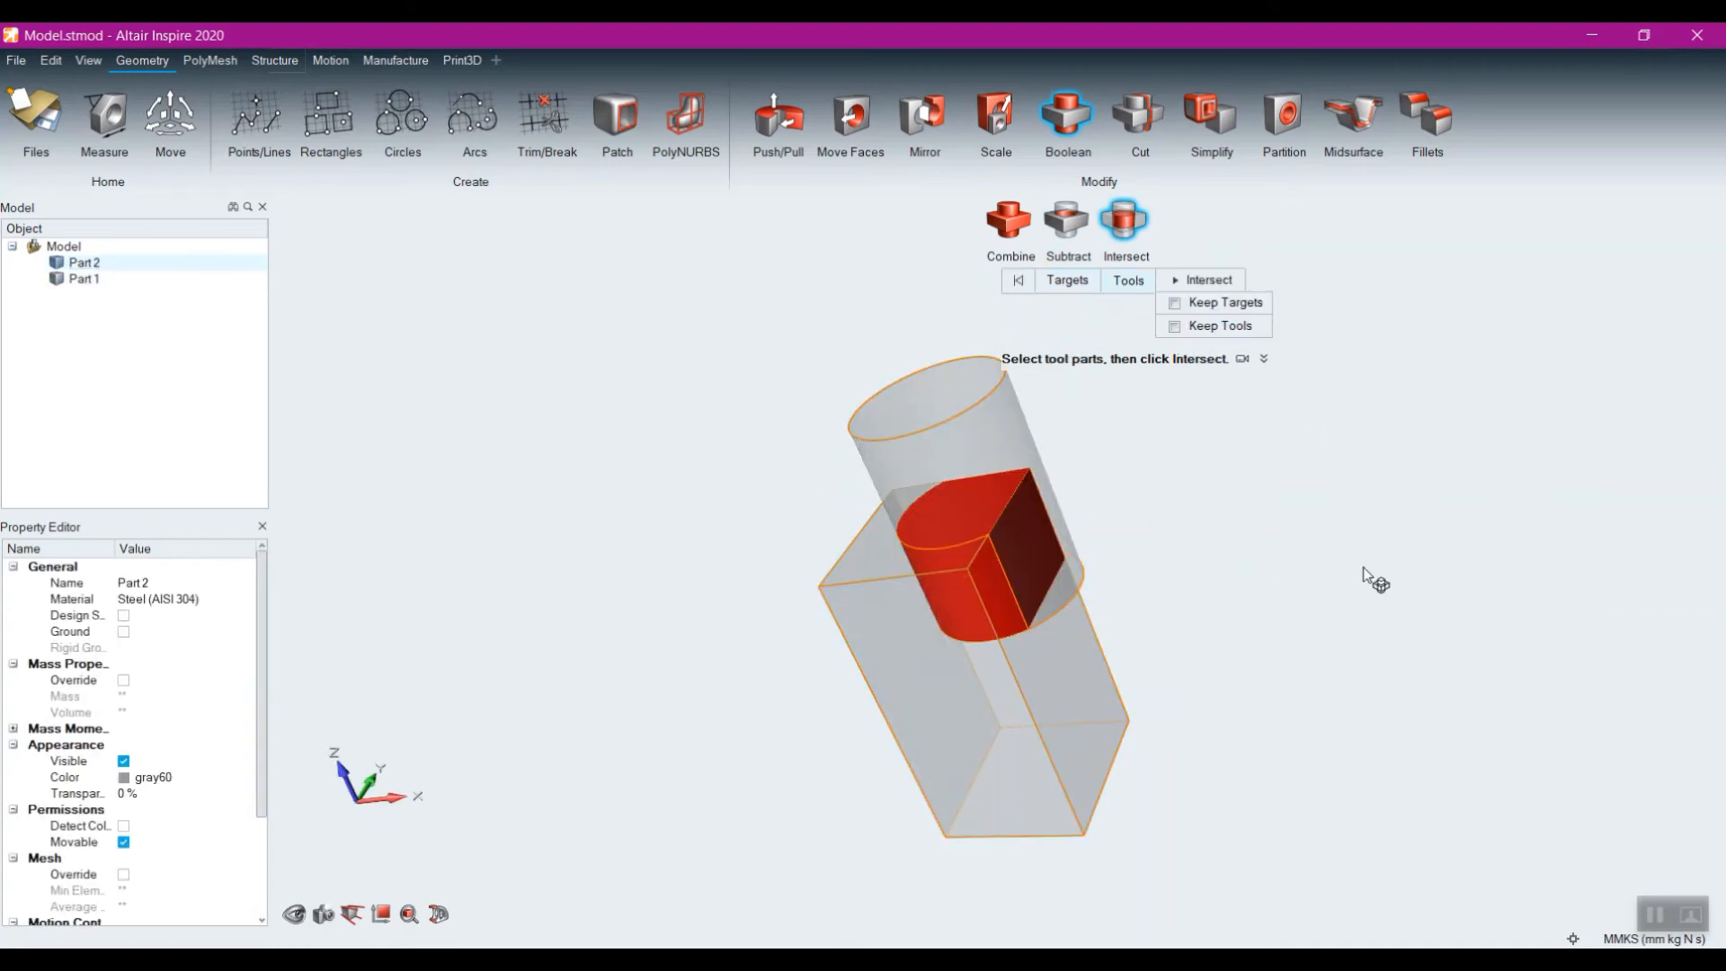
{"action": "right_click_drag", "start_coordinate": [1372, 579], "coordinate": [1327, 583]}
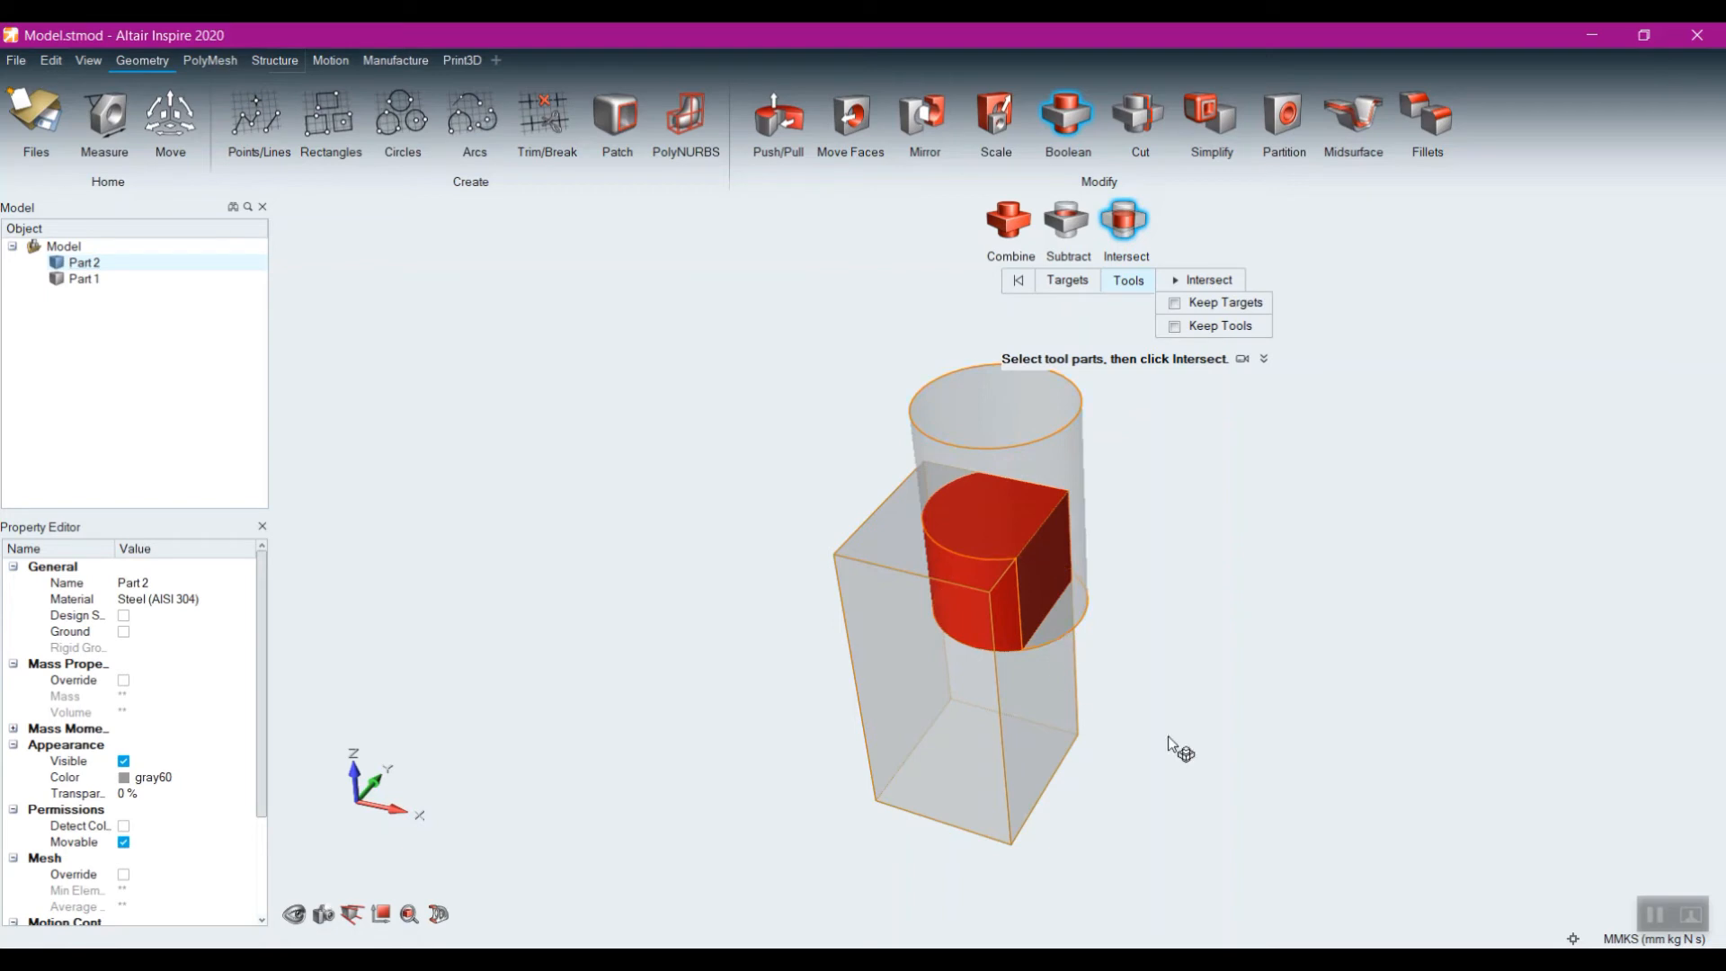
{"action": "right_click_drag", "start_coordinate": [1183, 743], "coordinate": [1030, 710]}
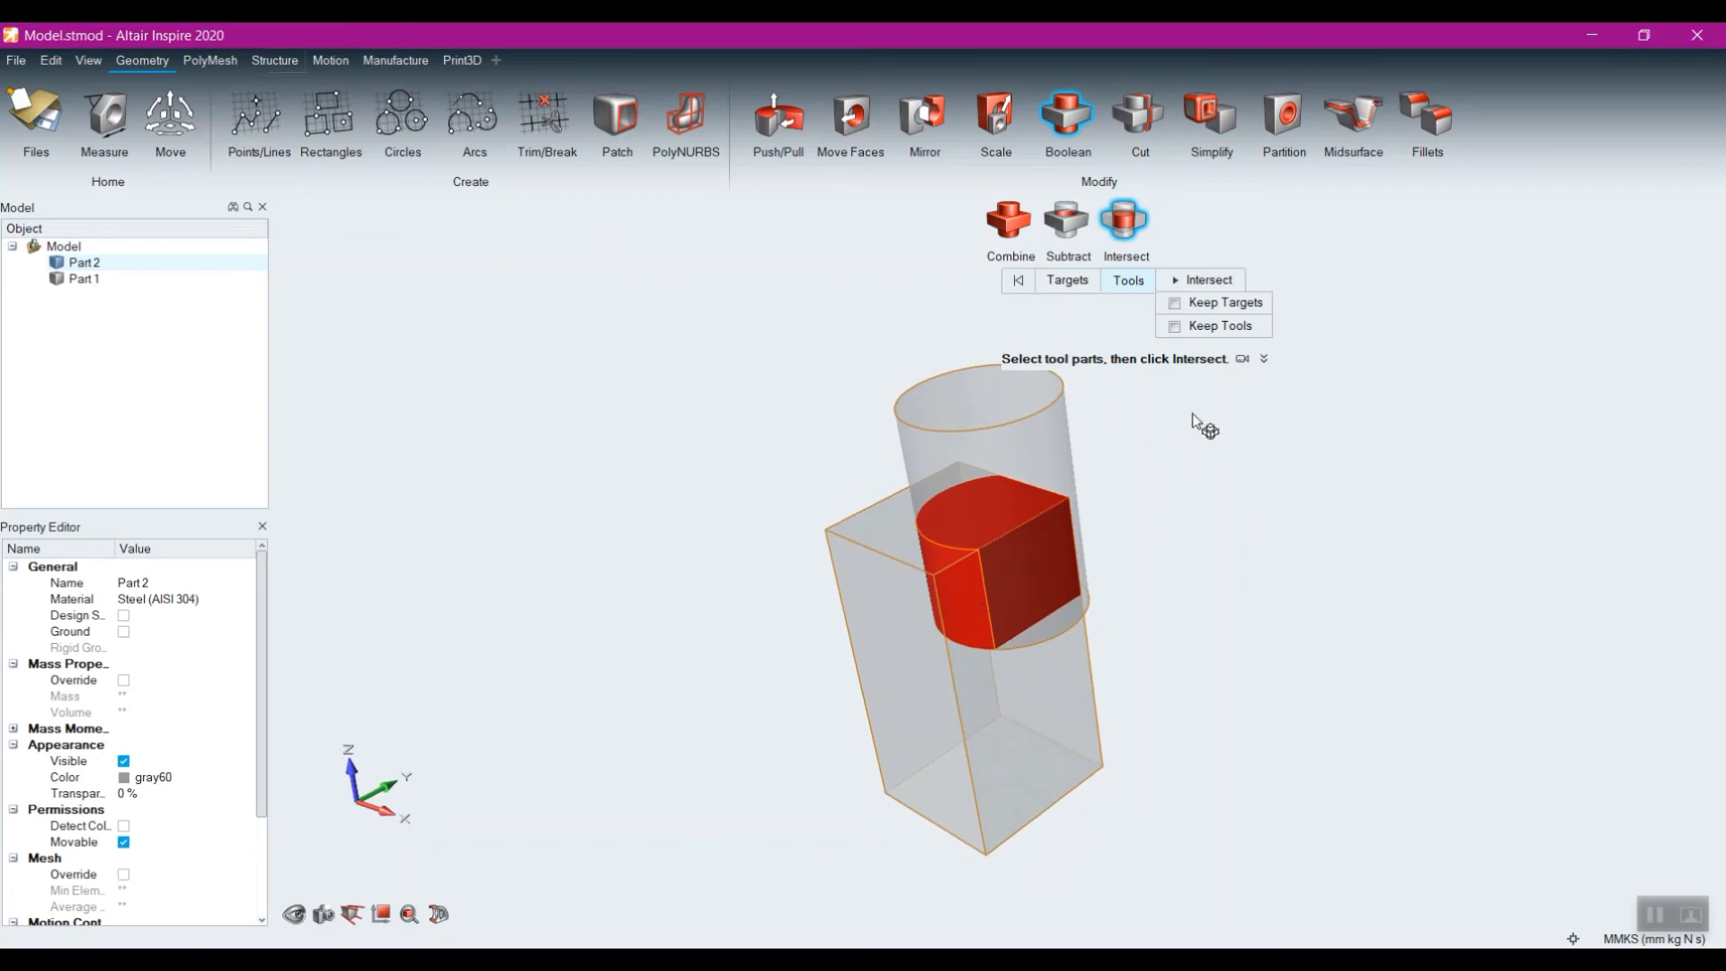
Step: Try the Keep Targets and Keep Tools options separately, enable both and run the intersection of block and cylinder
{"action": "left_click", "coordinate": [1175, 304]}
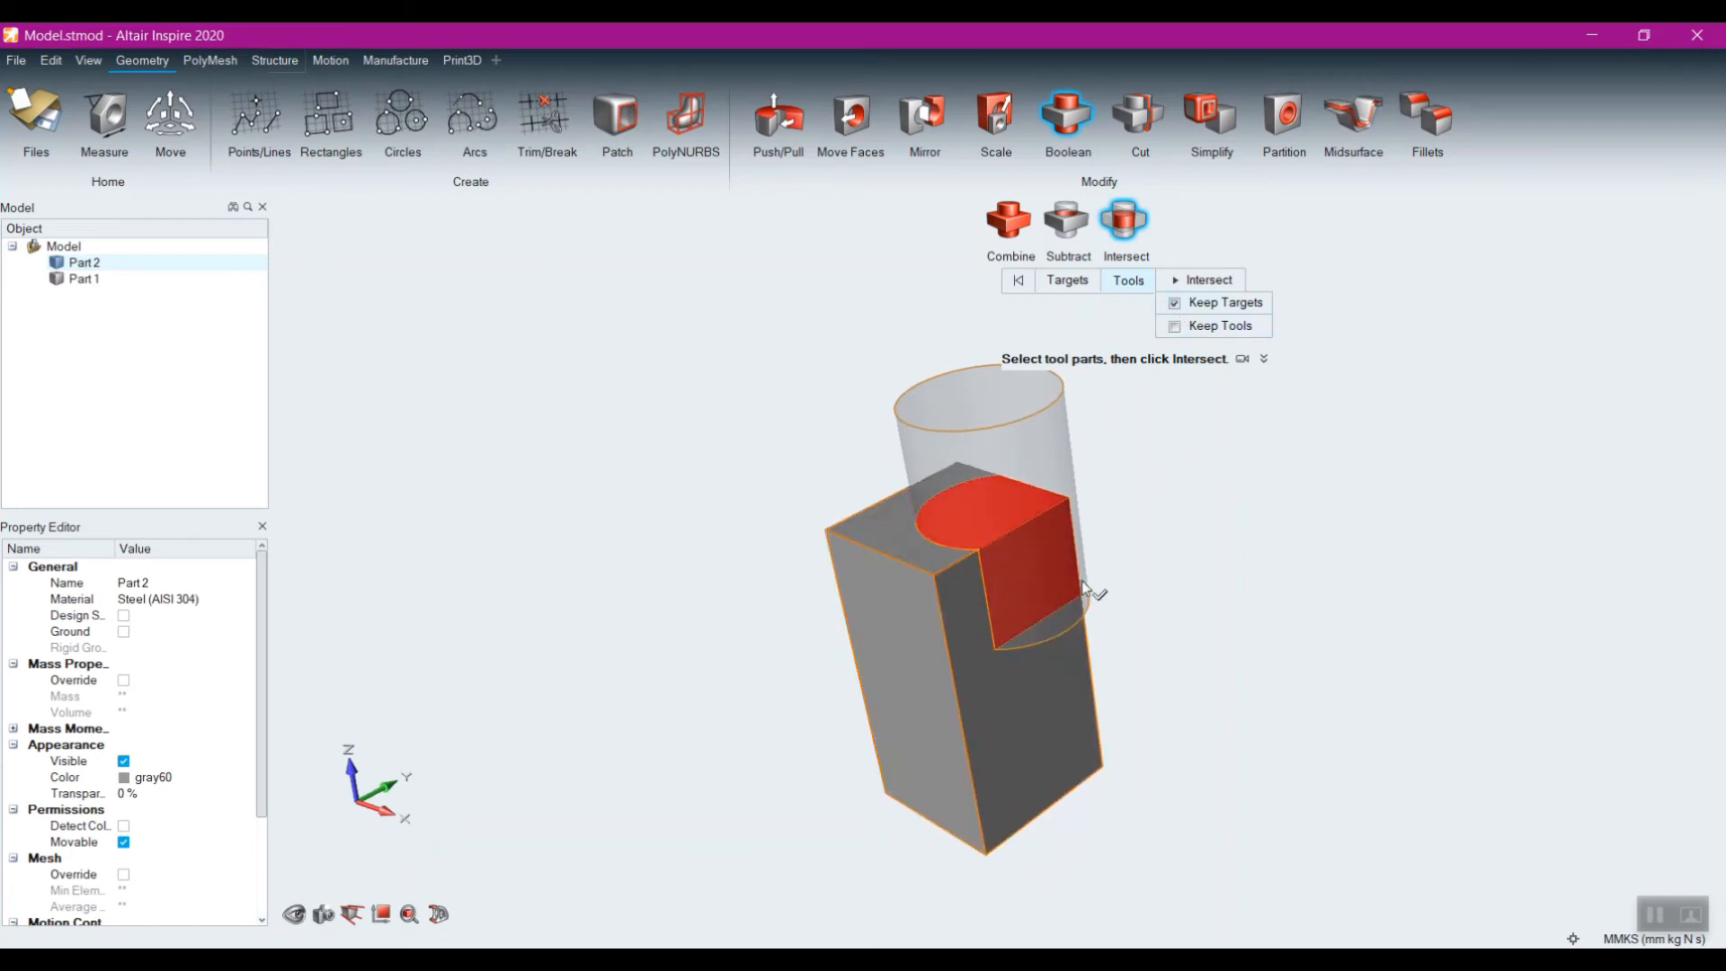
{"action": "left_click", "coordinate": [1174, 304]}
{"action": "left_click", "coordinate": [1175, 326]}
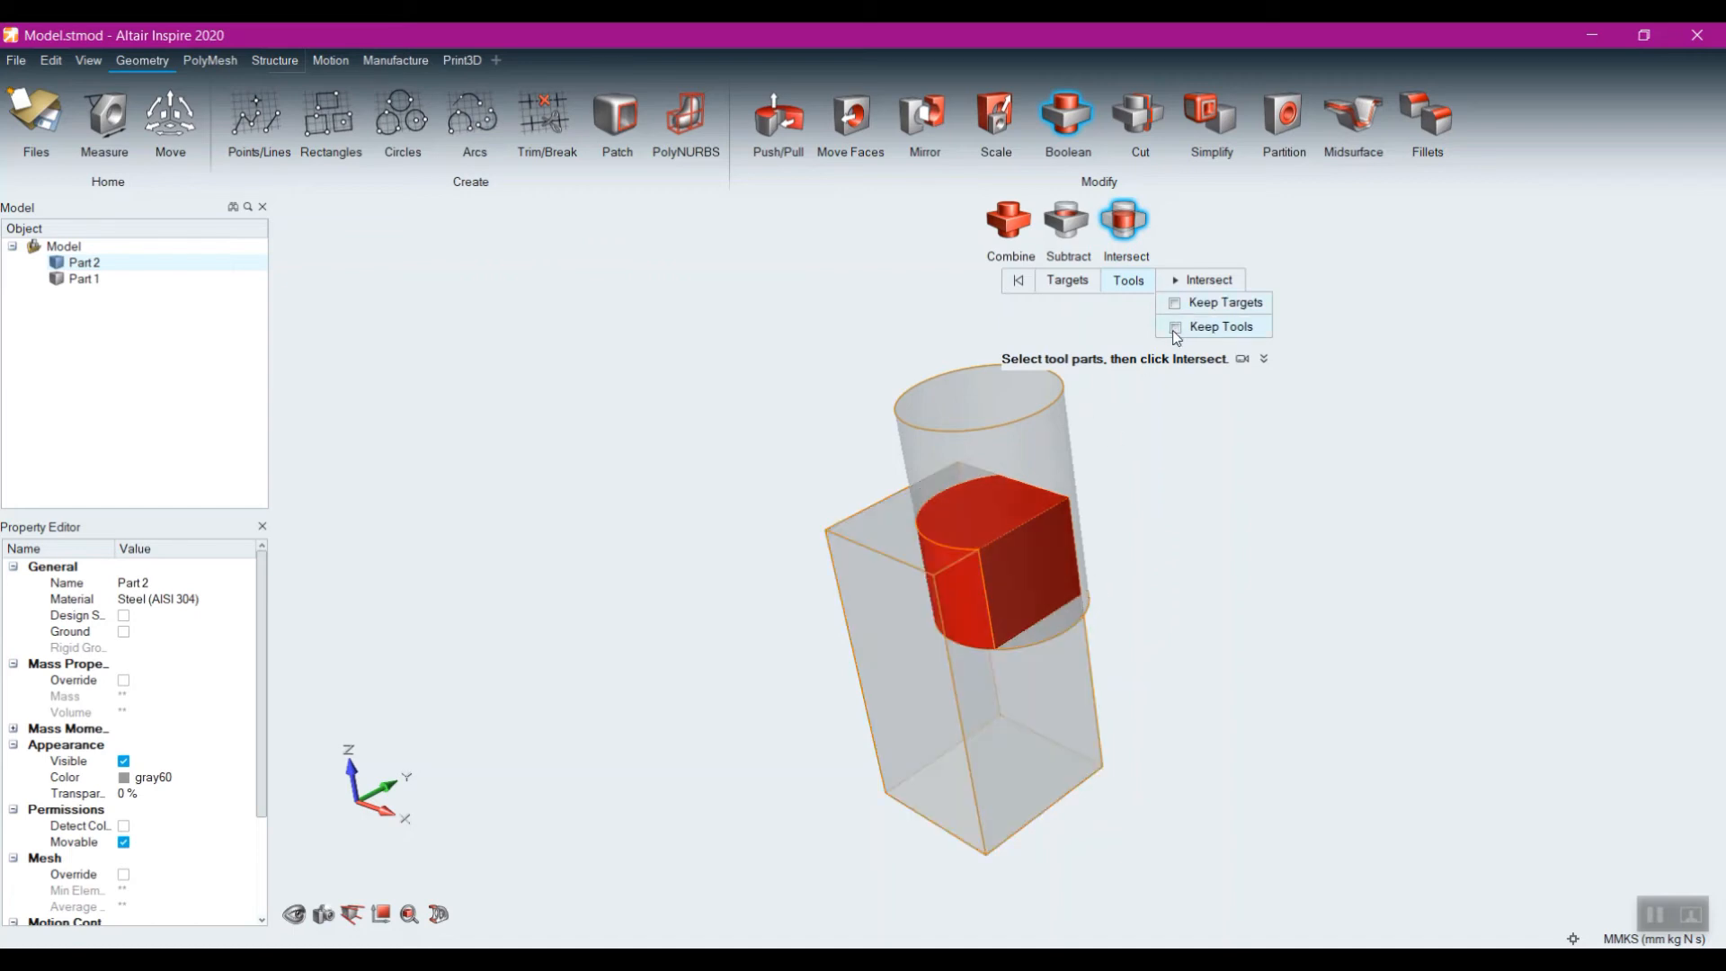
{"action": "right_click_drag", "start_coordinate": [1142, 547], "coordinate": [1097, 480]}
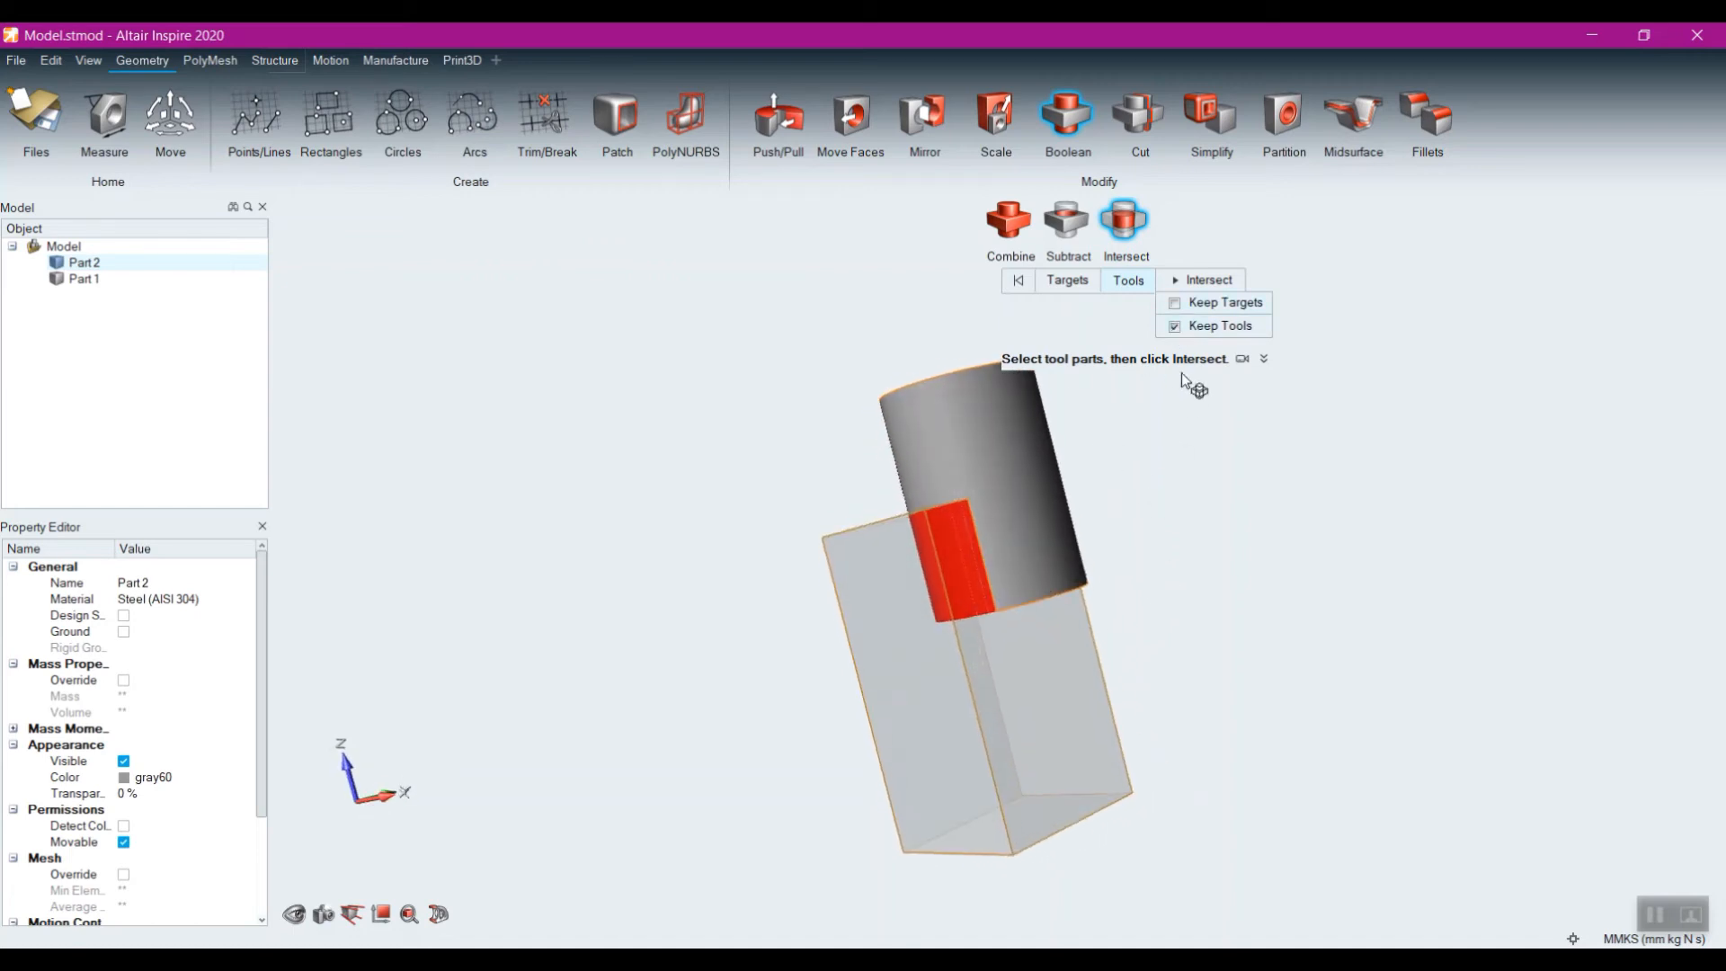
{"action": "left_click", "coordinate": [1175, 305]}
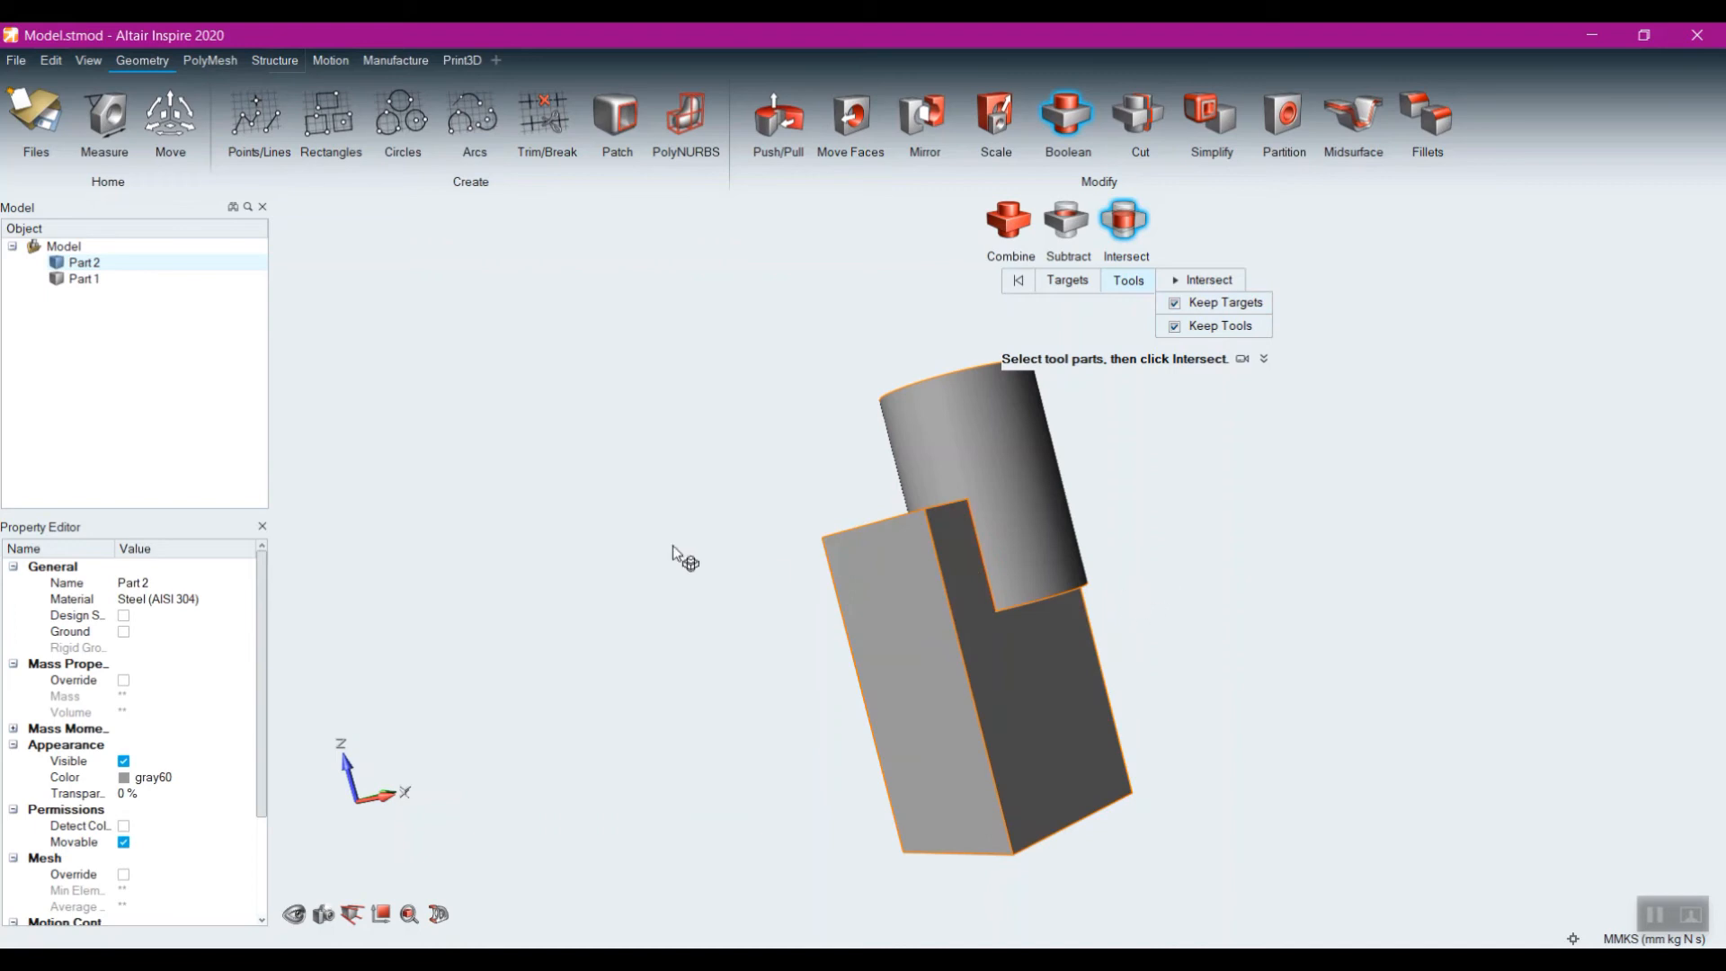
{"action": "left_click", "coordinate": [1210, 281]}
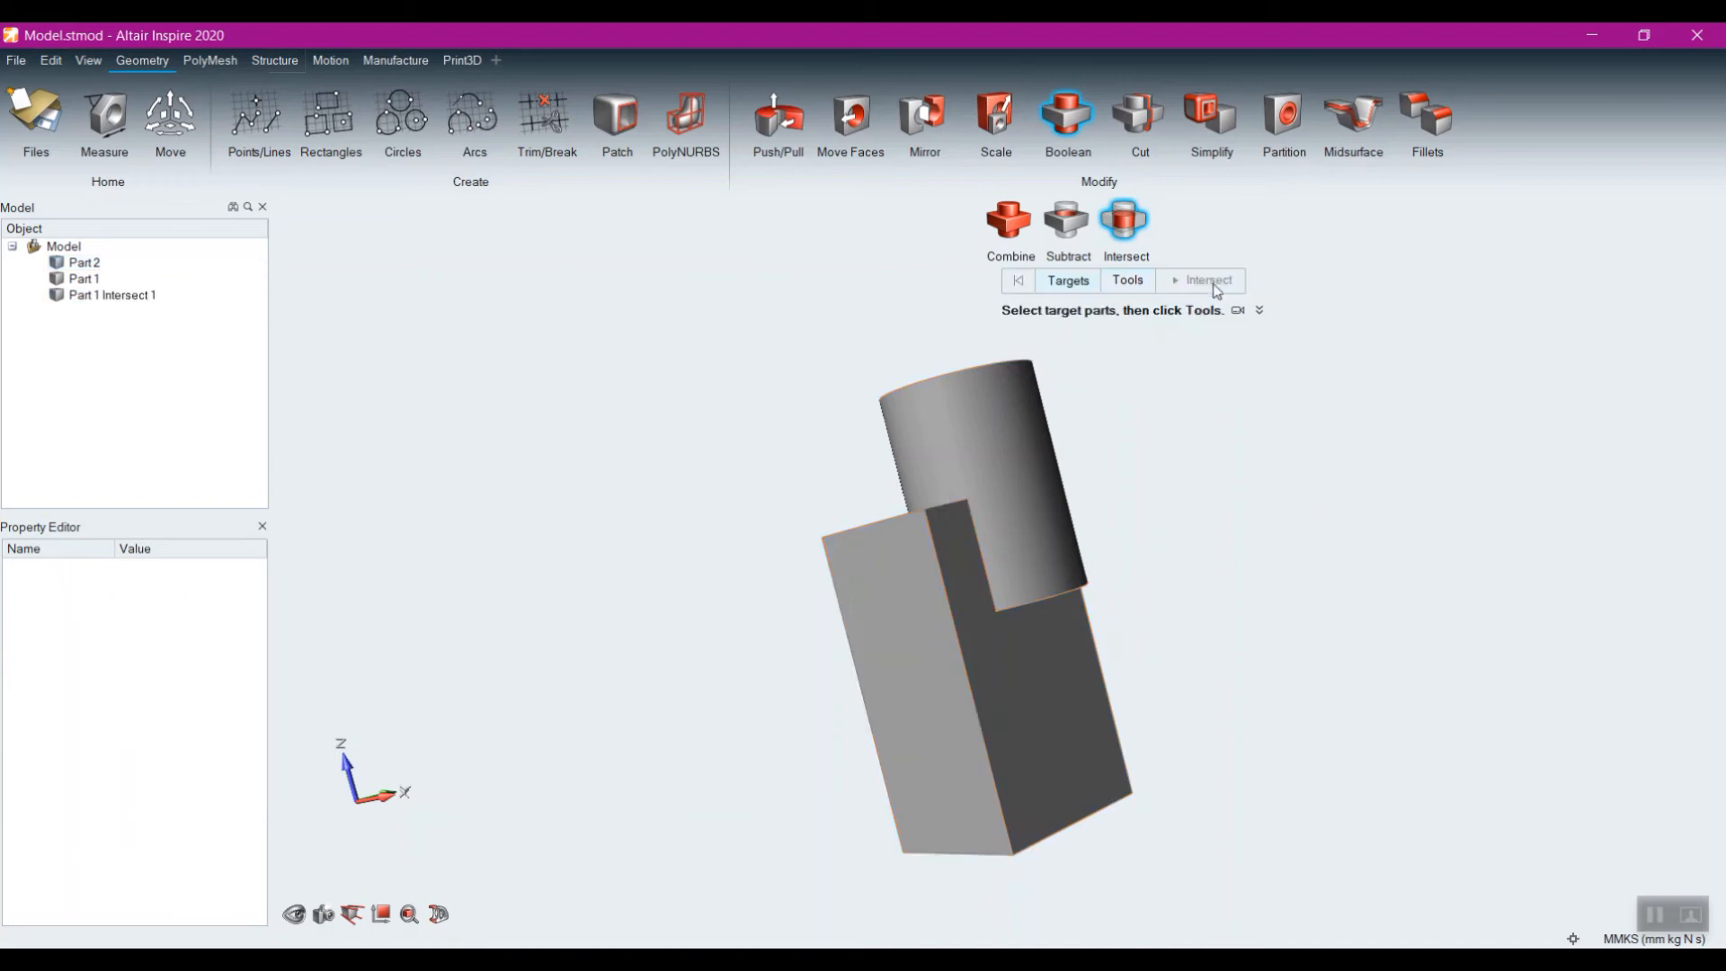
{"action": "right_click_drag", "start_coordinate": [643, 484], "coordinate": [482, 489]}
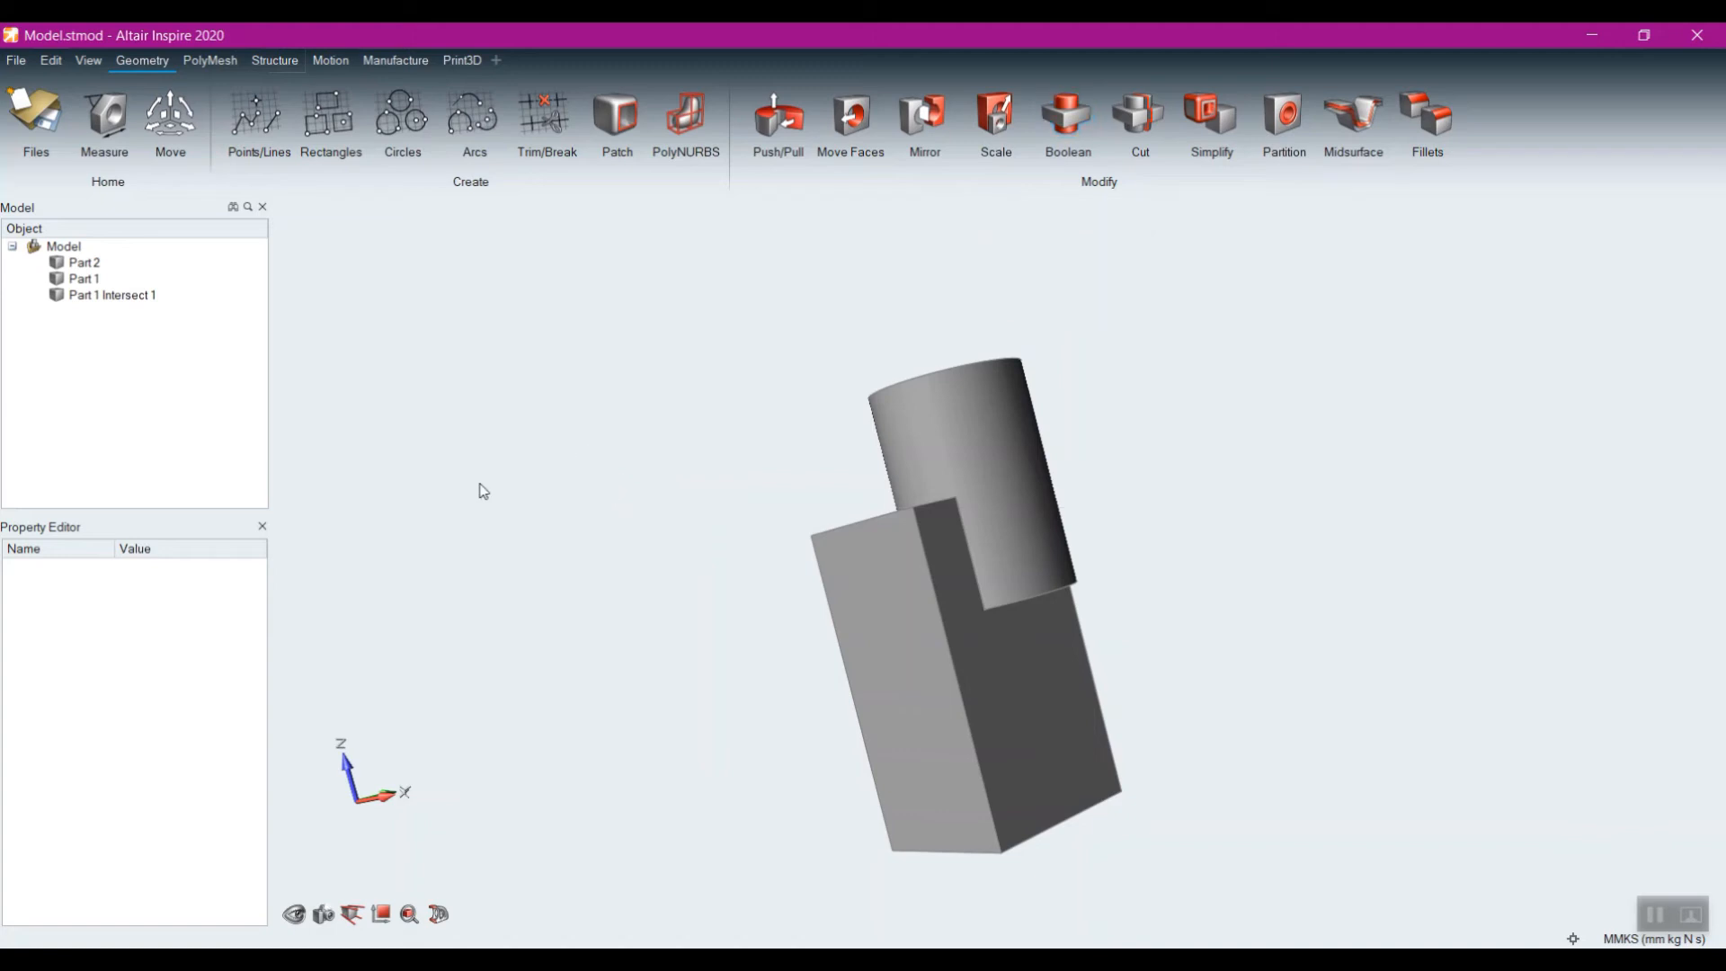
Step: Hide the block, the cylinder and the intersection part one after another to examine what each one covers
{"action": "left_click", "coordinate": [898, 619]}
{"action": "right_click_drag", "start_coordinate": [900, 624], "coordinate": [744, 643]}
{"action": "key", "text": "h"}
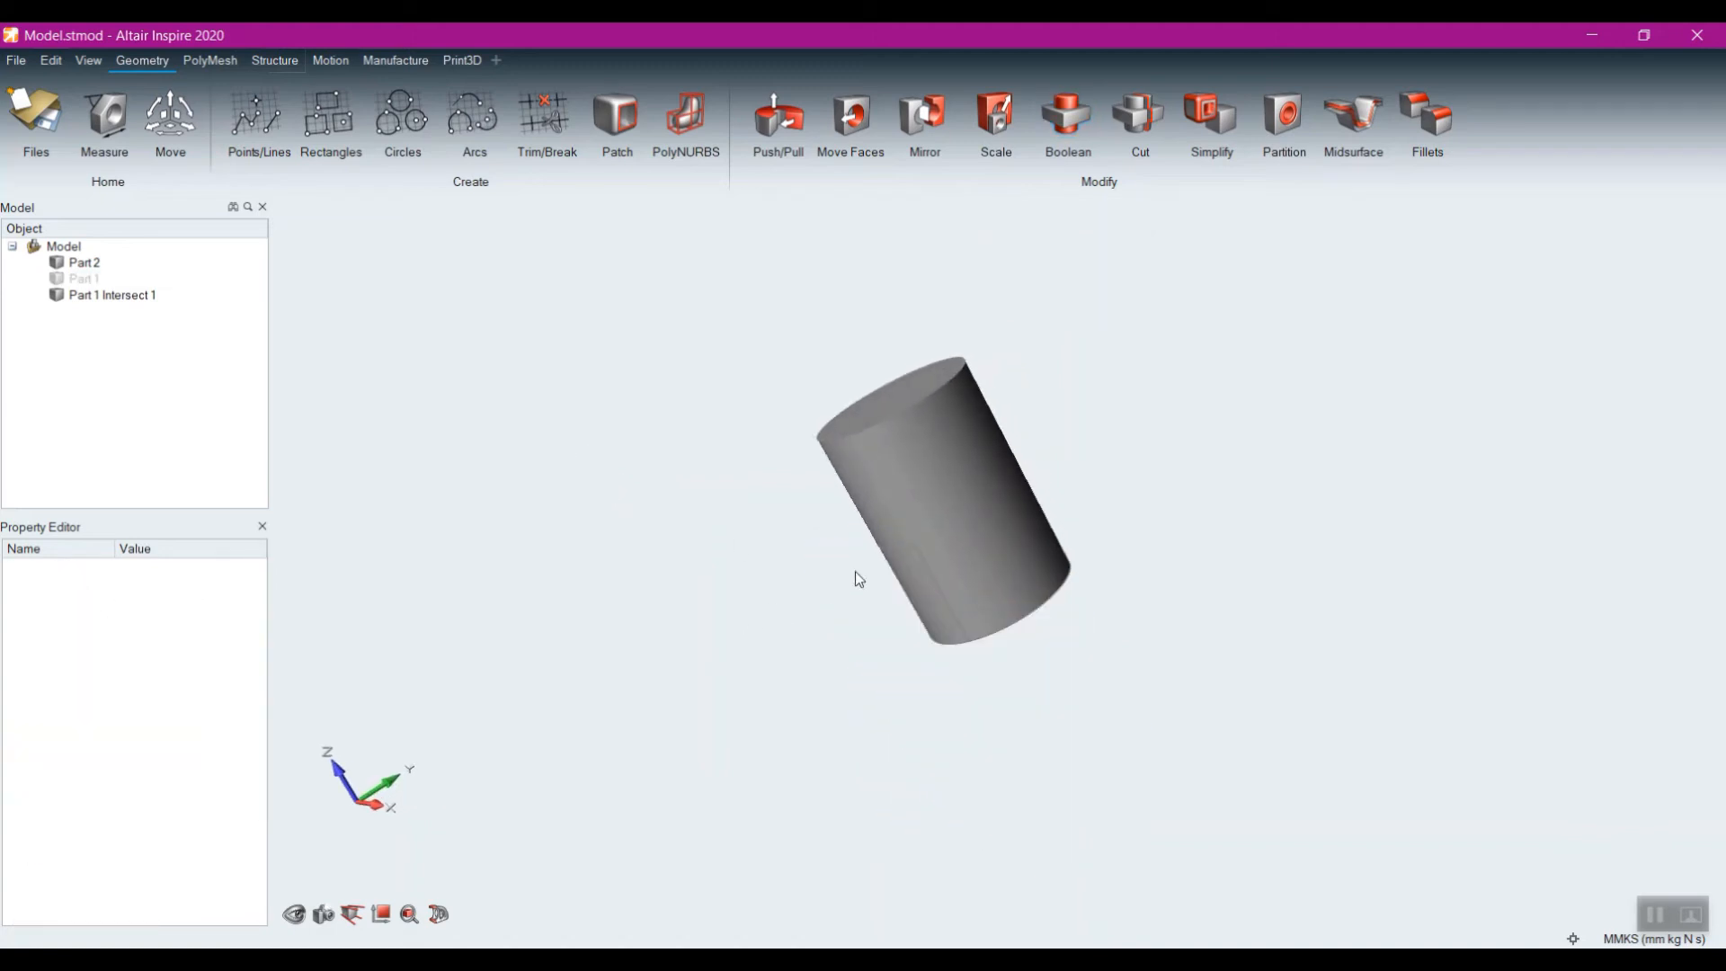
{"action": "left_click", "coordinate": [923, 497]}
{"action": "key", "text": "h"}
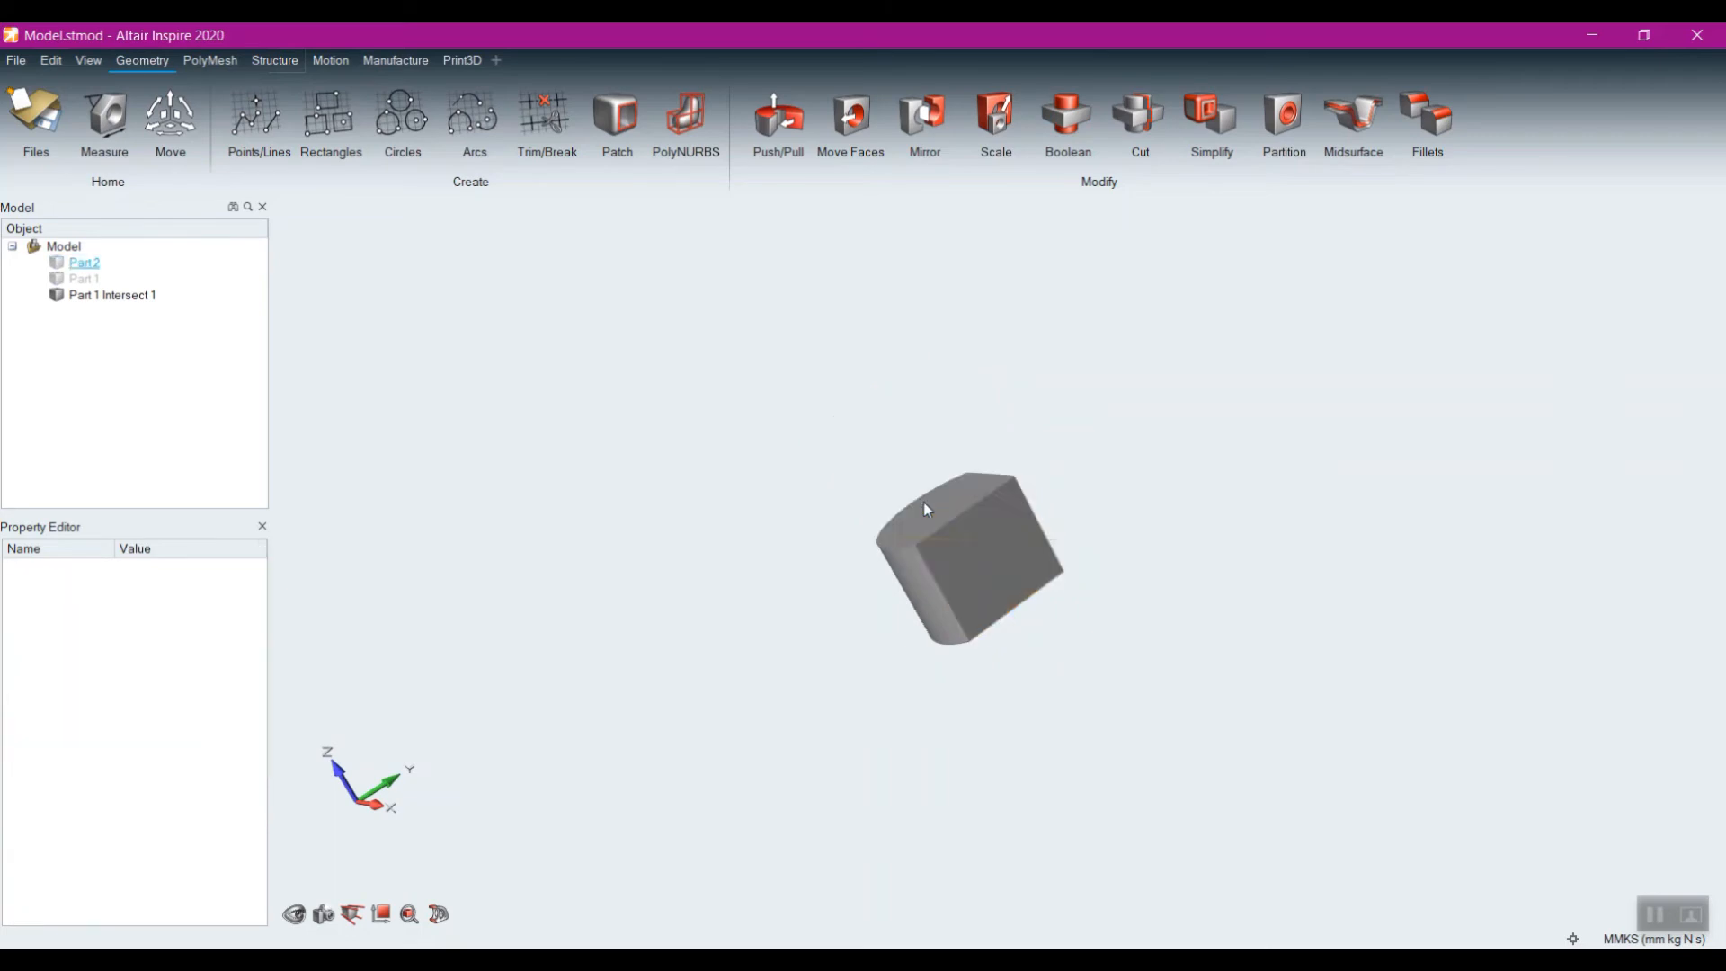
{"action": "left_click", "coordinate": [946, 557]}
{"action": "key", "text": "h"}
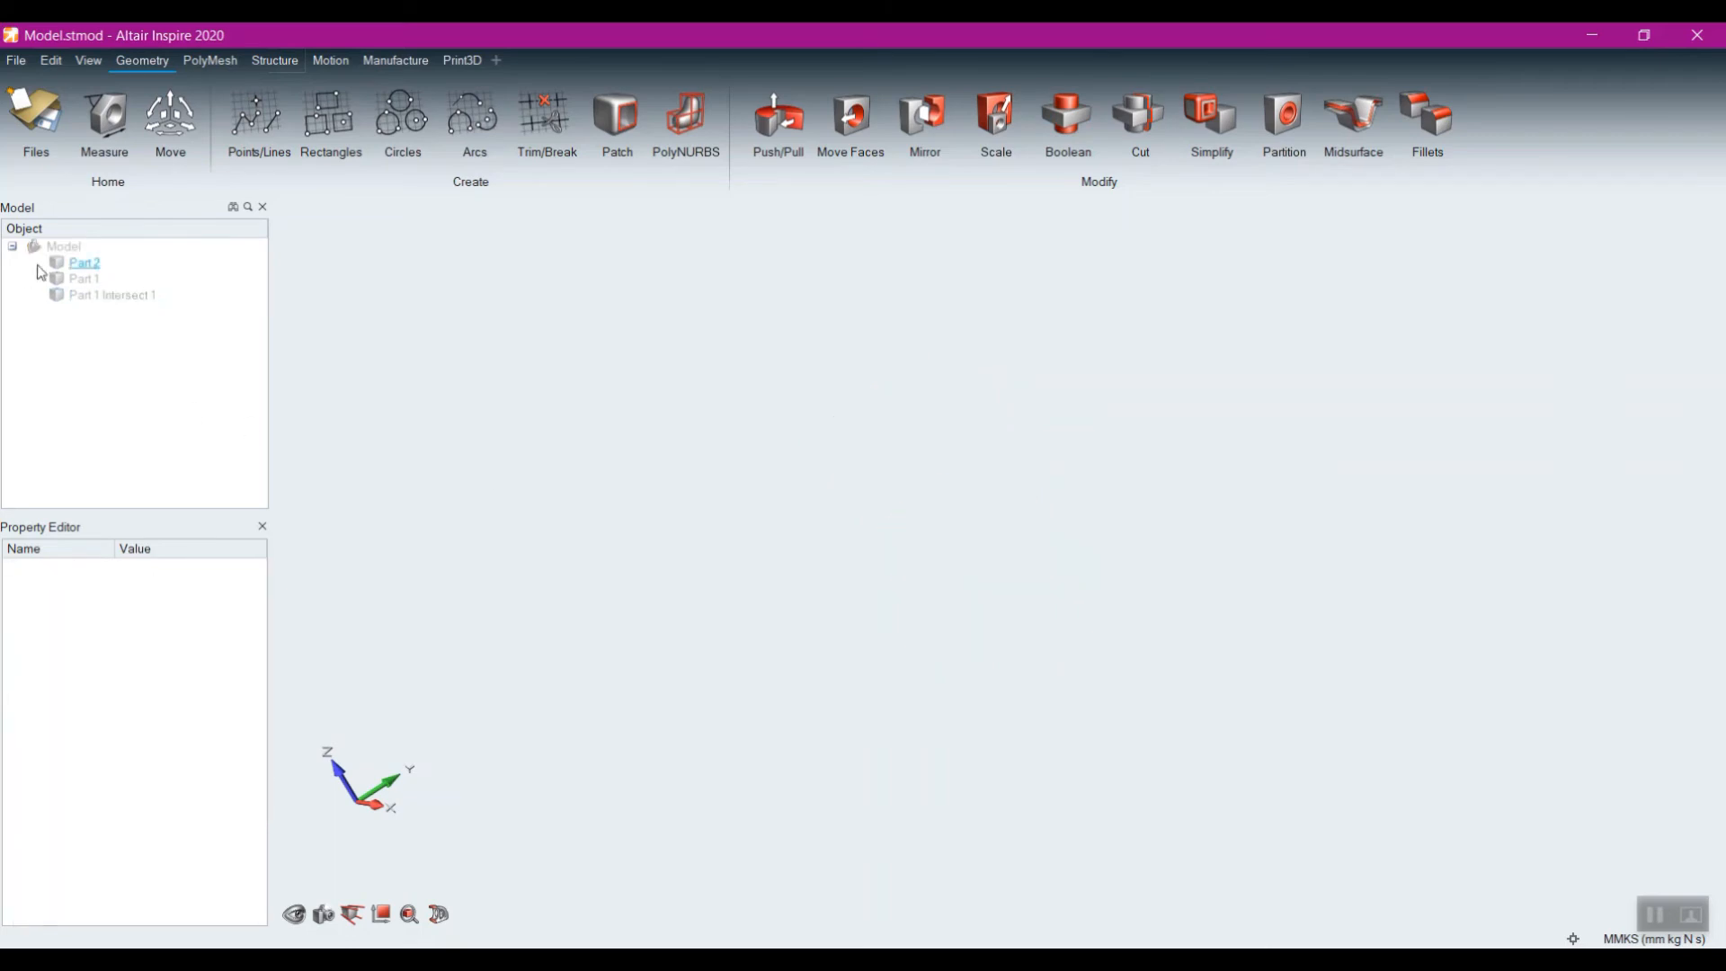
Step: Examine the cylinder and the block individually, showing and hiding each part in turn
{"action": "left_click", "coordinate": [57, 264]}
{"action": "middle_click_drag", "start_coordinate": [703, 534], "coordinate": [1117, 427]}
{"action": "left_click", "coordinate": [58, 262]}
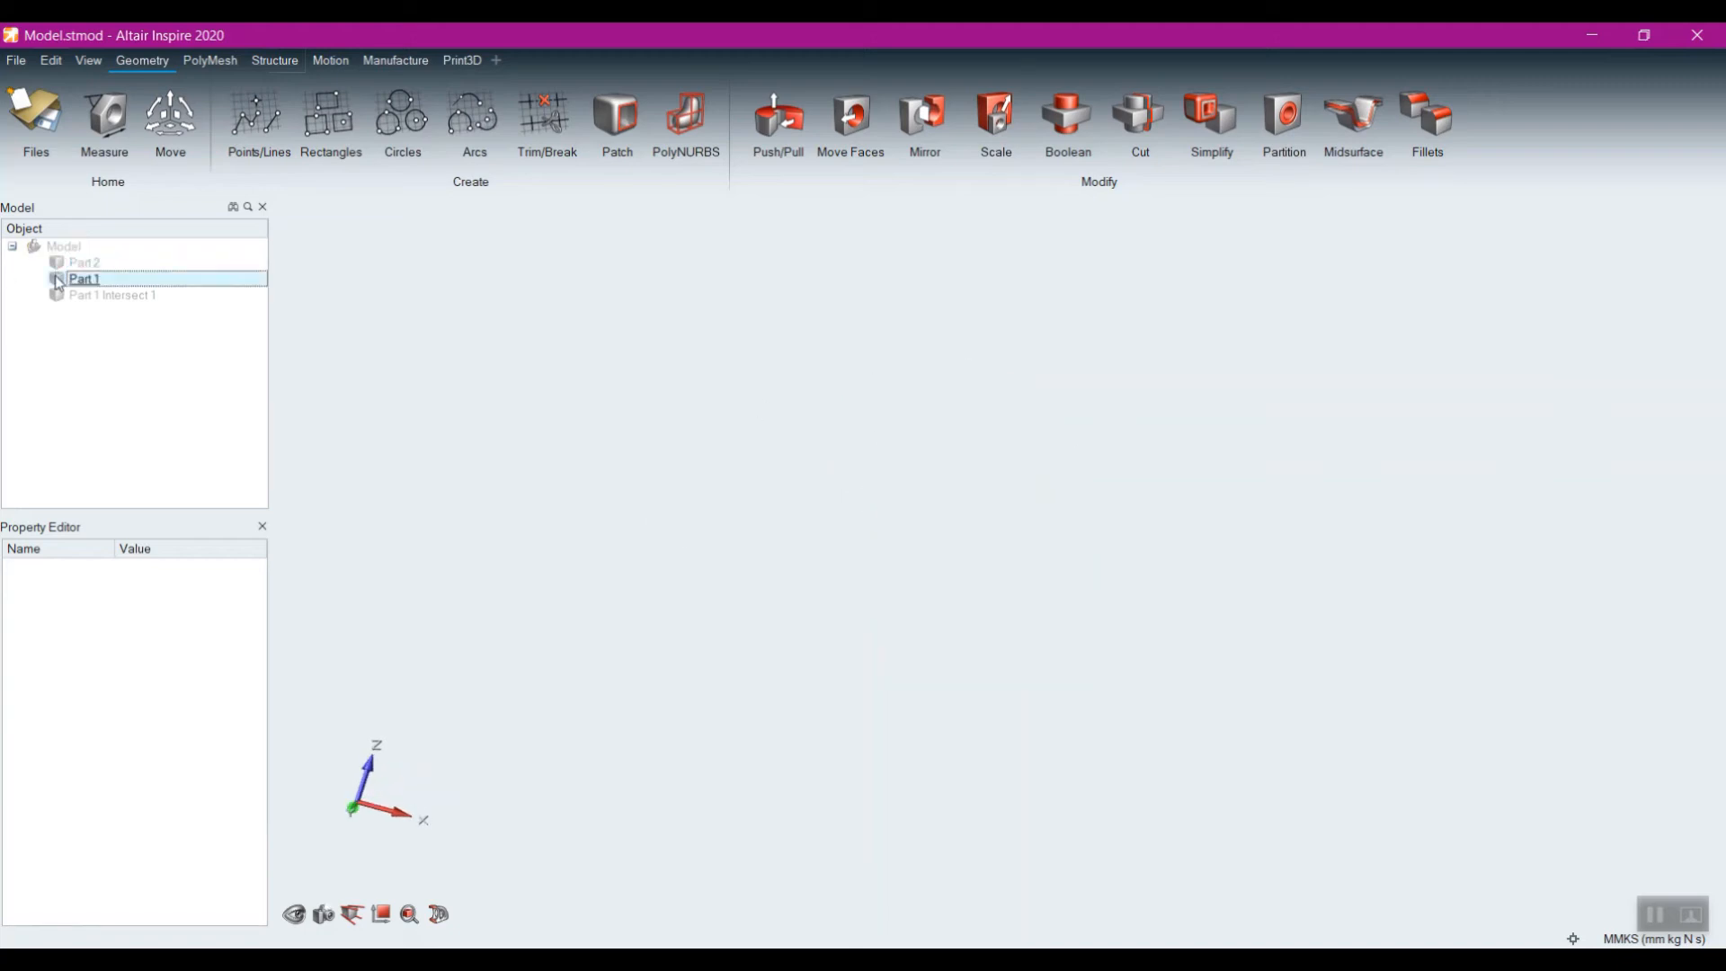
{"action": "left_click", "coordinate": [58, 279]}
{"action": "middle_click_drag", "start_coordinate": [872, 368], "coordinate": [522, 598]}
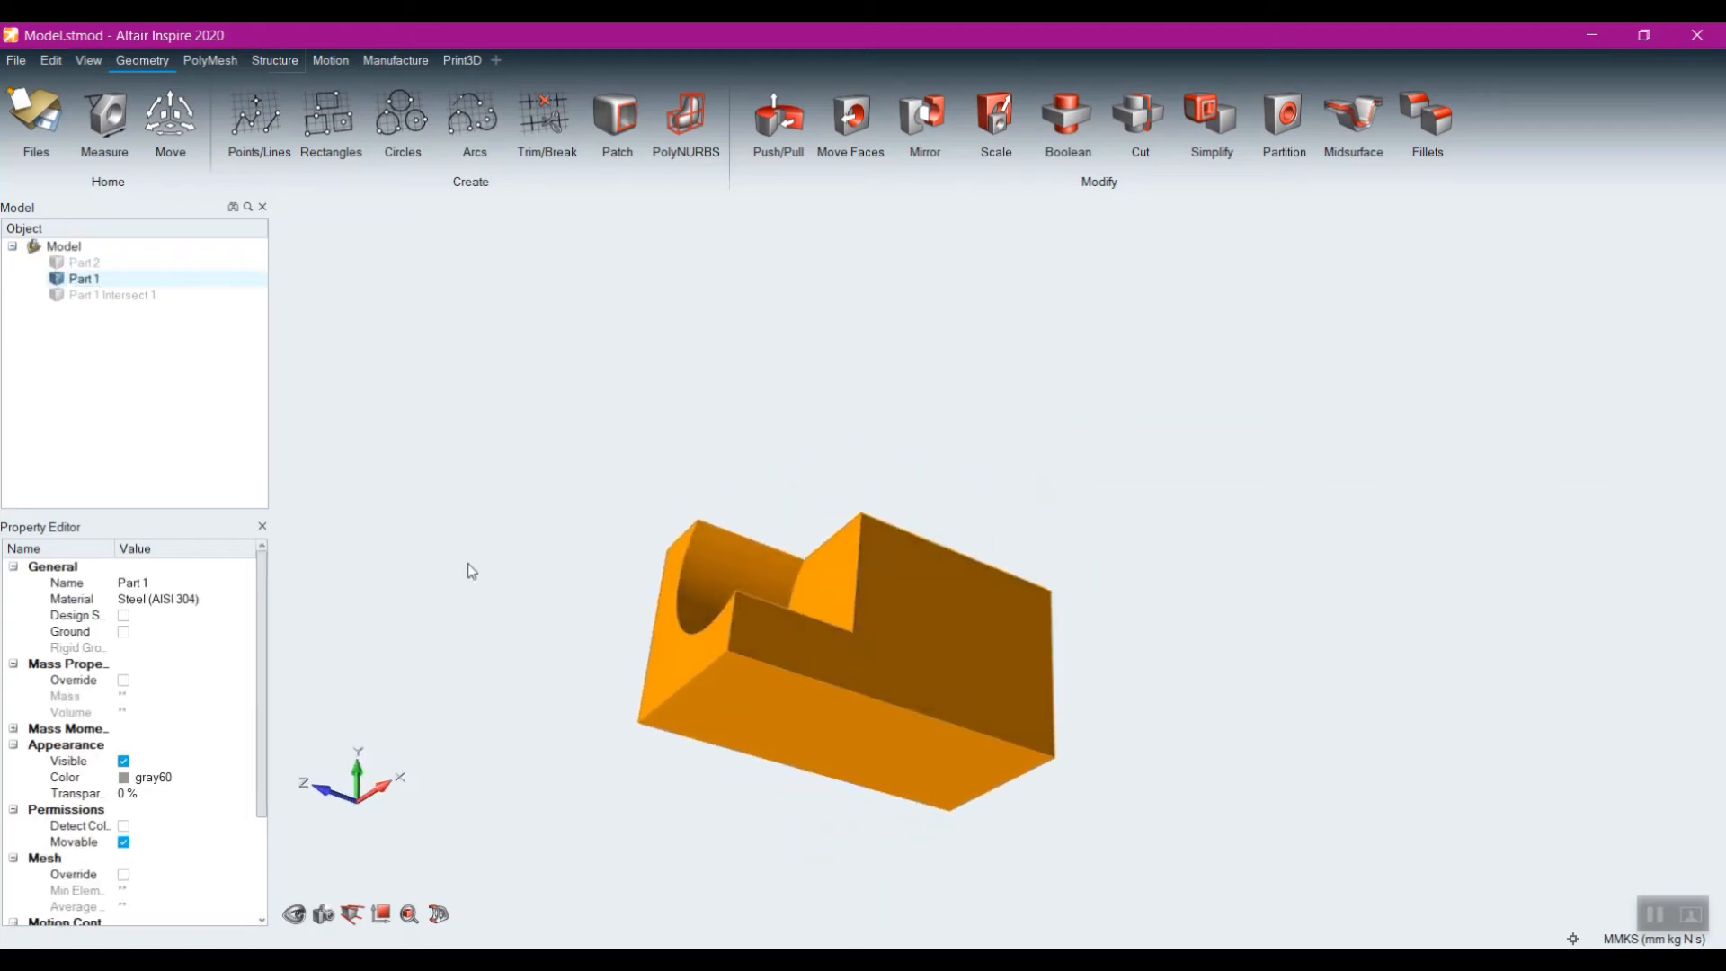
{"action": "left_click", "coordinate": [59, 279]}
Step: Show the intersection part, the block and the cylinder again
{"action": "left_click", "coordinate": [62, 297]}
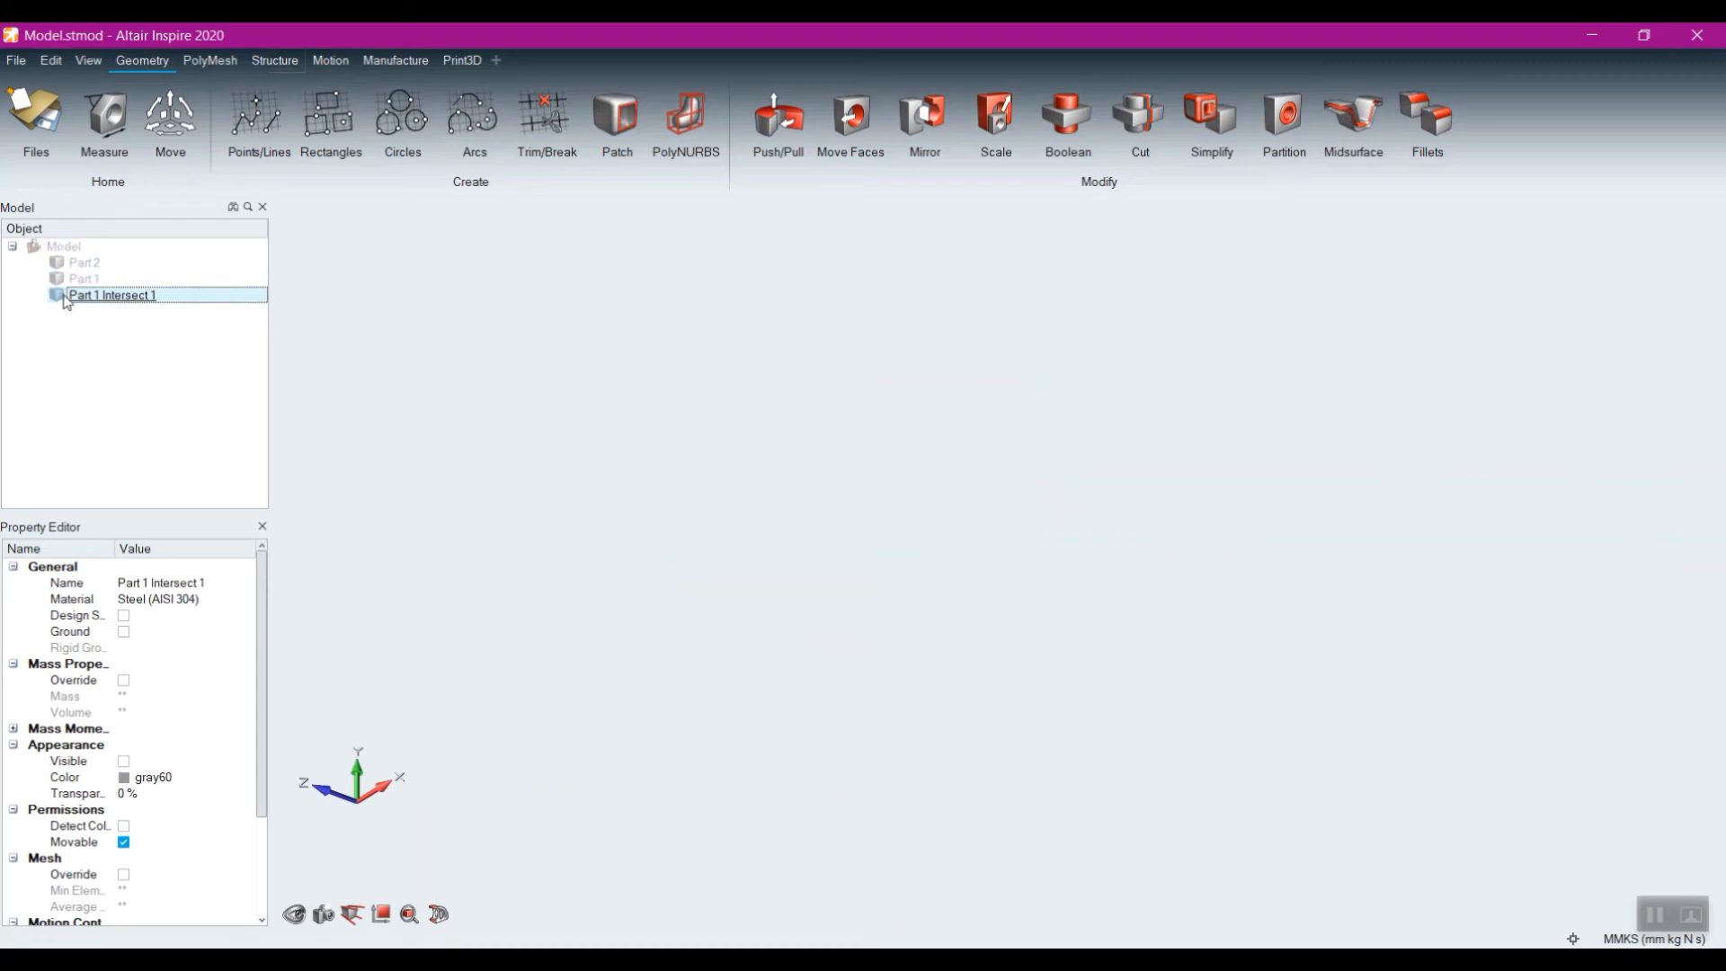
{"action": "left_click", "coordinate": [56, 278]}
{"action": "left_click", "coordinate": [55, 262]}
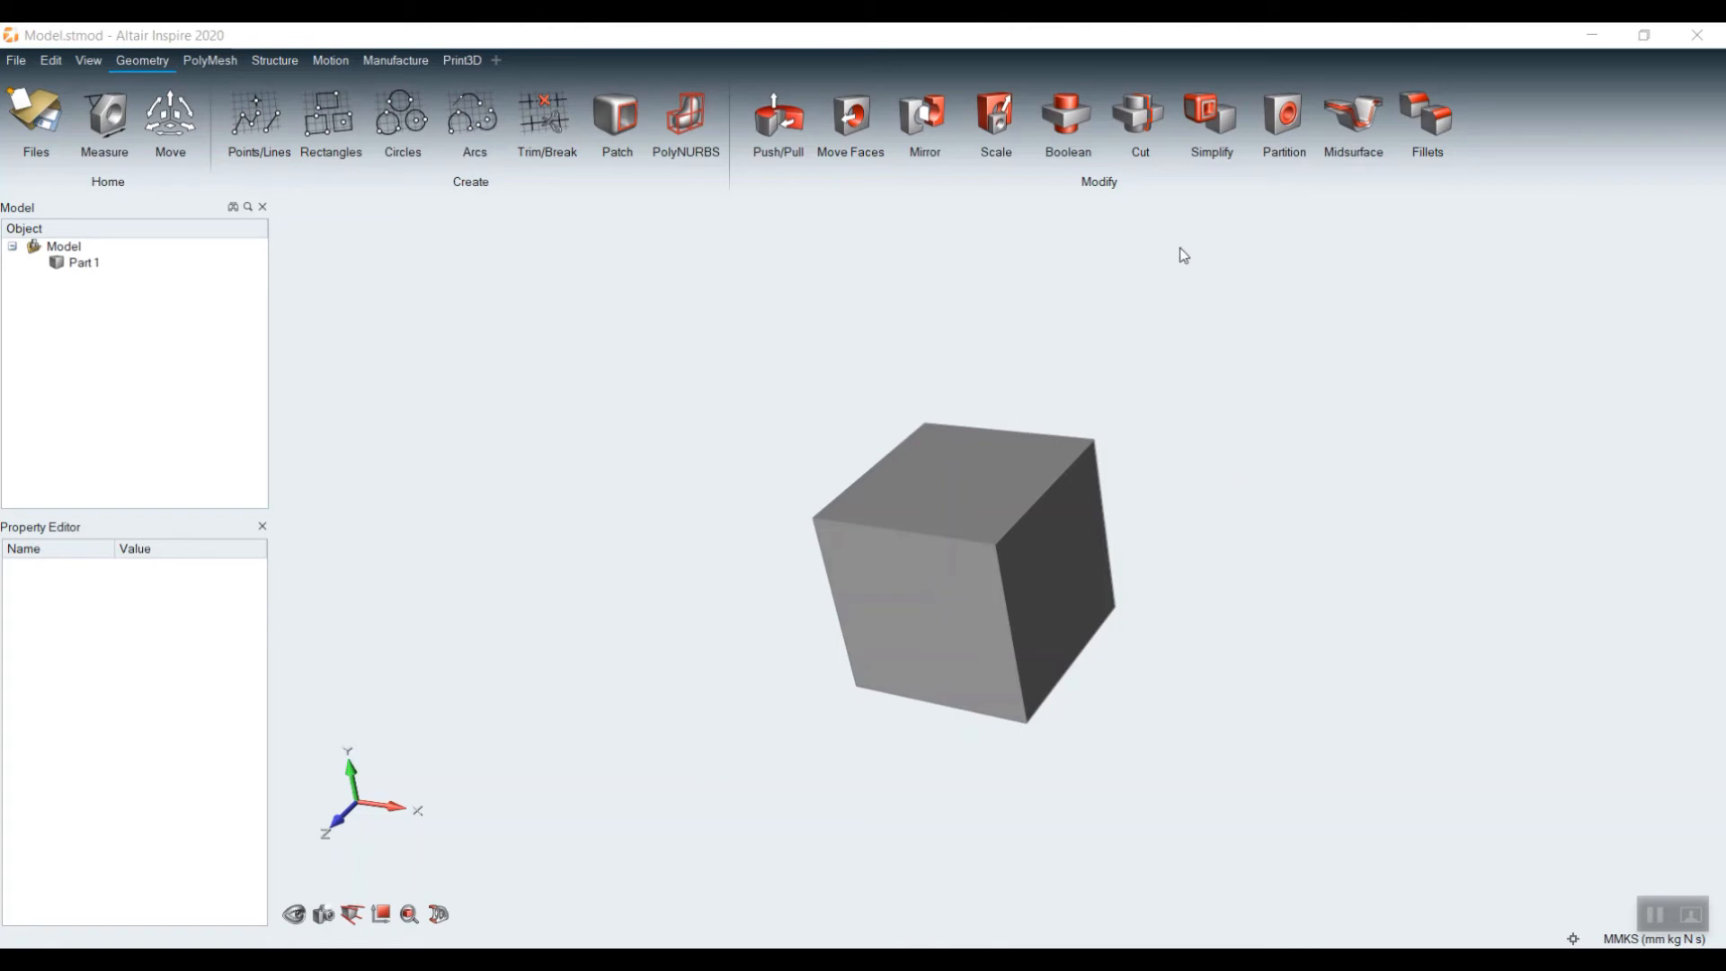
Step: Cut the cube into two parts with a plane perpendicular to its upper front edge, placed near the edge's middle
{"action": "left_click", "coordinate": [1142, 122]}
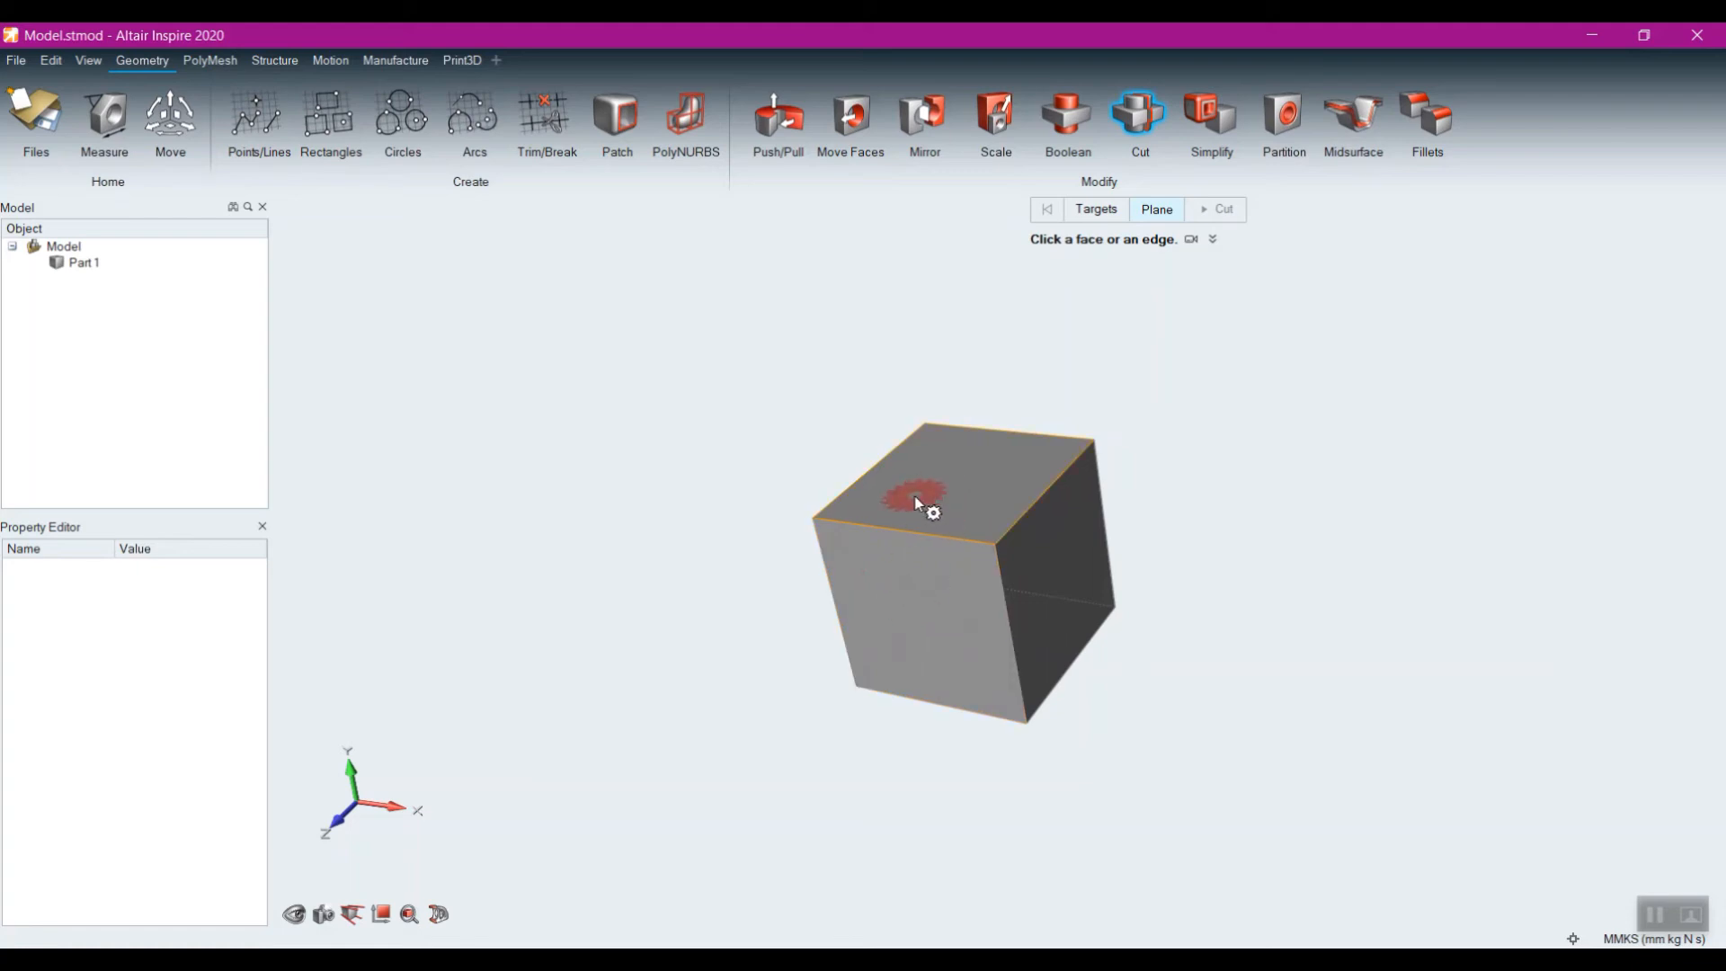
{"action": "scroll", "coordinate": [915, 497], "scroll_direction": "up", "scroll_amount": 5}
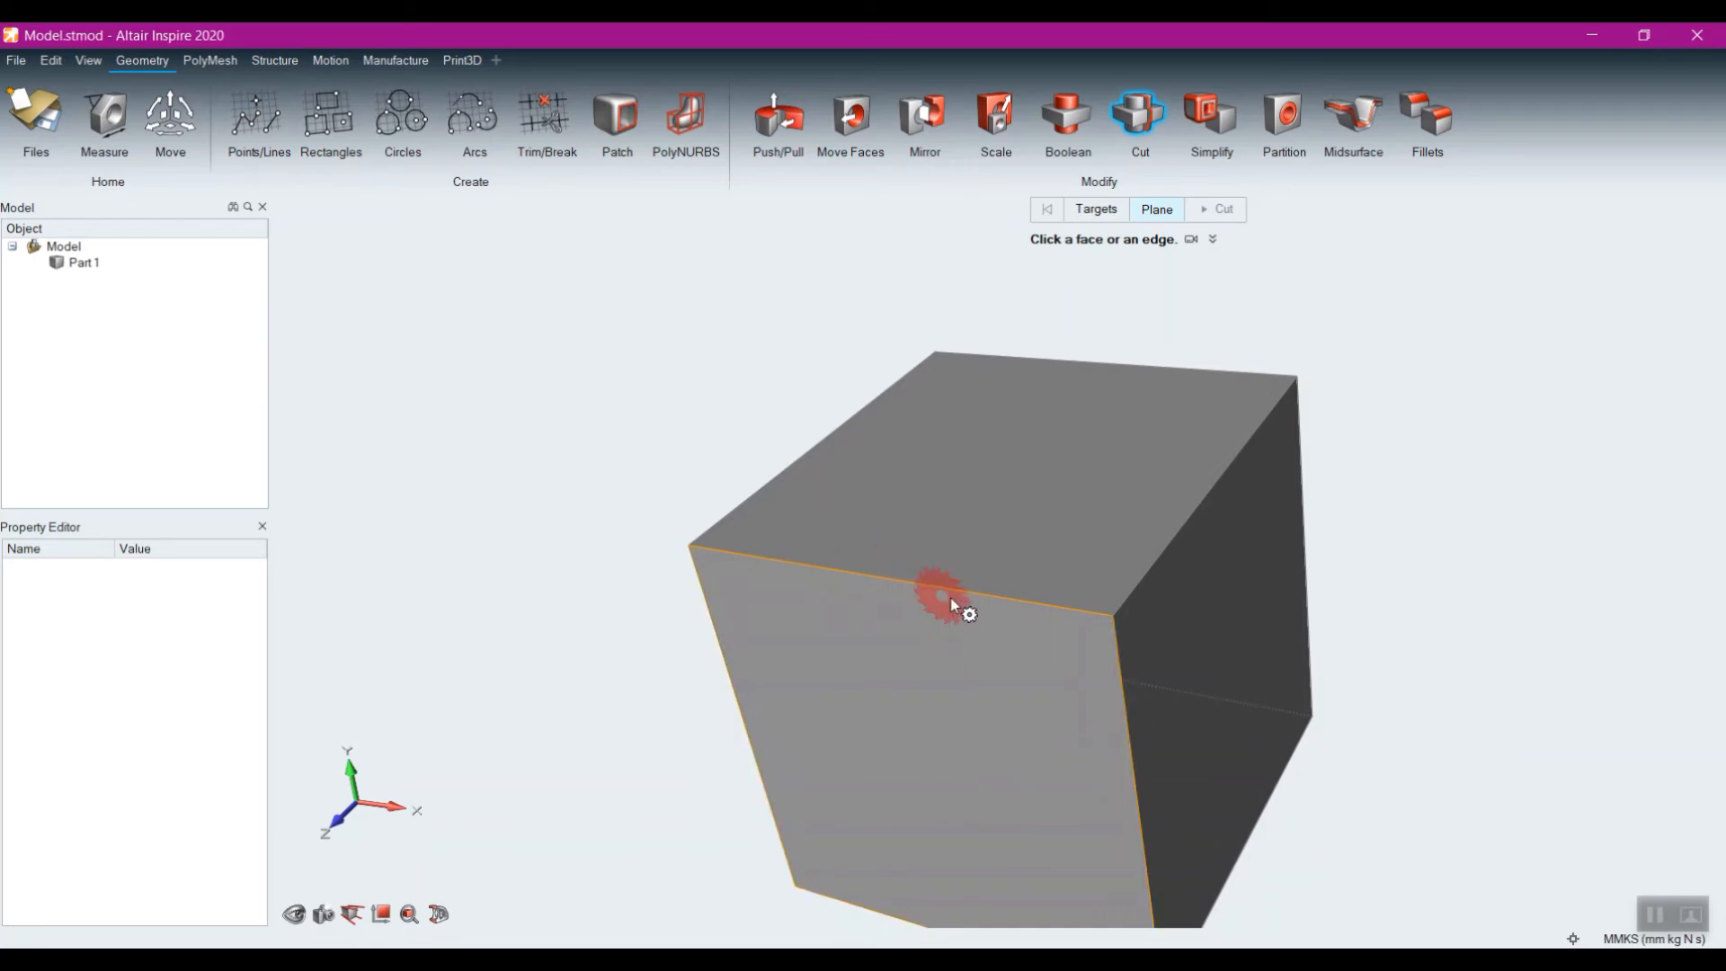
{"action": "left_click", "coordinate": [880, 581]}
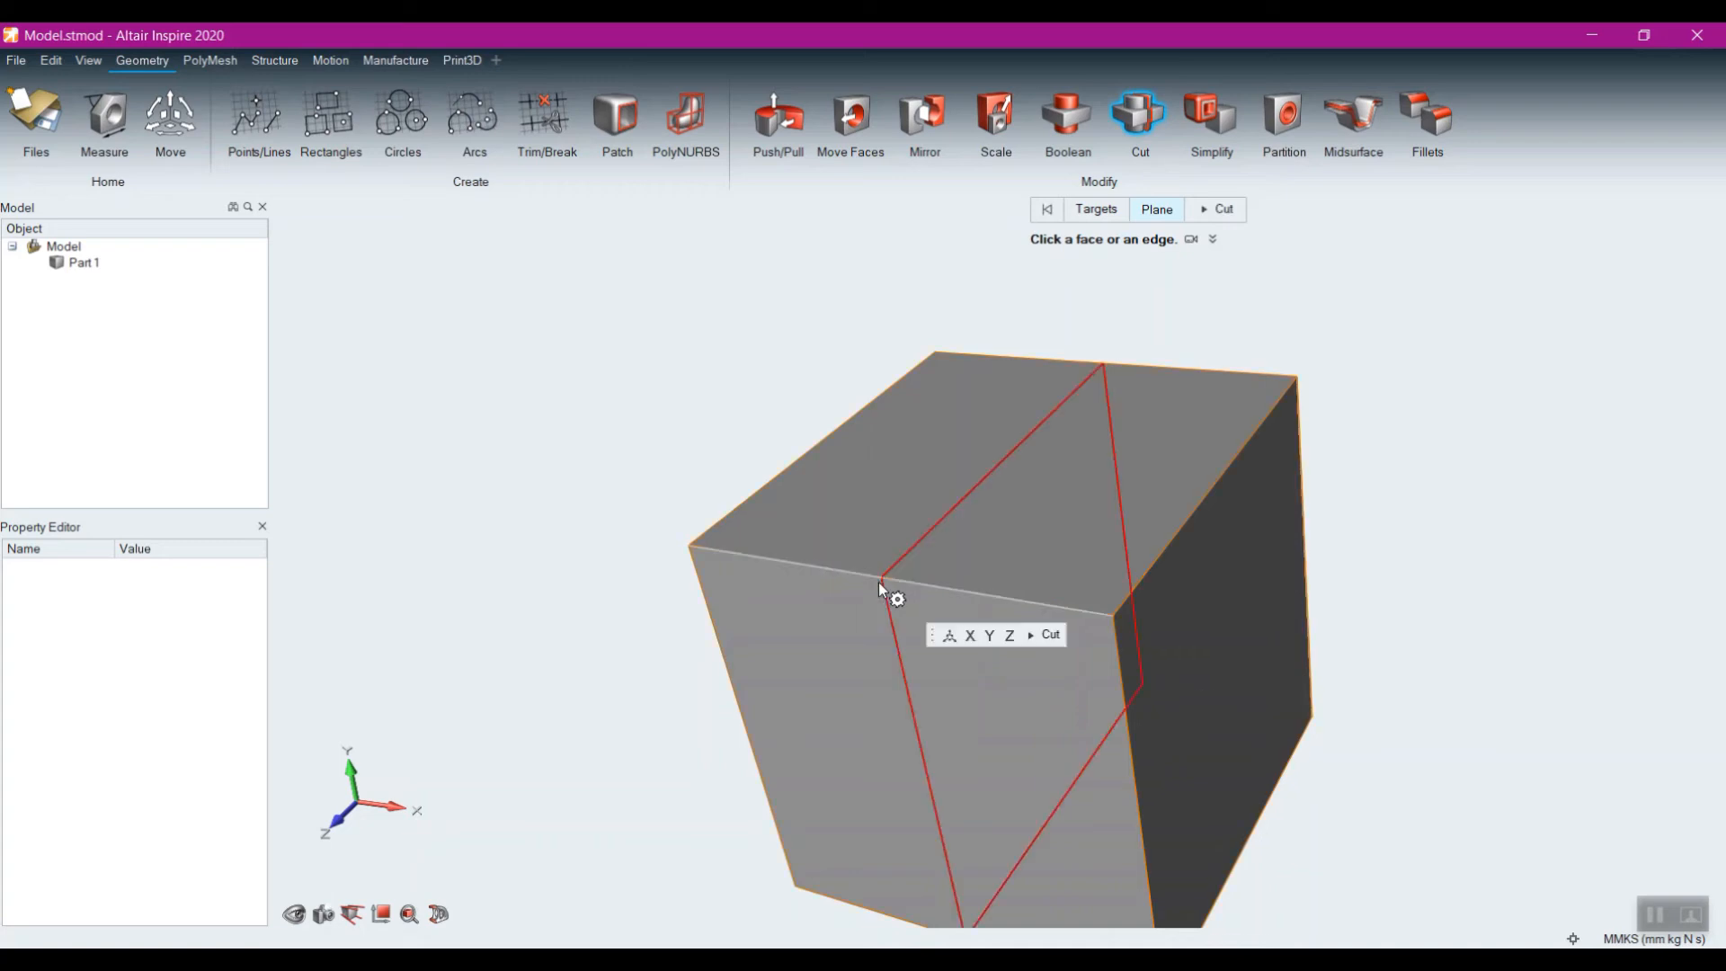
{"action": "right_click_drag", "start_coordinate": [528, 493], "coordinate": [622, 427]}
{"action": "left_click", "coordinate": [1047, 593]}
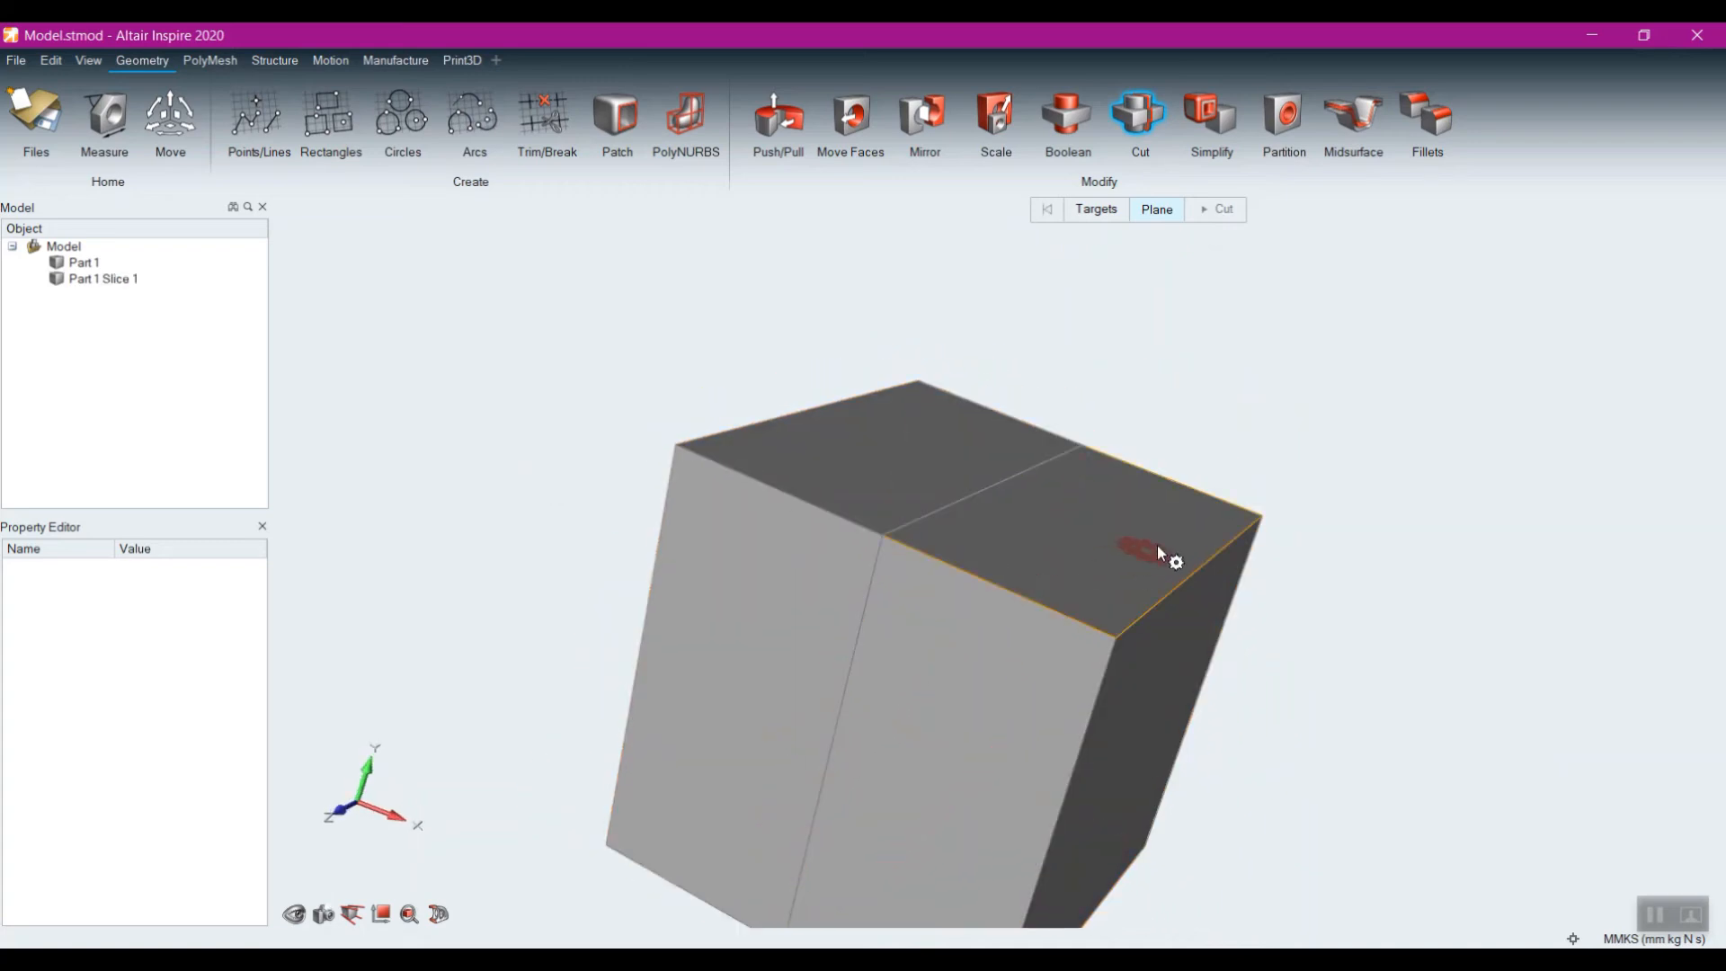
Step: Examine the two halves of the cut cube by hiding and showing each part in turn
{"action": "left_click", "coordinate": [55, 282]}
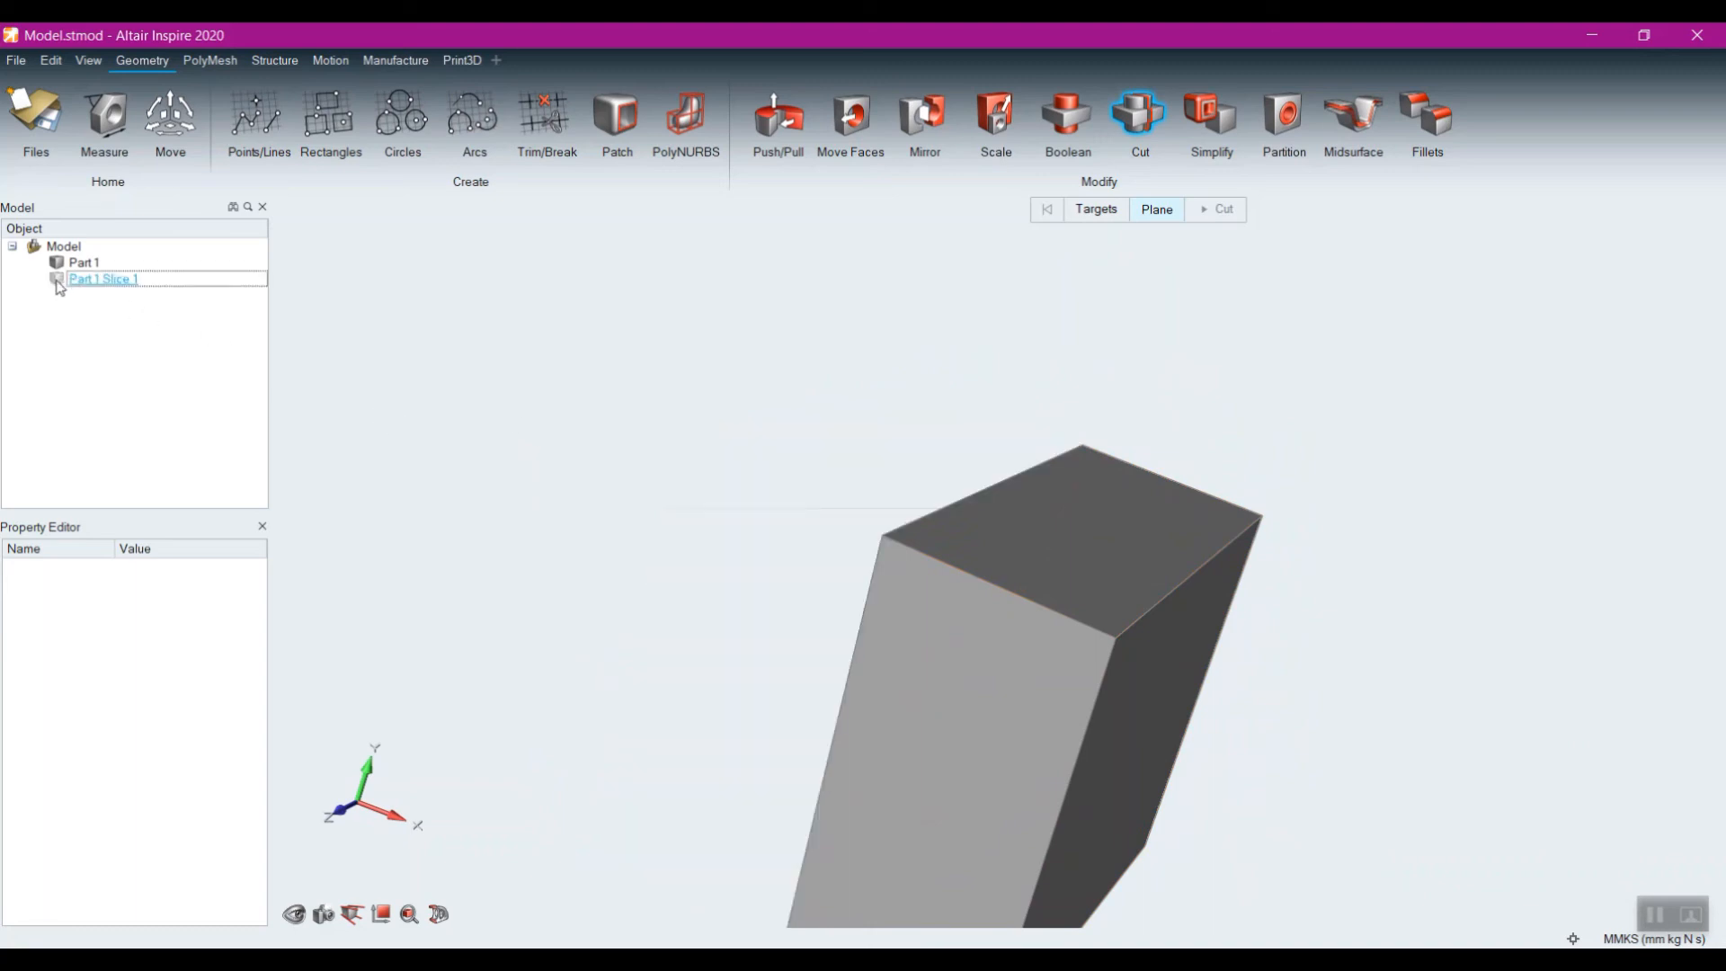
{"action": "left_click", "coordinate": [55, 282]}
{"action": "left_click", "coordinate": [56, 264]}
{"action": "left_click", "coordinate": [56, 264]}
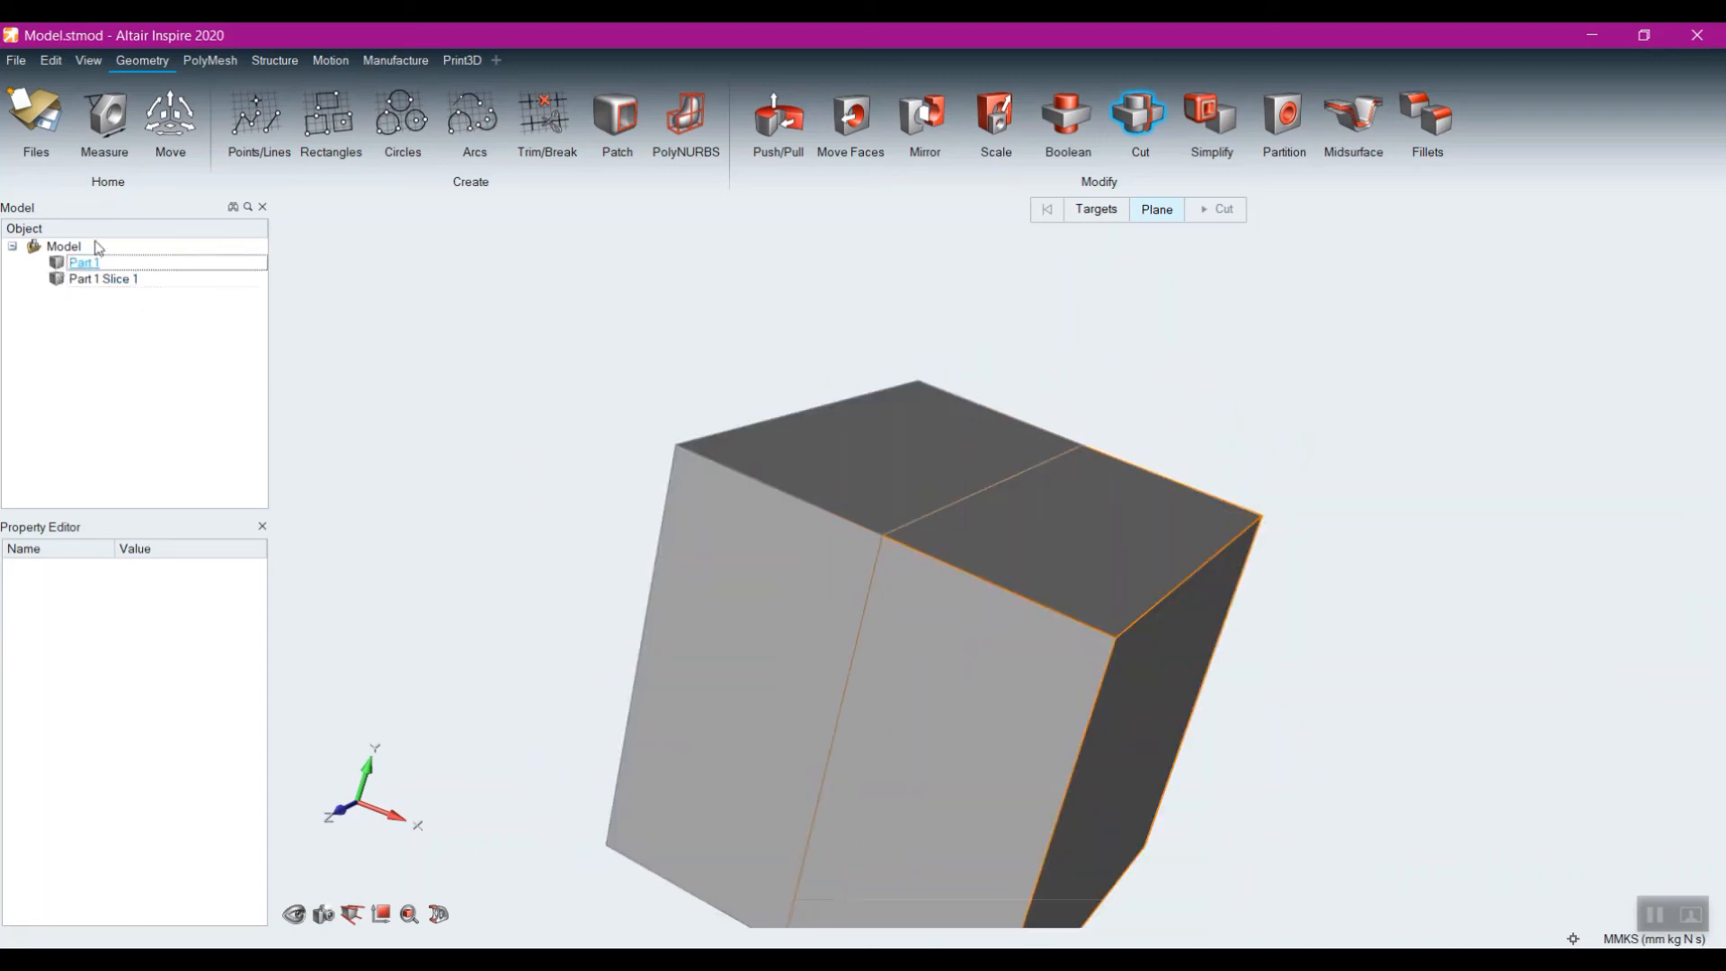
Step: Step back and forth through the last visibility changes and undo the plane cut to restore the single cube
{"action": "left_click", "coordinate": [50, 60]}
{"action": "left_click", "coordinate": [78, 85]}
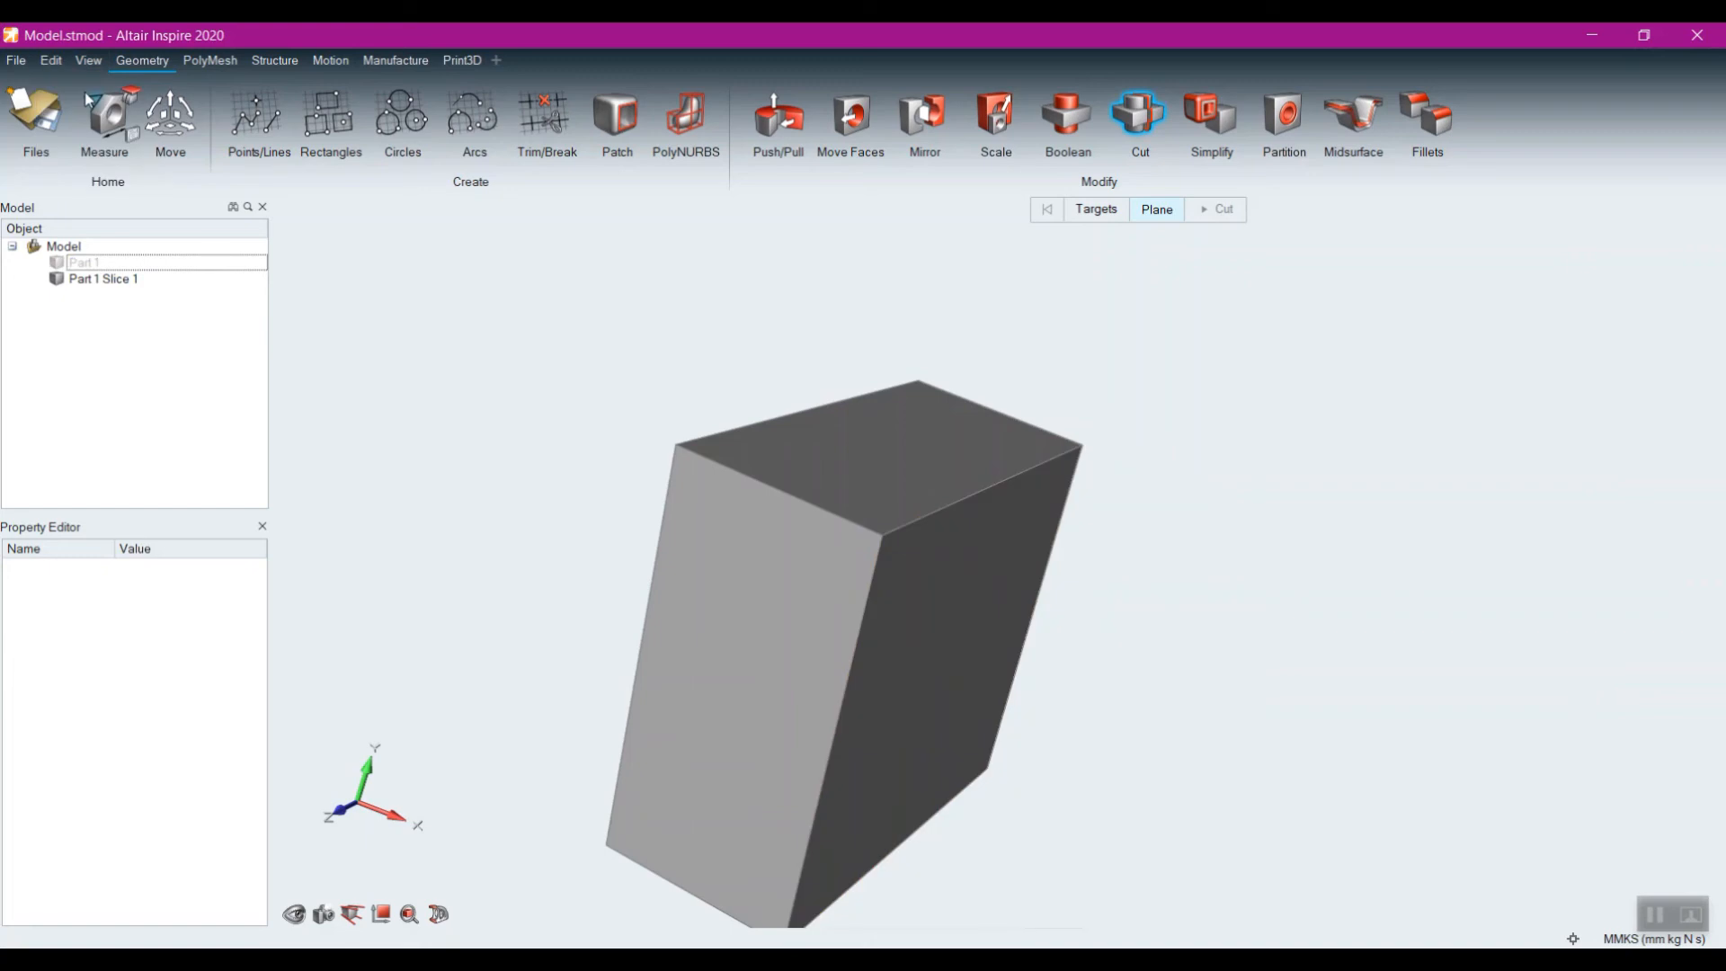
{"action": "left_click", "coordinate": [50, 60]}
{"action": "left_click", "coordinate": [79, 107]}
{"action": "left_click", "coordinate": [51, 60]}
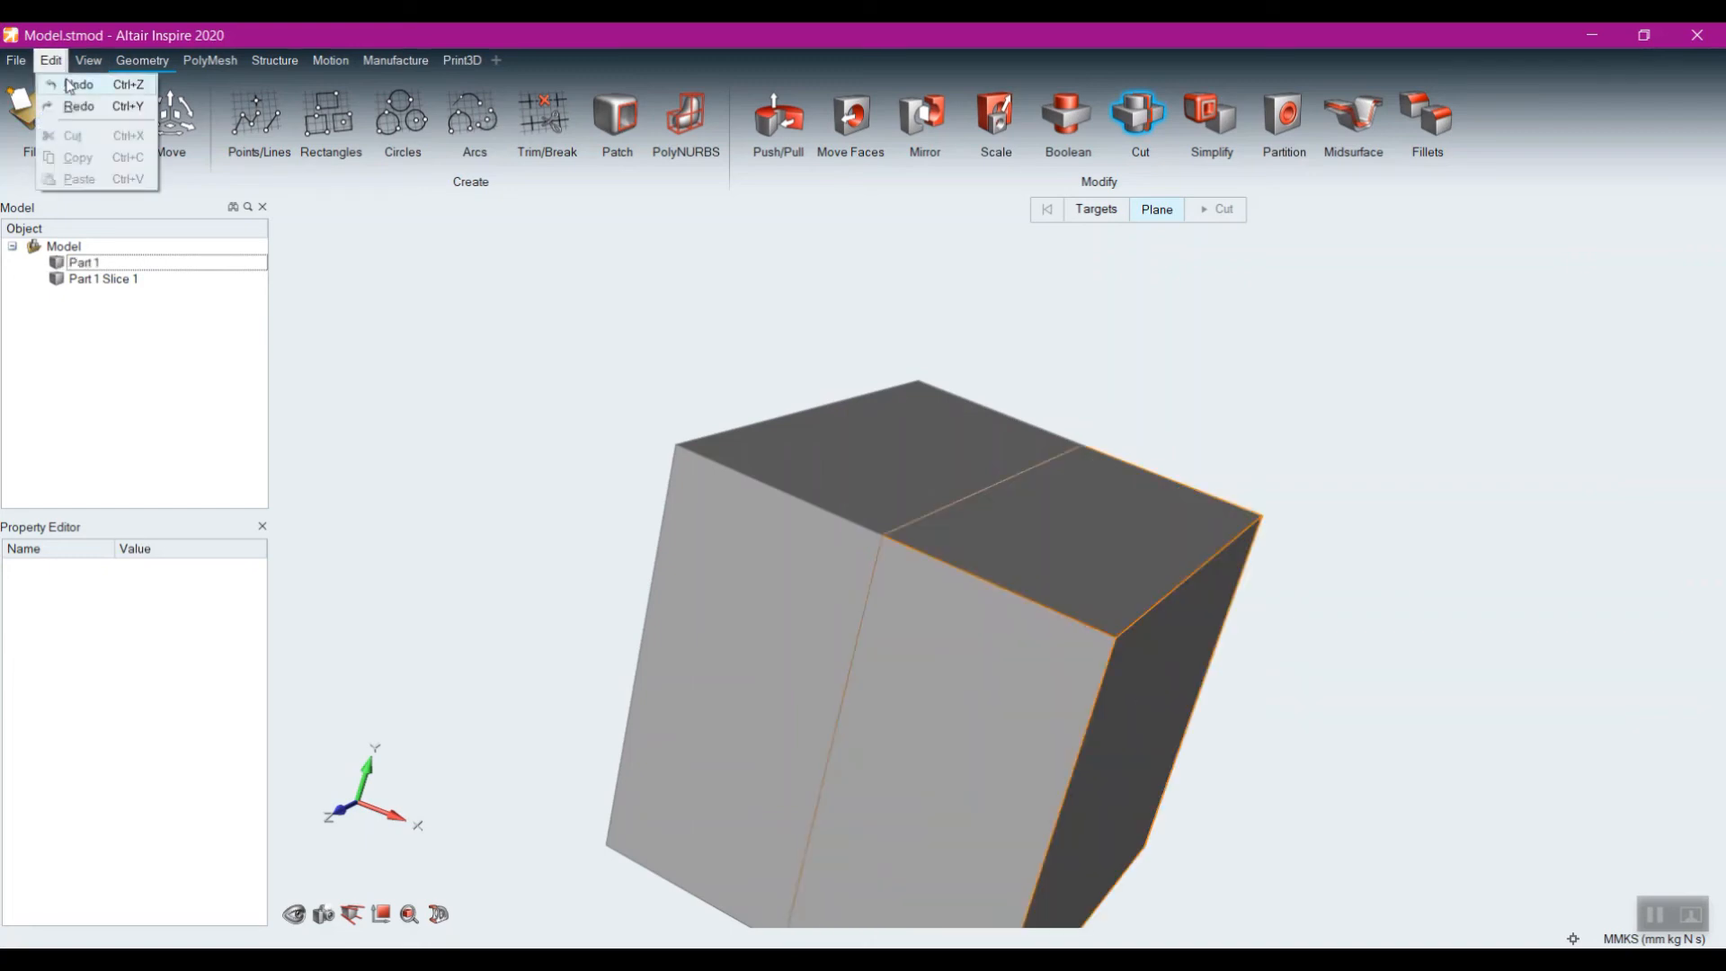
{"action": "left_click", "coordinate": [75, 83]}
{"action": "left_click", "coordinate": [52, 60]}
{"action": "left_click", "coordinate": [75, 104]}
{"action": "left_click", "coordinate": [52, 61]}
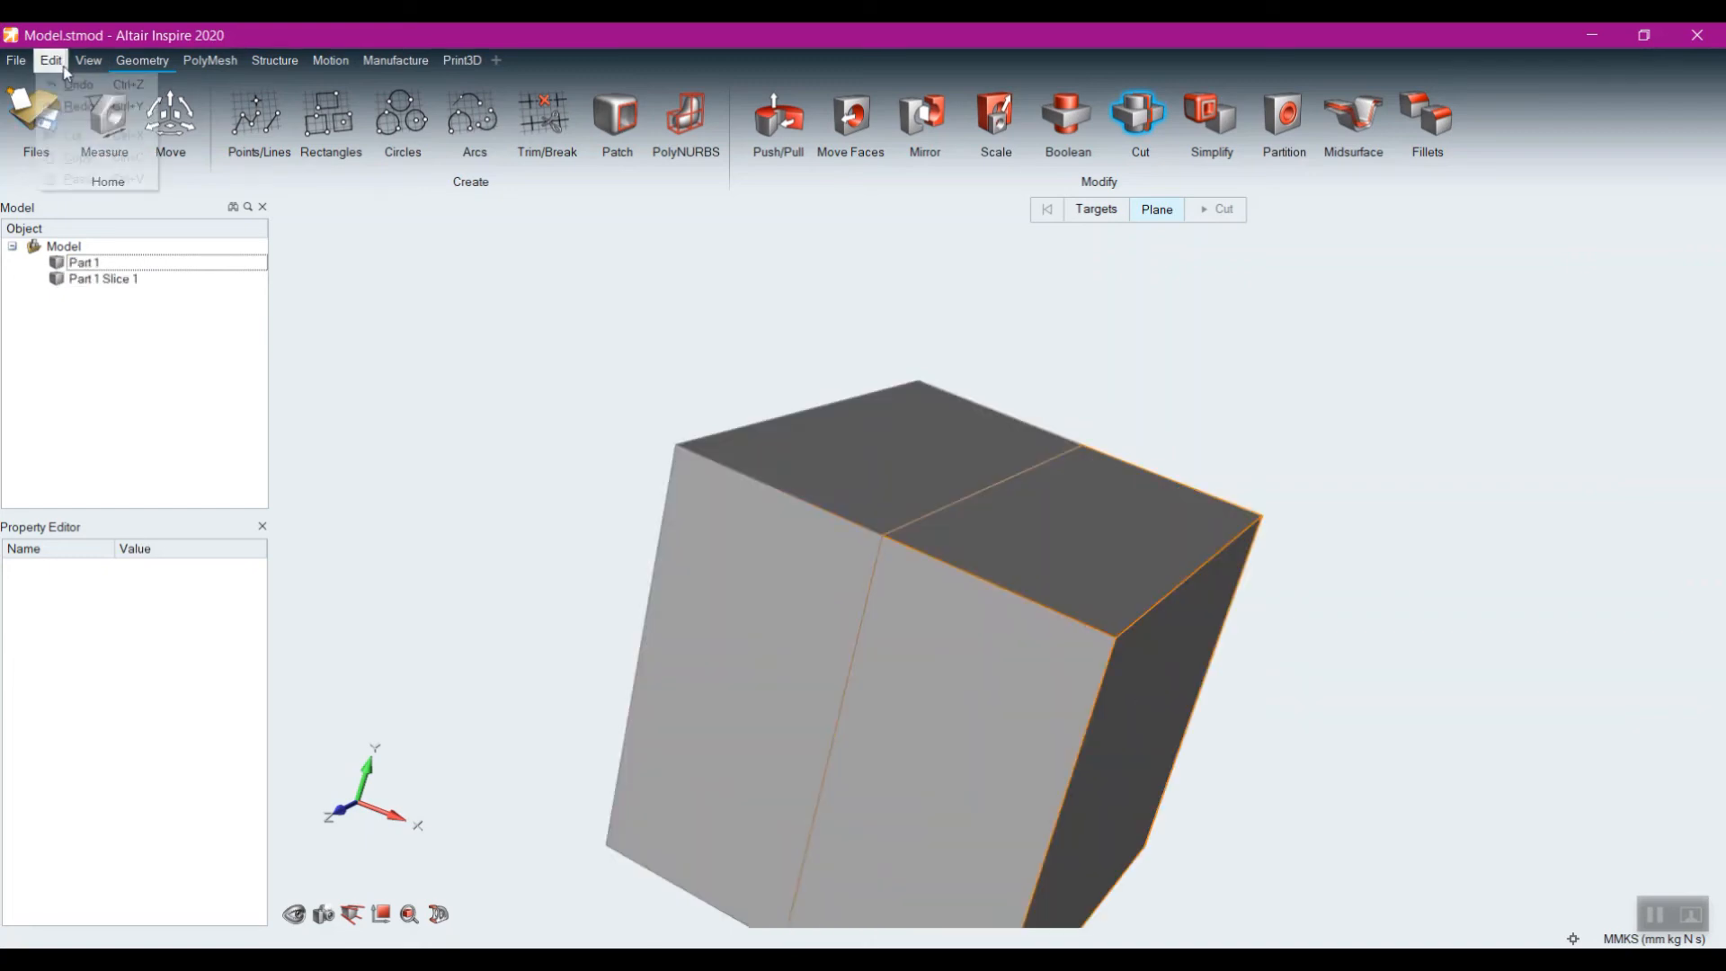
{"action": "left_click", "coordinate": [72, 85]}
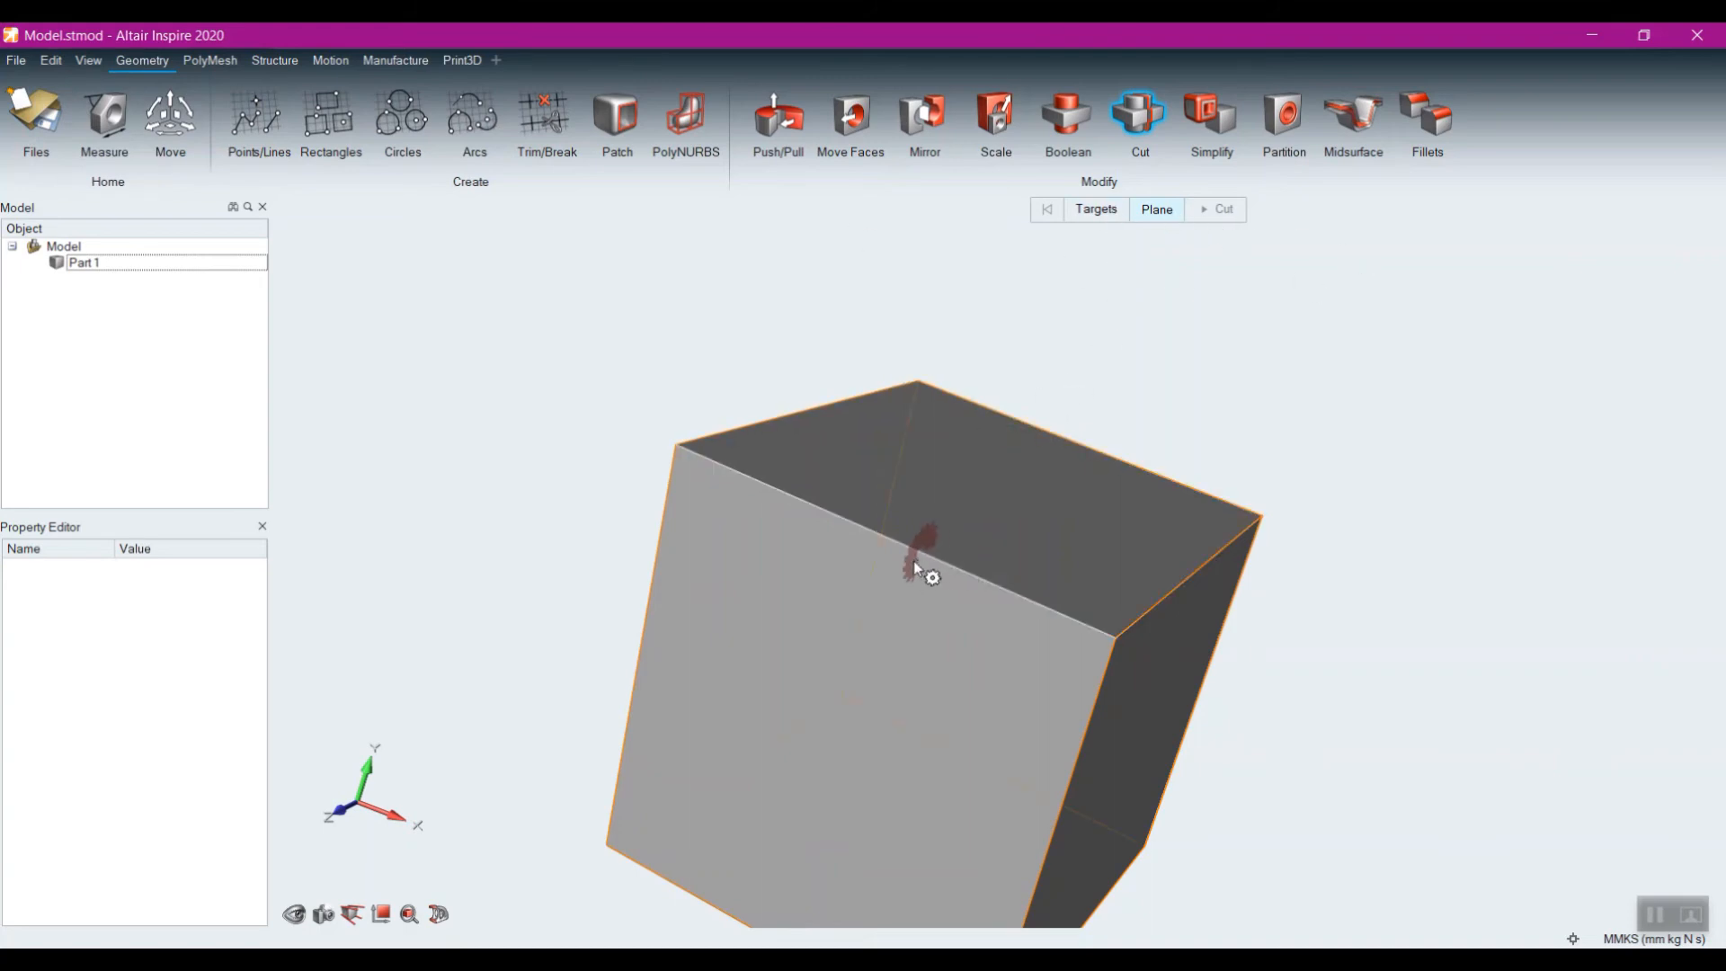
Step: Place a cutting plane at the middle of the cube's upper front edge and try its Y, Z and X alignments
{"action": "left_click", "coordinate": [889, 538]}
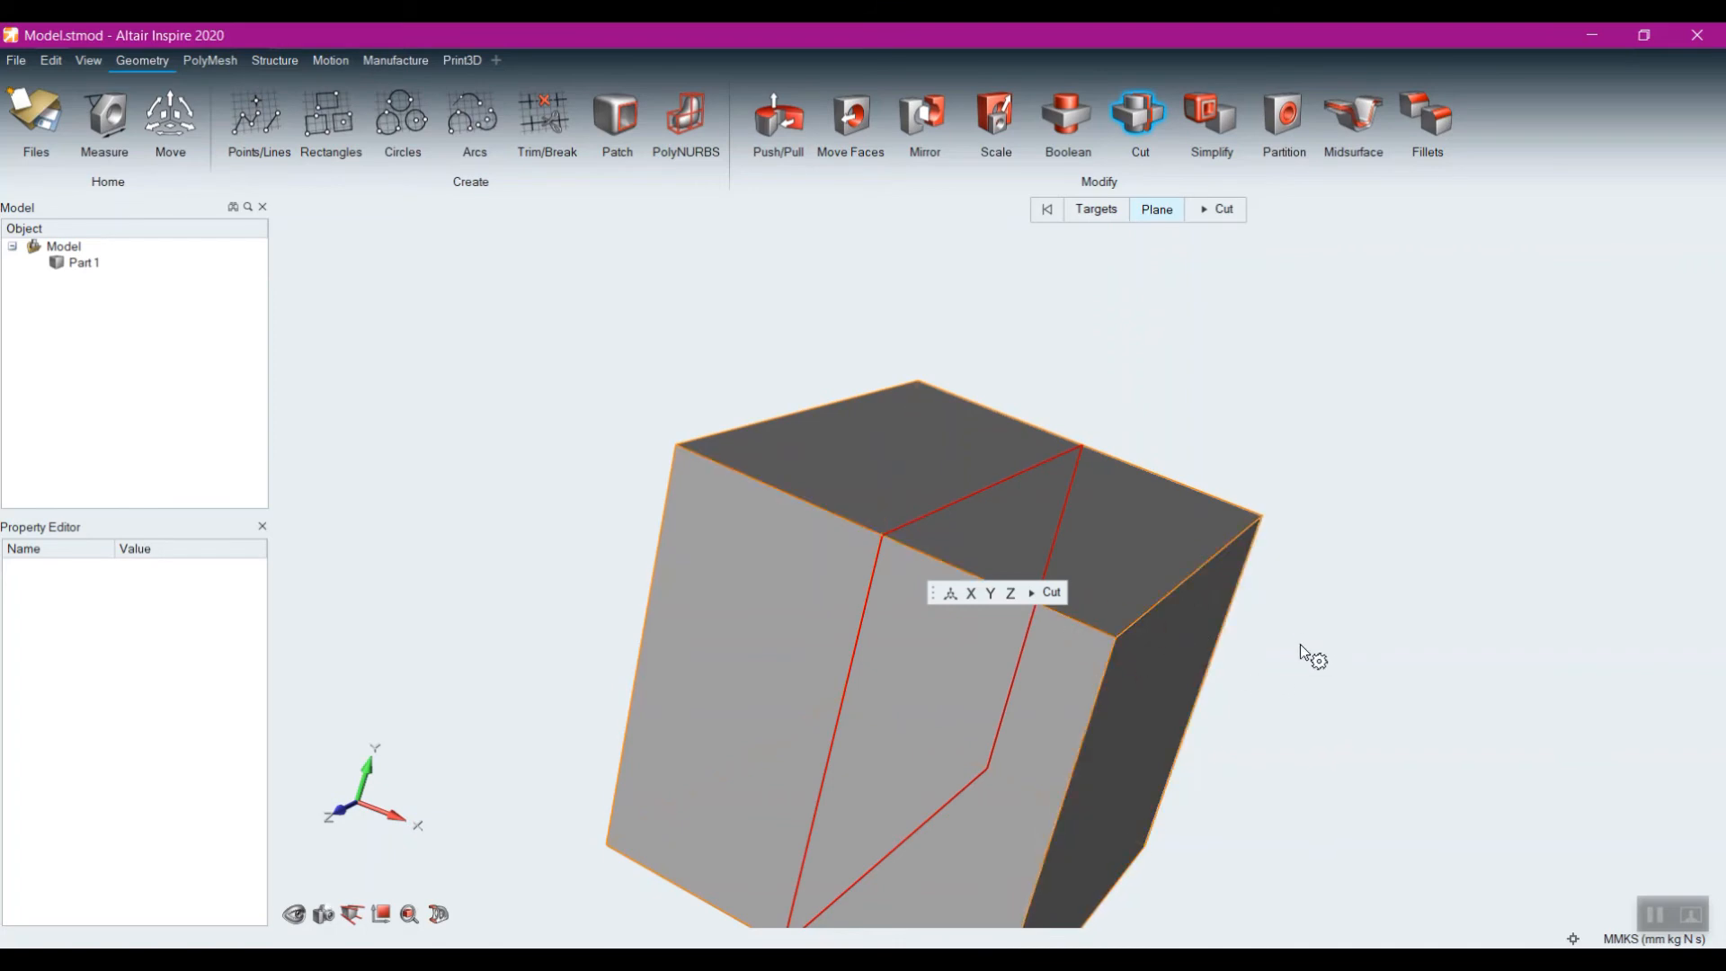
{"action": "left_click", "coordinate": [993, 595]}
{"action": "left_click", "coordinate": [1011, 595]}
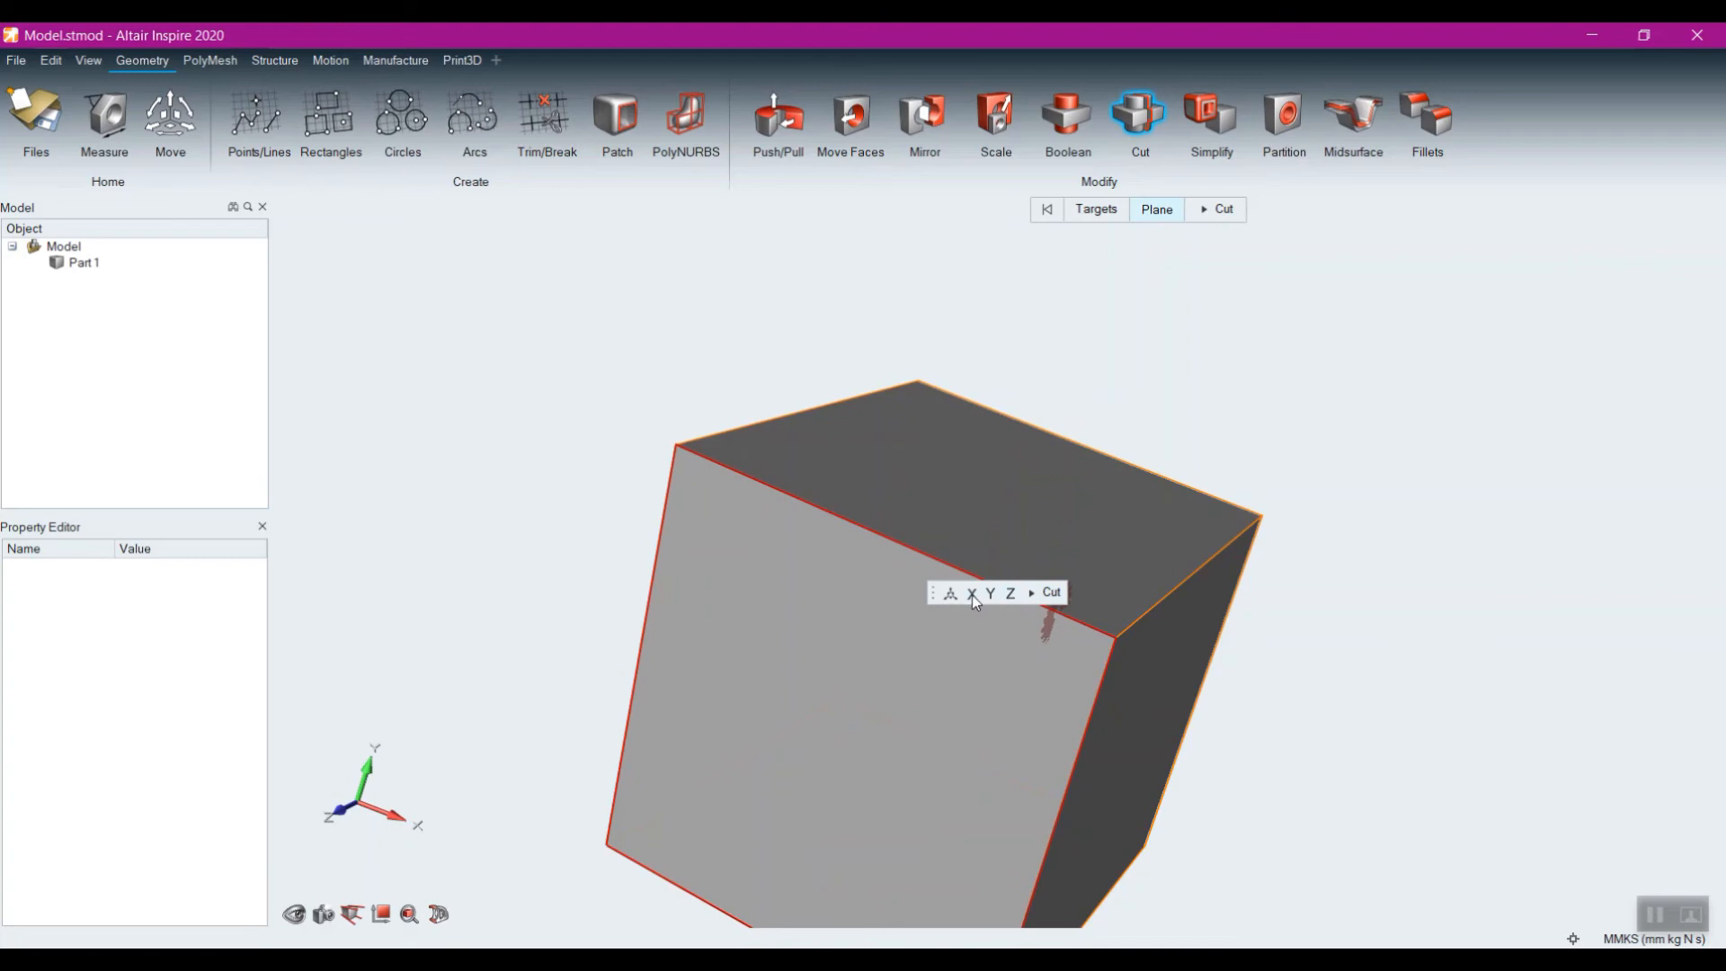
{"action": "left_click", "coordinate": [972, 594]}
Step: Tilt the cutting plane with its move handles, shift it 15 mm along its Z direction, and cut the cube
{"action": "left_click", "coordinate": [951, 596]}
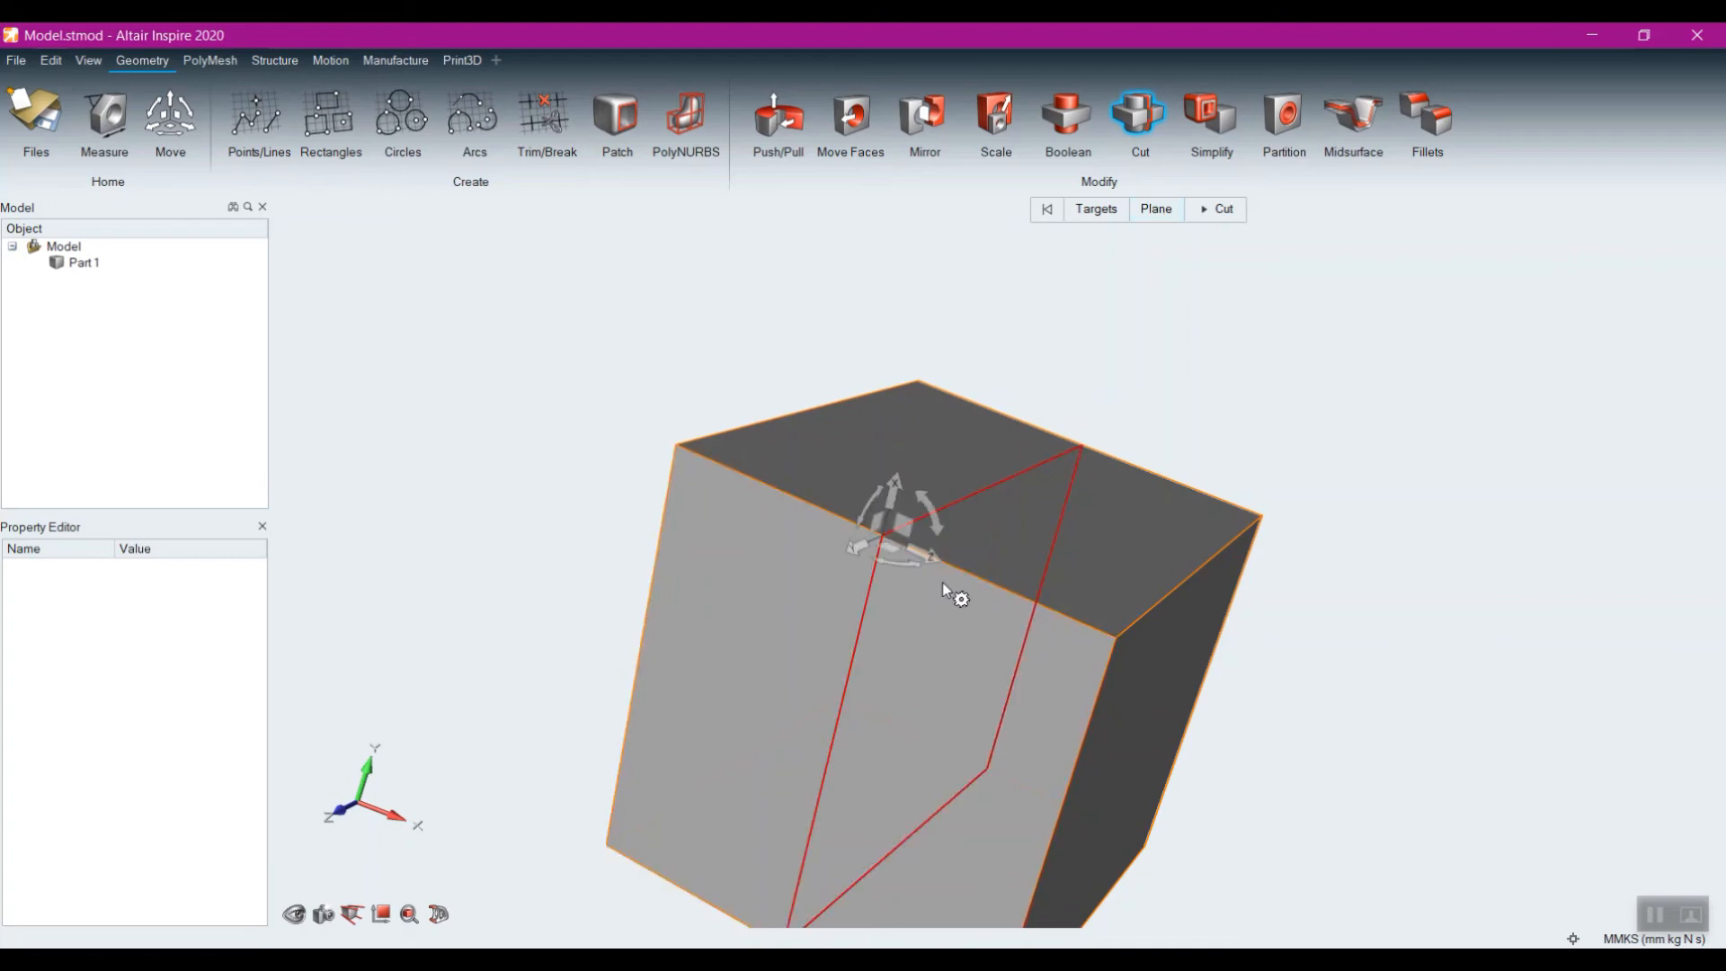
{"action": "left_click_drag", "start_coordinate": [918, 490], "coordinate": [979, 640]}
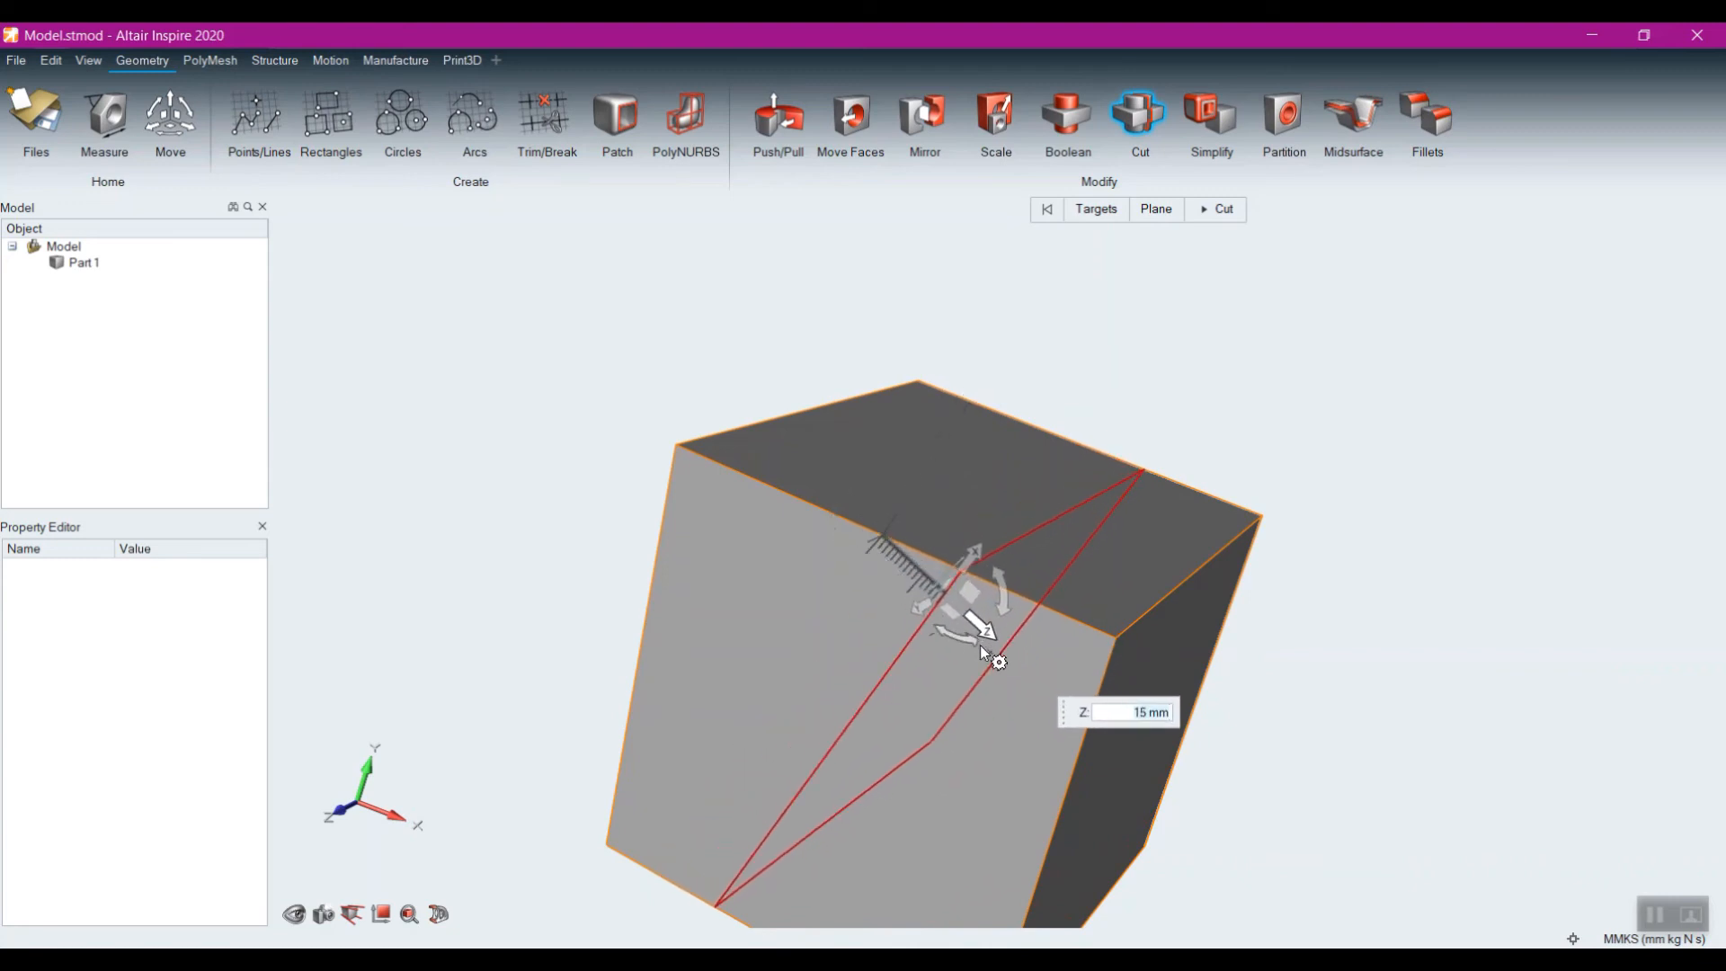
{"action": "left_click", "coordinate": [1223, 210]}
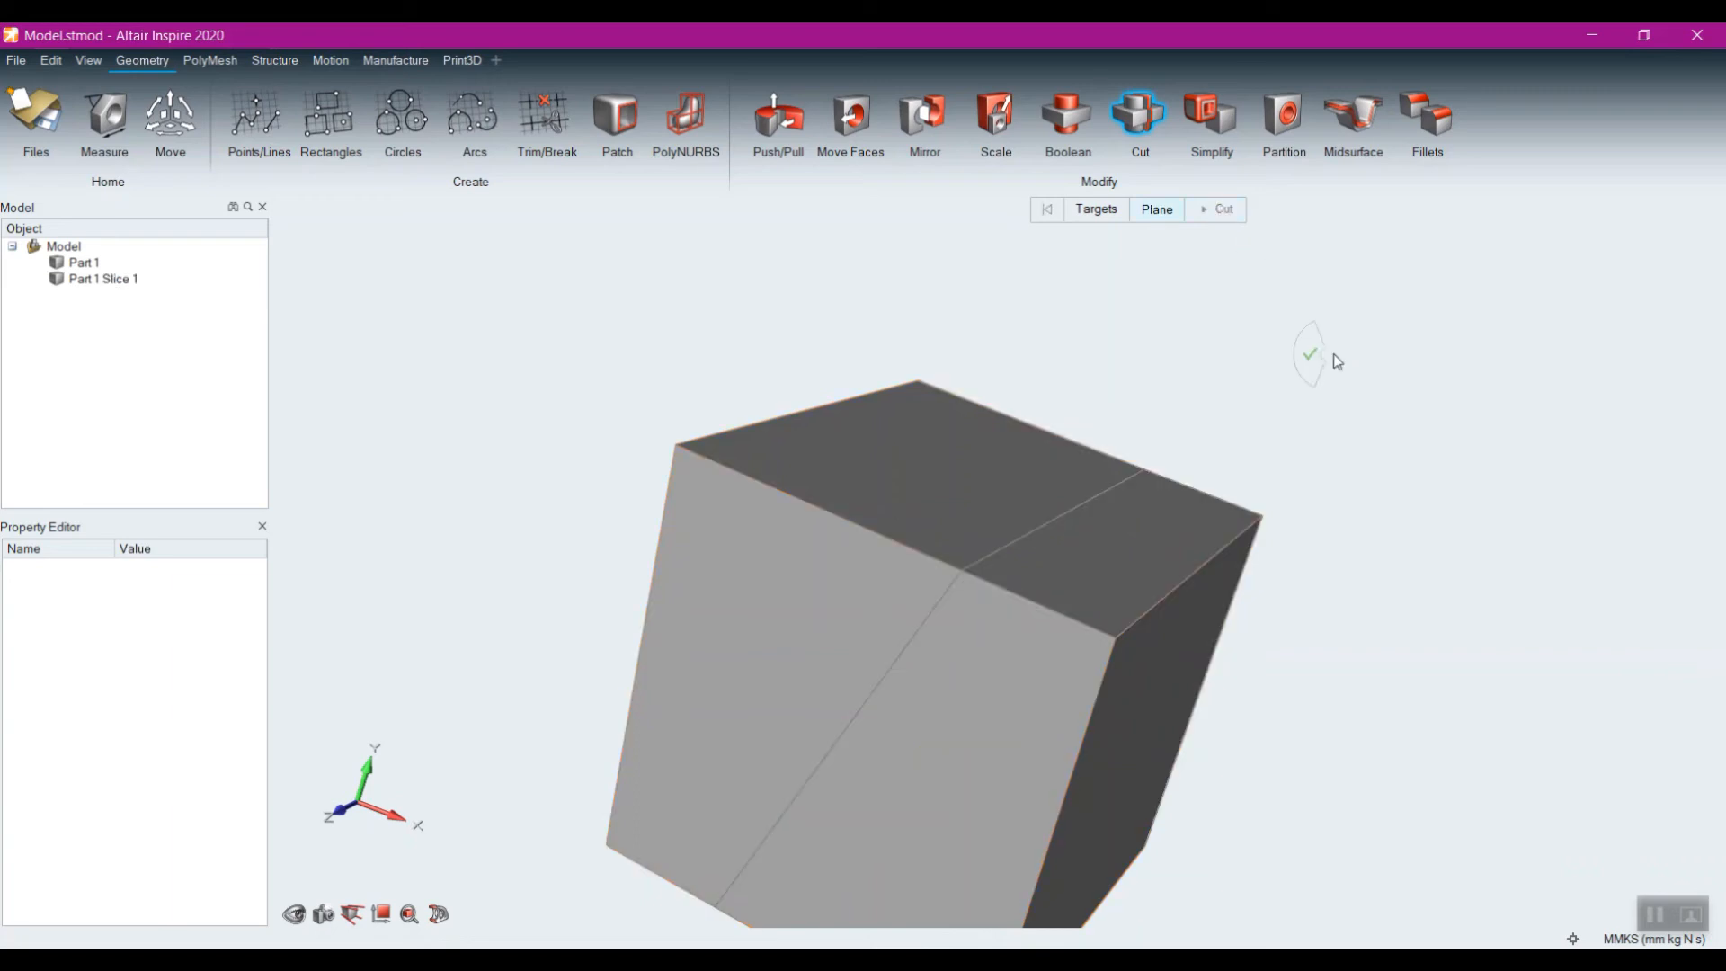
Step: Push the bottom face of Part 1 inward with Push/Pull so it forms a step beside the slice
{"action": "right_click_drag", "start_coordinate": [1384, 455], "coordinate": [1327, 468]}
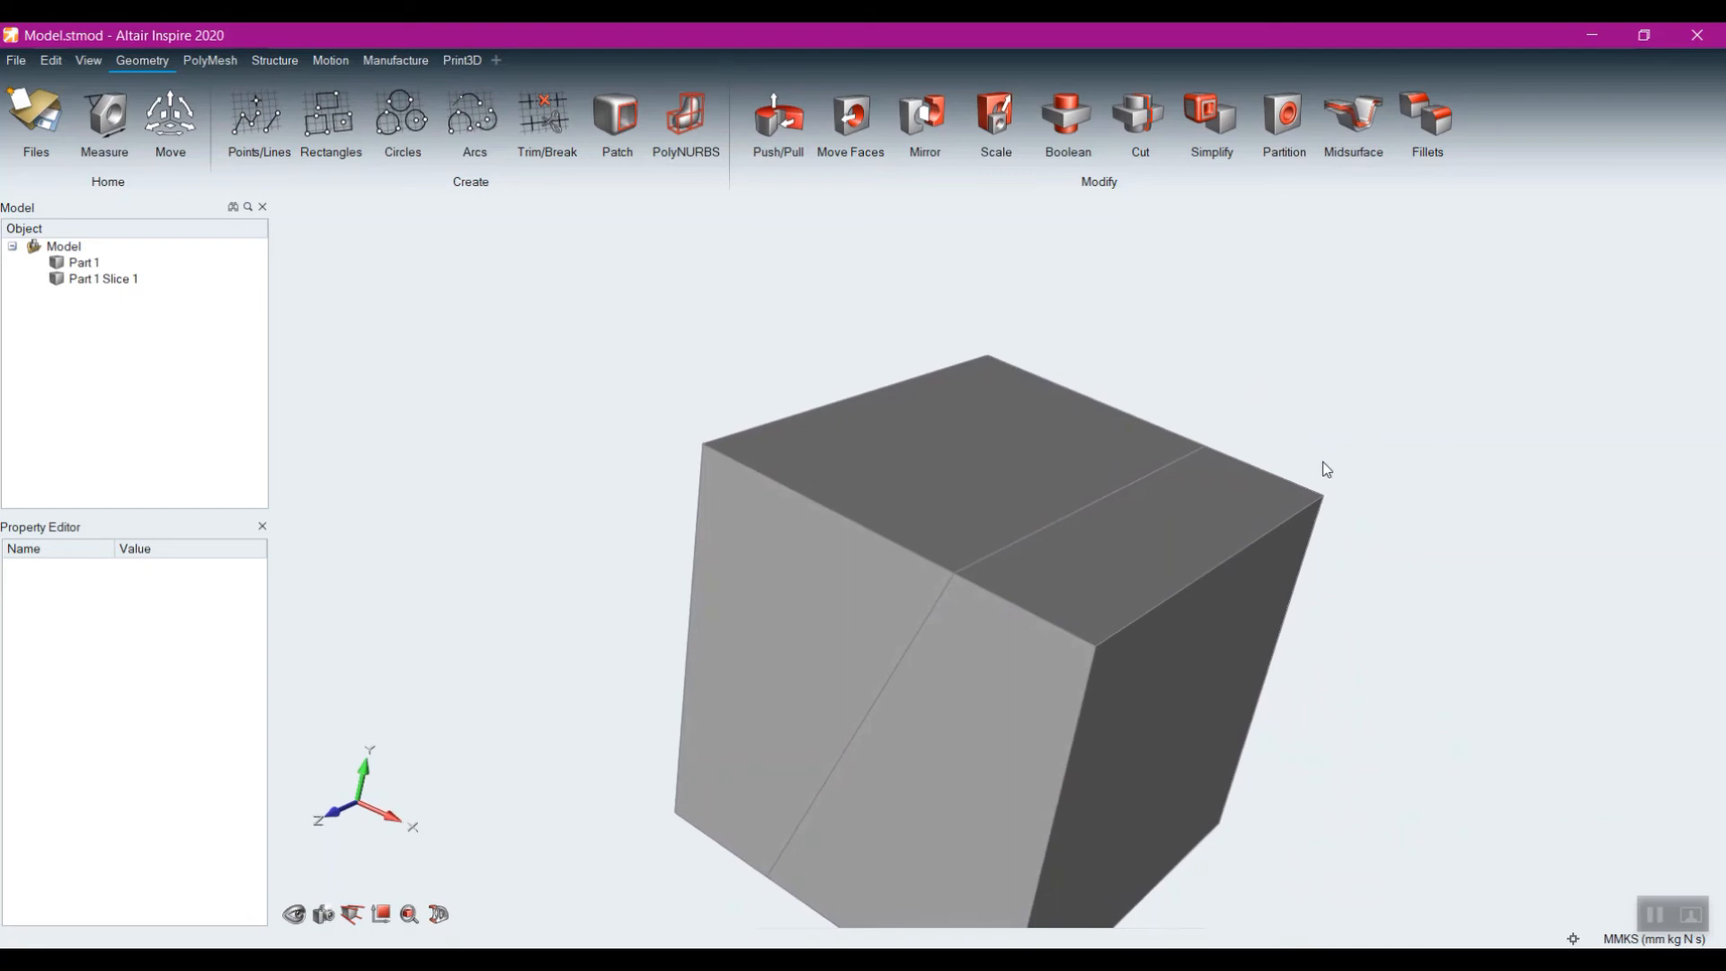
{"action": "right_click_drag", "start_coordinate": [1025, 558], "coordinate": [1028, 390]}
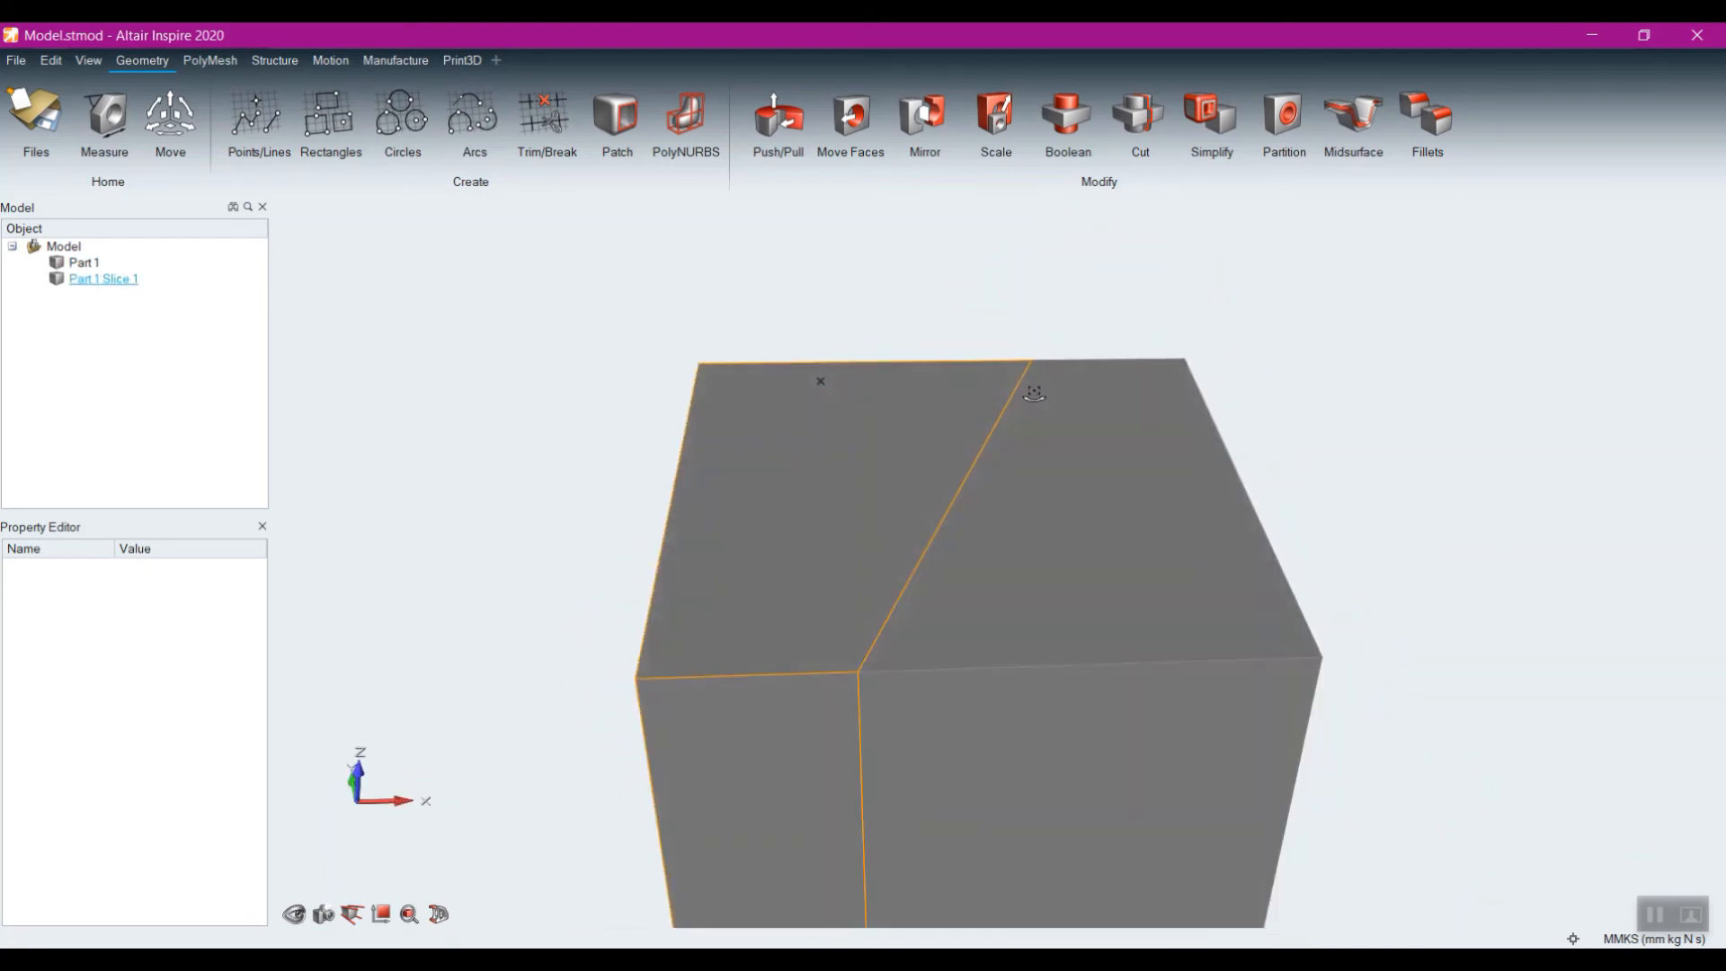
{"action": "scroll", "coordinate": [1076, 736], "scroll_direction": "down", "scroll_amount": 5}
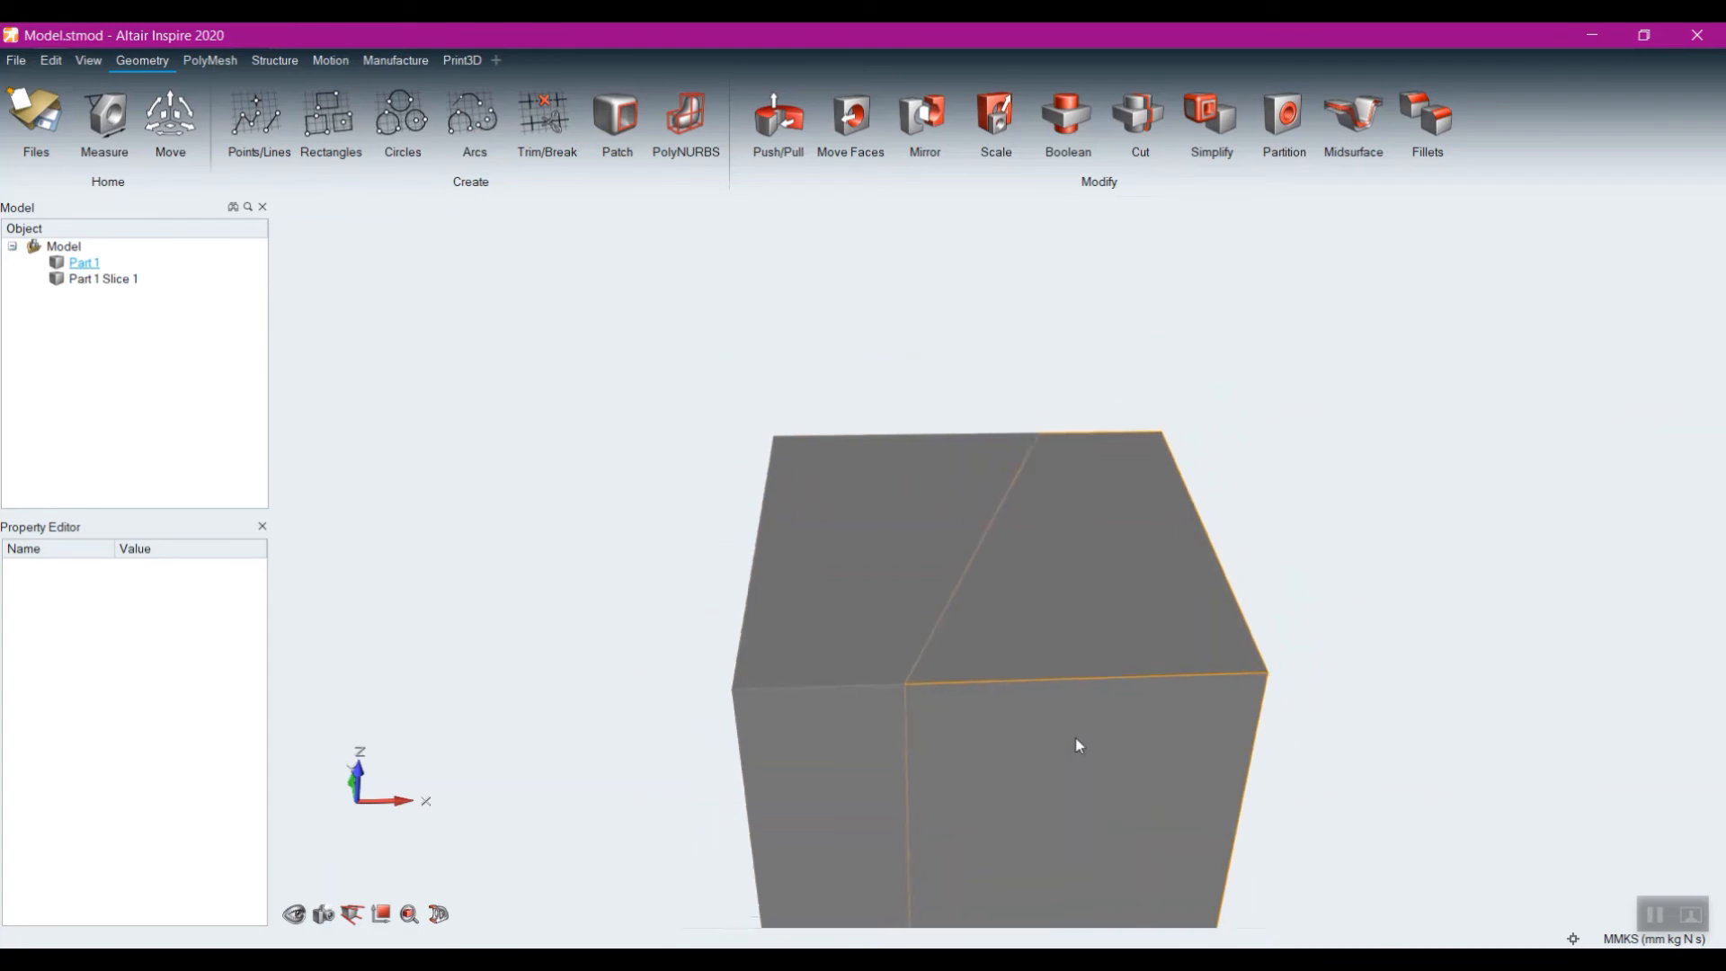
{"action": "middle_click_drag", "start_coordinate": [1077, 746], "coordinate": [920, 363]}
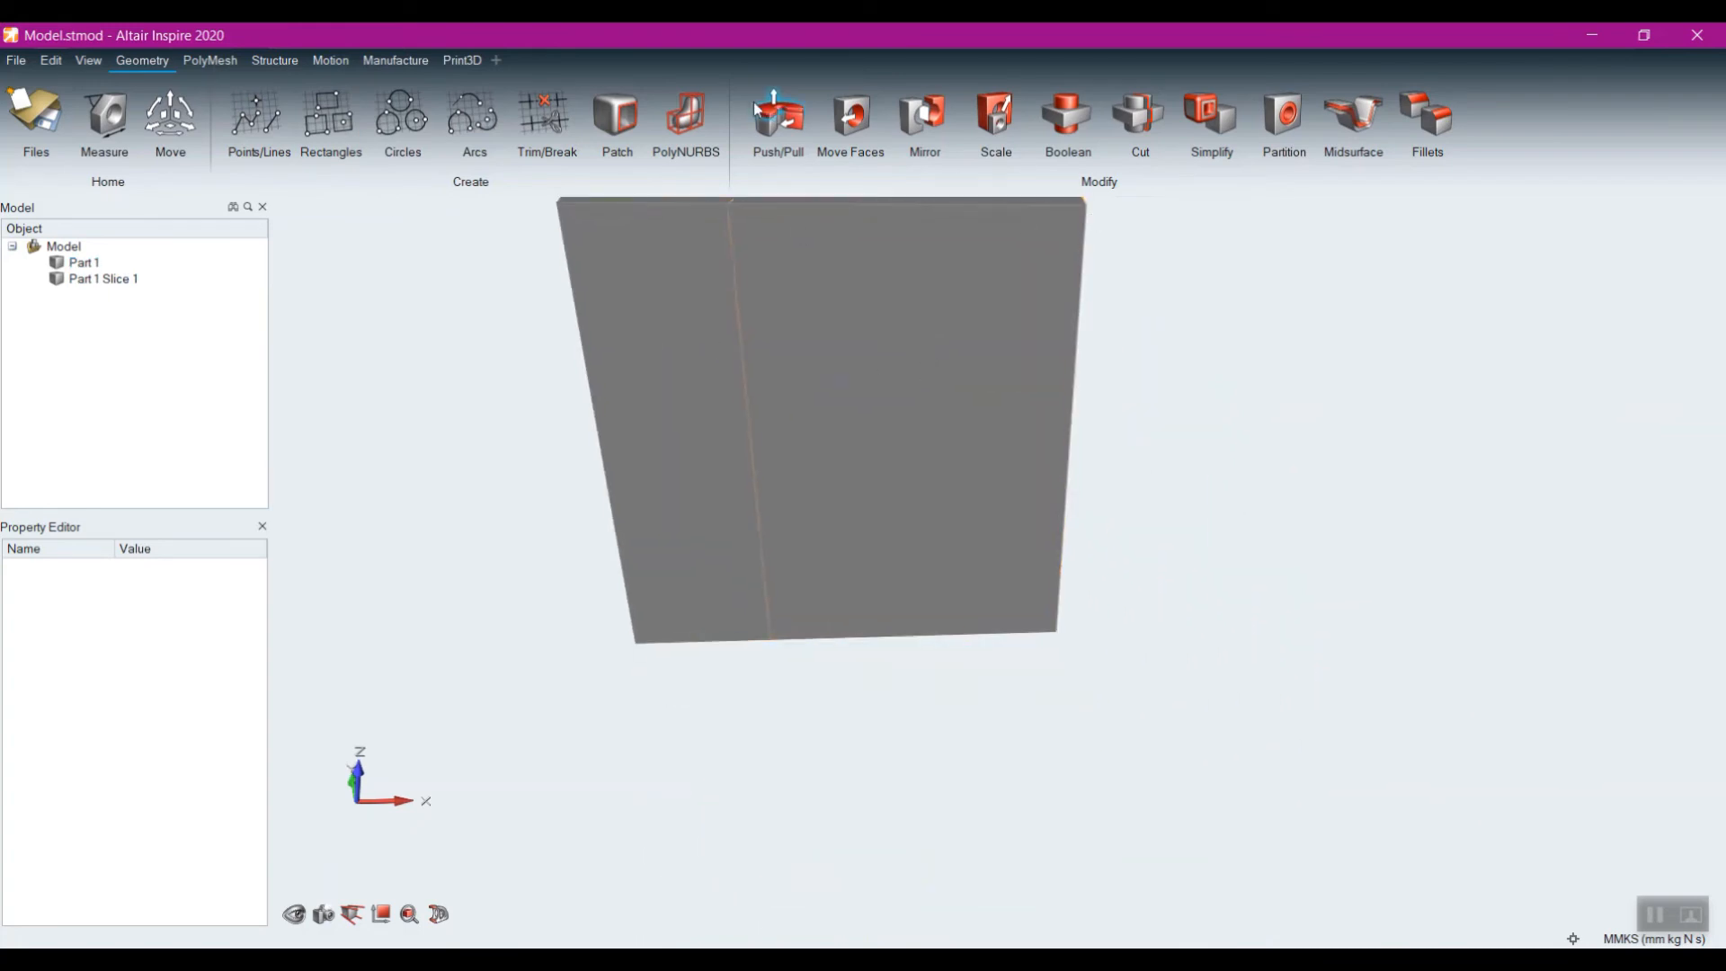
{"action": "left_click", "coordinate": [769, 114]}
{"action": "left_click", "coordinate": [940, 466]}
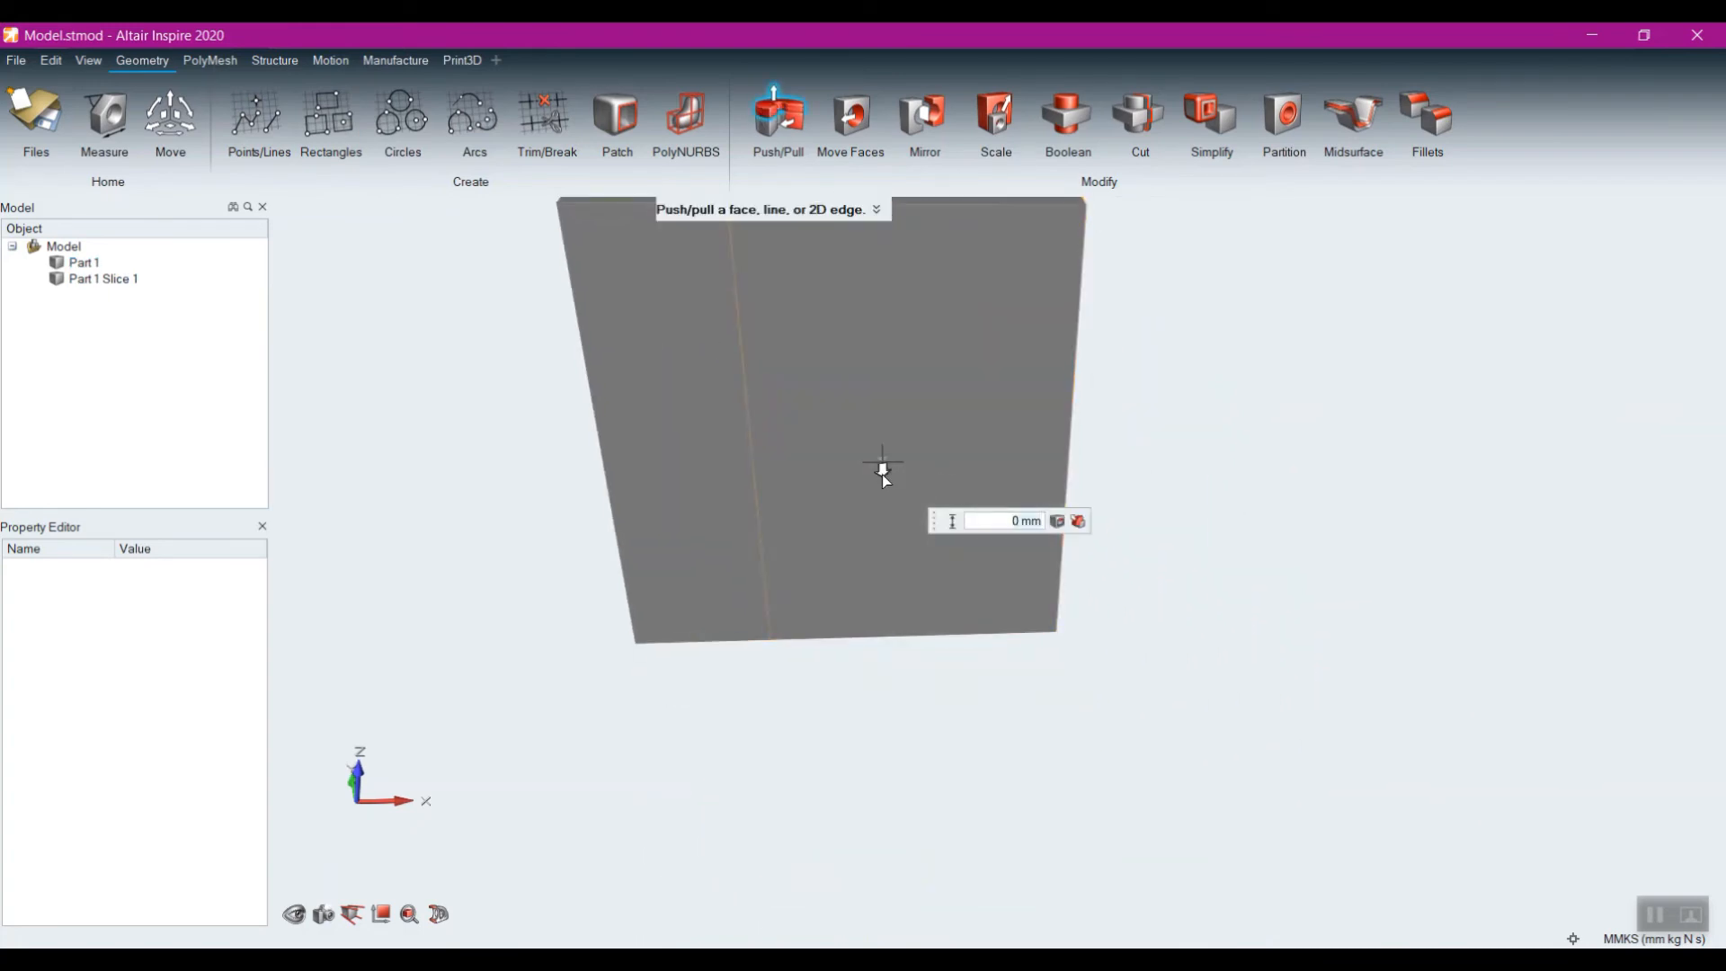
{"action": "left_click_drag", "start_coordinate": [882, 475], "coordinate": [926, 420]}
{"action": "middle_click_drag", "start_coordinate": [961, 748], "coordinate": [929, 525]}
{"action": "right_click", "coordinate": [1362, 504]}
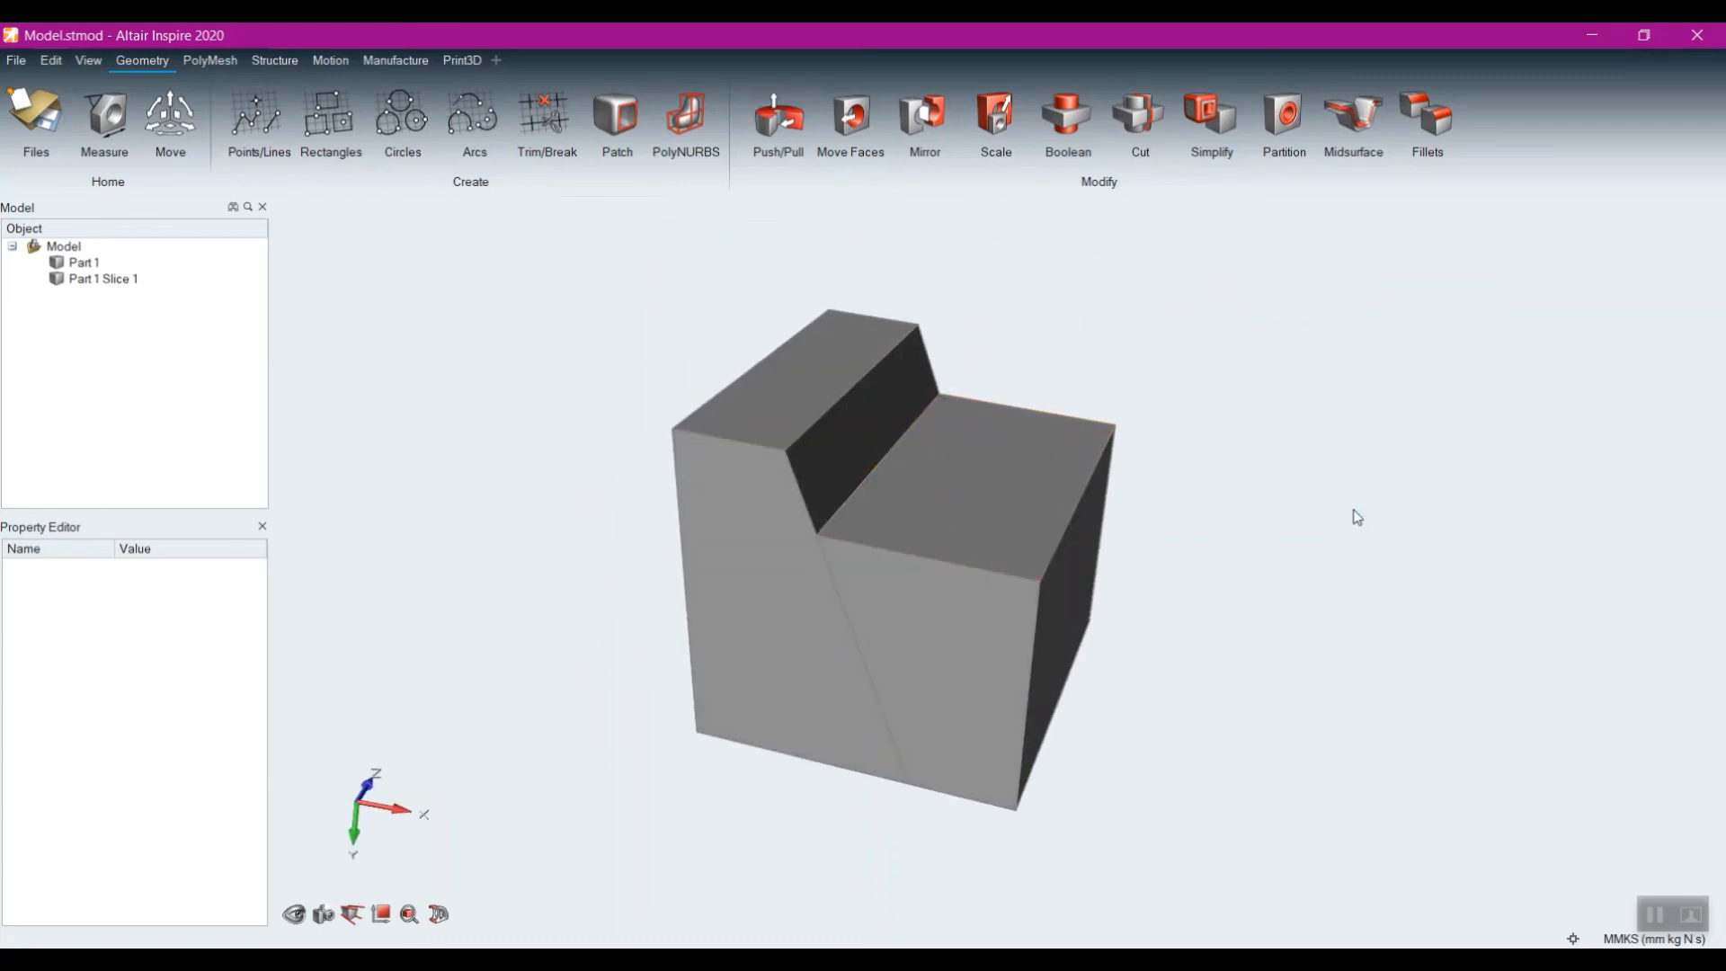
Step: Cut the taller slice with a plane taken from the recessed face of the neighbouring part
{"action": "left_click", "coordinate": [1140, 121]}
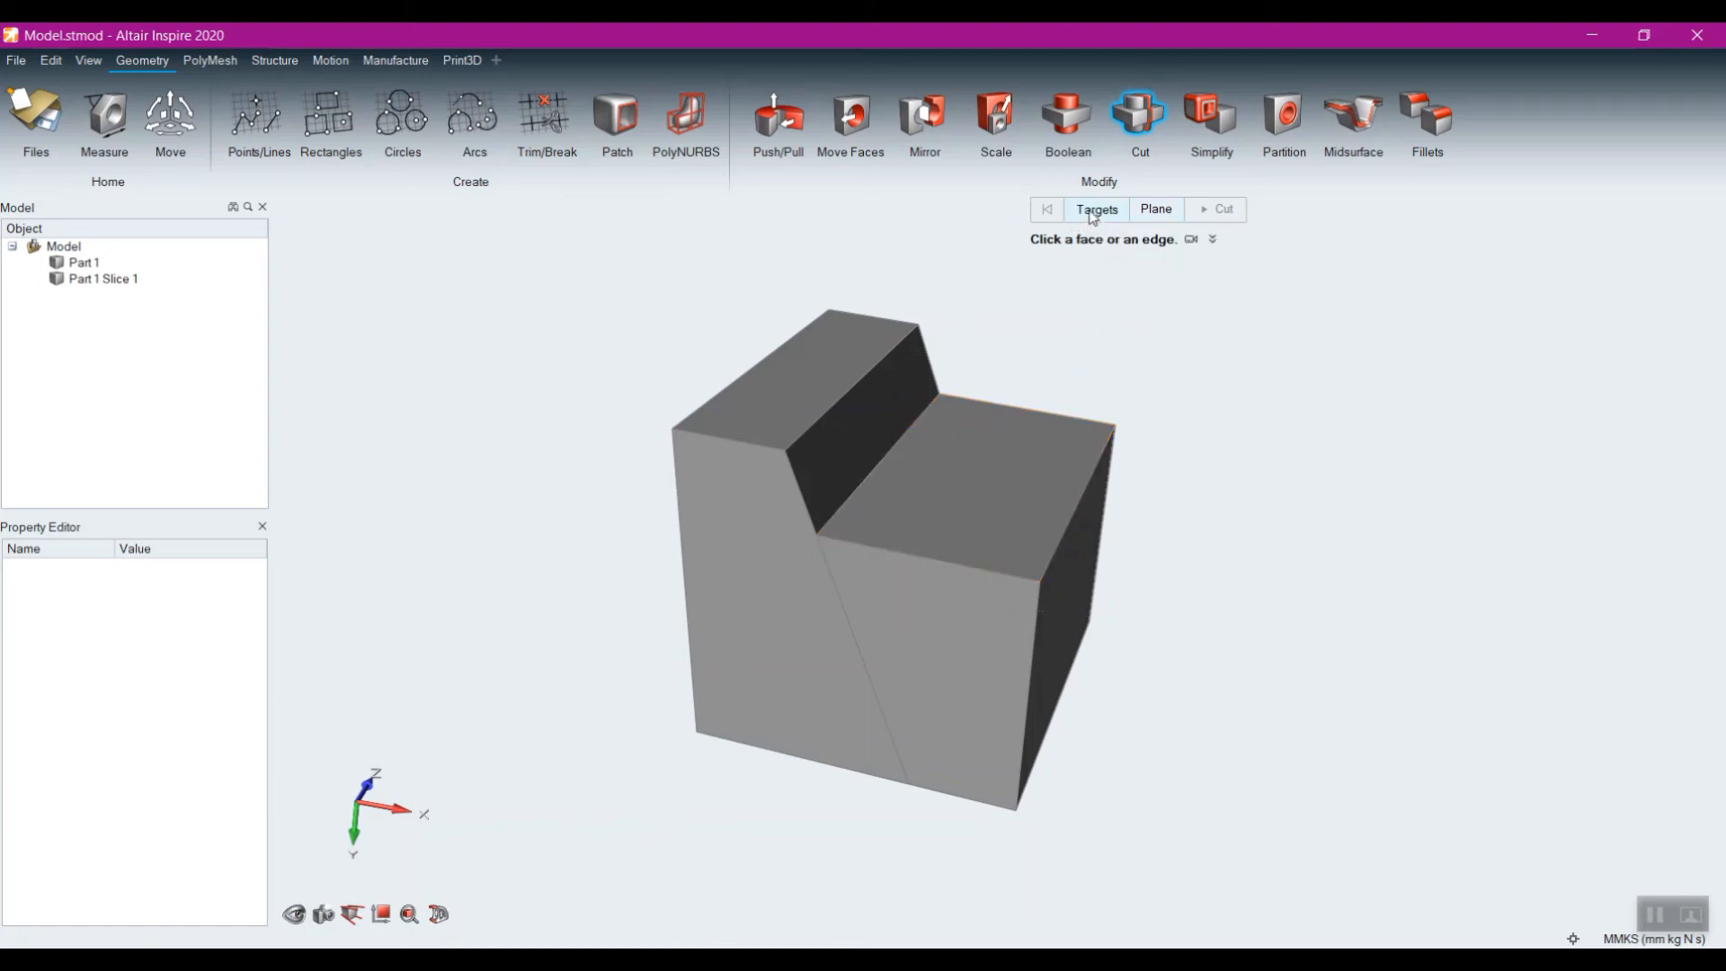
{"action": "left_click", "coordinate": [816, 402]}
{"action": "left_click", "coordinate": [1001, 480]}
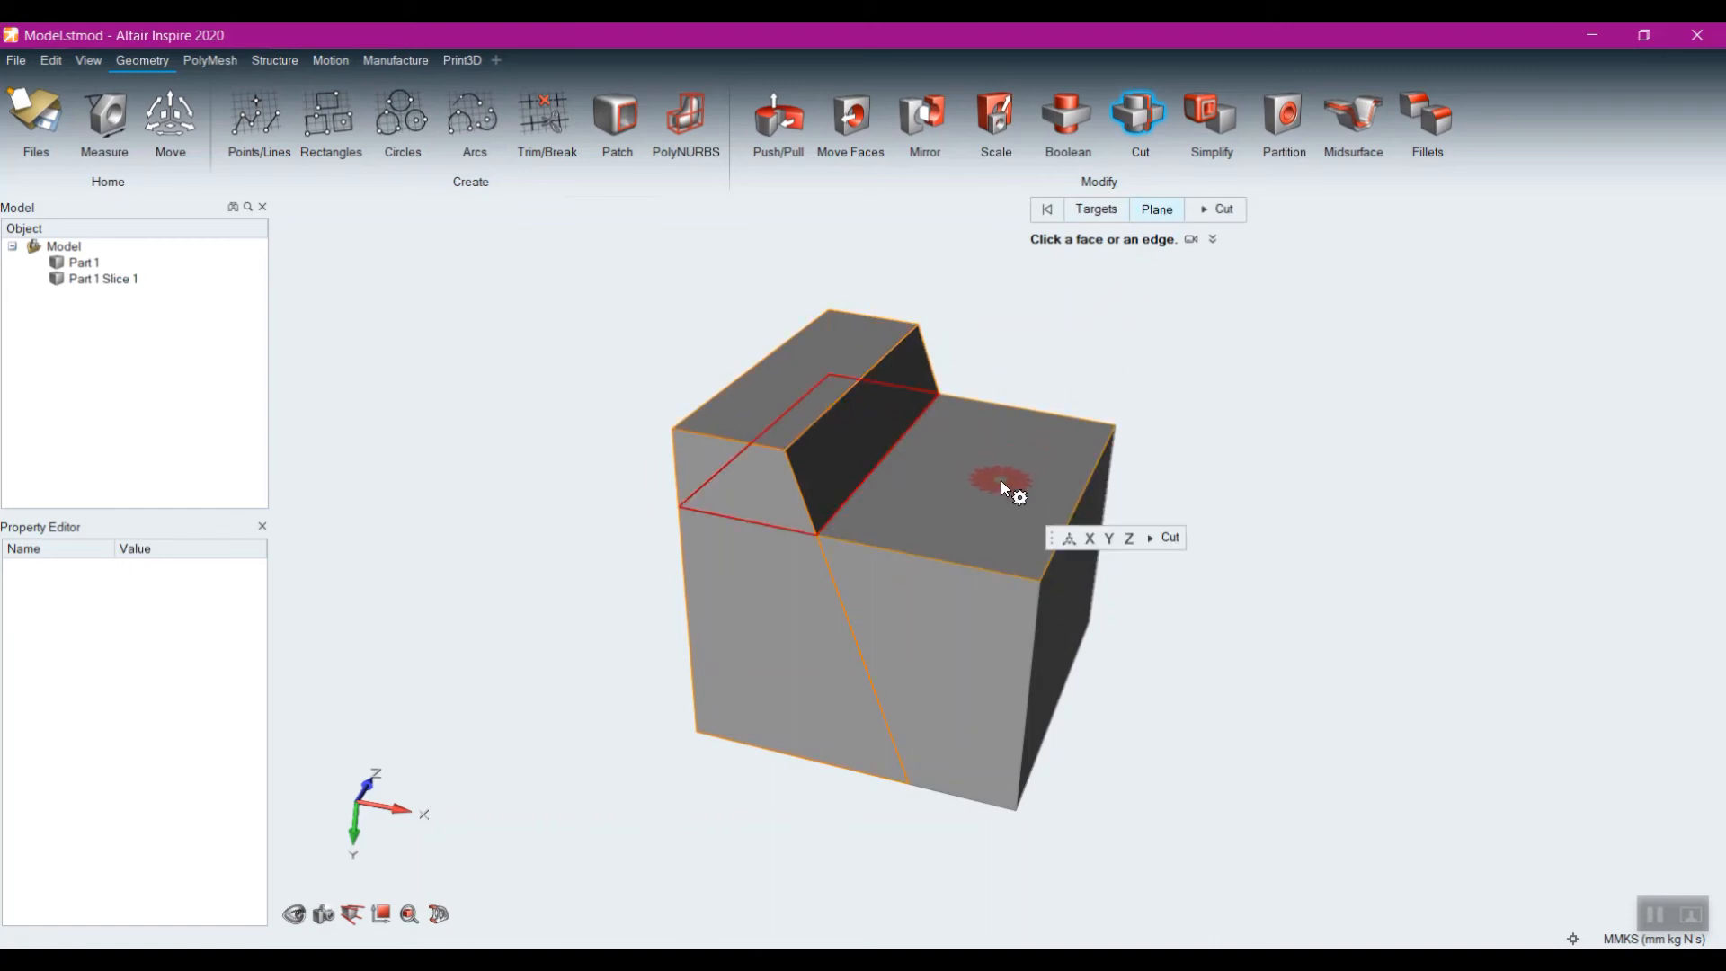
{"action": "right_click_drag", "start_coordinate": [1222, 543], "coordinate": [1242, 447]}
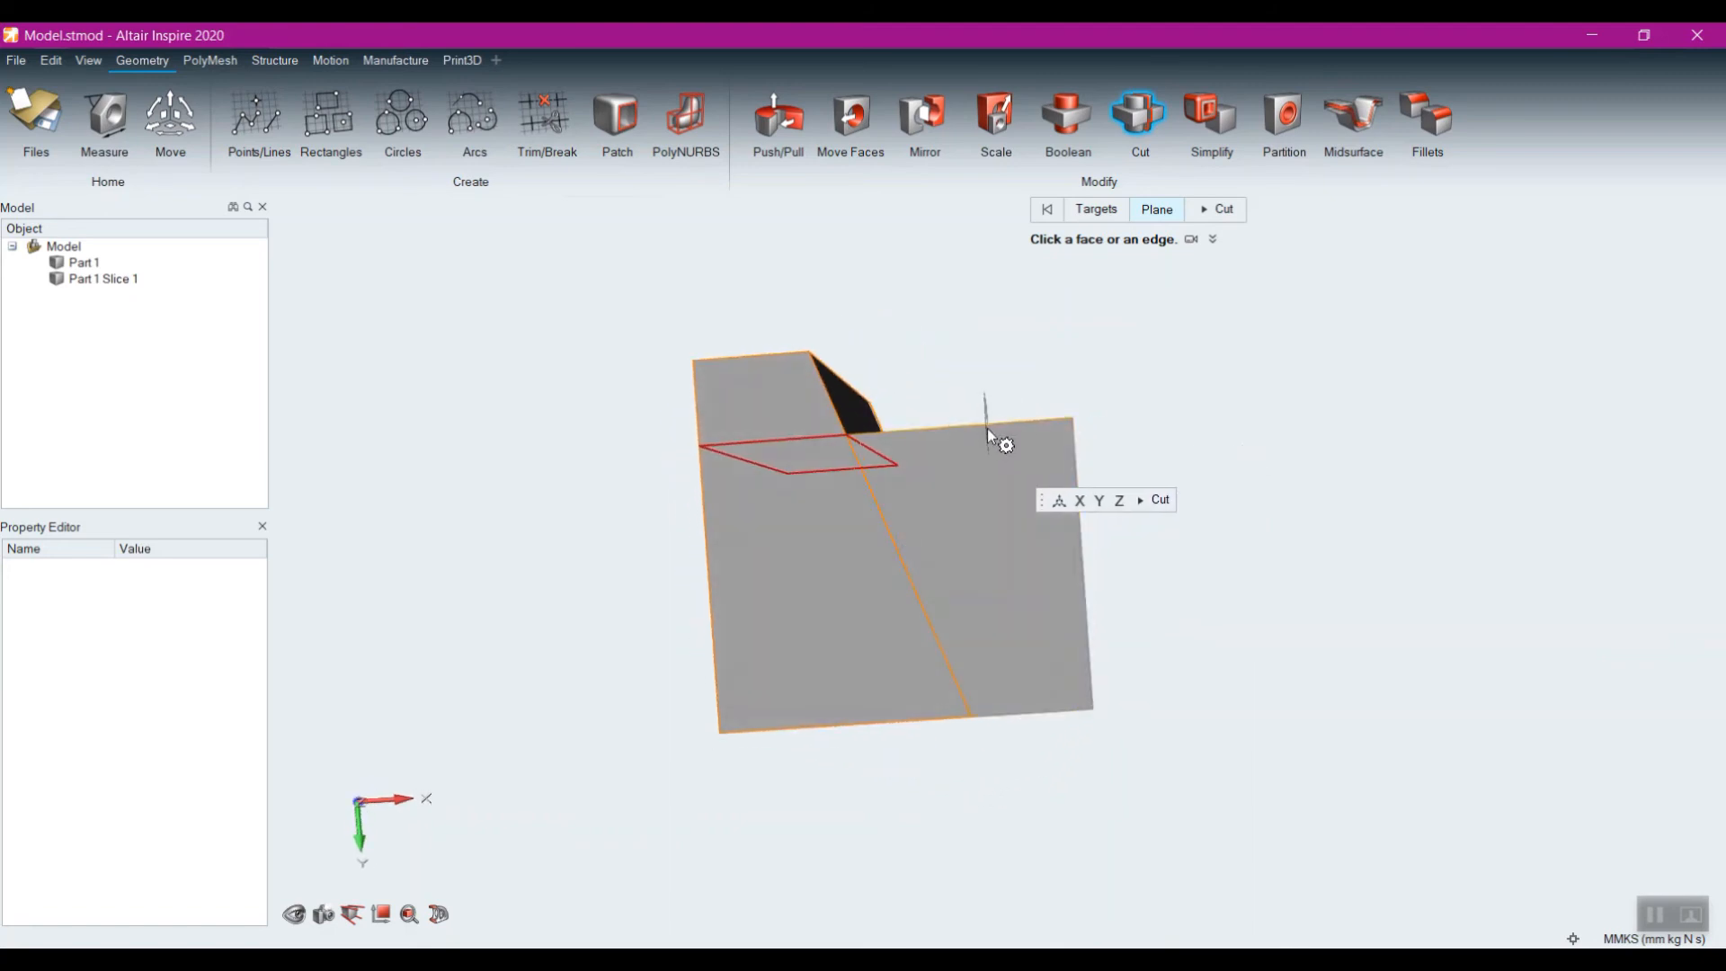
{"action": "left_click", "coordinate": [1161, 501]}
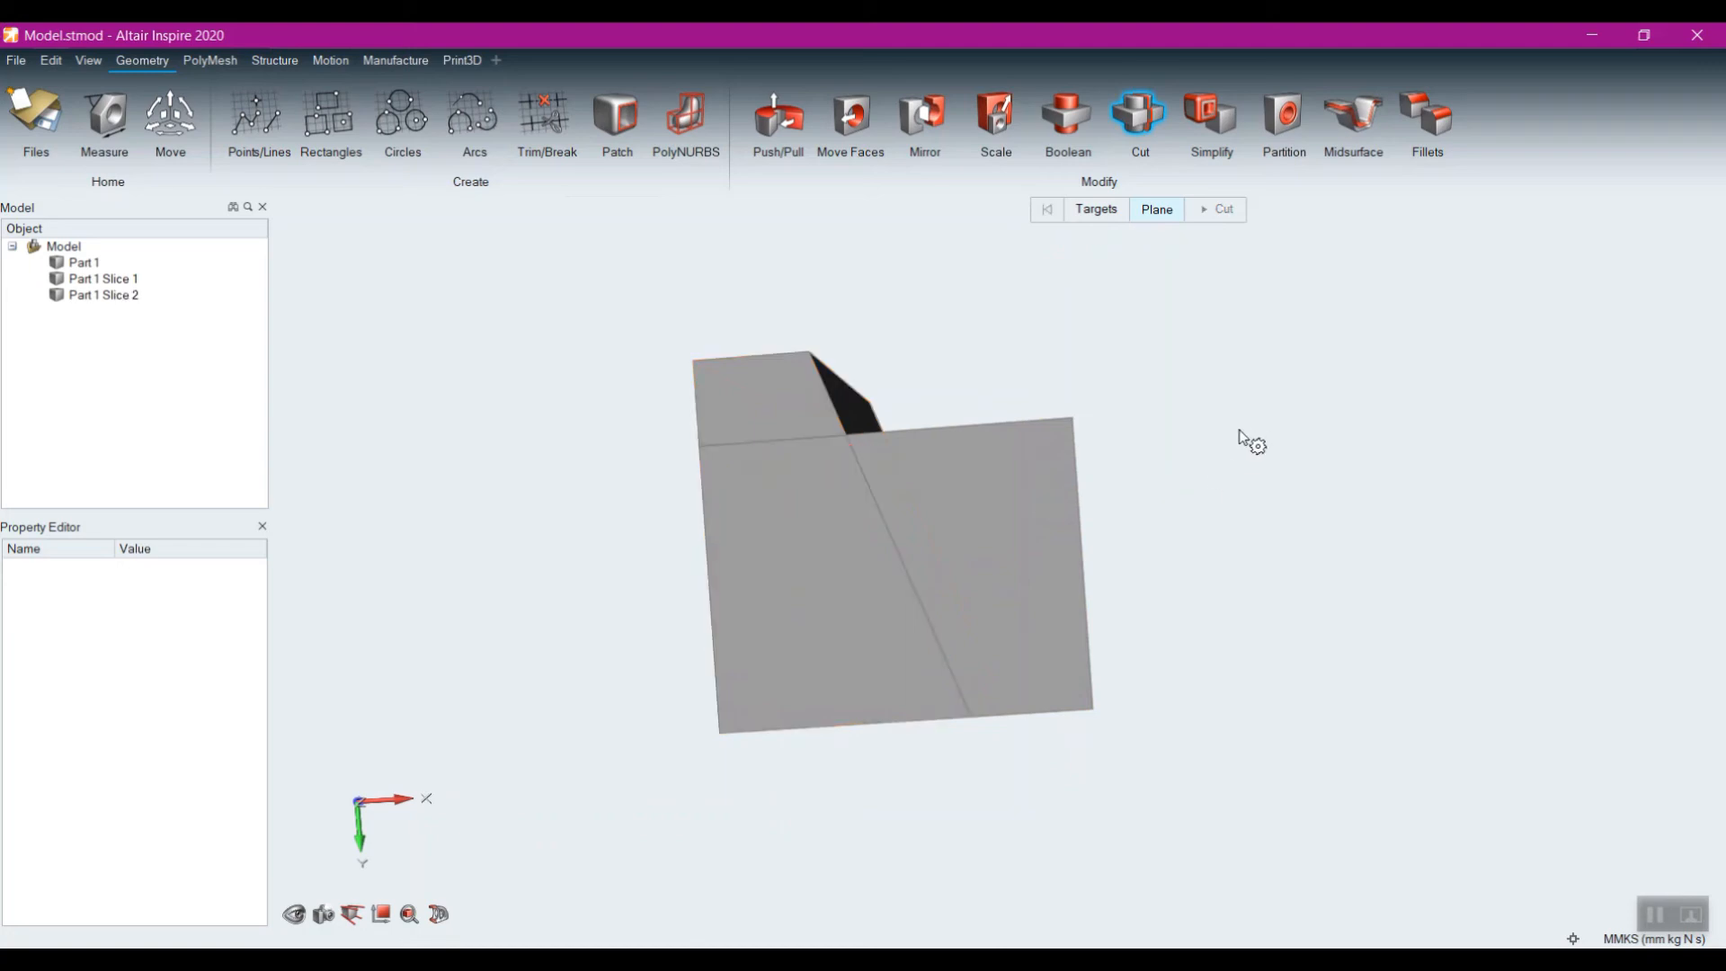
Step: Select each of the three cut parts in turn to examine how the block is divided
{"action": "left_click", "coordinate": [808, 403]}
{"action": "left_click", "coordinate": [817, 490]}
{"action": "left_click", "coordinate": [937, 493]}
{"action": "right_click_drag", "start_coordinate": [1250, 419], "coordinate": [1284, 667]}
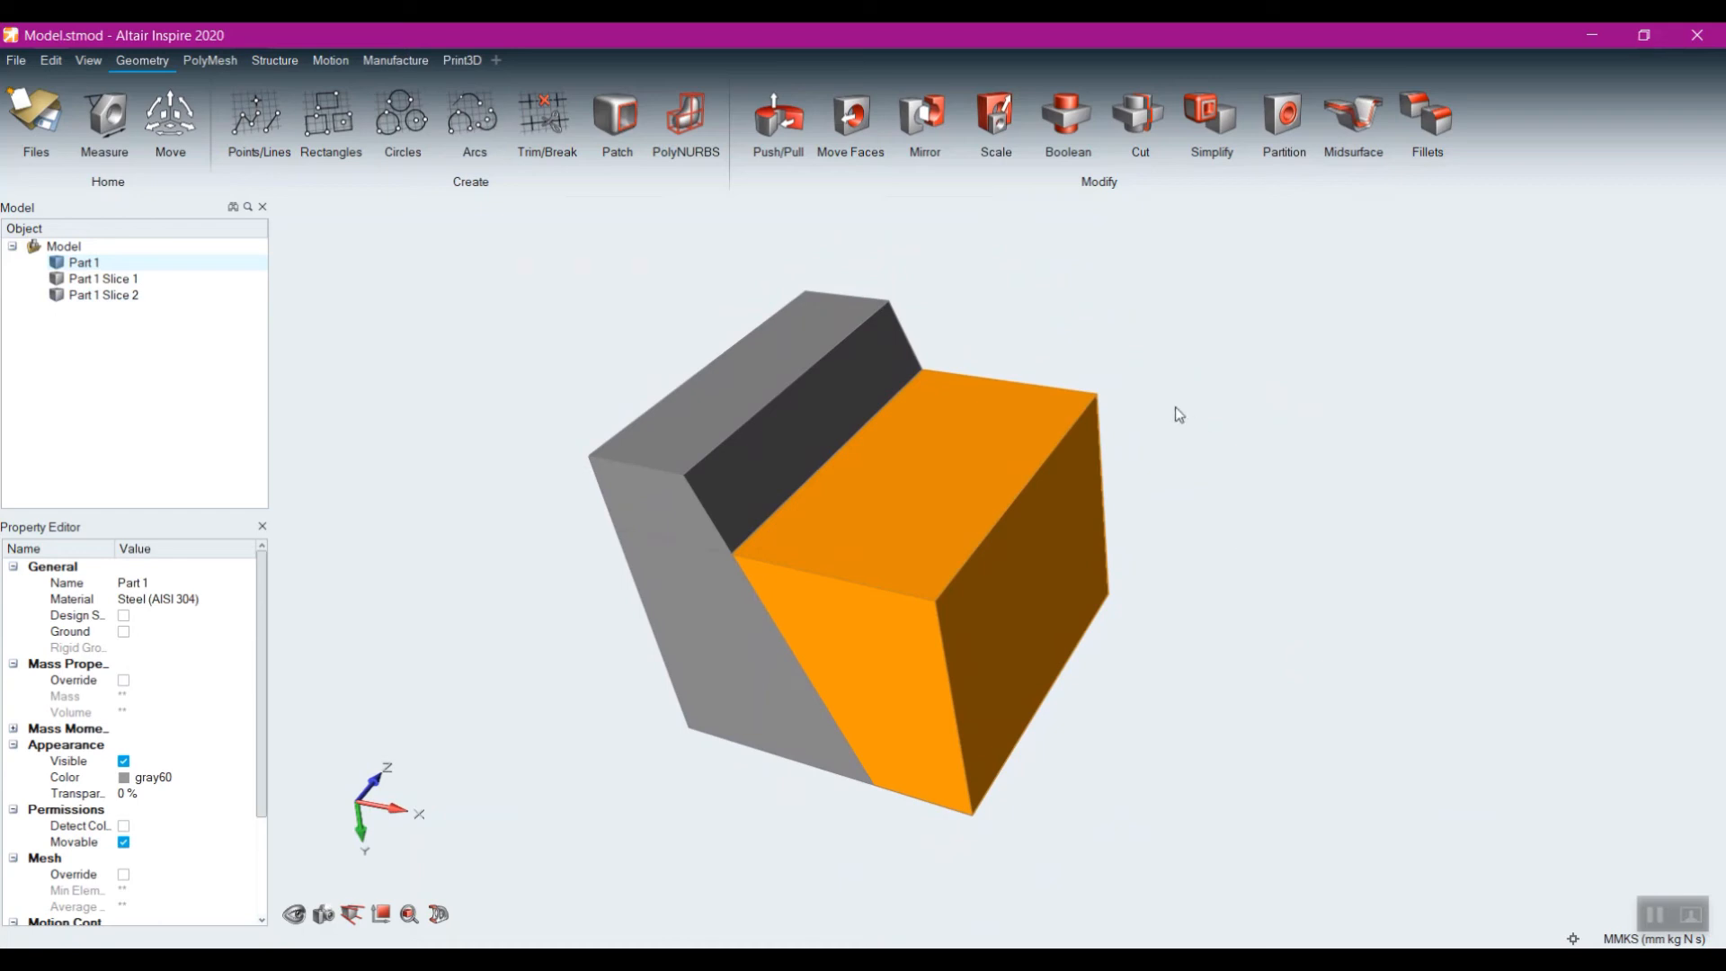
Step: Combine Part 1 and its two slices into a single part with a Boolean Combine
{"action": "left_click", "coordinate": [1077, 122]}
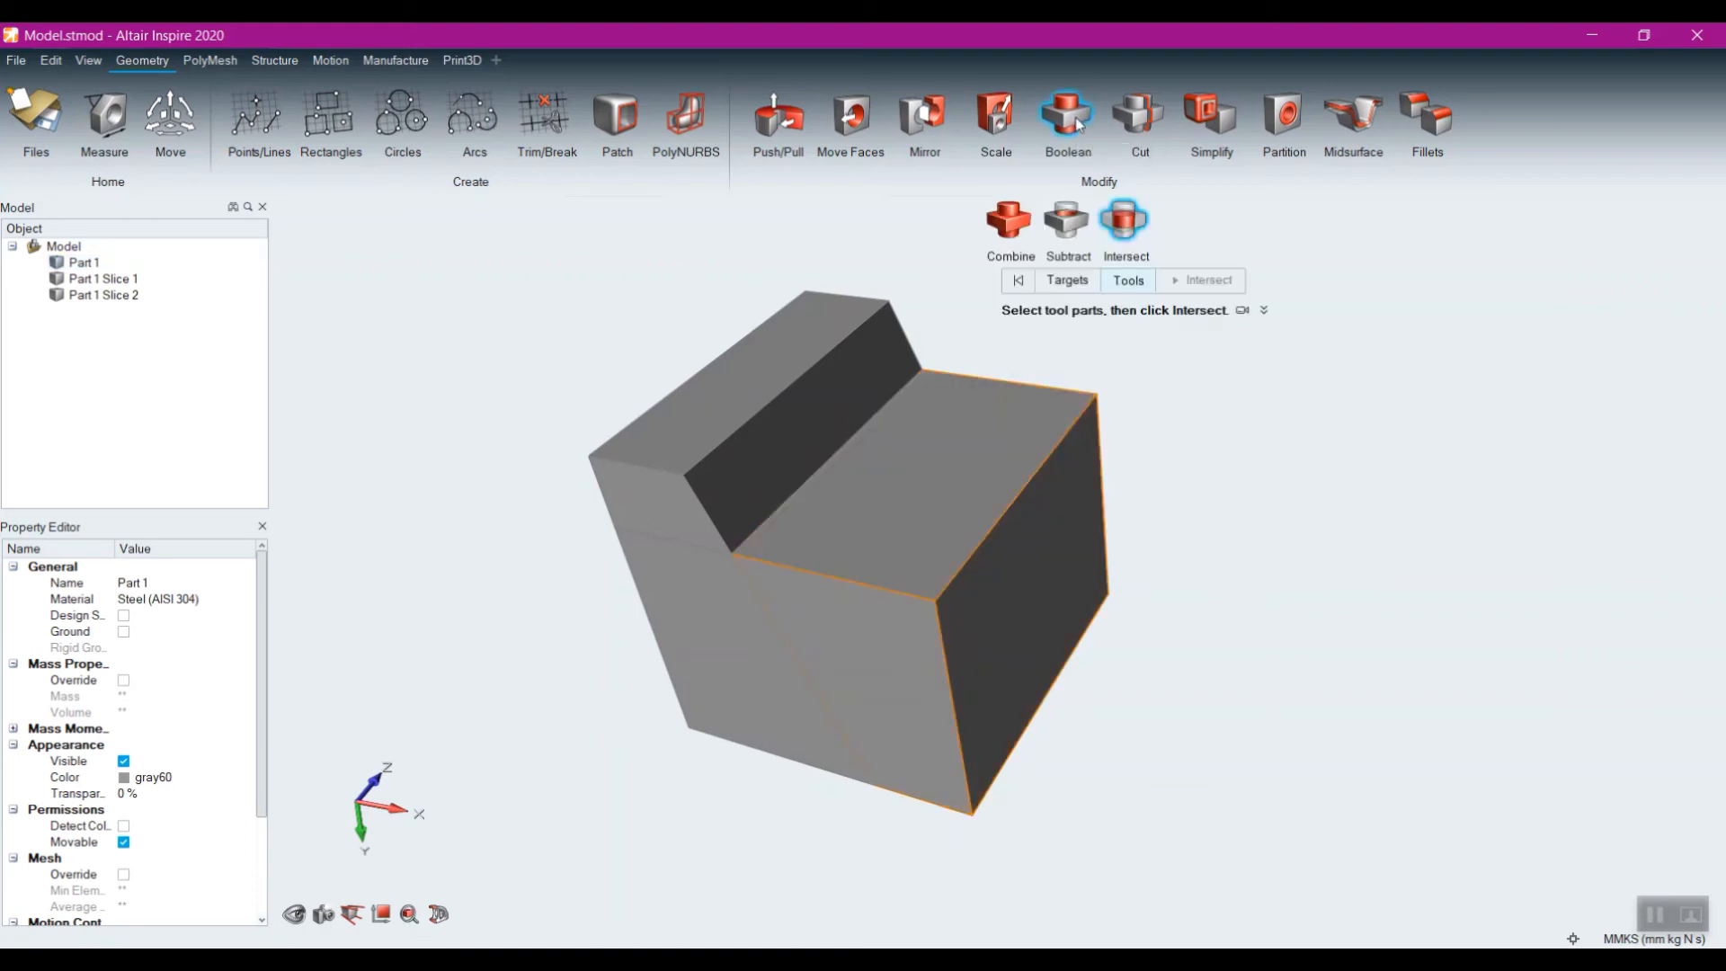
{"action": "left_click", "coordinate": [1016, 214]}
{"action": "left_click", "coordinate": [727, 445]}
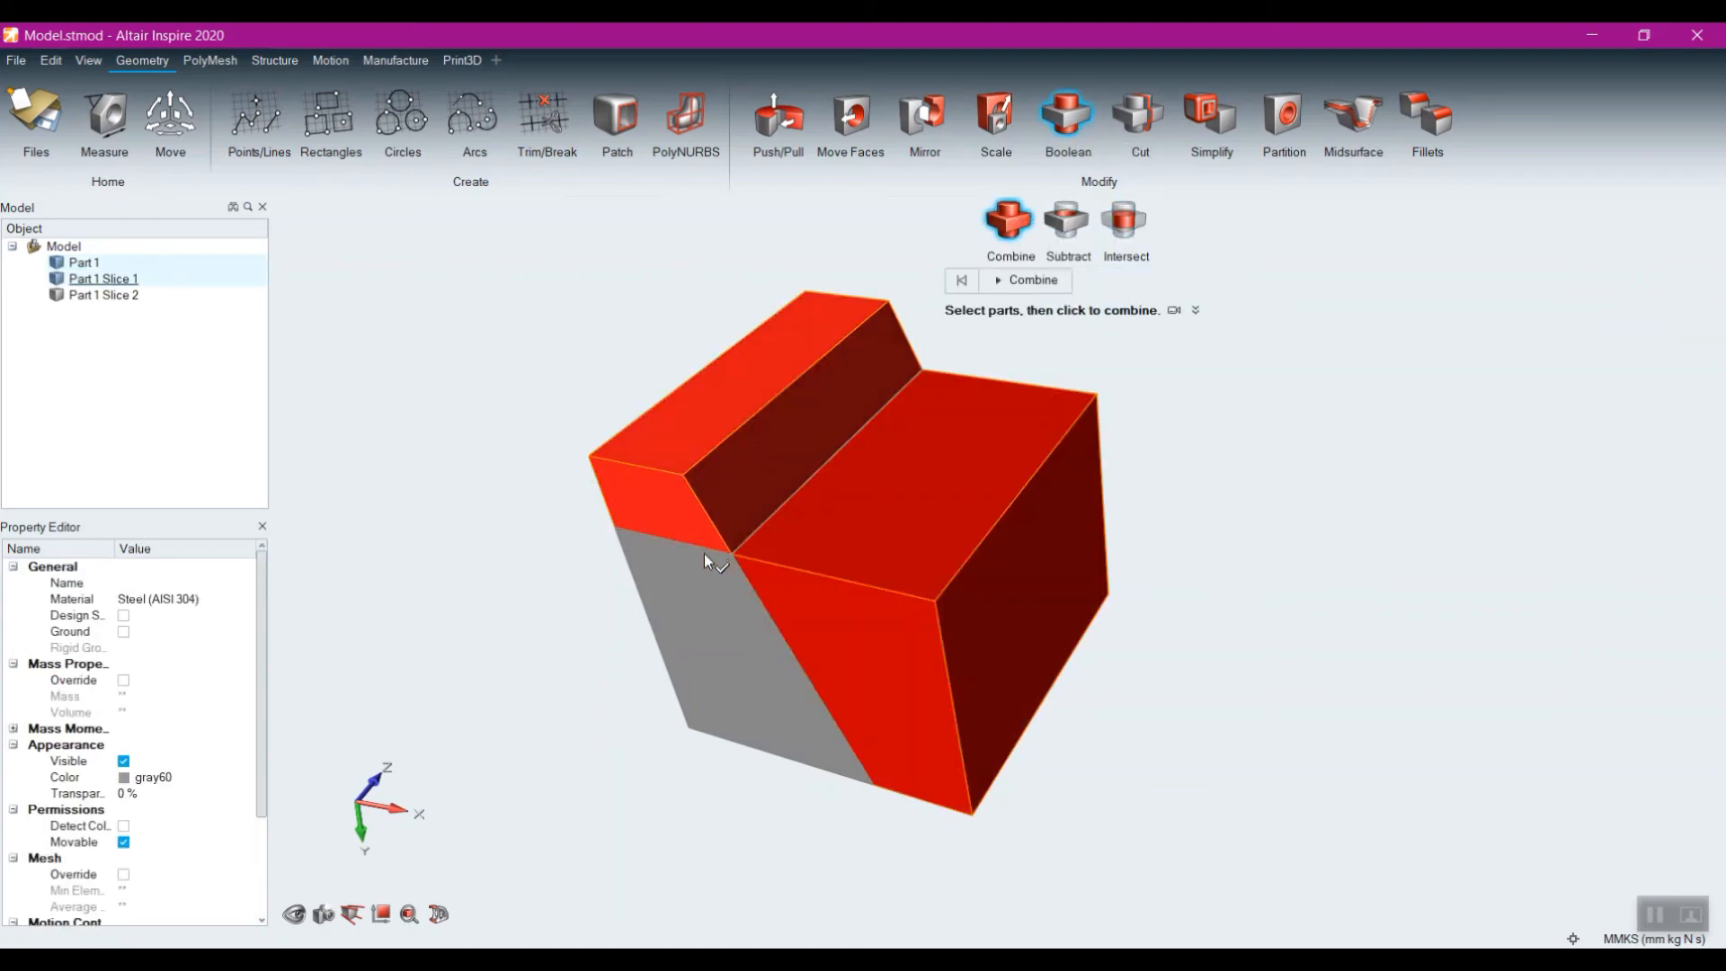
{"action": "left_click", "coordinate": [719, 574]}
{"action": "left_click", "coordinate": [1023, 280]}
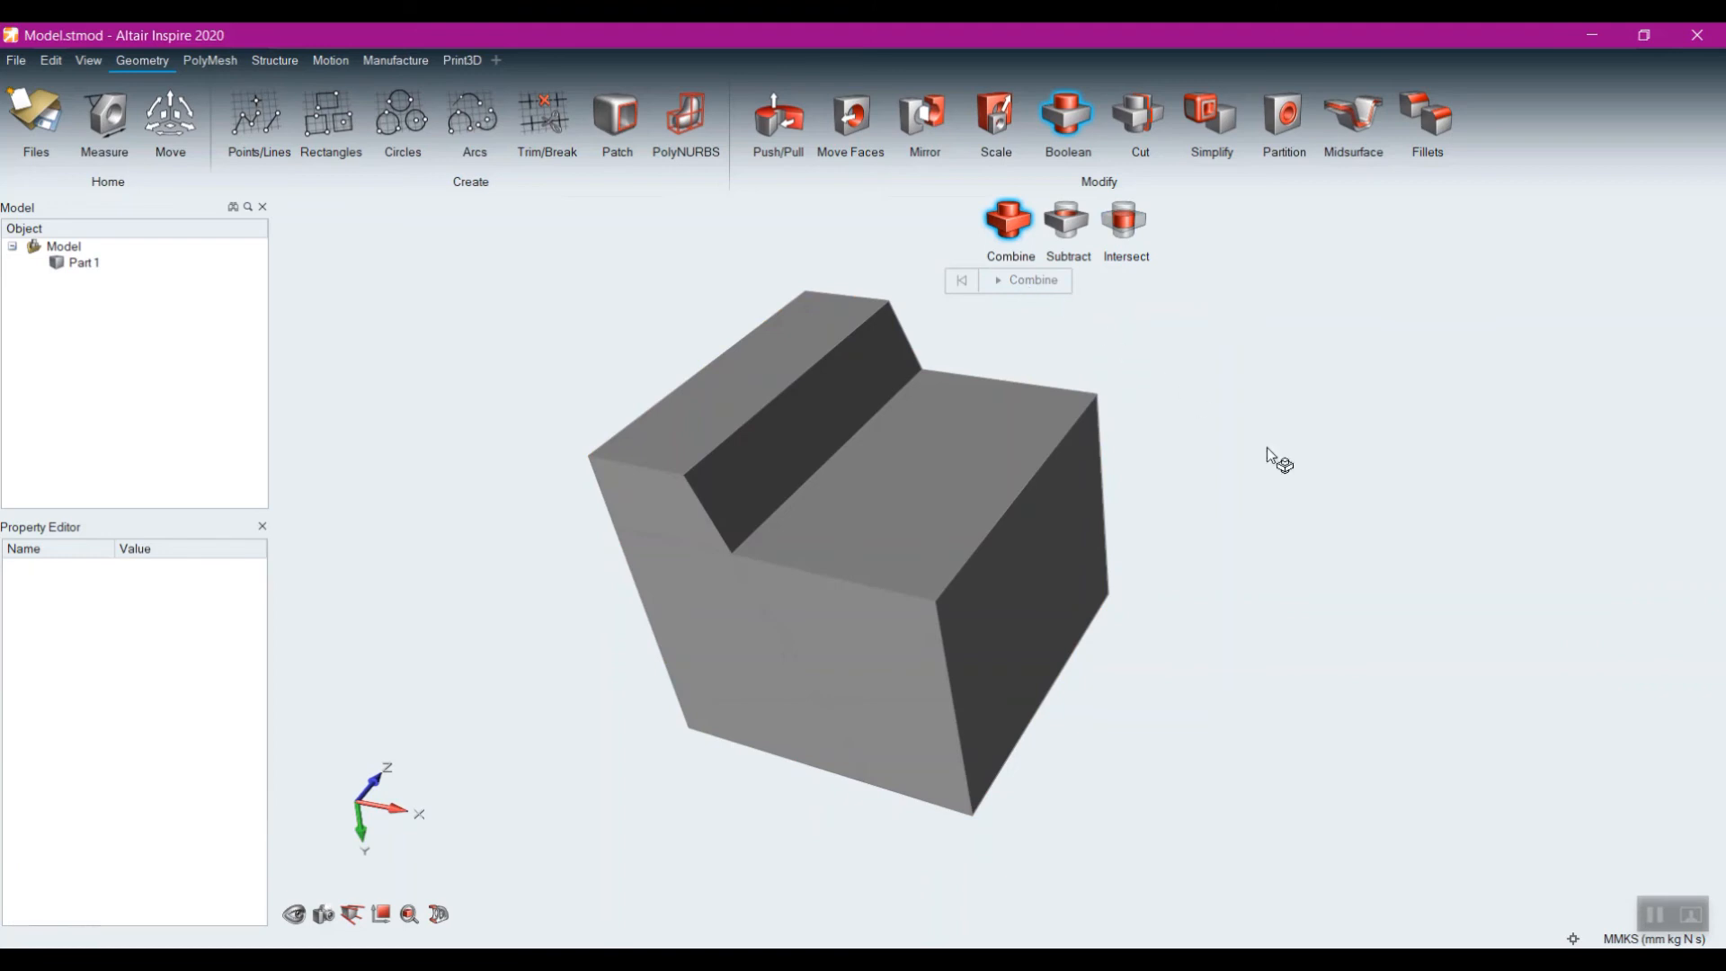
{"action": "key", "text": "Escape"}
Step: Select the combined part and inspect the seam lines on its side face and its context options
{"action": "right_click_drag", "start_coordinate": [1218, 524], "coordinate": [1199, 459]}
{"action": "left_click", "coordinate": [857, 556]}
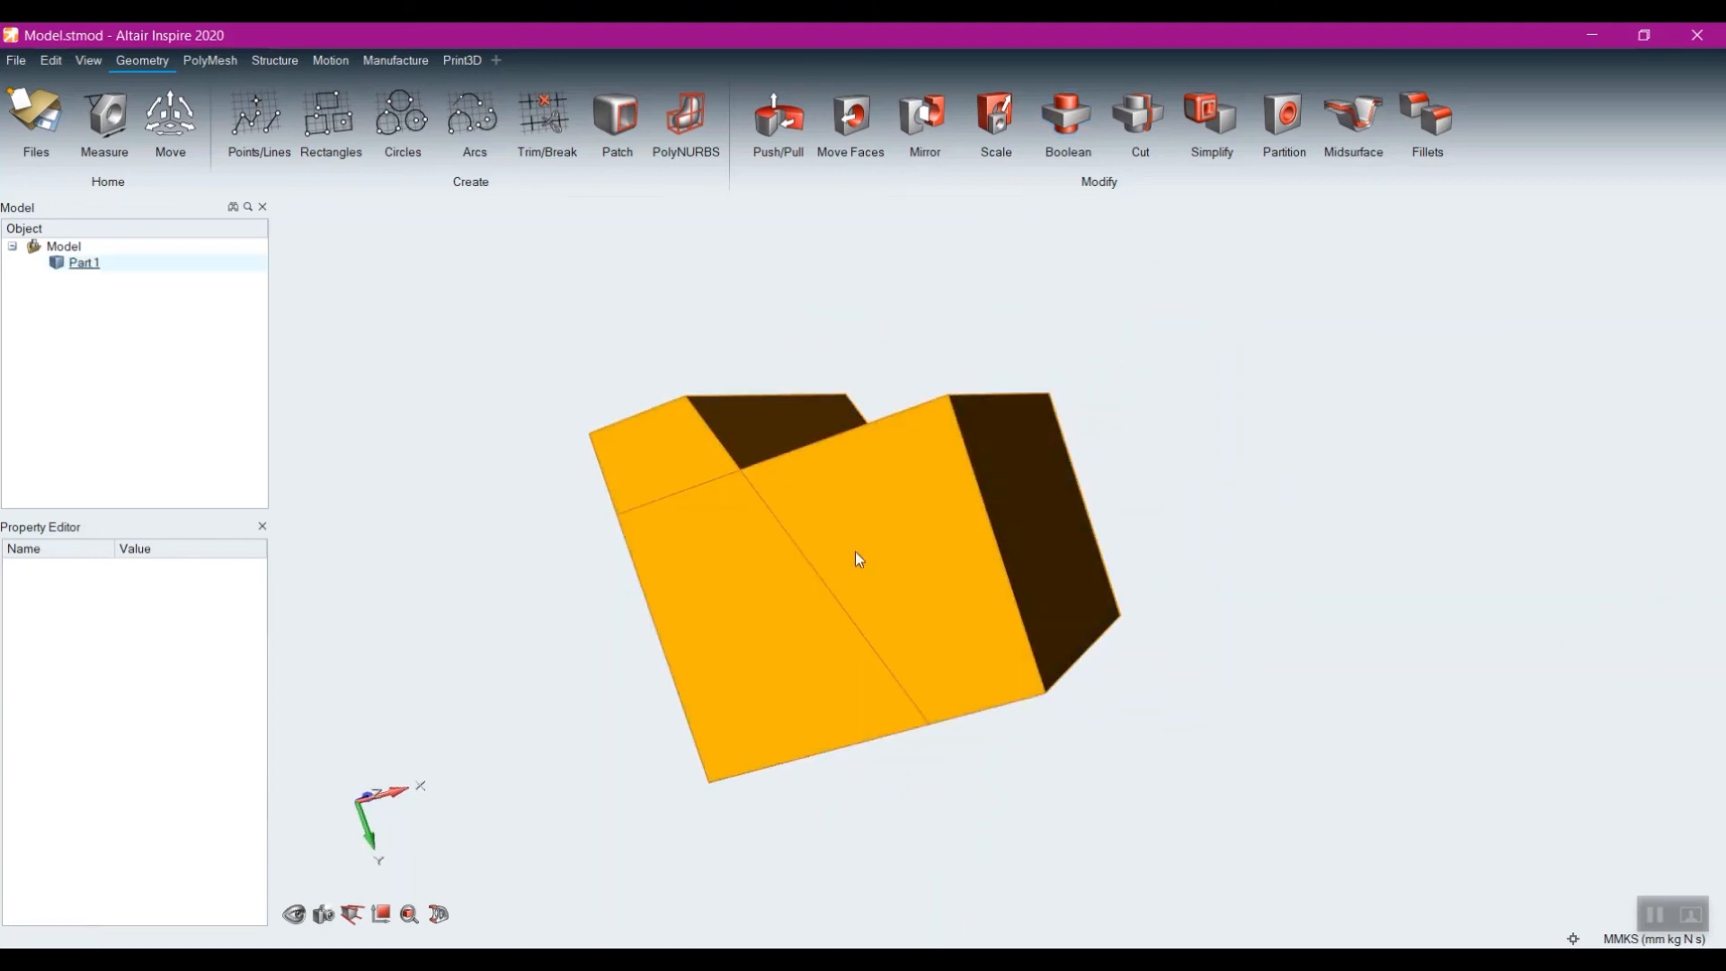
{"action": "right_click_drag", "start_coordinate": [1303, 516], "coordinate": [1245, 593]}
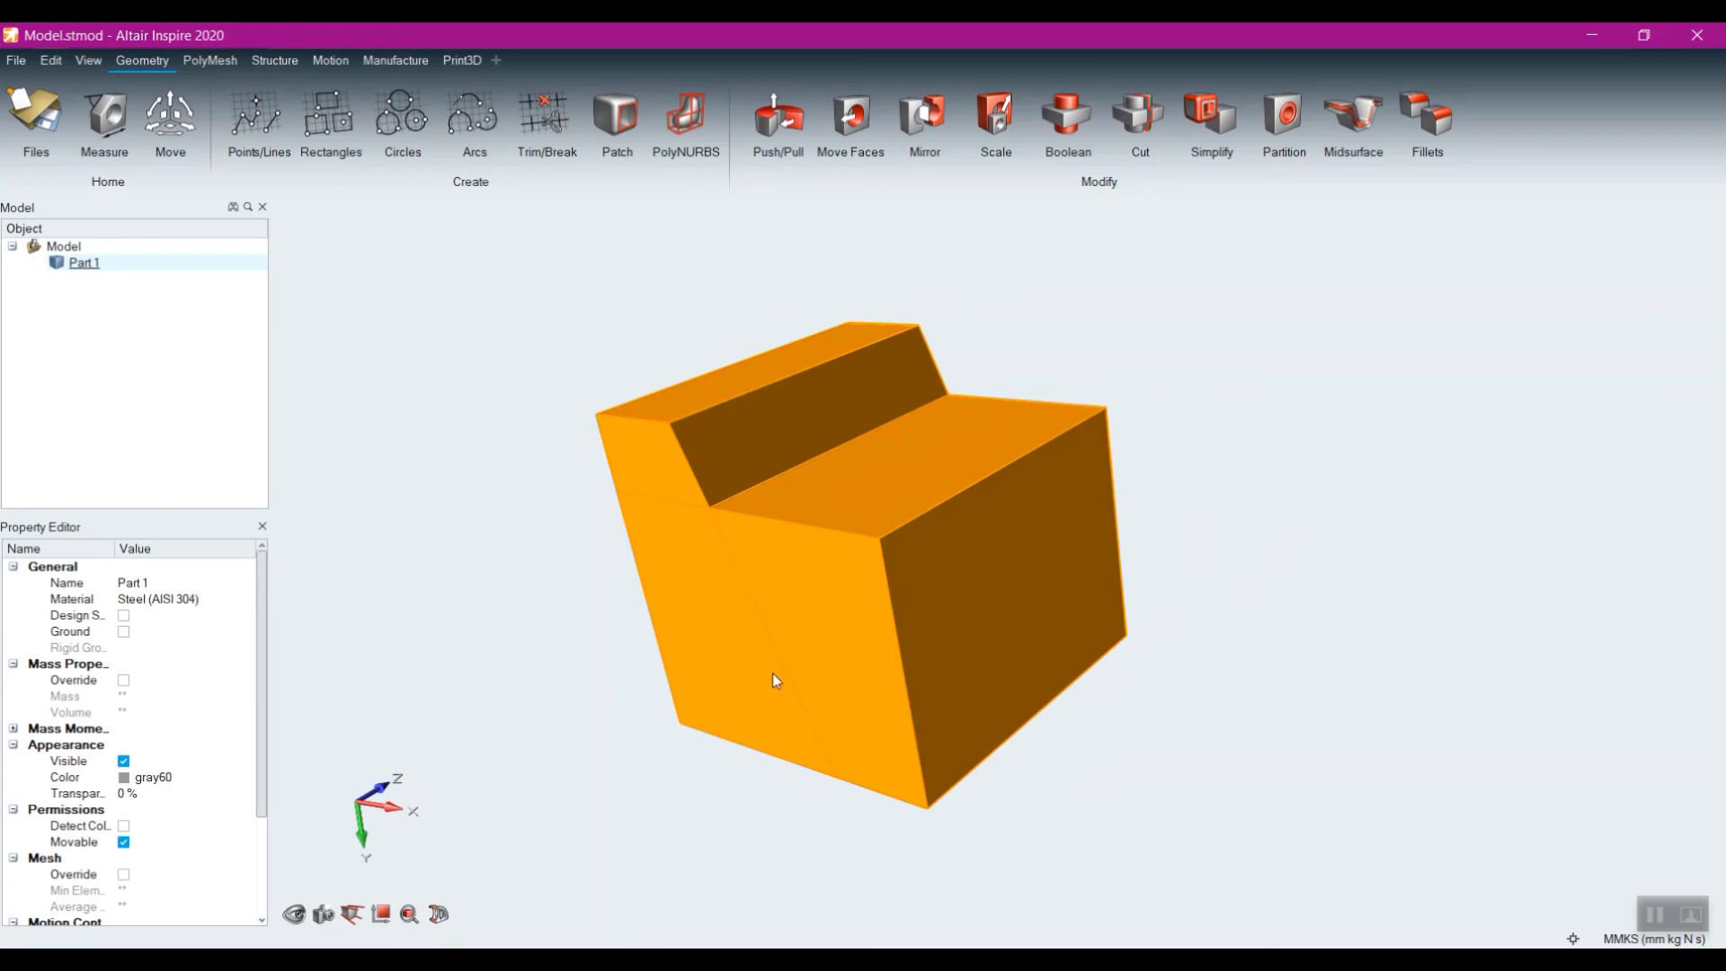
{"action": "right_click", "coordinate": [1359, 352]}
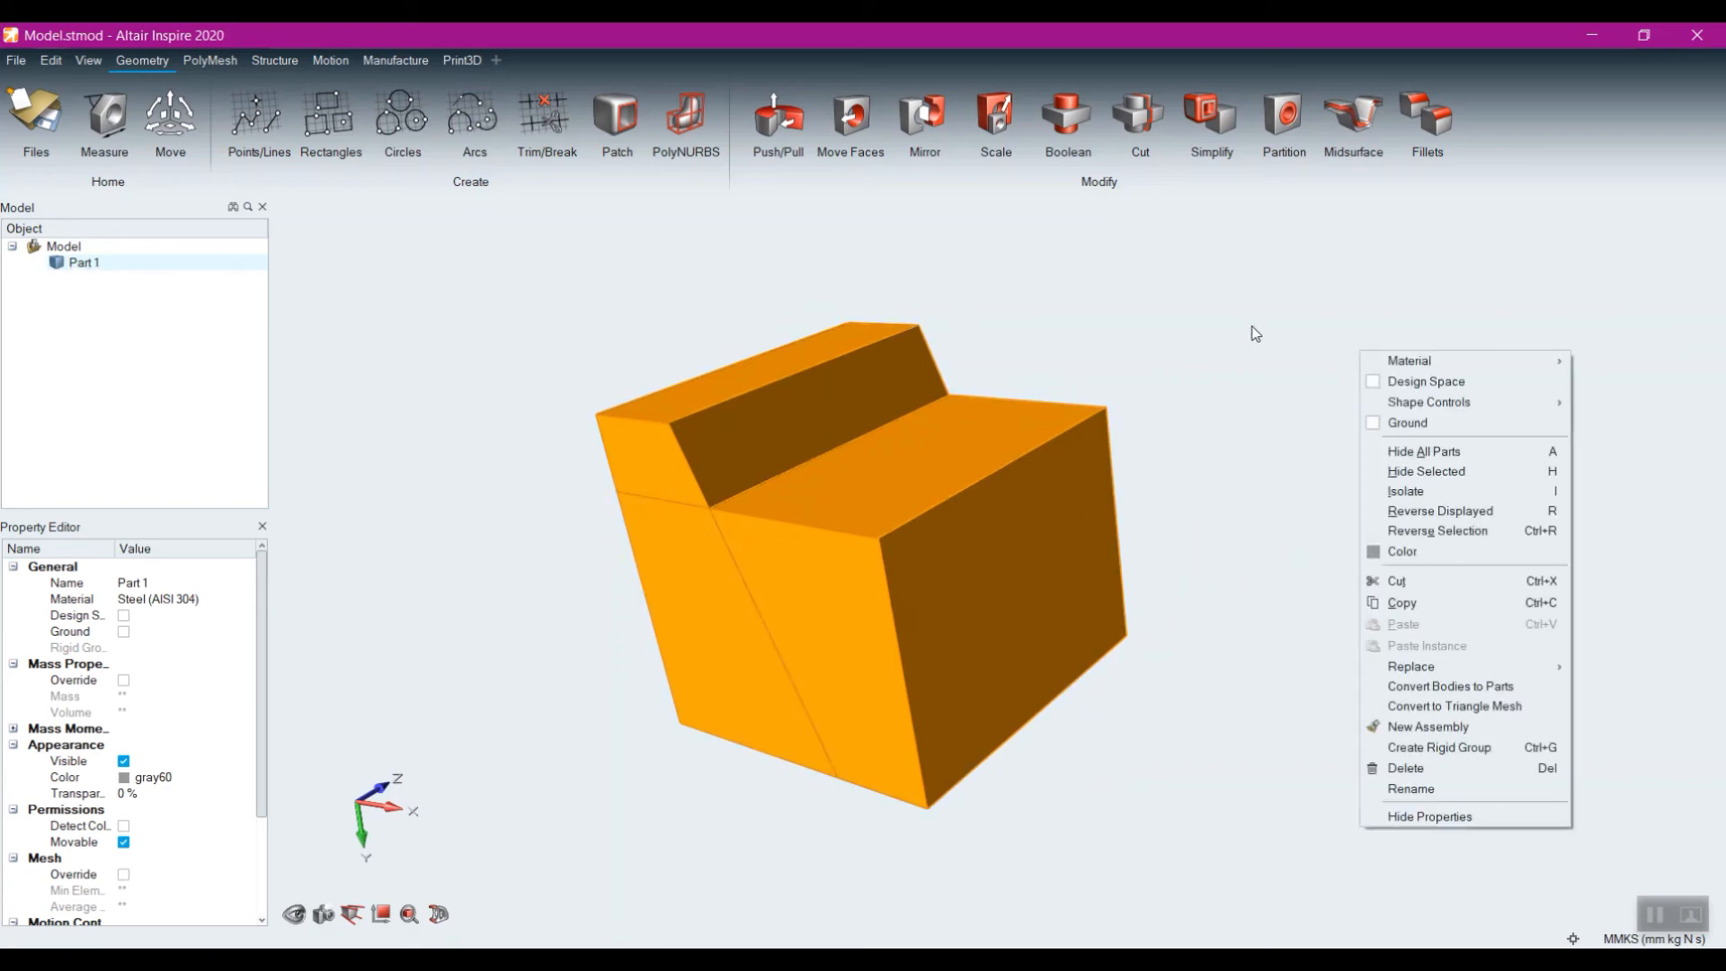
{"action": "right_click", "coordinate": [1174, 306]}
{"action": "left_click", "coordinate": [1148, 286]}
{"action": "left_click", "coordinate": [1147, 286]}
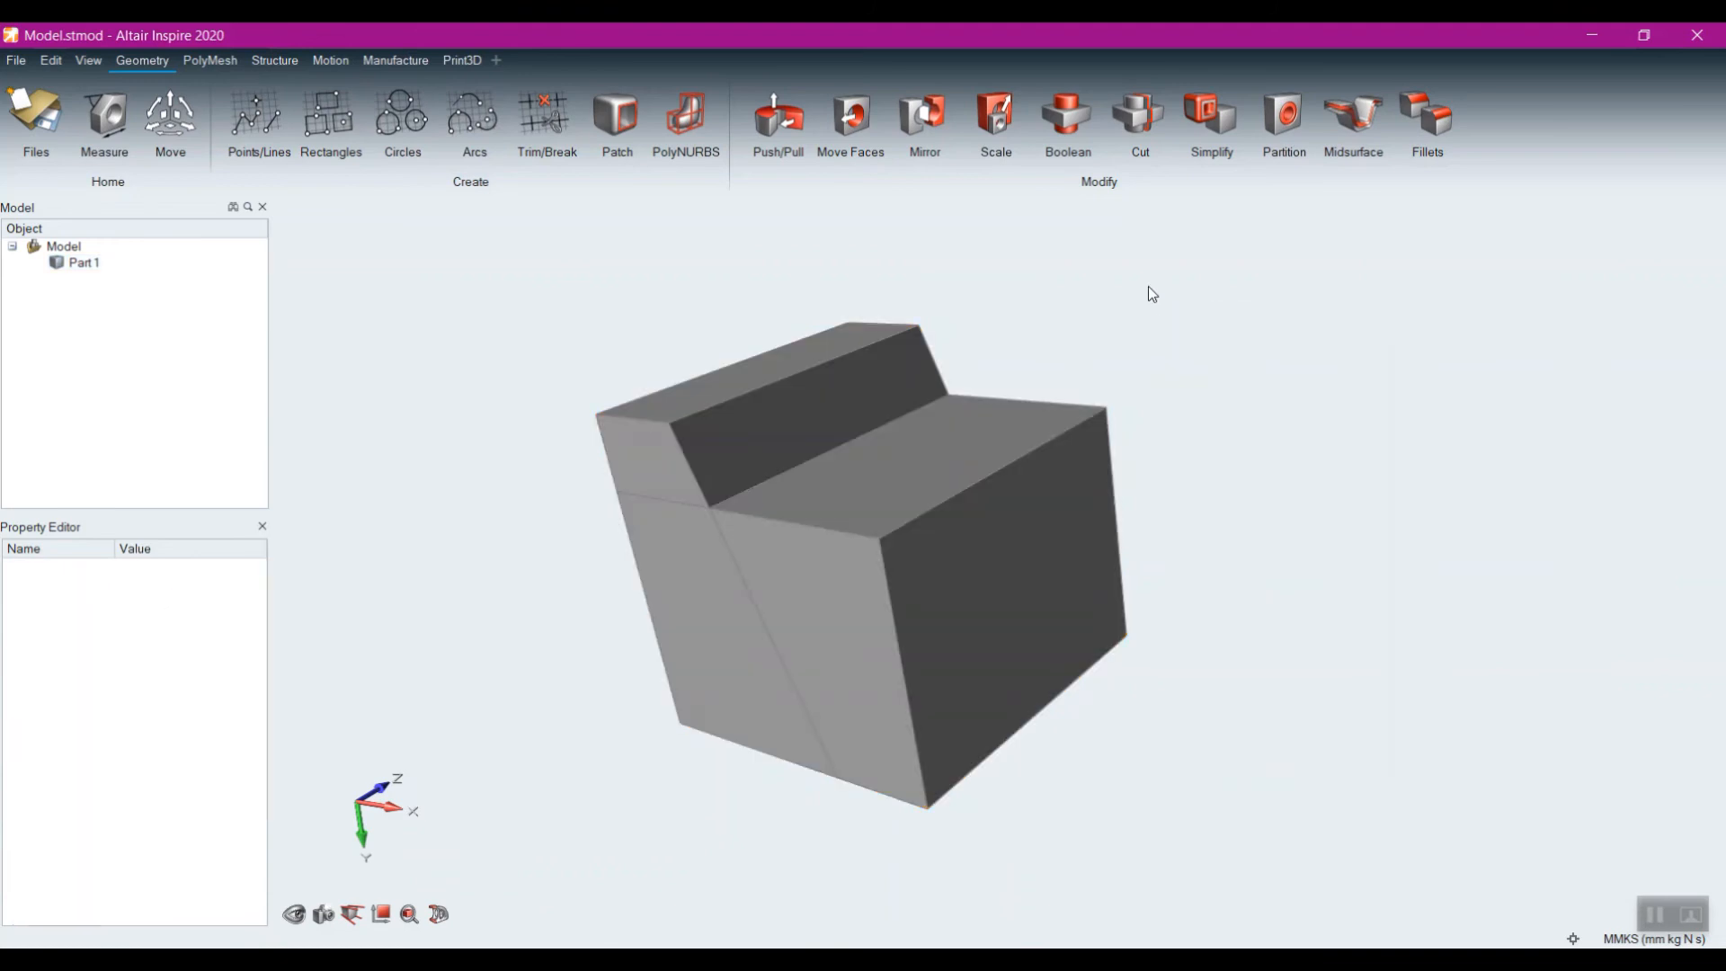
Step: Find the imprints on the combined part with the Simplify Imprints tool
{"action": "left_click", "coordinate": [1218, 121]}
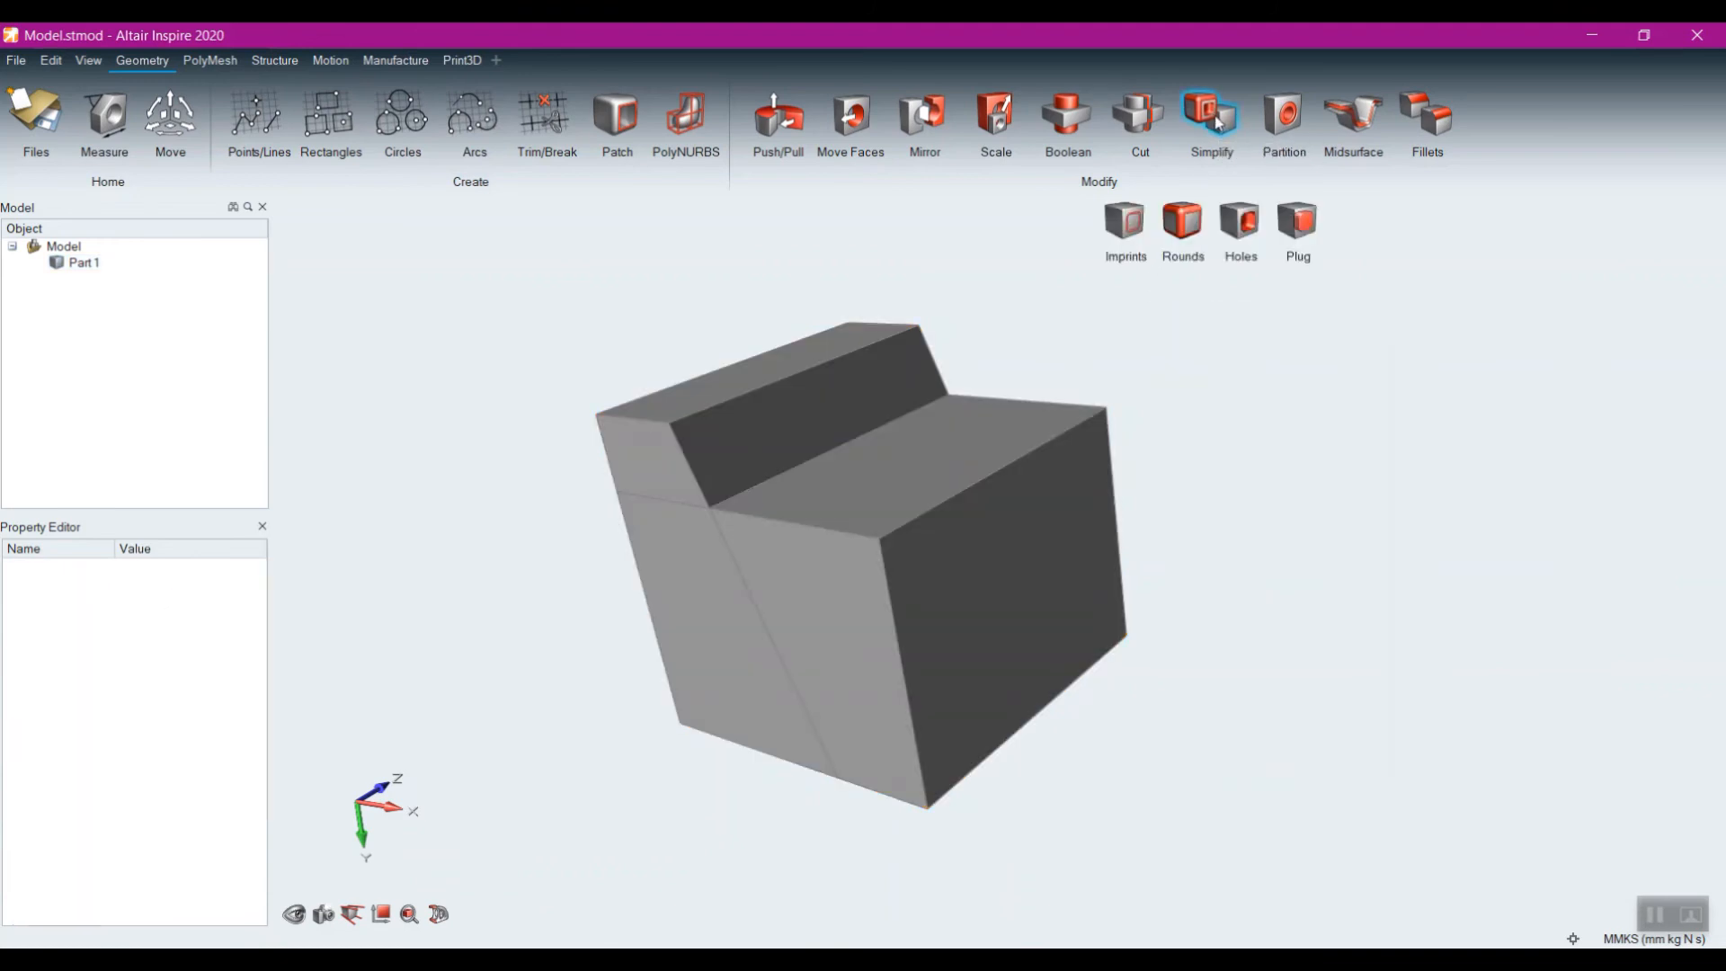
{"action": "left_click", "coordinate": [1125, 220]}
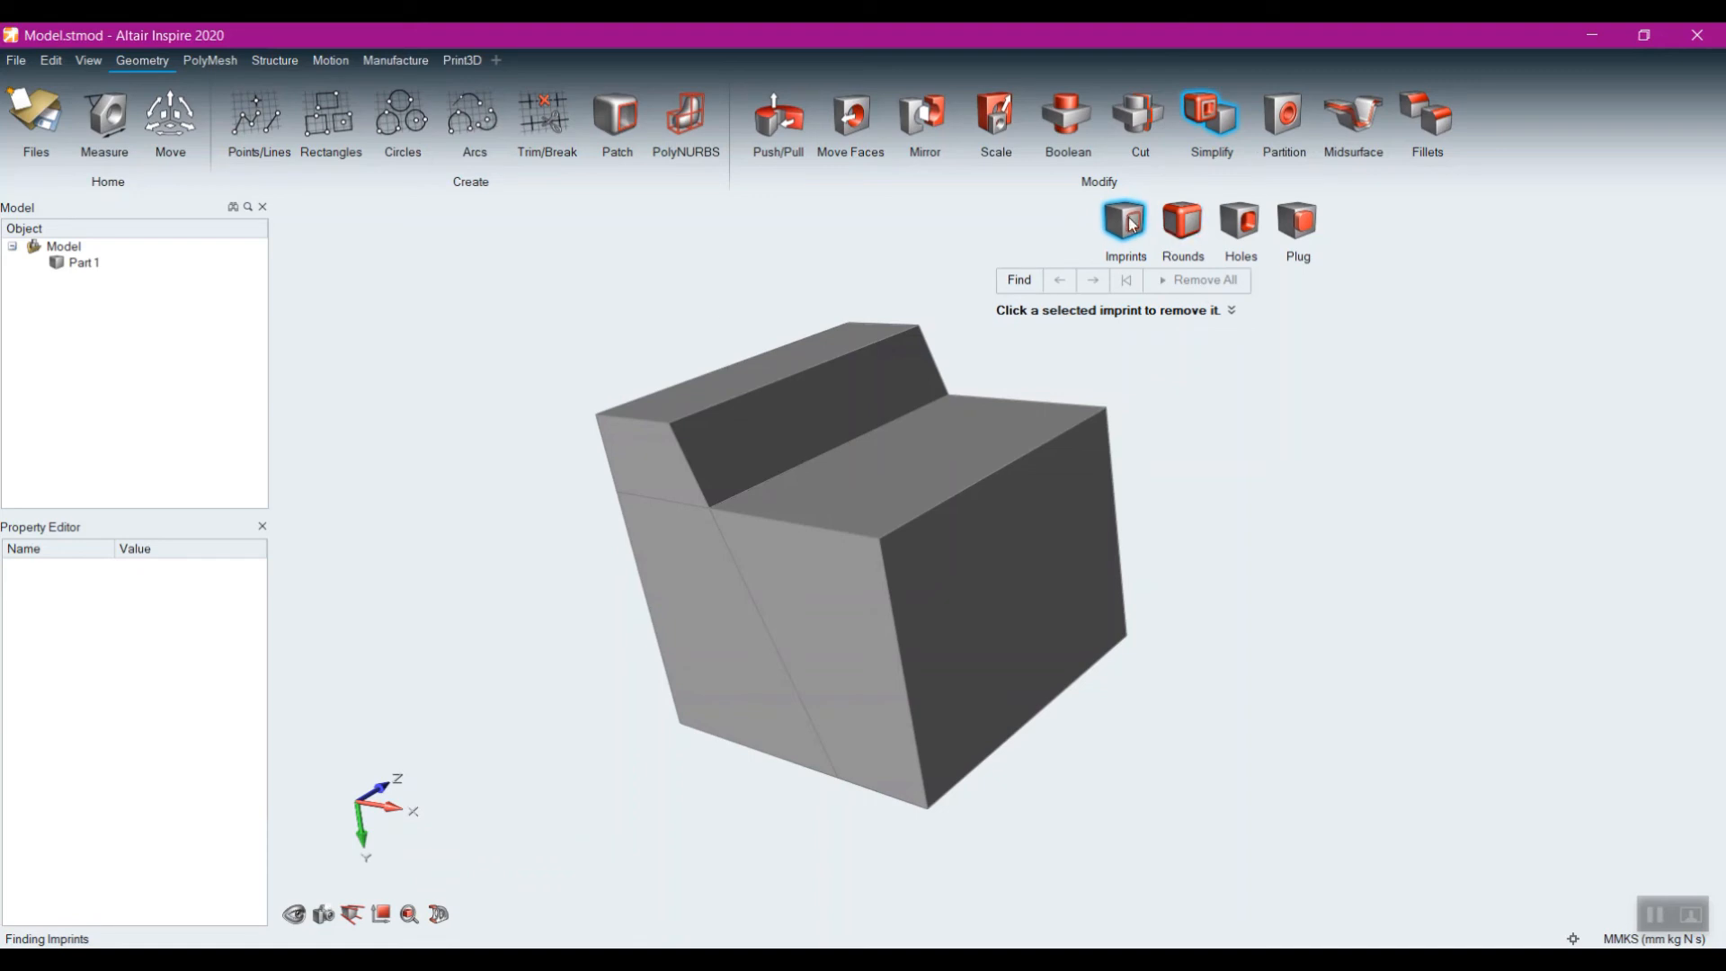
{"action": "left_click", "coordinate": [1182, 221]}
{"action": "left_click", "coordinate": [1130, 220]}
{"action": "left_click", "coordinate": [1023, 281]}
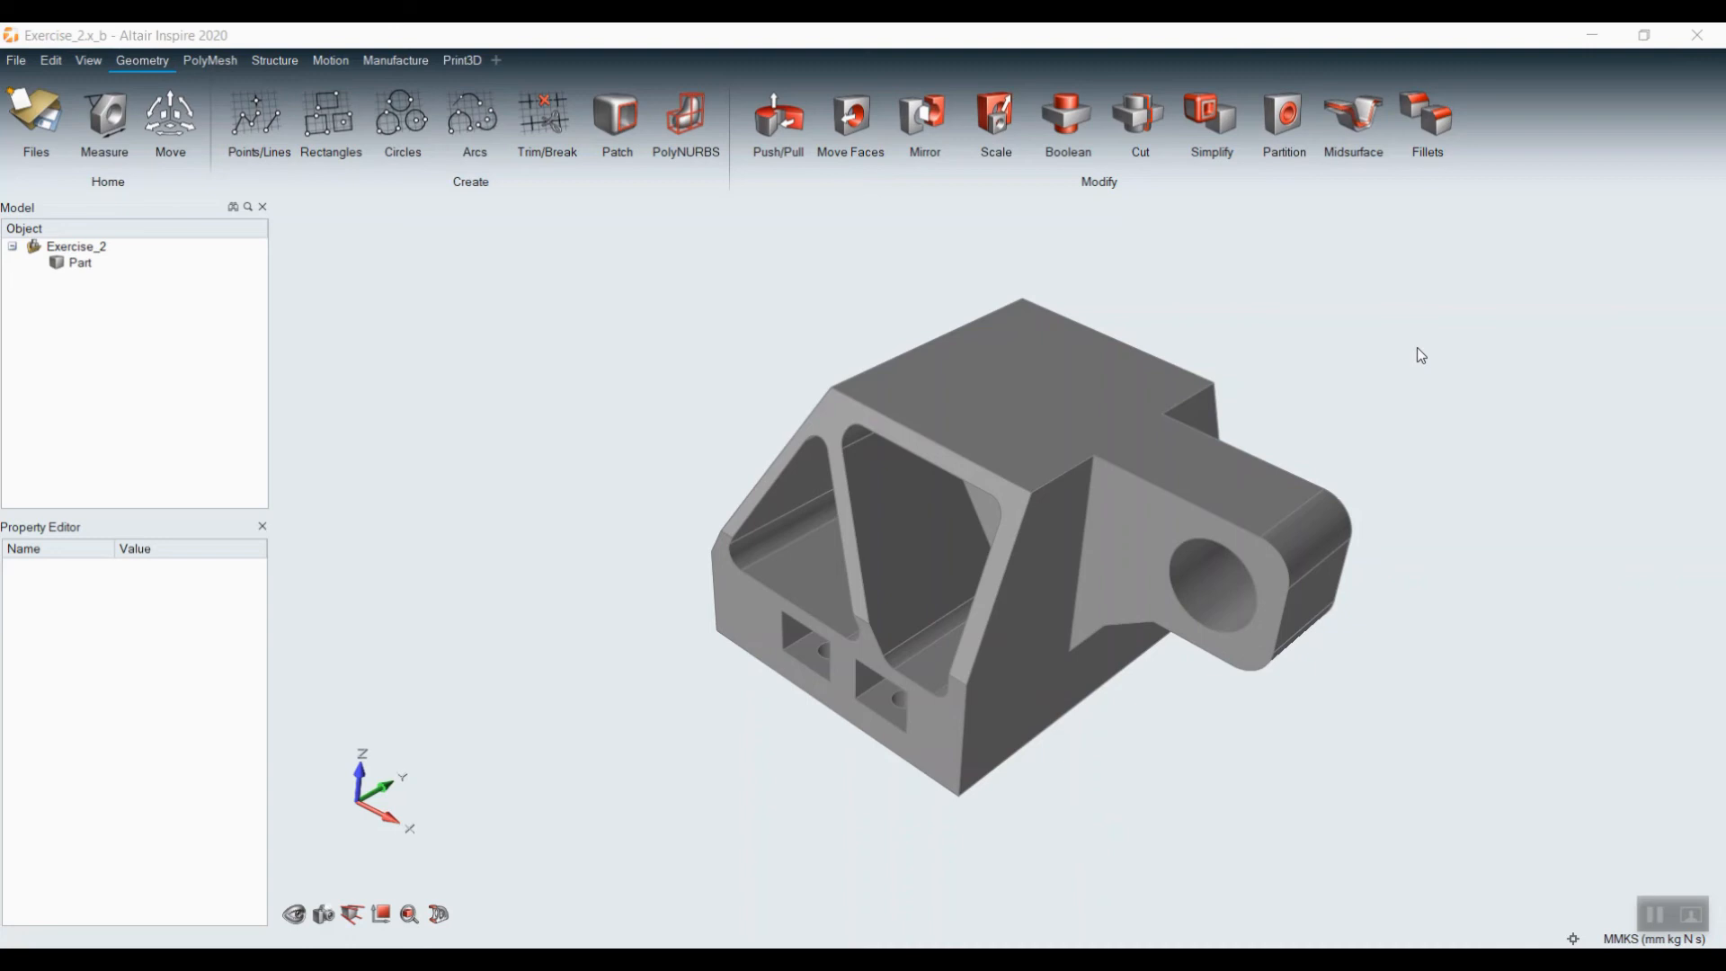
Step: Examine the Exercise_2 part's pockets, rounds and holes up close and review the available Simplify tools
{"action": "right_click_drag", "start_coordinate": [1254, 316], "coordinate": [1264, 278]}
{"action": "scroll", "coordinate": [1199, 790], "scroll_direction": "up", "scroll_amount": 3}
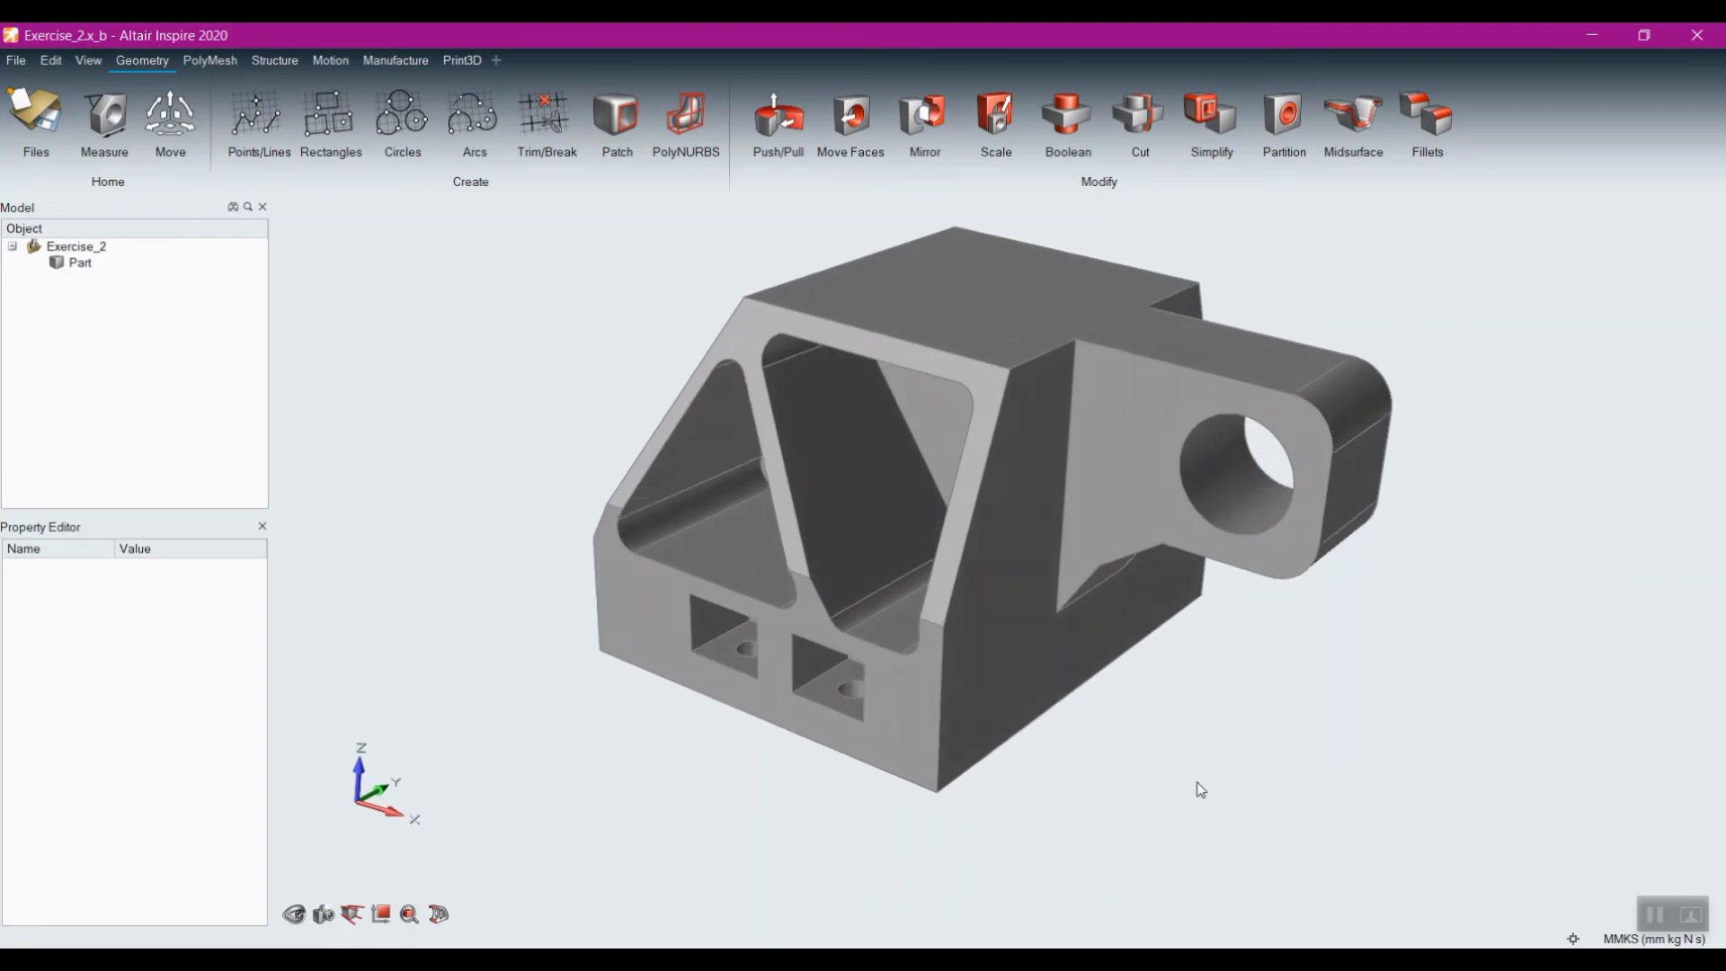
{"action": "middle_click_drag", "start_coordinate": [1183, 705], "coordinate": [1183, 771]}
{"action": "left_click", "coordinate": [1214, 121]}
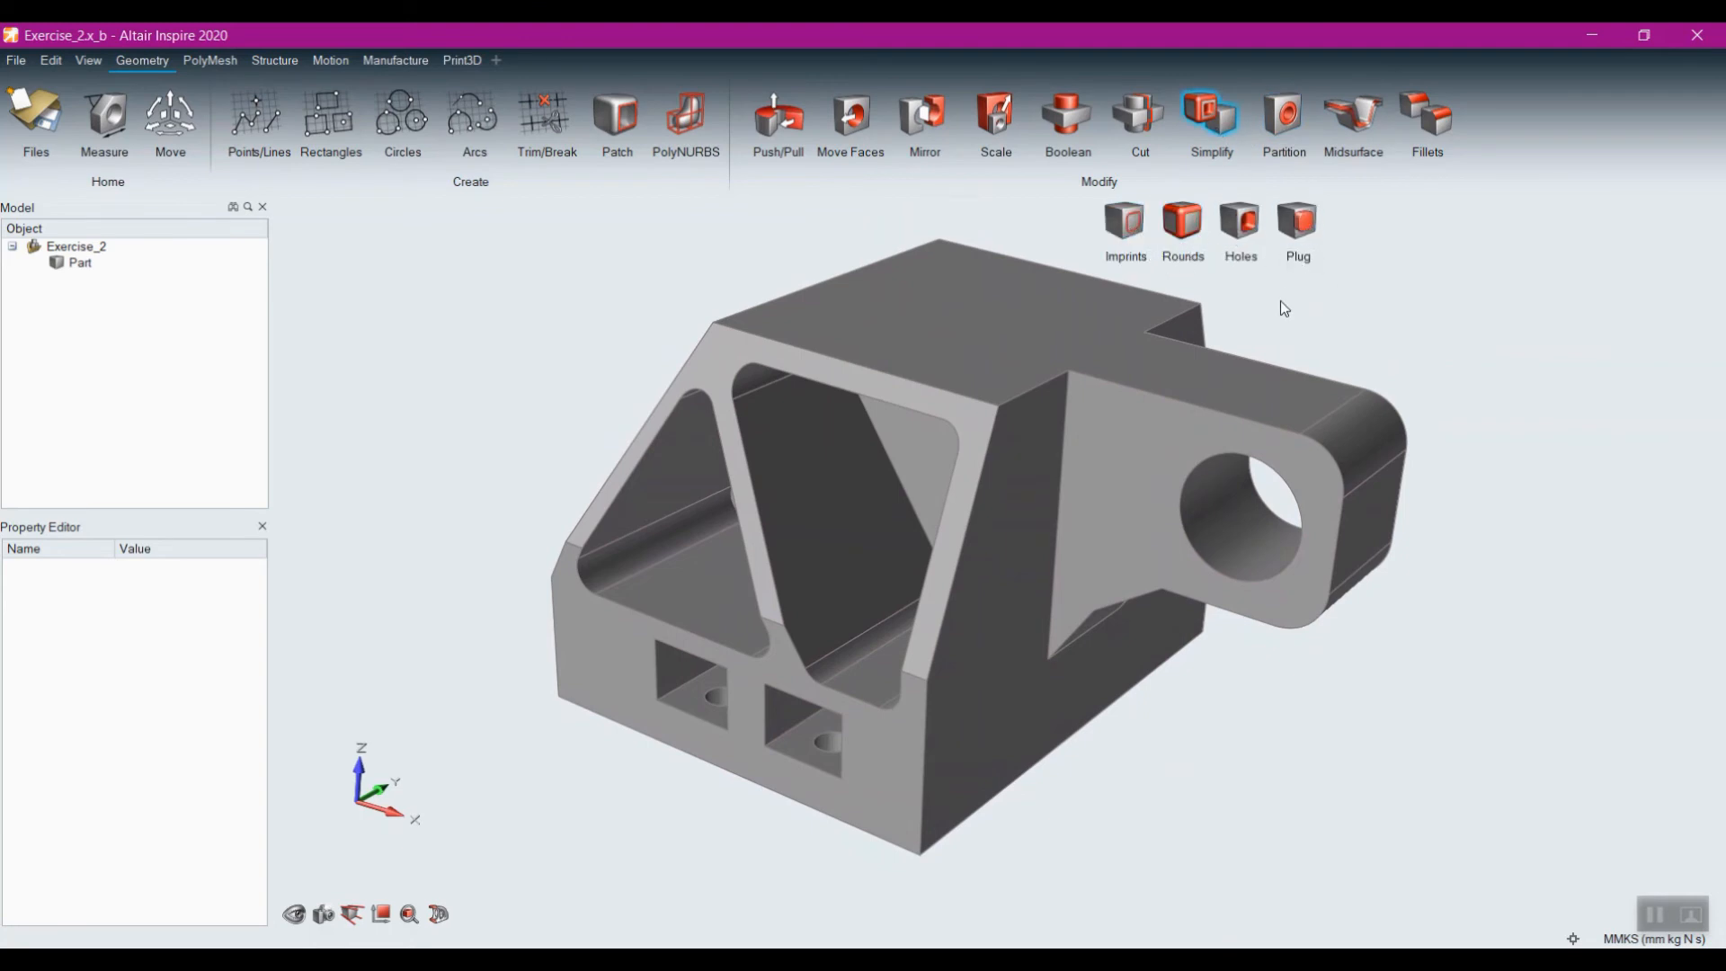
{"action": "key", "text": "Escape"}
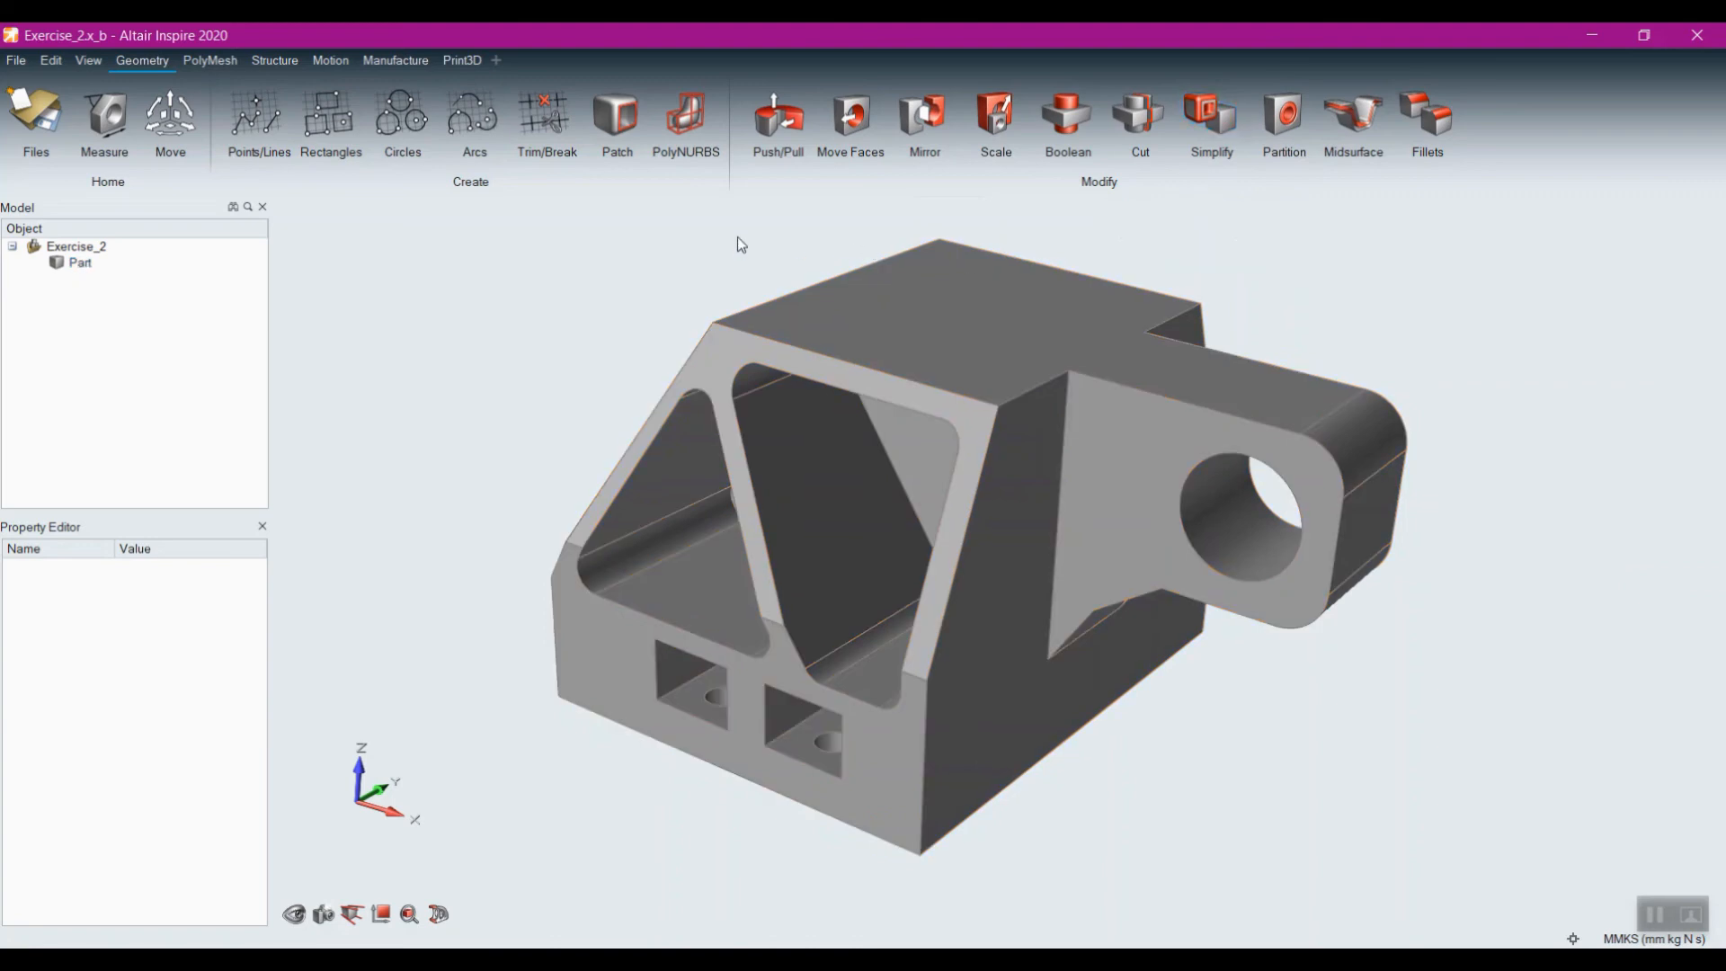
Step: Sketch a single line about 32 mm long on the top face of the Exercise_2 part and finish the sketch
{"action": "left_click", "coordinate": [256, 117]}
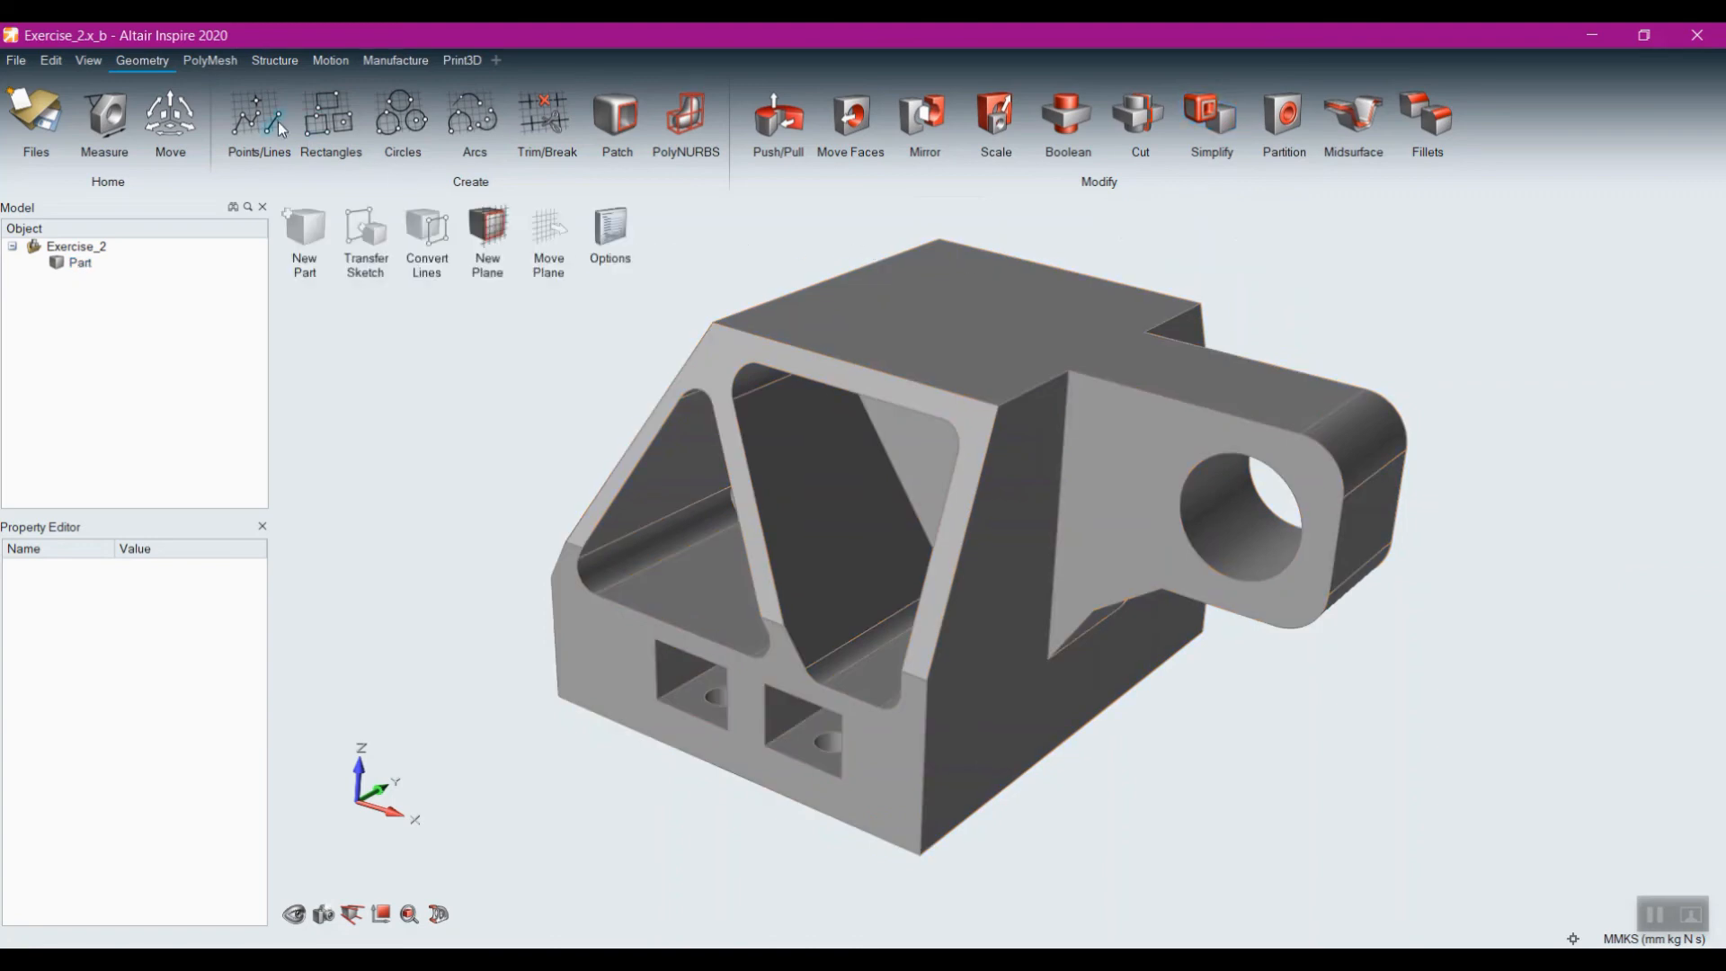
{"action": "left_click", "coordinate": [976, 366]}
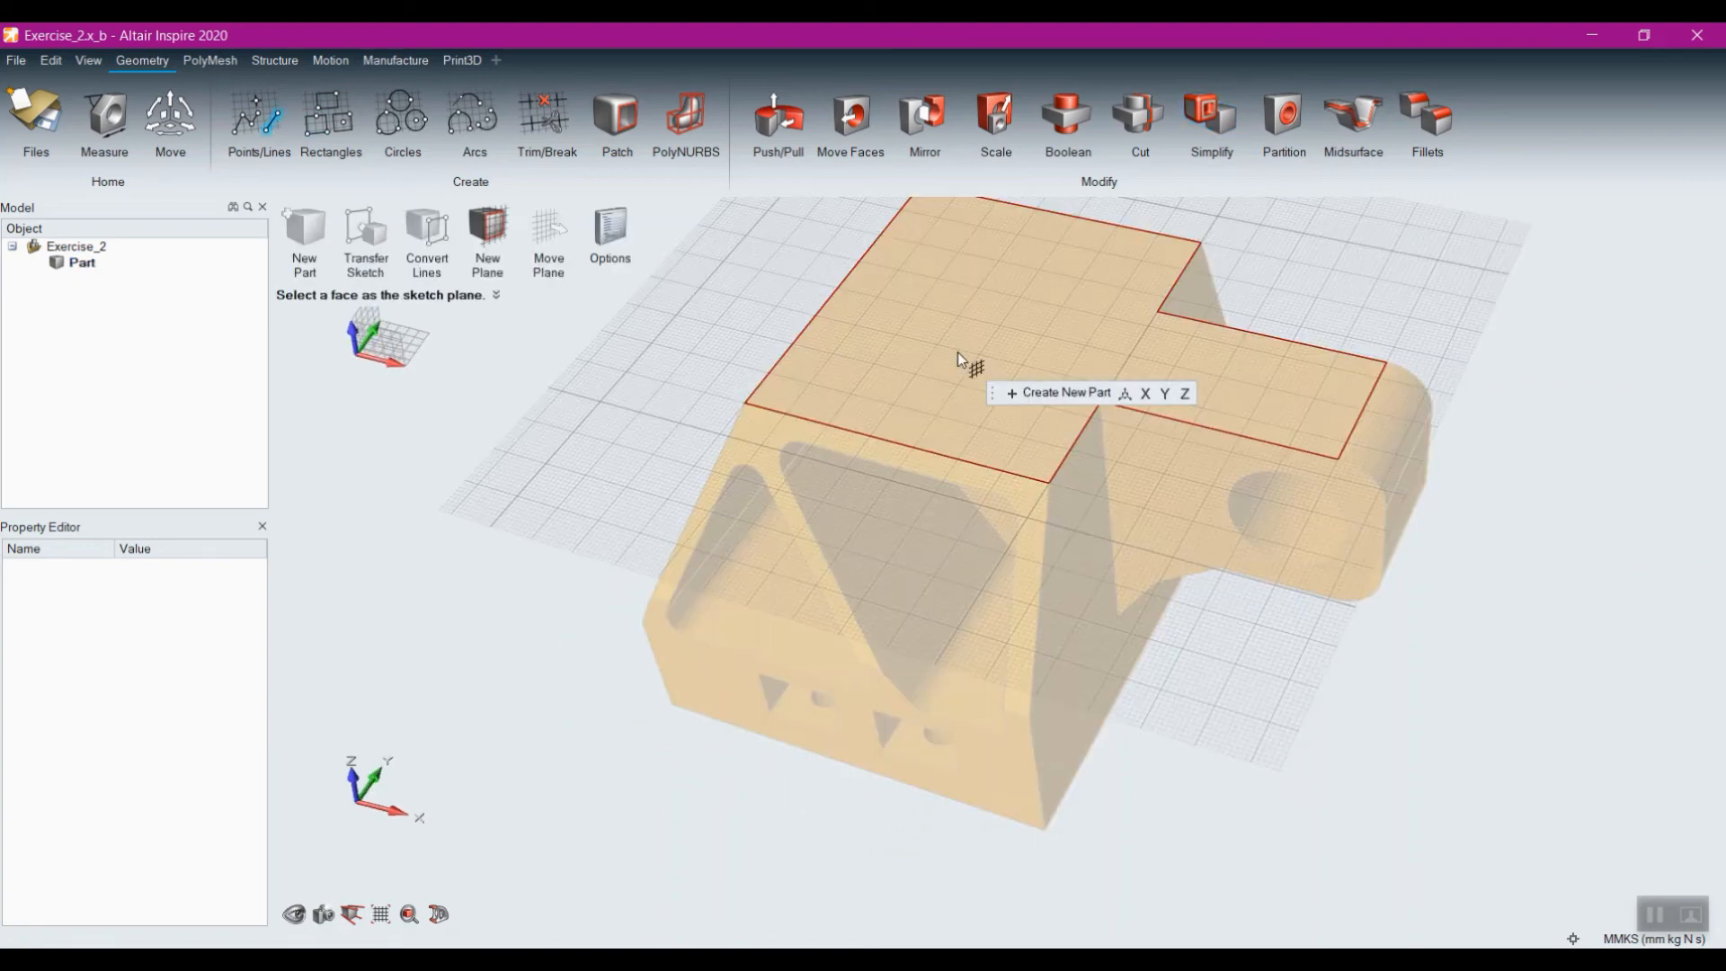
{"action": "left_click", "coordinate": [884, 369]}
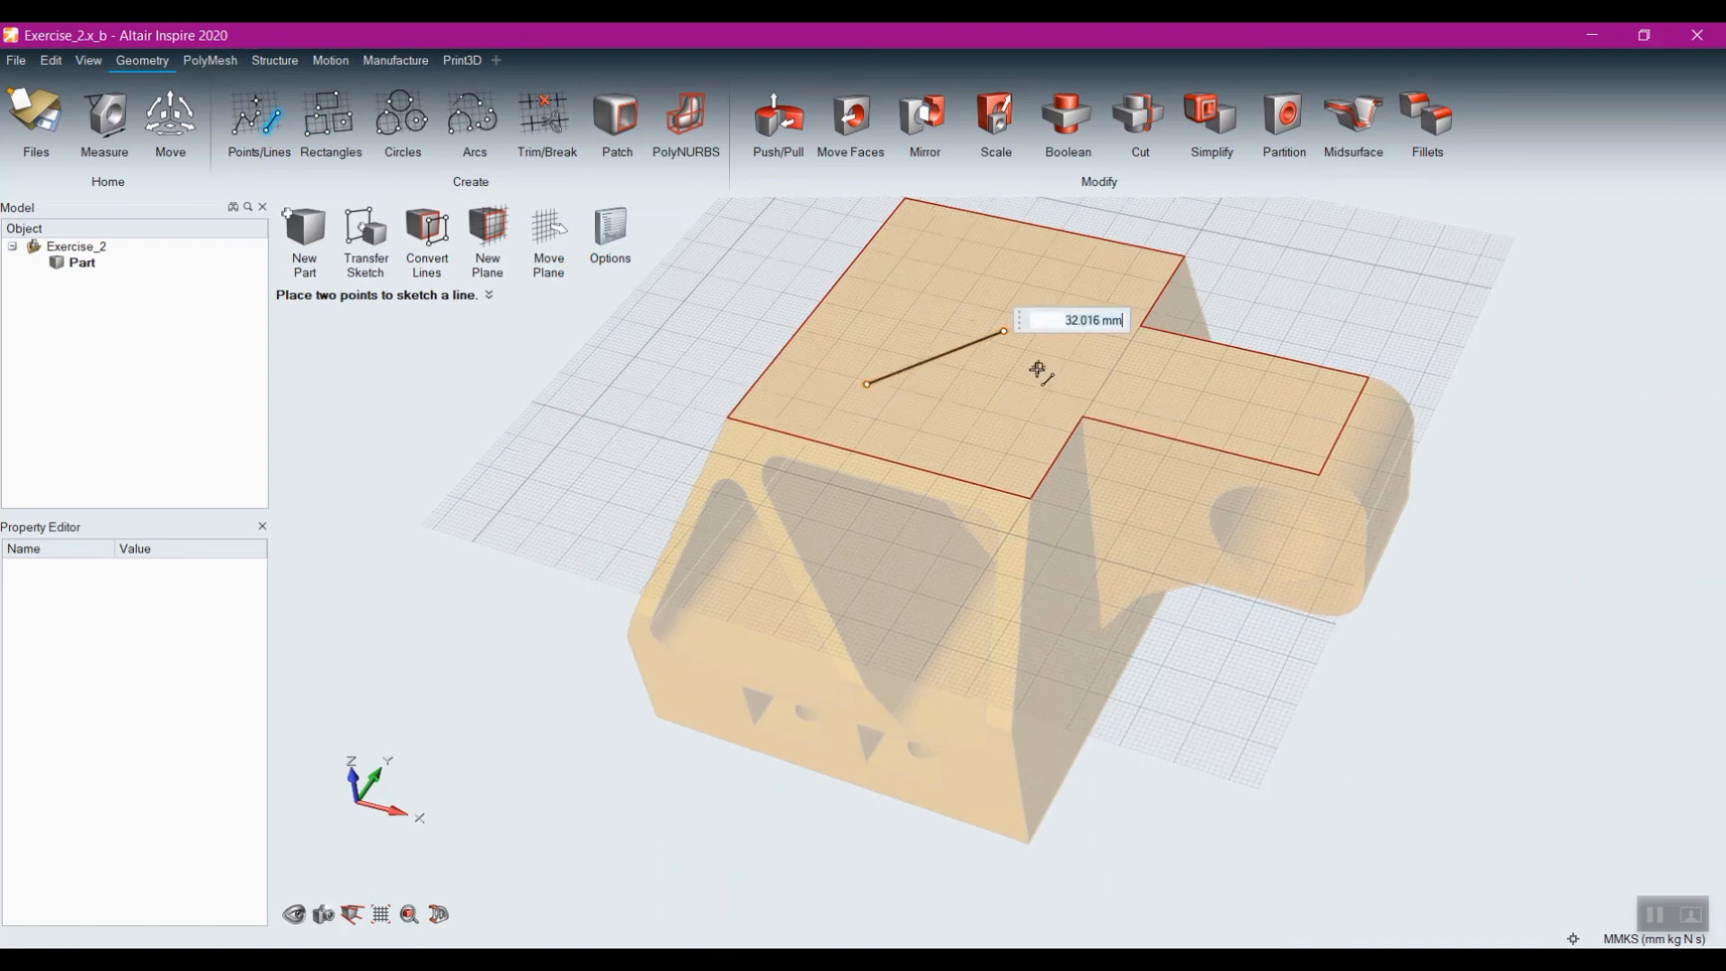
{"action": "key", "text": "Return"}
{"action": "key", "text": "Escape"}
{"action": "key", "text": "Escape"}
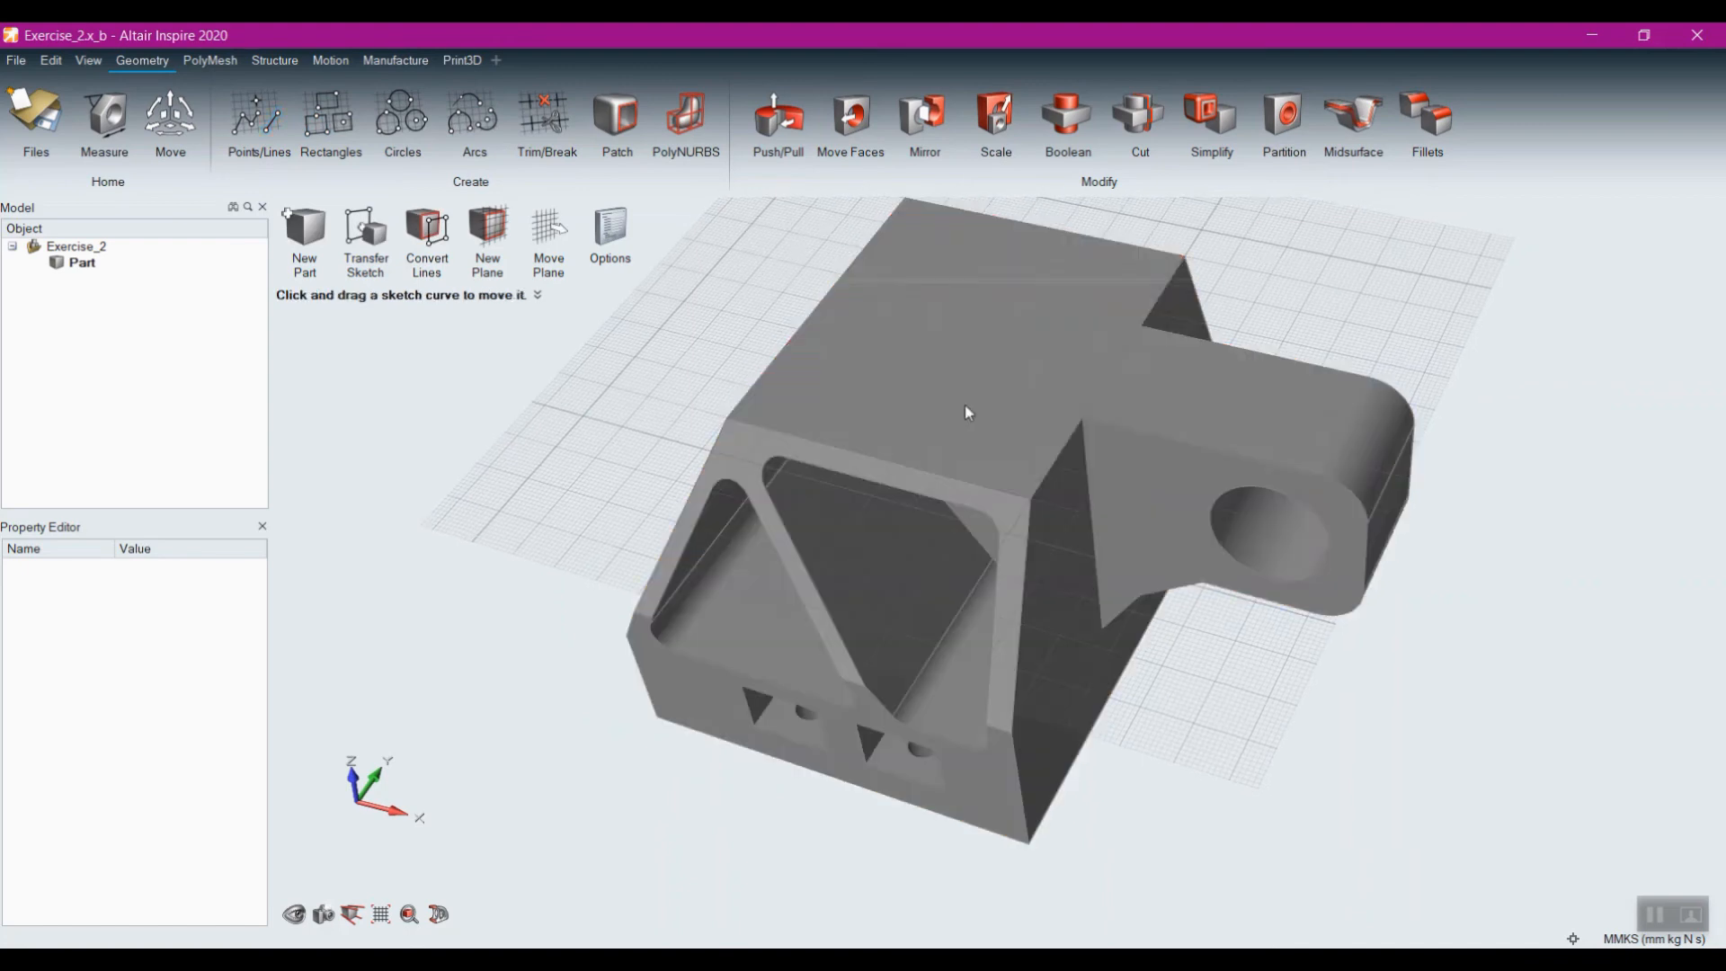
Step: Find the imprints on the part with Simplify Imprints and remove them all
{"action": "left_click", "coordinate": [1187, 126]}
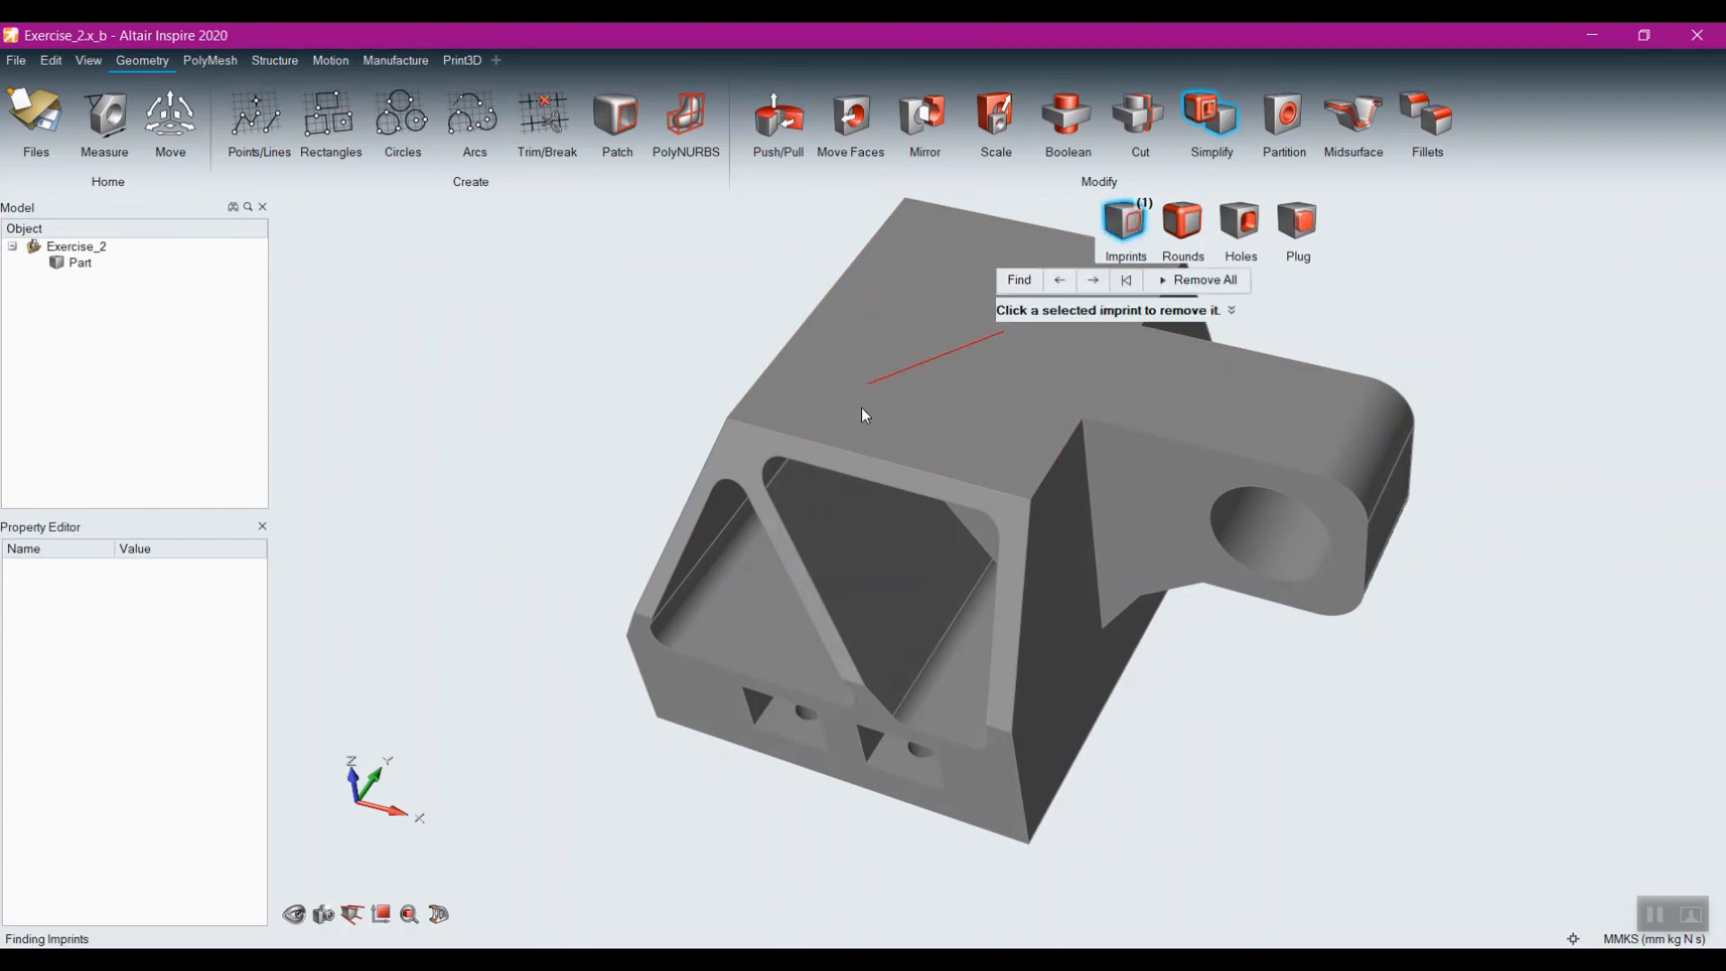
{"action": "left_click", "coordinate": [1193, 280]}
{"action": "middle_click_drag", "start_coordinate": [813, 685], "coordinate": [844, 610]}
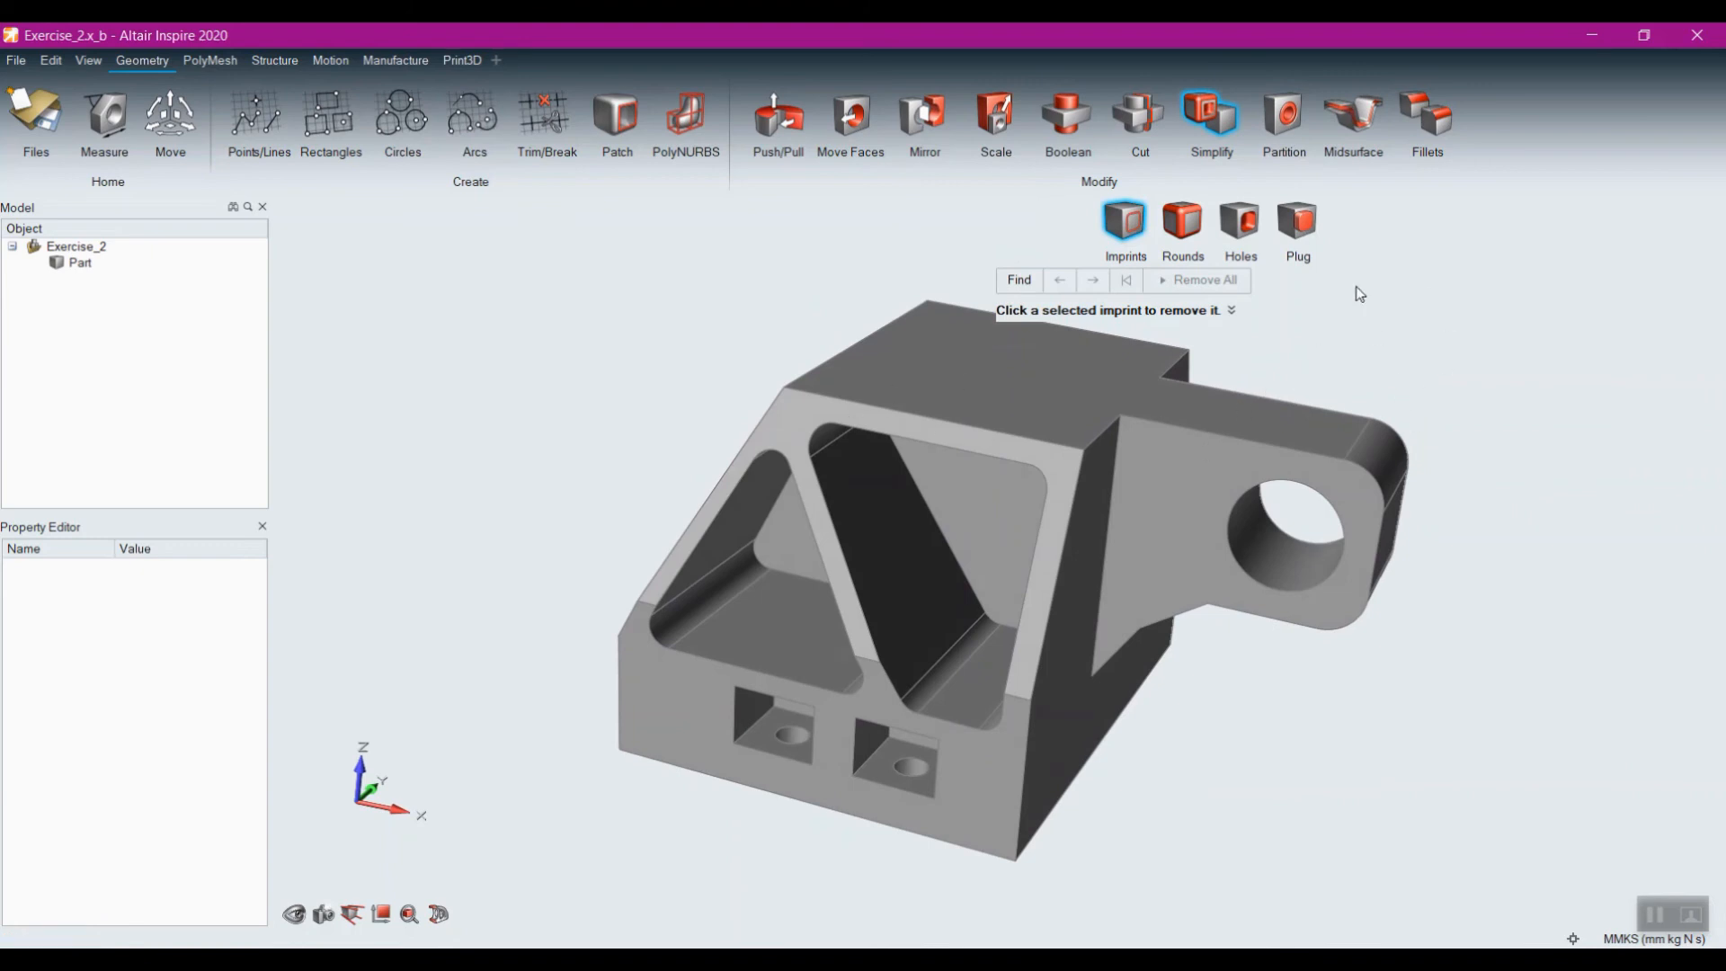
Step: Find all rounds and fillets on the part with Simplify Rounds and remove them
{"action": "left_click", "coordinate": [1183, 230]}
{"action": "right_click_drag", "start_coordinate": [1331, 708], "coordinate": [1239, 695]}
{"action": "middle_click_drag", "start_coordinate": [1238, 695], "coordinate": [1194, 689]}
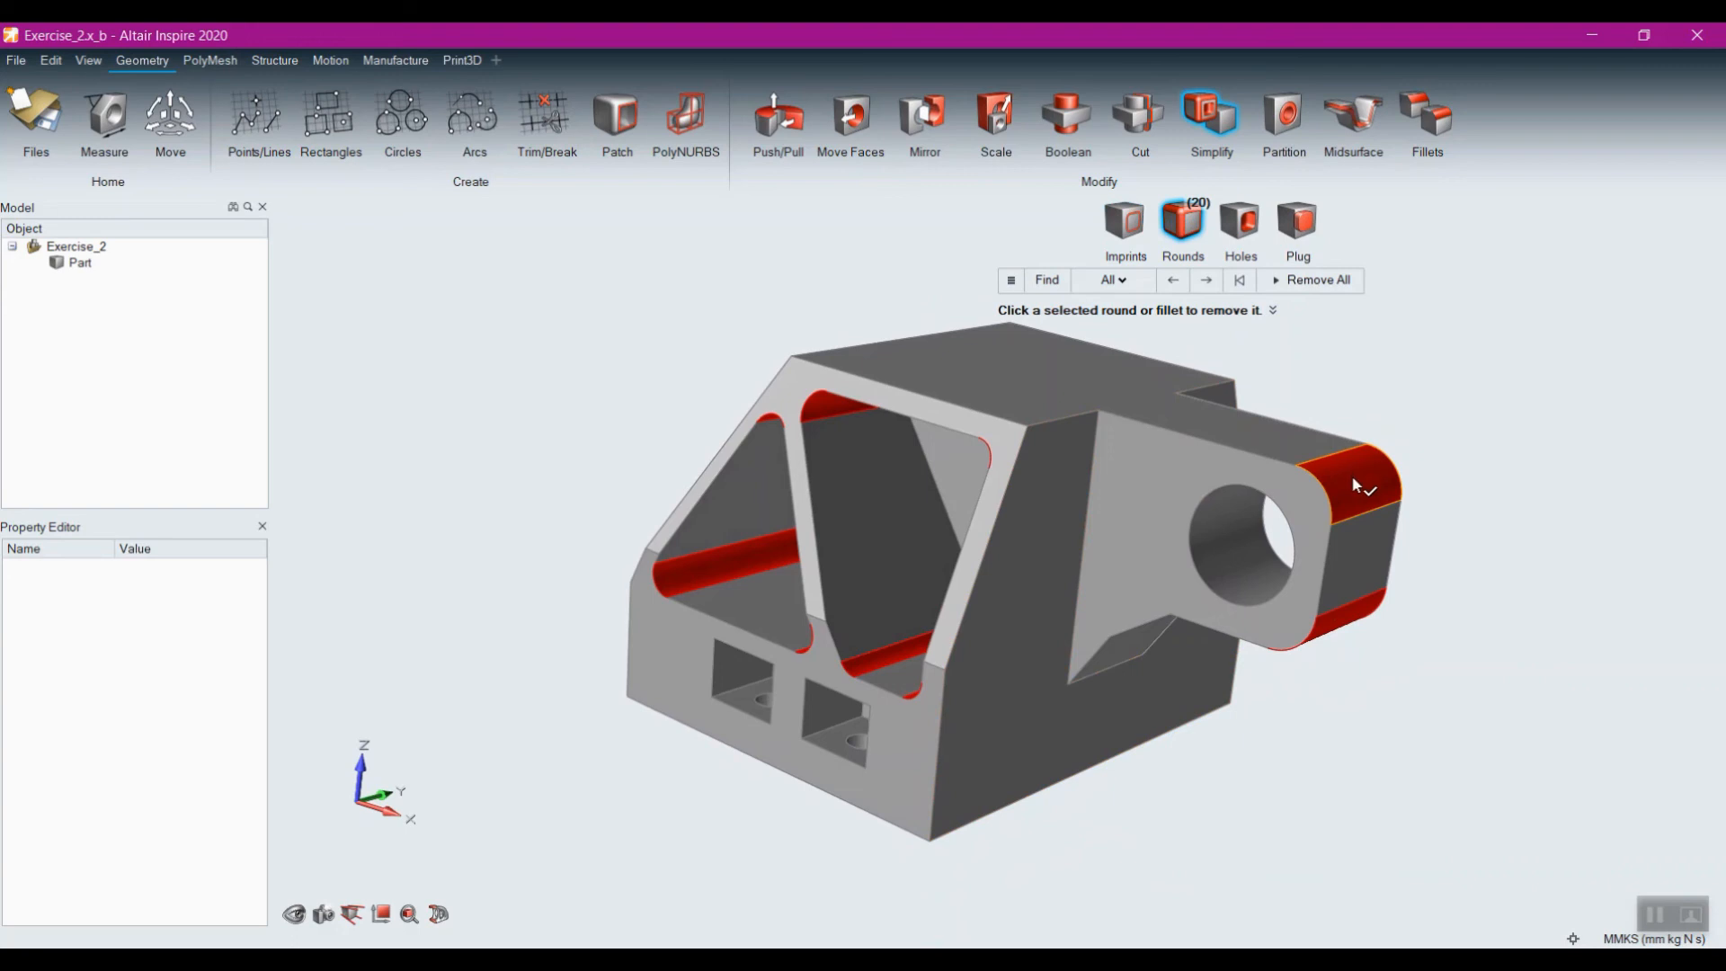
{"action": "left_click", "coordinate": [1351, 475]}
{"action": "left_click", "coordinate": [1319, 281]}
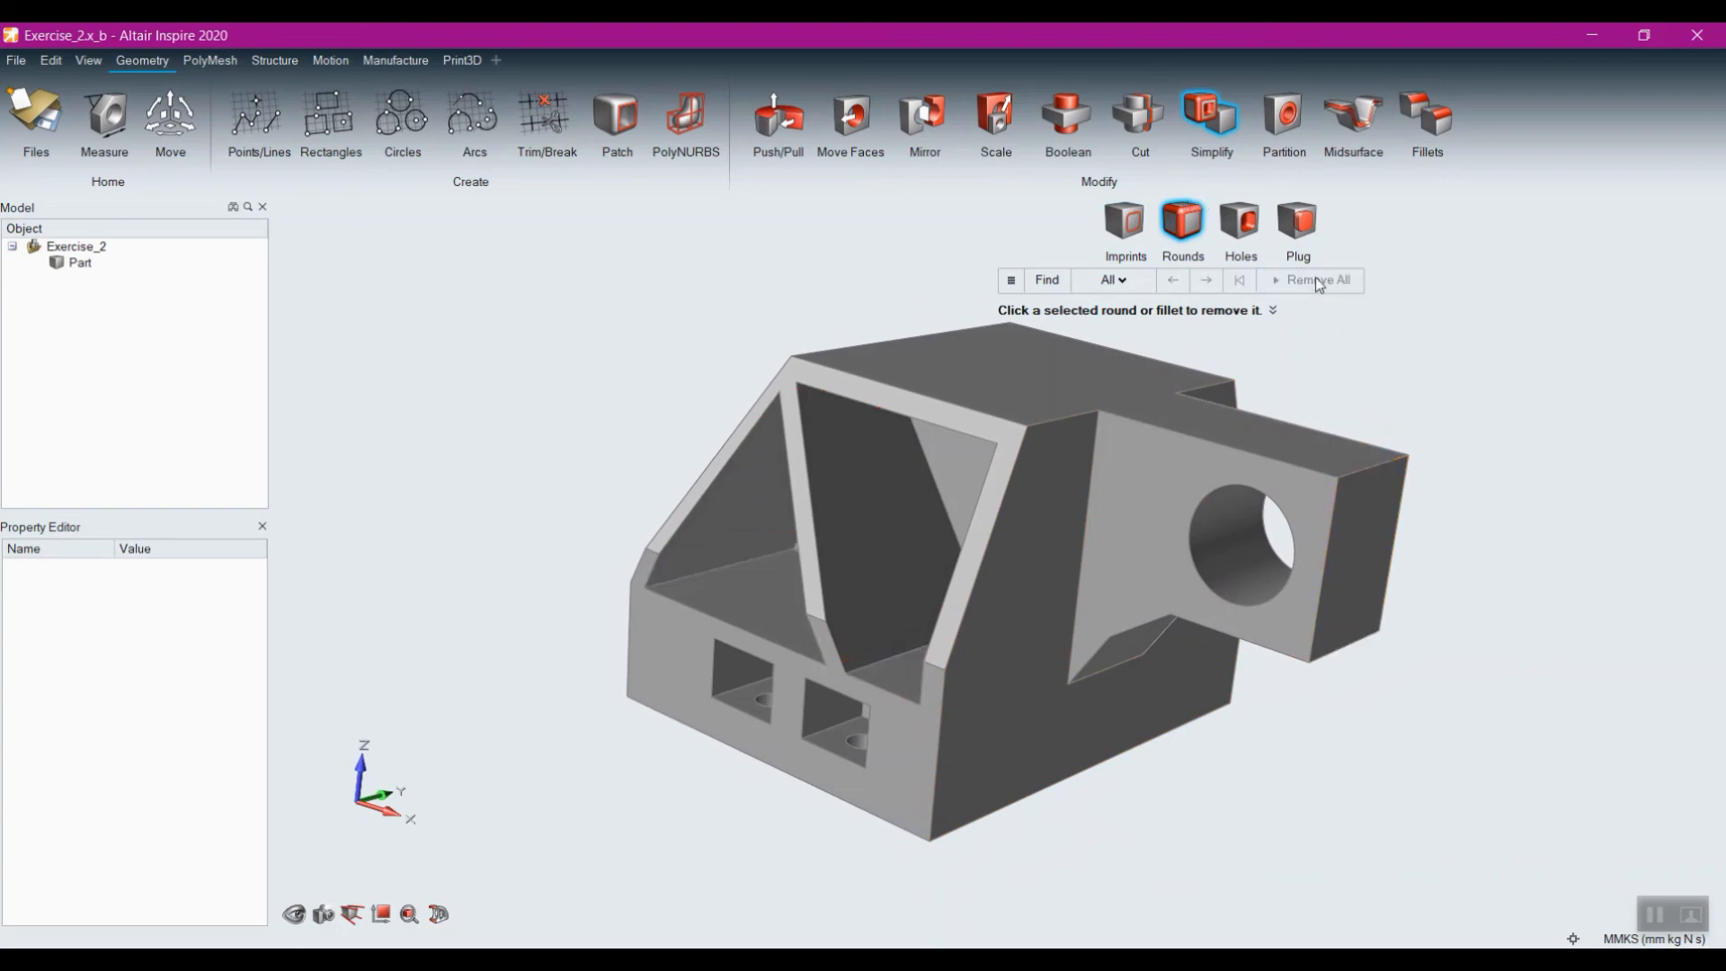
Step: Find the part's holes and pockets with Simplify Holes and remove the large round hole through the side arm
{"action": "mouse_move", "coordinate": [662, 670]}
{"action": "right_mouse_down"}
{"action": "mouse_move", "coordinate": [876, 591]}
{"action": "mouse_move", "coordinate": [1011, 701]}
{"action": "right_mouse_up"}
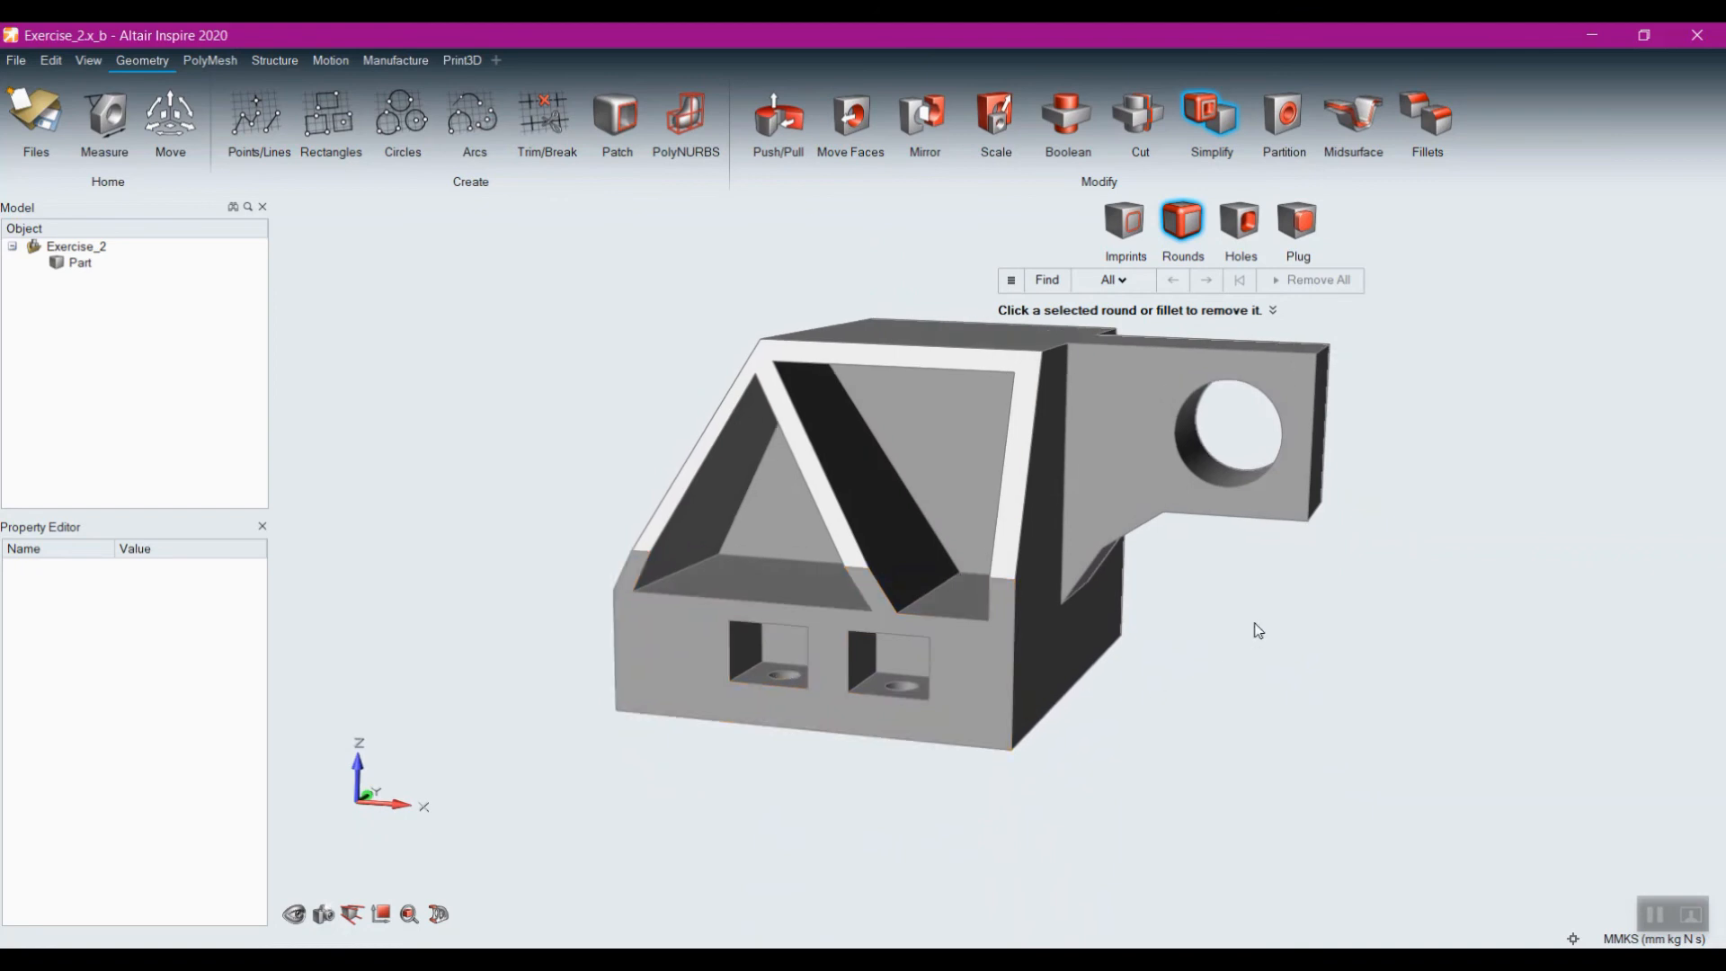
{"action": "mouse_move", "coordinate": [1253, 628]}
{"action": "right_mouse_down"}
{"action": "mouse_move", "coordinate": [1291, 674]}
{"action": "mouse_move", "coordinate": [1168, 682]}
{"action": "right_mouse_up"}
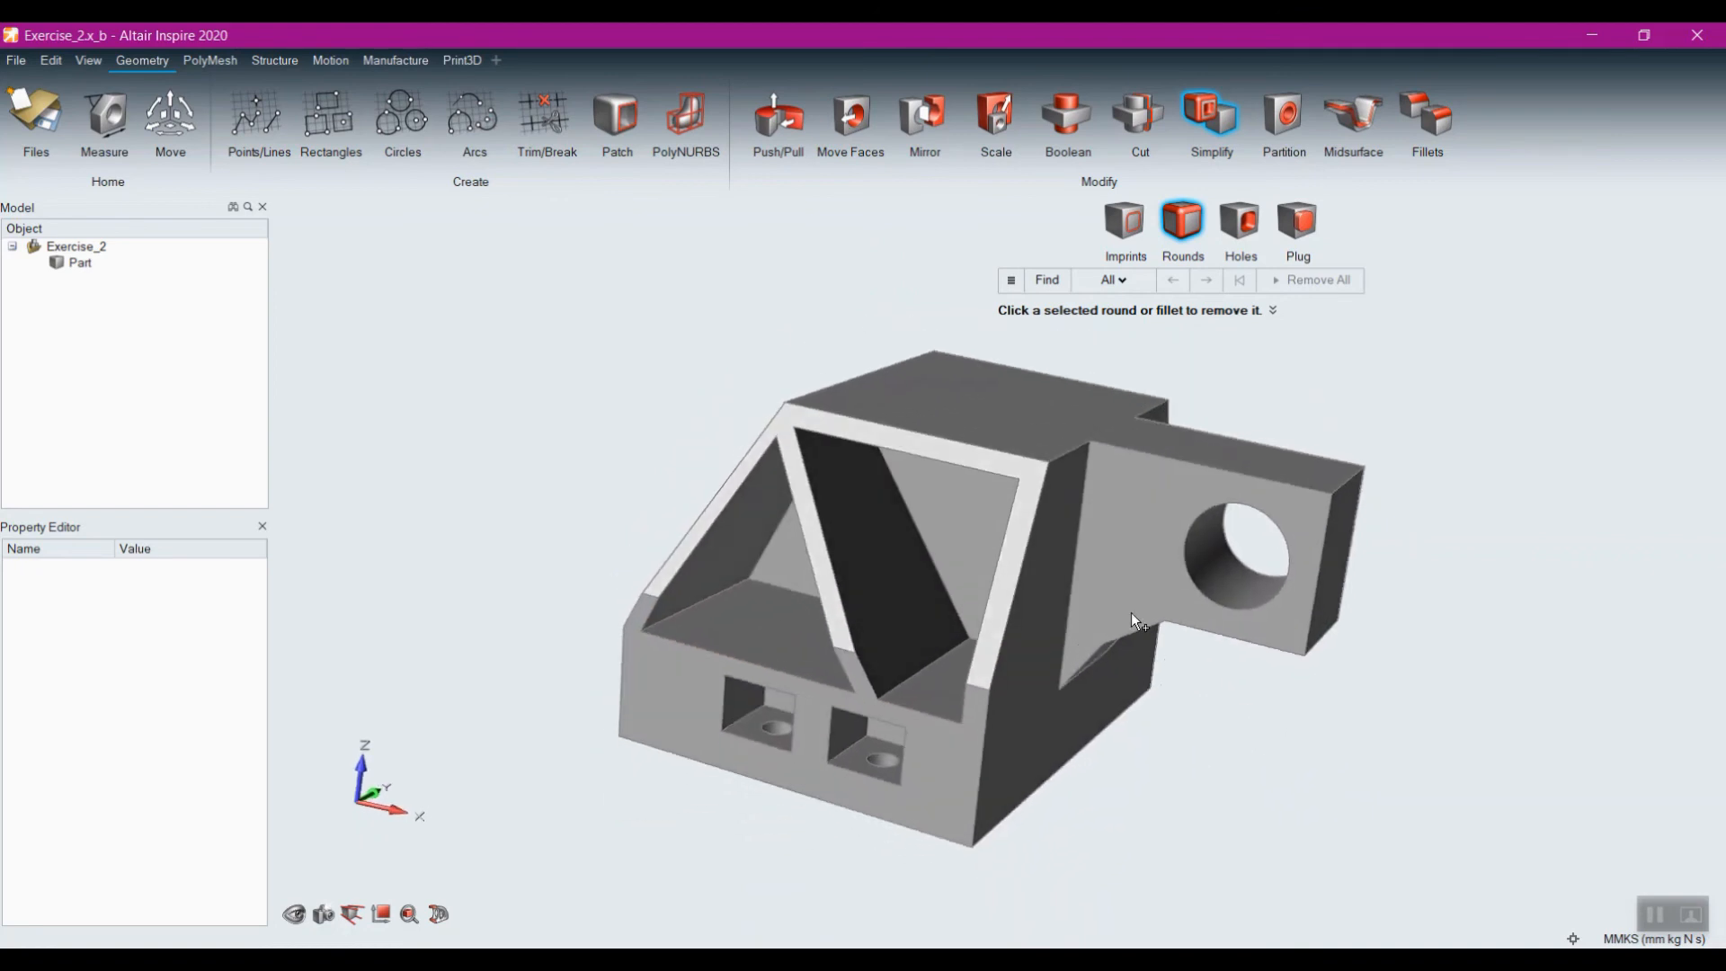
{"action": "right_click_drag", "start_coordinate": [700, 433], "coordinate": [630, 440]}
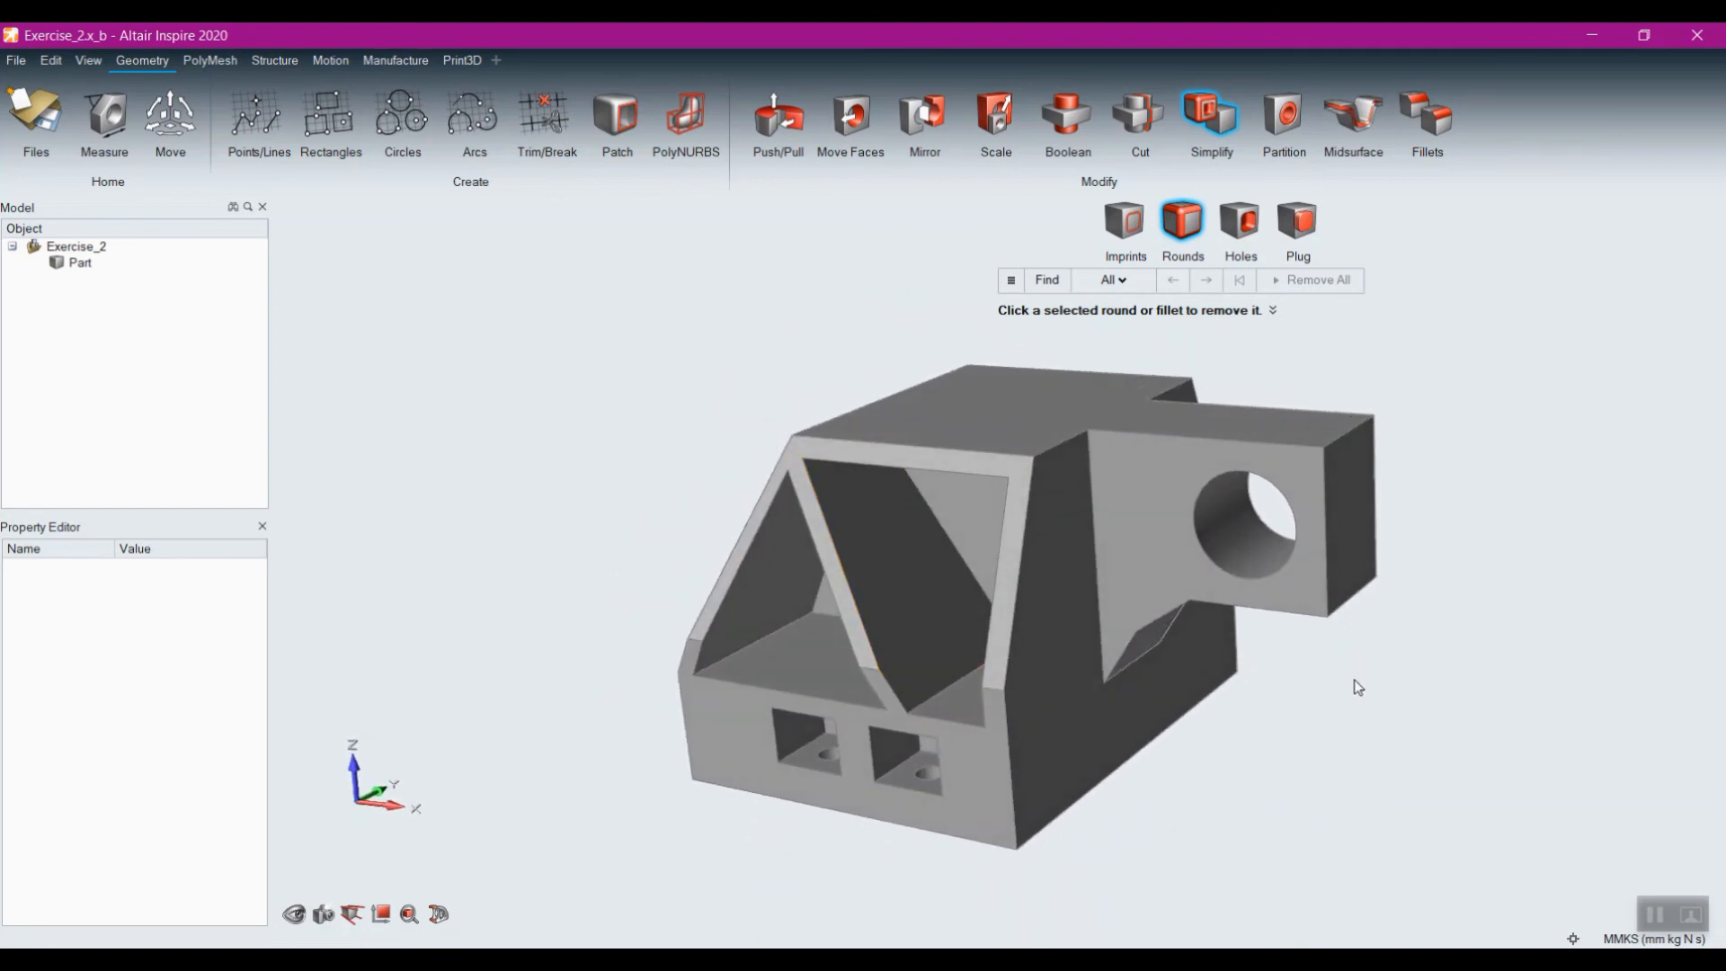
{"action": "right_click_drag", "start_coordinate": [1357, 686], "coordinate": [1299, 745]}
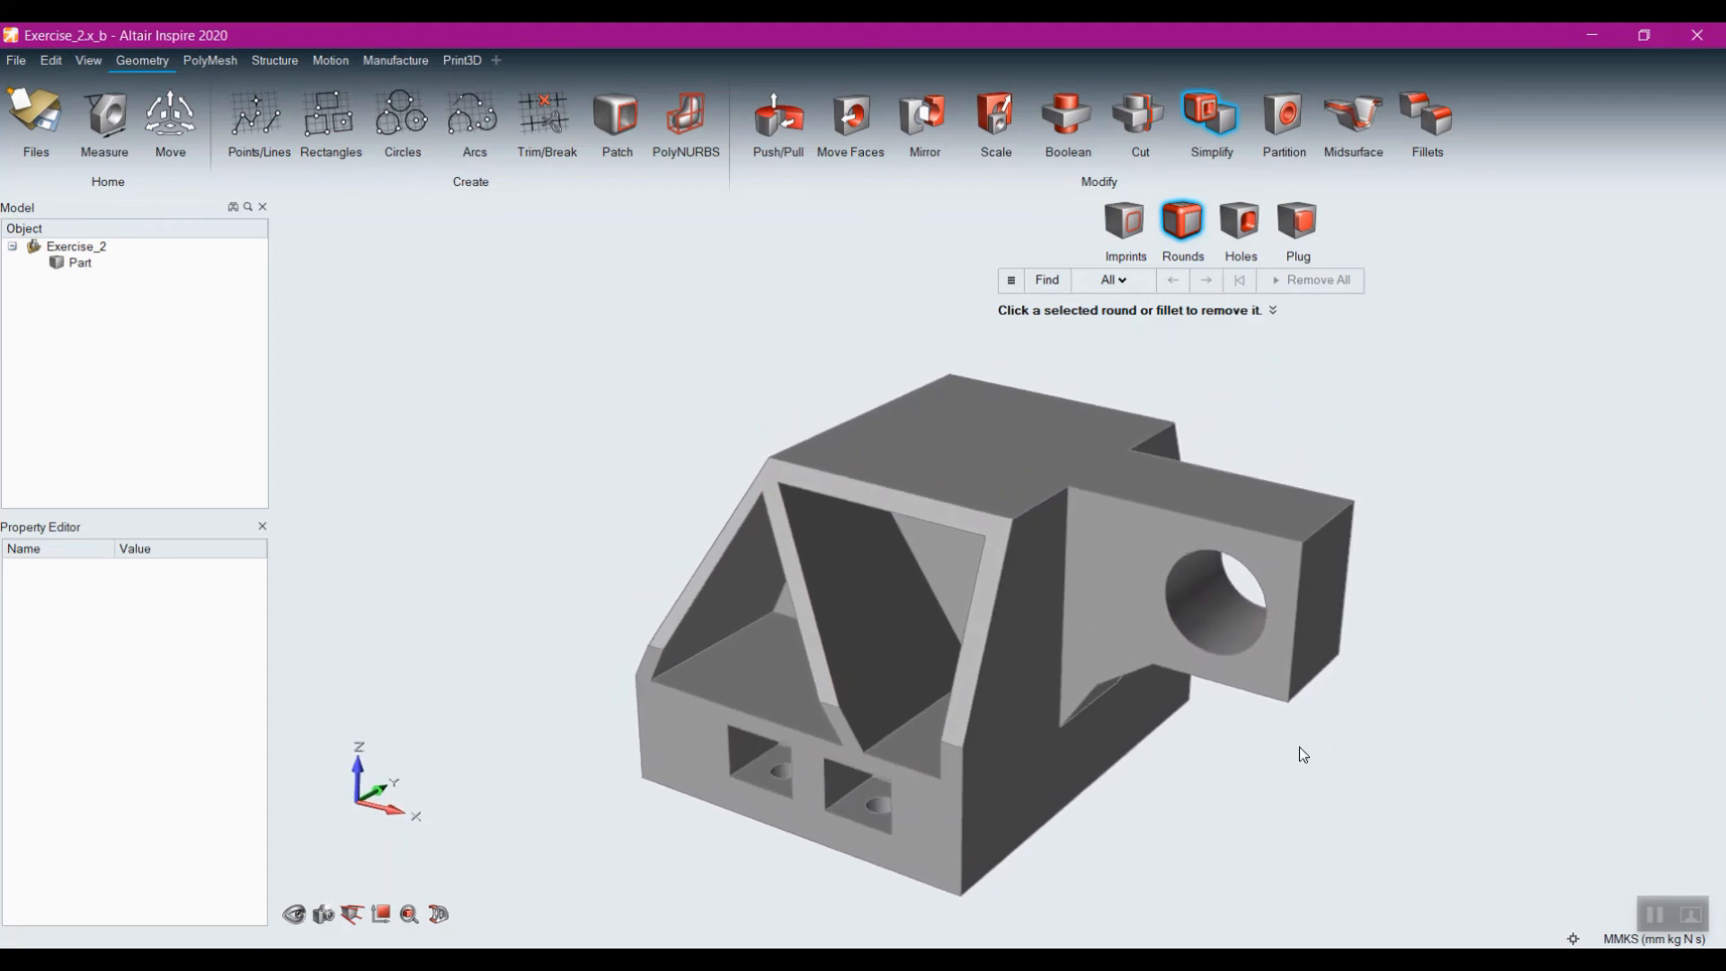
{"action": "left_click", "coordinate": [1241, 221]}
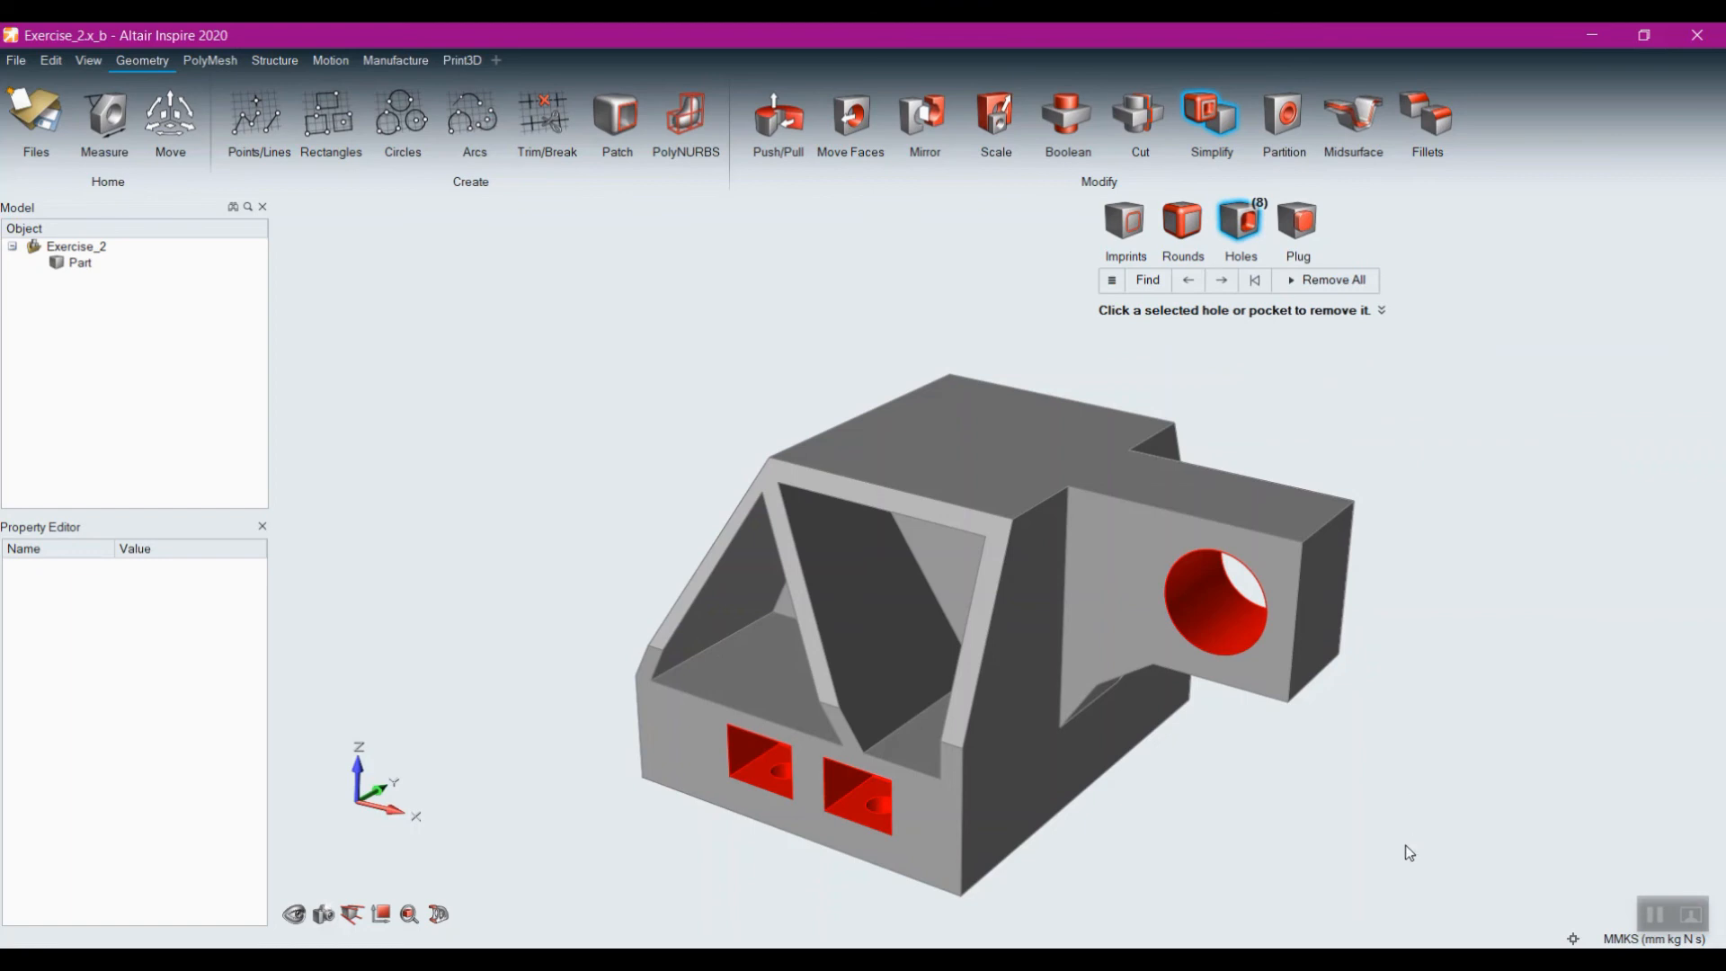
{"action": "left_click", "coordinate": [1219, 615]}
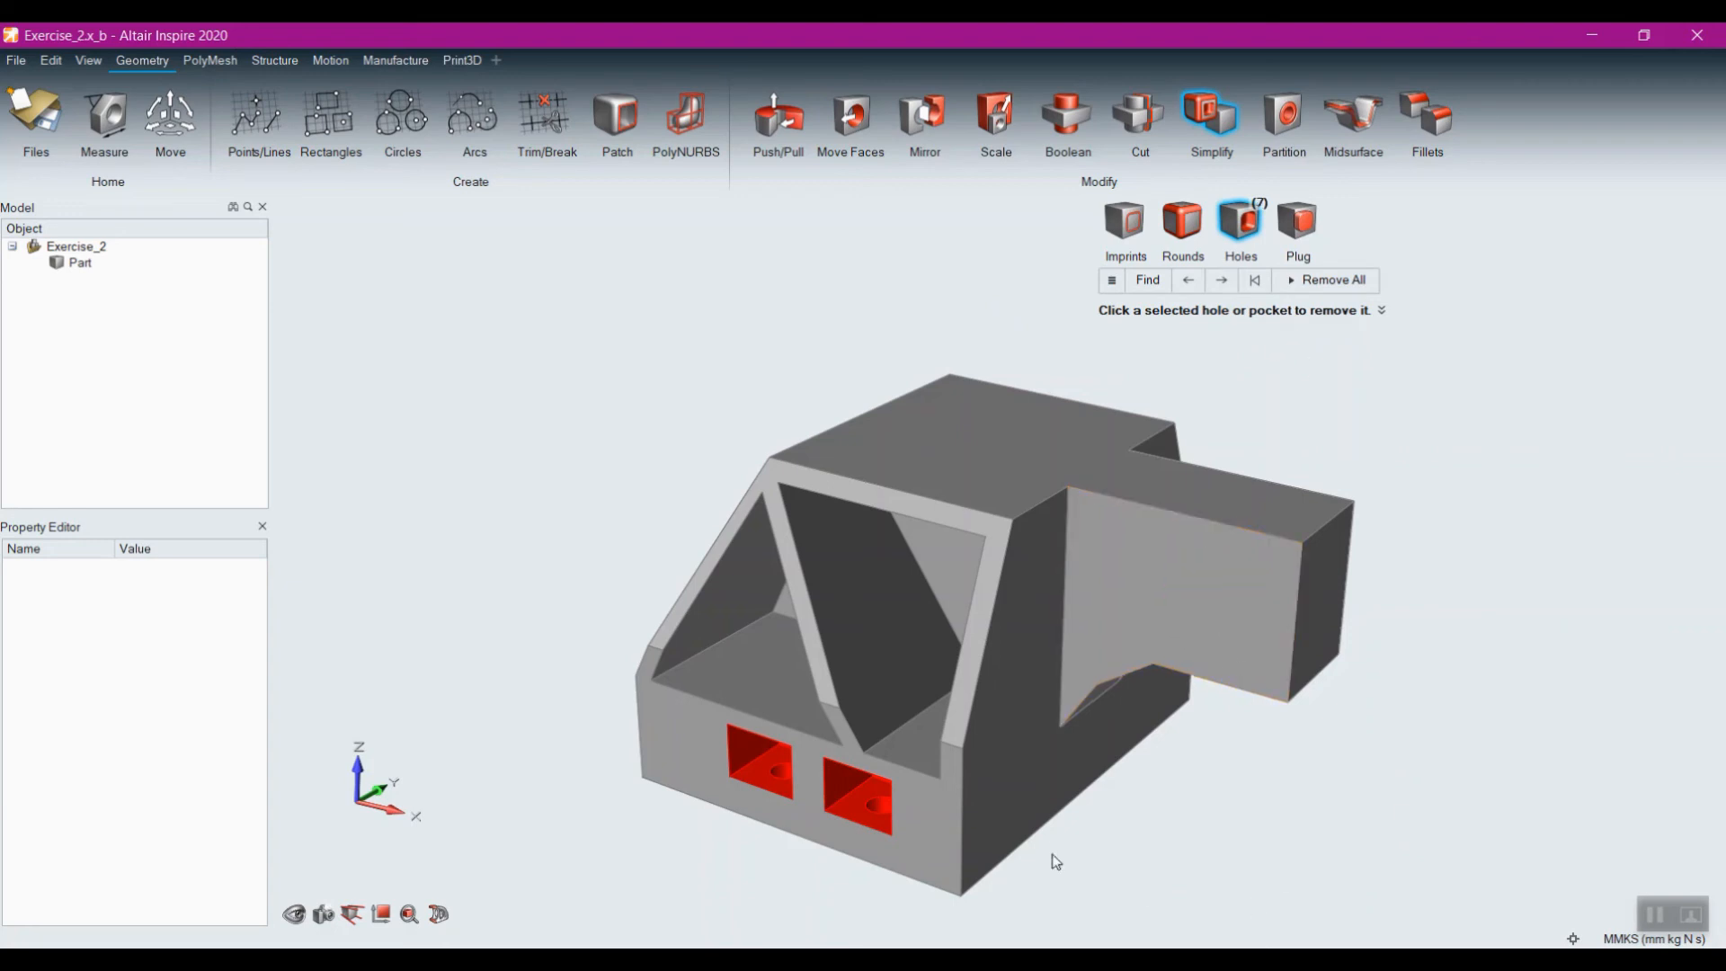
Step: Add the large four-sided pocket in the sloped front to the hole selection and remove it
{"action": "mouse_move", "coordinate": [1052, 855]}
{"action": "right_mouse_down"}
{"action": "mouse_move", "coordinate": [980, 684]}
{"action": "mouse_move", "coordinate": [1026, 633]}
{"action": "mouse_move", "coordinate": [842, 746]}
{"action": "mouse_move", "coordinate": [1144, 594]}
{"action": "mouse_move", "coordinate": [984, 579]}
{"action": "right_mouse_up"}
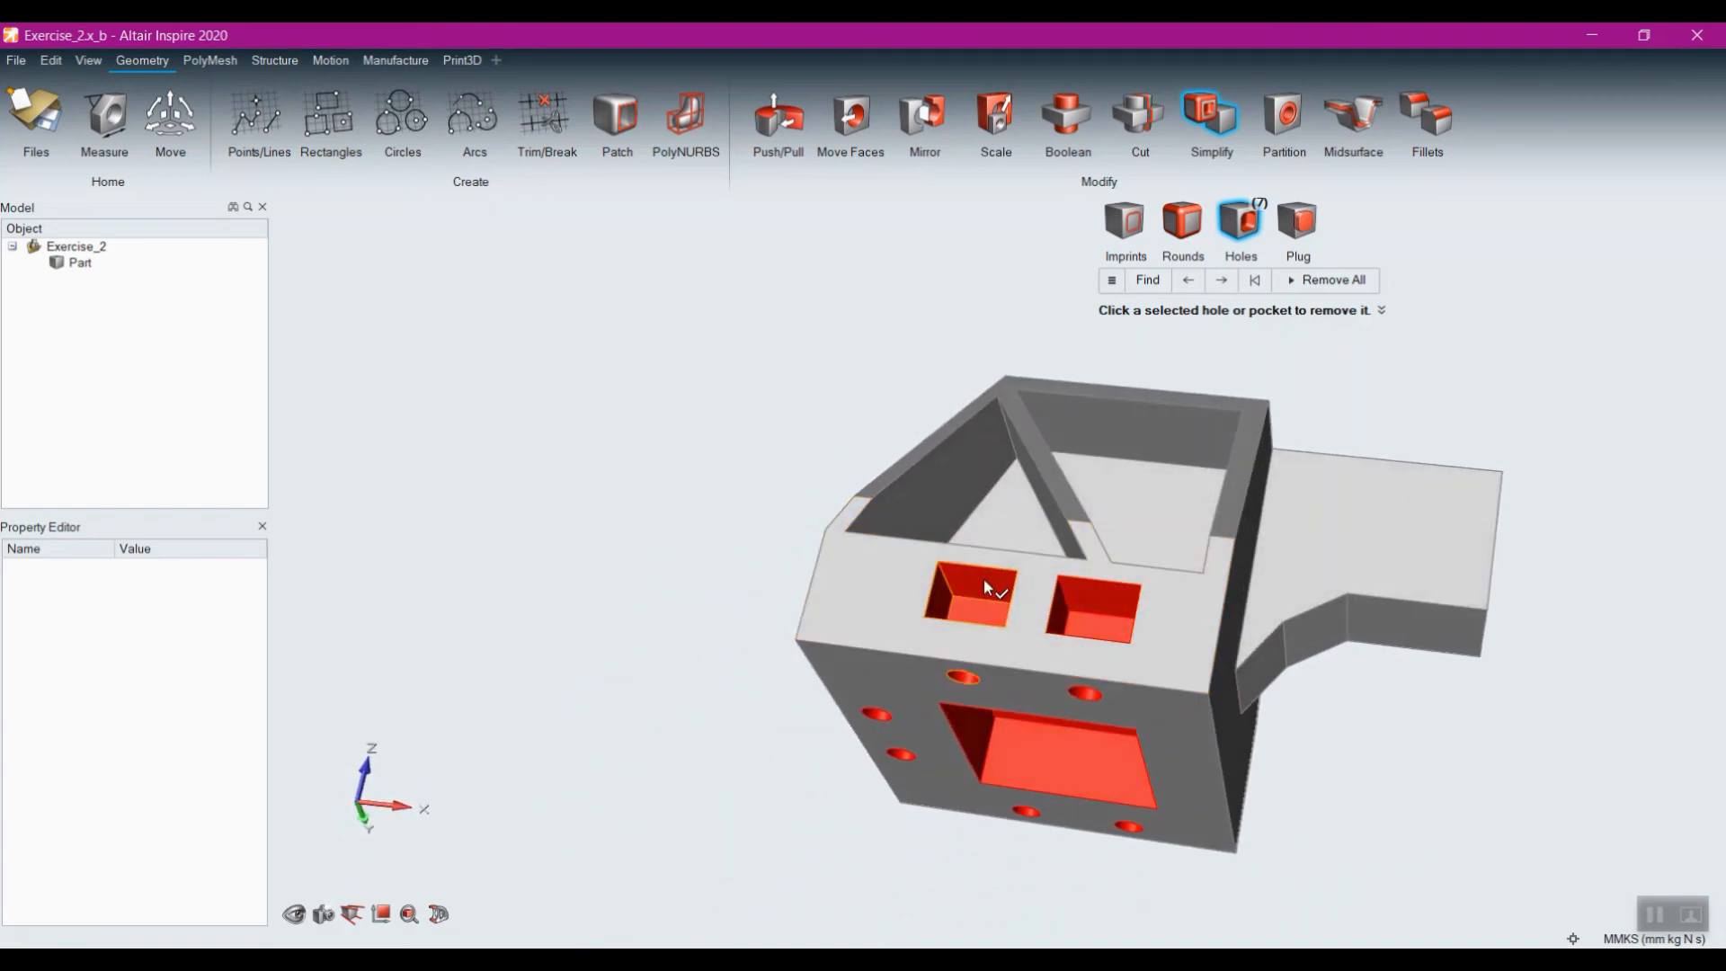
{"action": "left_click", "coordinate": [1143, 504]}
{"action": "right_click_drag", "start_coordinate": [1142, 531], "coordinate": [1119, 499]}
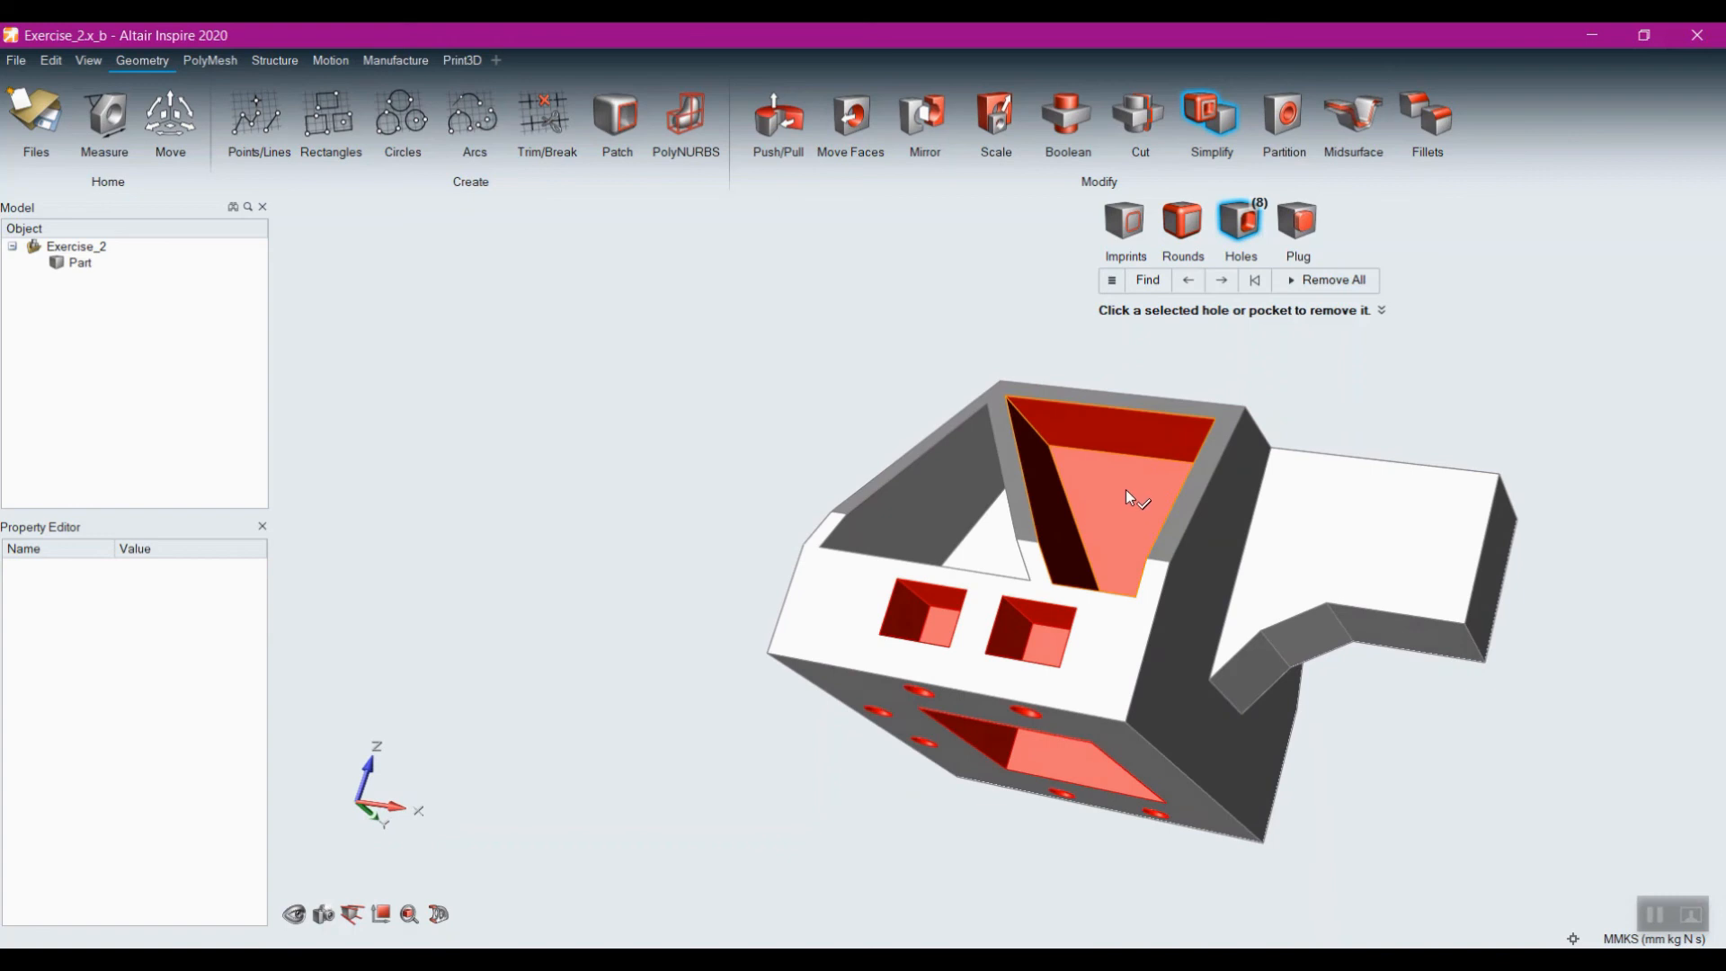
{"action": "left_click", "coordinate": [1126, 489]}
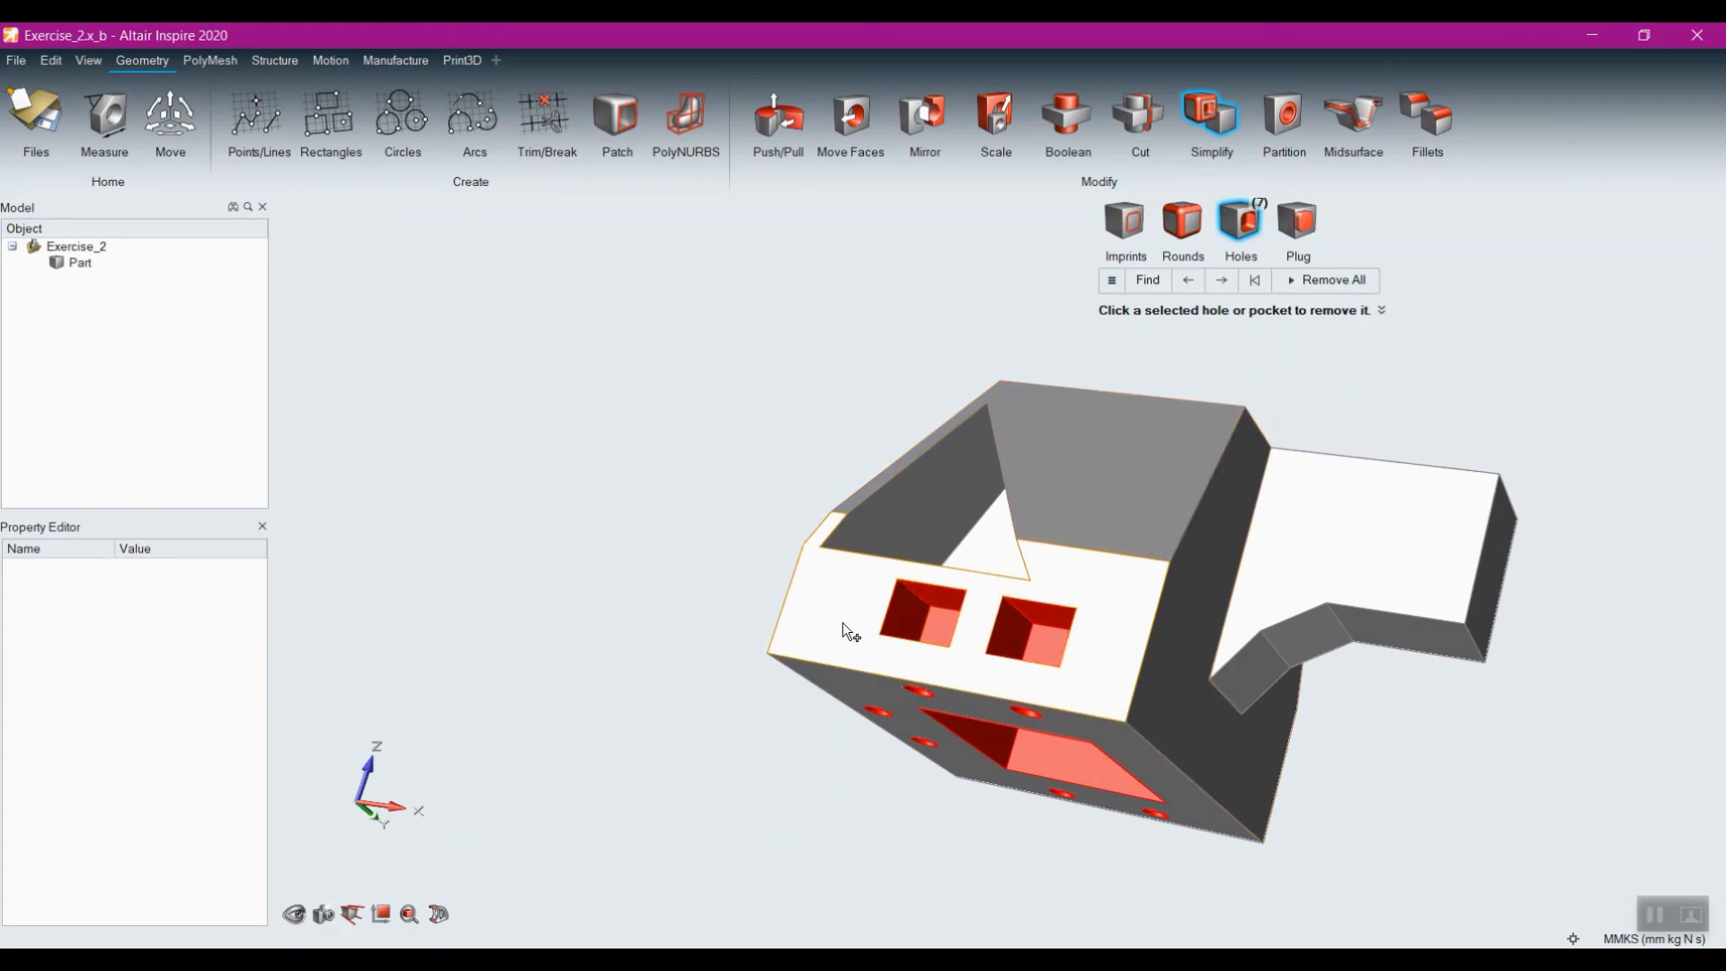
{"action": "middle_click_drag", "start_coordinate": [818, 620], "coordinate": [967, 628]}
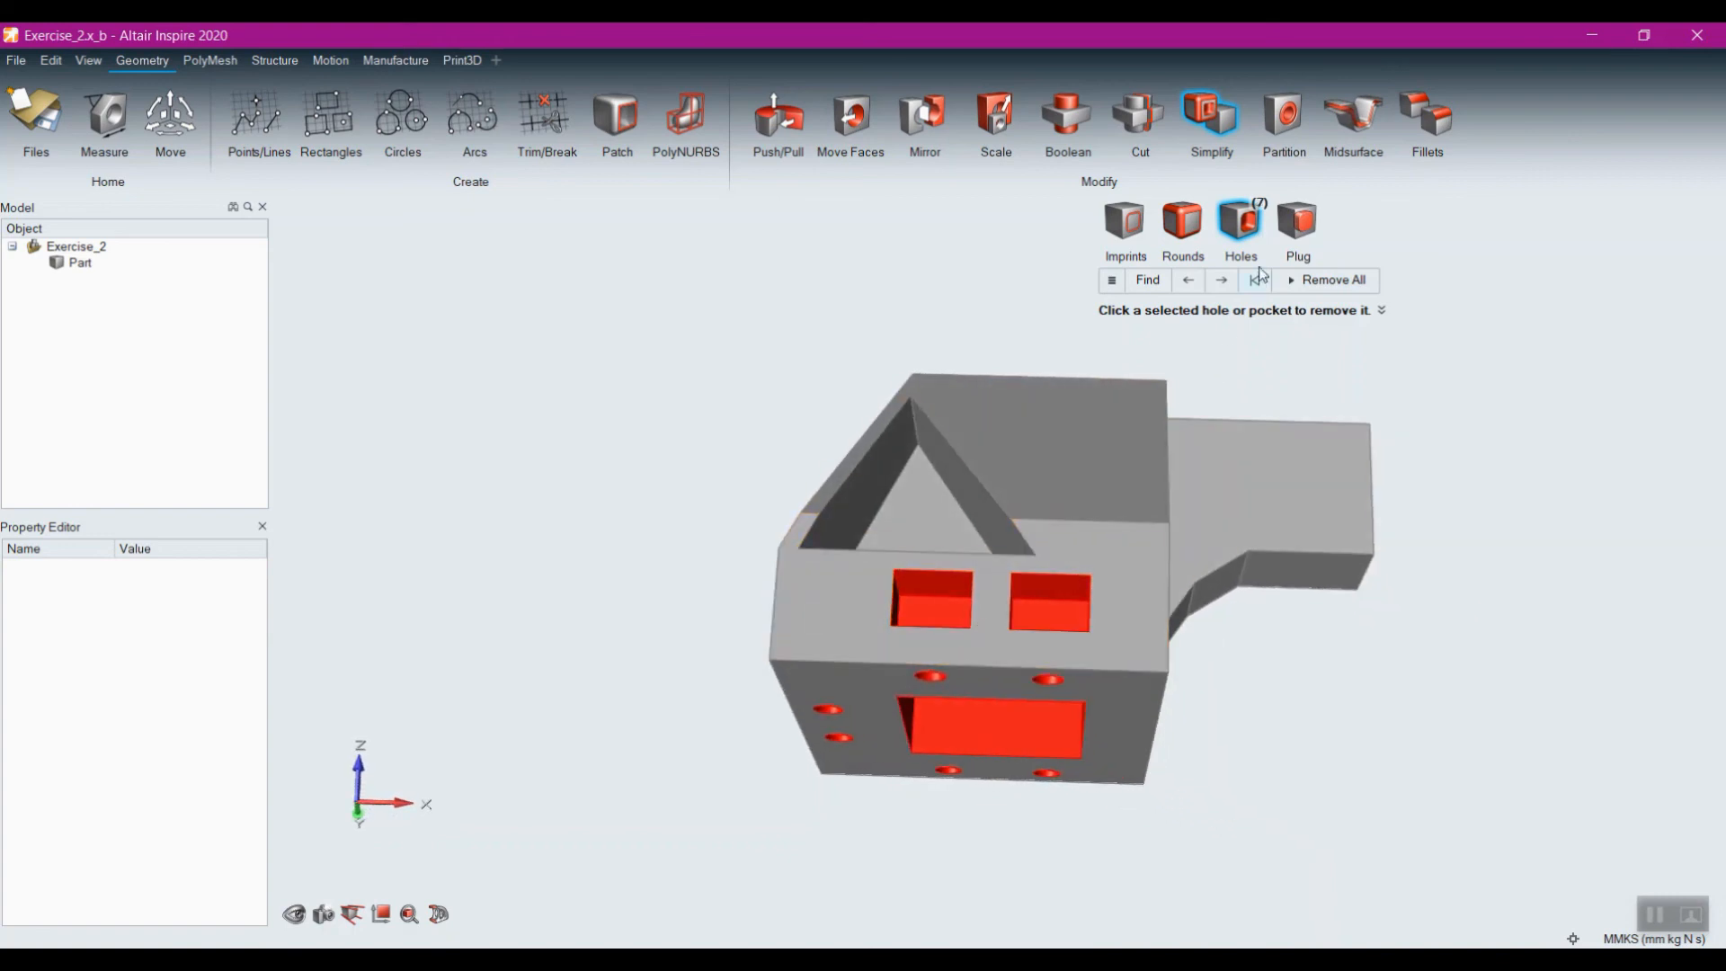
Step: Plug the triangular pocket in the sloped front with Simplify Plug and exit the tool
{"action": "left_click", "coordinate": [1301, 221]}
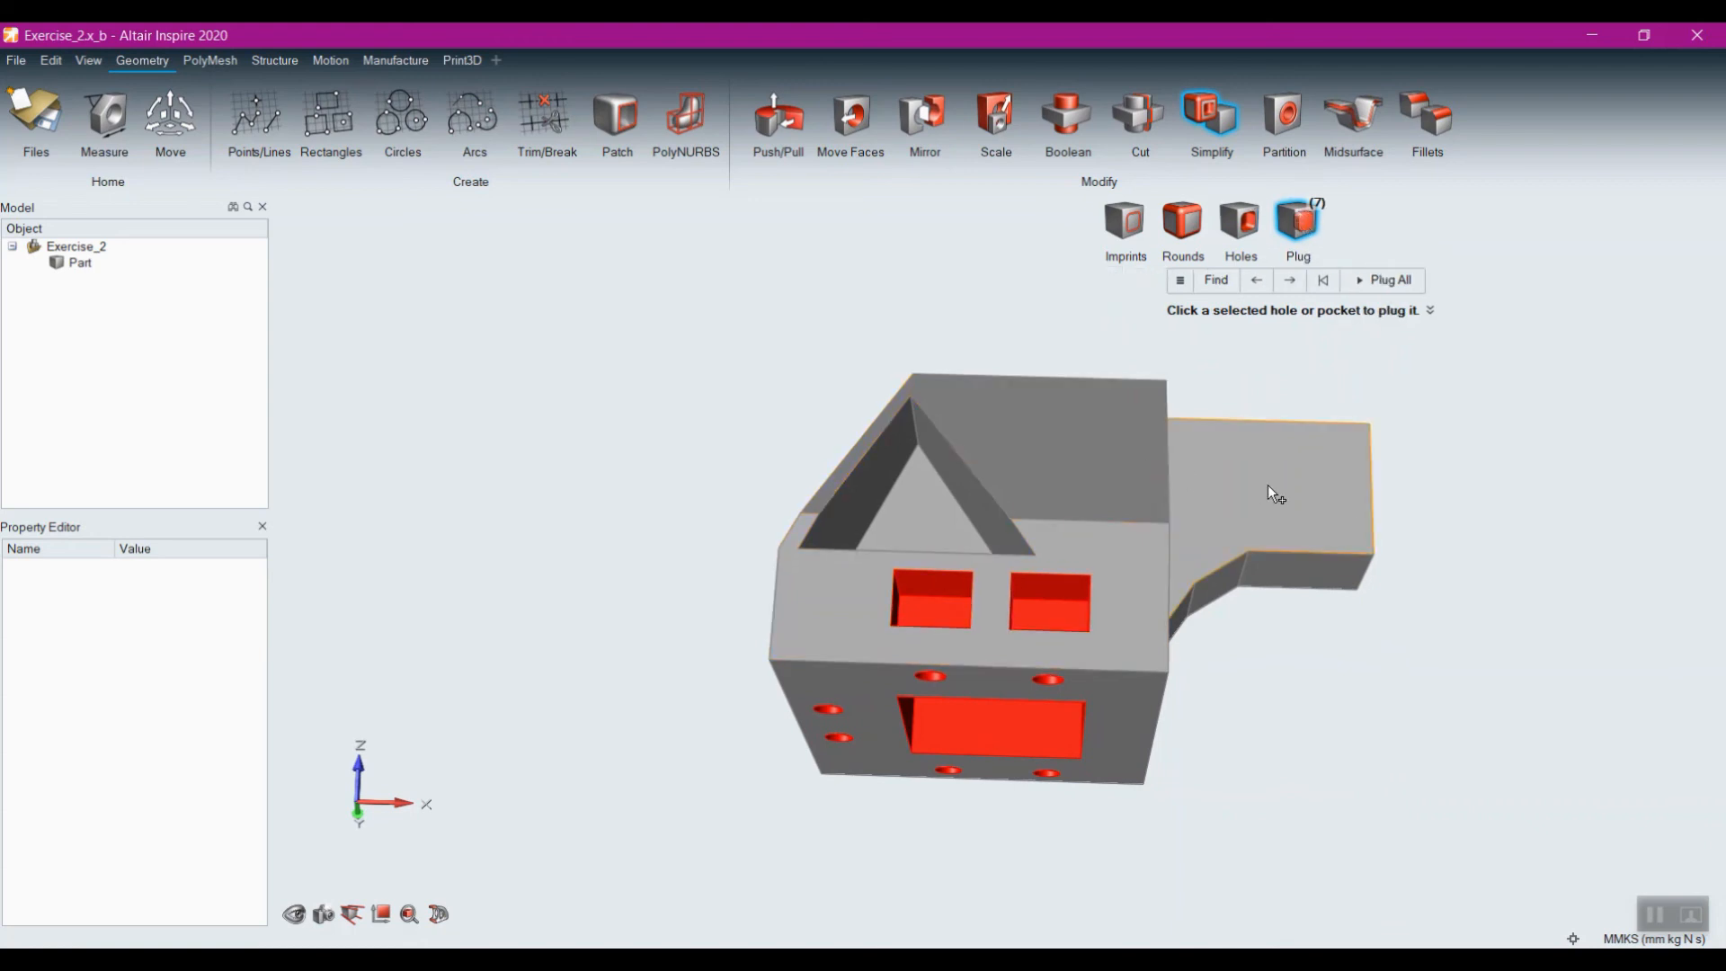
{"action": "left_click", "coordinate": [919, 520]}
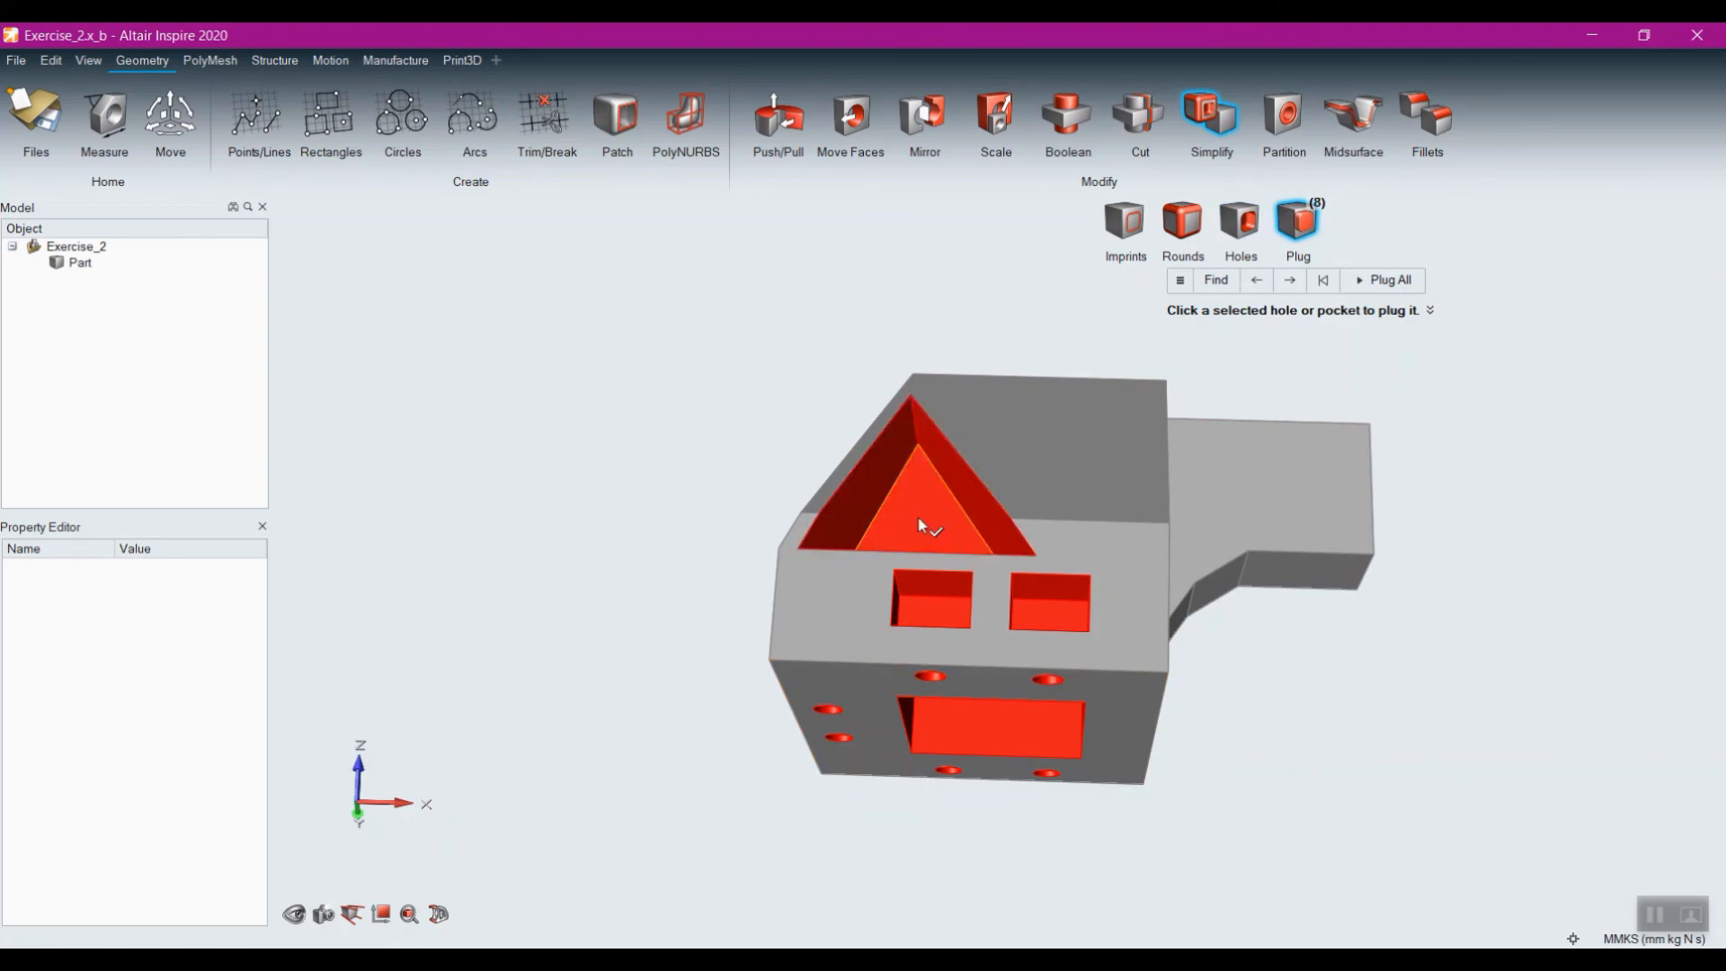
{"action": "left_click", "coordinate": [919, 524]}
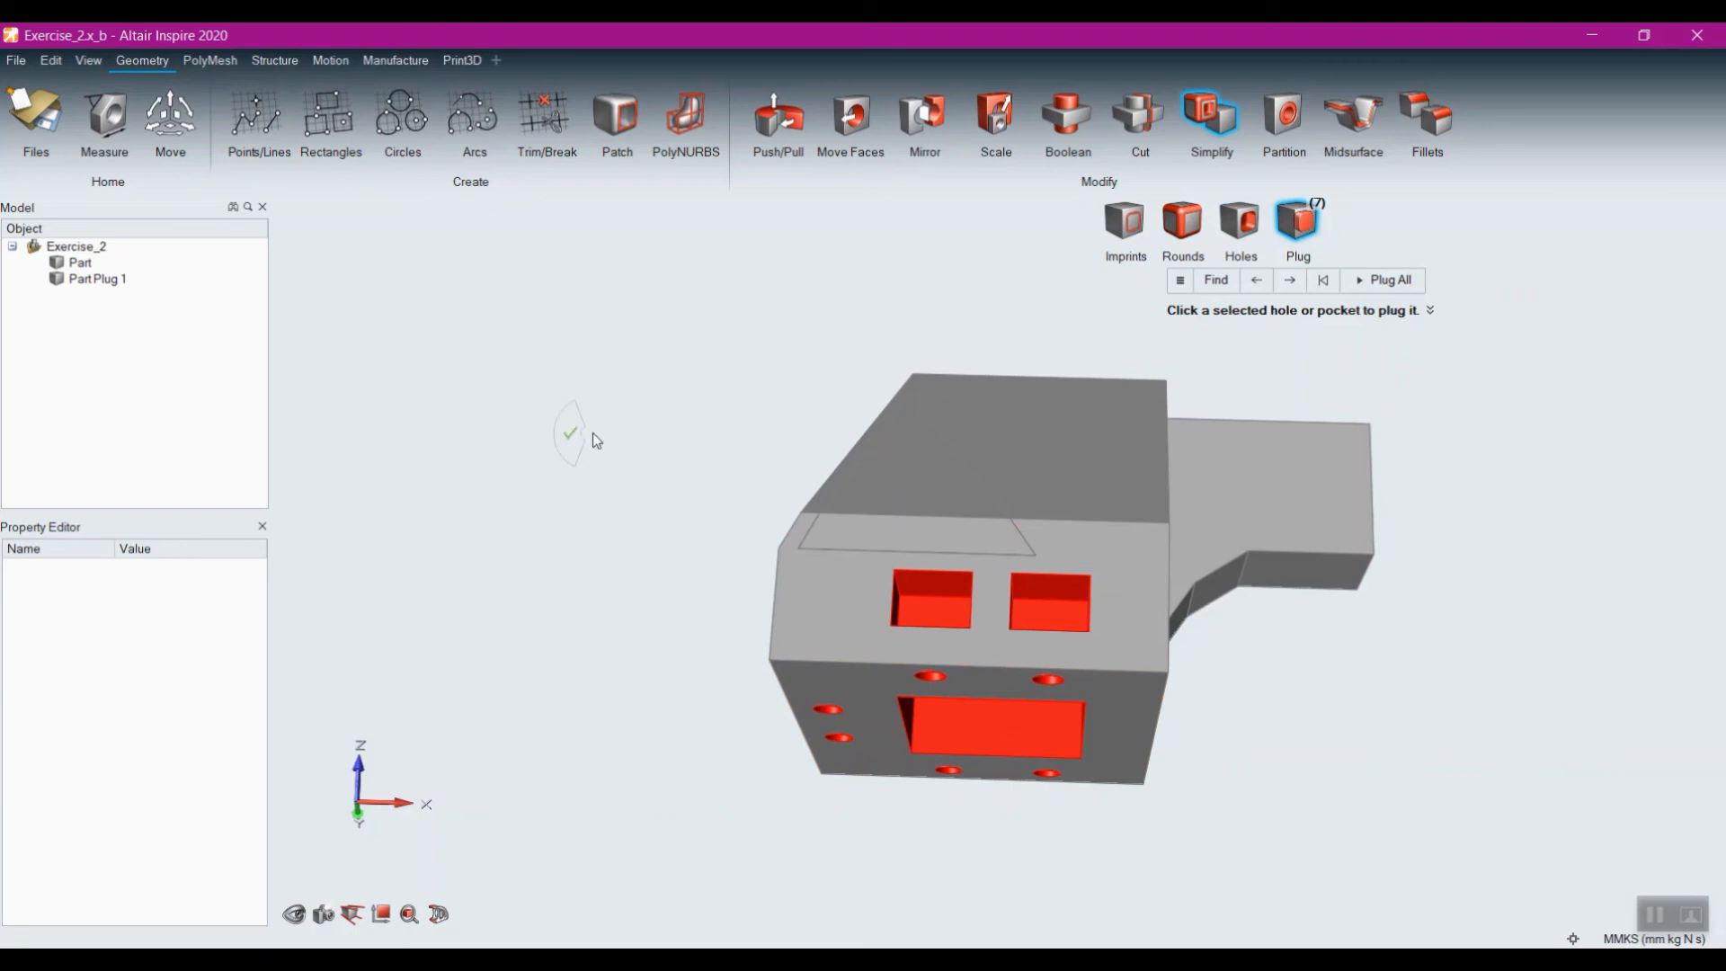
{"action": "right_click_drag", "start_coordinate": [592, 439], "coordinate": [528, 432]}
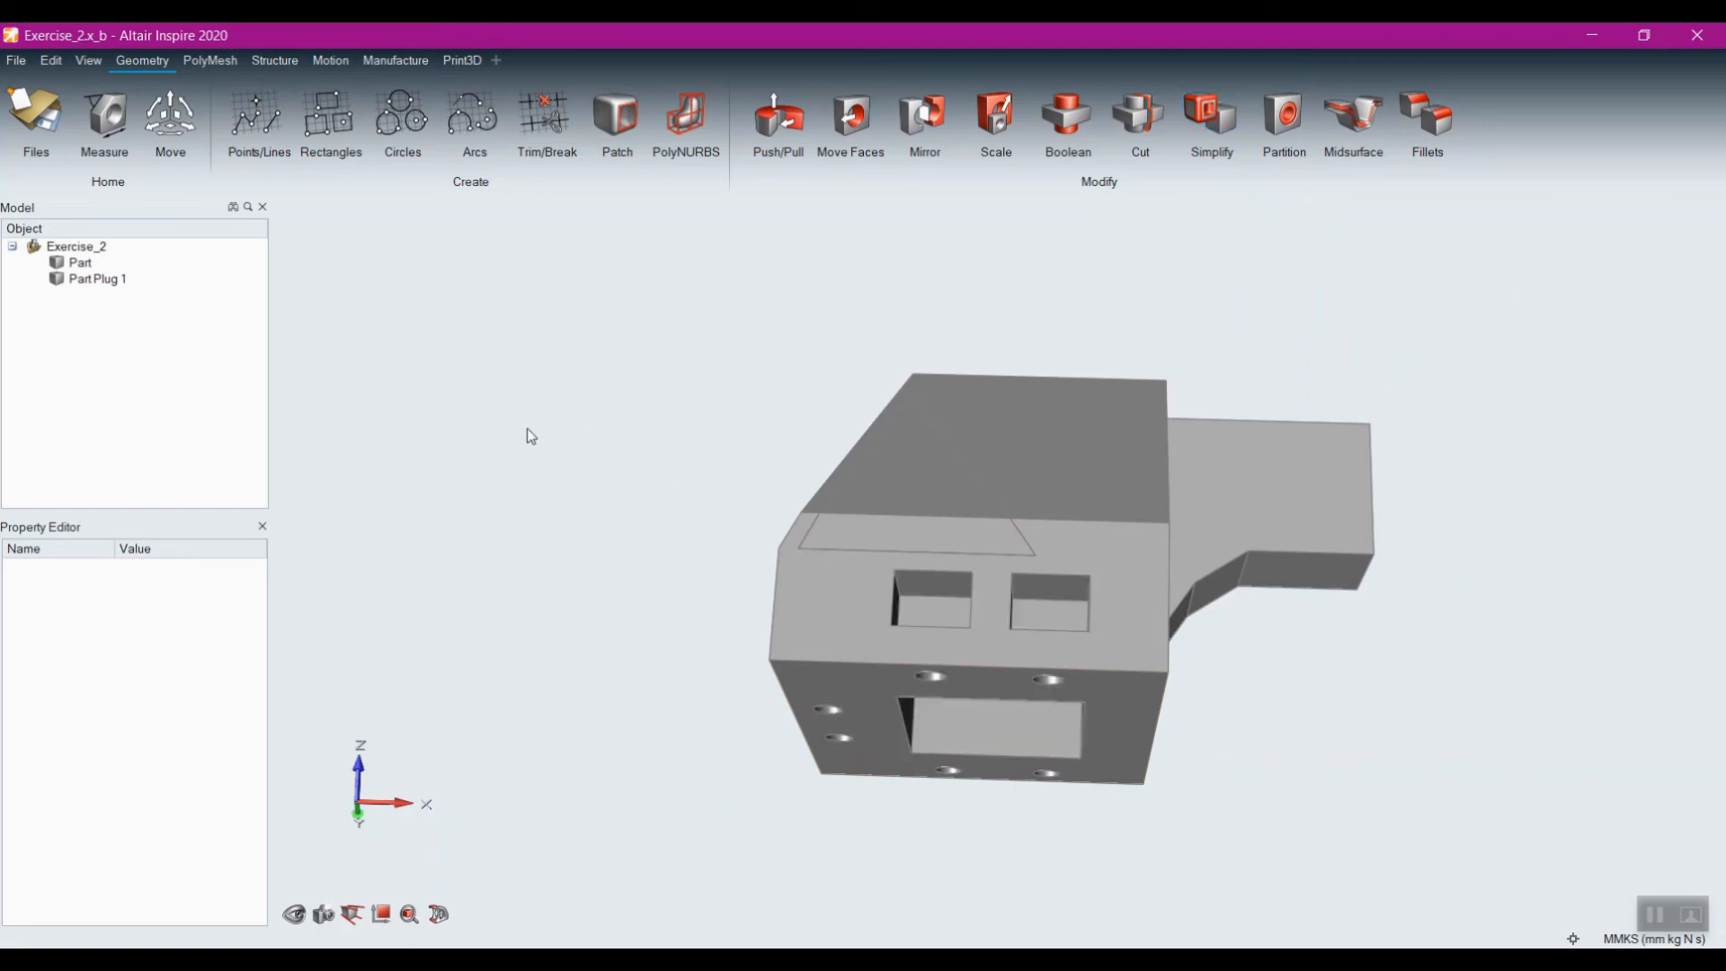
Step: Hide and show the main part and Part Plug 1 in turn to inspect the plug alone and within the part
{"action": "left_click", "coordinate": [56, 262]}
{"action": "right_click_drag", "start_coordinate": [890, 625], "coordinate": [1192, 628]}
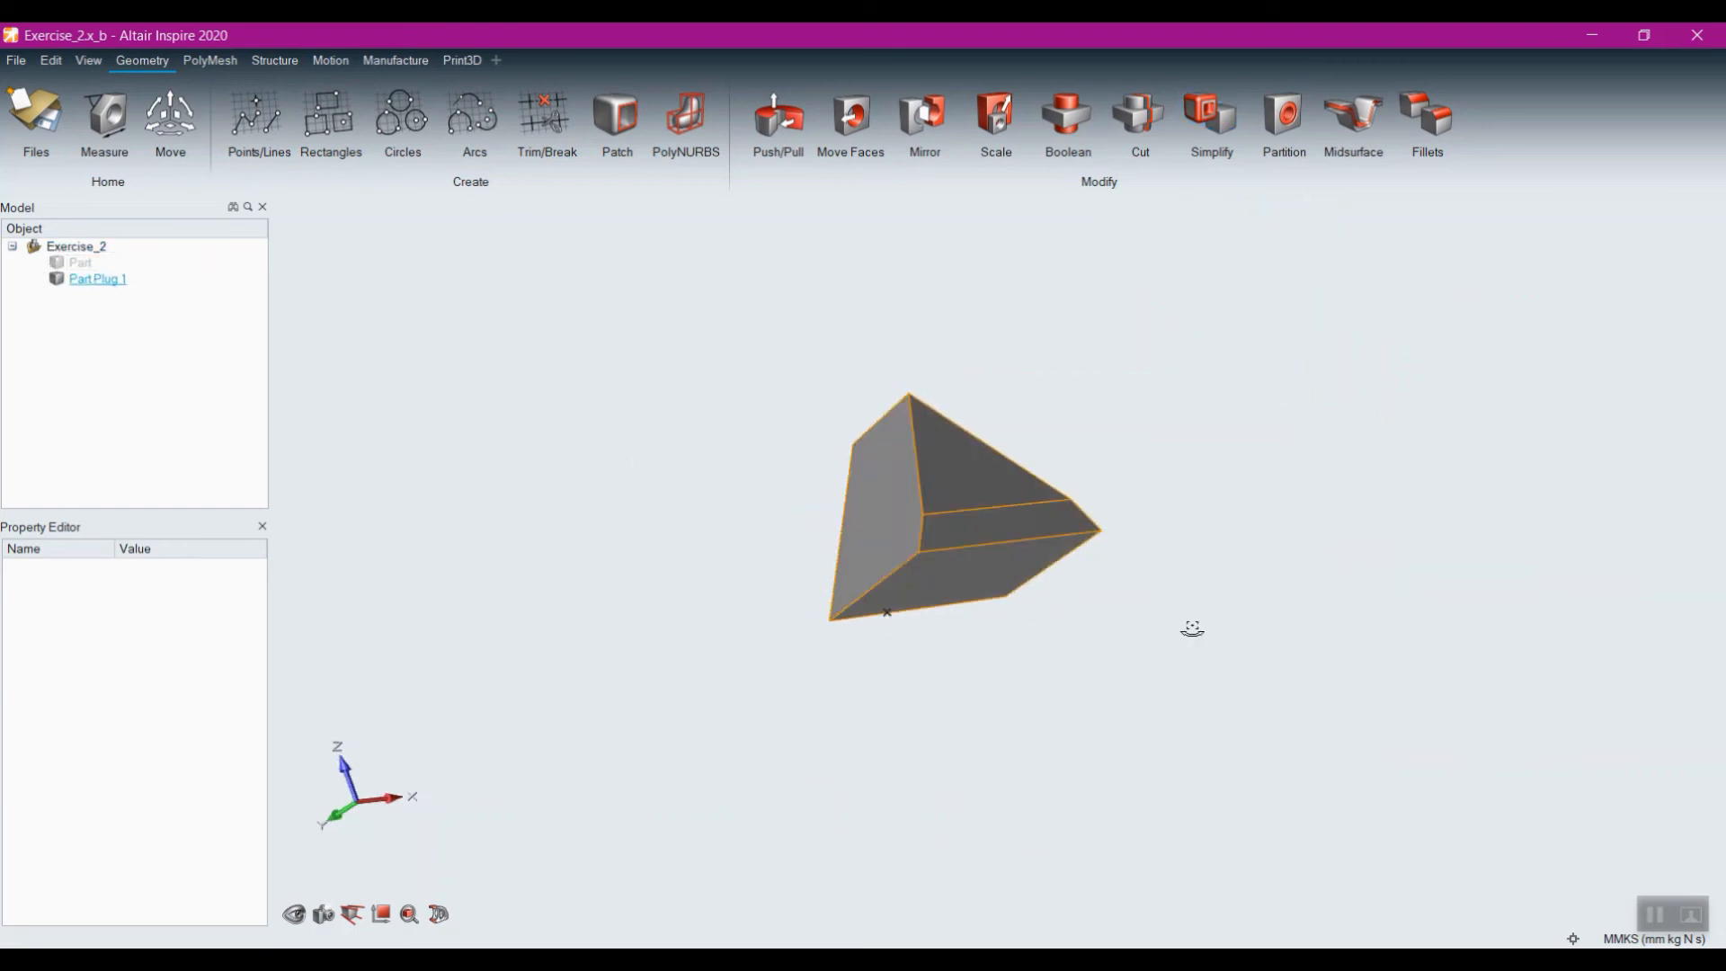
{"action": "left_click", "coordinate": [56, 279]}
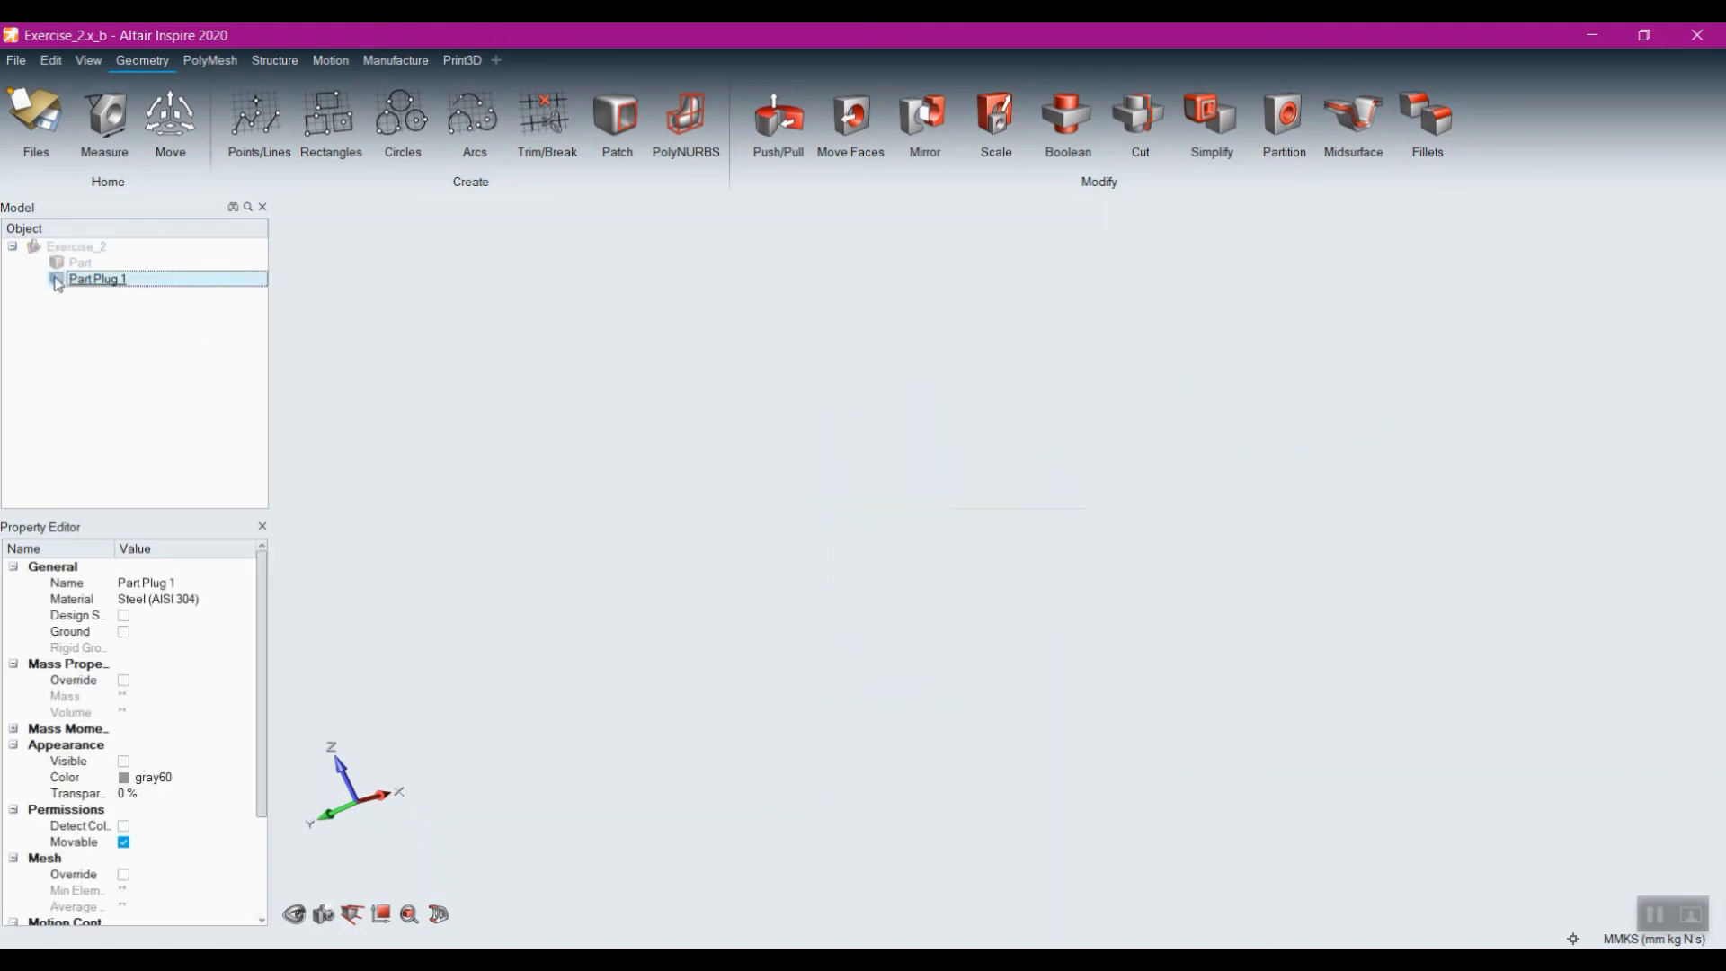
{"action": "left_click", "coordinate": [56, 279]}
{"action": "left_click", "coordinate": [56, 262]}
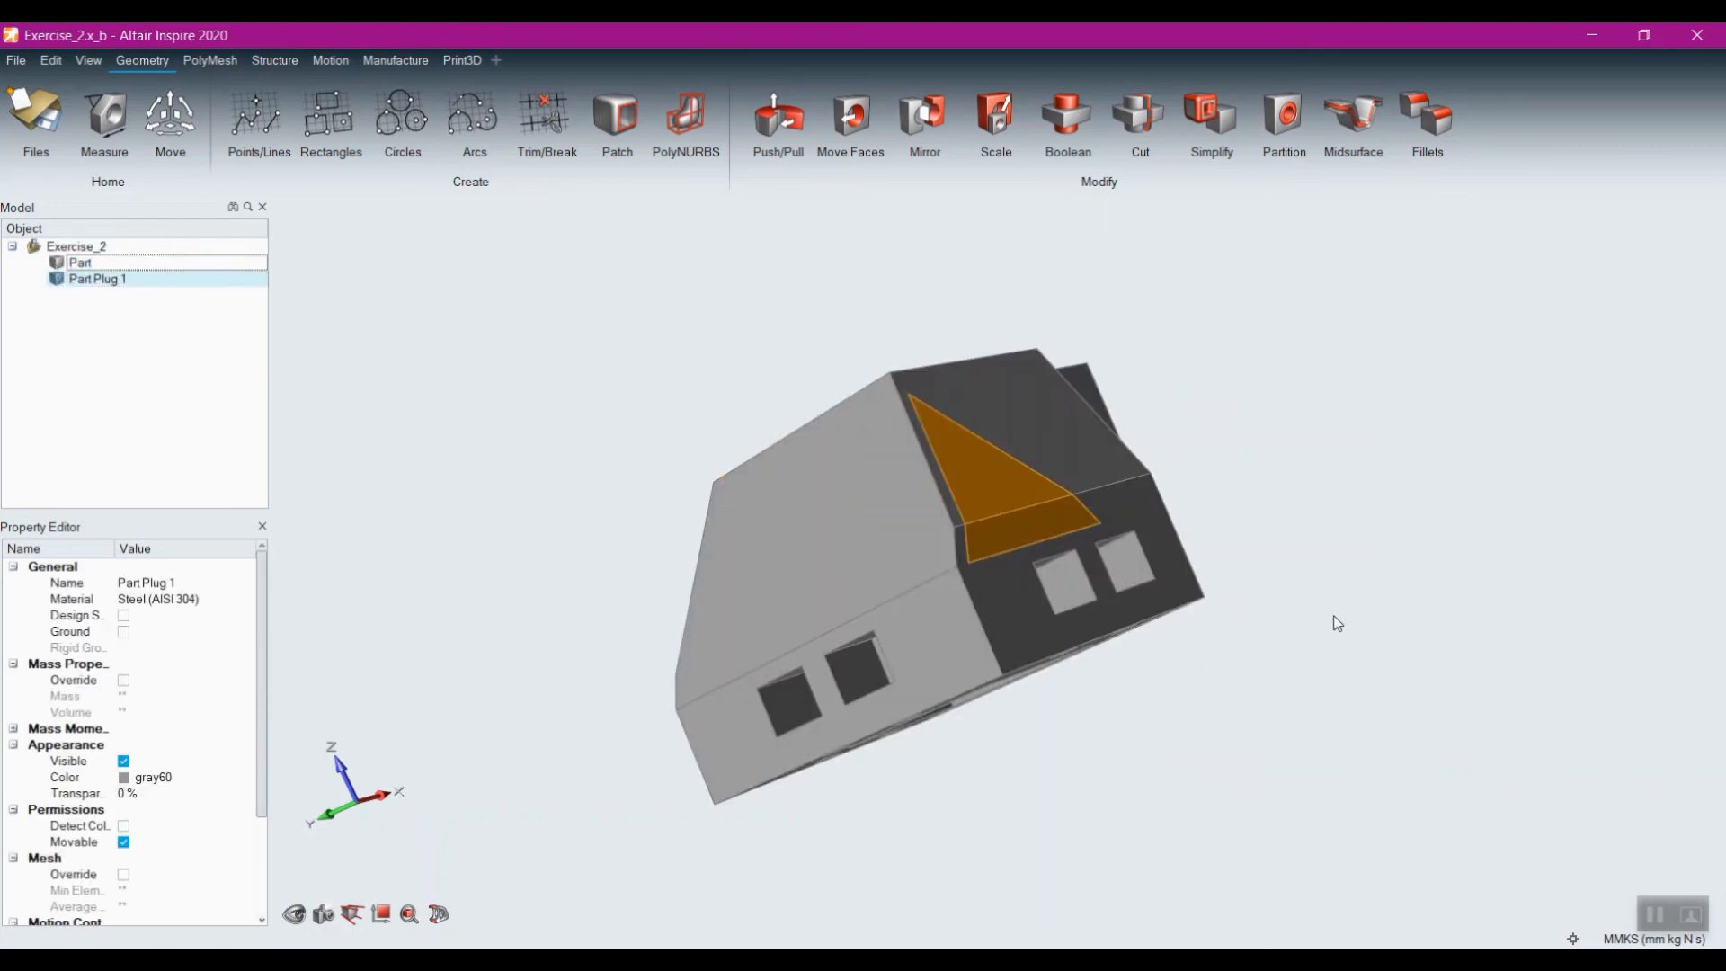
{"action": "right_click_drag", "start_coordinate": [1338, 624], "coordinate": [891, 857]}
{"action": "middle_click_drag", "start_coordinate": [1088, 727], "coordinate": [990, 732]}
{"action": "middle_click_drag", "start_coordinate": [1134, 605], "coordinate": [1039, 590]}
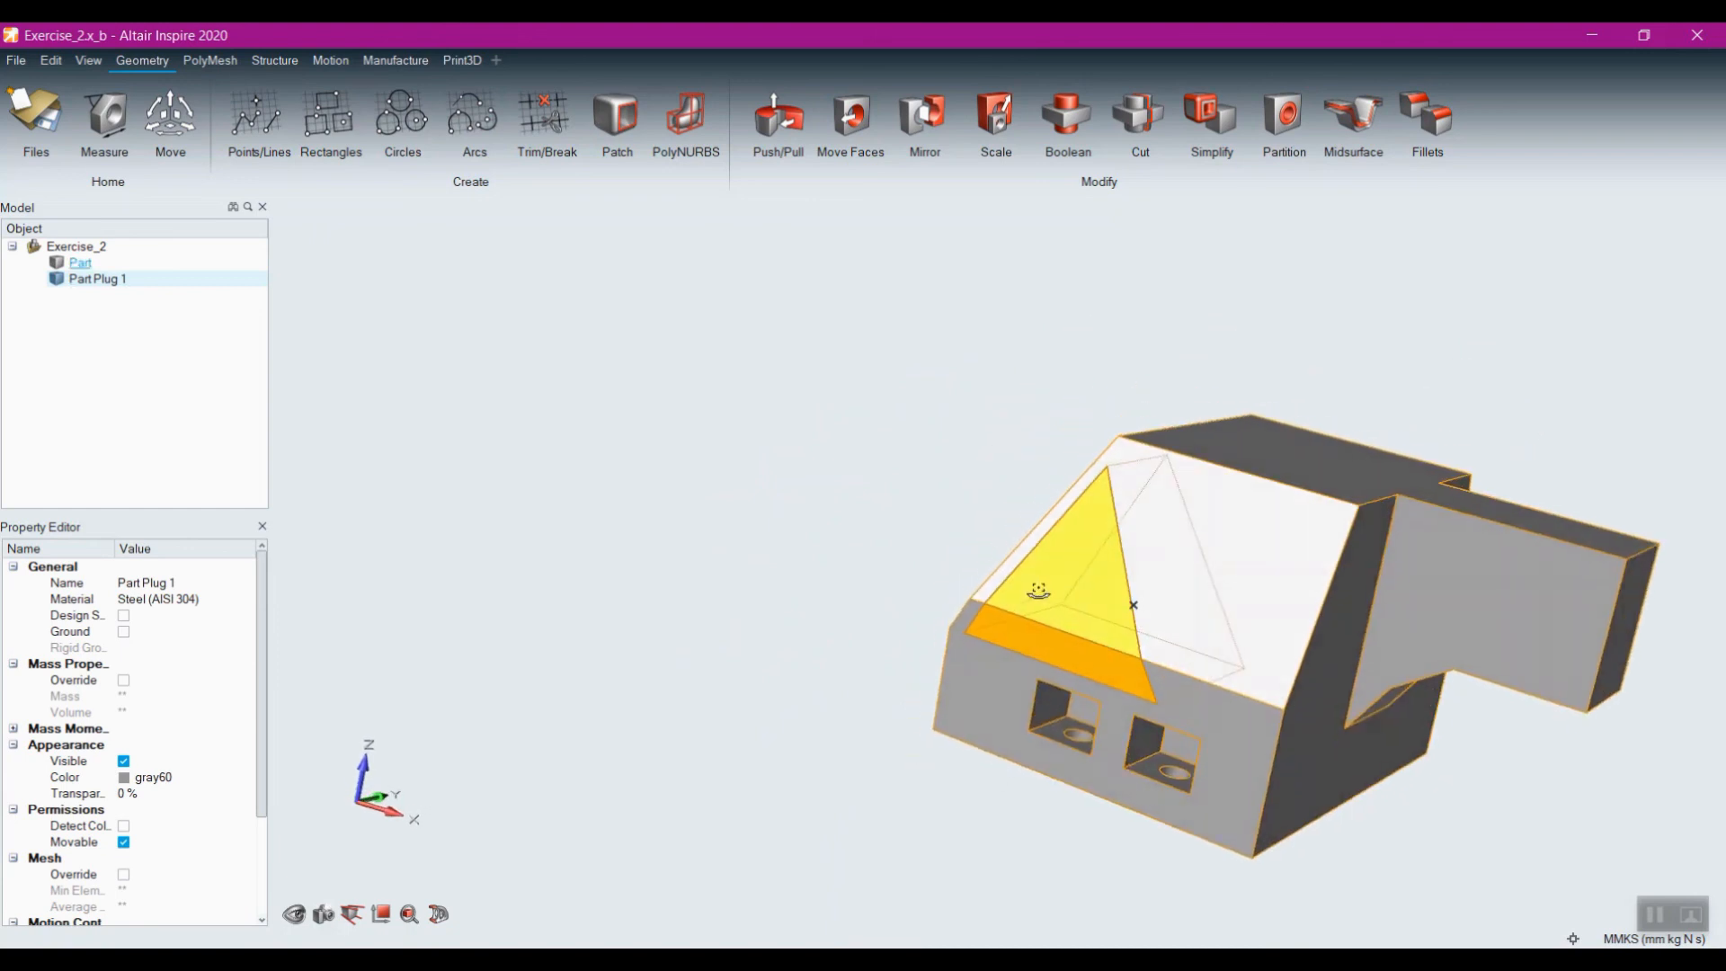
{"action": "right_click_drag", "start_coordinate": [902, 546], "coordinate": [804, 571]}
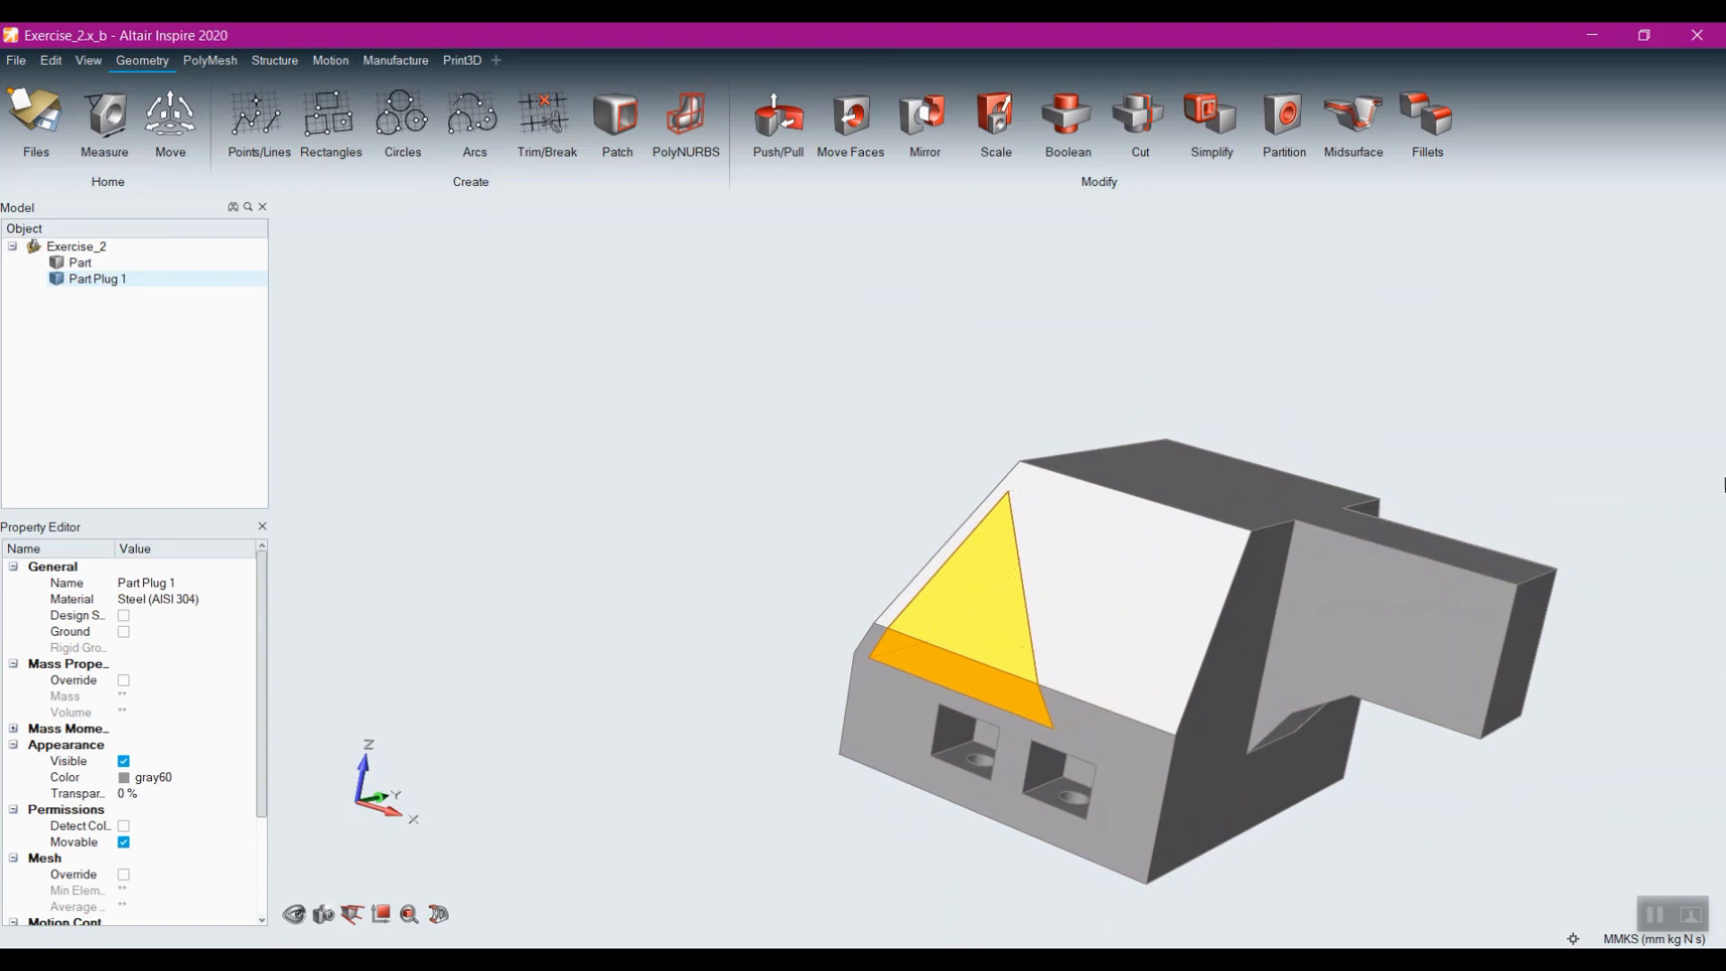
{"action": "left_click", "coordinate": [1181, 140]}
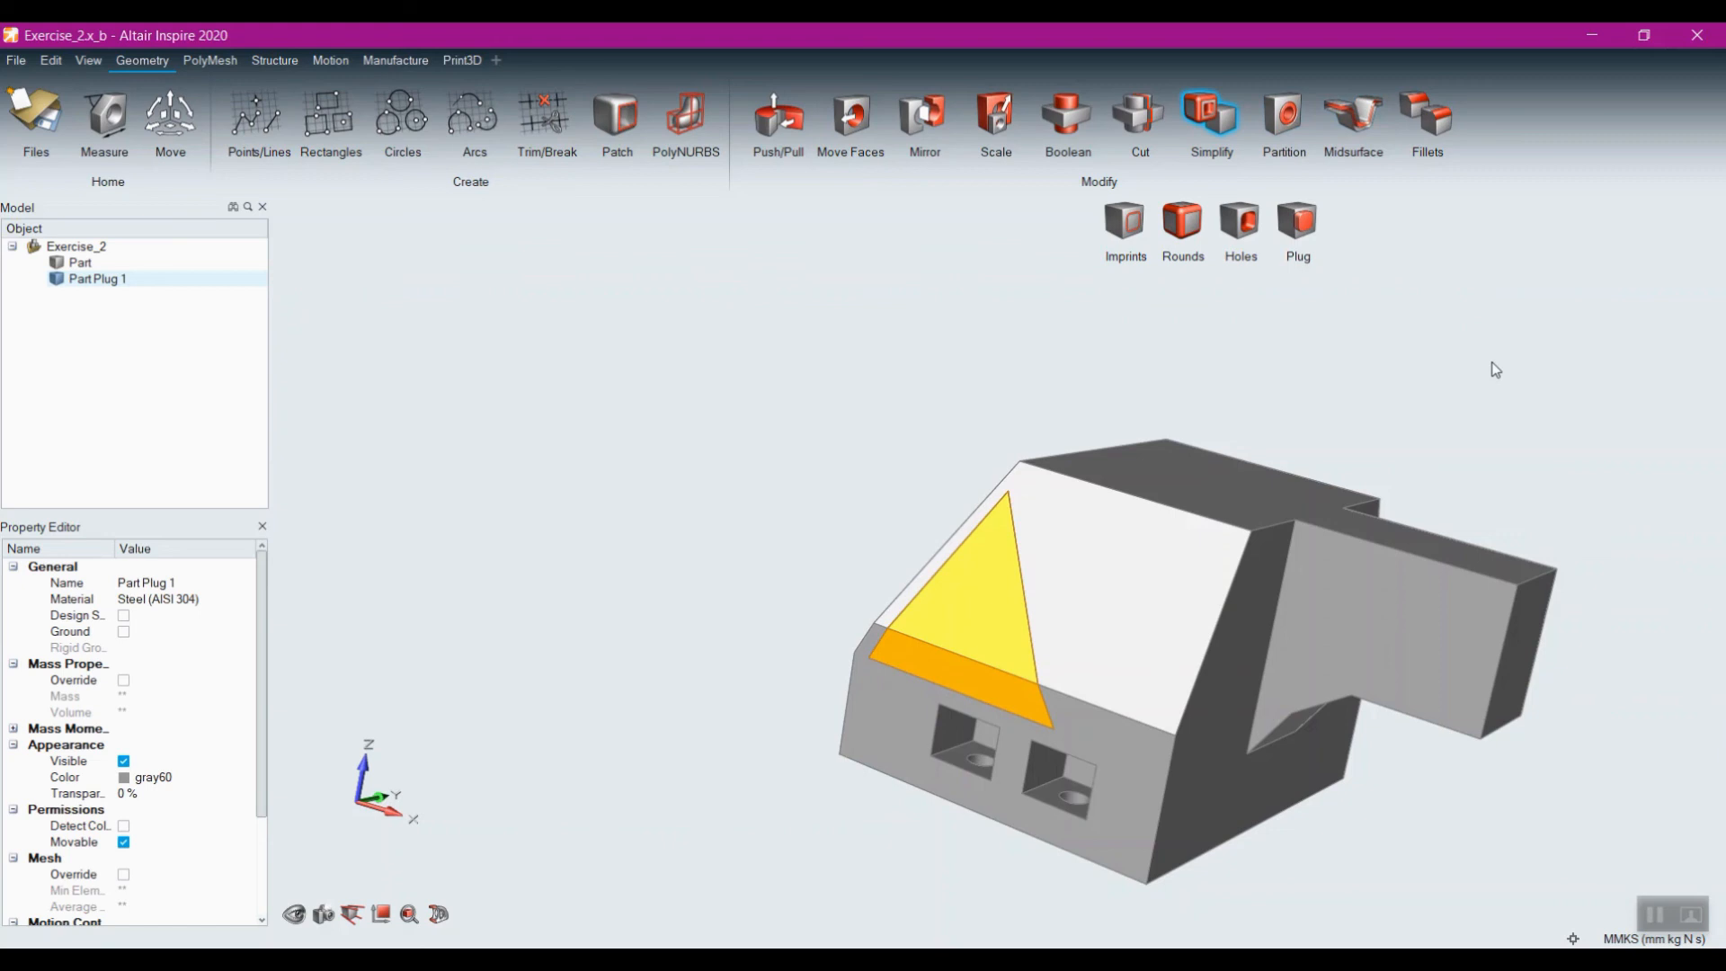
{"action": "left_click", "coordinate": [1655, 915]}
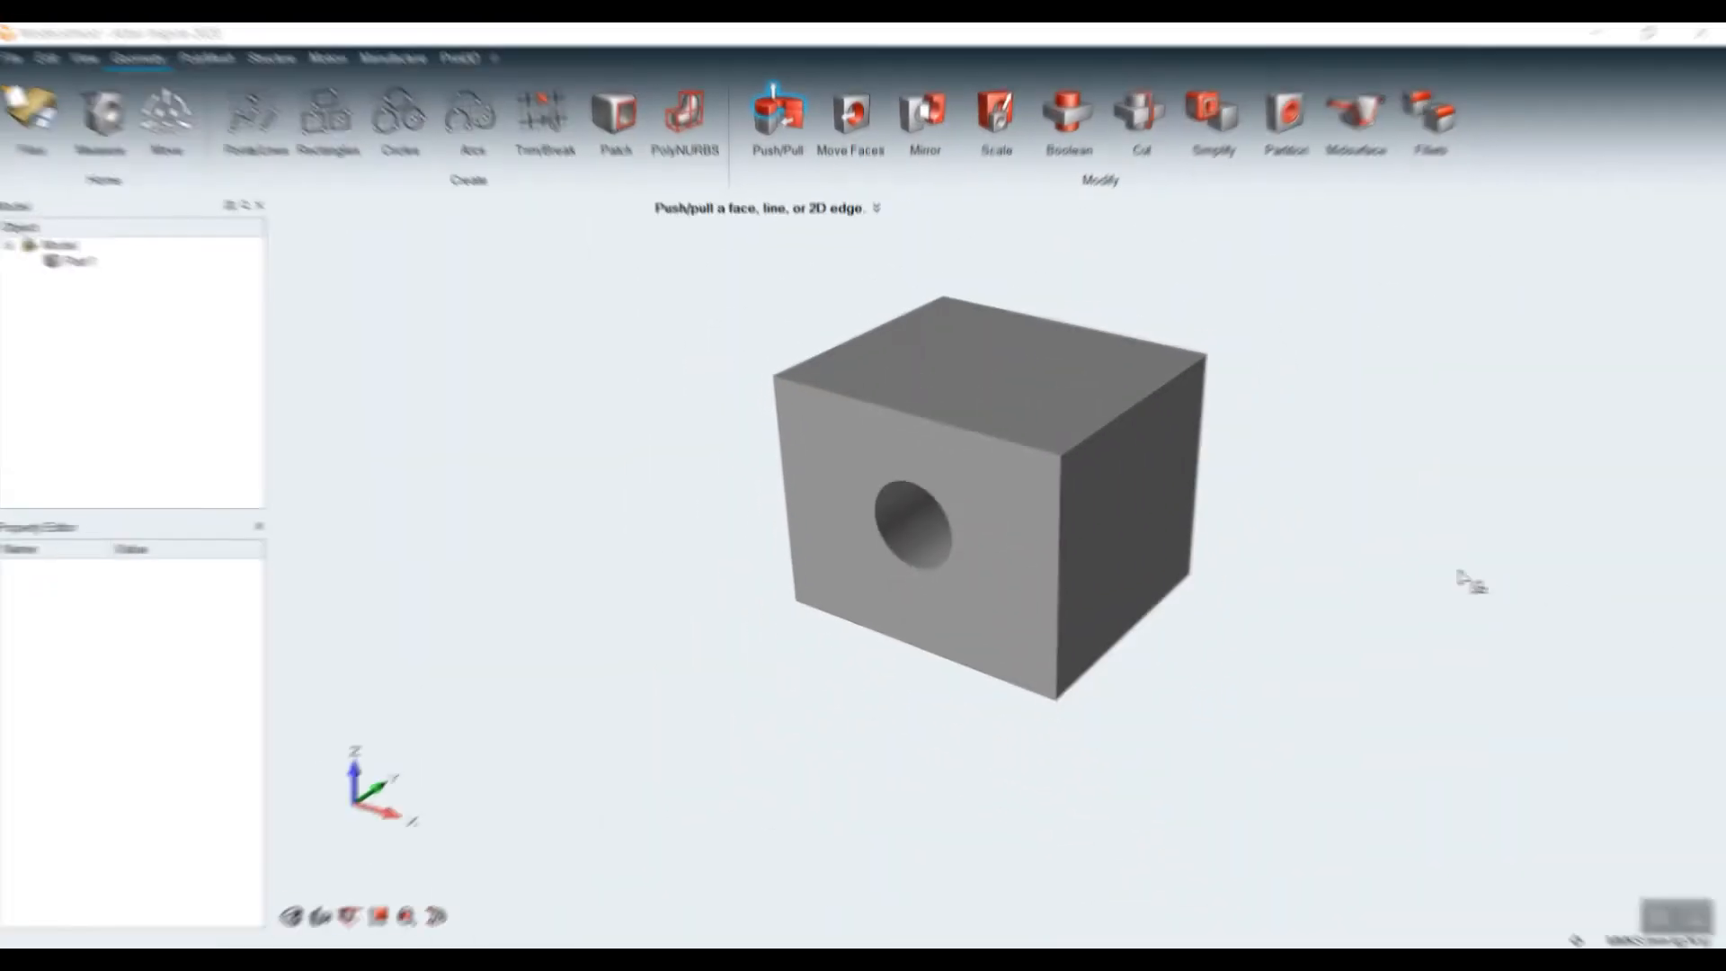
Step: Partition the round hole of the block, Part 1, with the Partition tool
{"action": "left_click", "coordinate": [1356, 531]}
{"action": "scroll", "coordinate": [1353, 553], "scroll_direction": "up", "scroll_amount": 5}
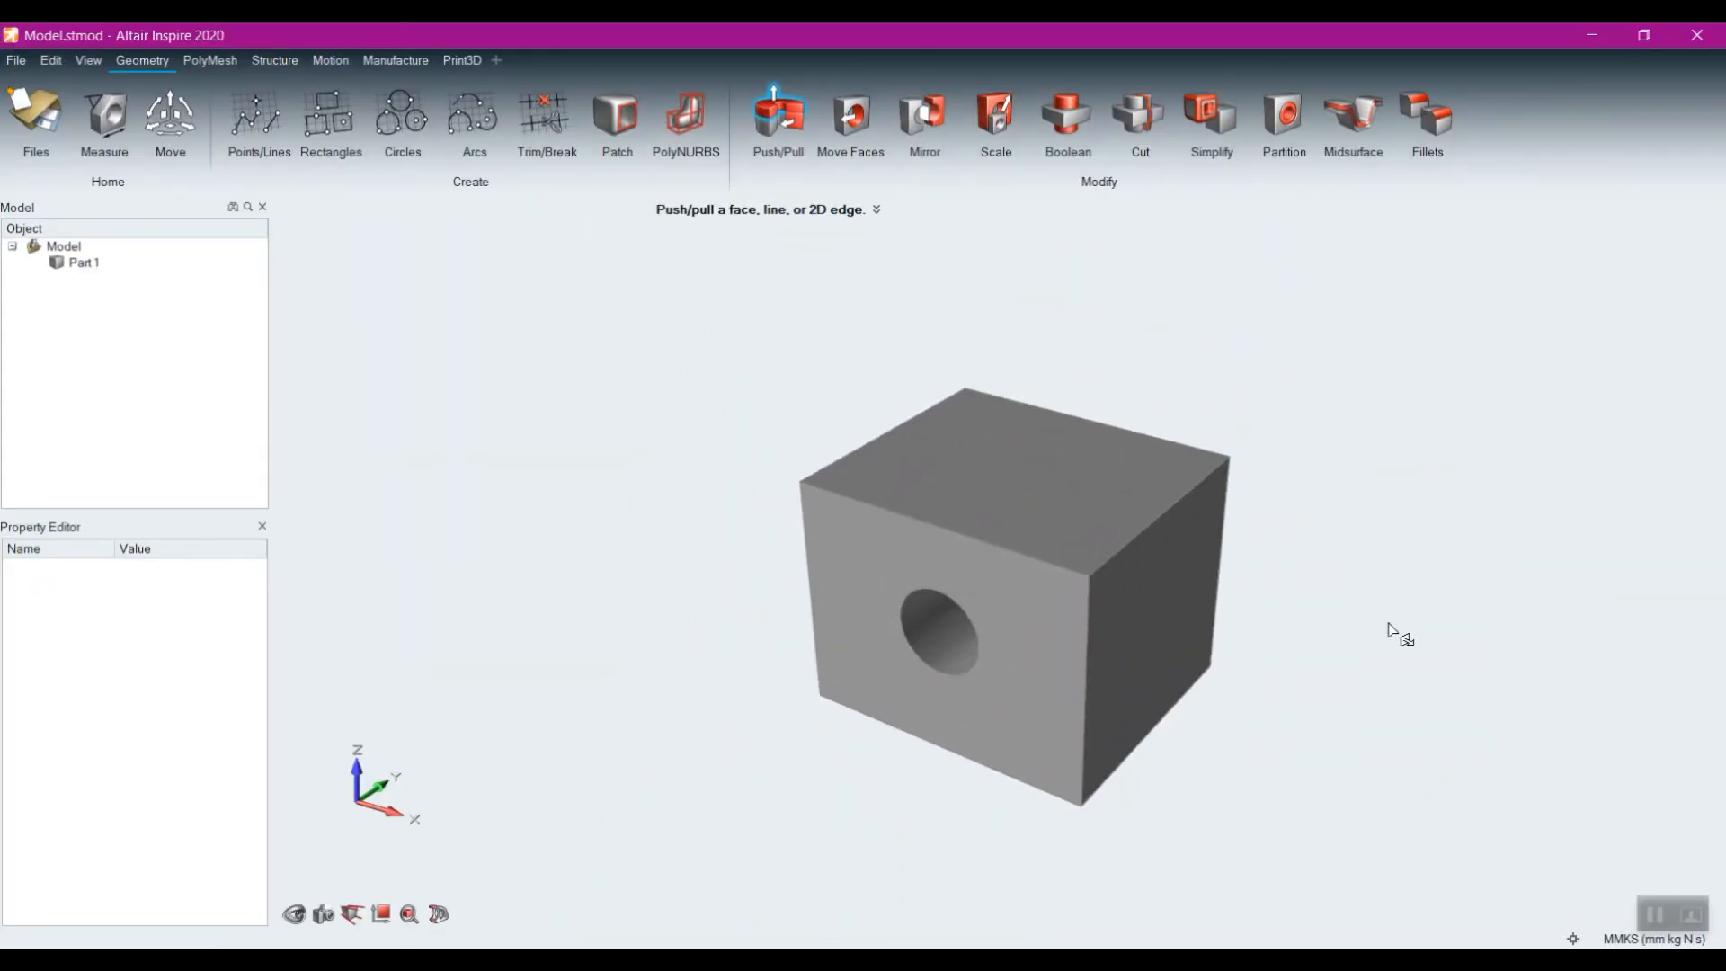
{"action": "middle_click_drag", "start_coordinate": [1225, 608], "coordinate": [1232, 563]}
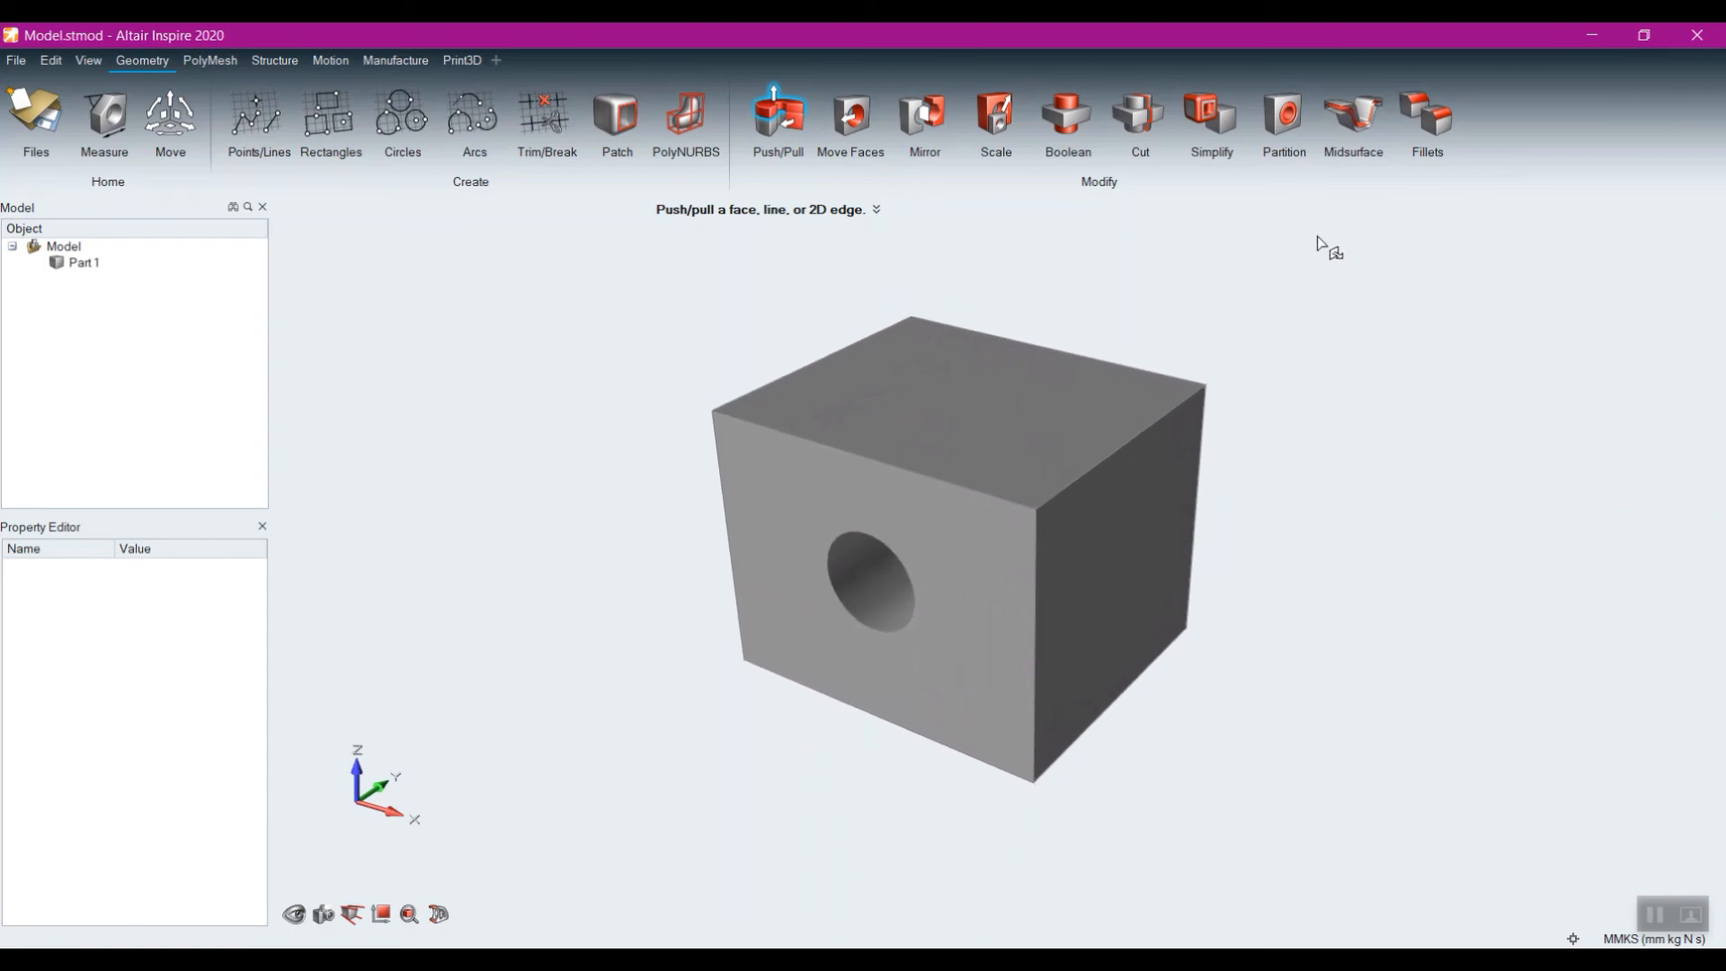
{"action": "left_click", "coordinate": [1286, 118]}
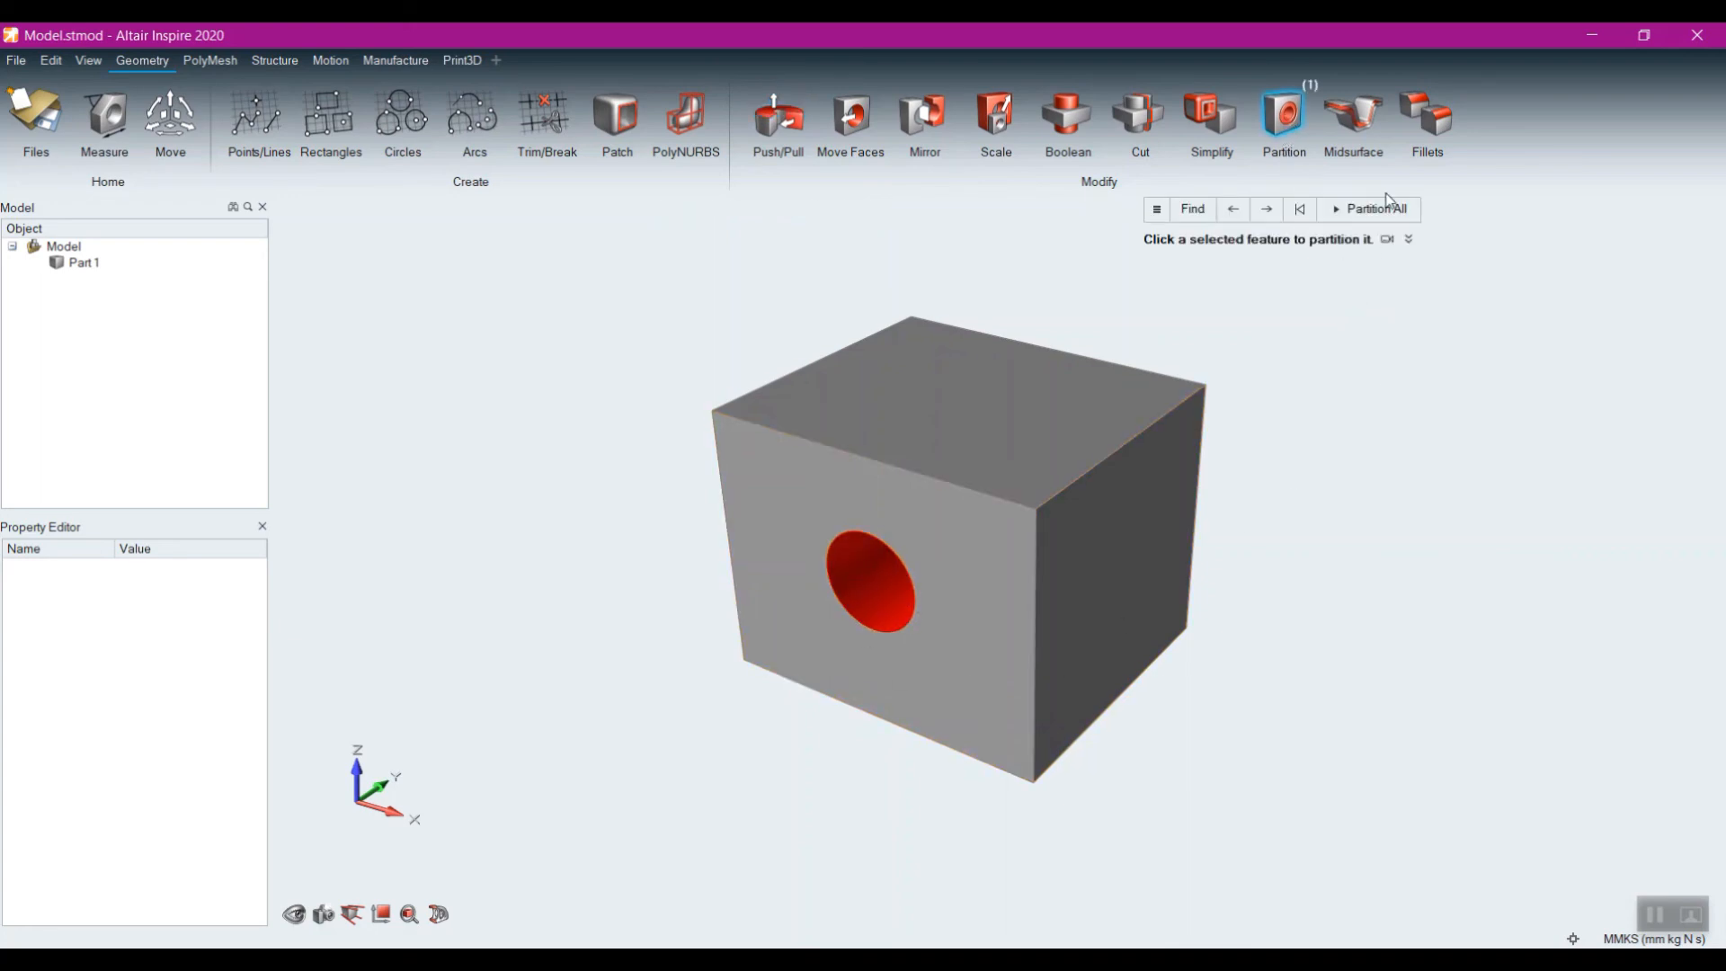
{"action": "left_click", "coordinate": [874, 595]}
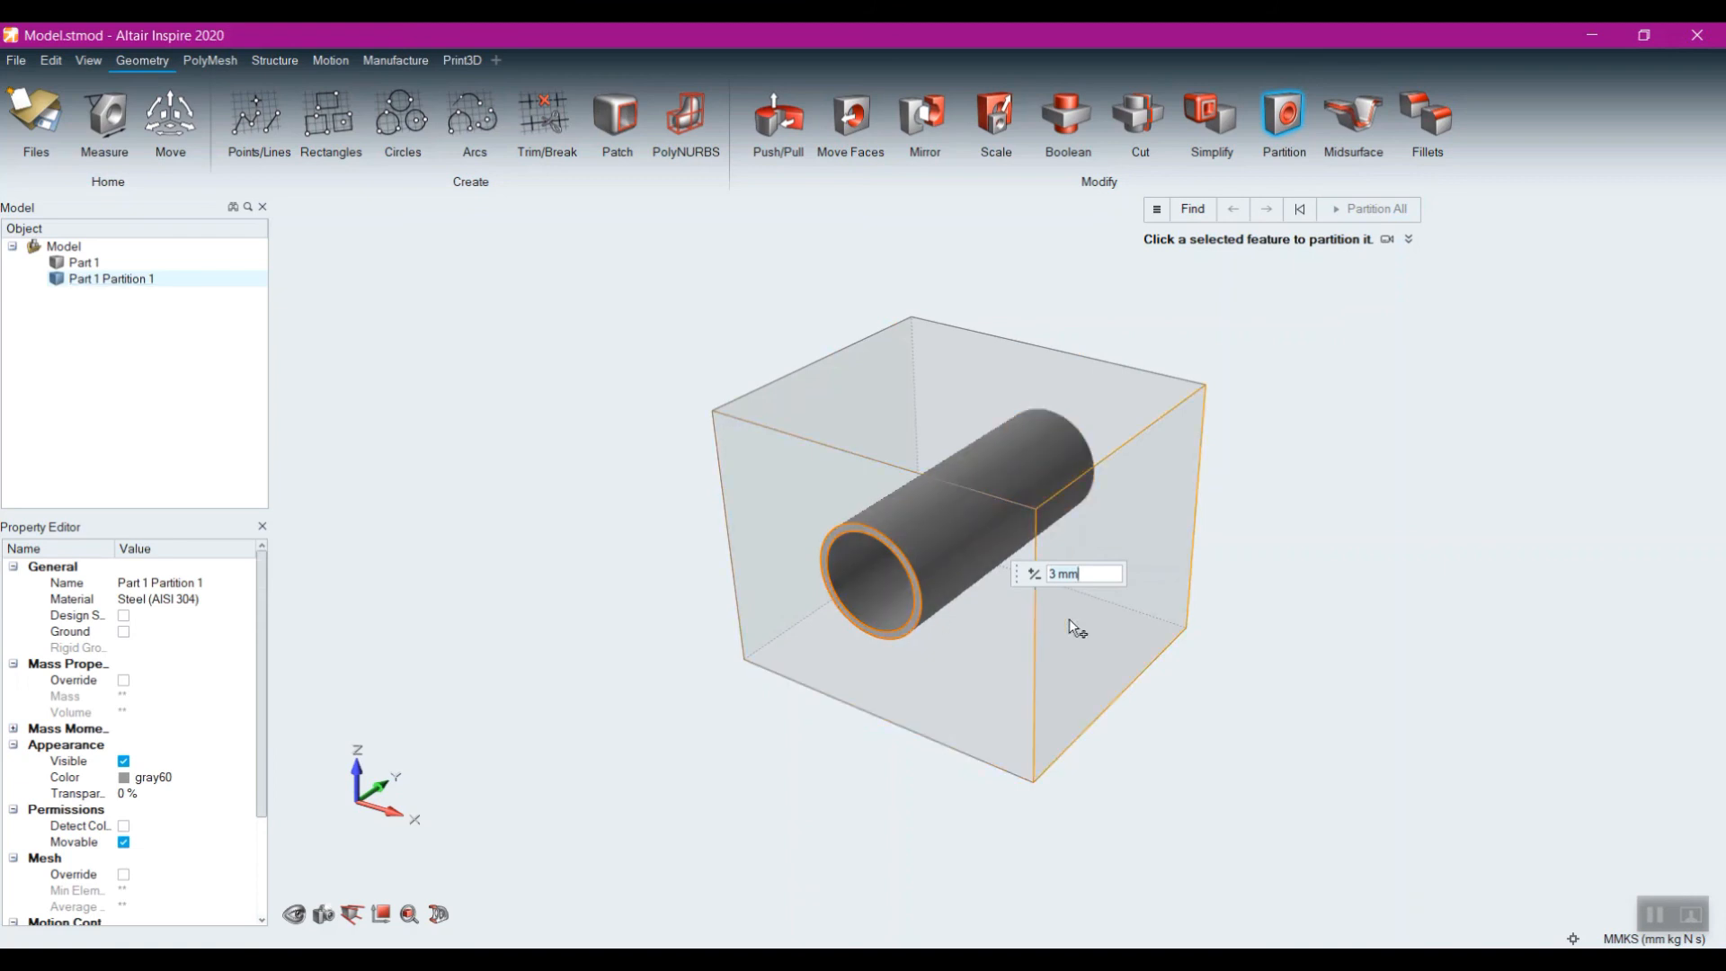
Step: Set the hole partition's thickness to 5 mm and exit the Partition tool
{"action": "left_click_drag", "start_coordinate": [1081, 575], "coordinate": [1014, 578]}
{"action": "type", "text": "5"}
{"action": "key", "text": "Return"}
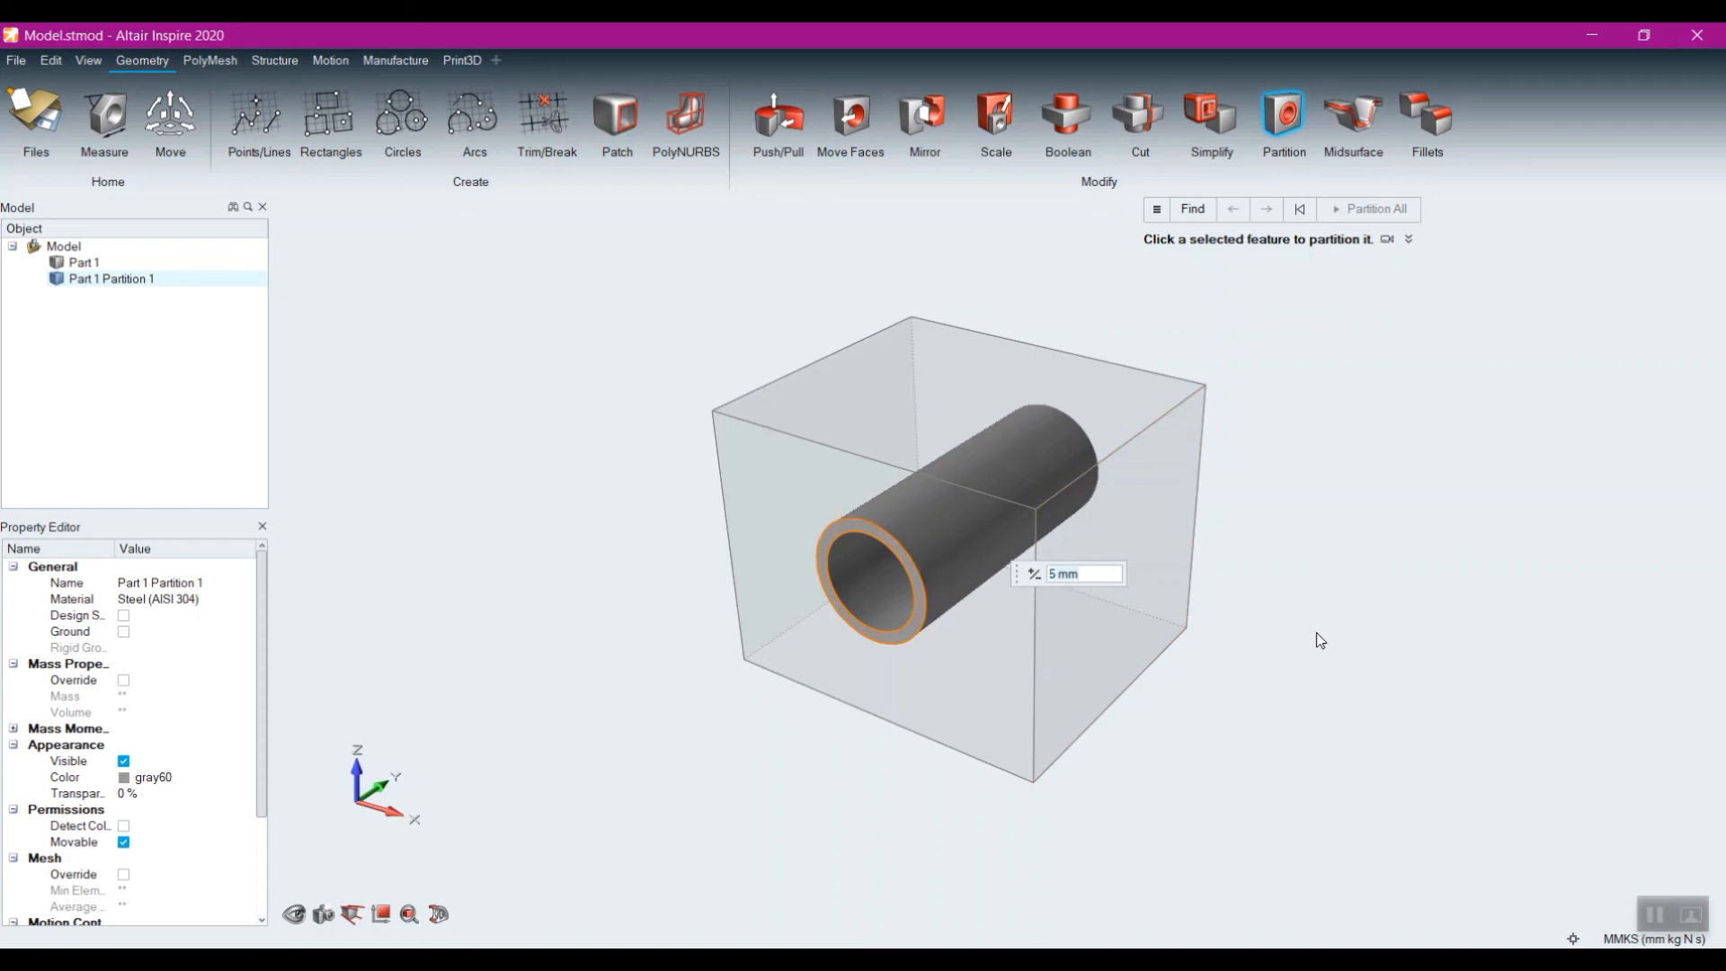
{"action": "right_click", "coordinate": [1421, 580]}
{"action": "left_click", "coordinate": [1399, 582]}
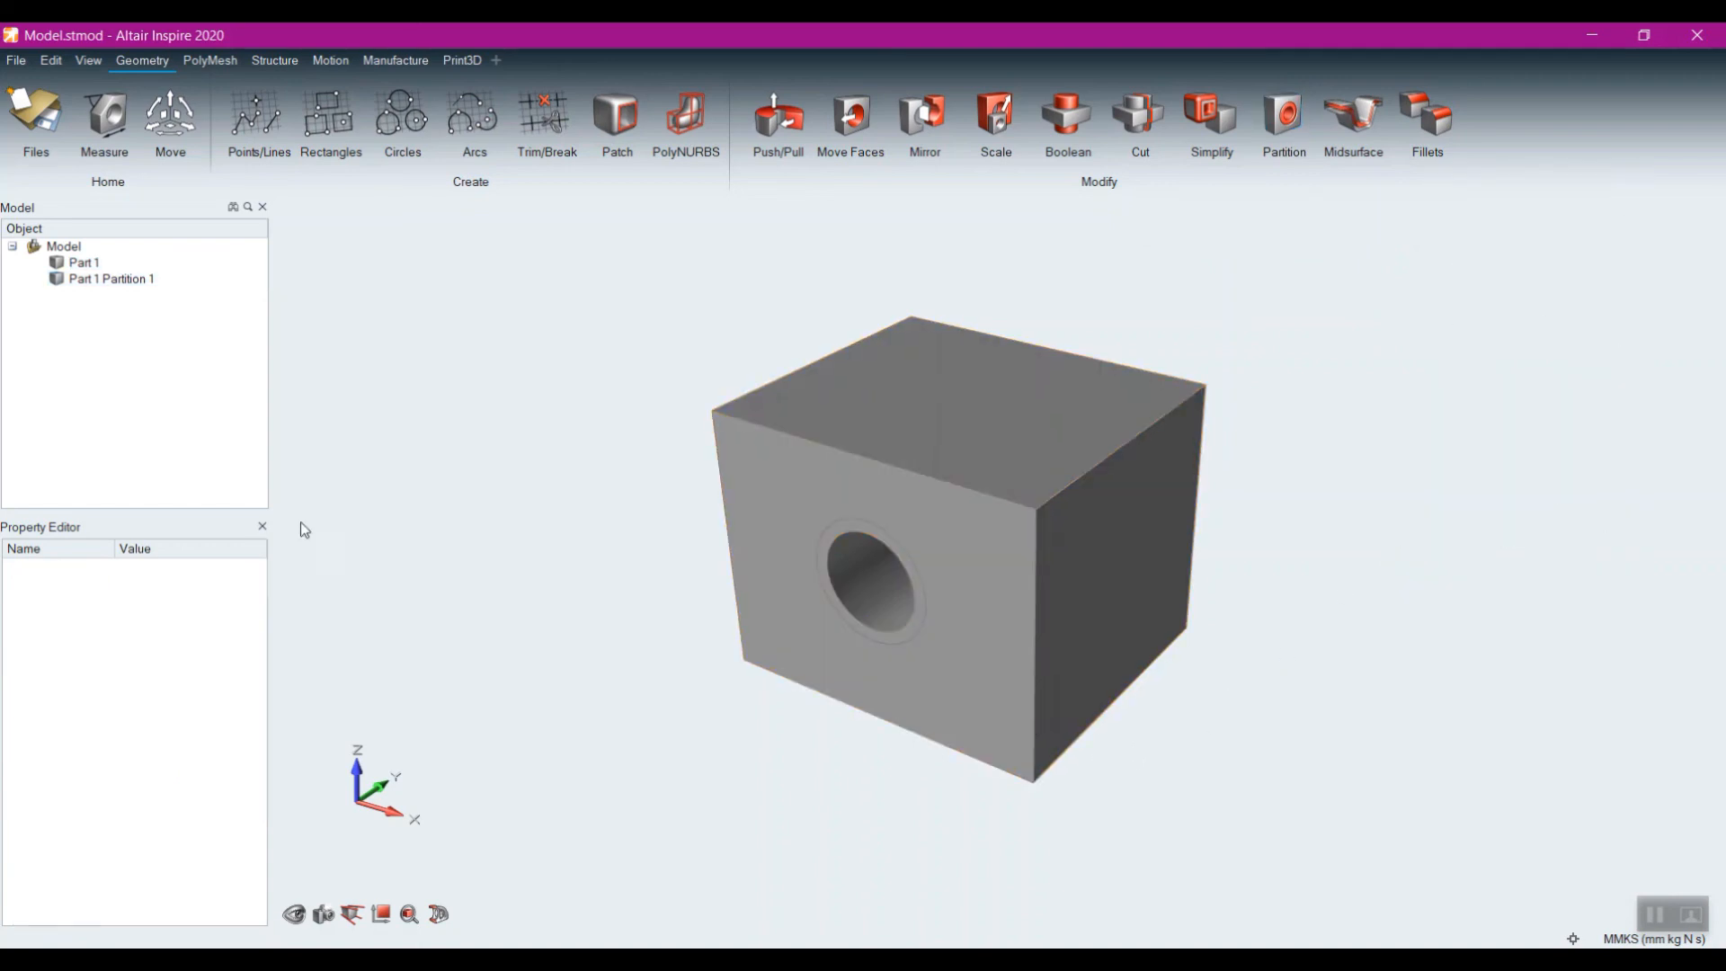
Step: Mark the main block, Part 1, as design space
{"action": "left_click", "coordinate": [925, 517]}
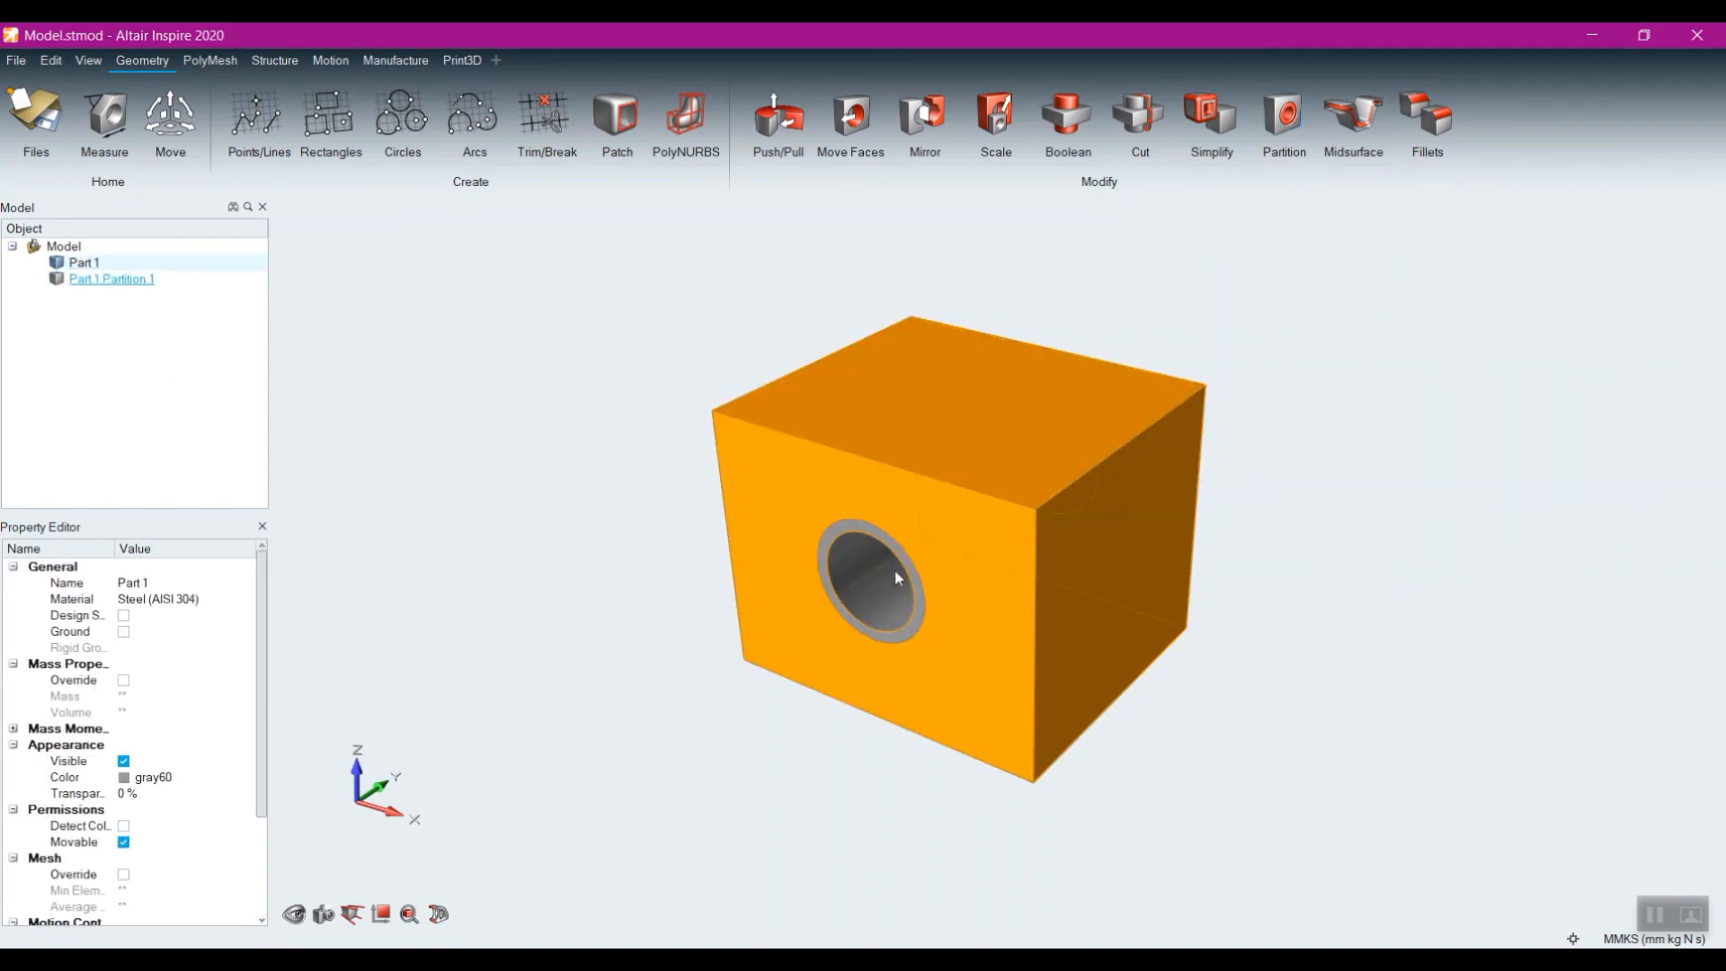
{"action": "left_click", "coordinate": [904, 563]}
{"action": "left_click", "coordinate": [953, 543]}
{"action": "scroll", "coordinate": [963, 597], "scroll_direction": "up", "scroll_amount": 5}
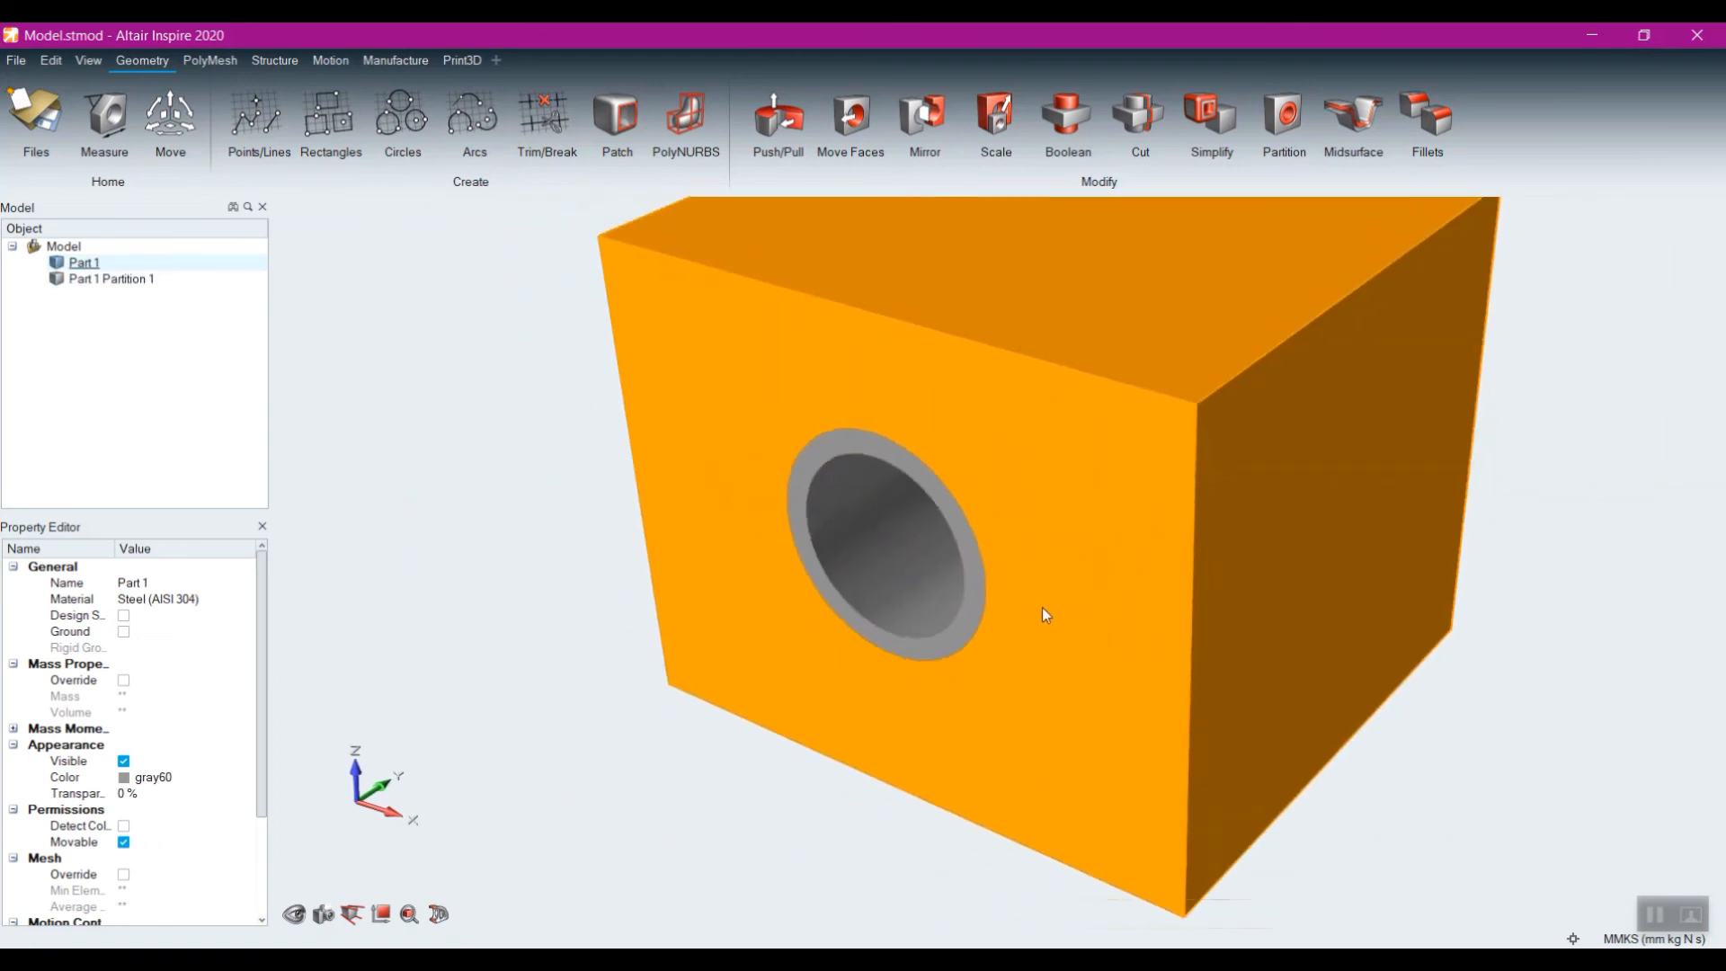
{"action": "scroll", "coordinate": [1045, 615], "scroll_direction": "down", "scroll_amount": 3}
{"action": "right_click", "coordinate": [1087, 537]}
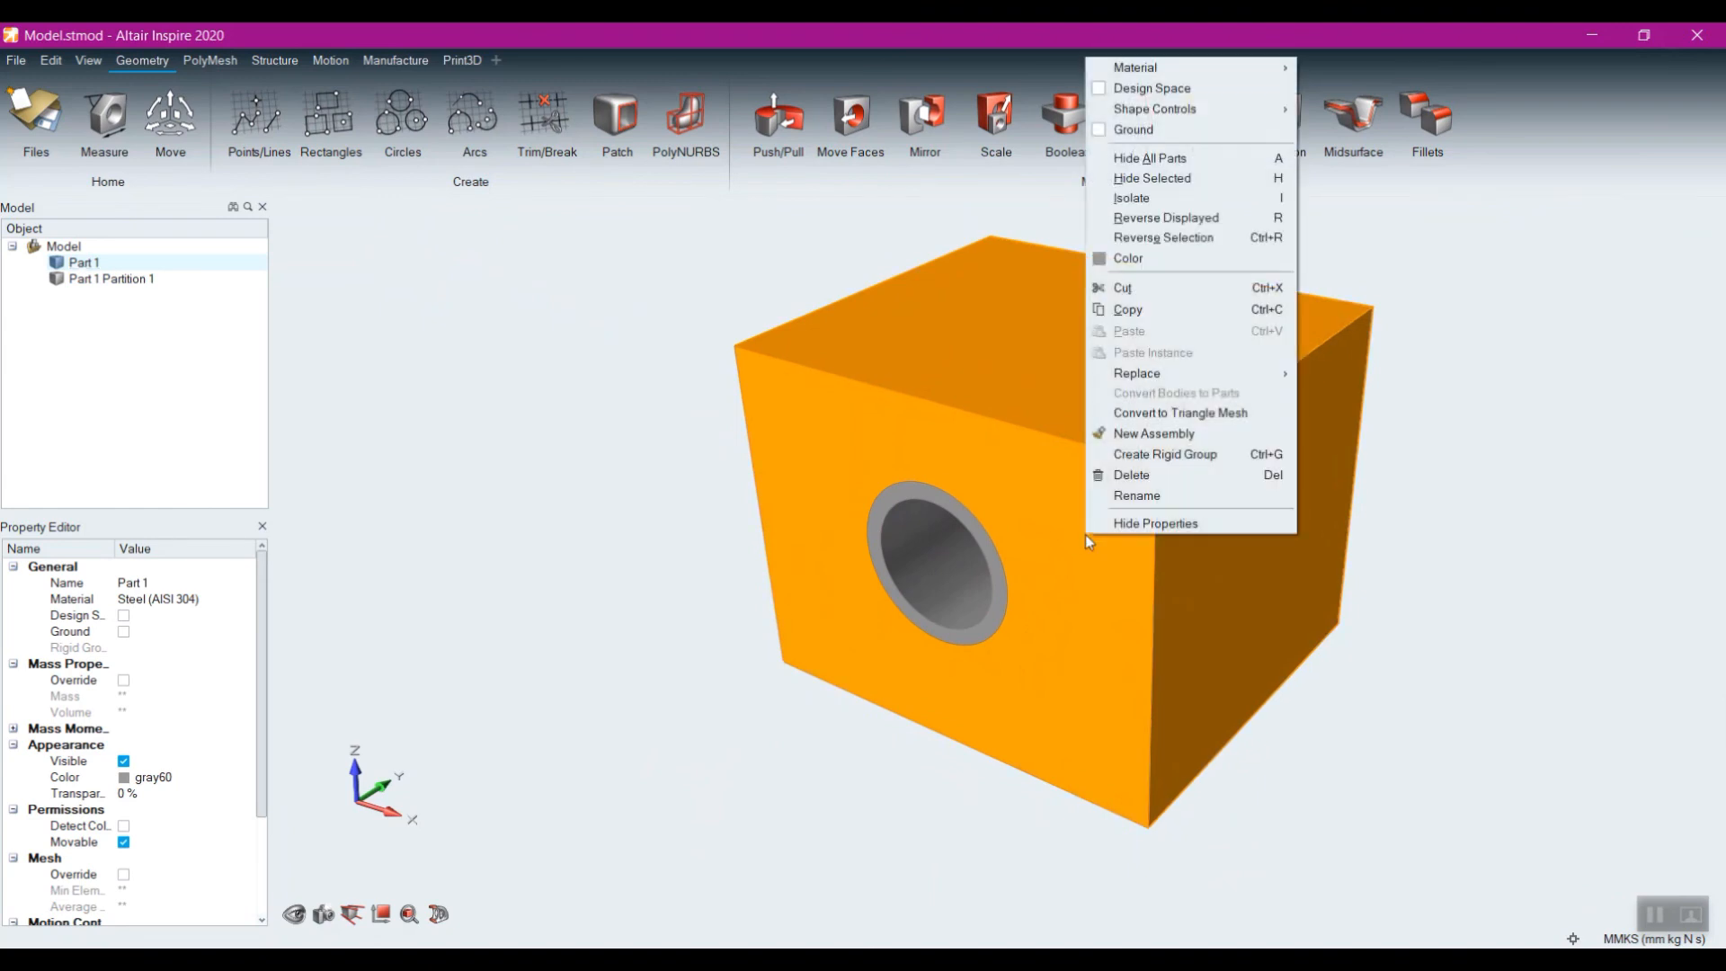
{"action": "left_click", "coordinate": [1146, 88]}
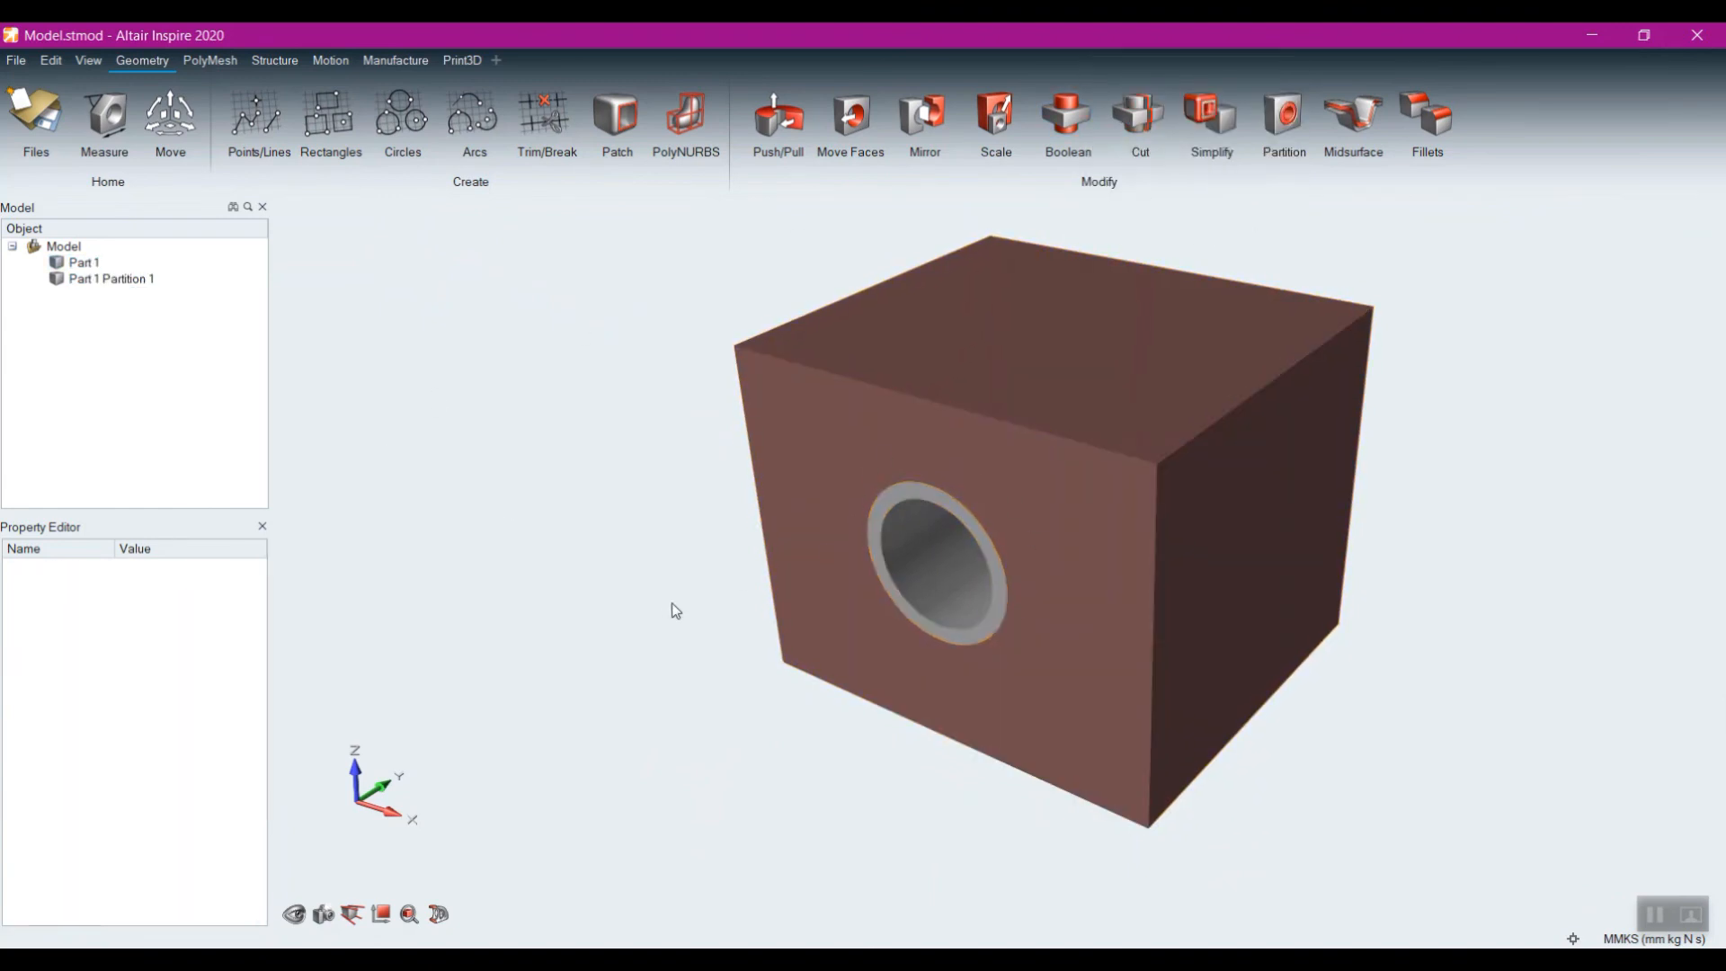
Step: Remove the design space designation from Part 1 and deselect it
{"action": "middle_click_drag", "start_coordinate": [675, 608], "coordinate": [585, 678]}
{"action": "right_click", "coordinate": [1021, 597]}
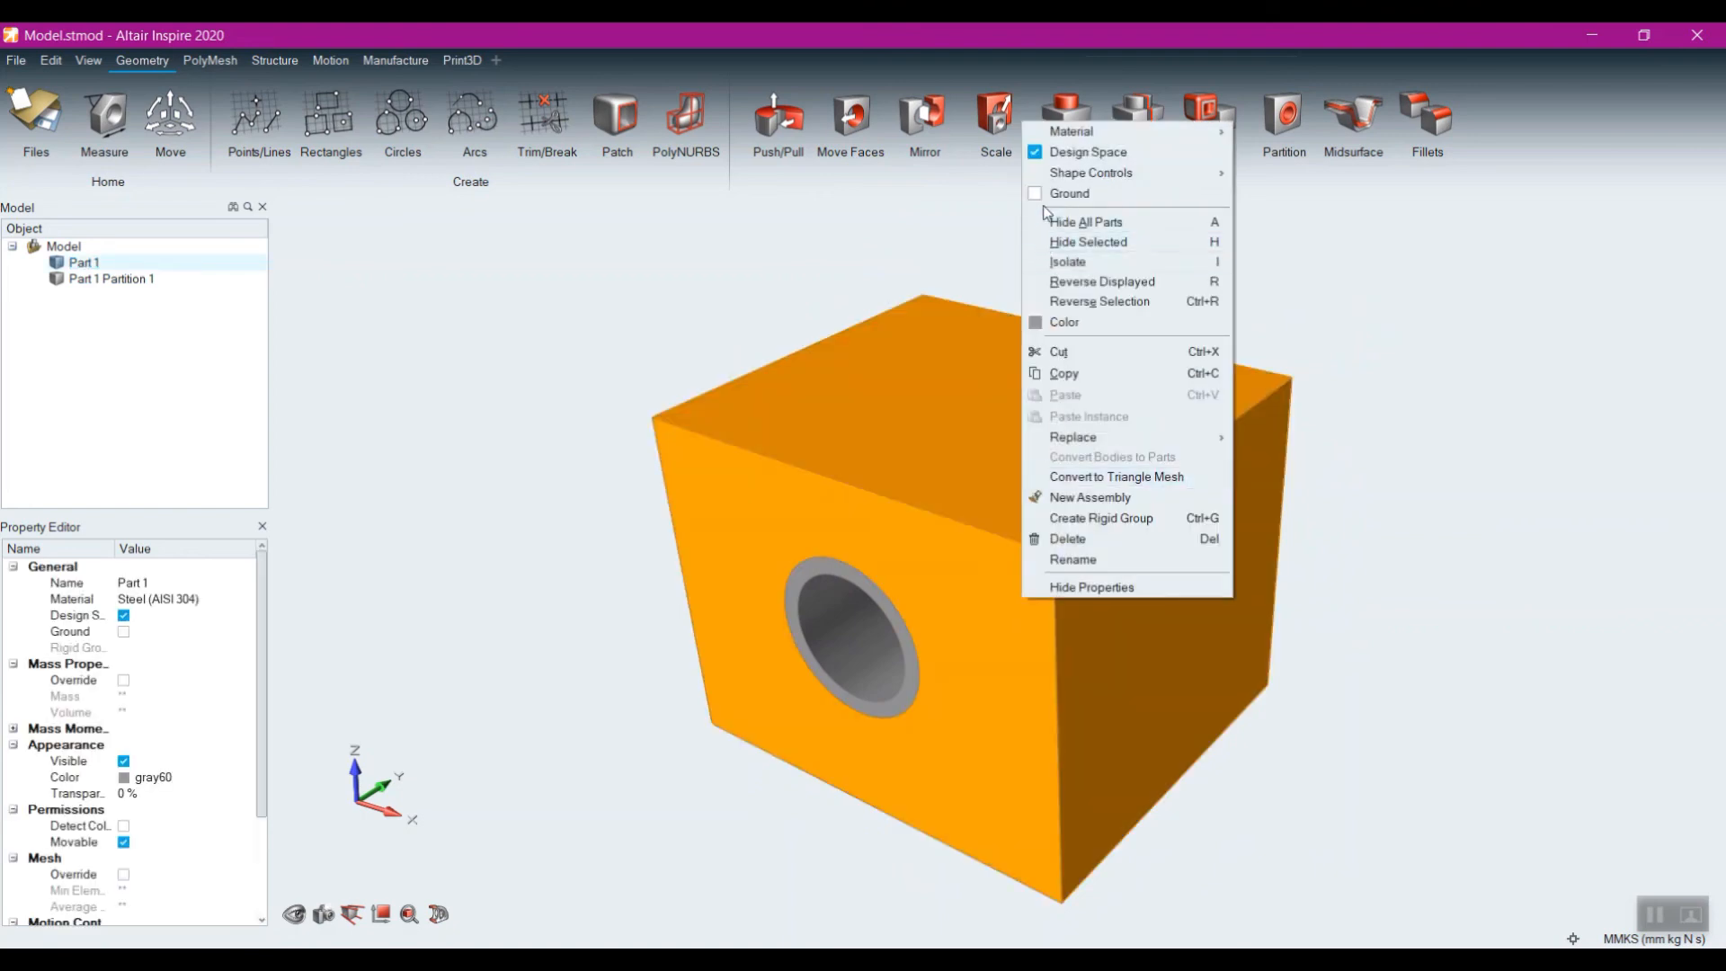
{"action": "left_click", "coordinate": [1034, 151]}
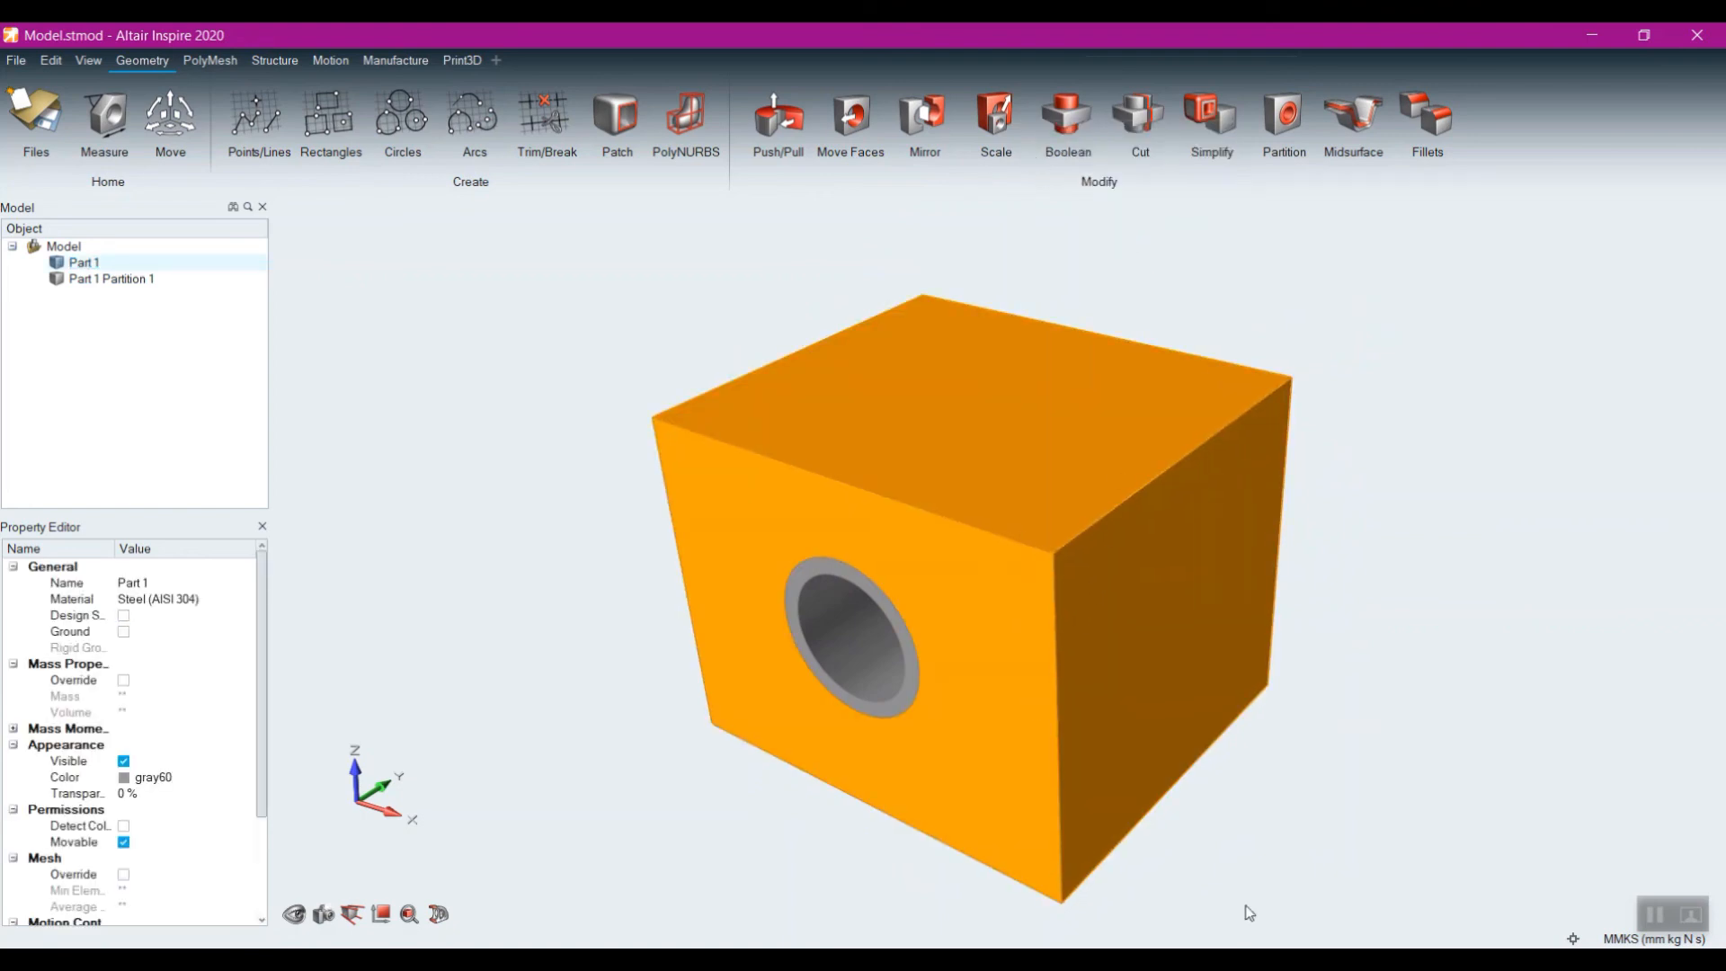
{"action": "left_click", "coordinate": [1567, 577]}
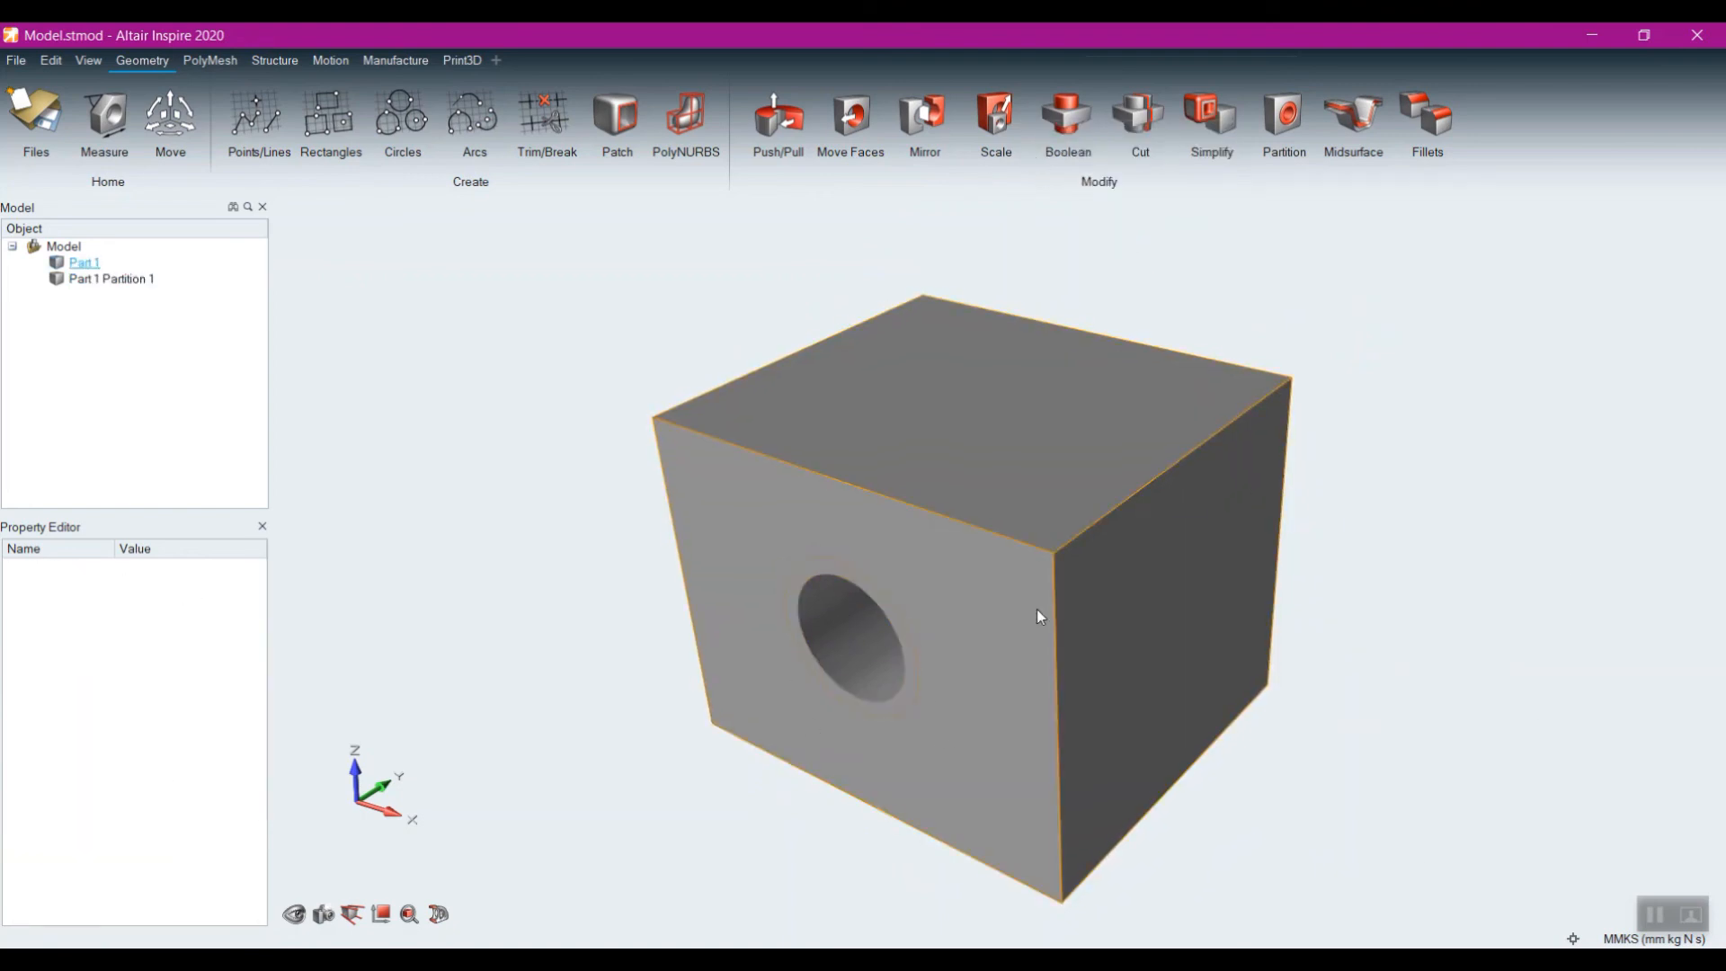
Step: Partition the block's flat side face on the +X side at a thickness of 3 mm and exit the Partition tool
{"action": "left_click", "coordinate": [1277, 121]}
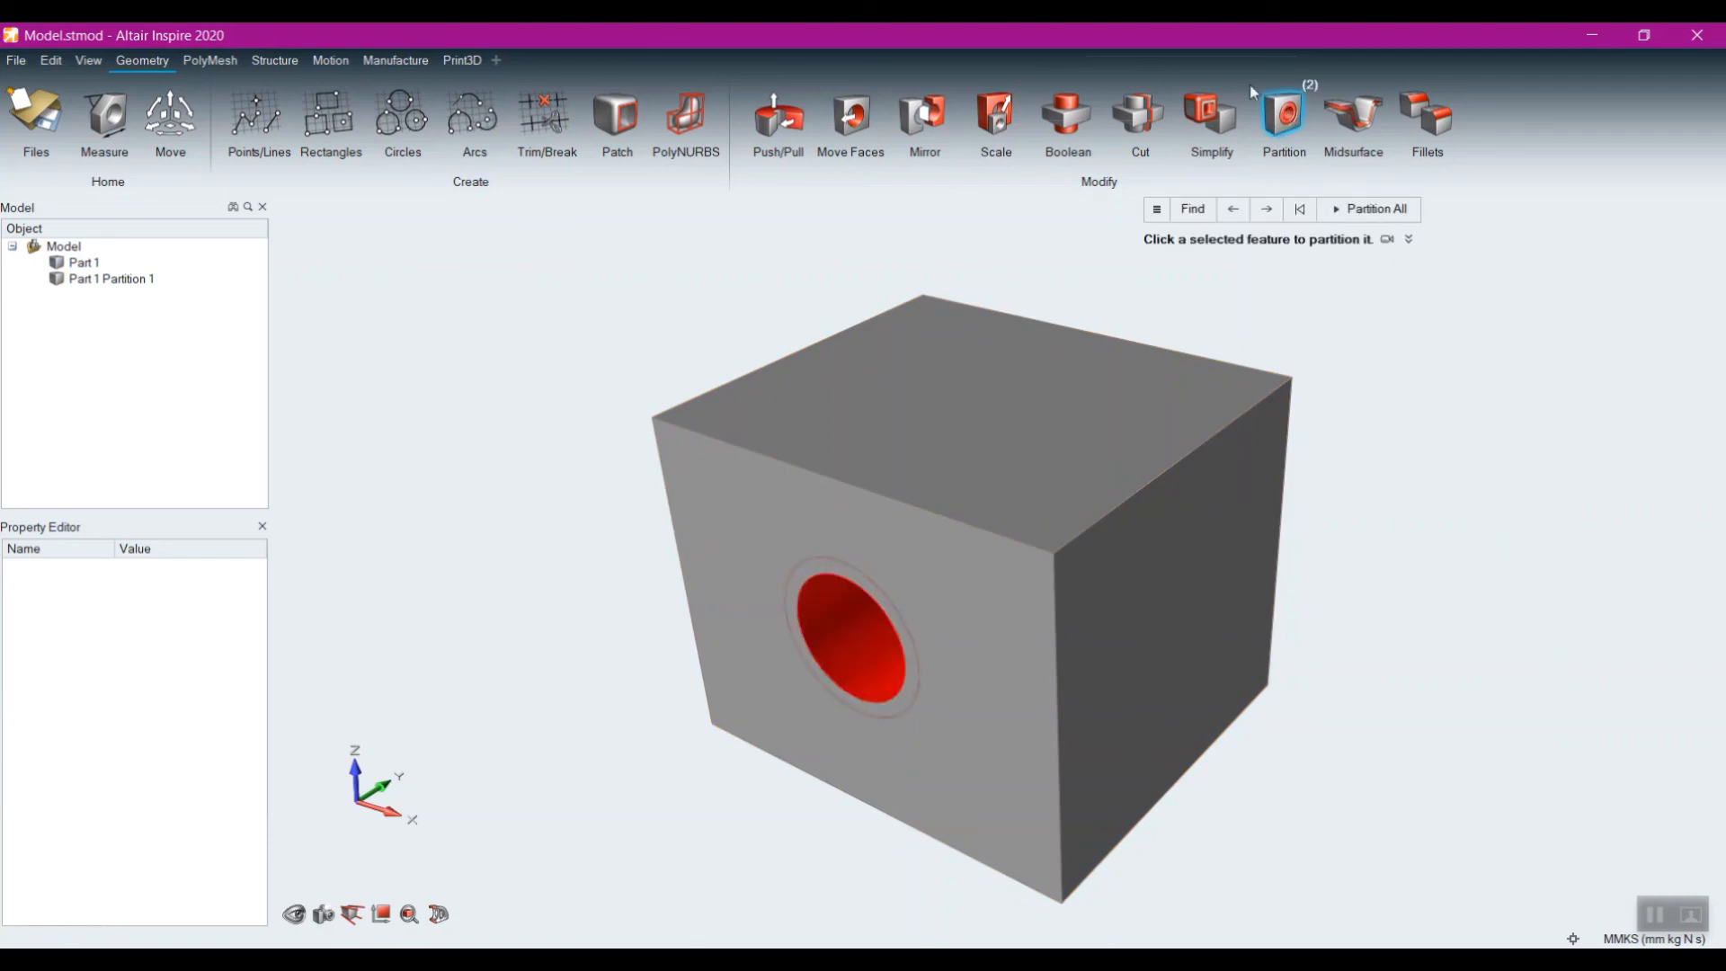
{"action": "left_click", "coordinate": [1151, 622]}
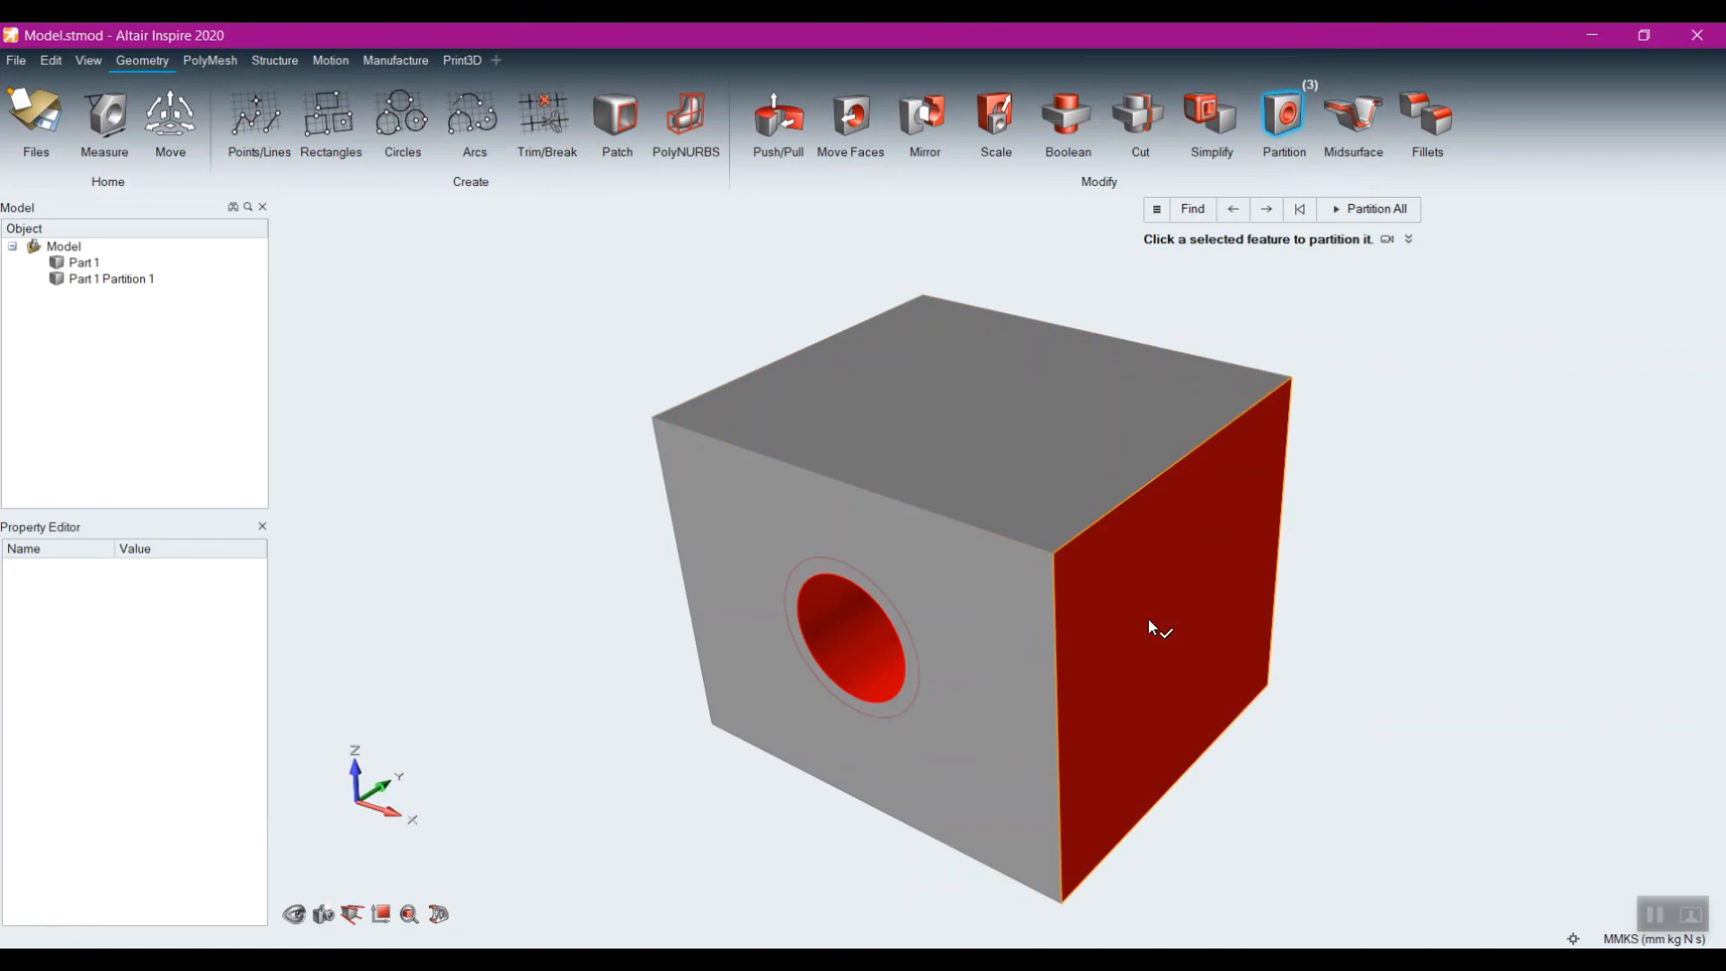
{"action": "left_click", "coordinate": [1180, 575]}
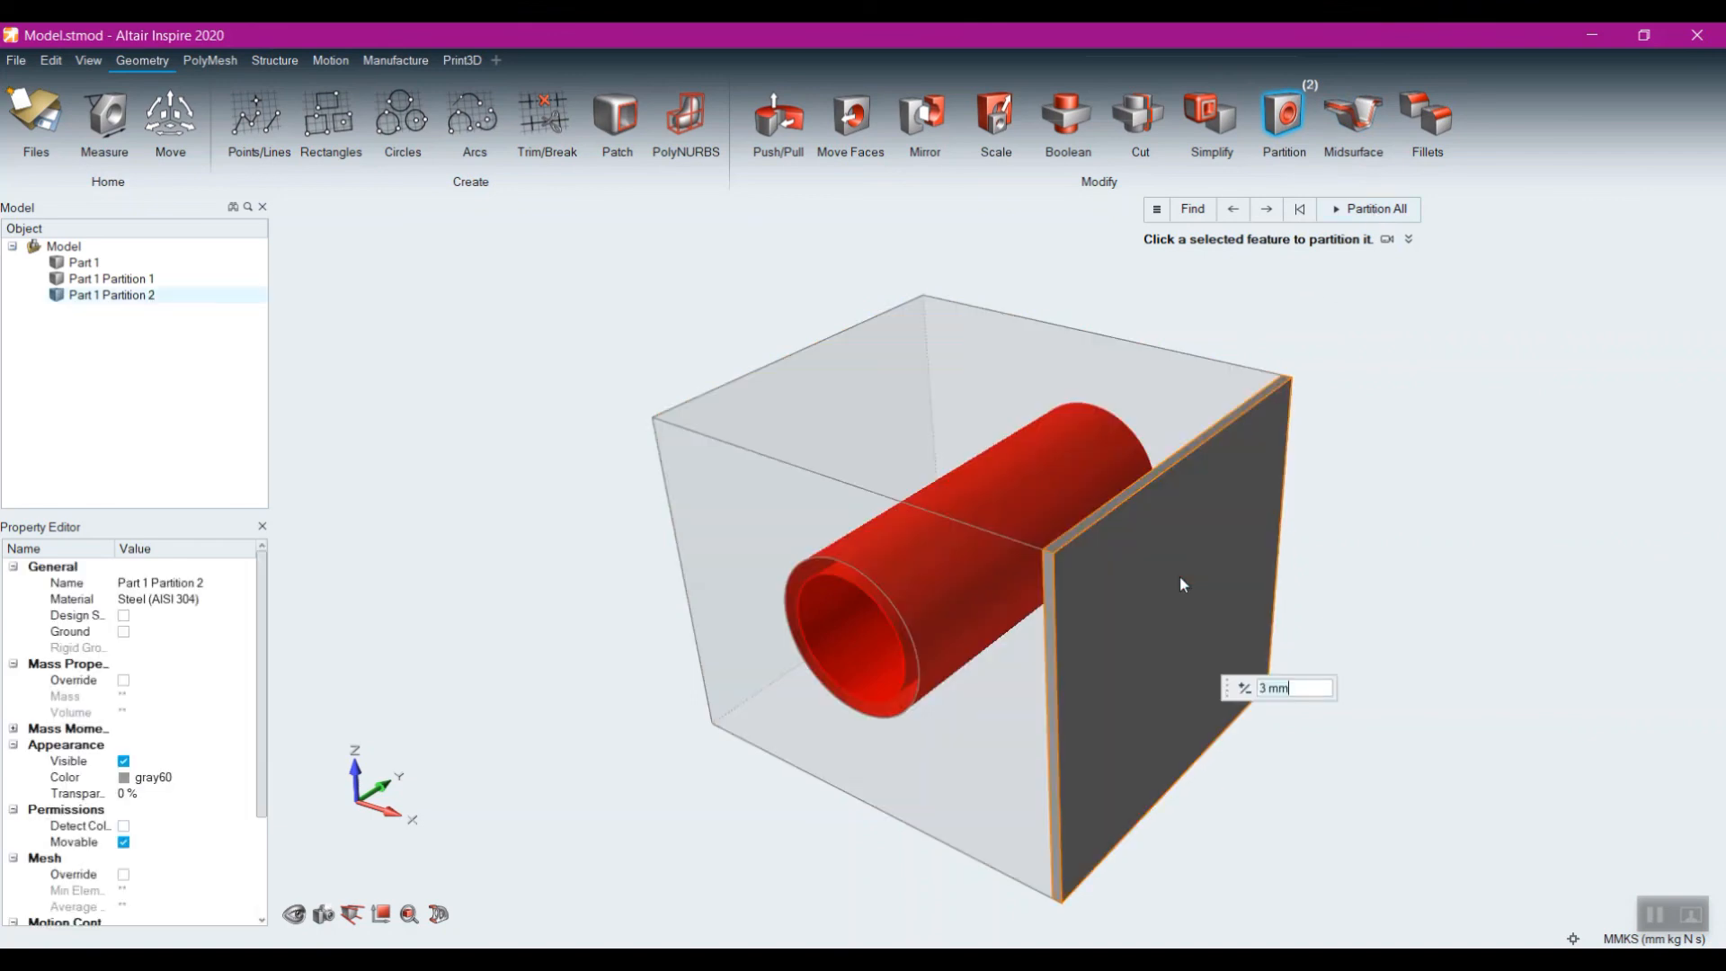
{"action": "right_click", "coordinate": [1354, 532]}
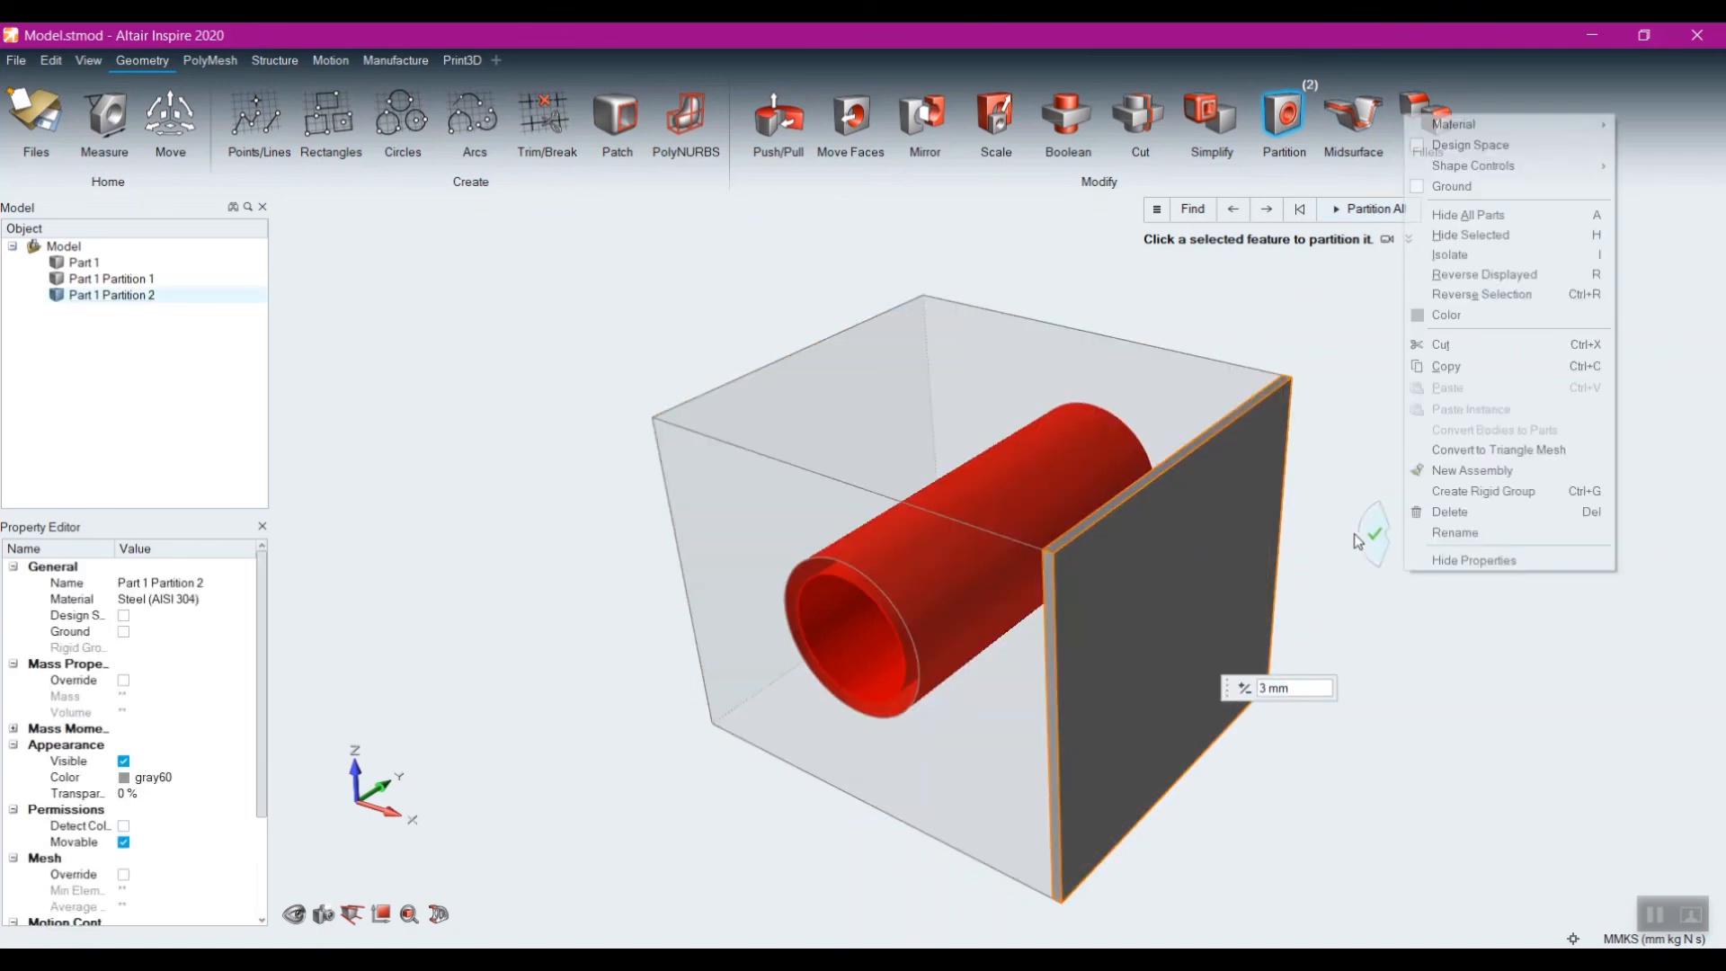
{"action": "left_click", "coordinate": [1358, 534]}
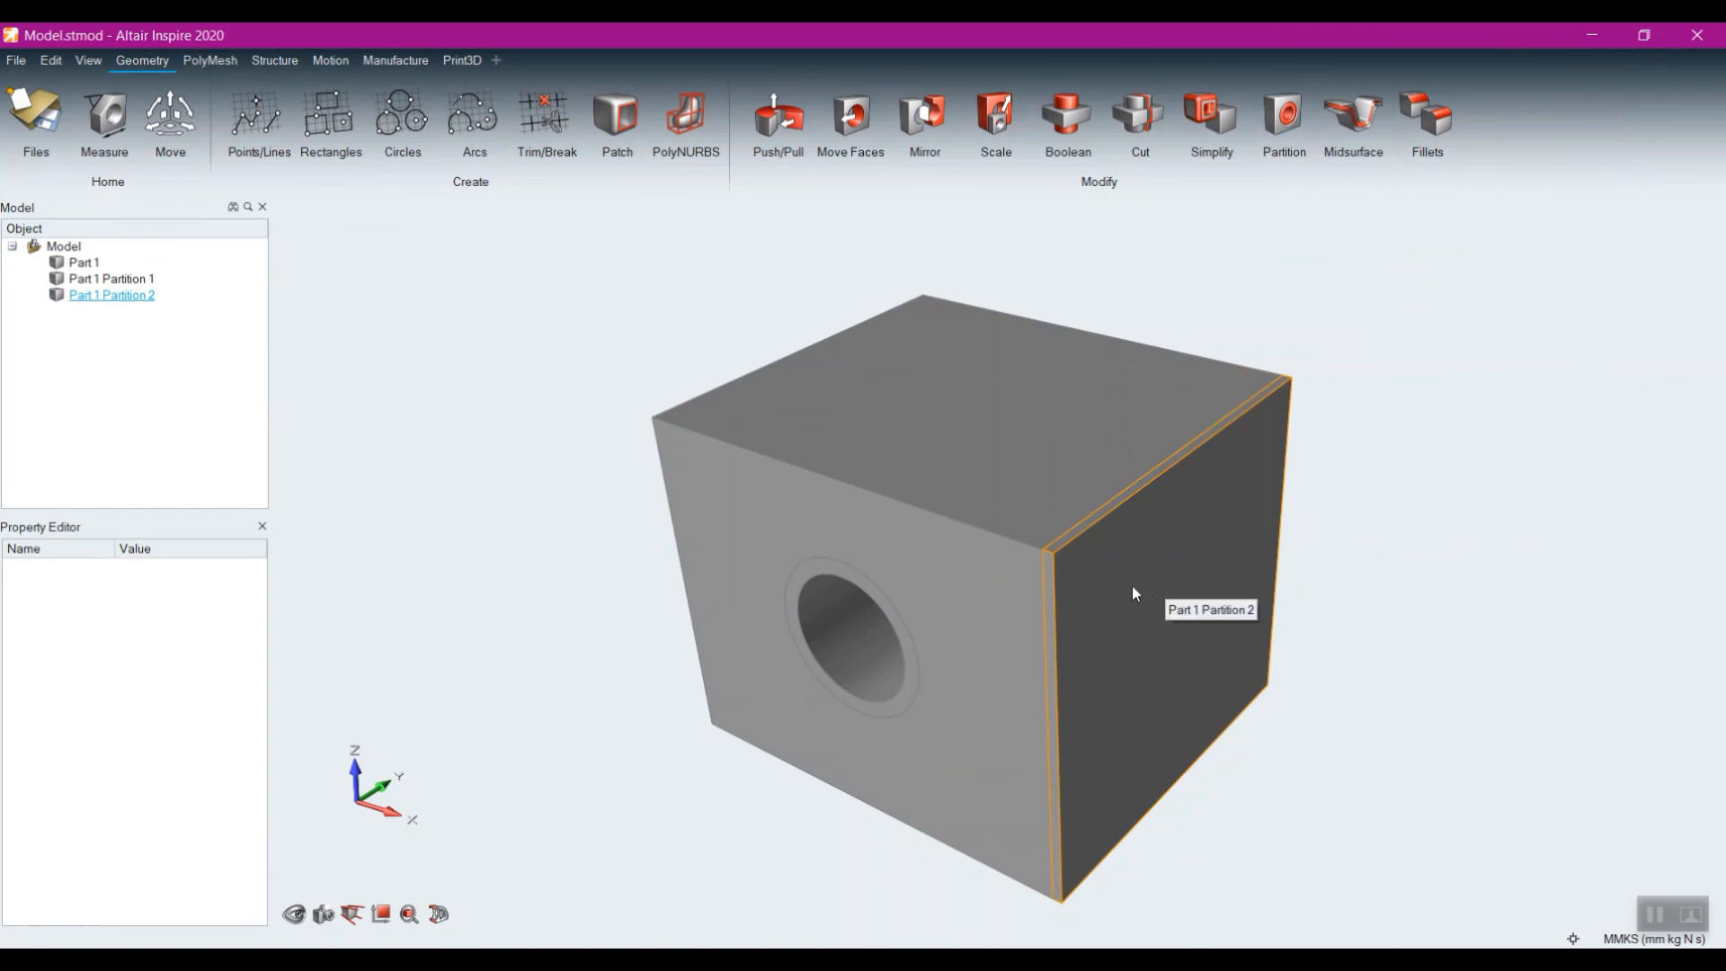
Step: Sketch a closed five-sided arrowhead outline on the block's top face, with its longest side about 39 mm, and finish the sketch
{"action": "right_click_drag", "start_coordinate": [999, 563], "coordinate": [861, 641]}
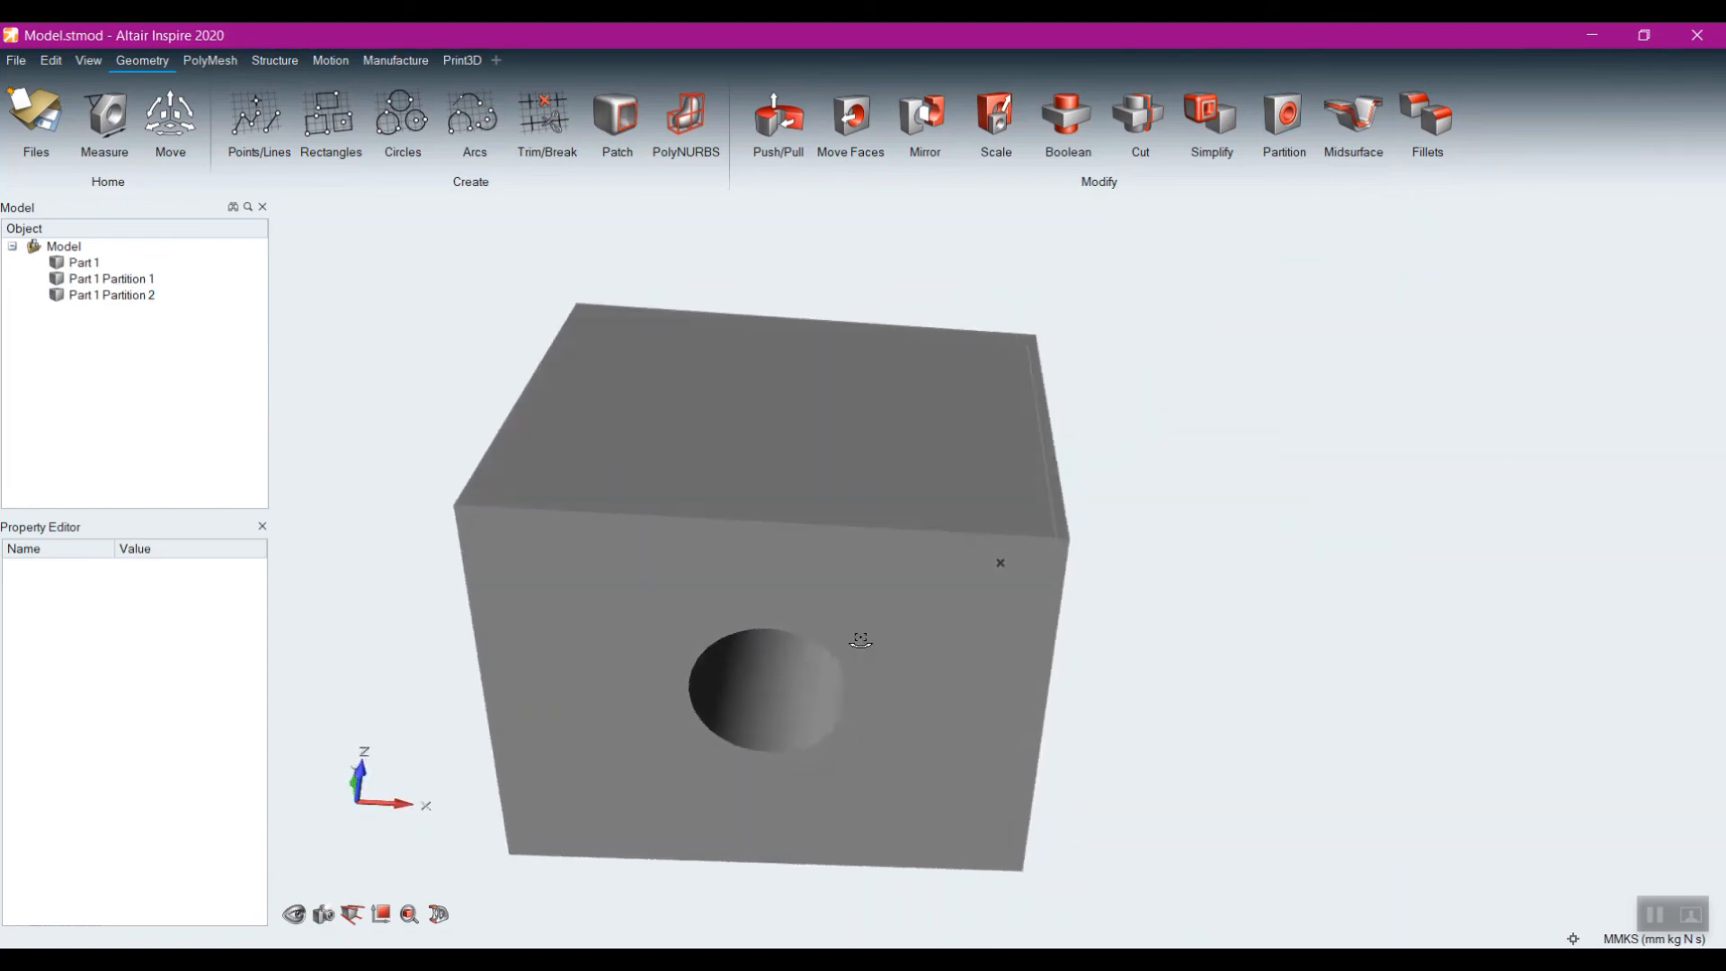
{"action": "middle_click_drag", "start_coordinate": [861, 640], "coordinate": [839, 648]}
{"action": "mouse_move", "coordinate": [697, 615]}
{"action": "right_mouse_down"}
{"action": "mouse_move", "coordinate": [948, 732]}
{"action": "mouse_move", "coordinate": [878, 666]}
{"action": "right_mouse_up"}
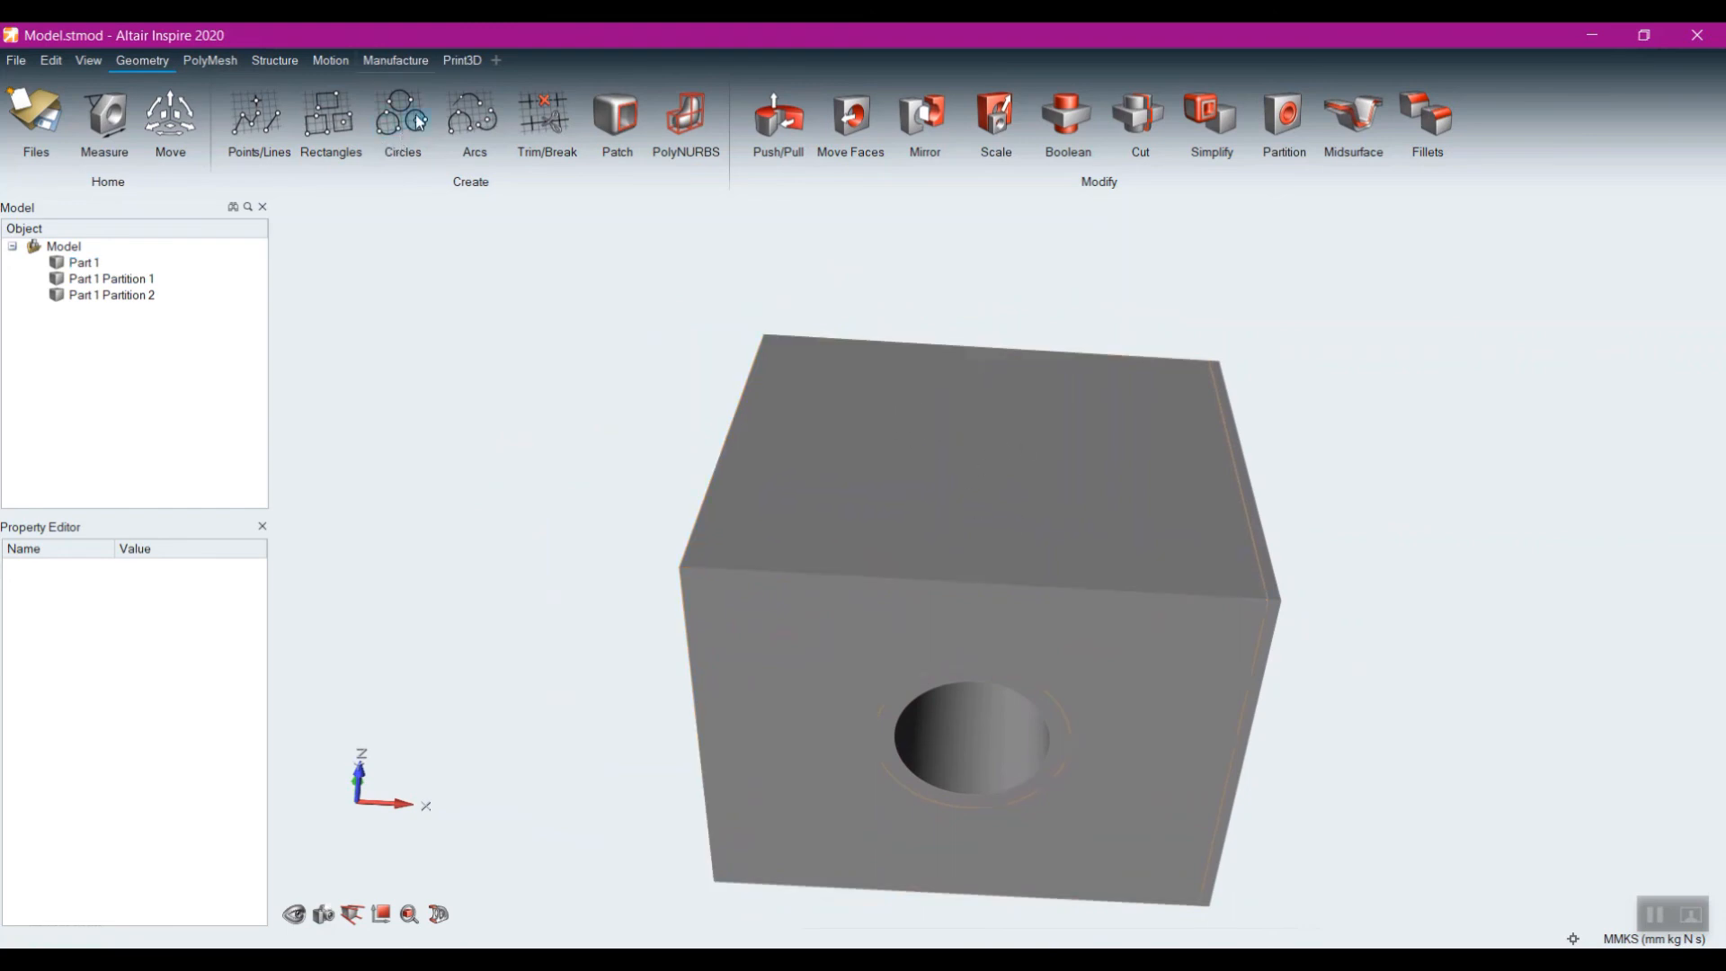
{"action": "left_click", "coordinate": [261, 117]}
{"action": "scroll", "coordinate": [998, 450], "scroll_direction": "up", "scroll_amount": 3}
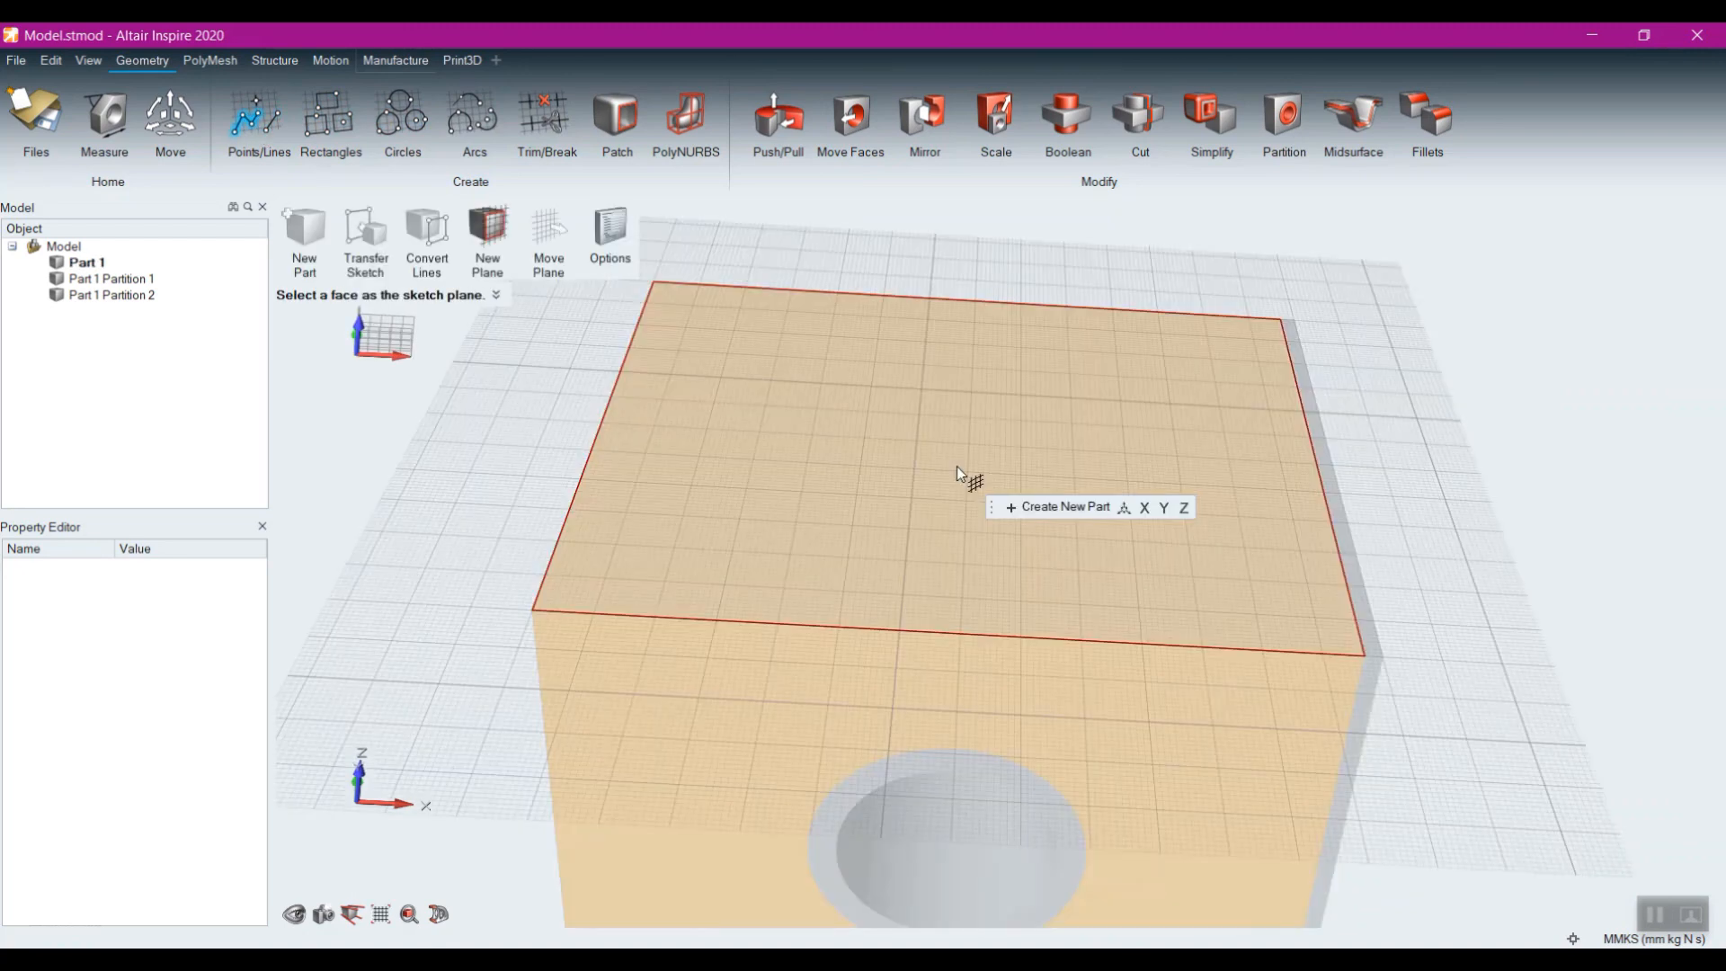
{"action": "left_click", "coordinate": [960, 474]}
{"action": "left_click", "coordinate": [865, 393]}
{"action": "left_click", "coordinate": [781, 481]}
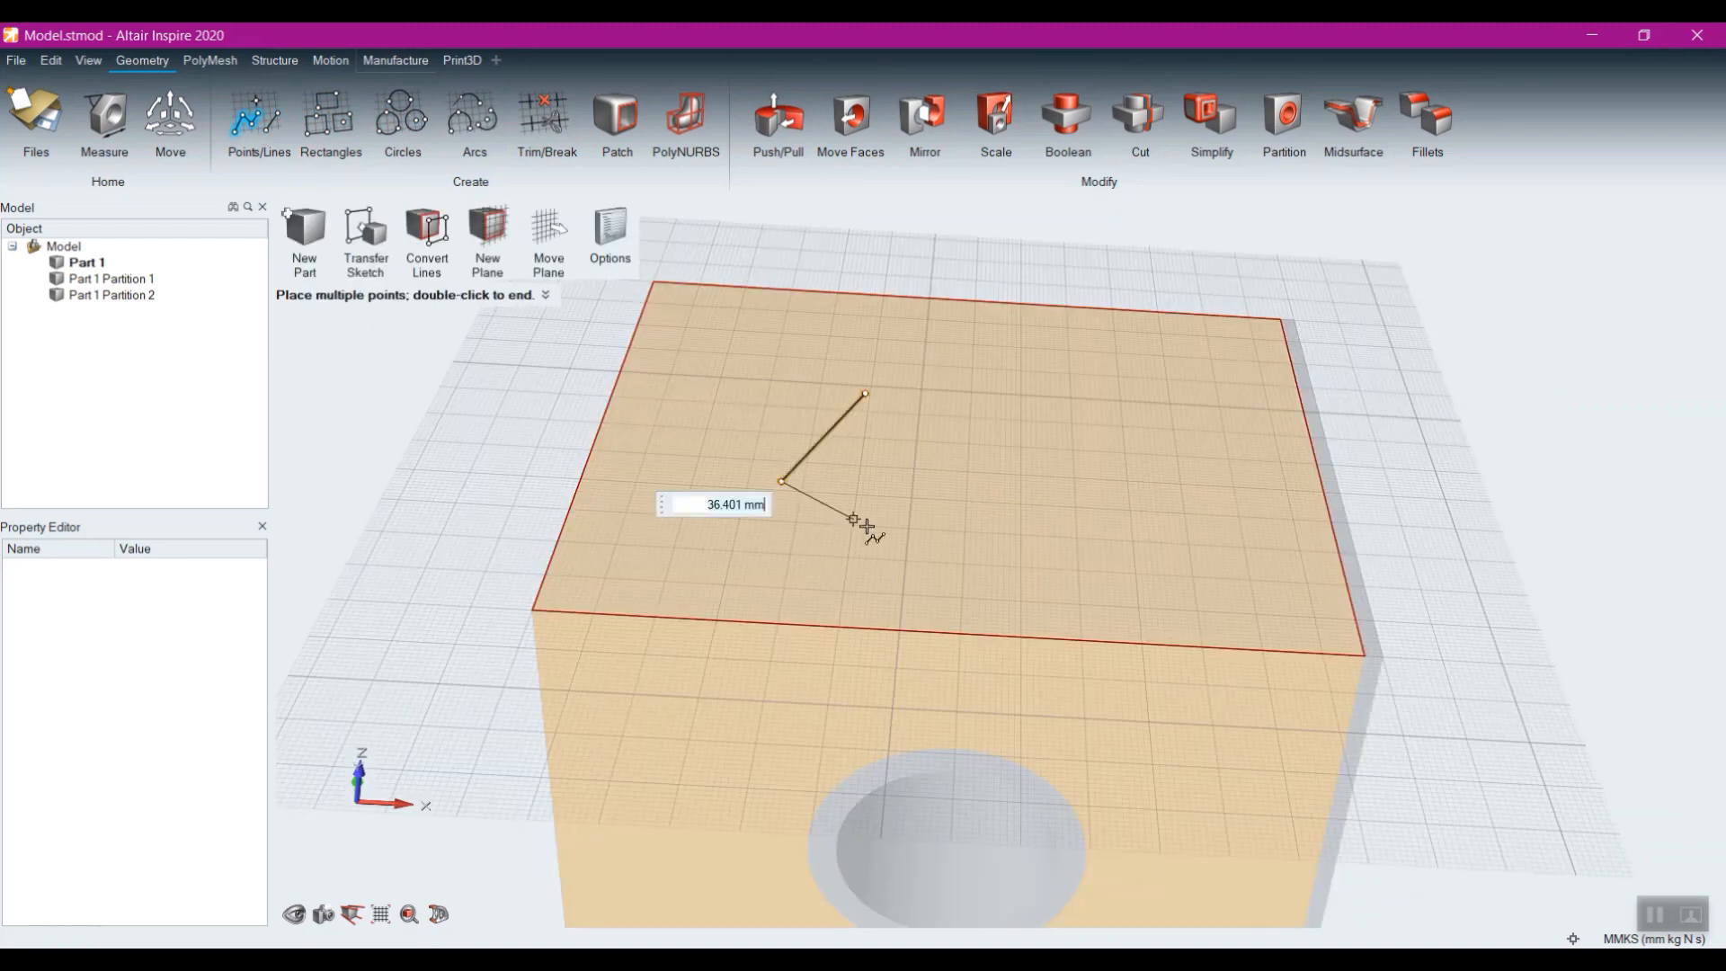
{"action": "left_click", "coordinate": [902, 540]}
{"action": "left_click", "coordinate": [891, 480]}
{"action": "left_click", "coordinate": [1005, 473]}
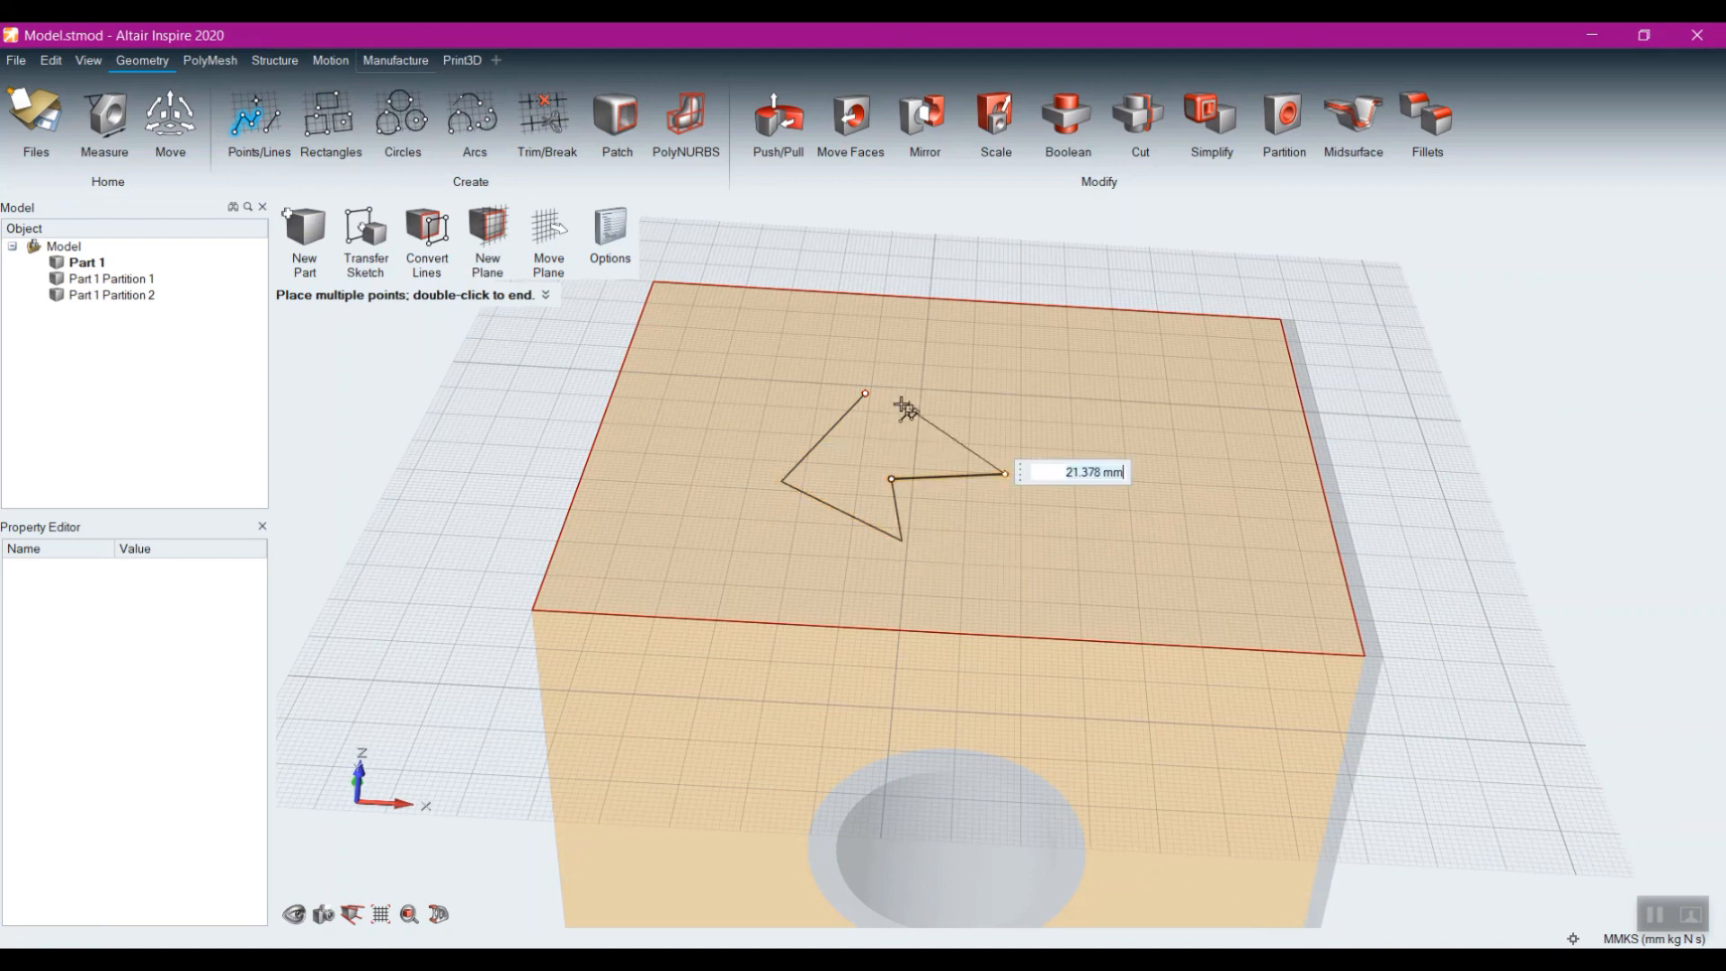
{"action": "left_click", "coordinate": [865, 393]}
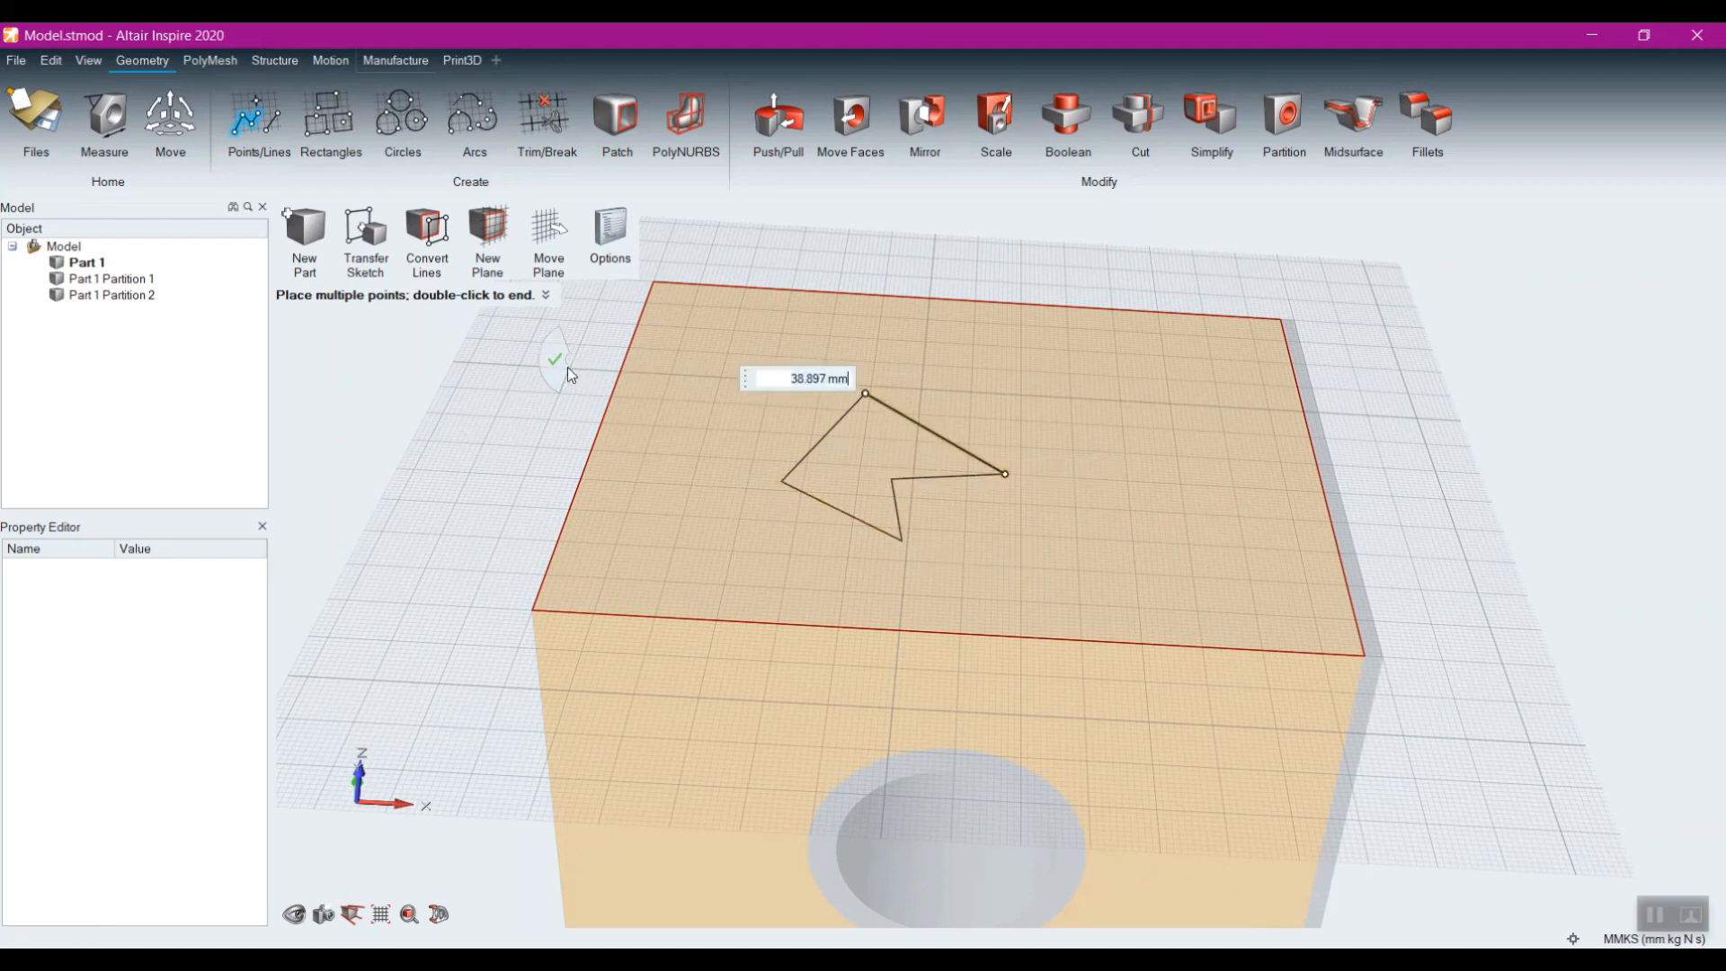
{"action": "left_click", "coordinate": [565, 364]}
{"action": "left_click", "coordinate": [524, 368]}
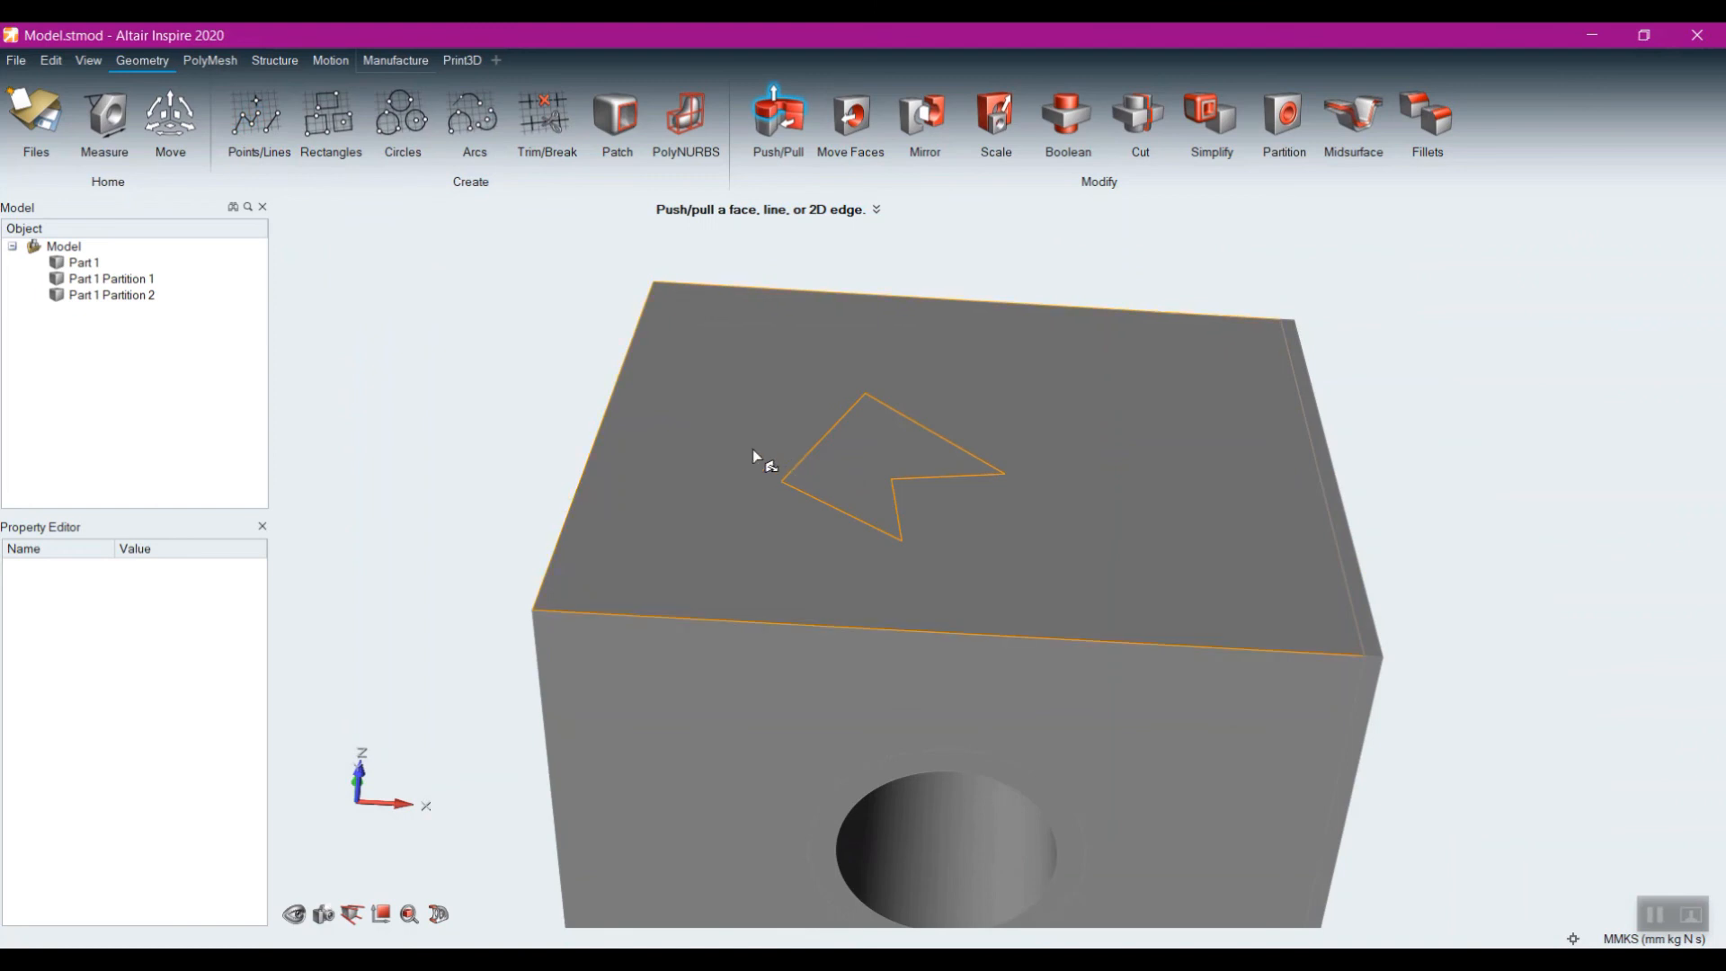
Step: Partition the arrowhead-shaped region on the block's top face and exit the Partition tool
{"action": "left_click", "coordinate": [1272, 115]}
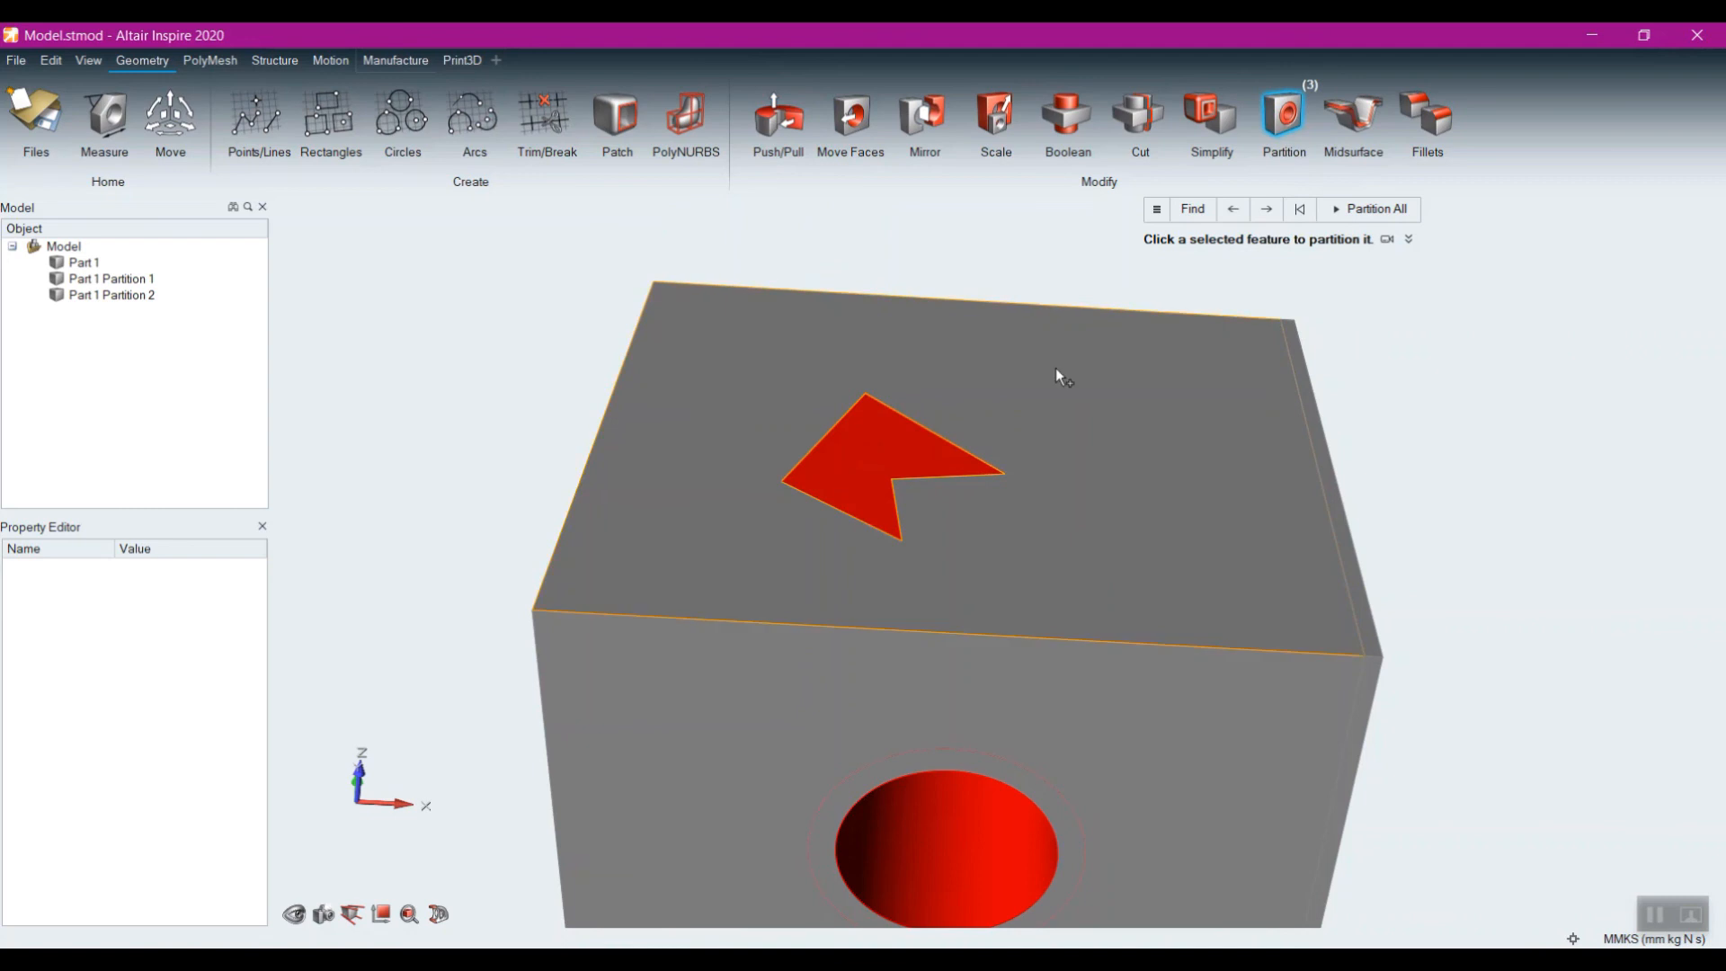
{"action": "left_click", "coordinate": [903, 444]}
{"action": "mouse_move", "coordinate": [903, 445]}
{"action": "right_mouse_down"}
{"action": "mouse_move", "coordinate": [890, 477]}
{"action": "mouse_move", "coordinate": [890, 455]}
{"action": "mouse_move", "coordinate": [850, 478]}
{"action": "right_mouse_up"}
{"action": "right_click", "coordinate": [910, 417]}
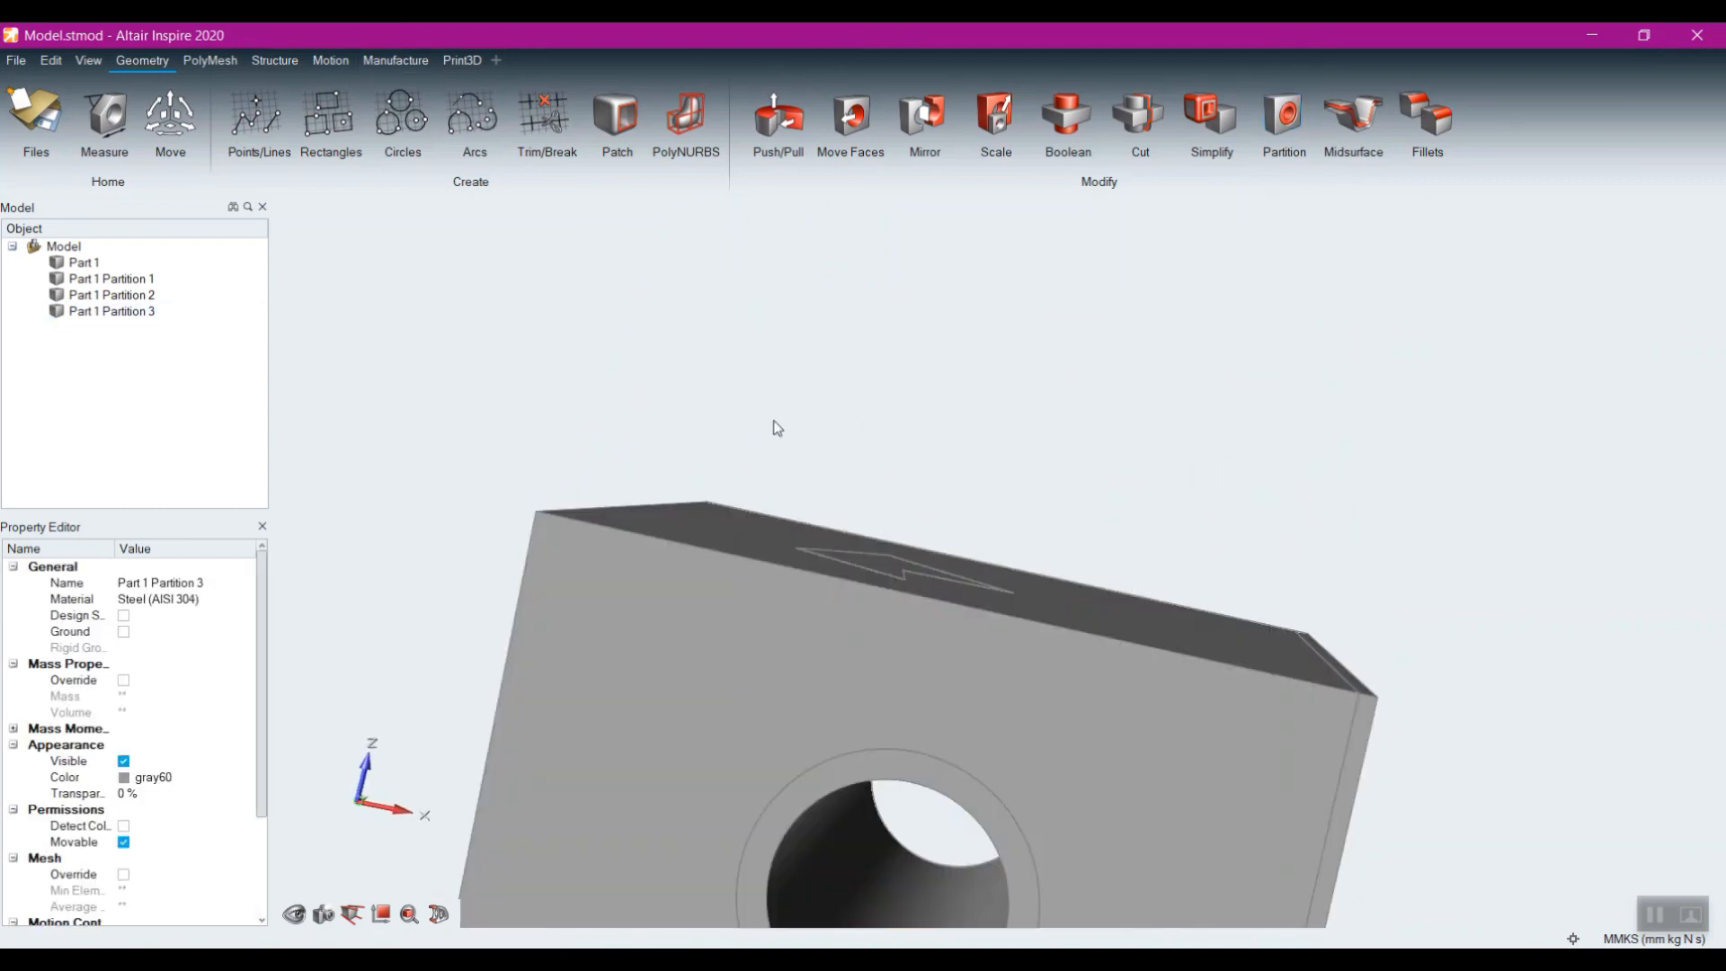
Step: Set Part 1 as design space and inspect the partitions left outside it
{"action": "right_click", "coordinate": [656, 585]}
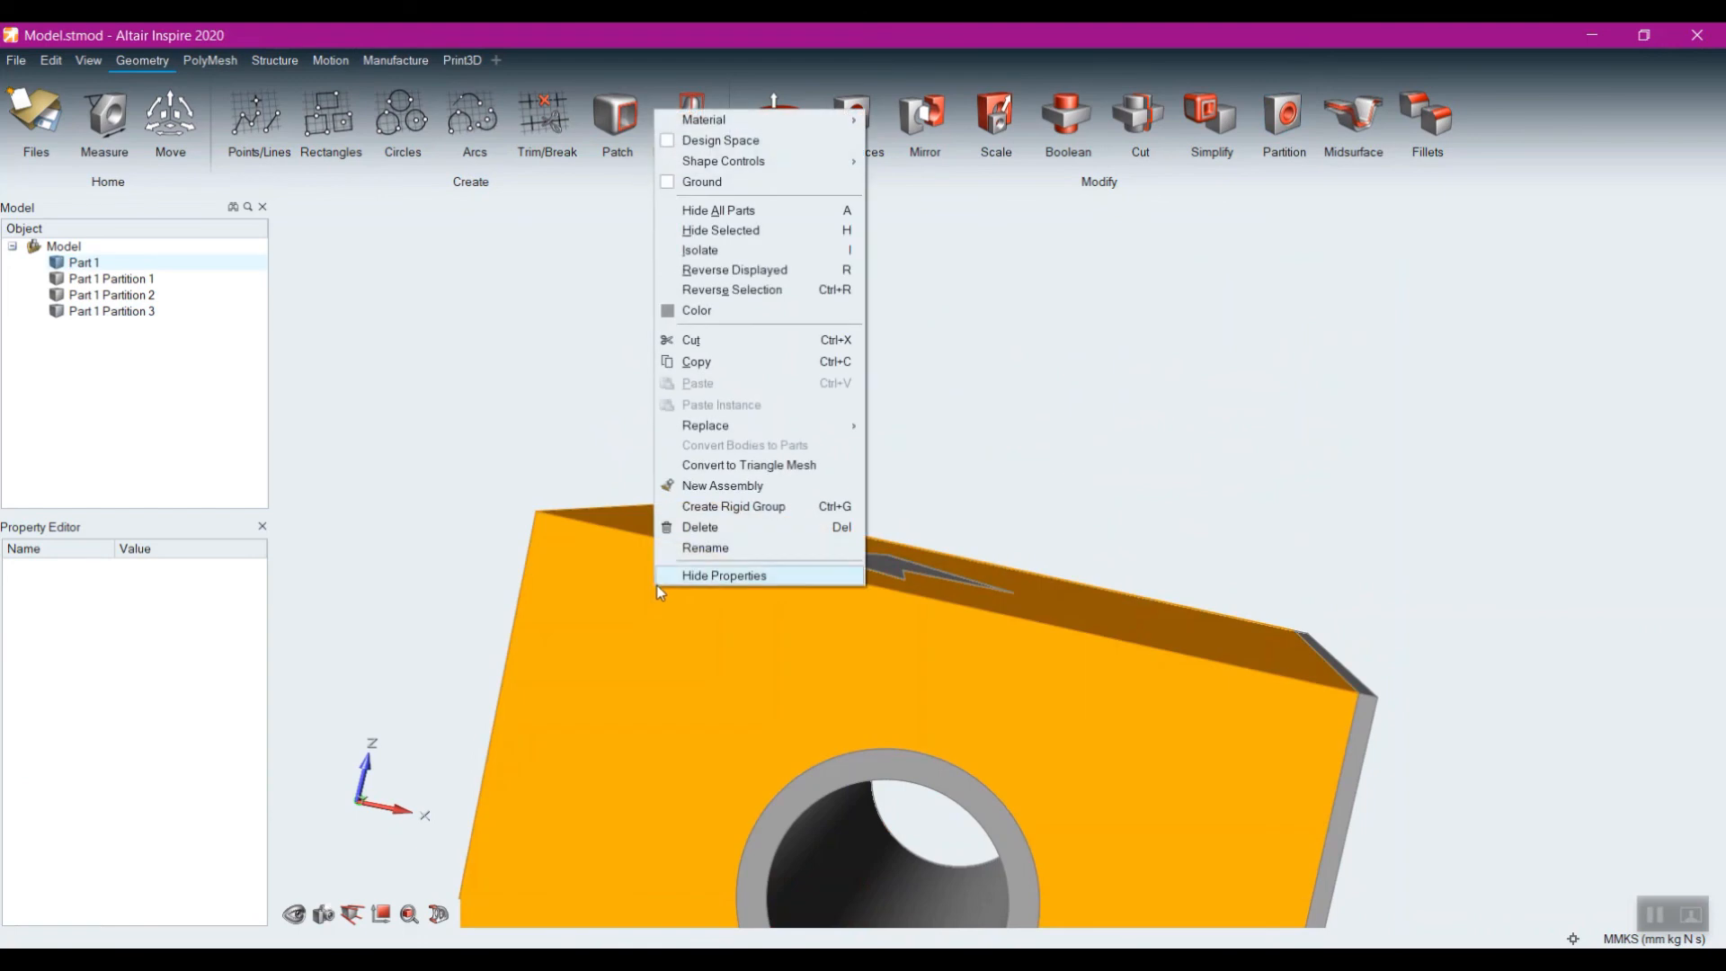
{"action": "left_click", "coordinate": [666, 142]}
{"action": "middle_click_drag", "start_coordinate": [1075, 343], "coordinate": [983, 417]}
{"action": "right_click", "coordinate": [983, 417]}
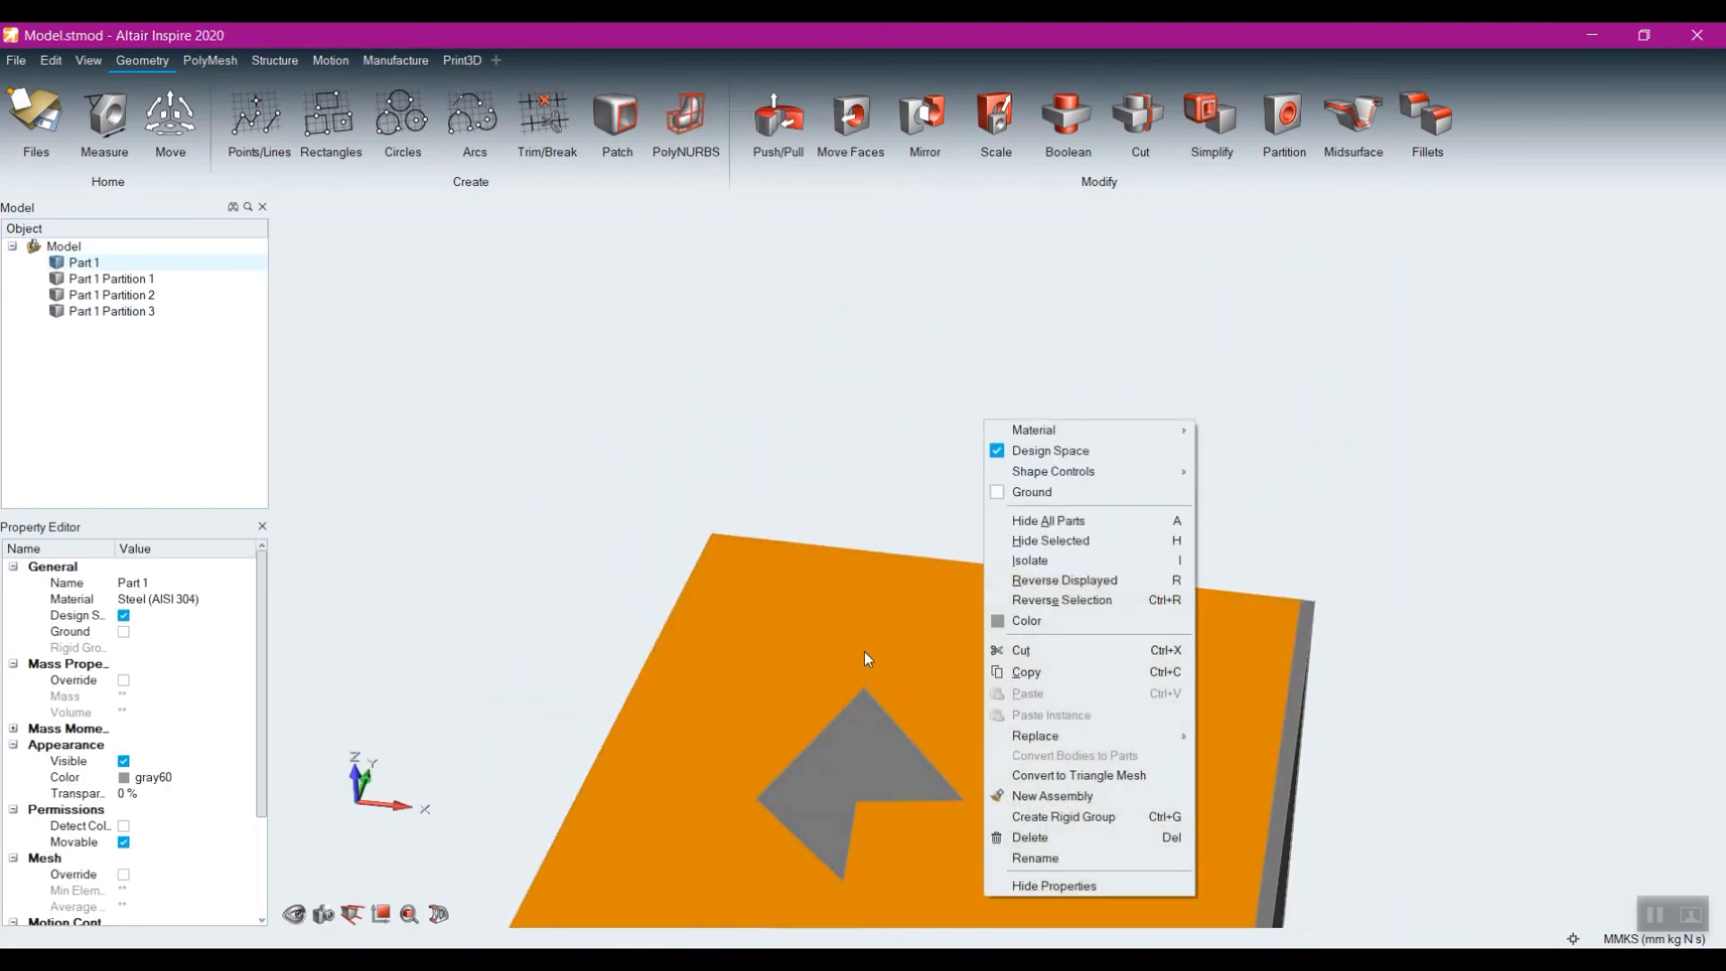
{"action": "left_click", "coordinate": [798, 270]}
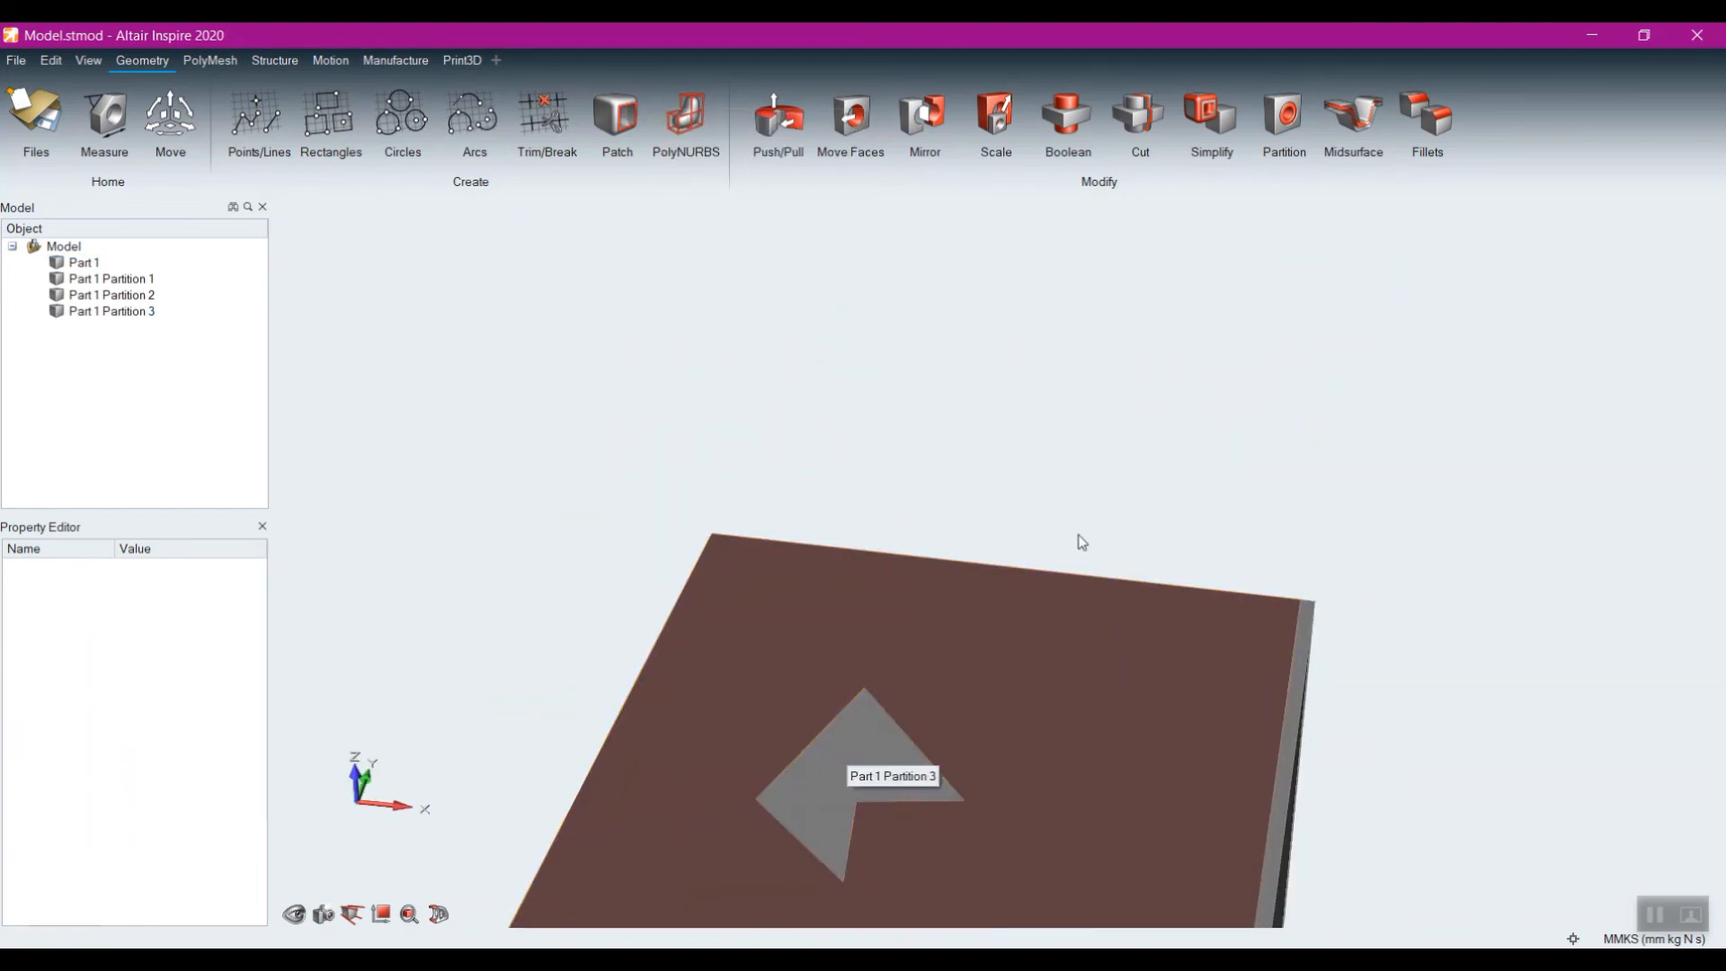
{"action": "right_click_drag", "start_coordinate": [1079, 539], "coordinate": [959, 489]}
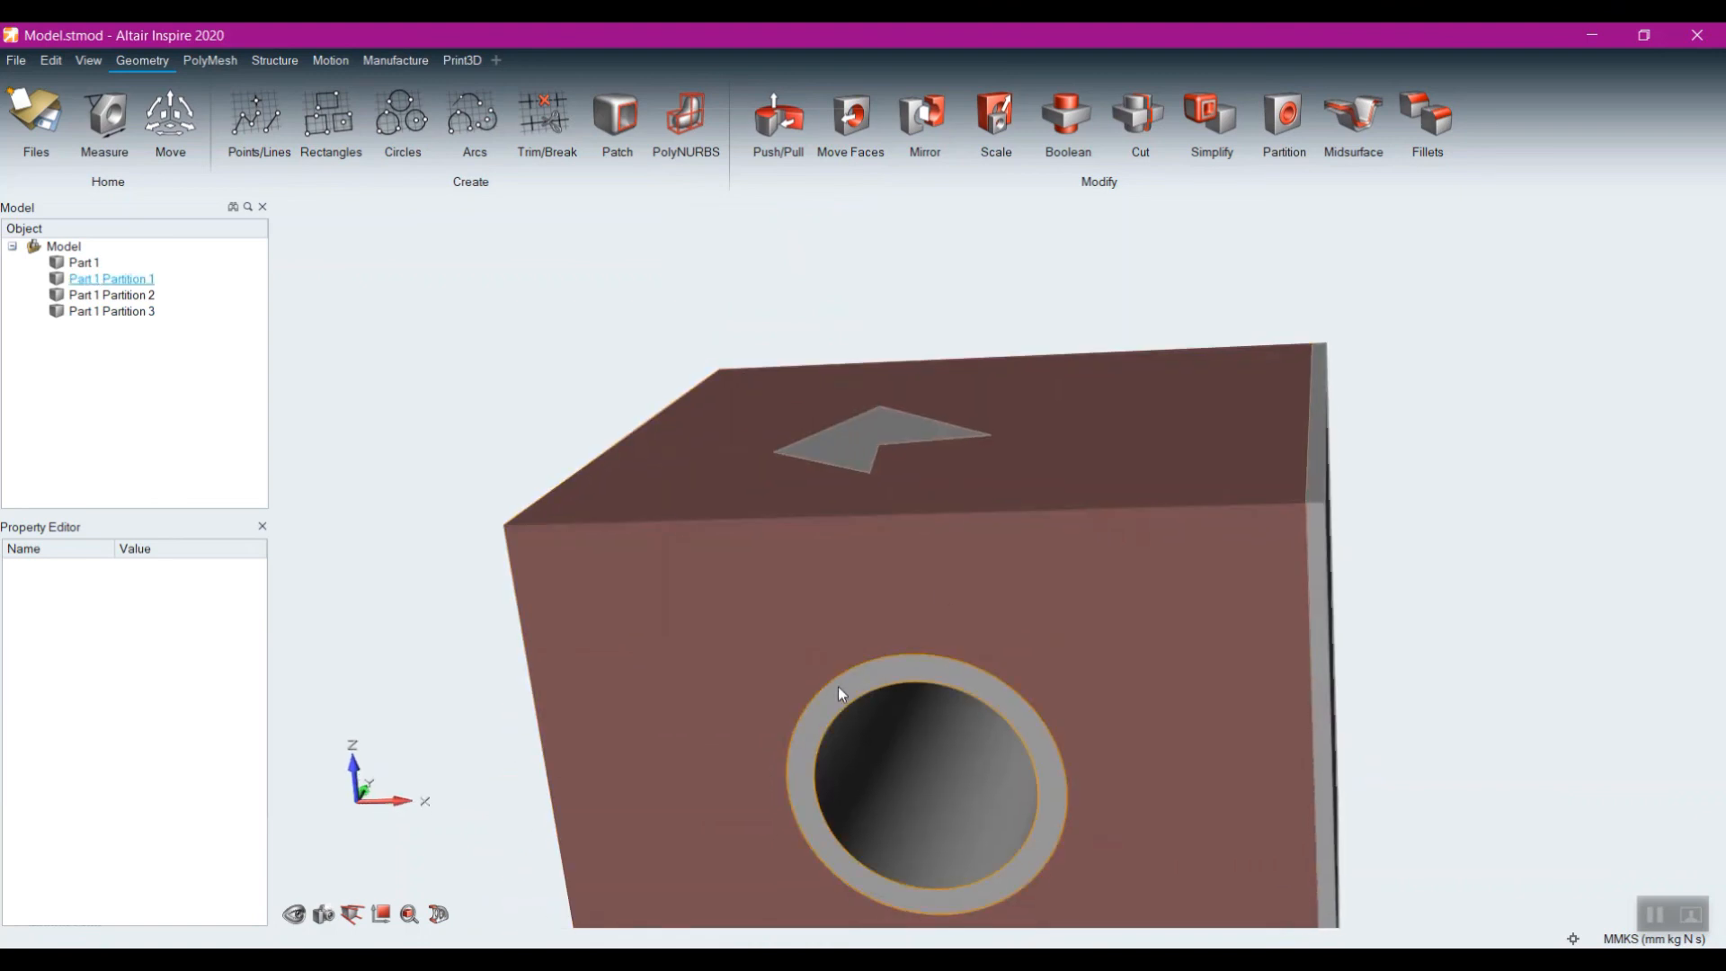
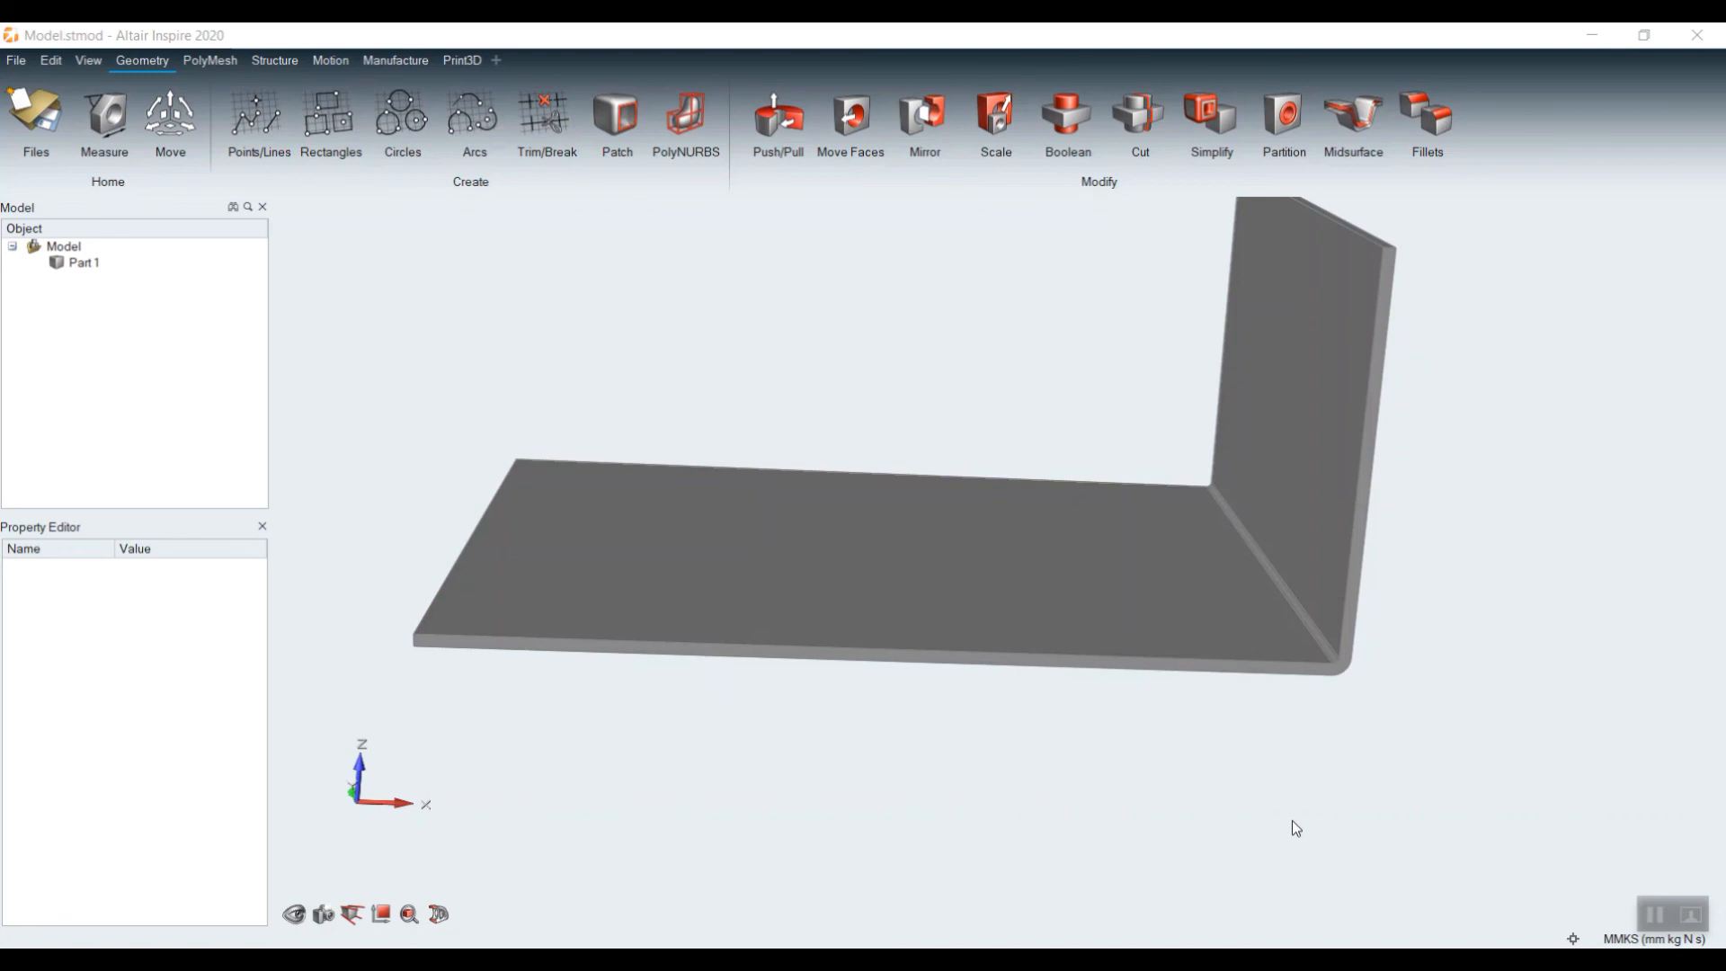
Step: Select the L-shaped sheet, Part 1, for extraction with the Midsurface tool
{"action": "right_click_drag", "start_coordinate": [1398, 809], "coordinate": [1463, 783]}
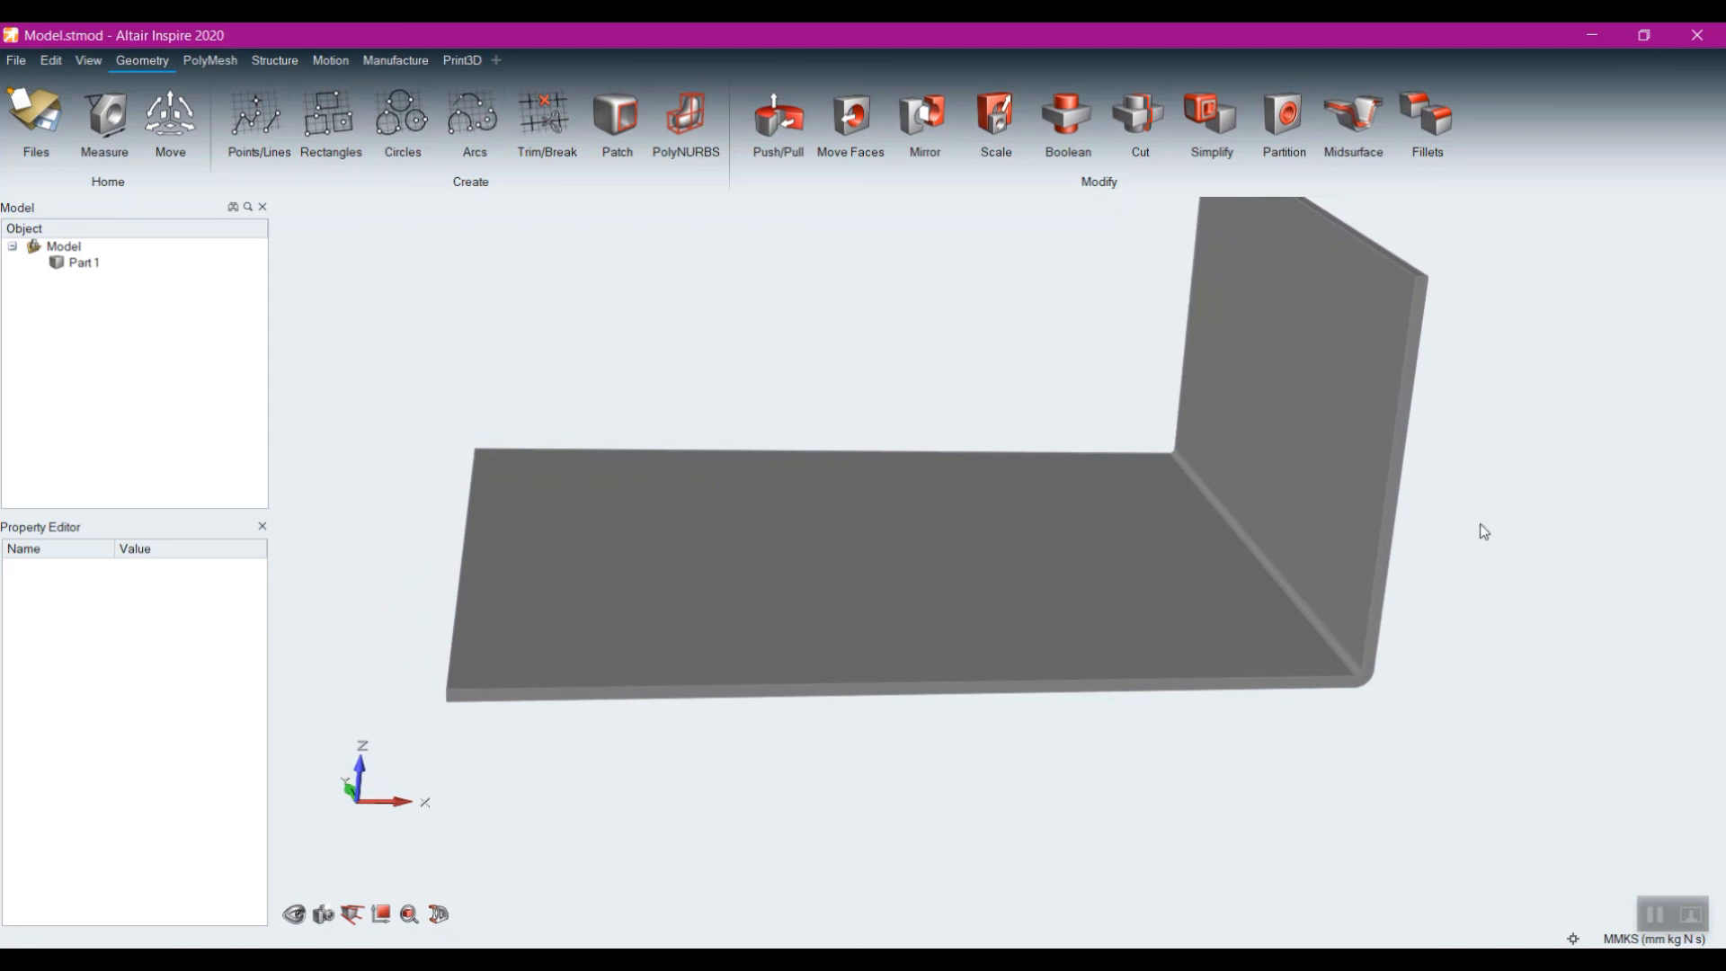
{"action": "left_click", "coordinate": [1356, 115]}
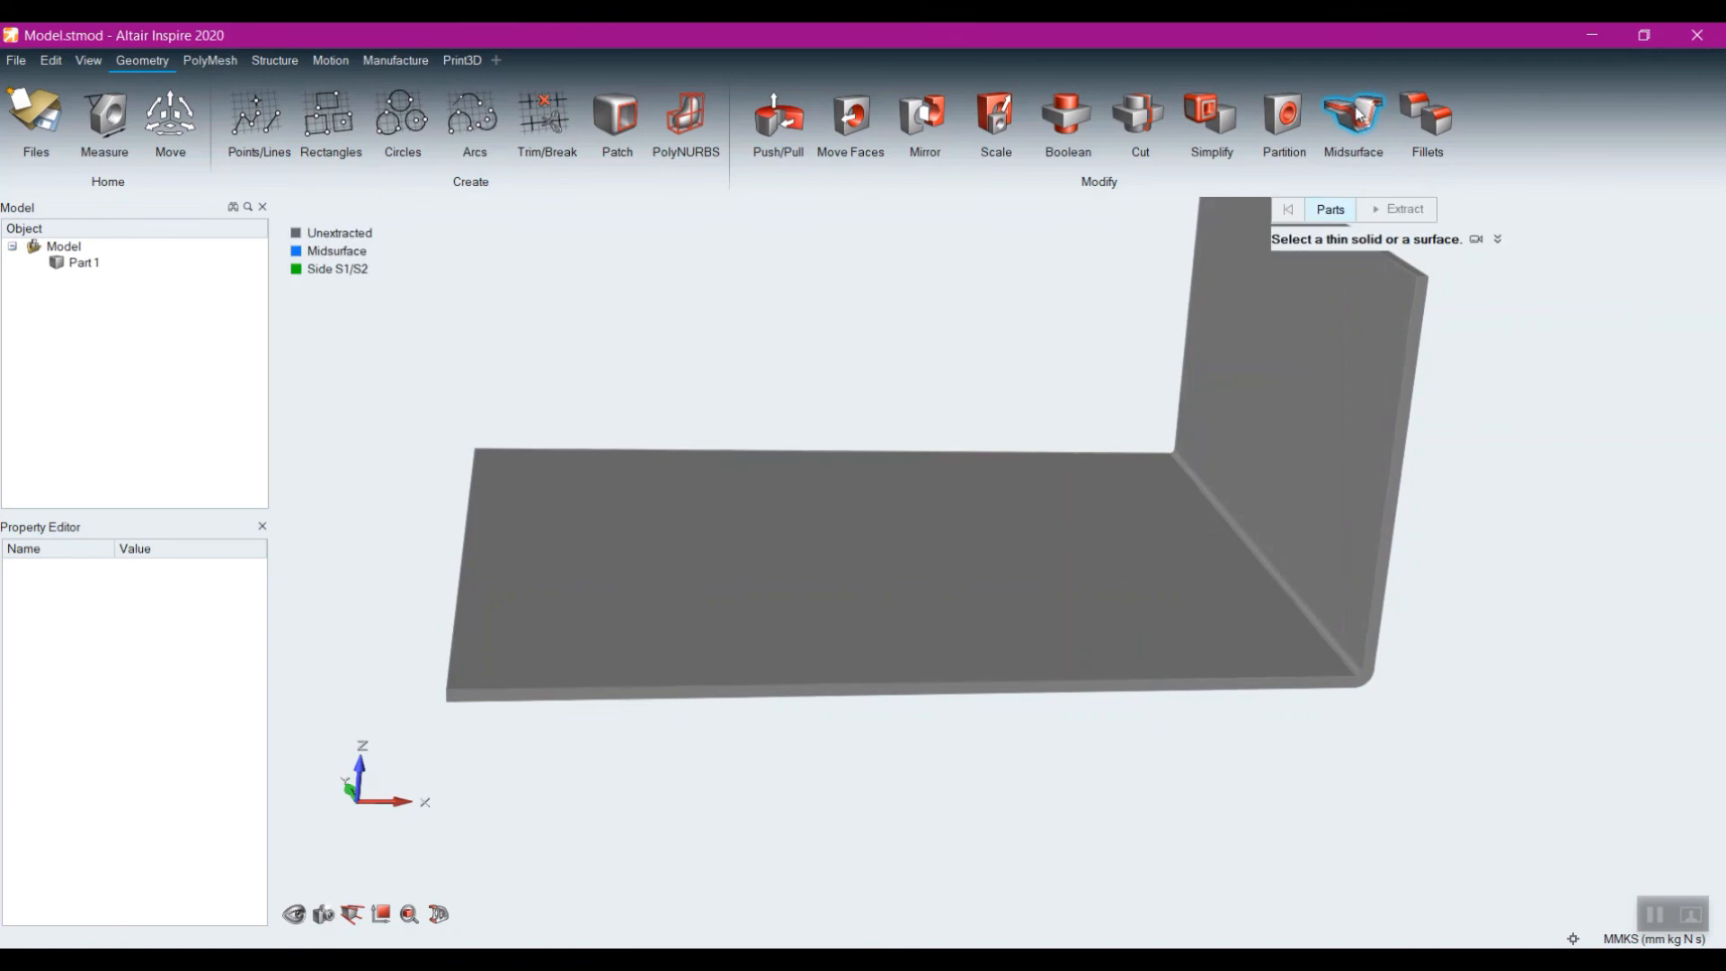
{"action": "left_click", "coordinate": [946, 591]}
{"action": "right_click_drag", "start_coordinate": [1260, 791], "coordinate": [1167, 725]}
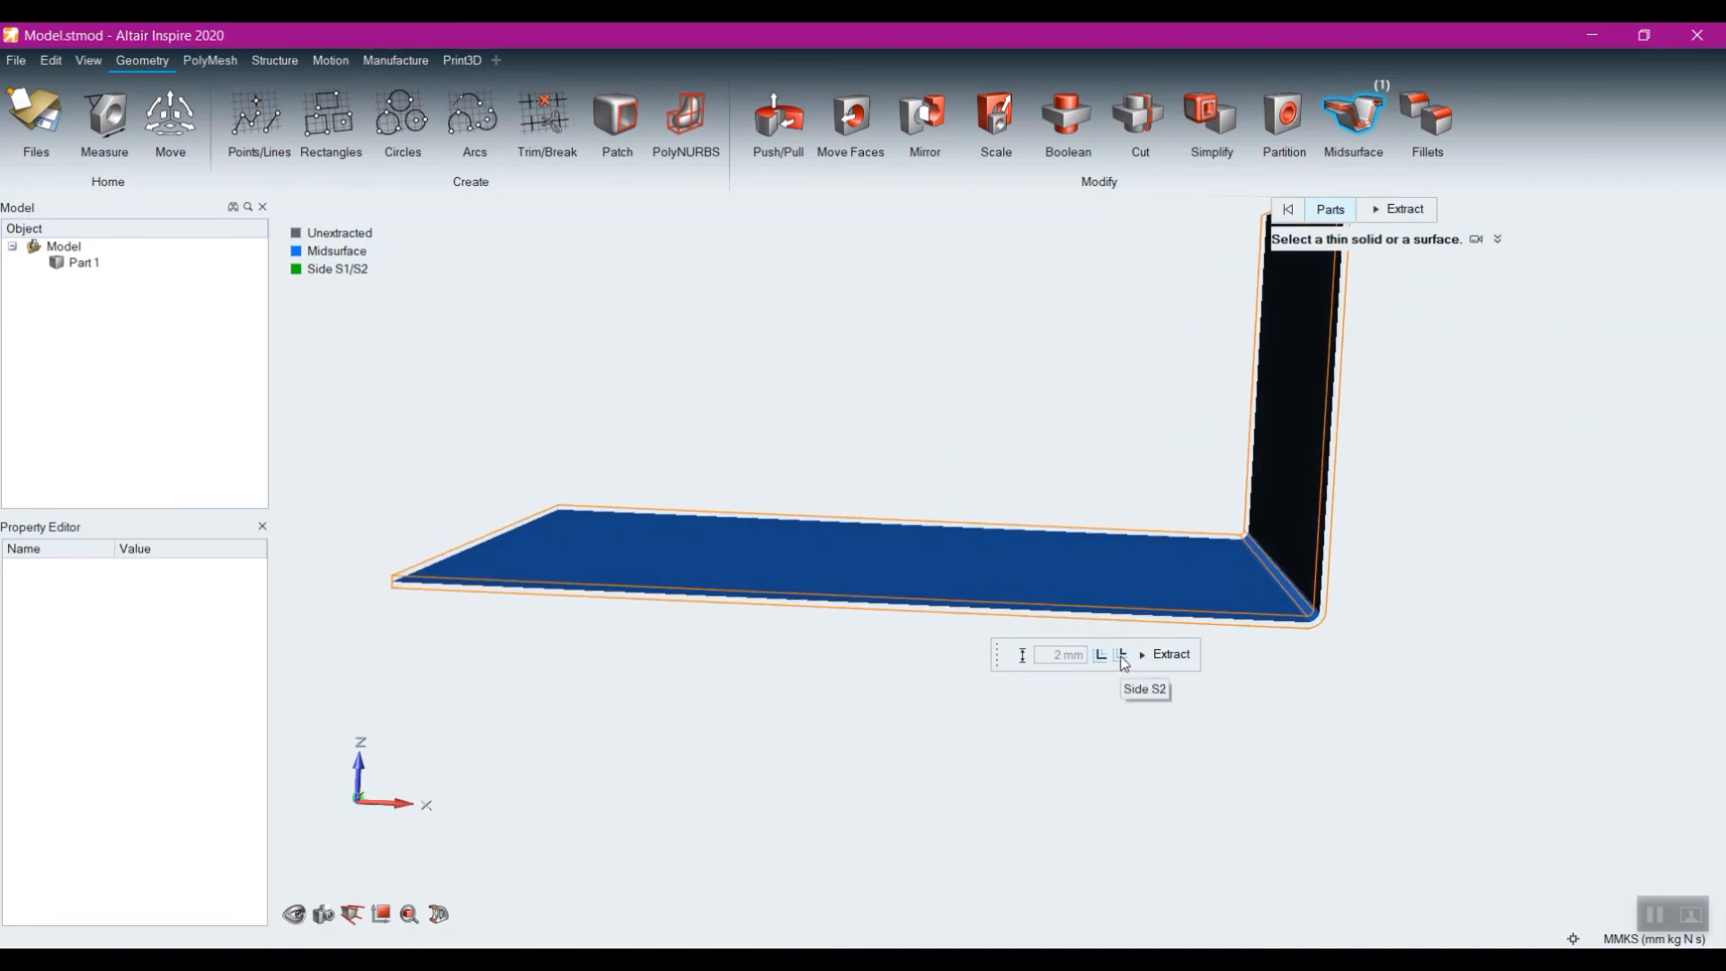
Step: Preview the two outer side surfaces, S1 and S2, in place of the midsurface and switch back to the midsurface
{"action": "left_click", "coordinate": [1122, 655]}
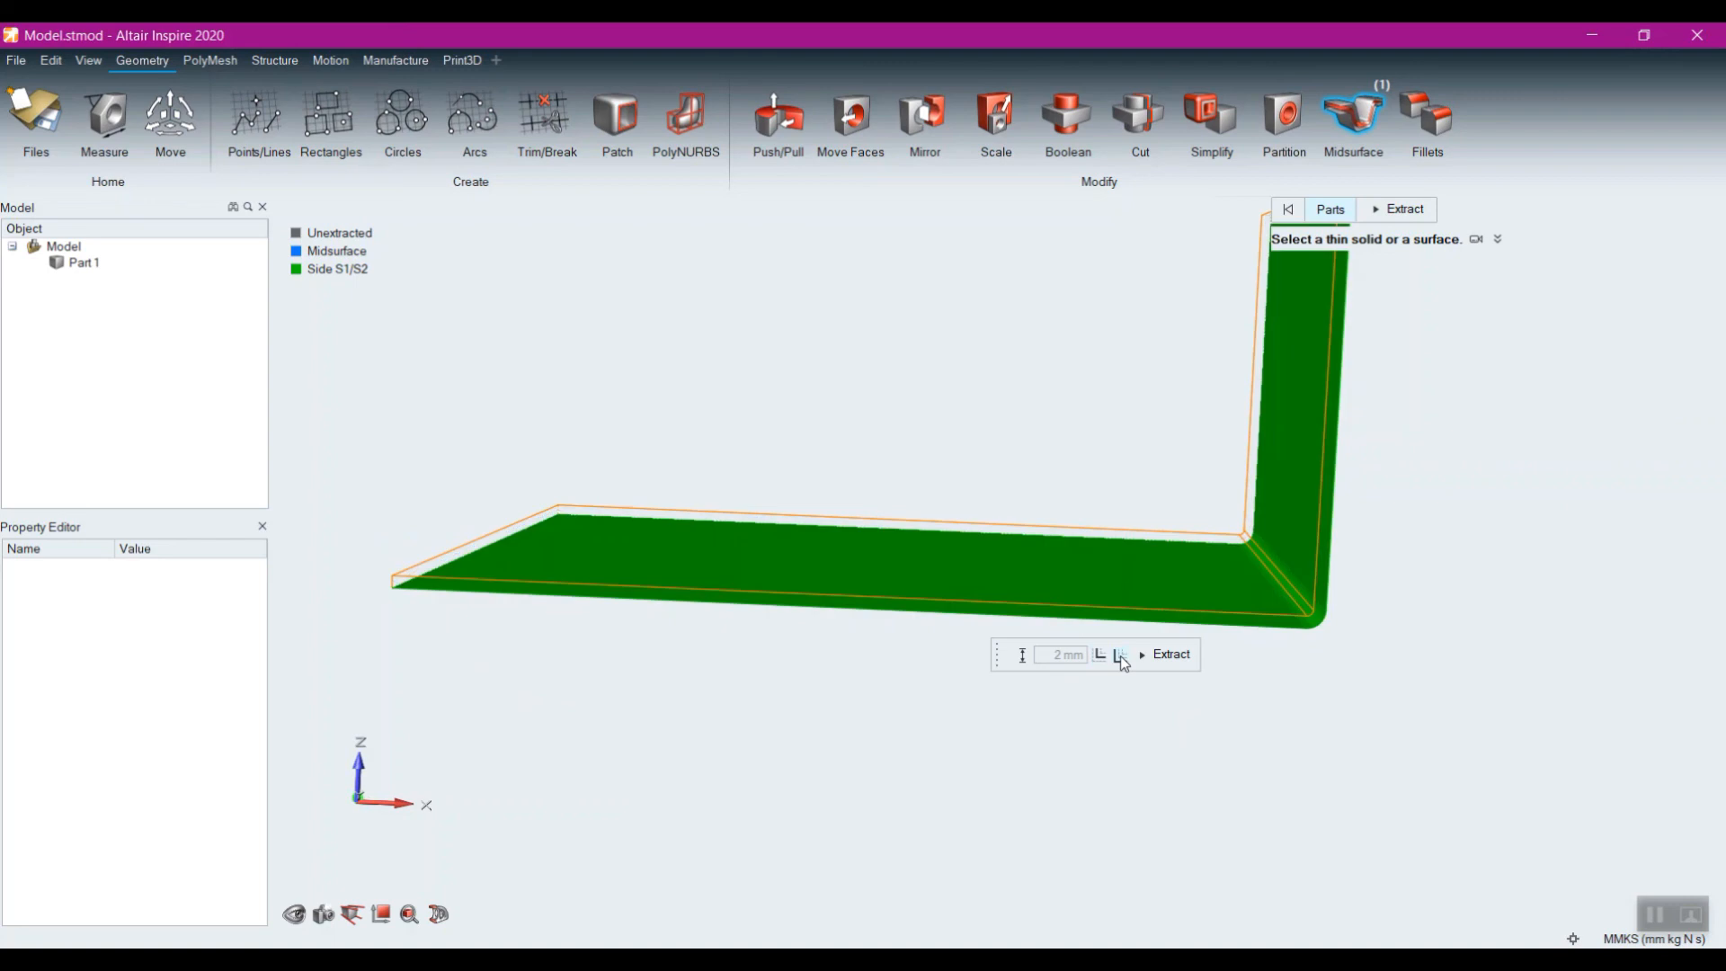
{"action": "left_click", "coordinate": [1121, 657]}
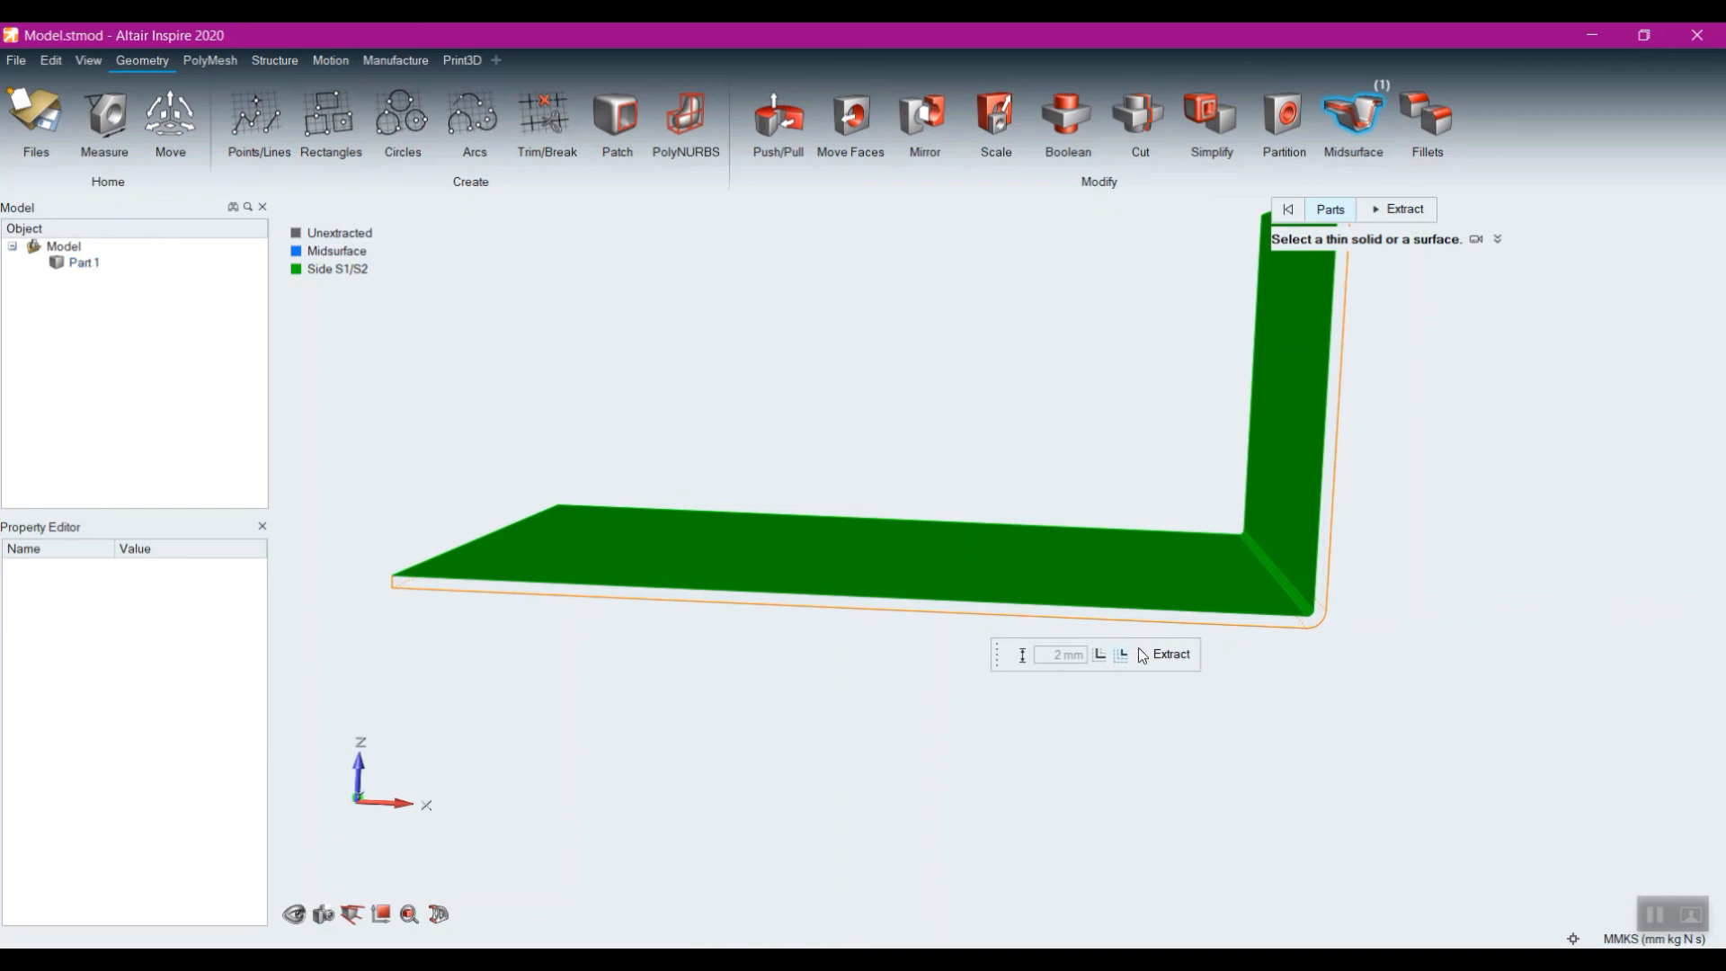
{"action": "left_click", "coordinate": [1122, 658]}
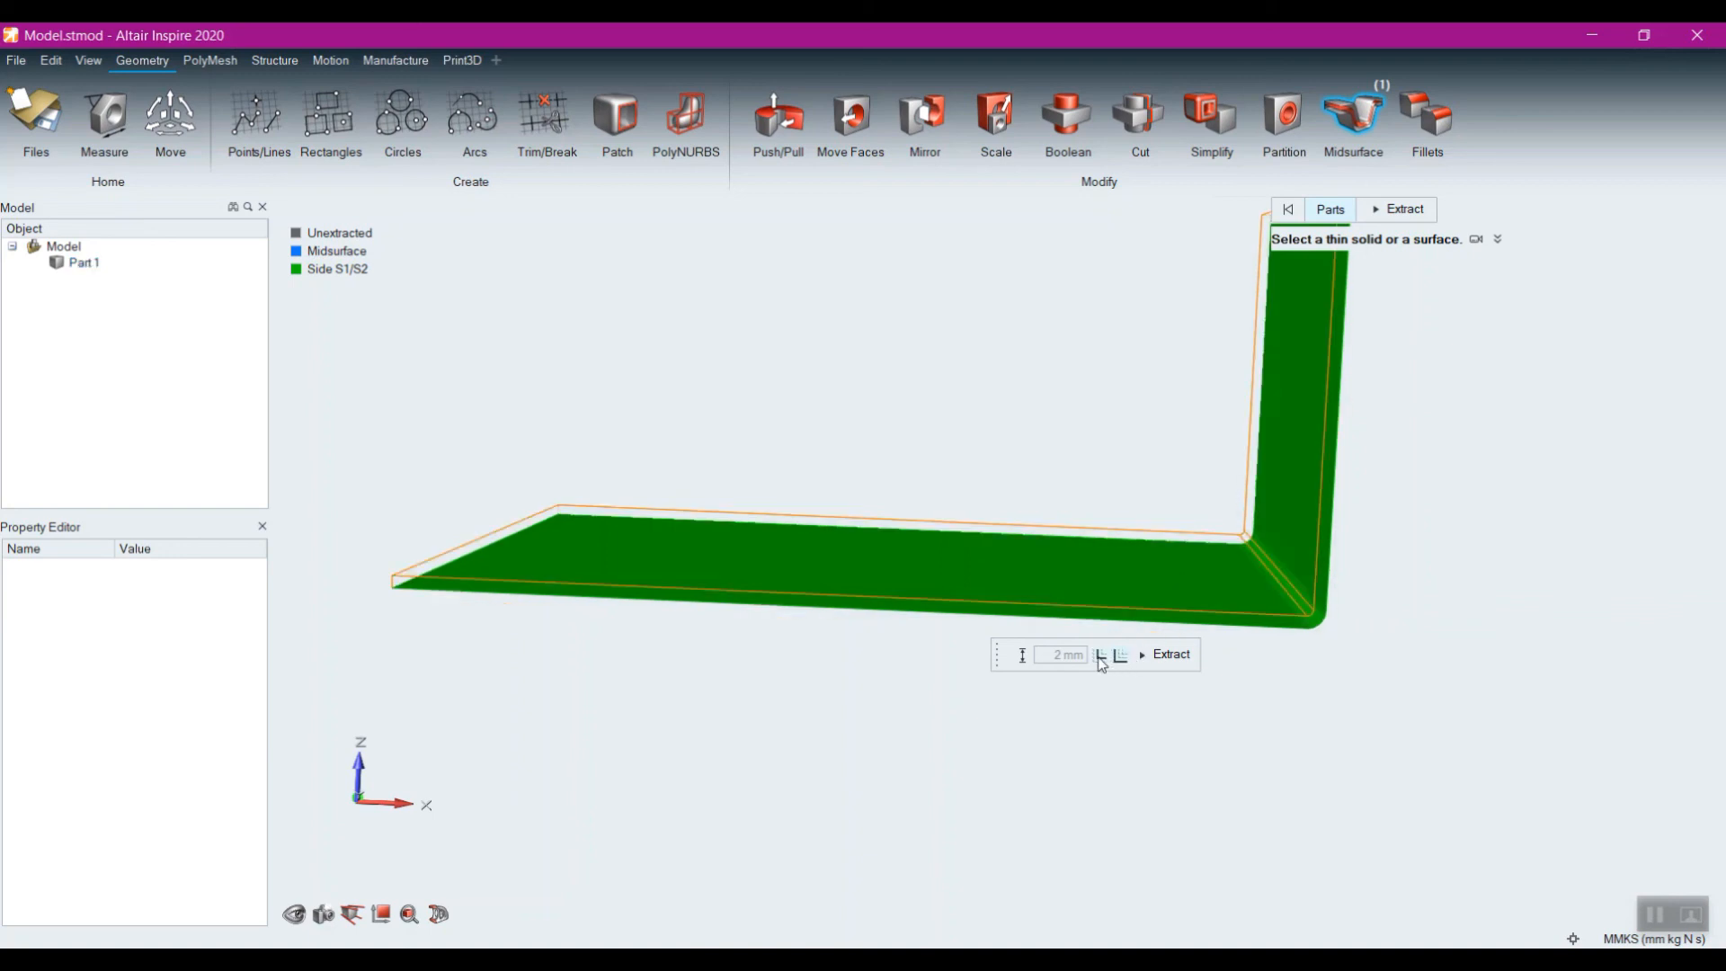
{"action": "left_click", "coordinate": [1100, 656]}
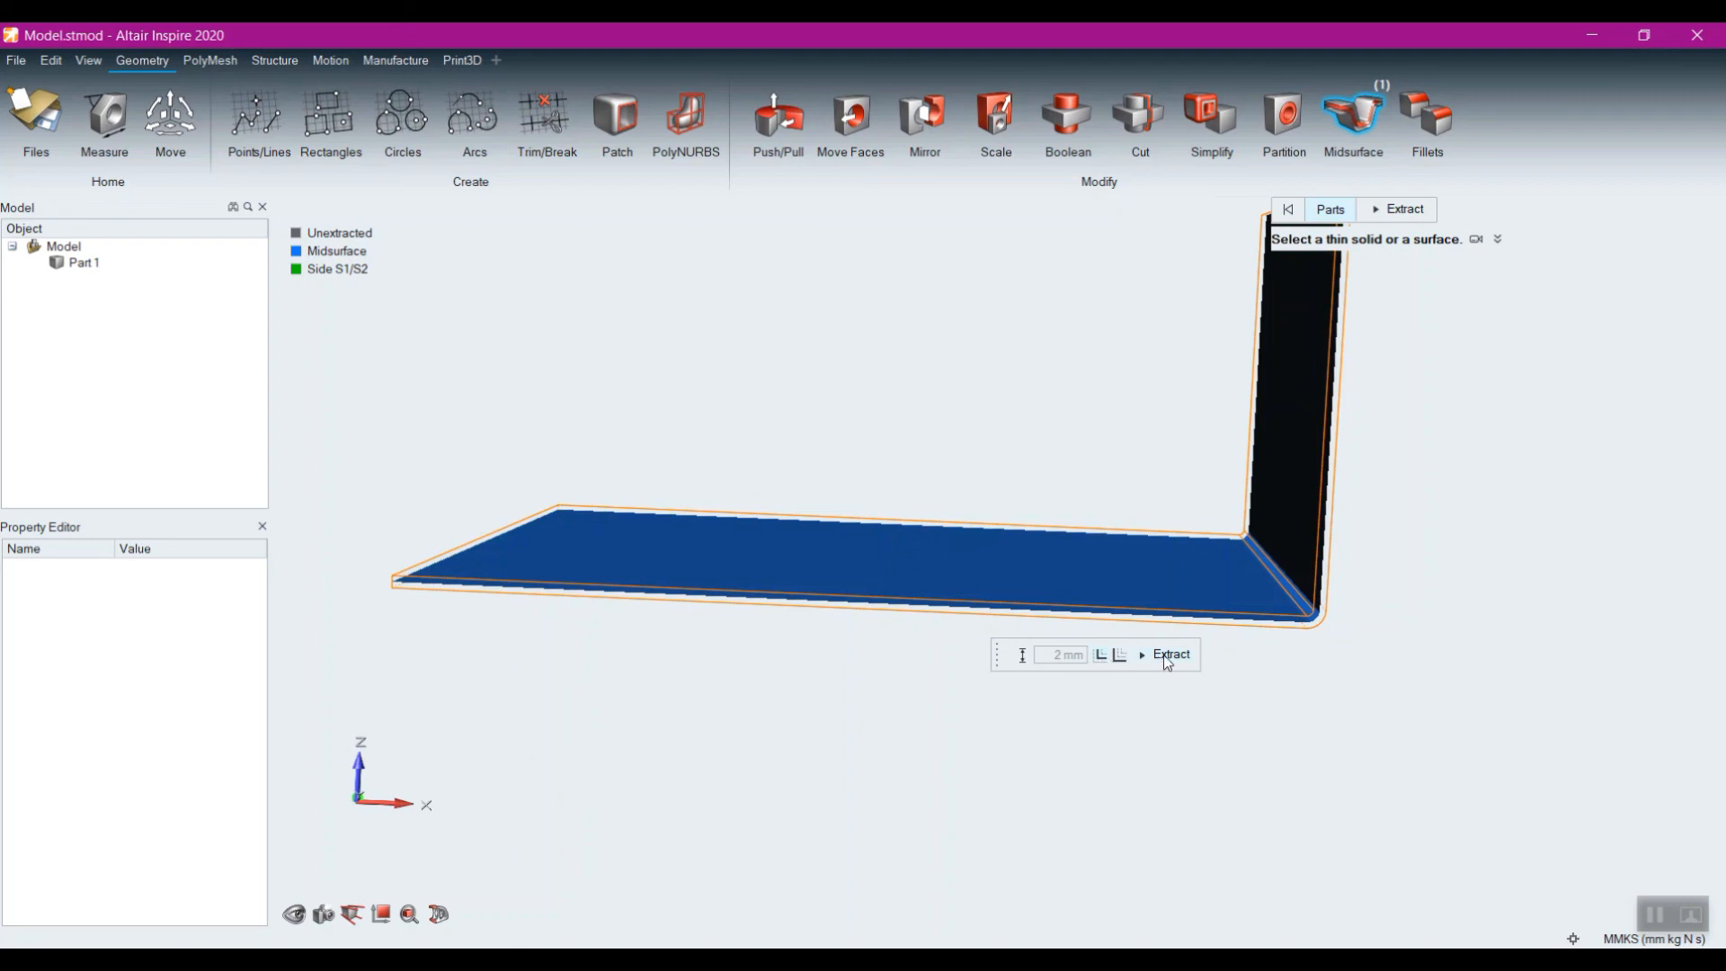
Step: Extract the midsurface of the L-shaped sheet and exit the Midsurface tool
{"action": "left_click", "coordinate": [1166, 656]}
{"action": "key", "text": "Escape"}
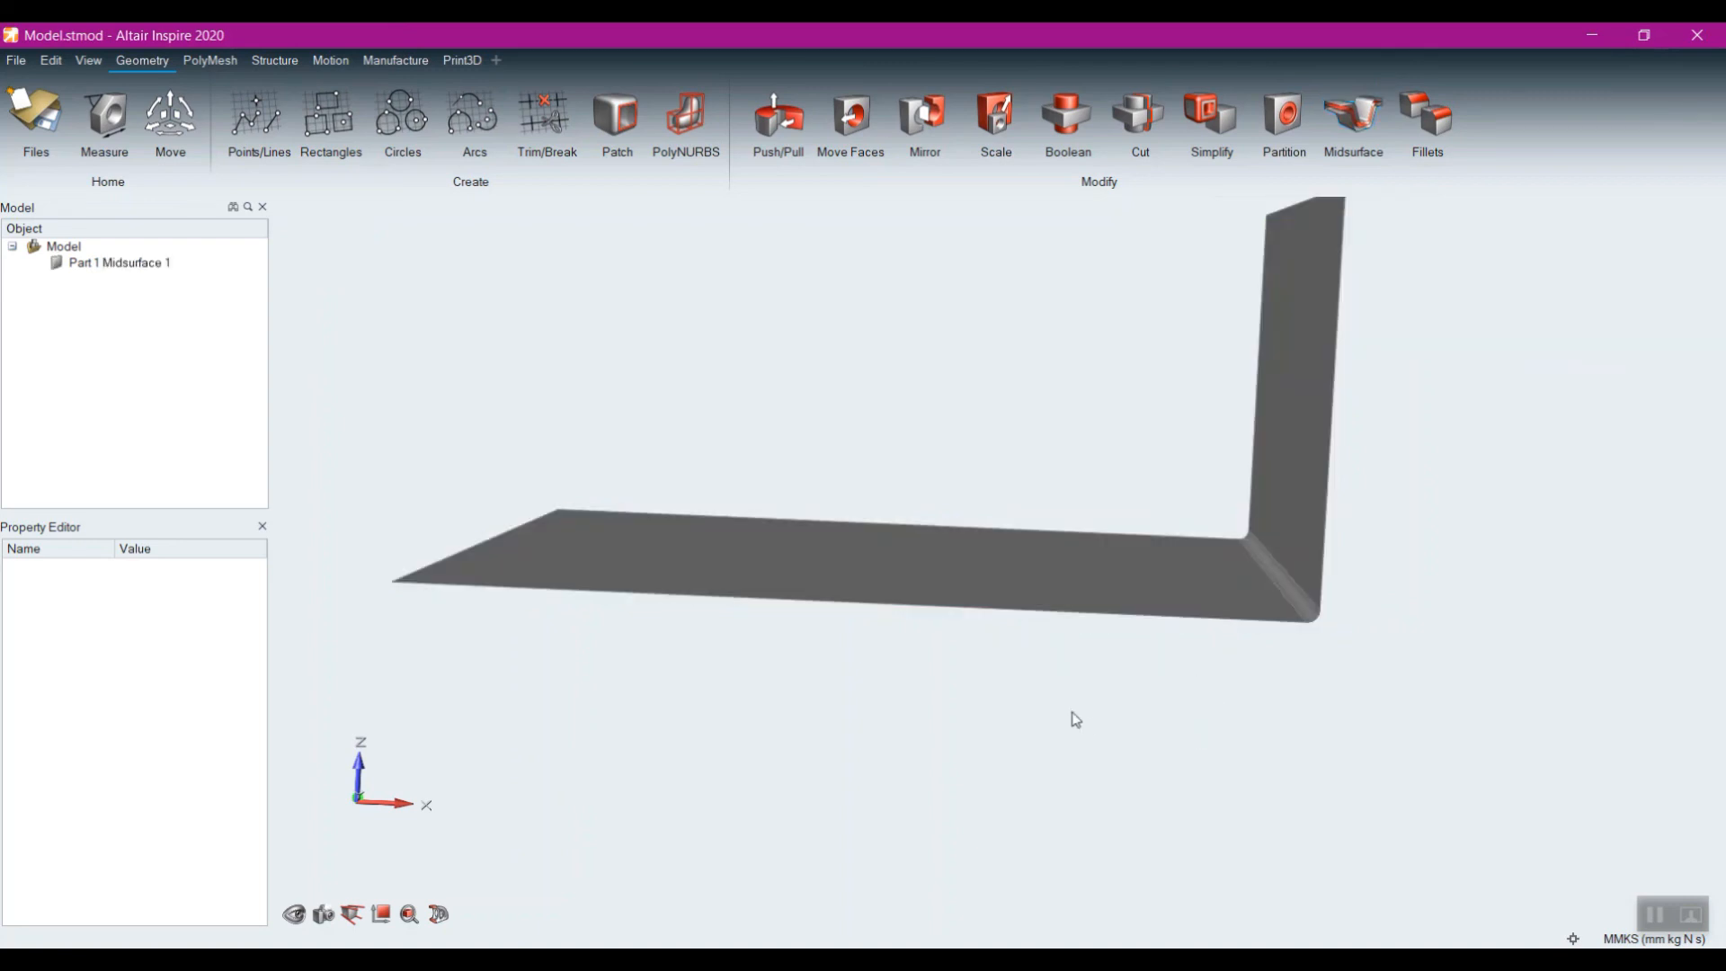
{"action": "right_click_drag", "start_coordinate": [995, 701], "coordinate": [1062, 673]}
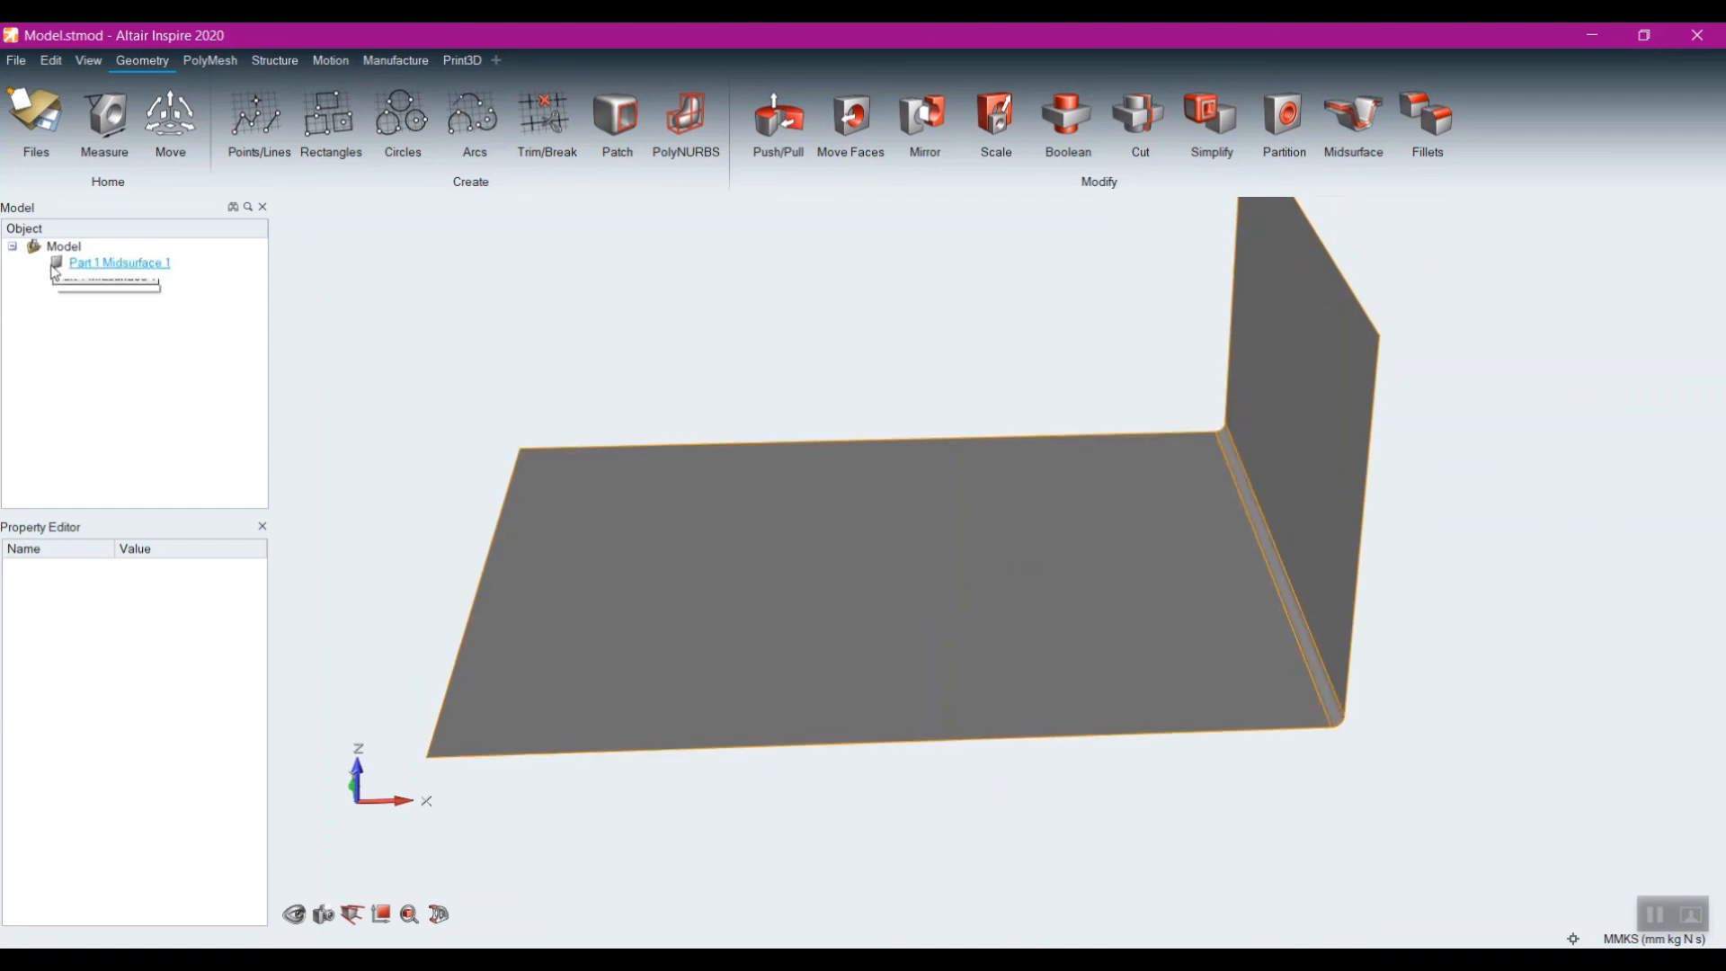
{"action": "right_click_drag", "start_coordinate": [1195, 812], "coordinate": [1235, 802]}
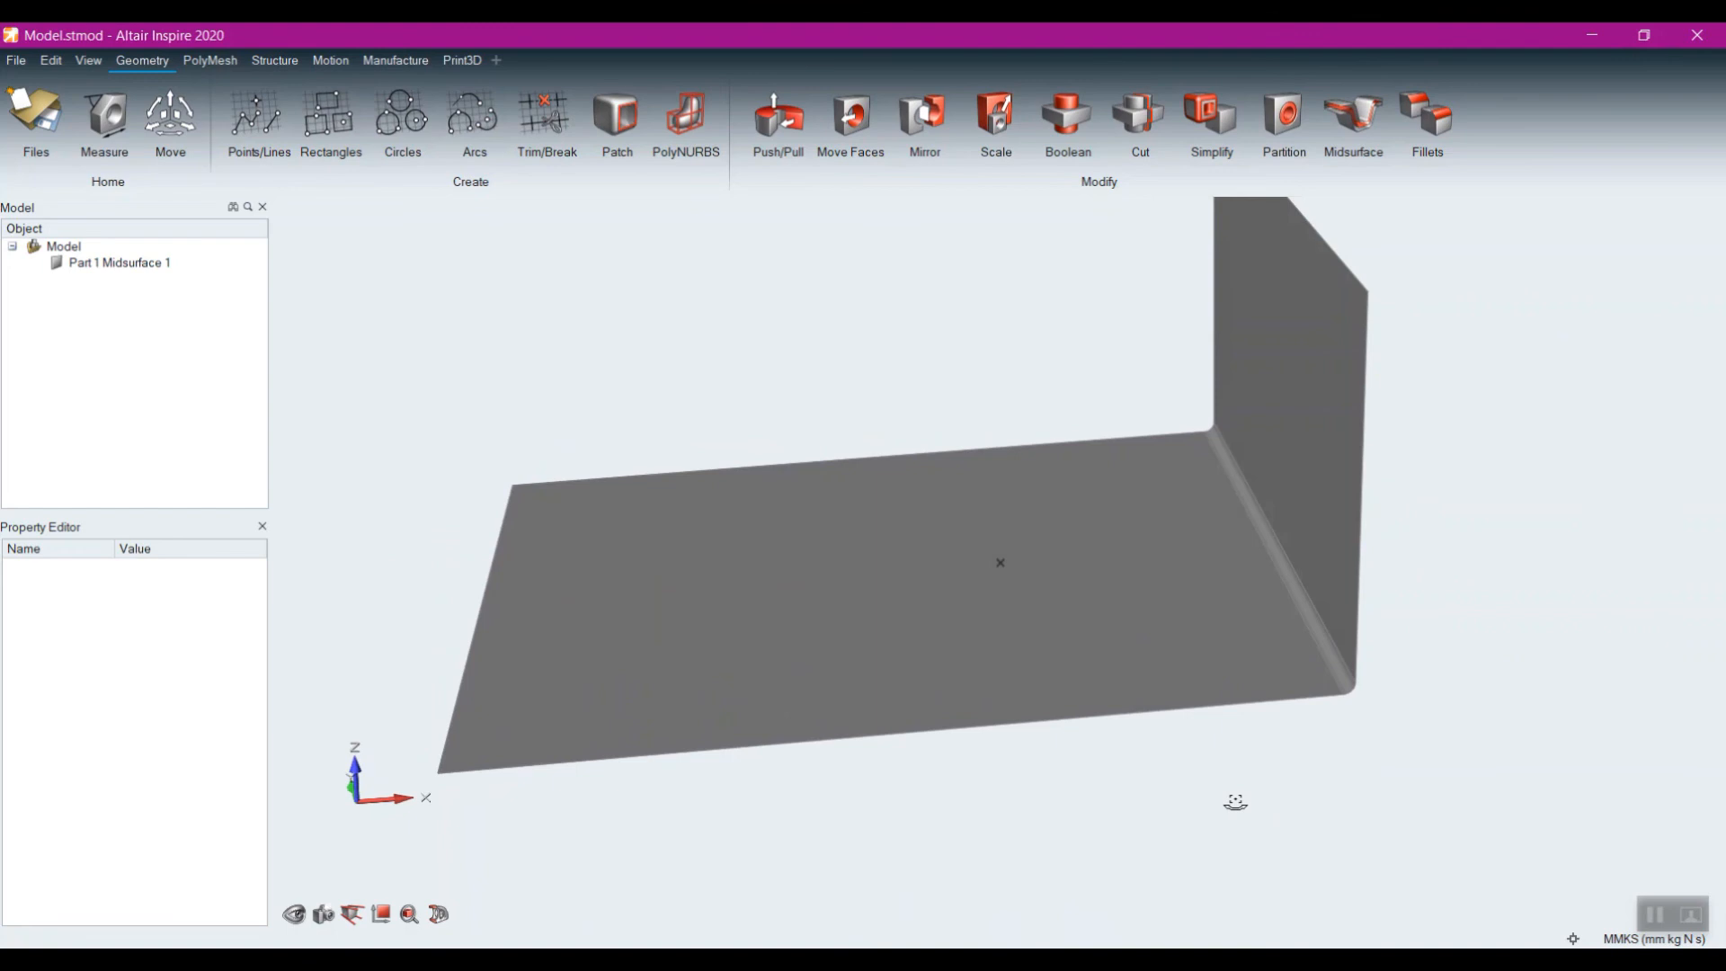
{"action": "left_click", "coordinate": [1659, 915]}
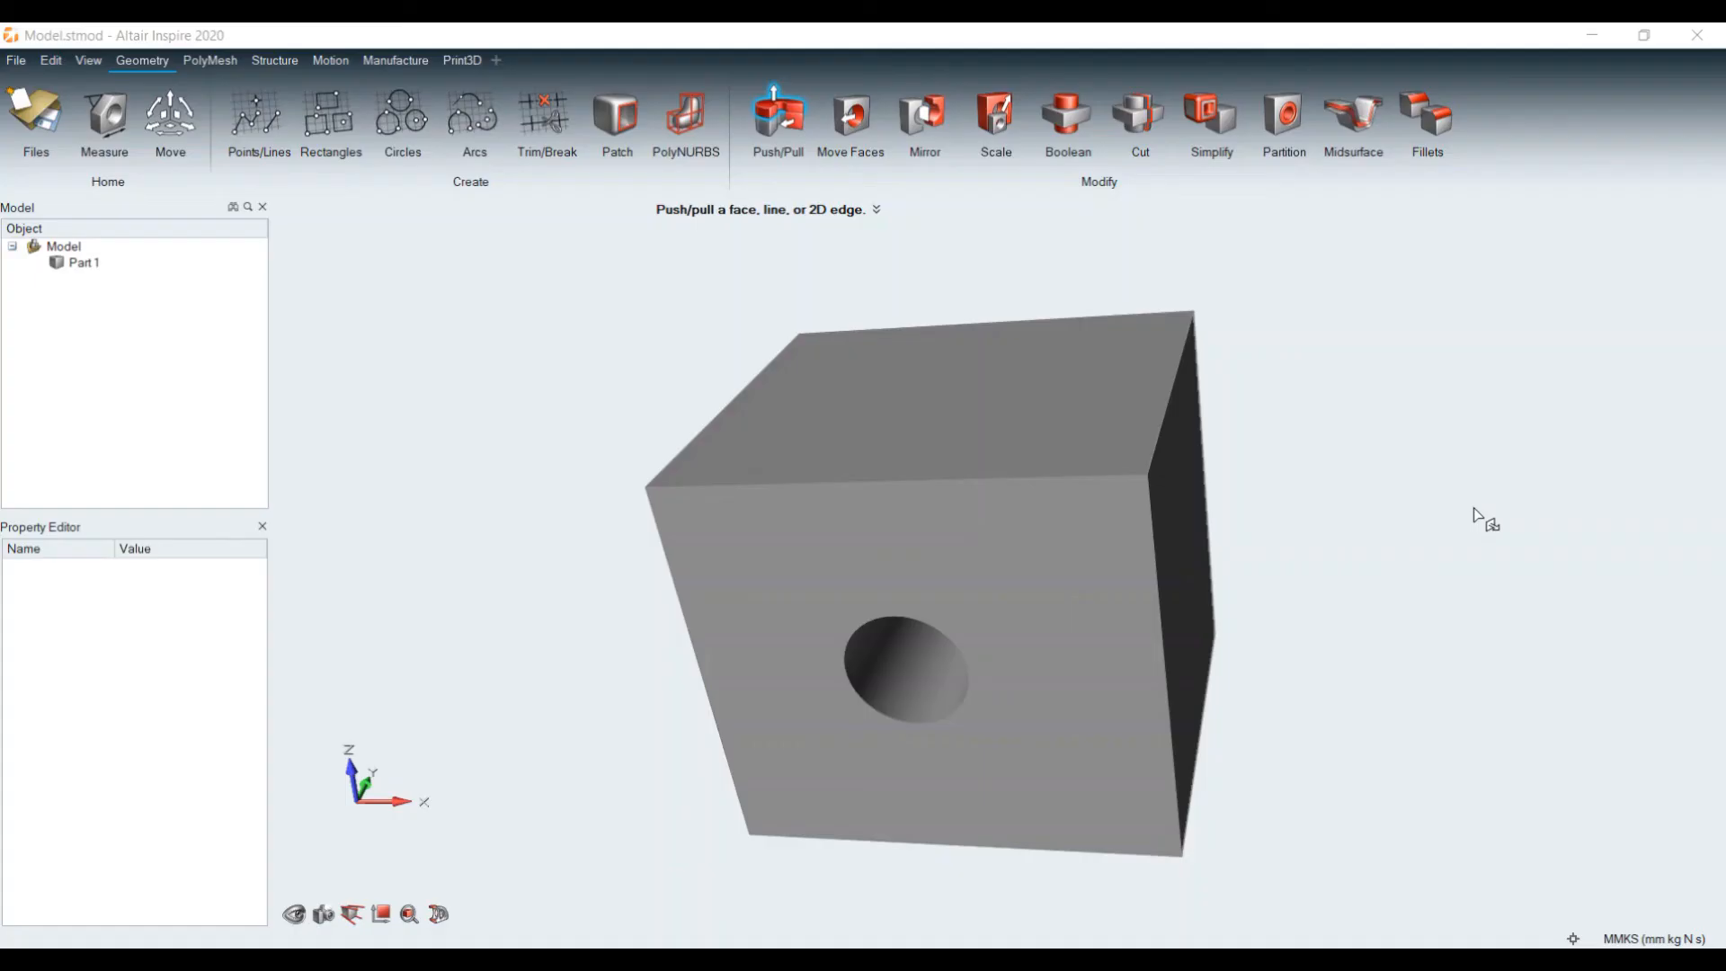
Step: Preview a fillet on the upper front edge of the block with the hole, trying a 5 mm radius before setting 10 mm
{"action": "left_click", "coordinate": [1444, 122]}
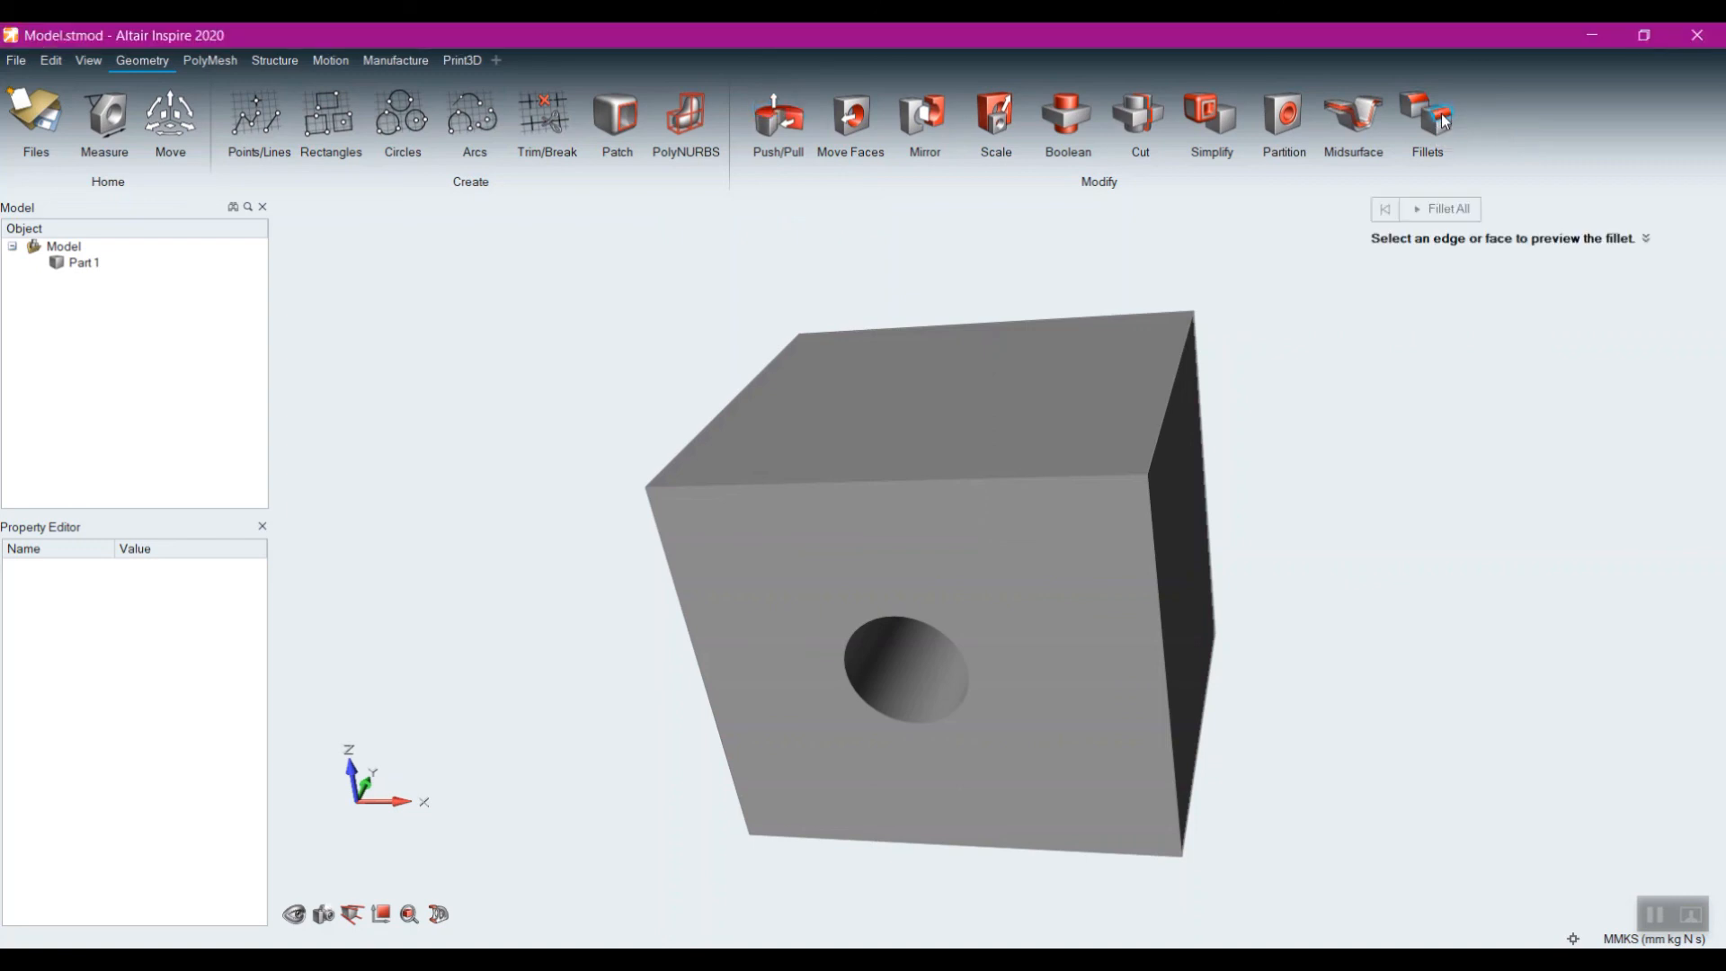
{"action": "left_click", "coordinate": [1014, 478]}
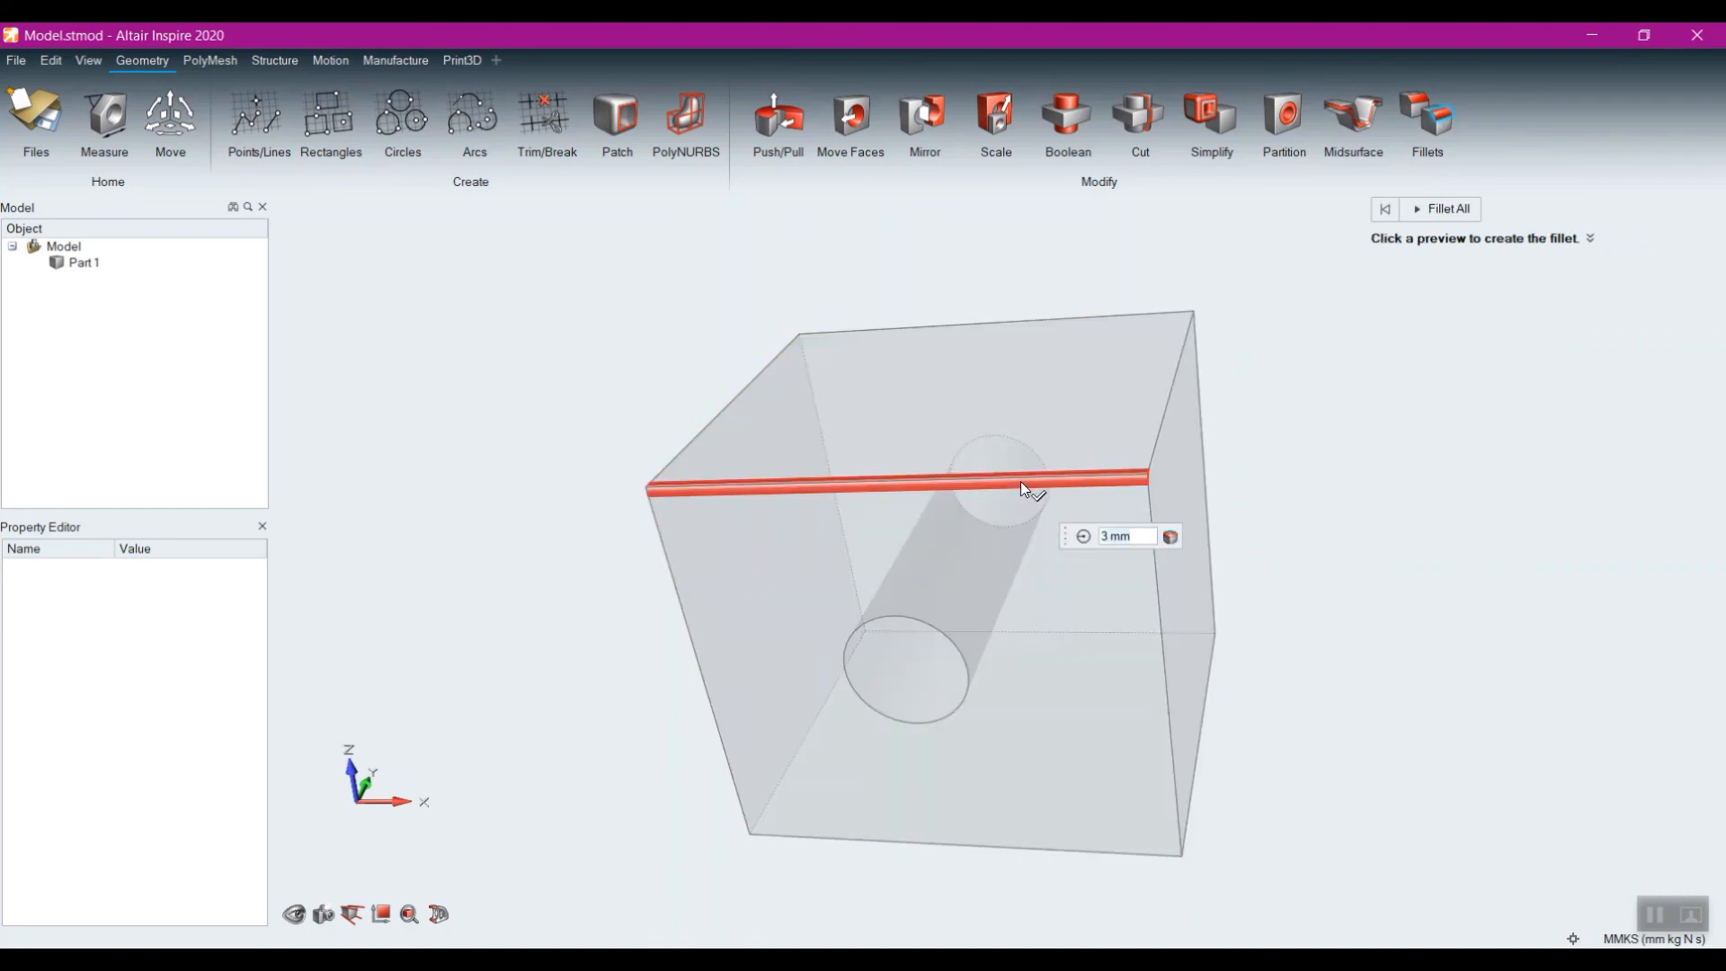
{"action": "type", "text": "5"}
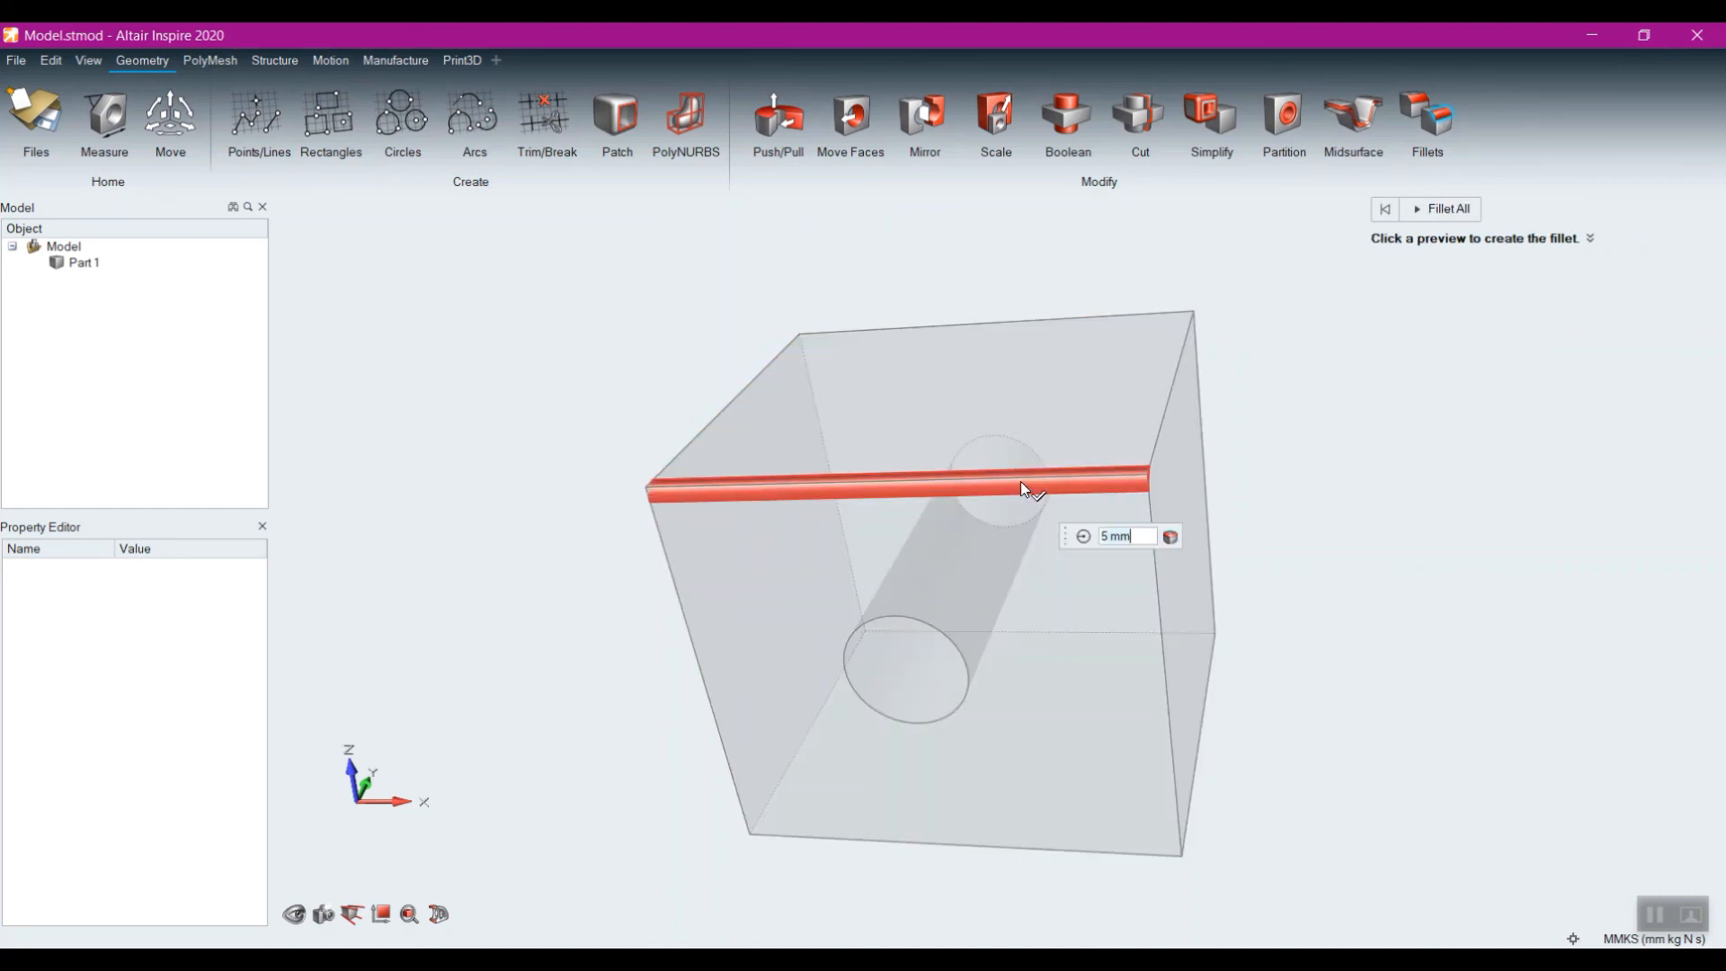
{"action": "type", "text": "10"}
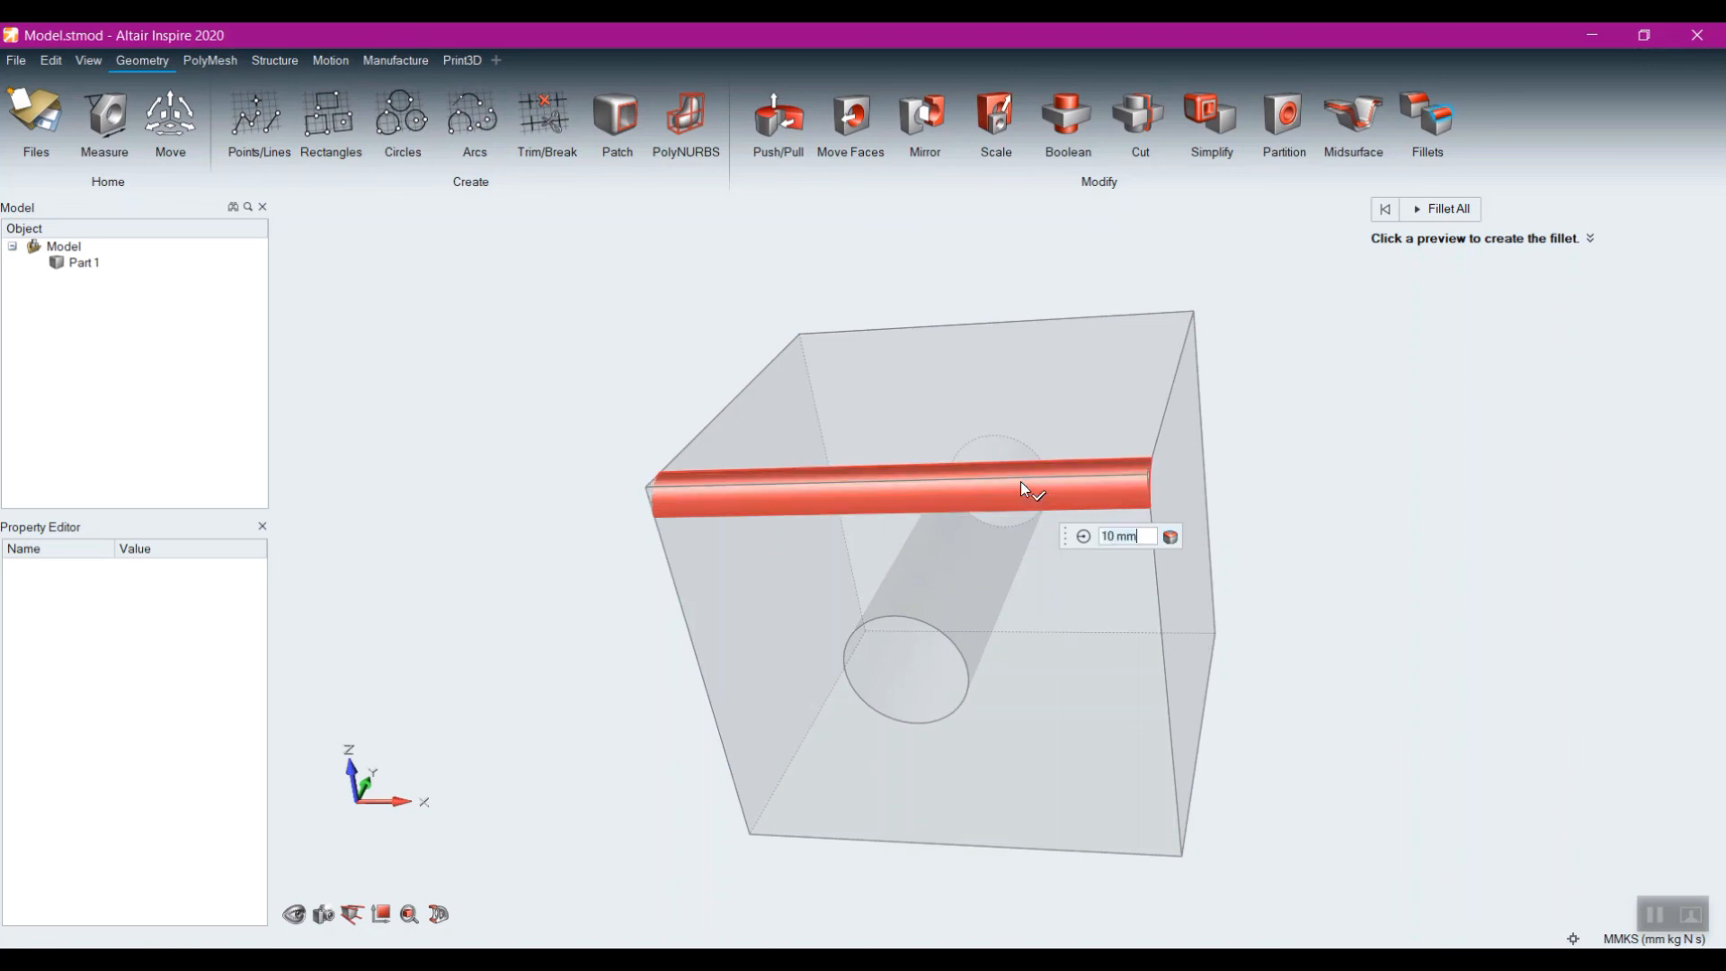
Step: Add the adjoining upper side edge and the vertical edge at the same corner to the 10 mm fillet preview
{"action": "middle_click_drag", "start_coordinate": [1383, 717], "coordinate": [1160, 733]}
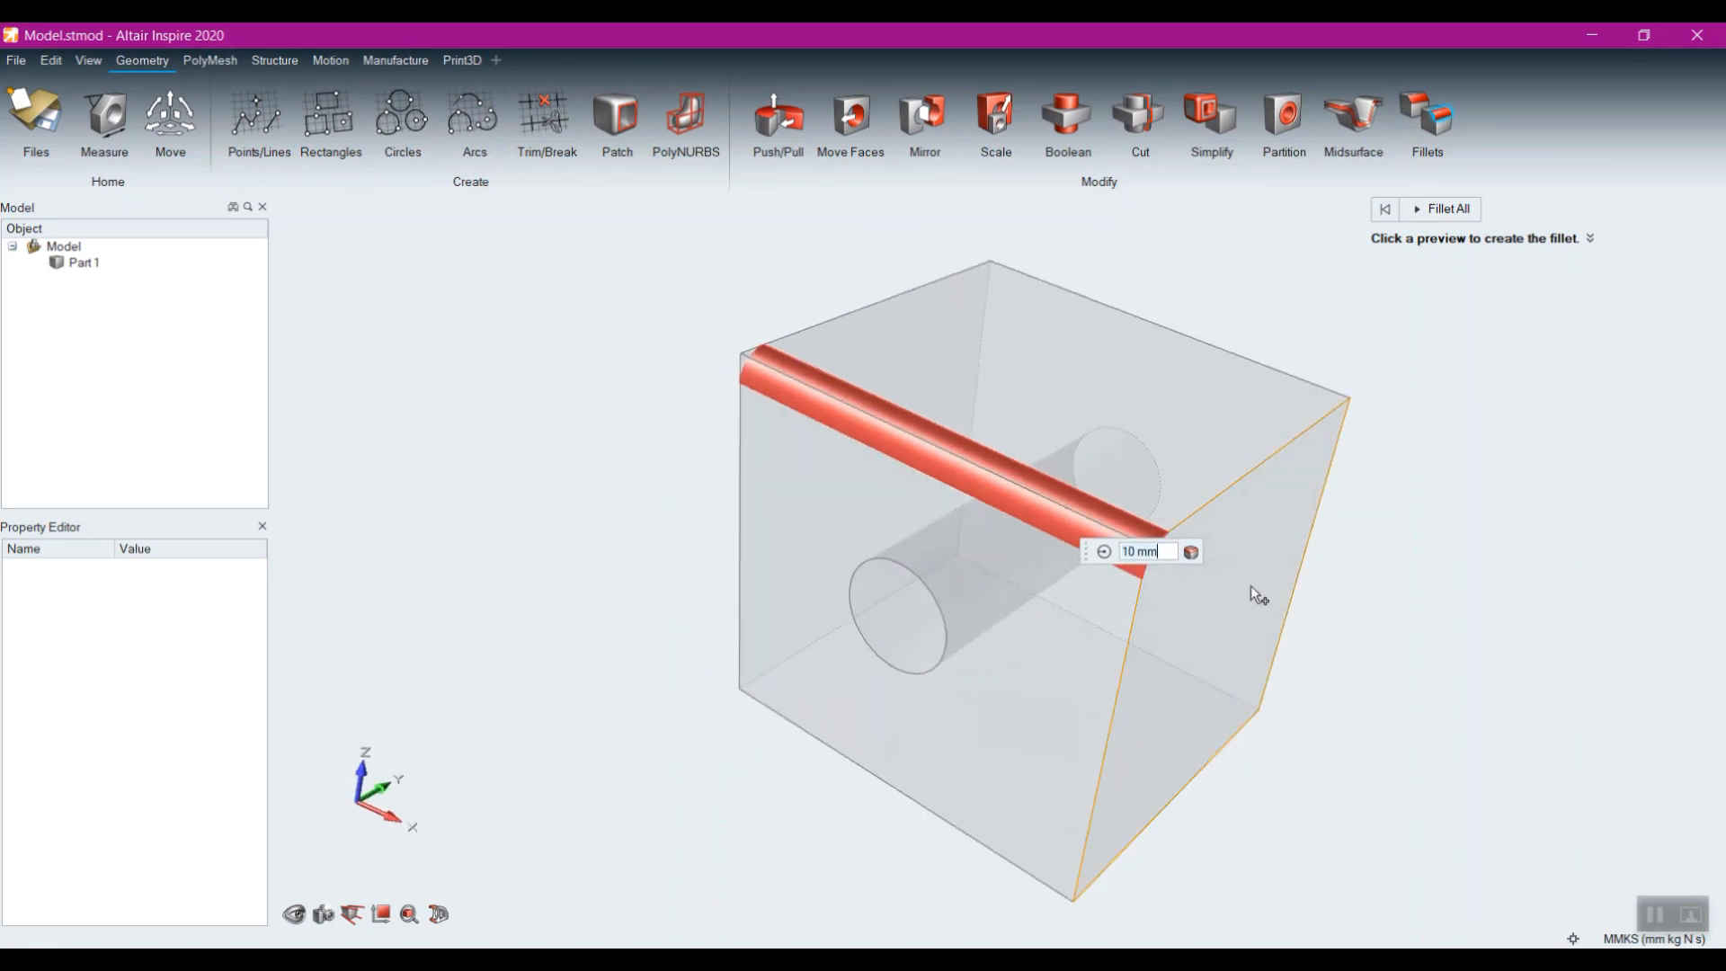
{"action": "left_click", "coordinate": [1216, 498]}
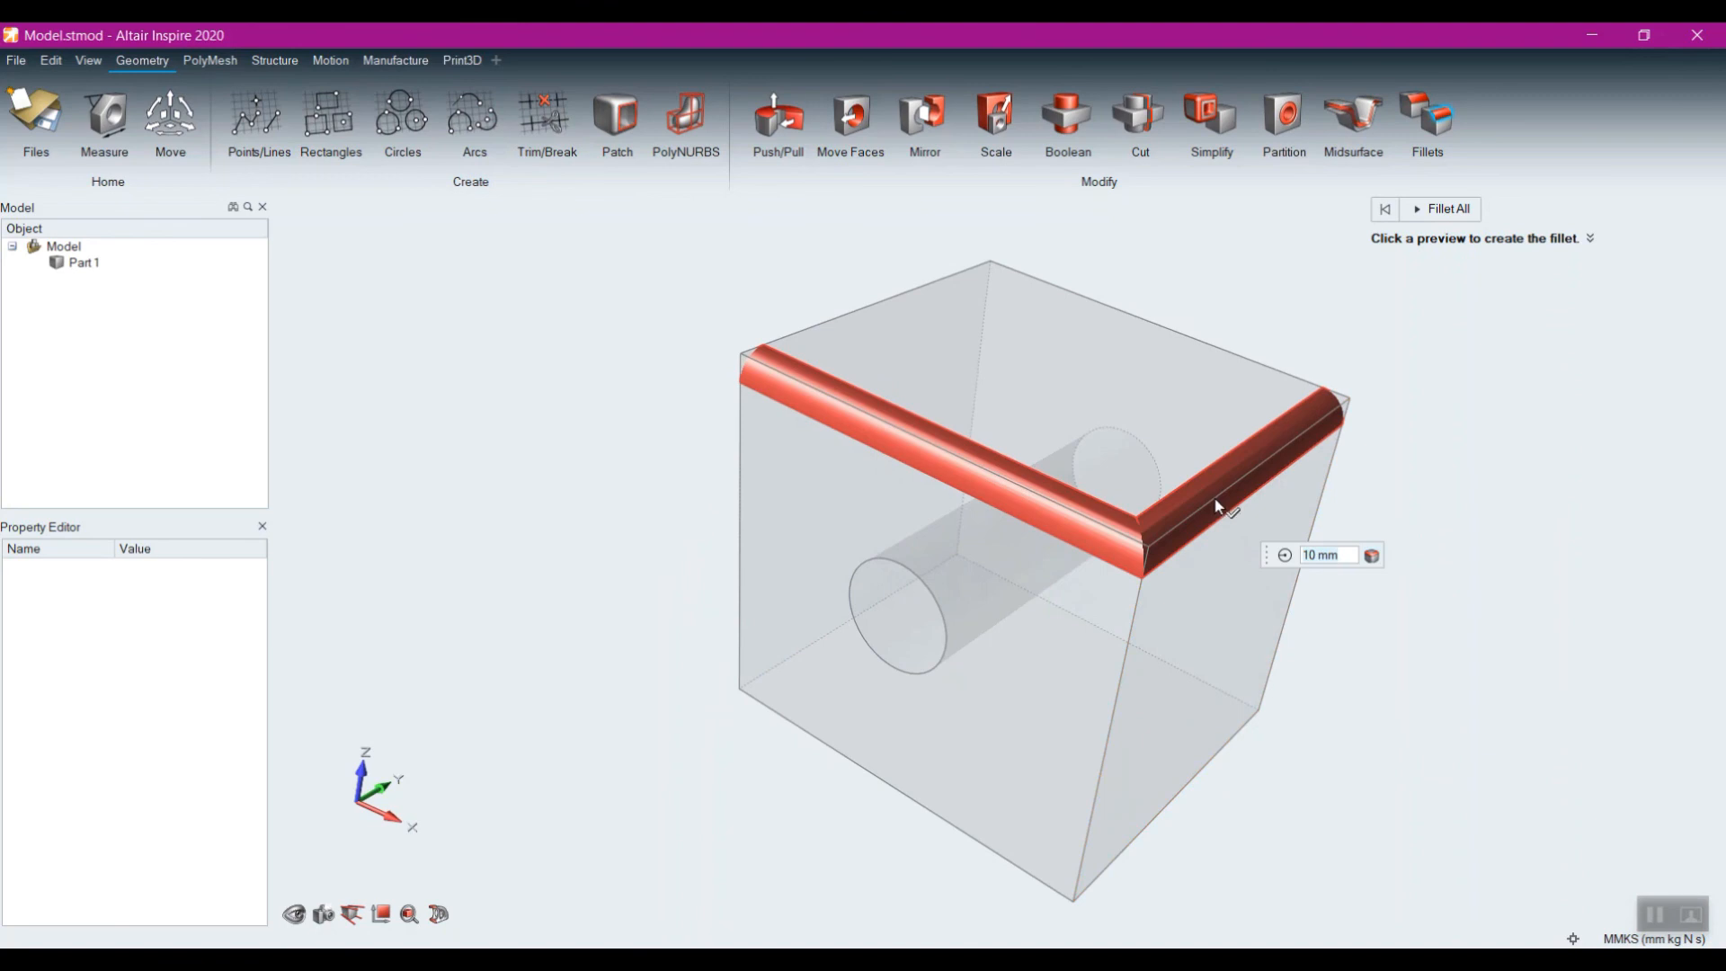
{"action": "scroll", "coordinate": [1172, 595], "scroll_direction": "up", "scroll_amount": 1}
{"action": "scroll", "coordinate": [1173, 596], "scroll_direction": "up", "scroll_amount": 2}
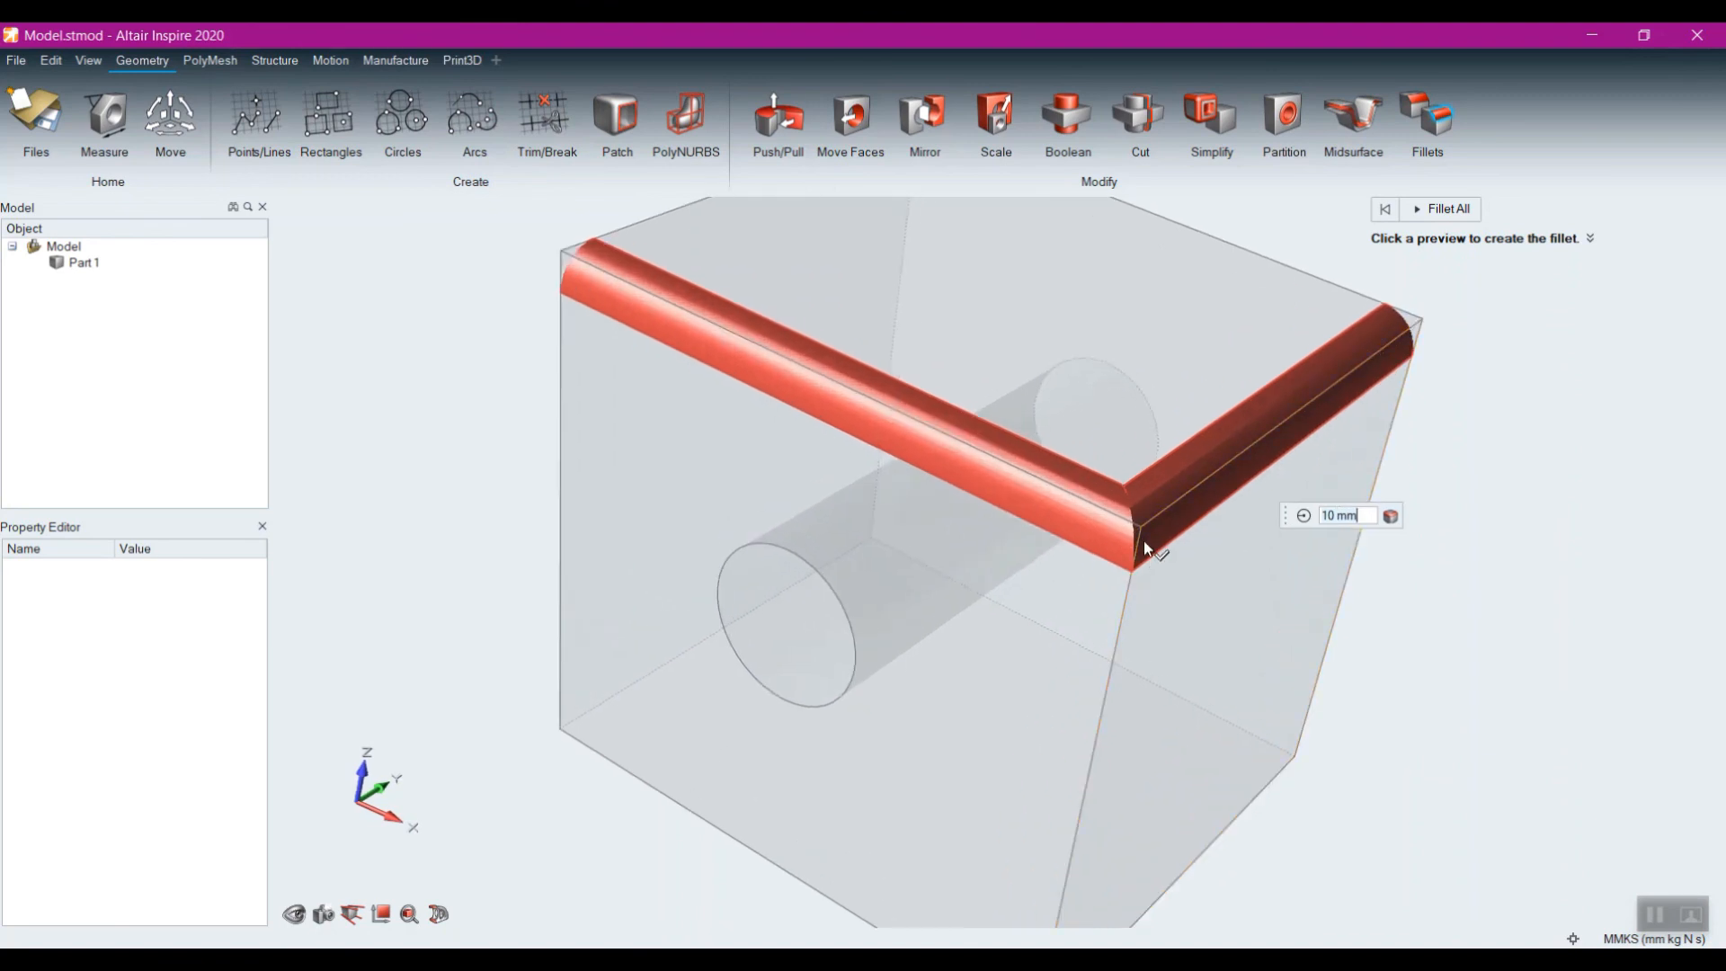
{"action": "left_click", "coordinate": [1119, 634]}
{"action": "mouse_move", "coordinate": [1281, 588]}
{"action": "middle_mouse_down"}
{"action": "mouse_move", "coordinate": [1214, 582]}
{"action": "mouse_move", "coordinate": [1164, 505]}
{"action": "mouse_move", "coordinate": [1196, 560]}
{"action": "middle_mouse_up"}
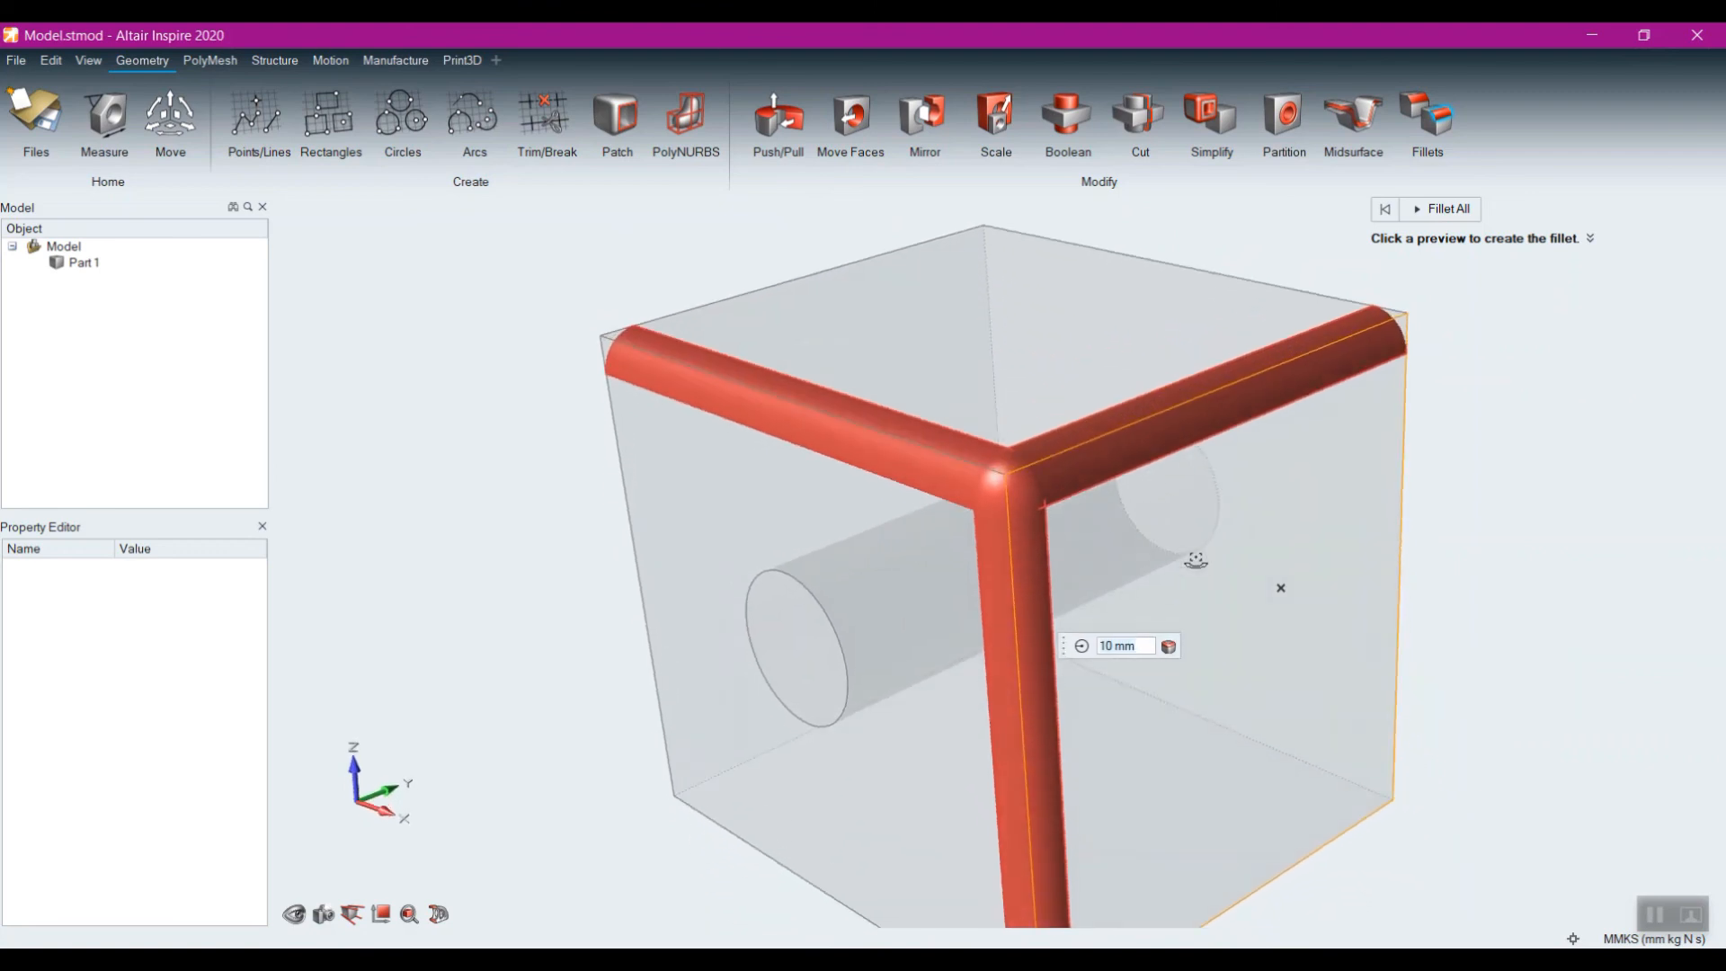
Step: Select all of the block's edges, including the hole rims, and create the 10 mm fillets on them
{"action": "scroll", "coordinate": [1201, 553], "scroll_direction": "down", "scroll_amount": 5}
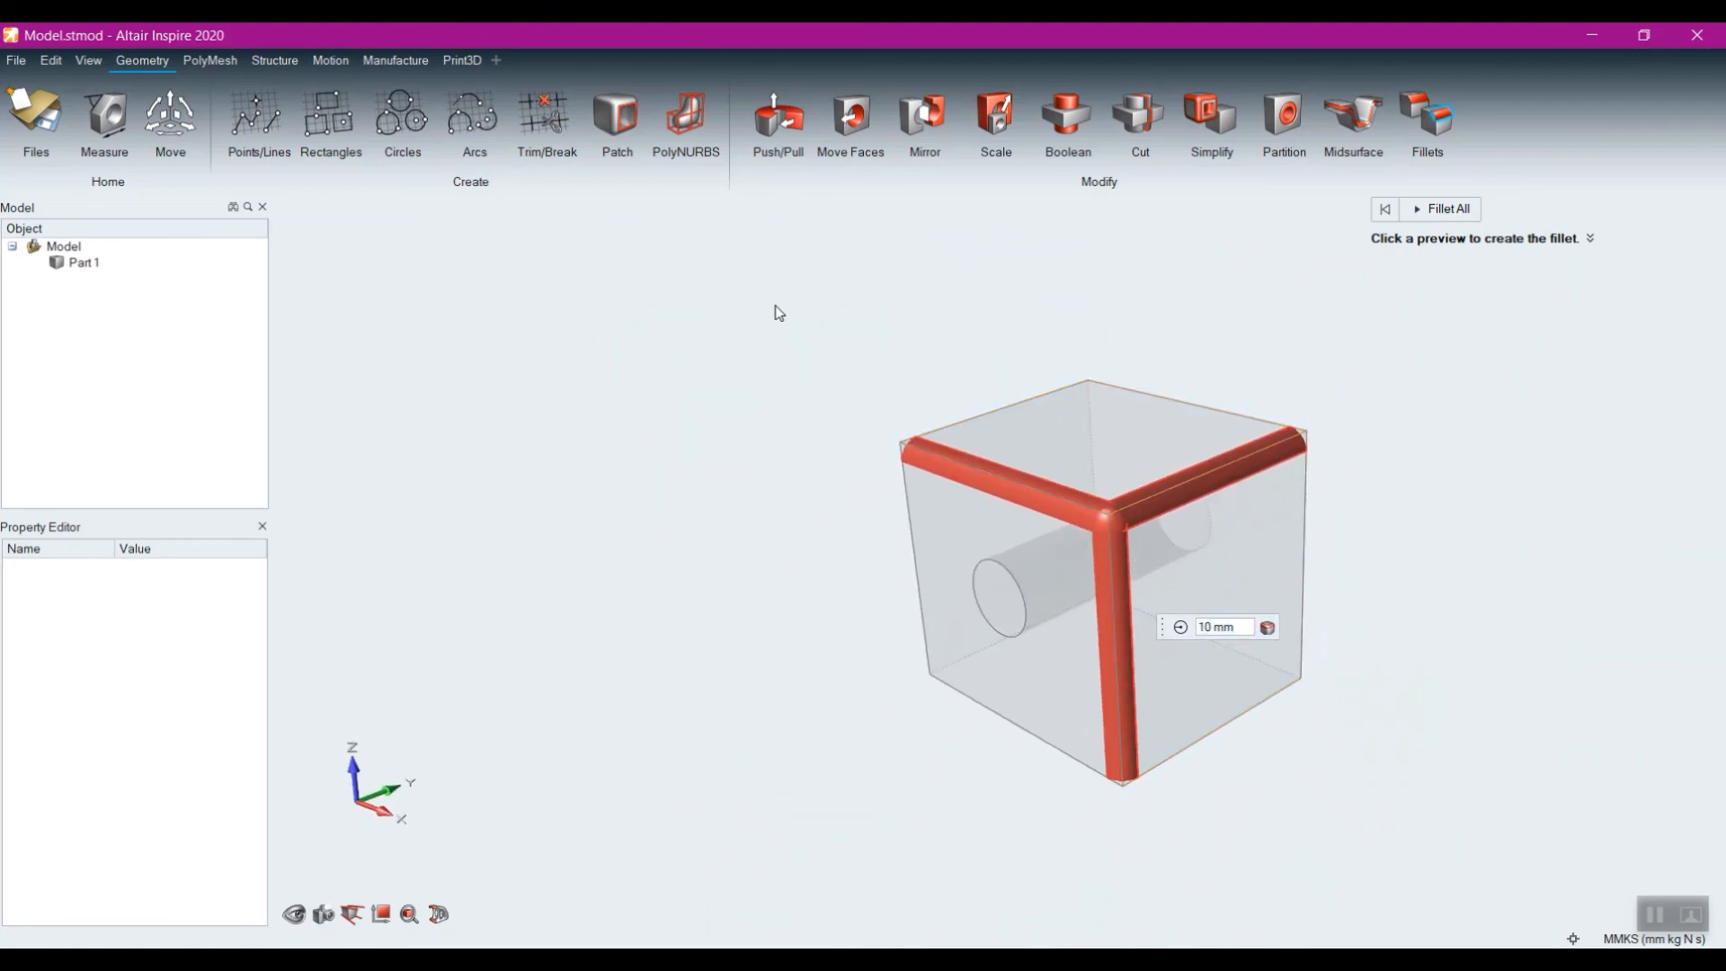
{"action": "left_click_drag", "start_coordinate": [770, 296], "coordinate": [1388, 837]}
{"action": "middle_click_drag", "start_coordinate": [924, 743], "coordinate": [1025, 475]}
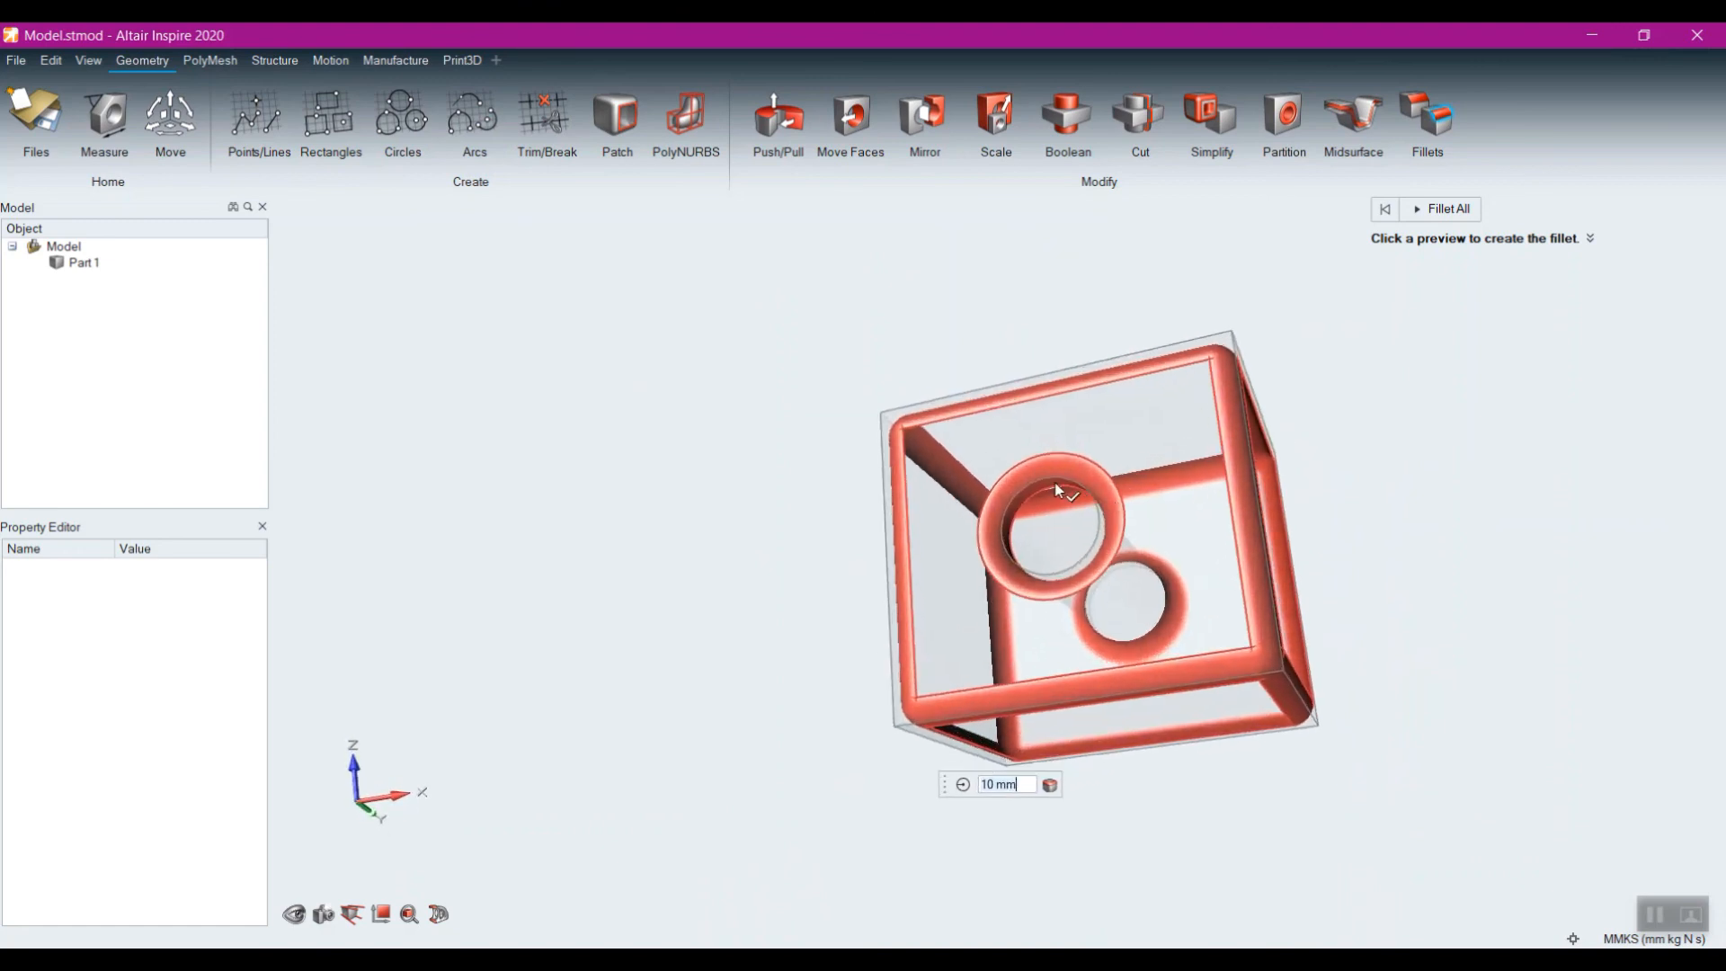
{"action": "scroll", "coordinate": [1018, 471], "scroll_direction": "up", "scroll_amount": 3}
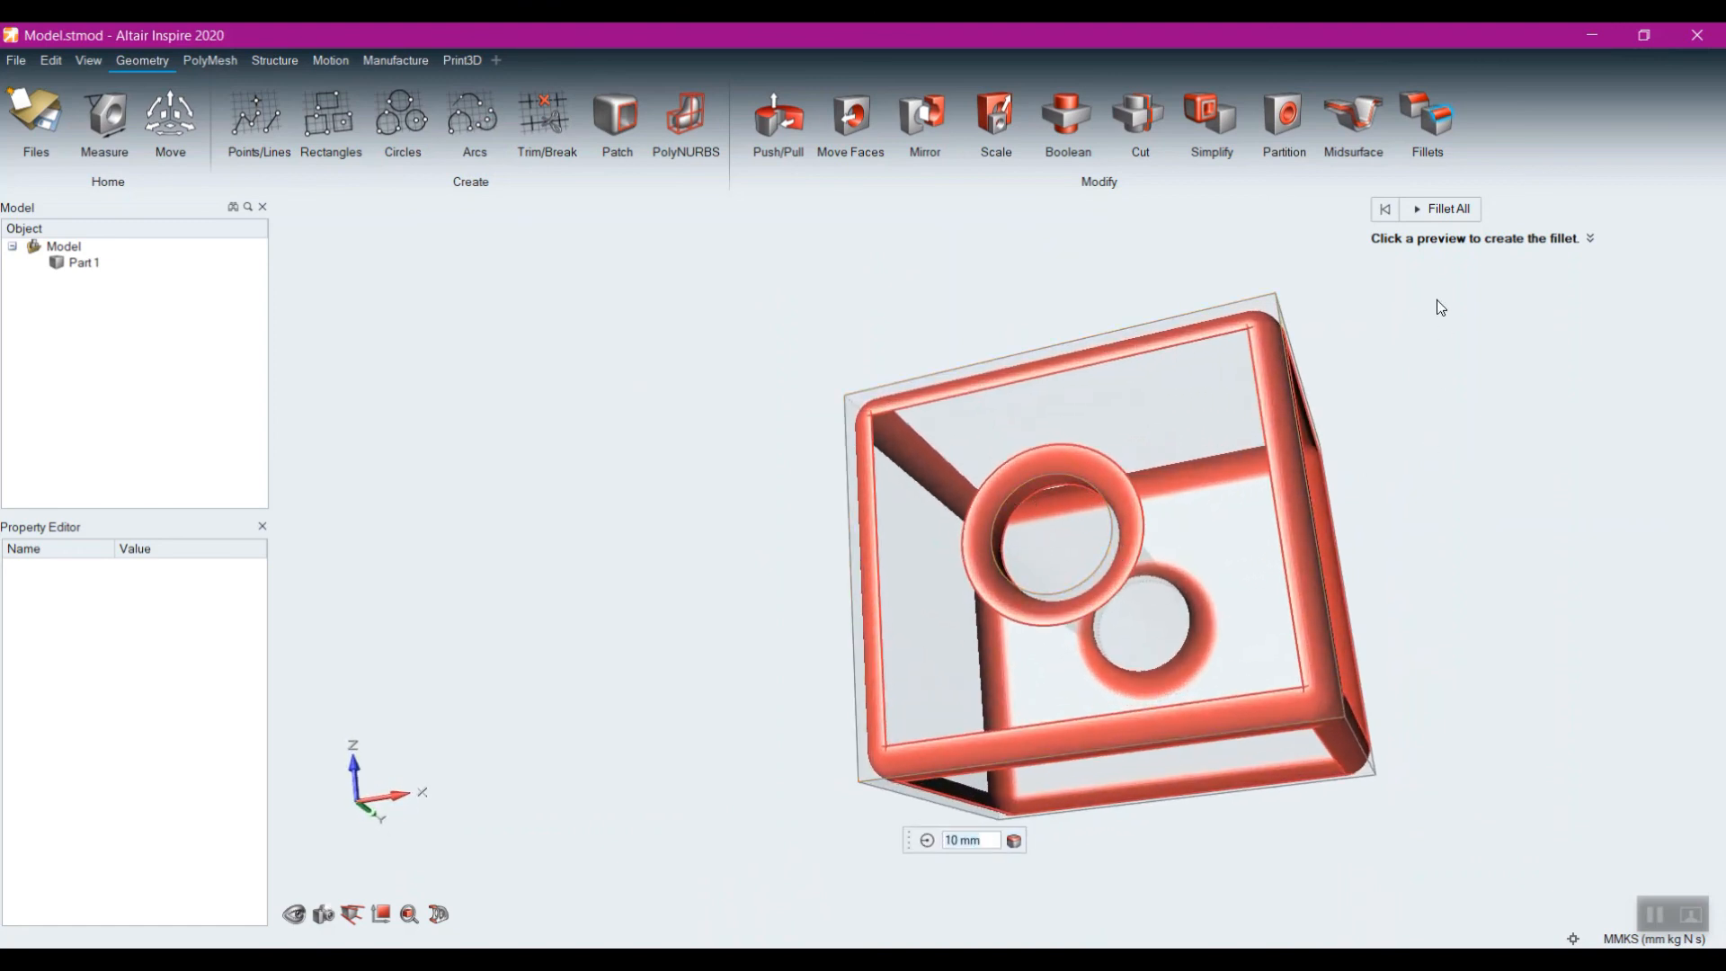
{"action": "left_click", "coordinate": [1448, 210]}
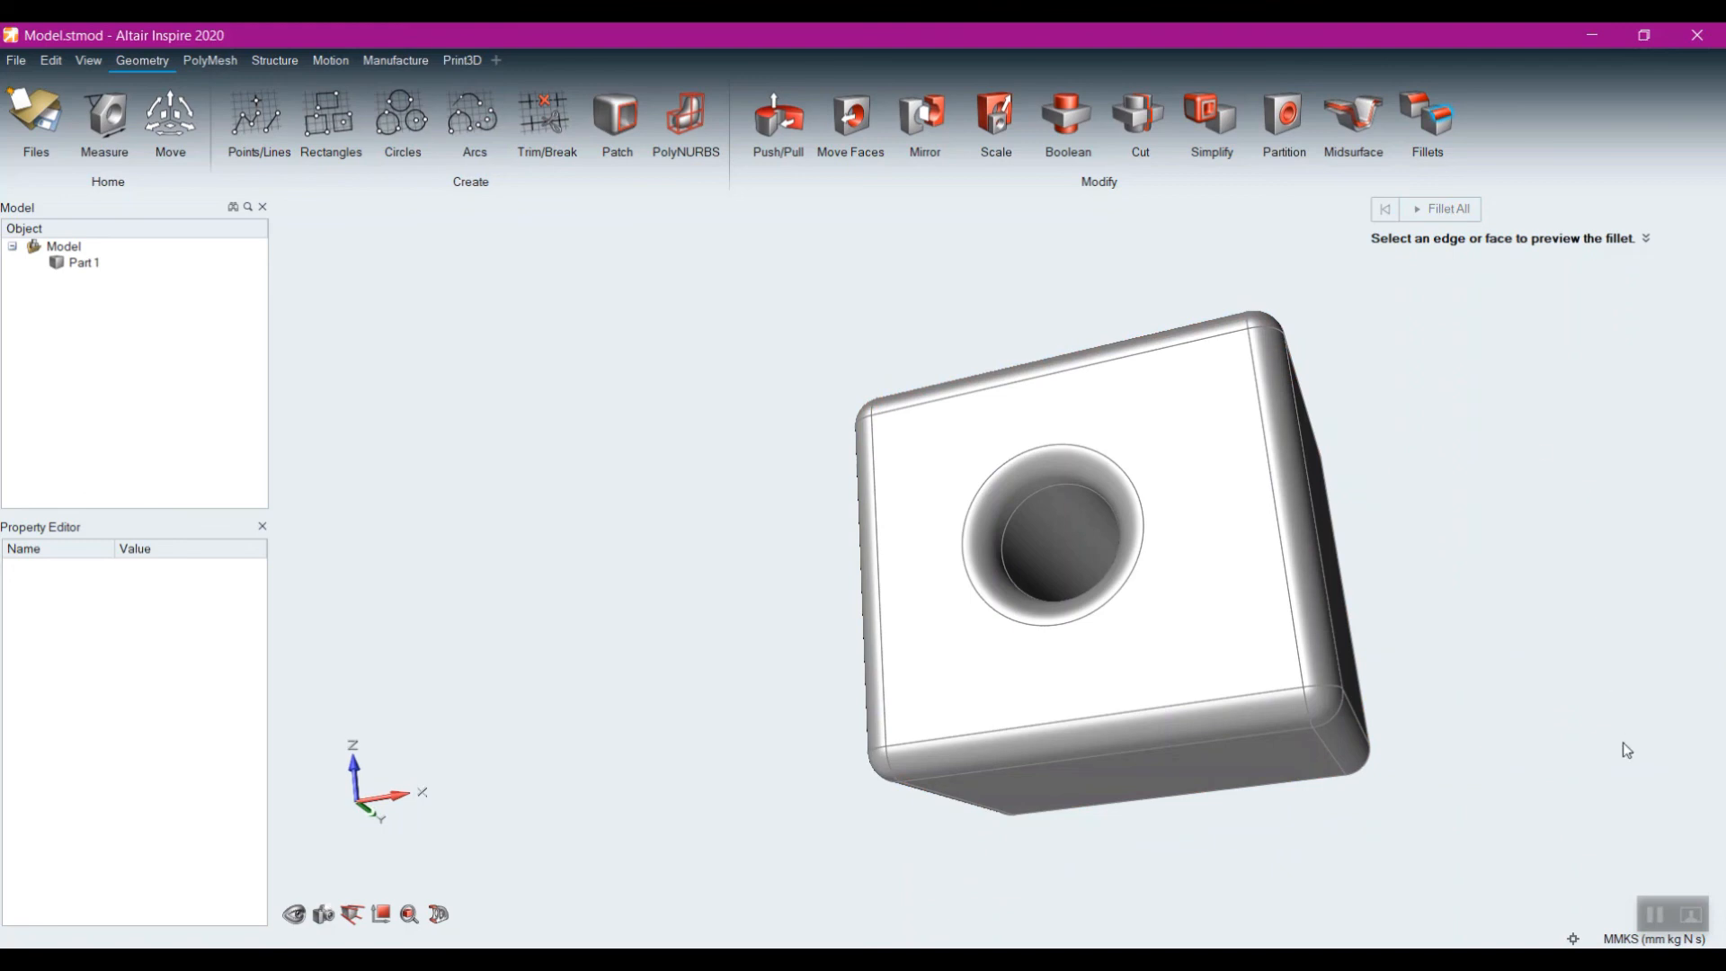
{"action": "middle_click_drag", "start_coordinate": [1403, 468], "coordinate": [1465, 740]}
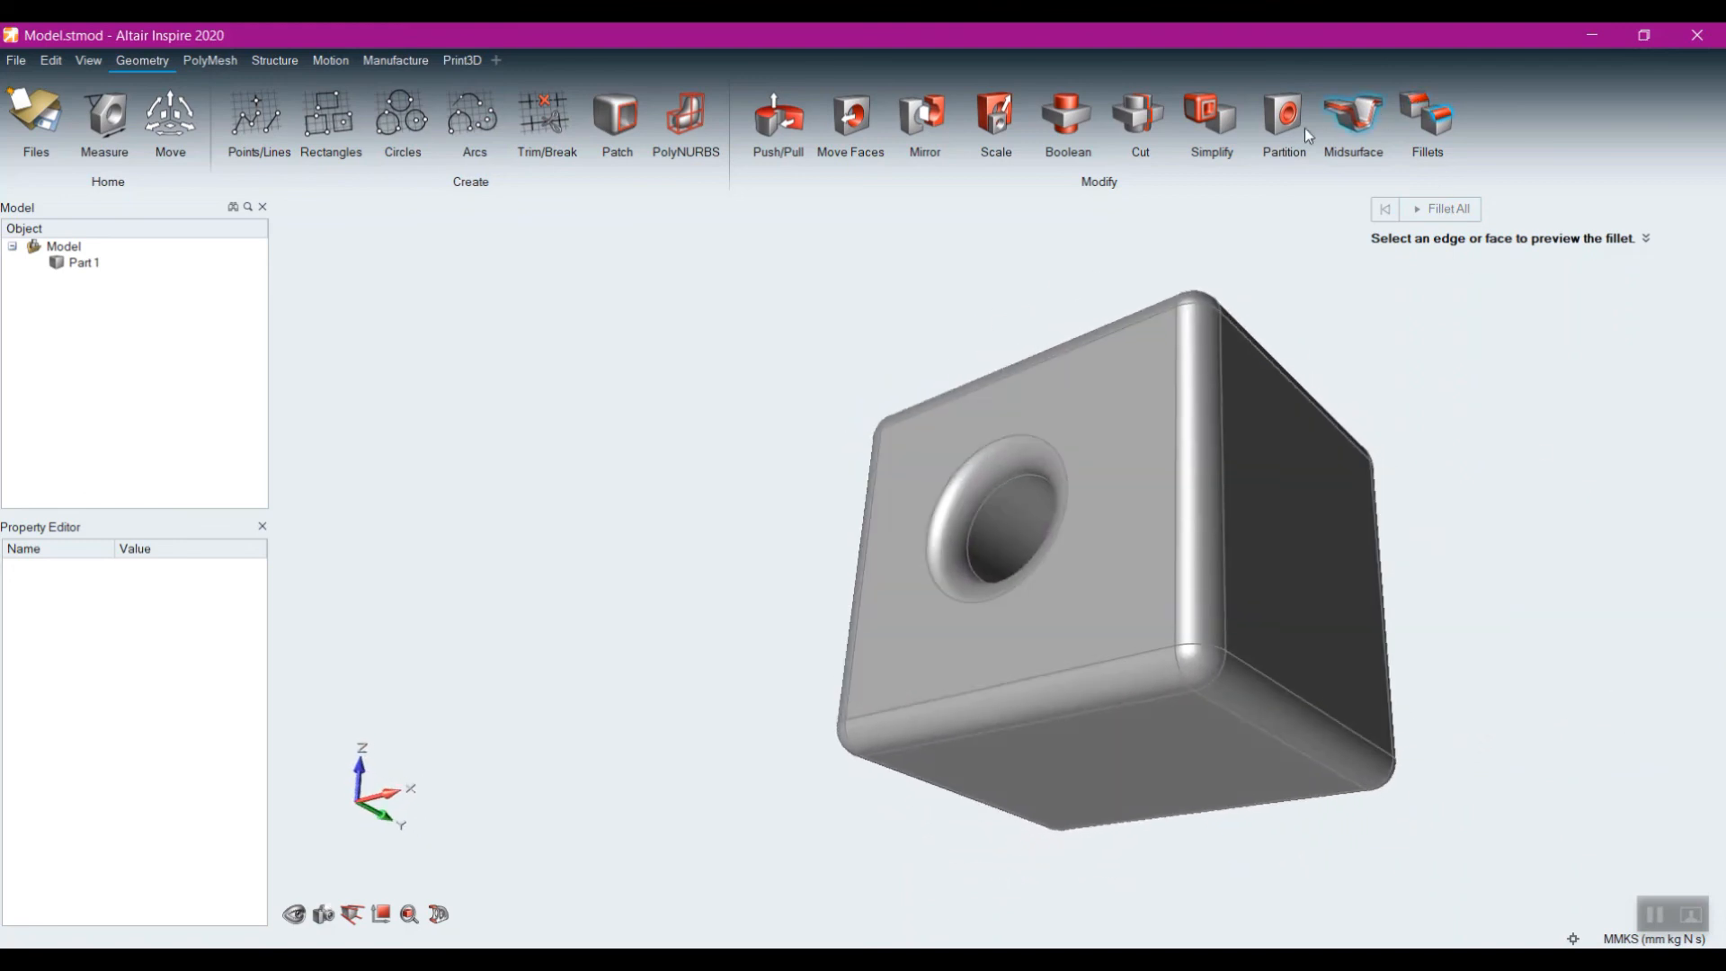
Step: Remove all rounds and fillets from the block with the Simplify Rounds tool and exit the tool
{"action": "left_click", "coordinate": [1225, 135]}
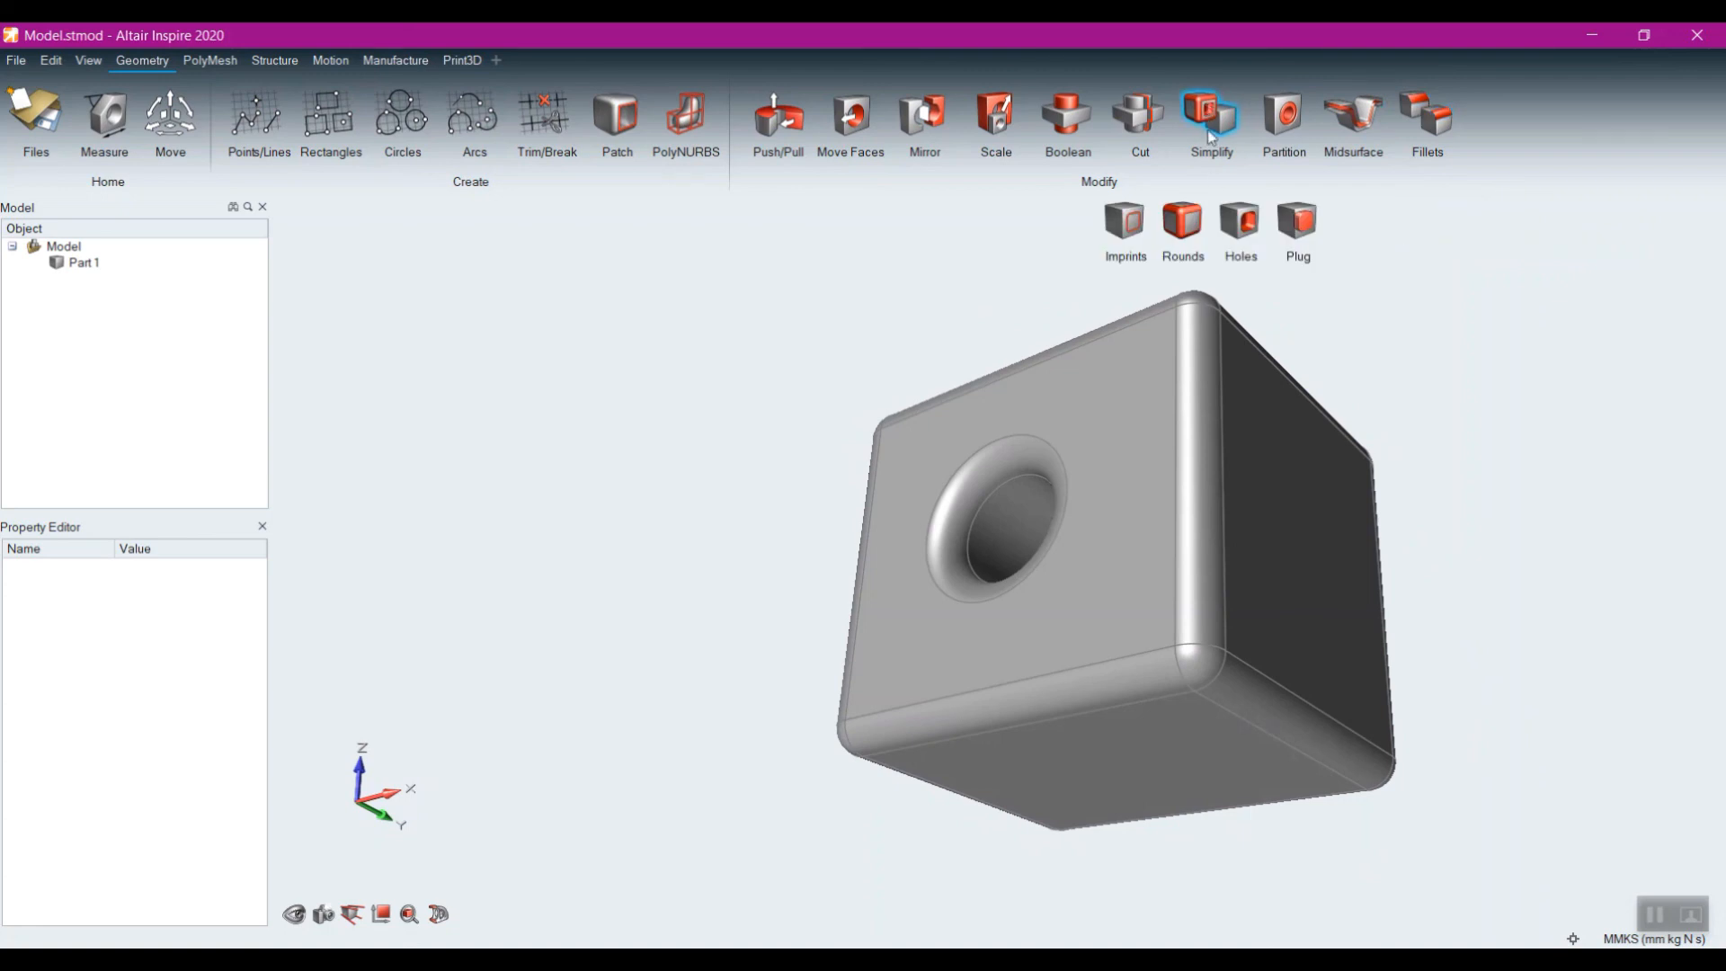
{"action": "left_click", "coordinate": [1187, 232]}
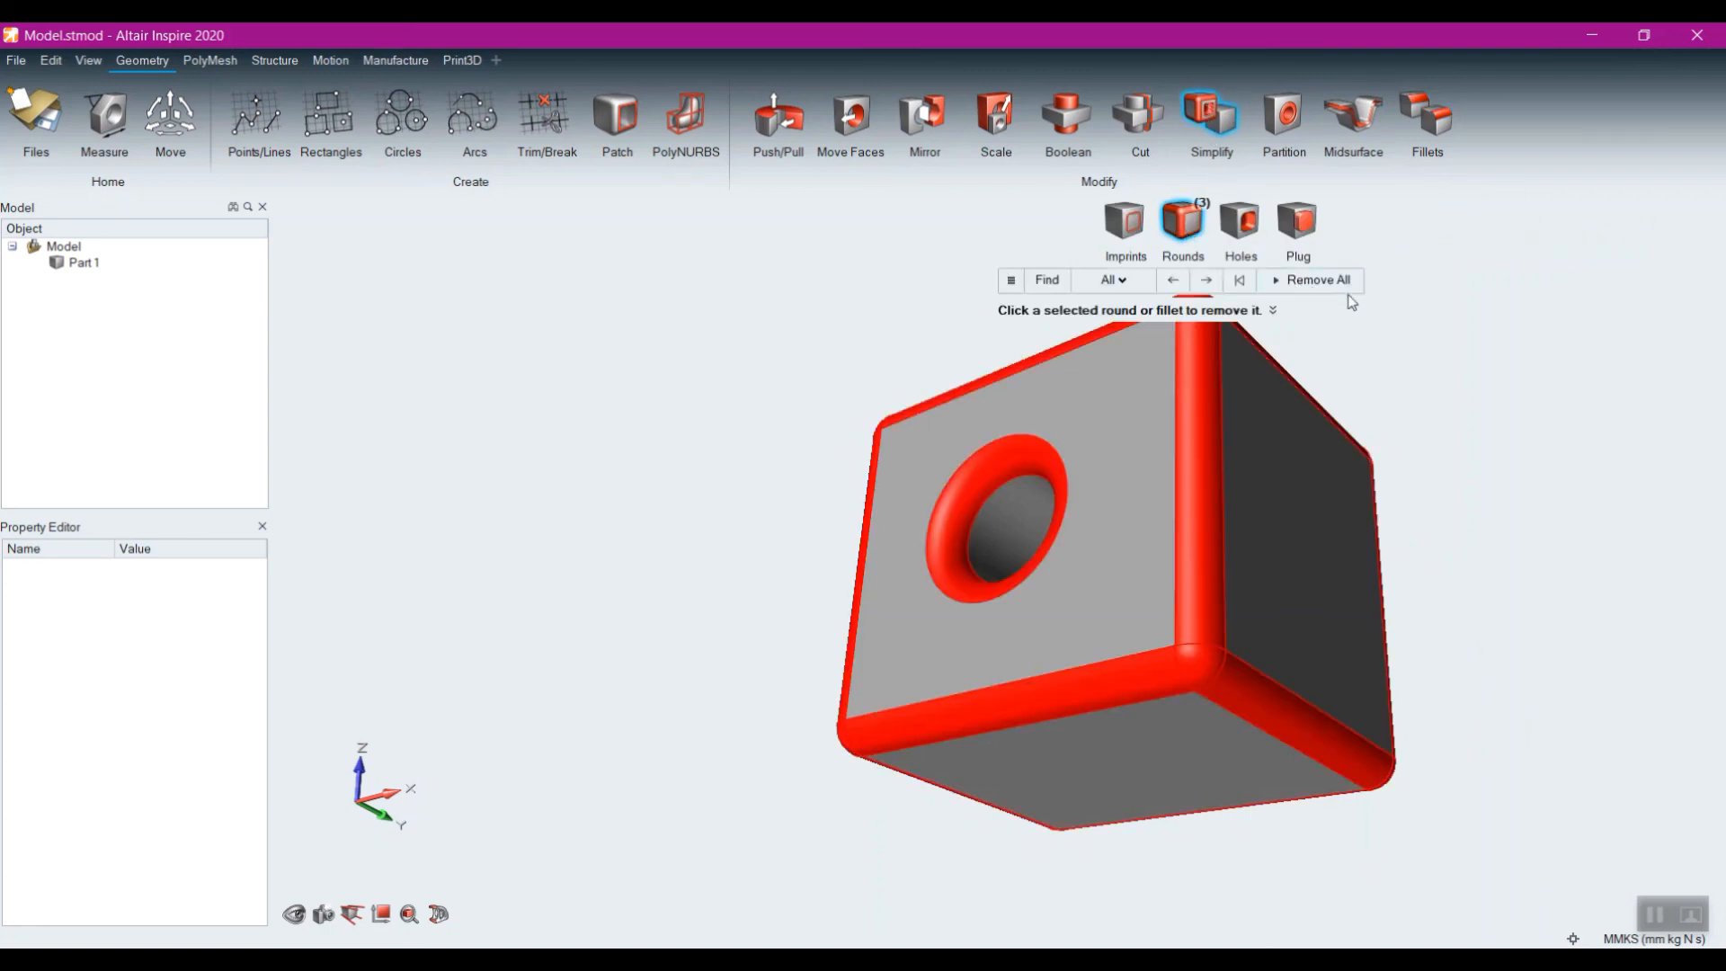
{"action": "left_click", "coordinate": [1318, 280]}
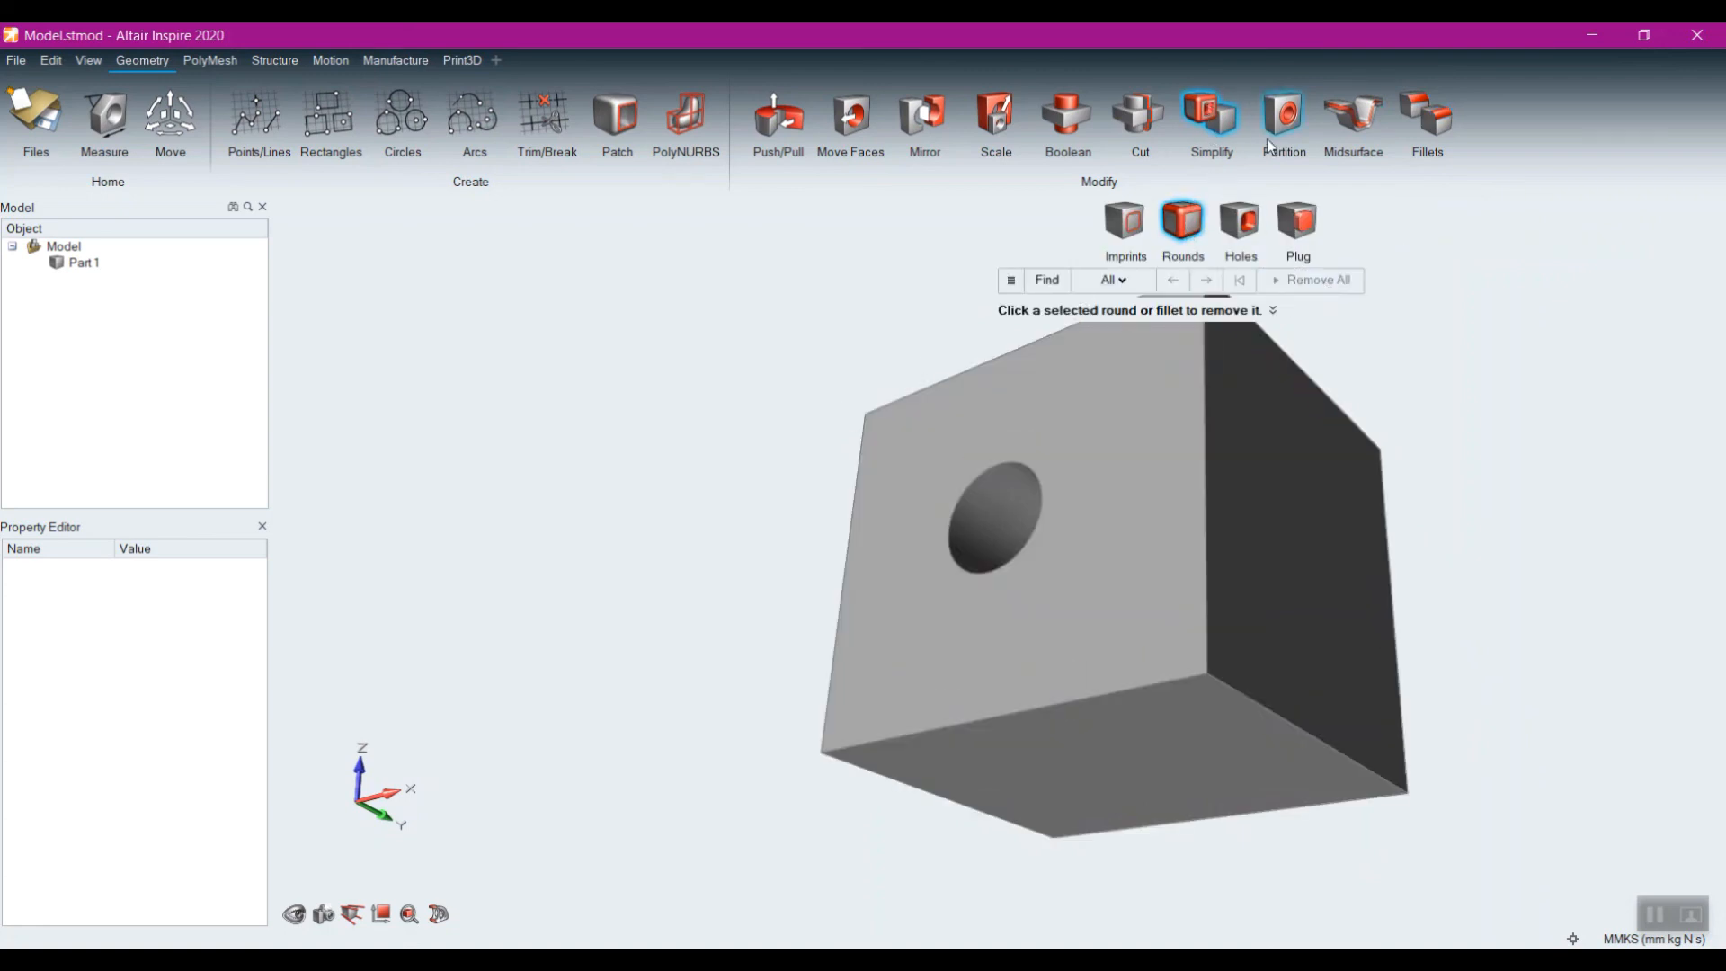
{"action": "right_click", "coordinate": [798, 409]}
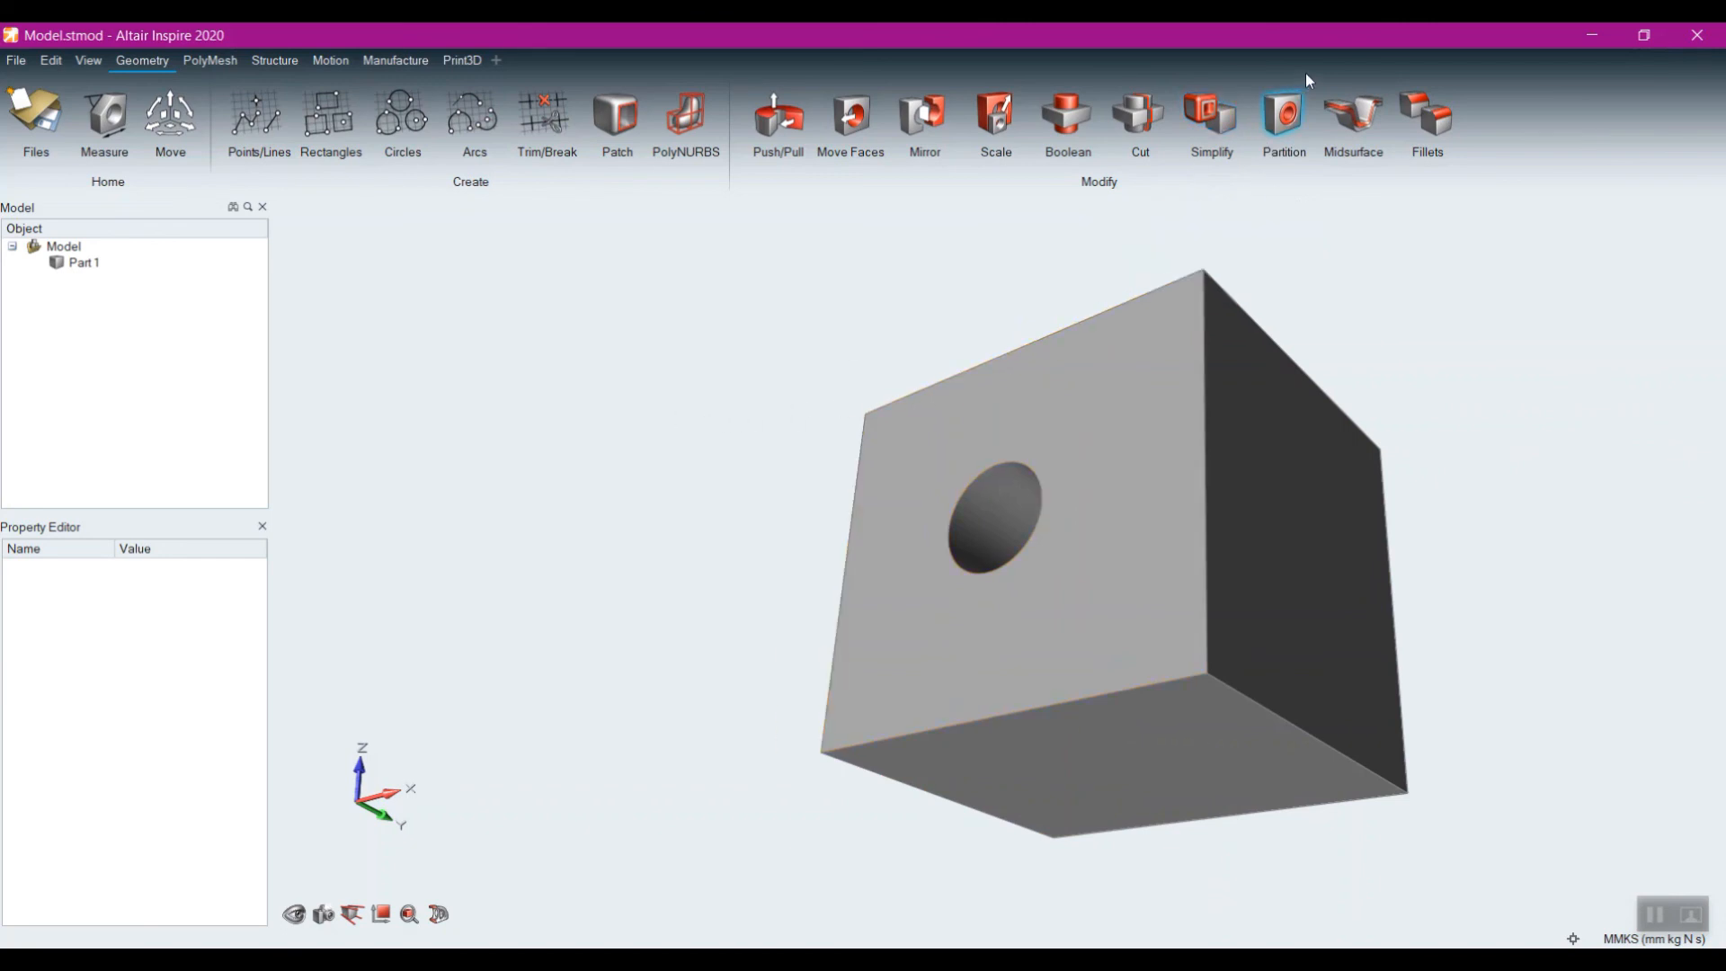
Step: Preview a chamfer on the upper edge of the face with the hole and set its distance to 10 mm
{"action": "left_click", "coordinate": [1416, 107]}
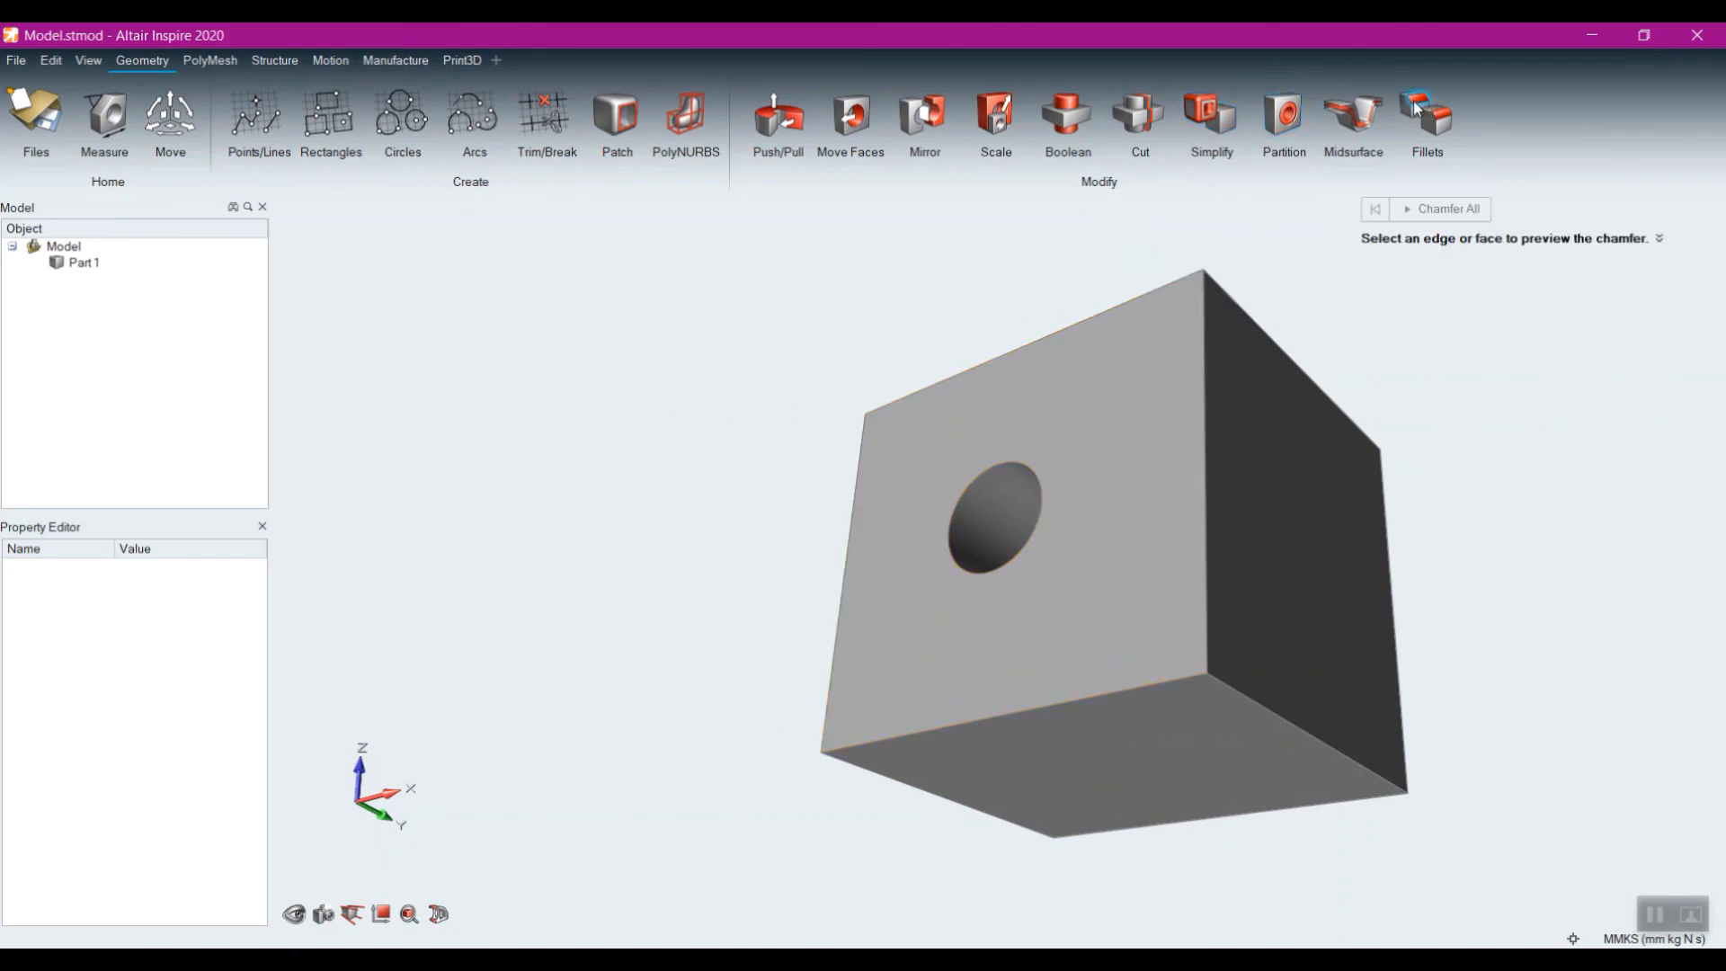
{"action": "right_click_drag", "start_coordinate": [1185, 313], "coordinate": [1091, 420]}
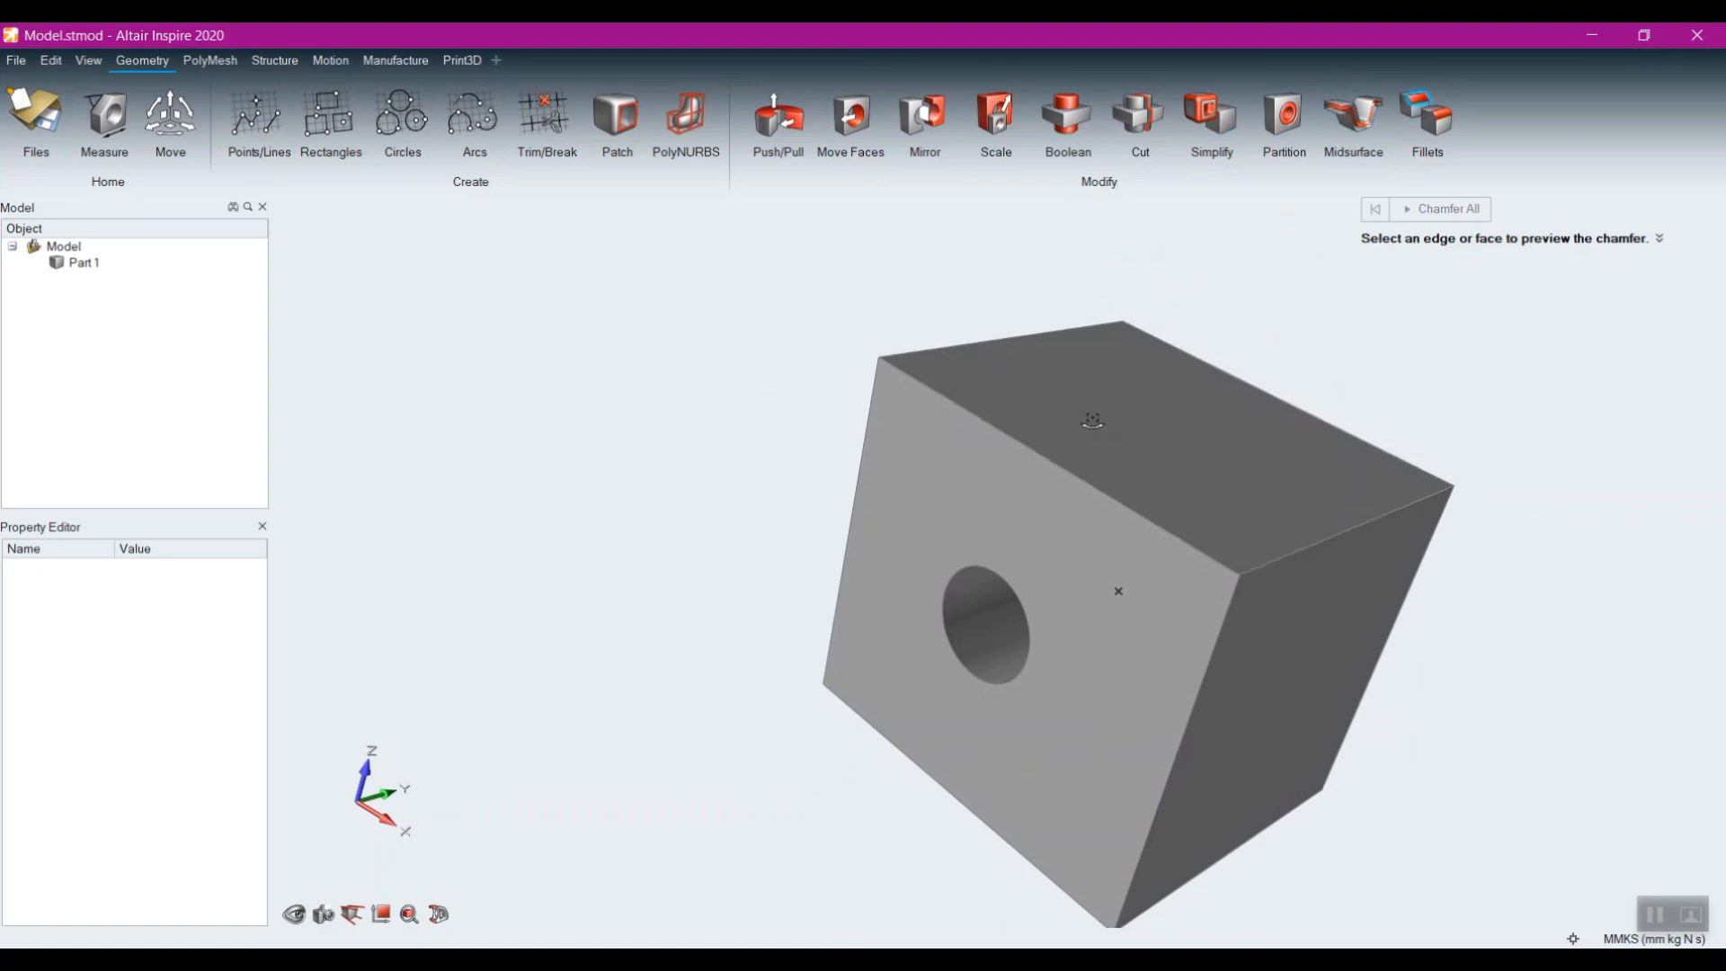
{"action": "left_click", "coordinate": [1079, 479]}
{"action": "right_click_drag", "start_coordinate": [1350, 680], "coordinate": [1186, 677]}
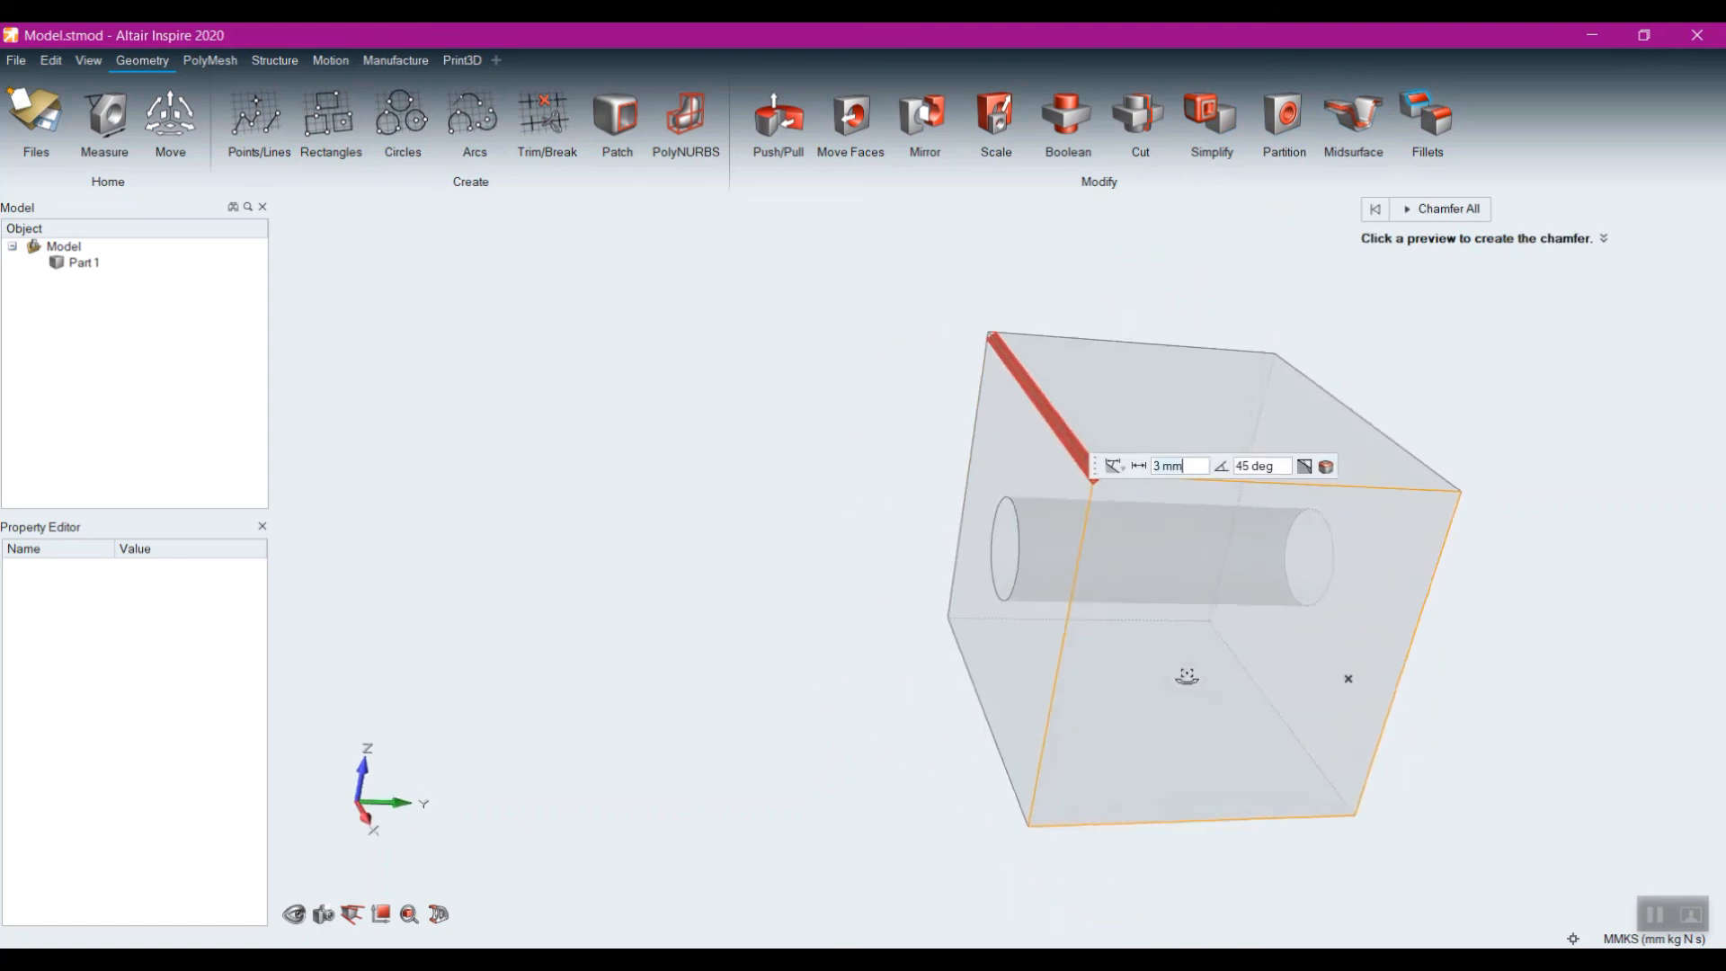
{"action": "scroll", "coordinate": [1184, 473], "scroll_direction": "down", "scroll_amount": 3}
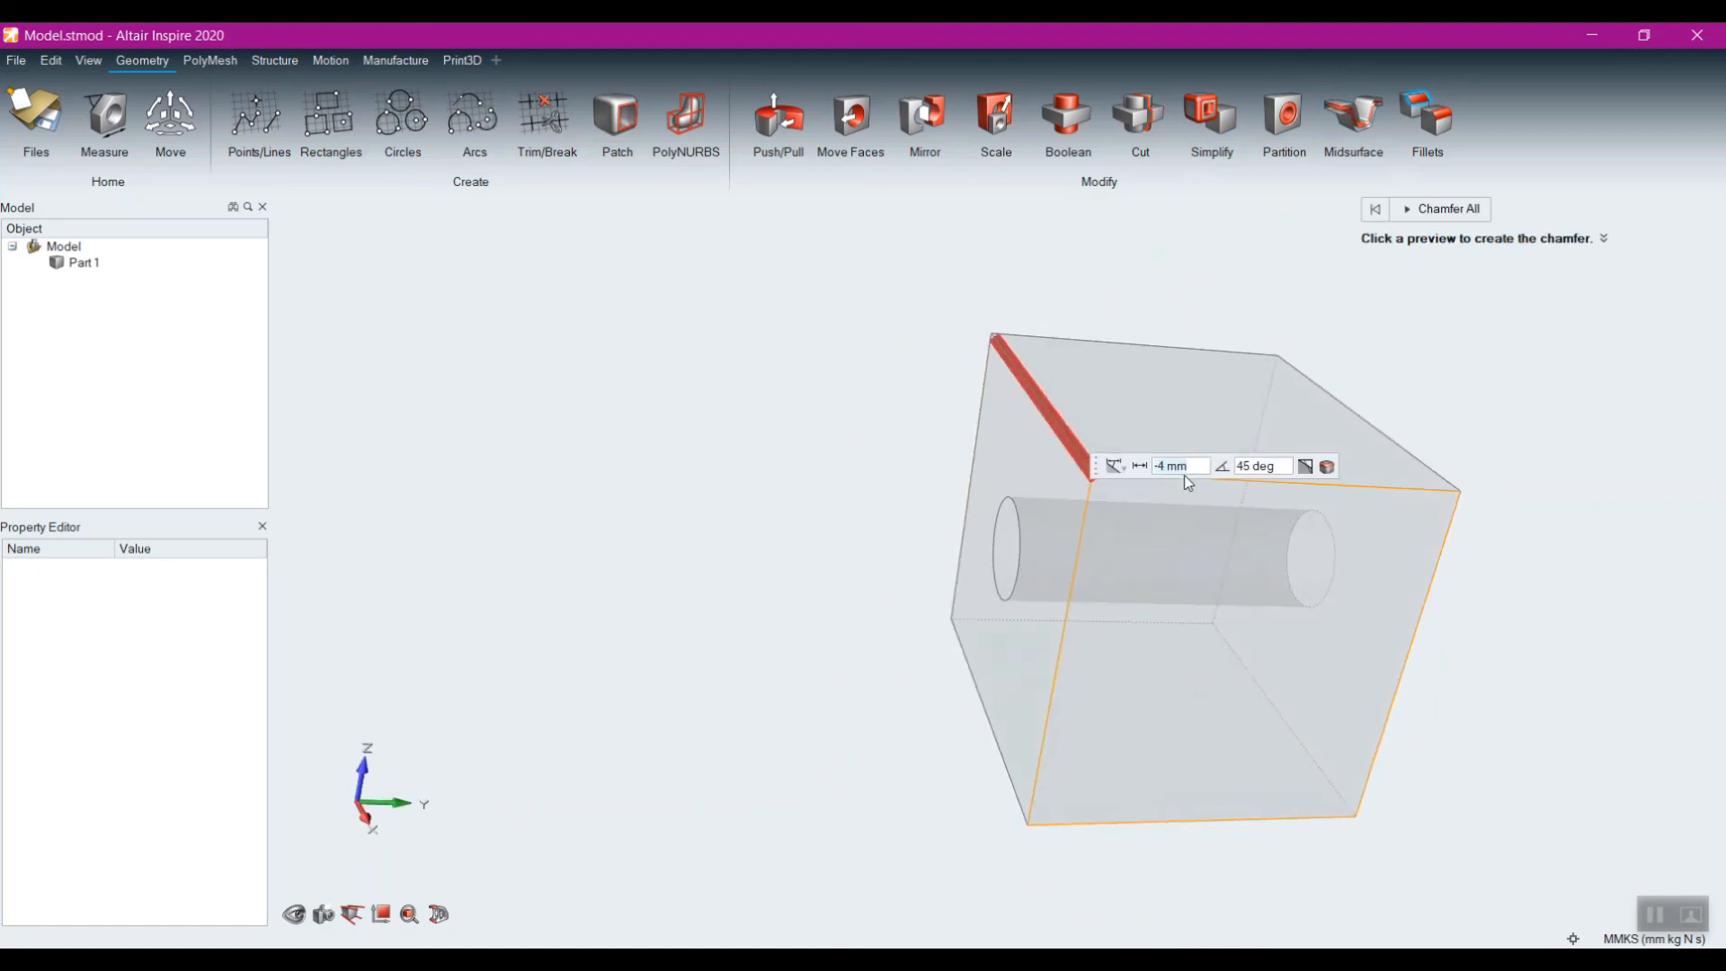
{"action": "scroll", "coordinate": [1179, 481], "scroll_direction": "down", "scroll_amount": 1}
{"action": "scroll", "coordinate": [1195, 479], "scroll_direction": "down", "scroll_amount": 1}
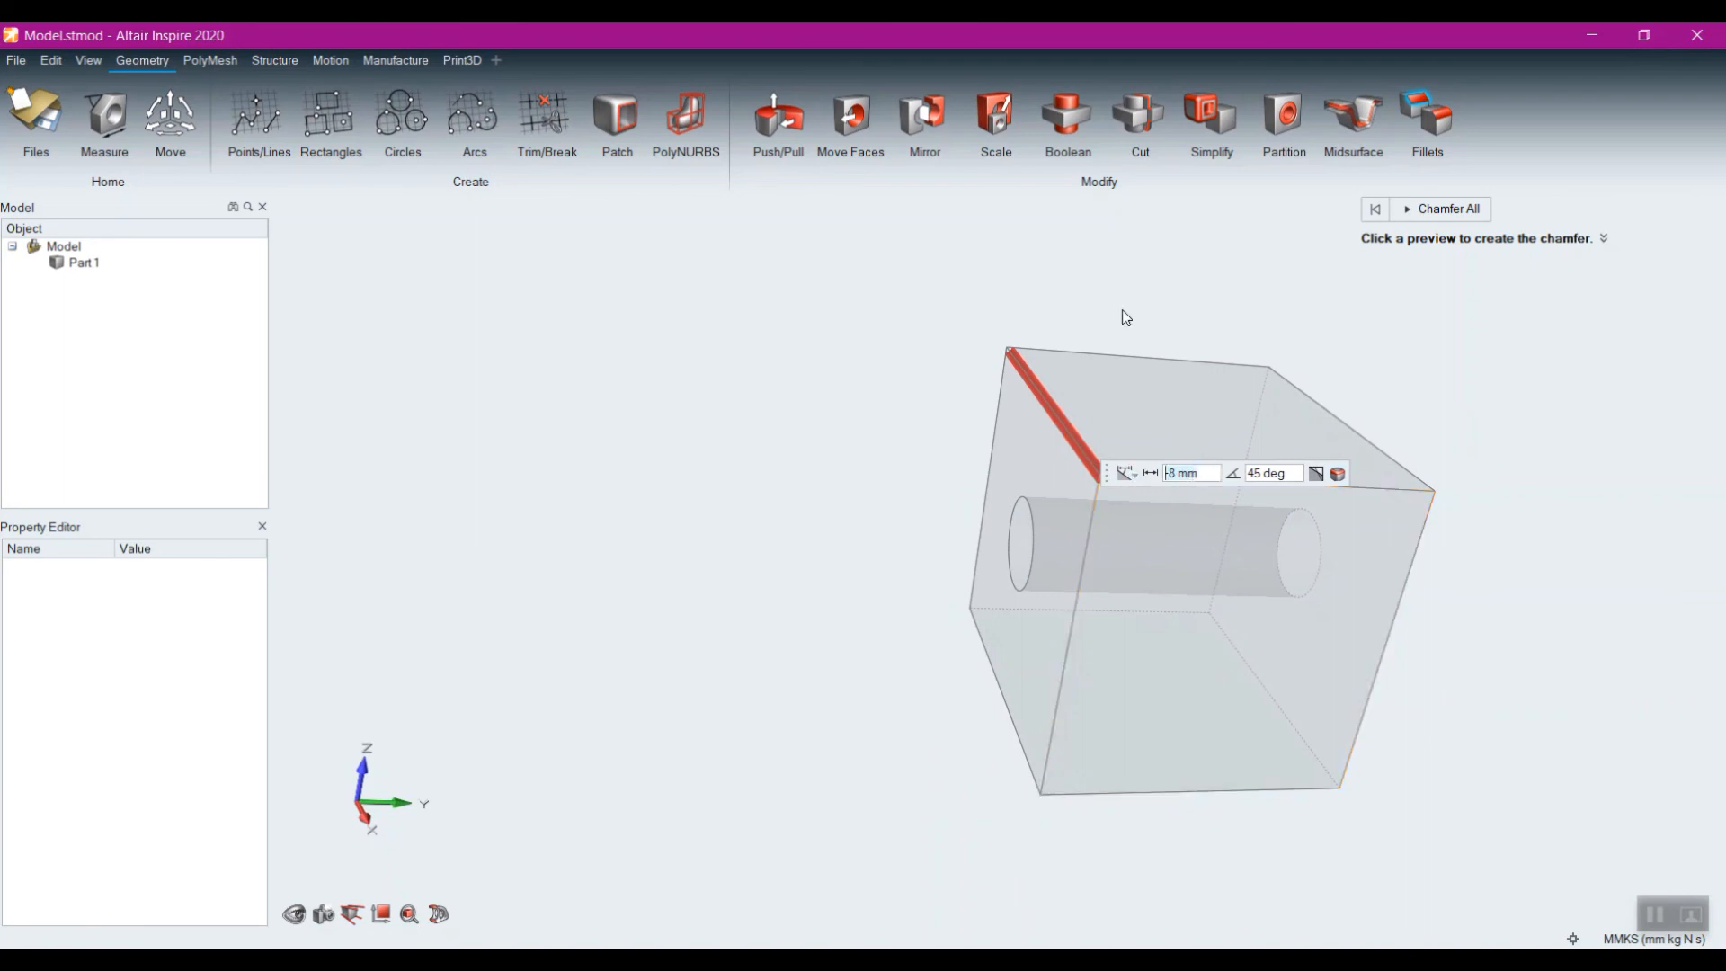
{"action": "type", "text": "10"}
{"action": "key", "text": "Return"}
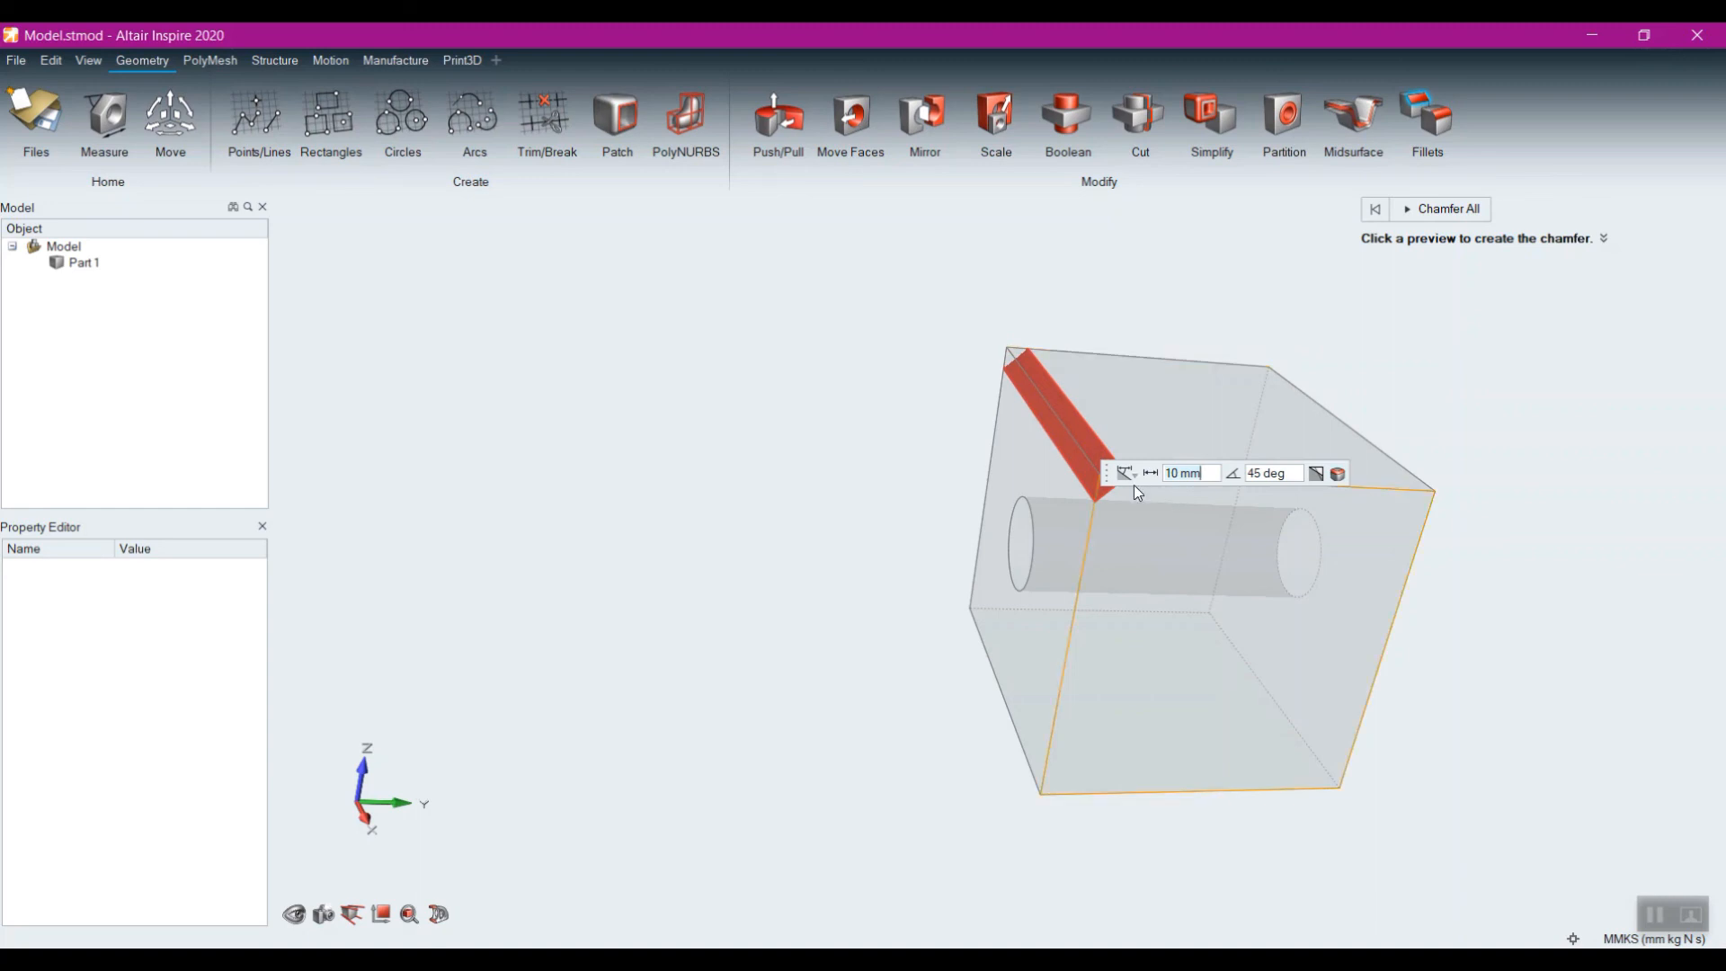
Step: Set the chamfer angle to 60 degrees
{"action": "left_click", "coordinate": [1274, 474]}
{"action": "type", "text": "60"}
{"action": "key", "text": "Return"}
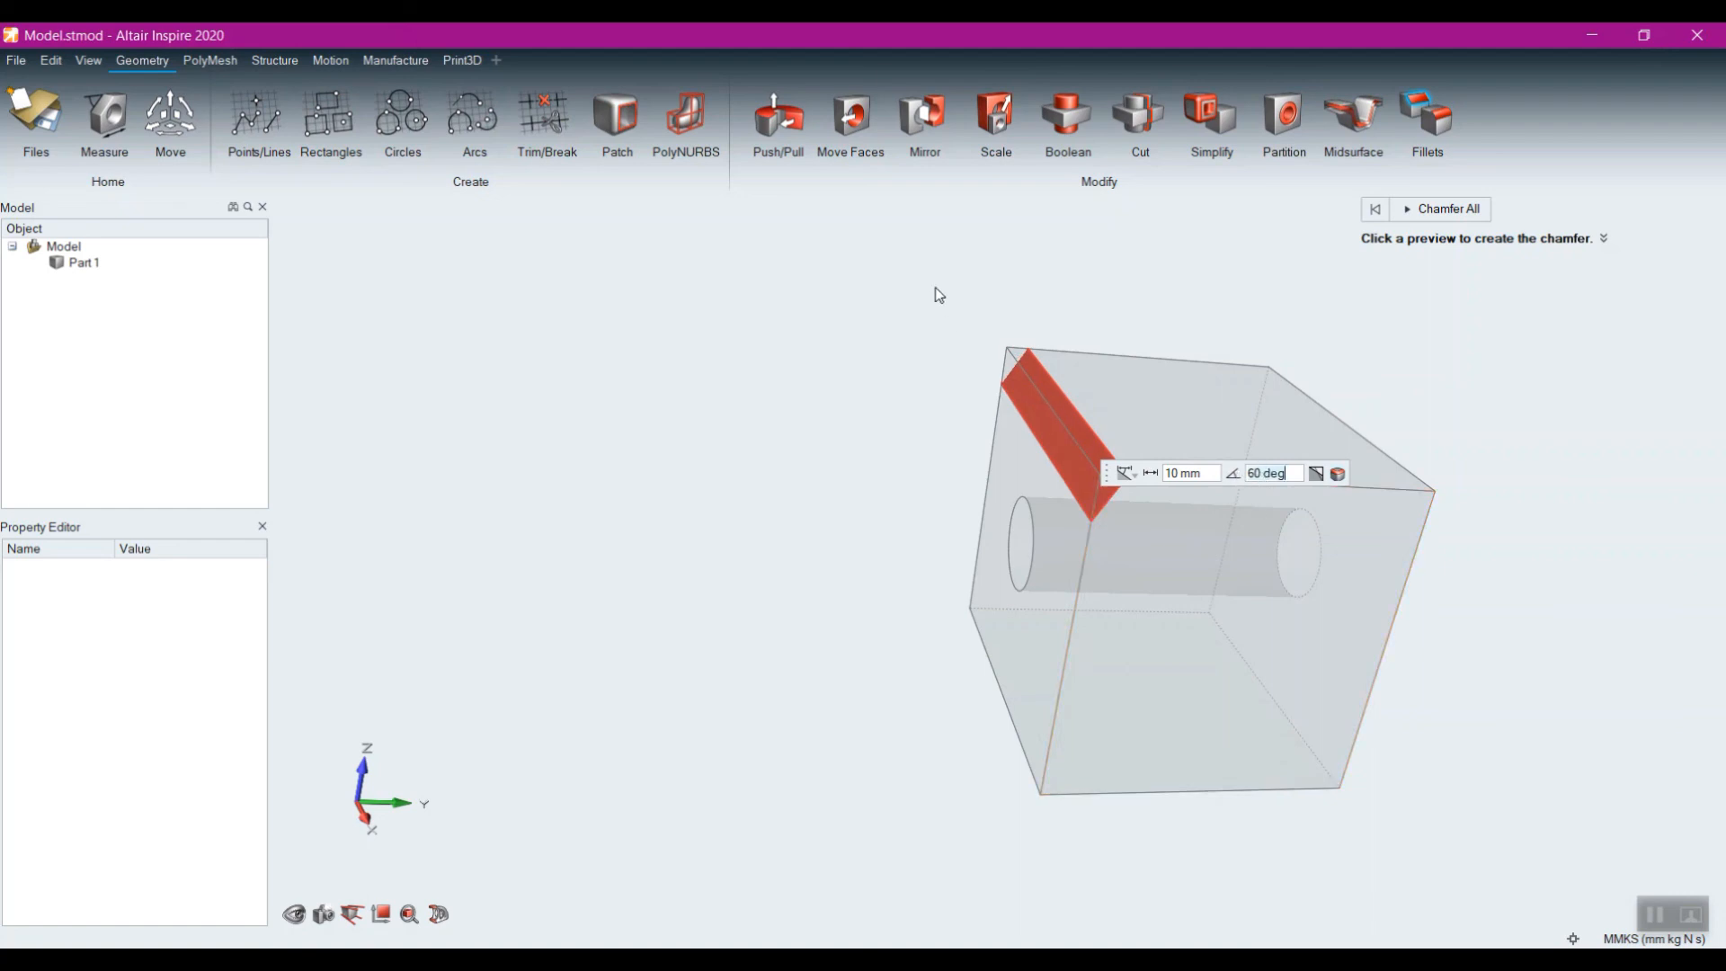
Step: Select all of the block's edges, including the hole rims, and create the chamfers on all of them
{"action": "left_click_drag", "start_coordinate": [855, 279], "coordinate": [1480, 878]}
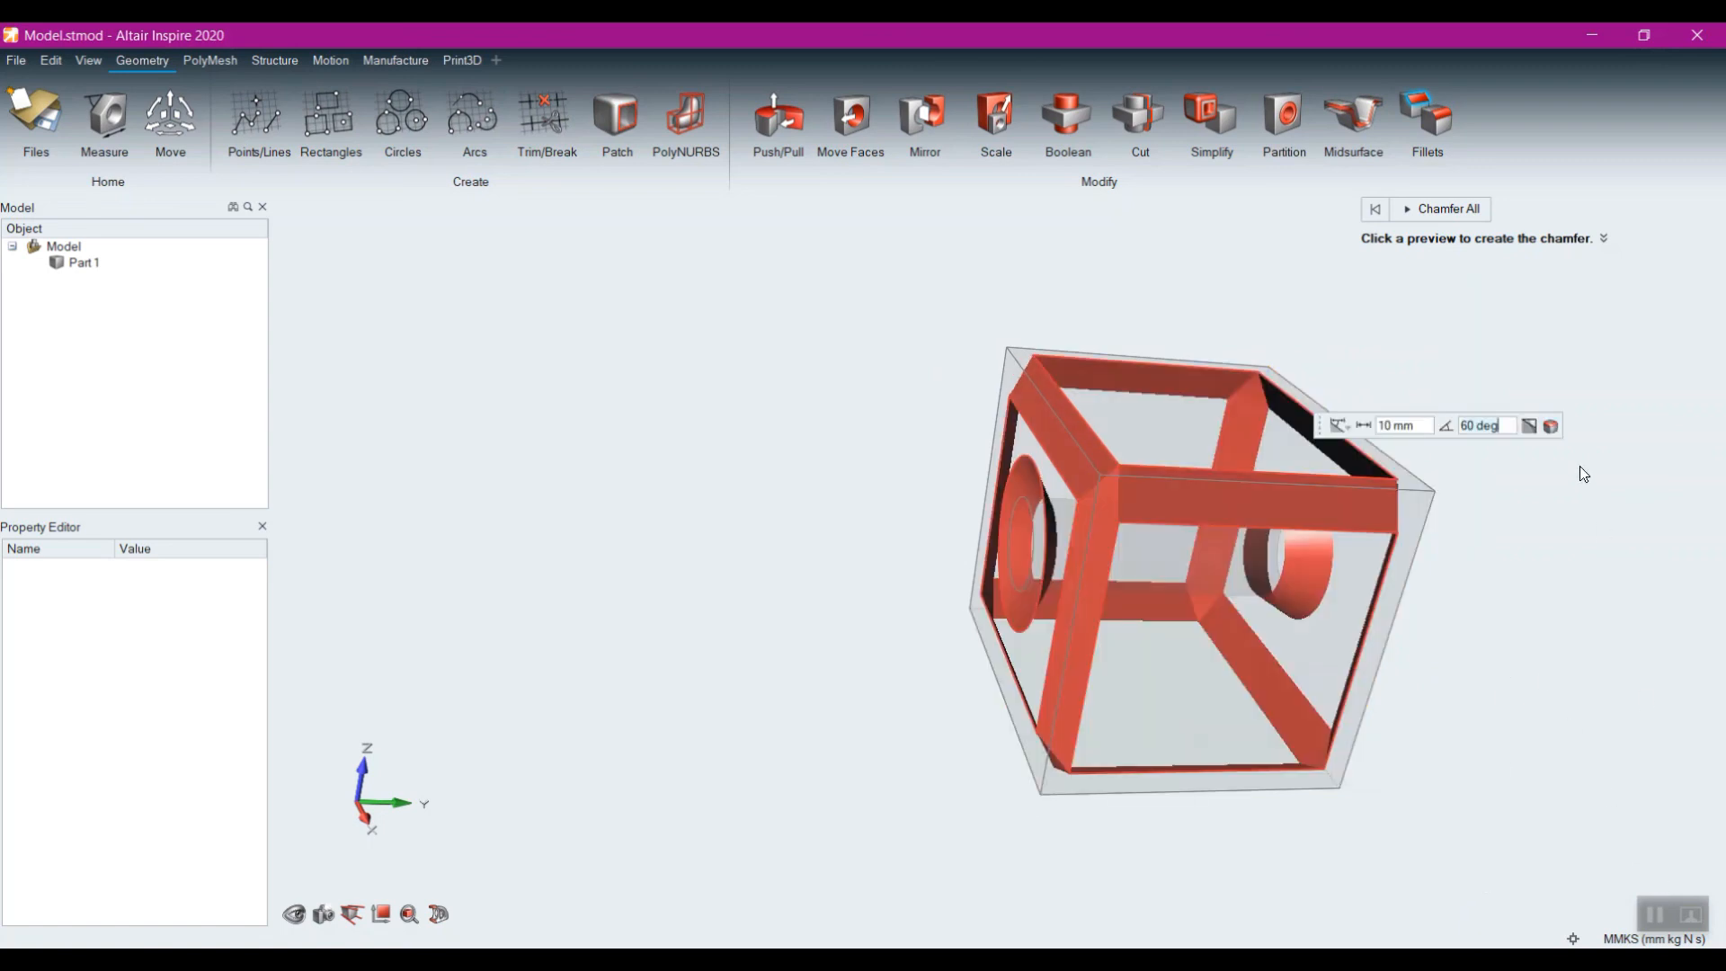
{"action": "left_click", "coordinate": [1443, 209]}
{"action": "right_click_drag", "start_coordinate": [1109, 505], "coordinate": [1268, 588]}
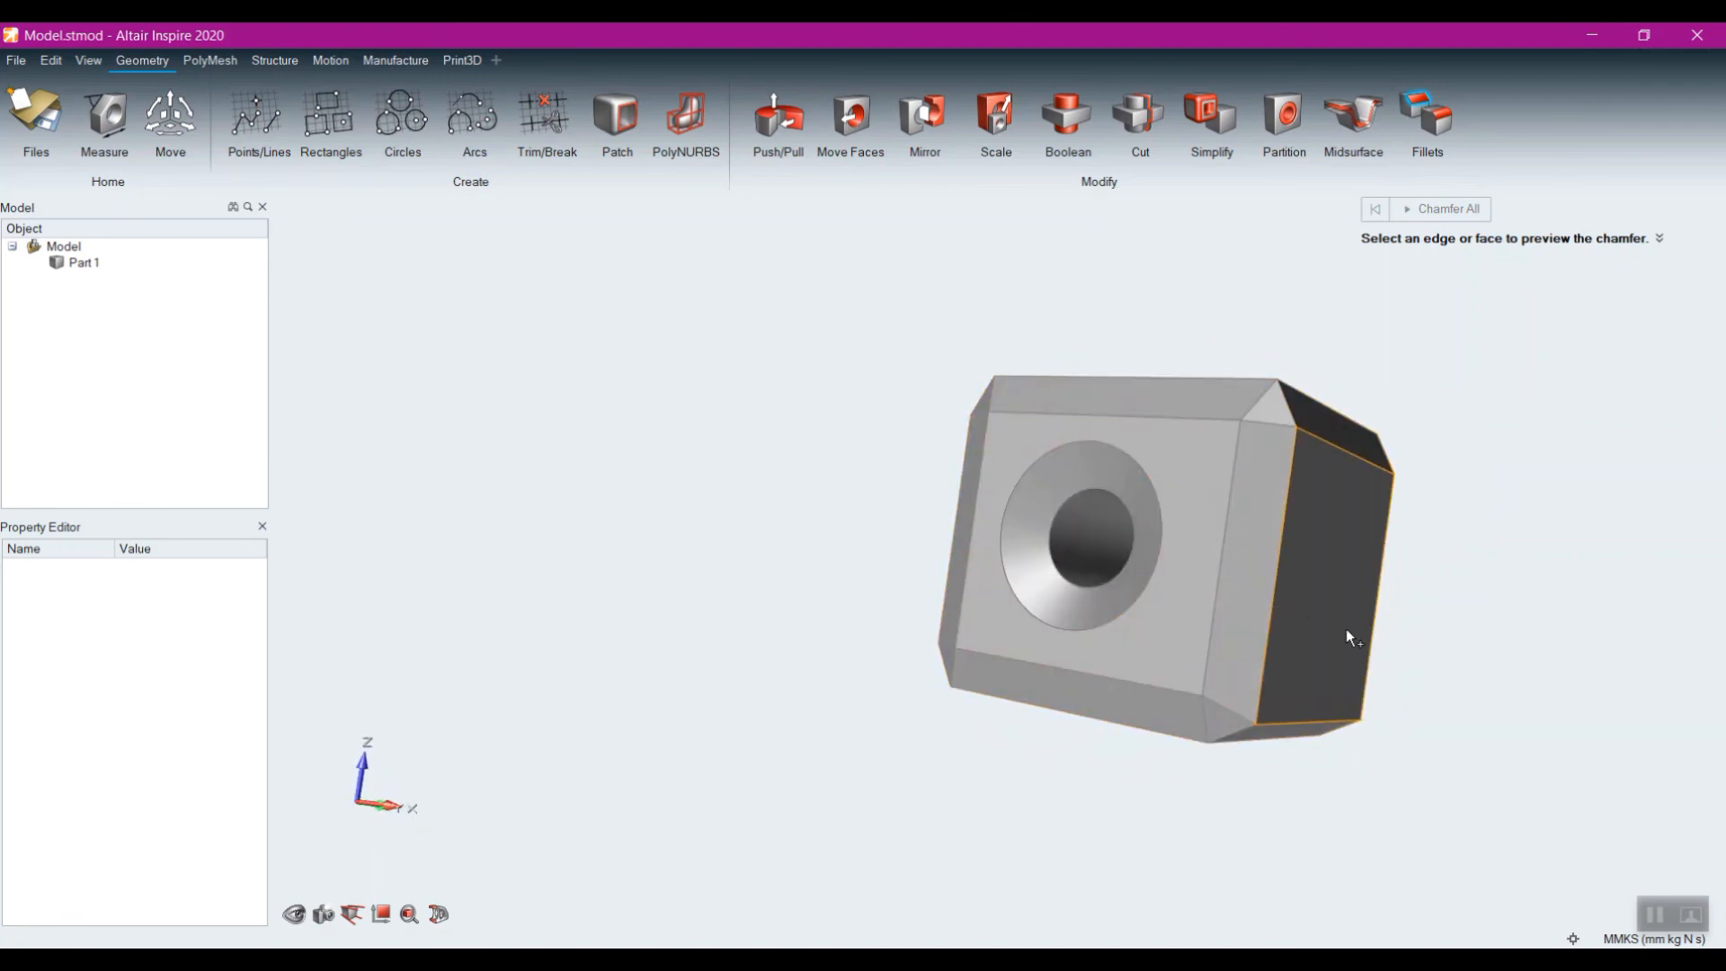